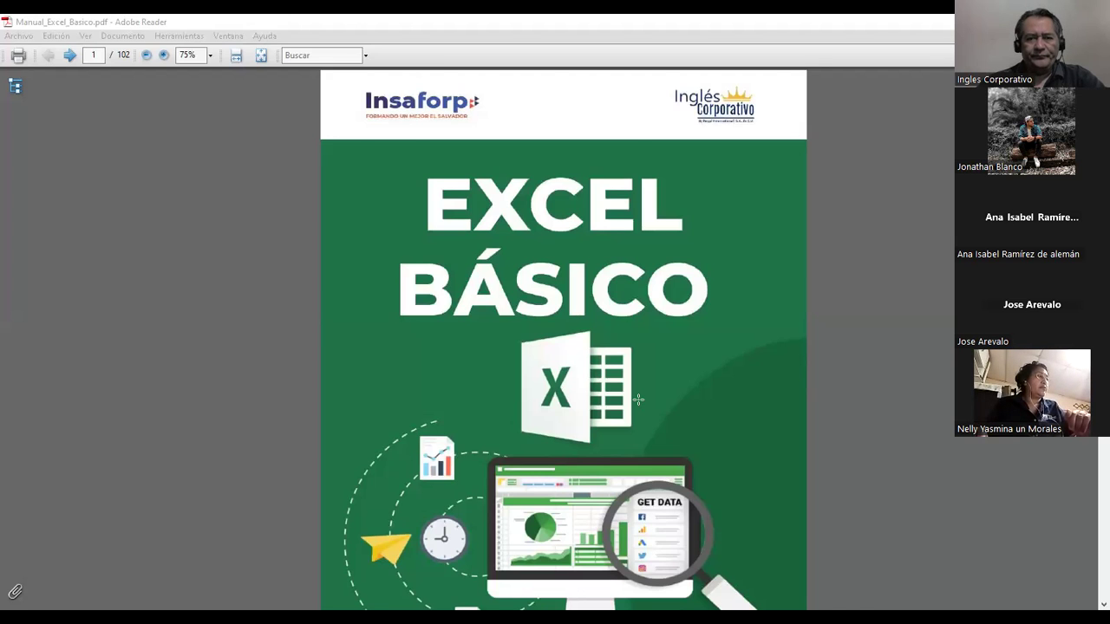
# - Scroll to the Contenido page and jump to the 'Herramienta Buscar y Reemplazar' chapter
pyautogui.scroll(-10, 697, 399)
pyautogui.scroll(-1, 698, 403)
pyautogui.scroll(-5, 699, 405)
pyautogui.scroll(-3, 699, 404)
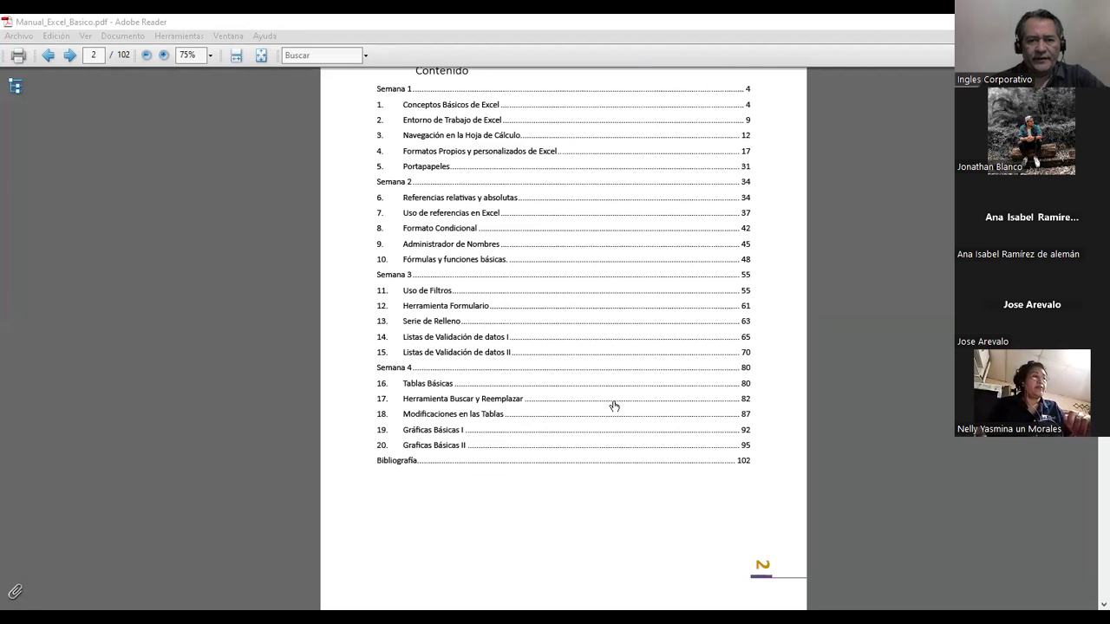
pyautogui.click(481, 405)
pyautogui.scroll(1, 496, 394)
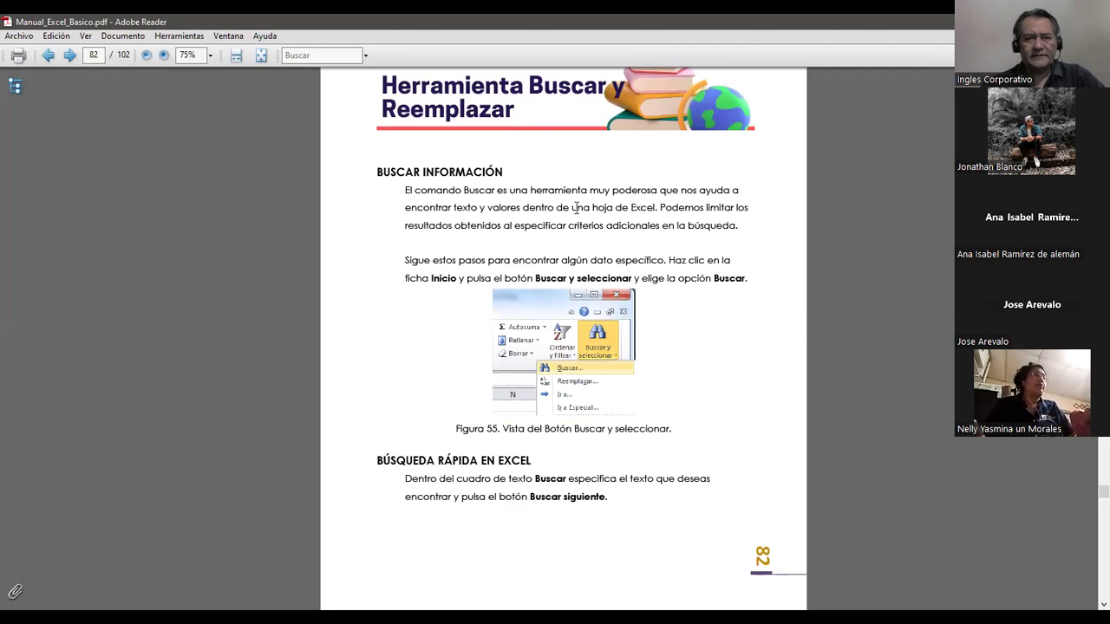
# - Zoom the manual to 150% and scroll down to Figura 56 on page 83
pyautogui.keyDown('ctrl'); pyautogui.scroll(1, 533, 233); pyautogui.keyUp('ctrl')
pyautogui.keyDown('ctrl'); pyautogui.scroll(1, 532, 232); pyautogui.keyUp('ctrl')
pyautogui.keyDown('ctrl'); pyautogui.scroll(1, 532, 233); pyautogui.keyUp('ctrl')
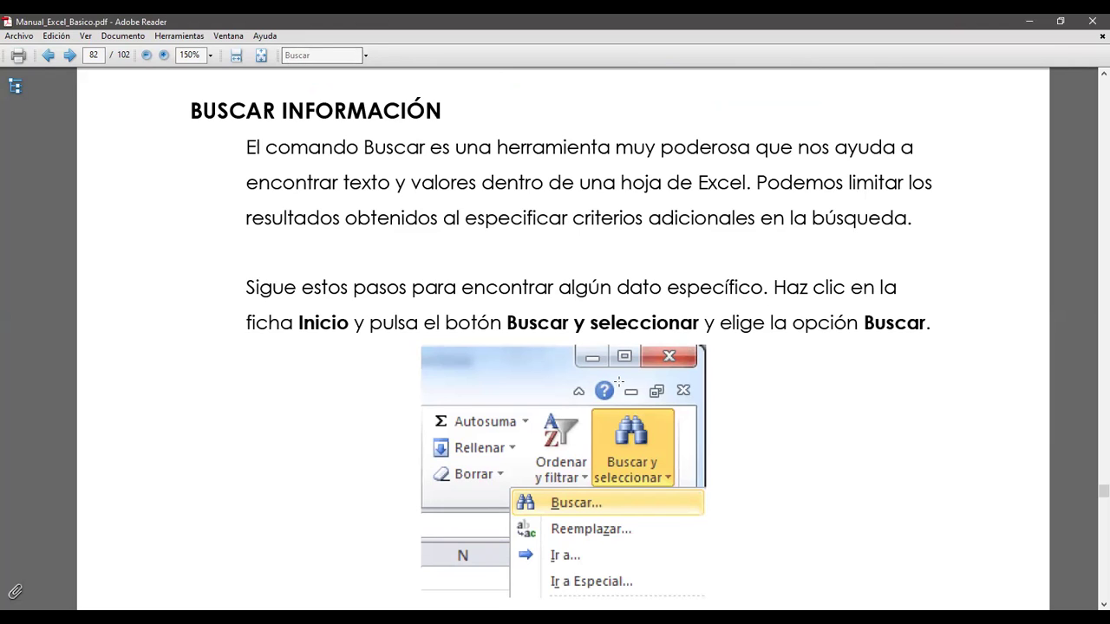
pyautogui.scroll(-2, 658, 372)
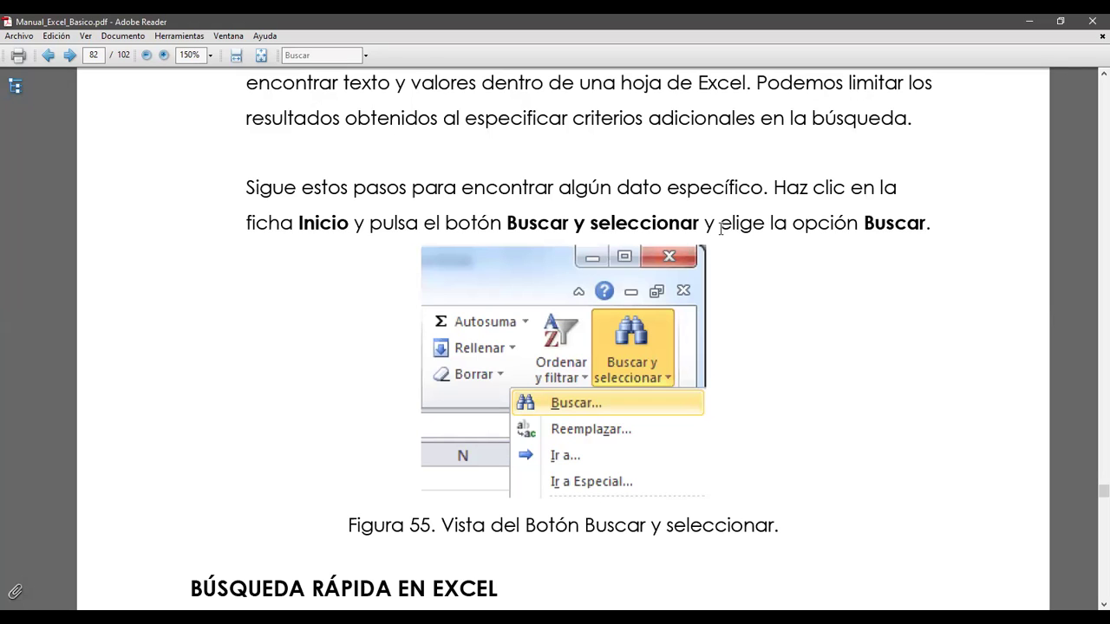
pyautogui.scroll(-2, 721, 228)
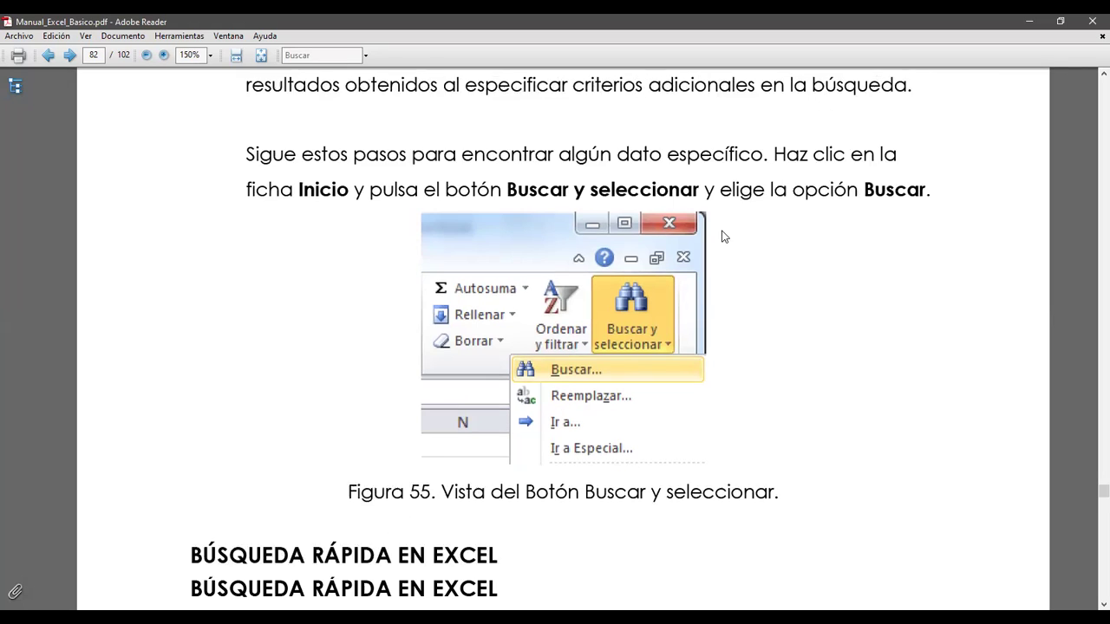
pyautogui.scroll(-2, 724, 236)
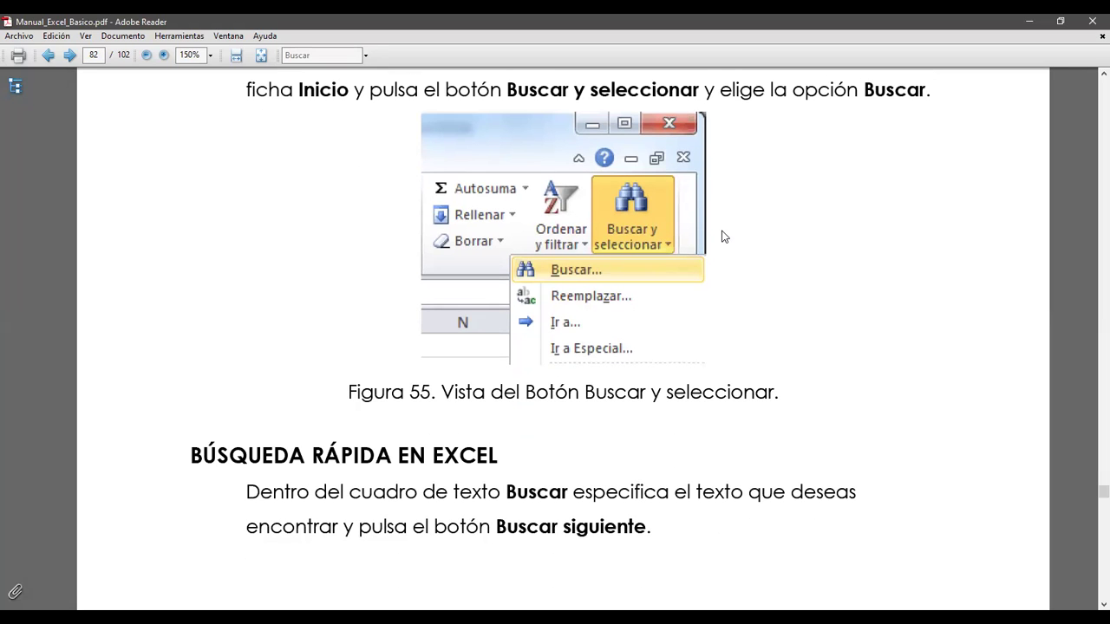
pyautogui.scroll(-1, 724, 235)
pyautogui.scroll(-2, 725, 236)
pyautogui.scroll(-2, 725, 236)
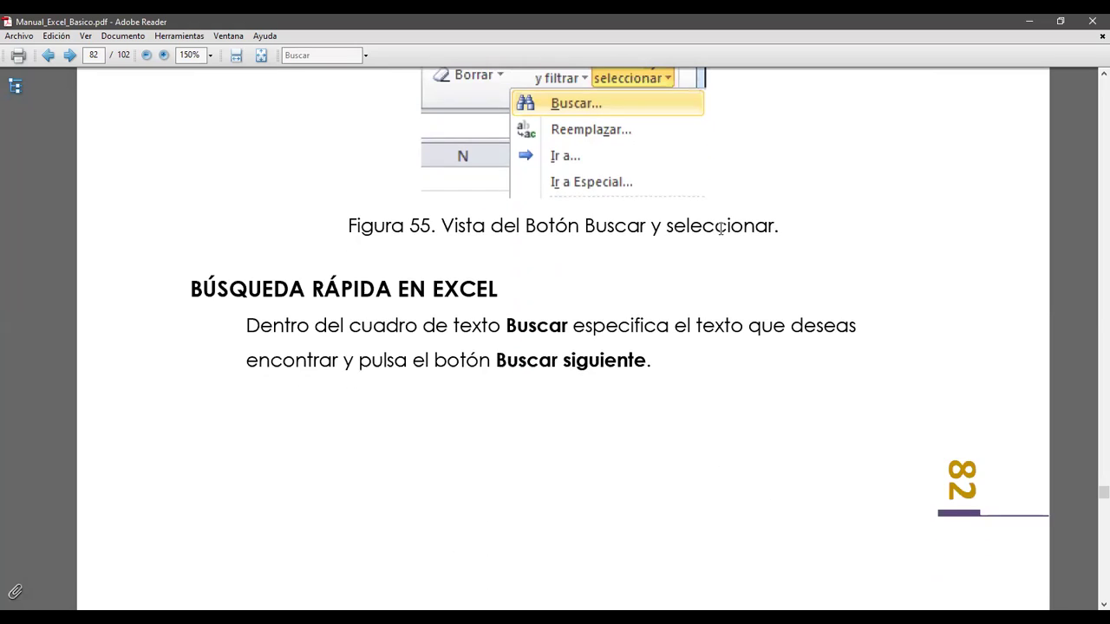
pyautogui.scroll(-2, 725, 237)
pyautogui.scroll(-4, 725, 237)
pyautogui.scroll(-2, 725, 237)
pyautogui.scroll(-3, 725, 237)
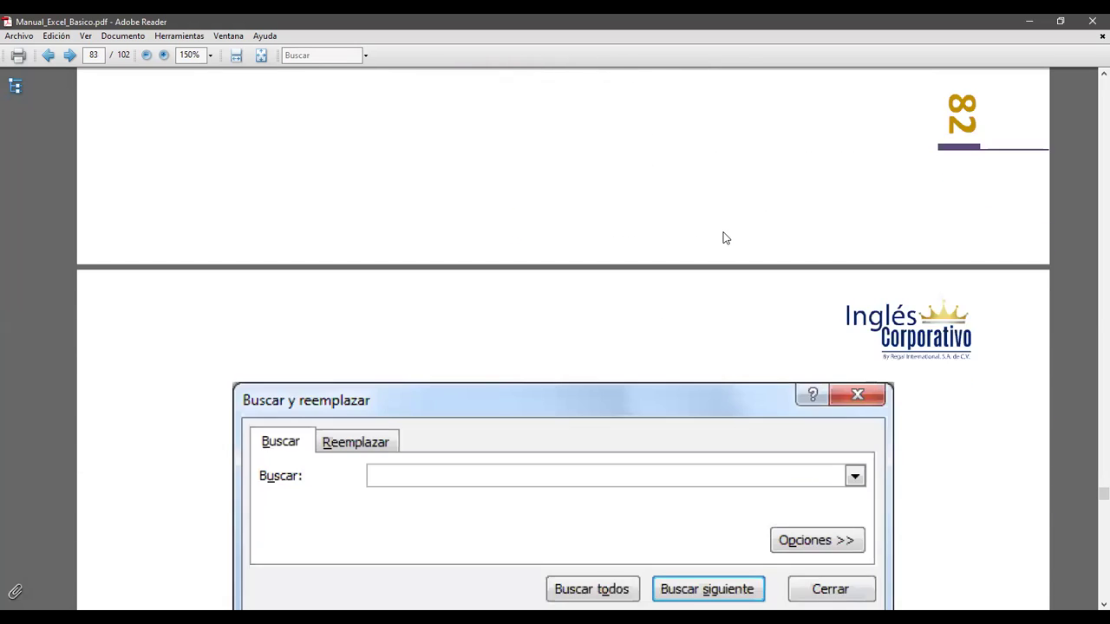
pyautogui.scroll(-2, 724, 237)
pyautogui.scroll(-2, 725, 237)
pyautogui.scroll(-1, 725, 237)
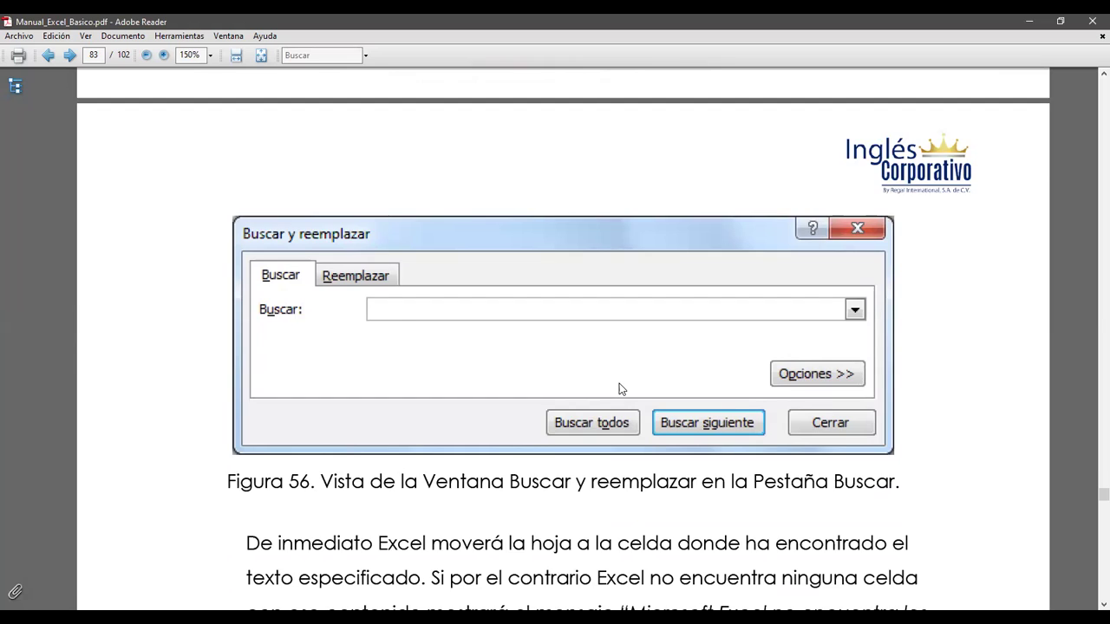
# - Scroll past Figura 57 and the option bullets to the 'CARACTERES COMODÍN EN EXCEL' heading
pyautogui.scroll(-5, 619, 383)
pyautogui.scroll(-1, 619, 383)
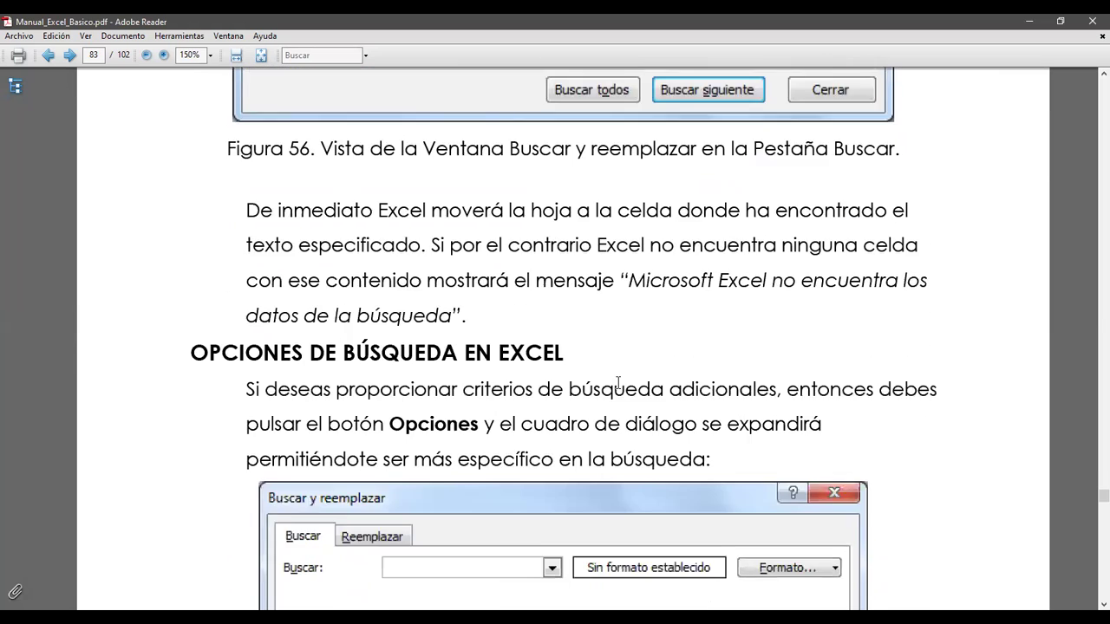
pyautogui.scroll(-2, 620, 384)
pyautogui.scroll(-2, 619, 383)
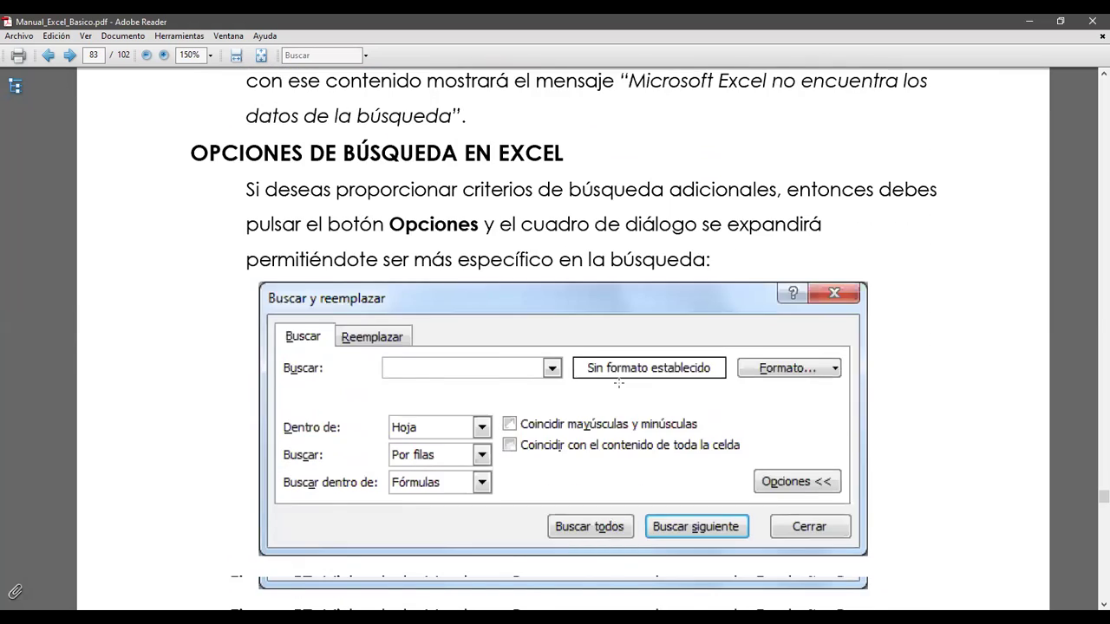
pyautogui.scroll(-1, 619, 383)
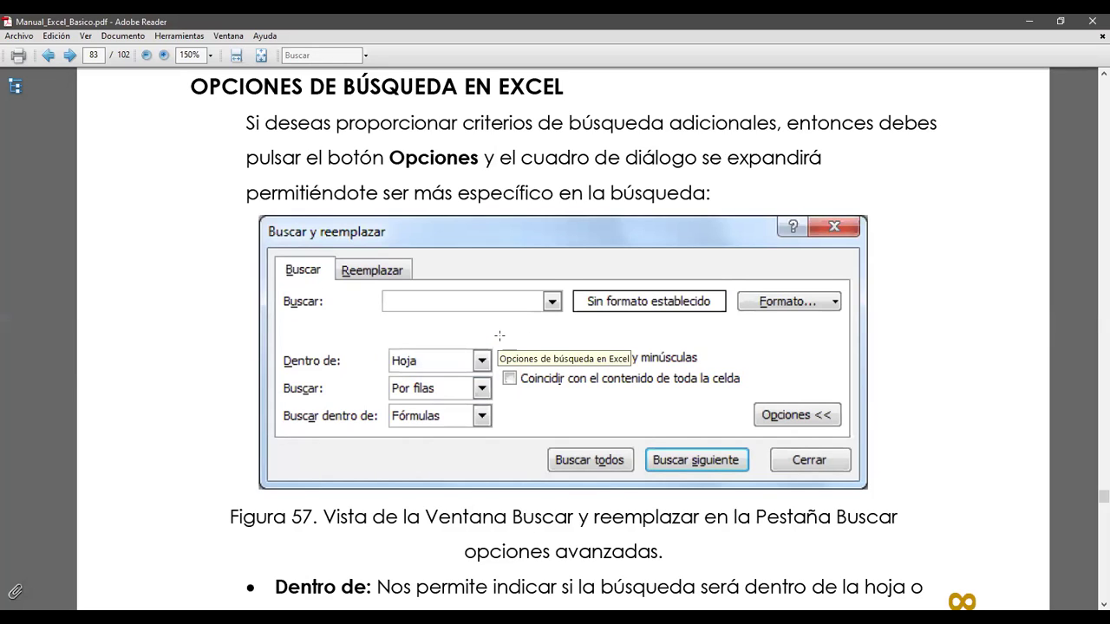
pyautogui.scroll(-1, 501, 336)
pyautogui.scroll(-1, 501, 336)
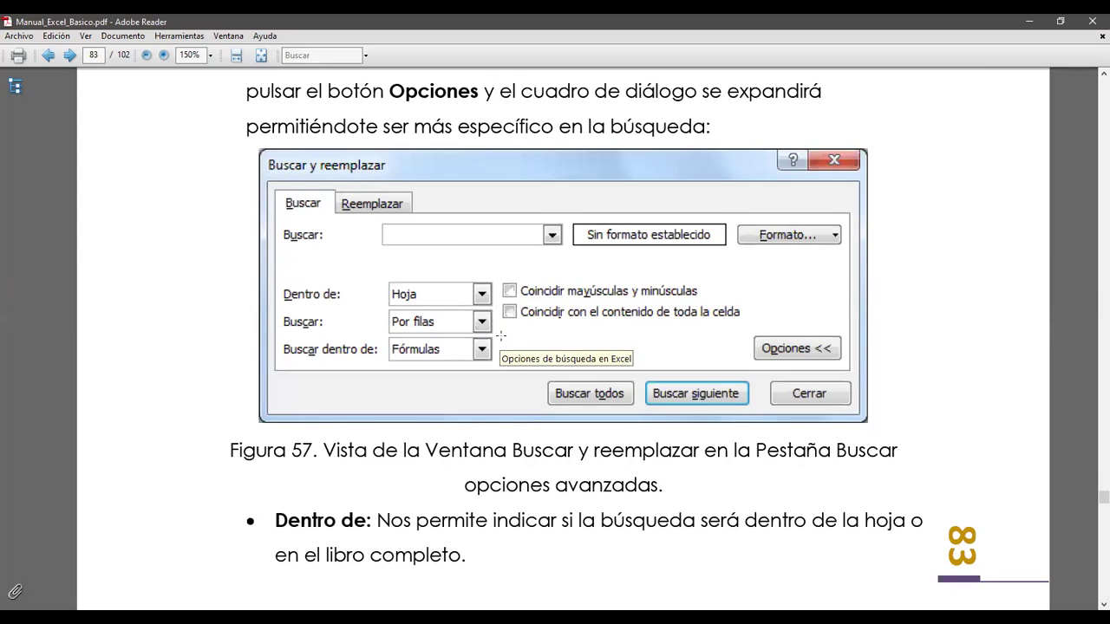
pyautogui.scroll(-2, 501, 336)
pyautogui.scroll(-1, 501, 336)
pyautogui.scroll(-4, 503, 343)
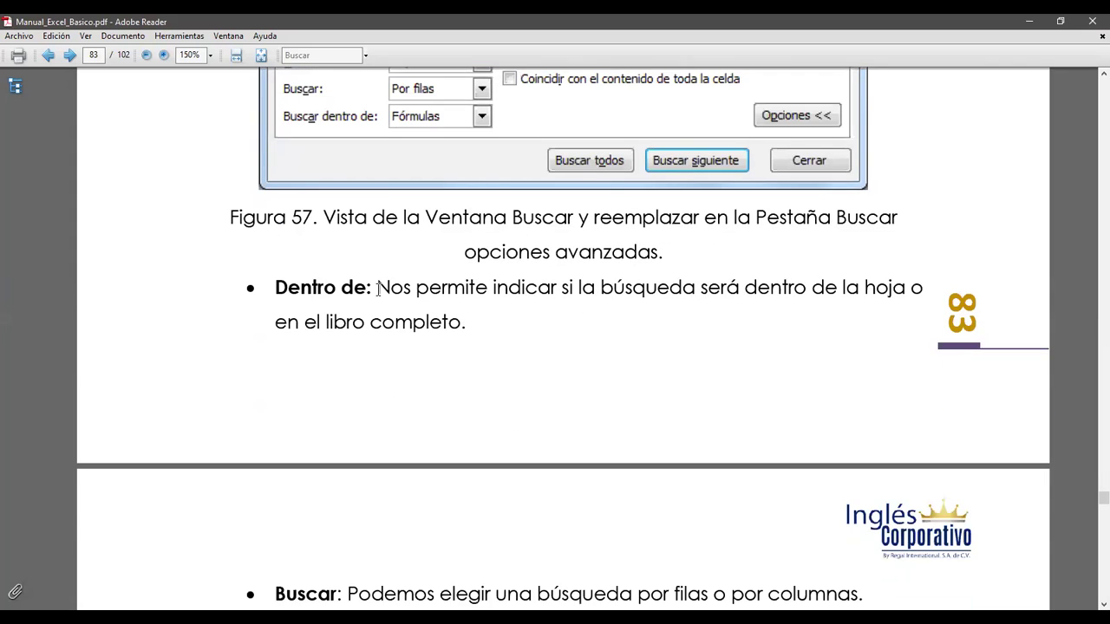
pyautogui.scroll(-3, 379, 297)
pyautogui.scroll(-2, 379, 297)
pyautogui.scroll(-2, 379, 297)
pyautogui.scroll(-1, 380, 297)
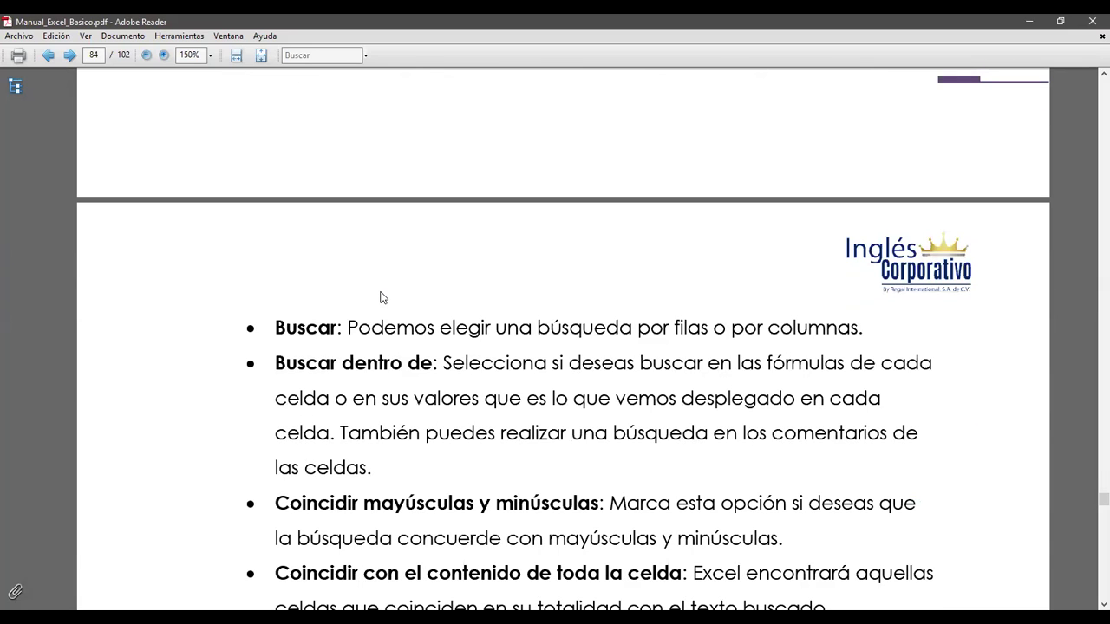
pyautogui.scroll(-1, 382, 297)
pyautogui.scroll(-1, 382, 298)
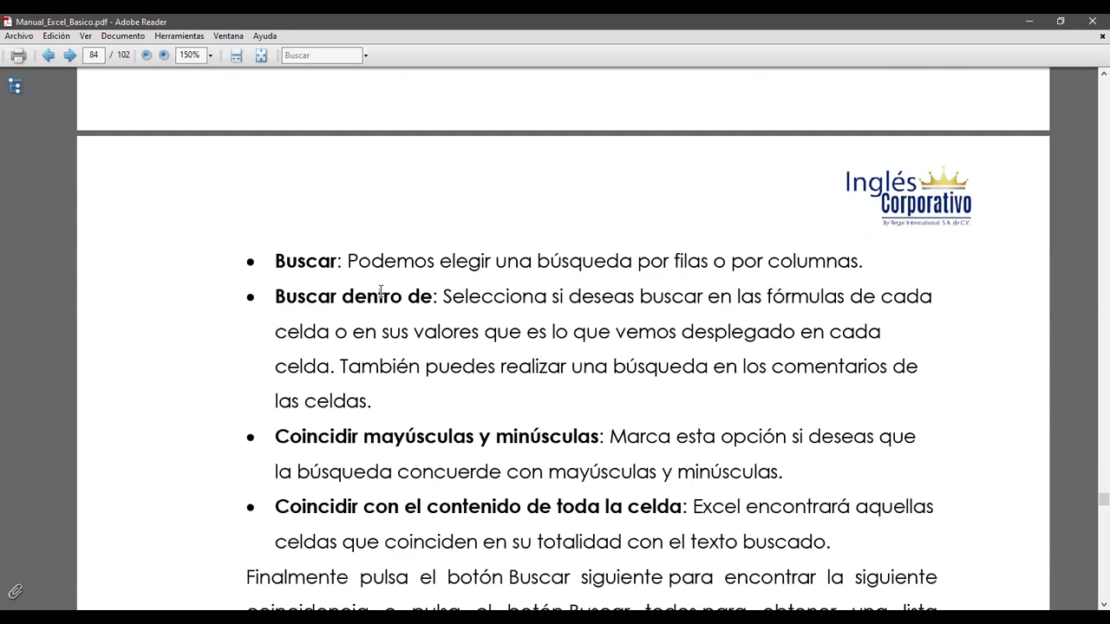
pyautogui.scroll(-1, 381, 295)
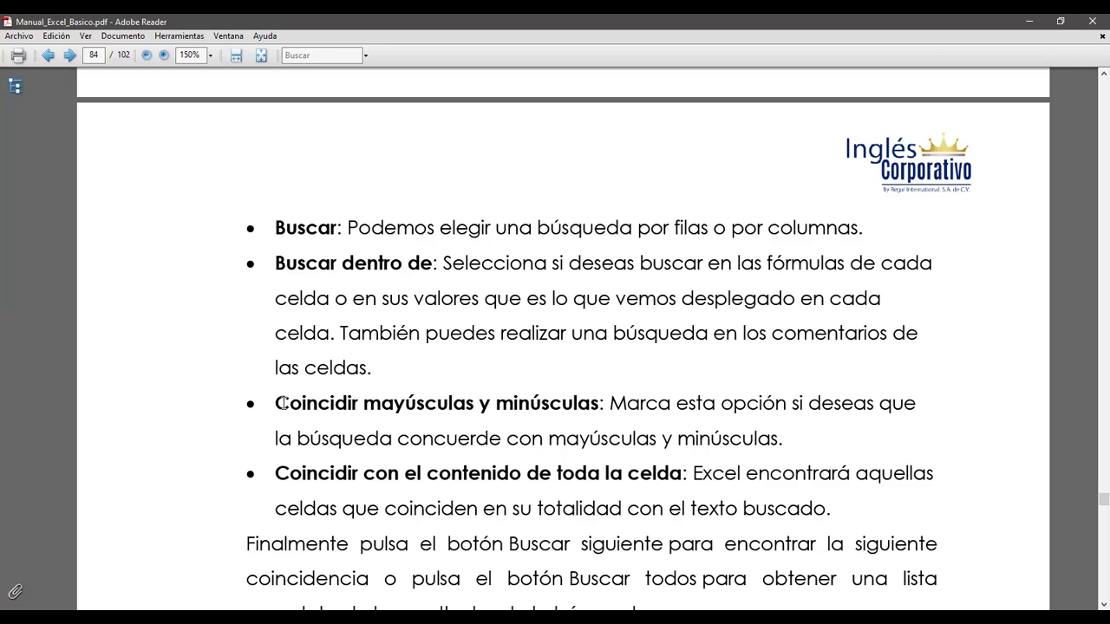
pyautogui.scroll(-3, 284, 403)
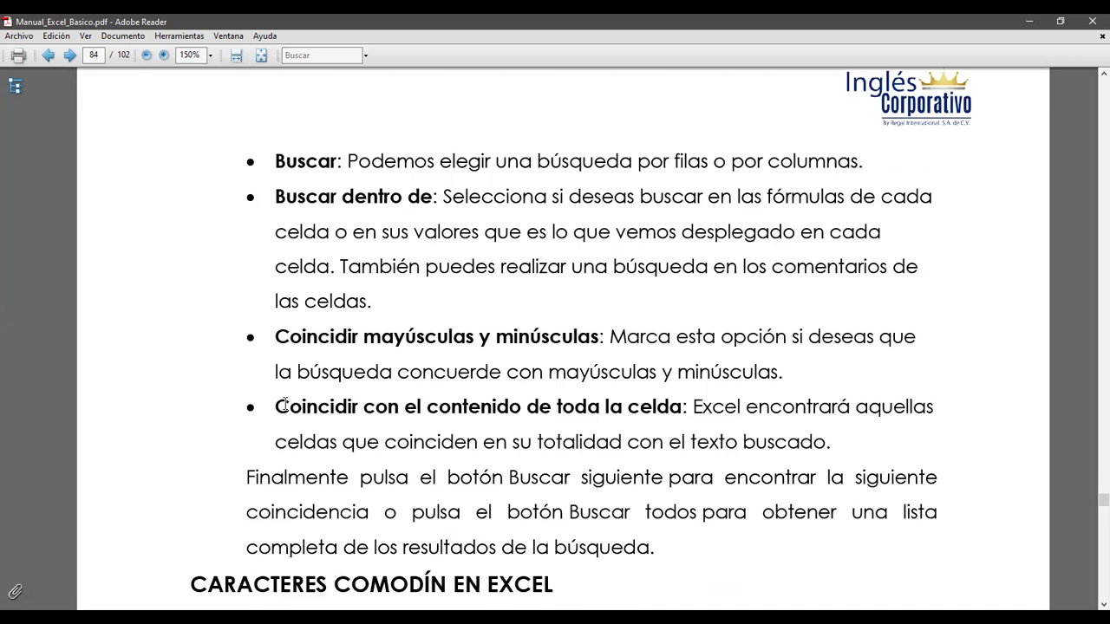
pyautogui.scroll(-1, 284, 403)
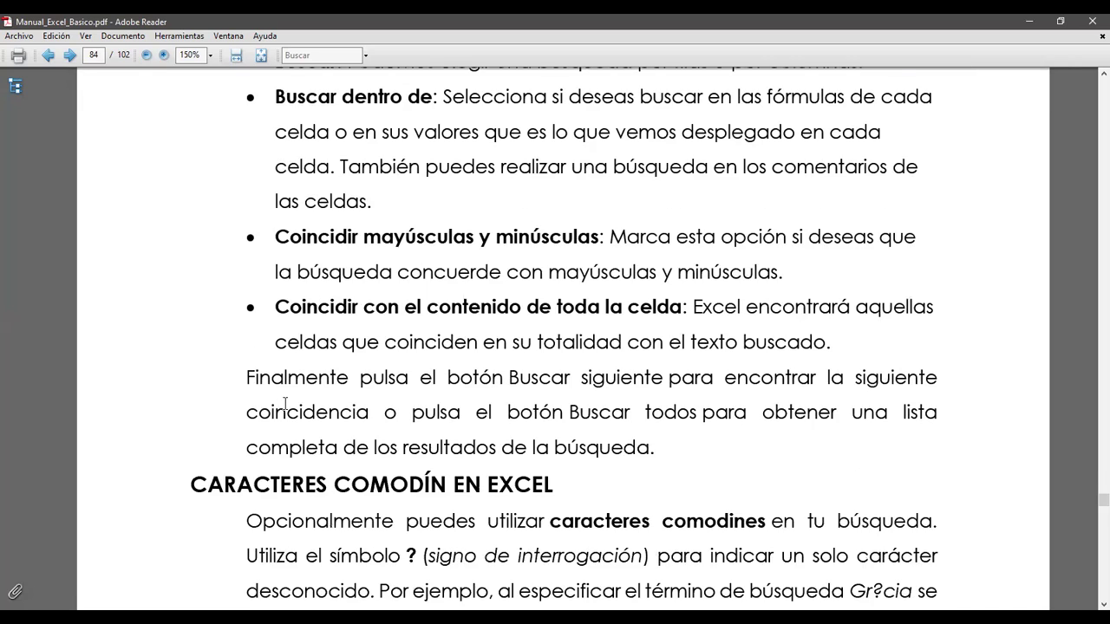
pyautogui.scroll(-2, 284, 404)
pyautogui.scroll(-1, 284, 403)
pyautogui.scroll(-1, 284, 403)
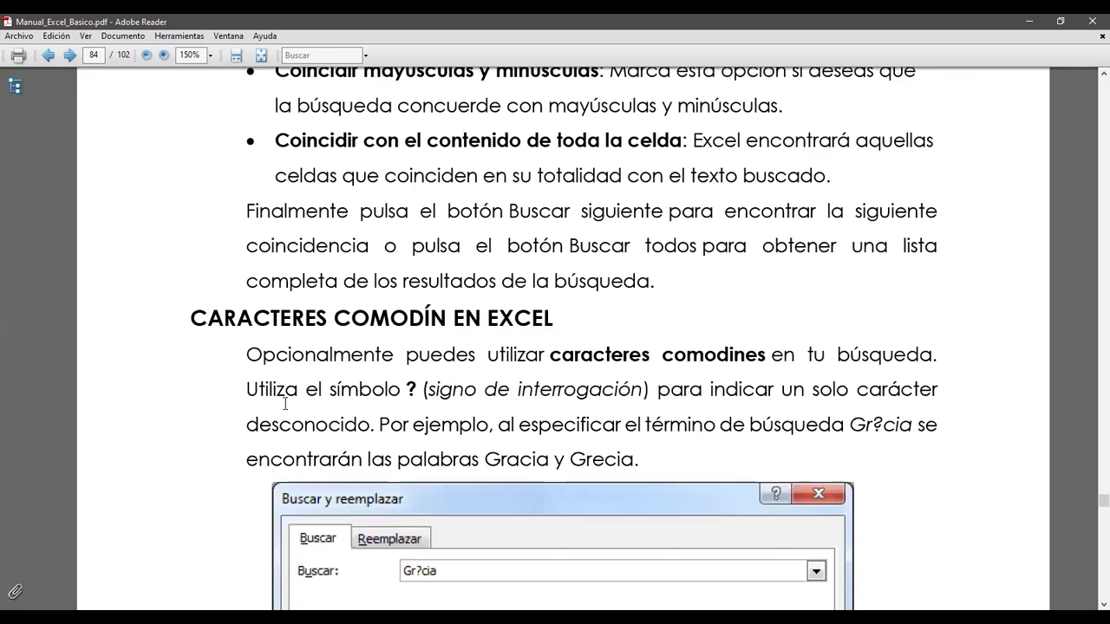
pyautogui.scroll(-1, 285, 403)
pyautogui.scroll(-1, 285, 403)
pyautogui.scroll(-1, 285, 403)
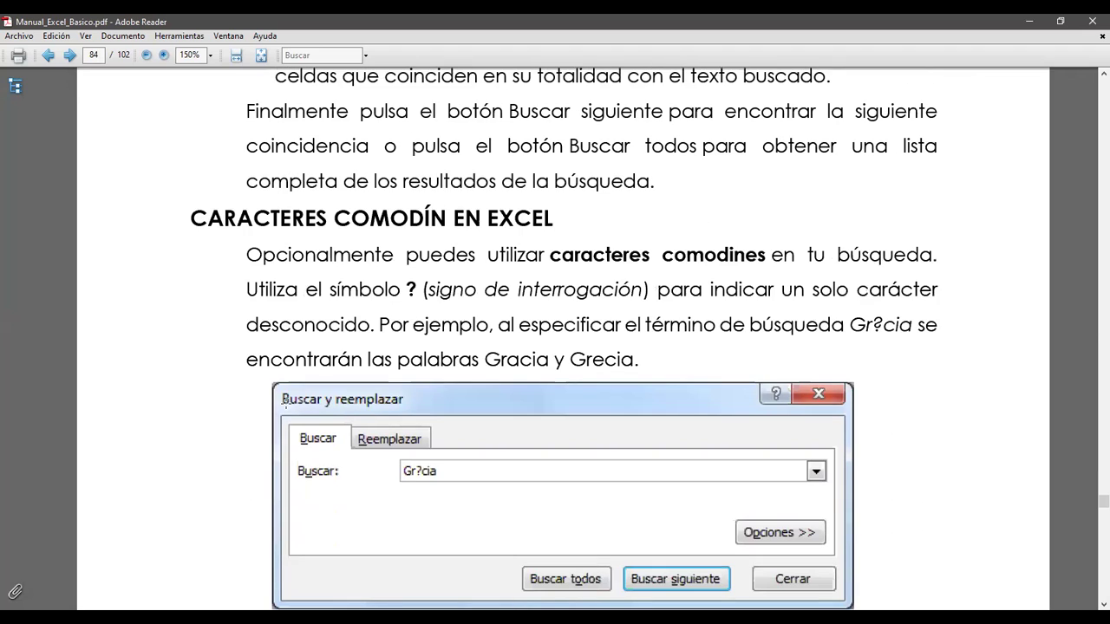
# - Highlight the ? and * wildcard symbols in the manual's wildcard paragraphs
pyautogui.scroll(-1, 285, 400)
pyautogui.moveTo(407, 255); pyautogui.dragTo(415, 258)
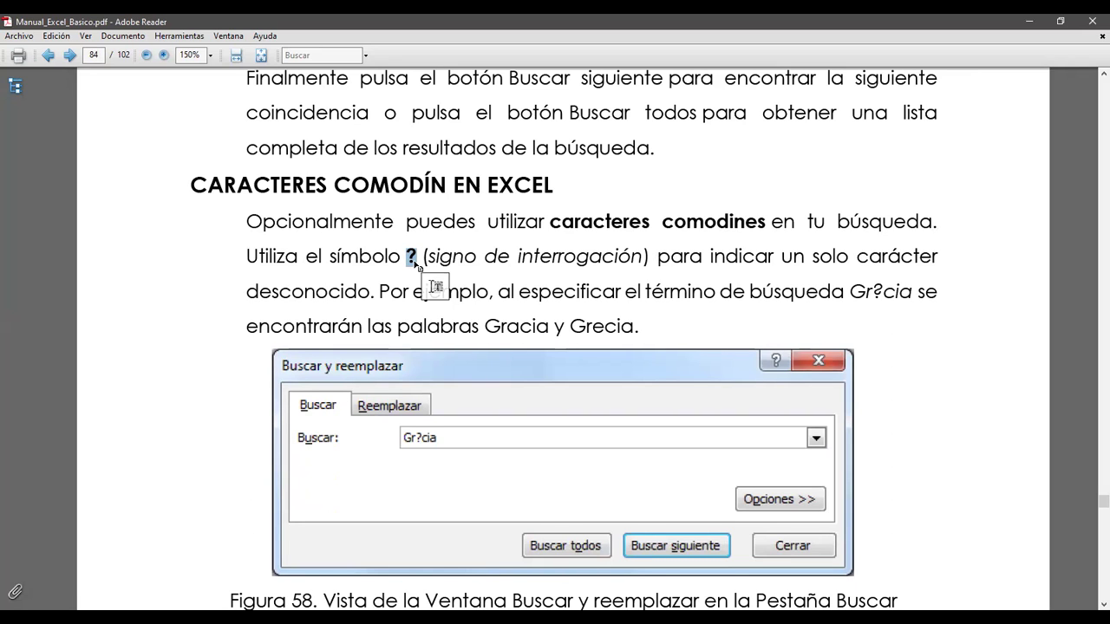
pyautogui.scroll(-2, 415, 262)
pyautogui.scroll(-3, 413, 260)
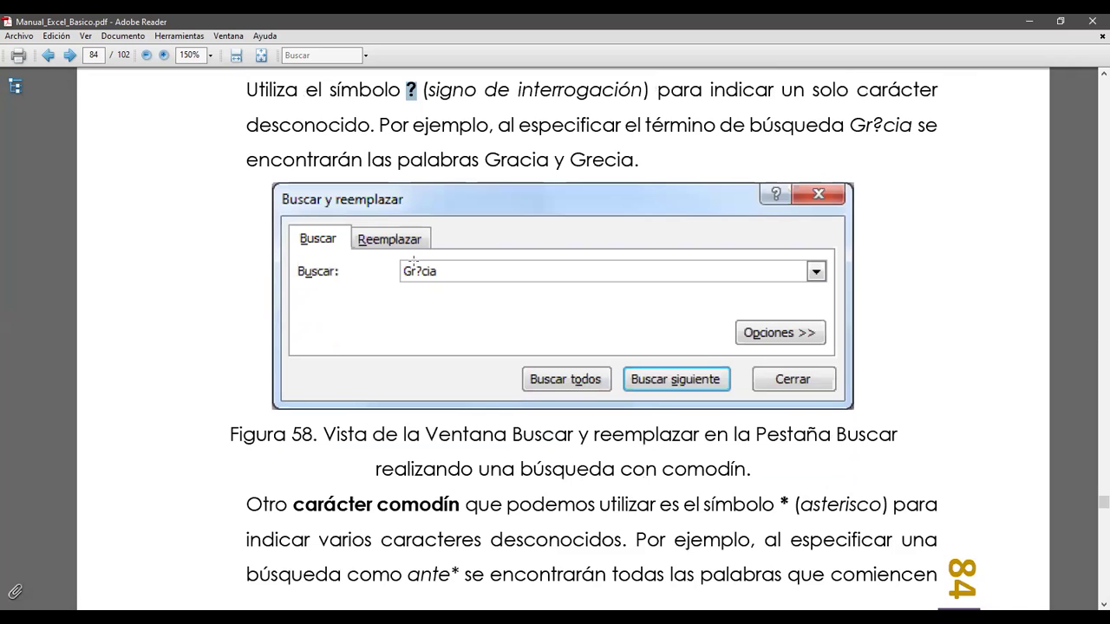
pyautogui.scroll(-1, 732, 444)
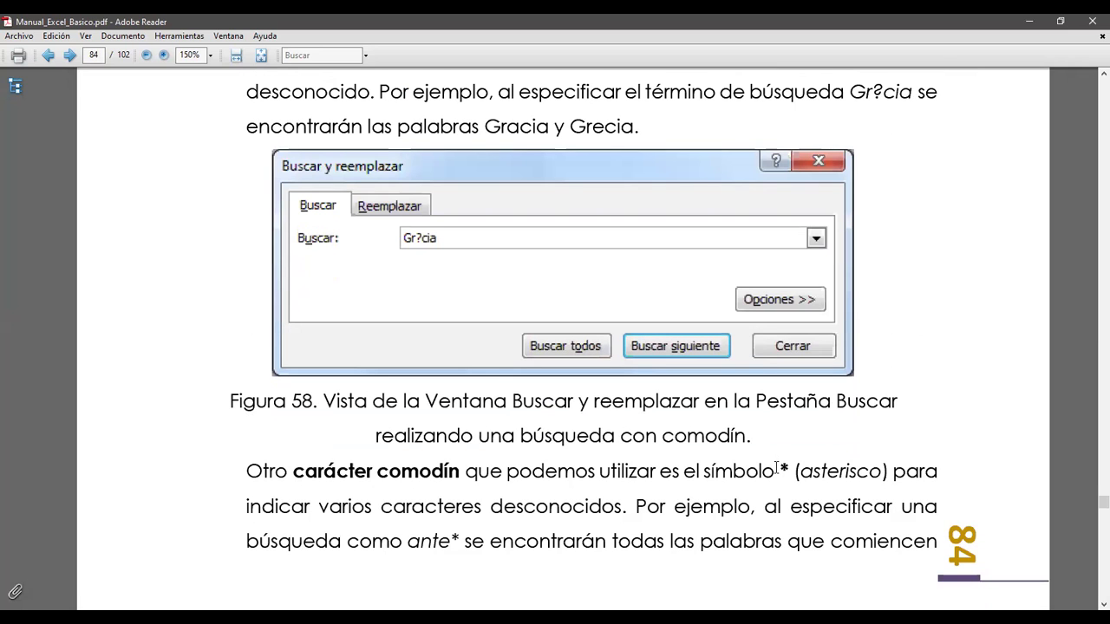
pyautogui.moveTo(777, 468); pyautogui.dragTo(793, 471)
pyautogui.scroll(-2, 663, 500)
pyautogui.scroll(-1, 607, 495)
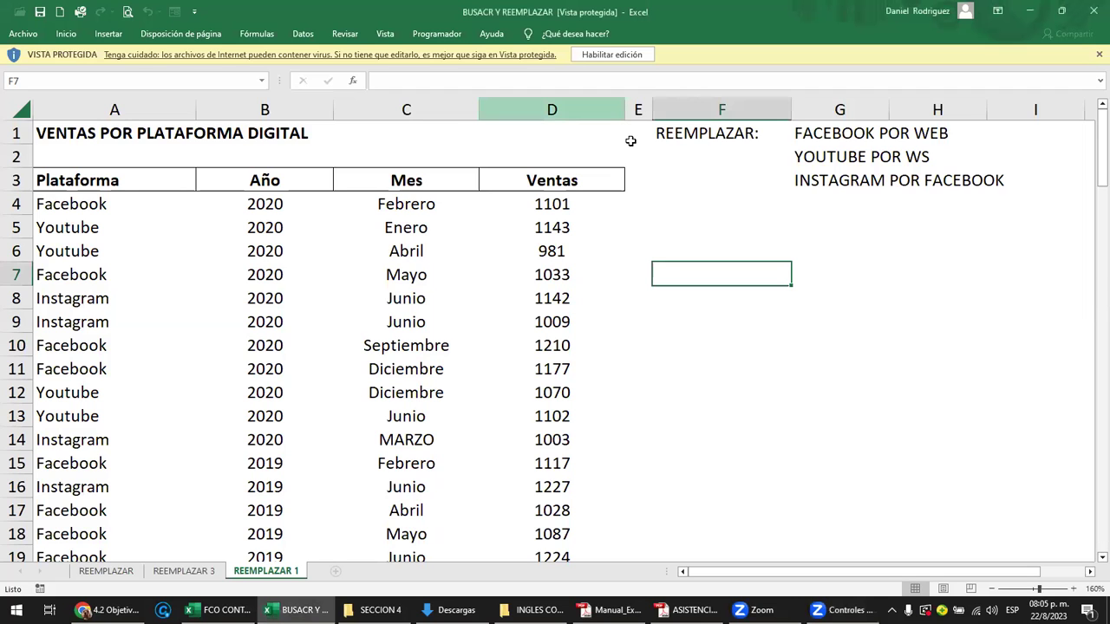
pyautogui.click(620, 58)
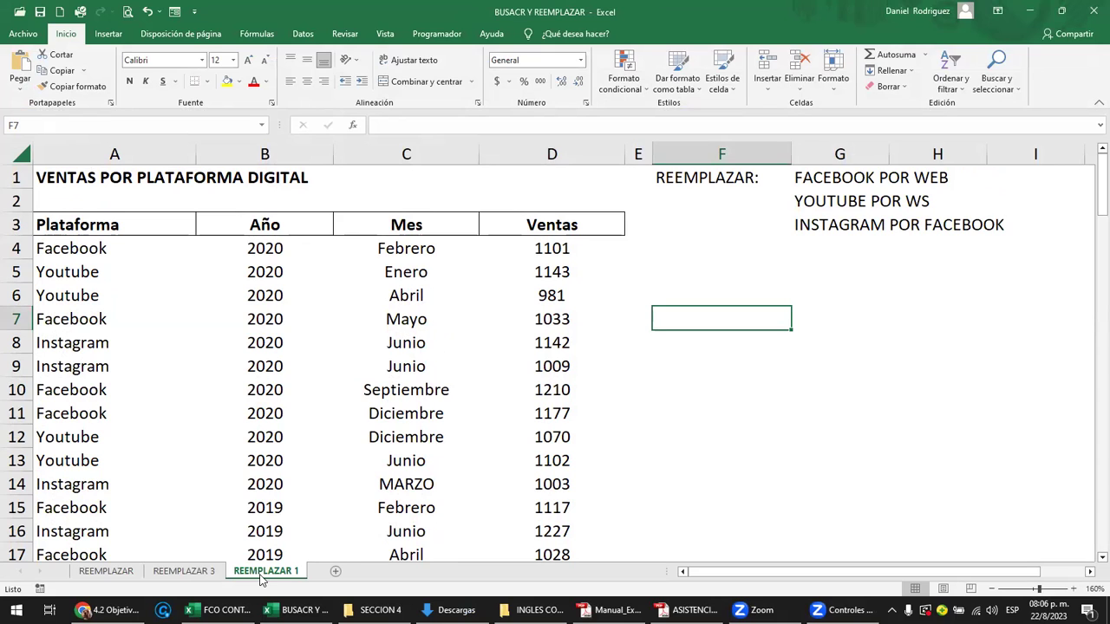
pyautogui.moveTo(290, 512); pyautogui.dragTo(283, 532)
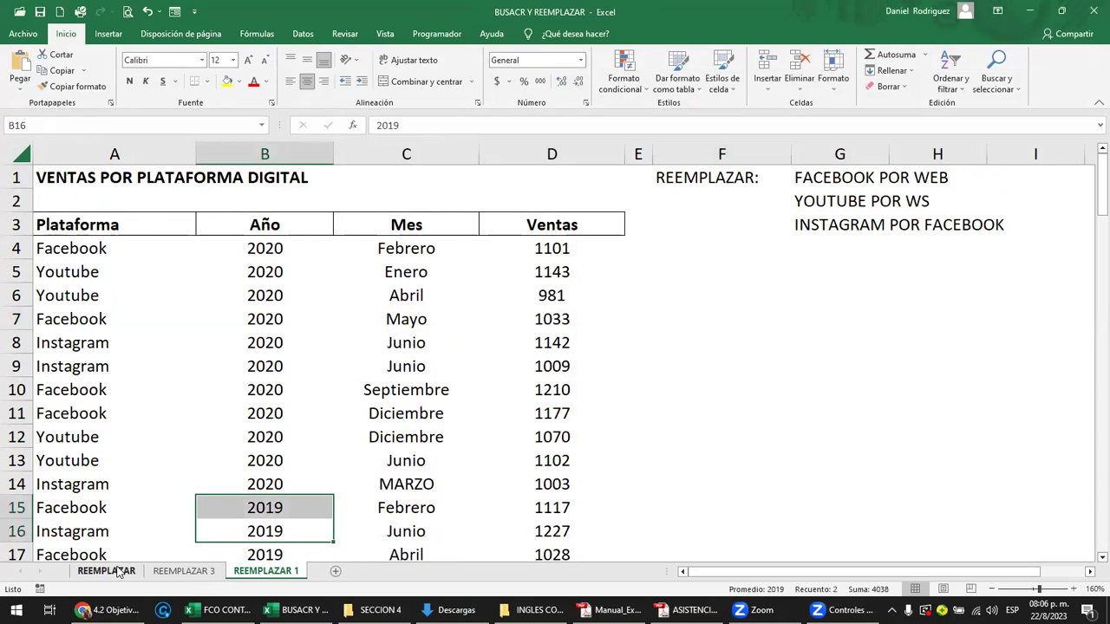
pyautogui.click(106, 571)
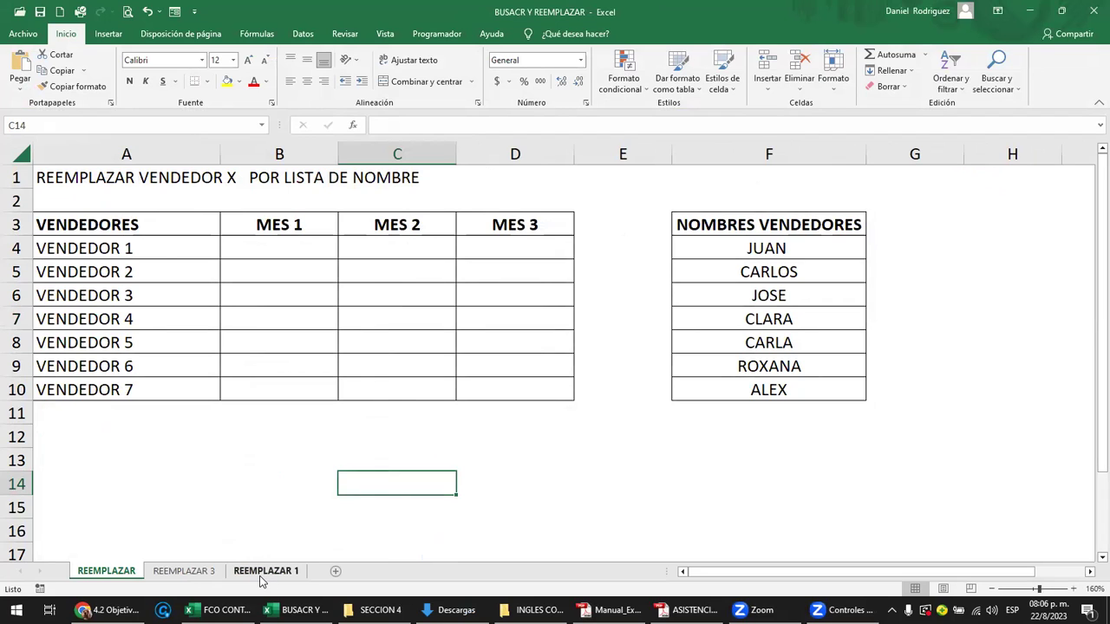
pyautogui.click(181, 574)
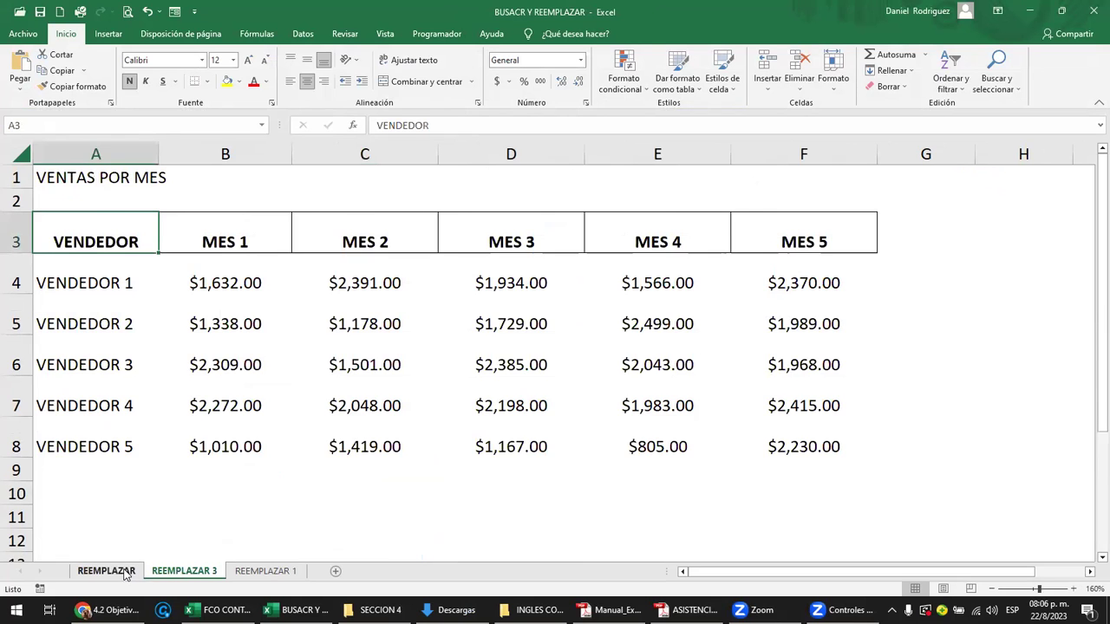
pyautogui.click(125, 574)
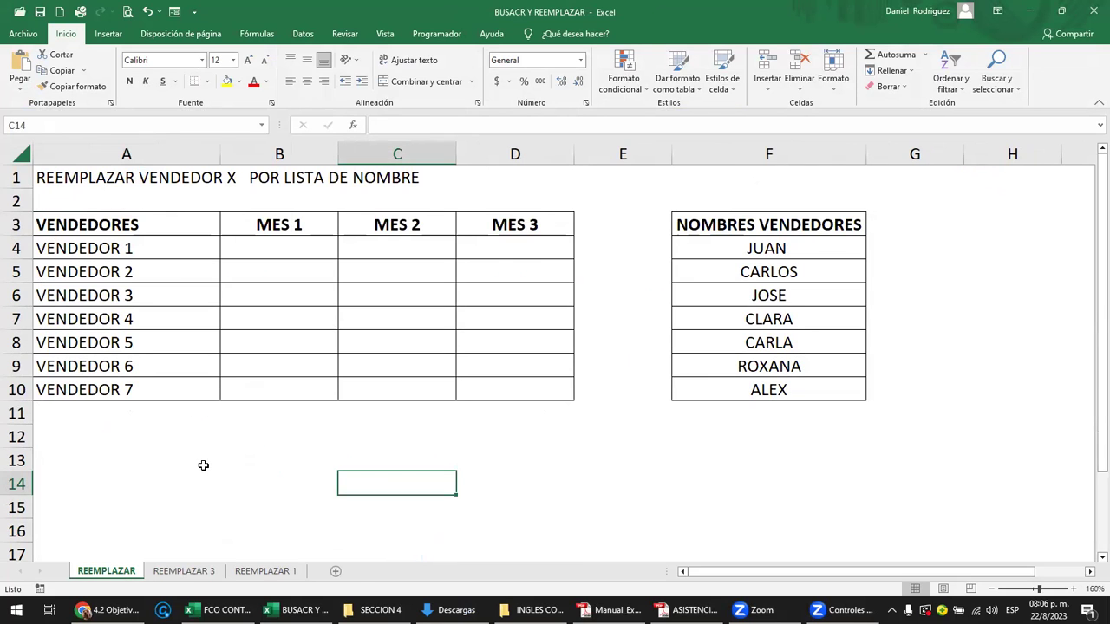
pyautogui.click(295, 255)
pyautogui.click(430, 254)
pyautogui.click(491, 254)
pyautogui.click(286, 253)
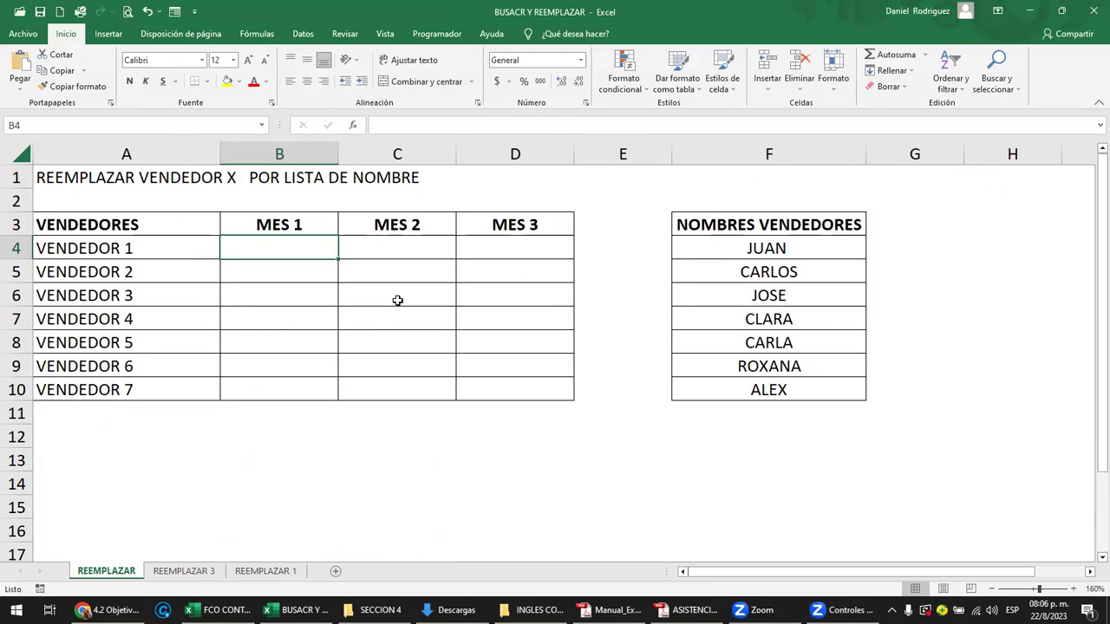
pyautogui.moveTo(286, 248)
pyautogui.mouseDown()
pyautogui.moveTo(499, 355)
pyautogui.moveTo(507, 383)
pyautogui.mouseUp()
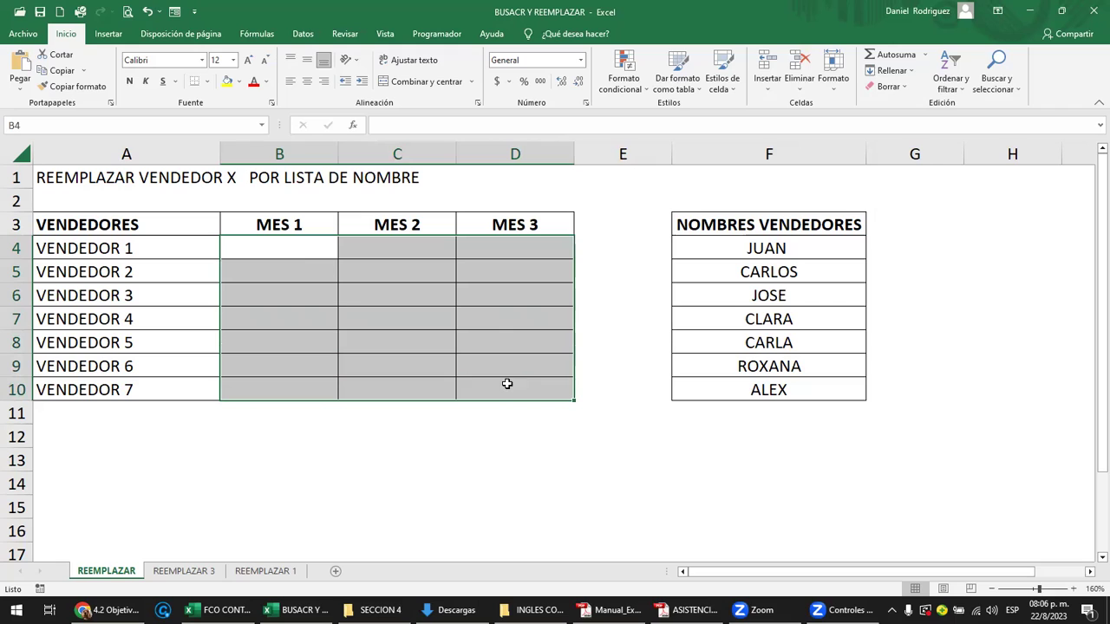
pyautogui.click(290, 251)
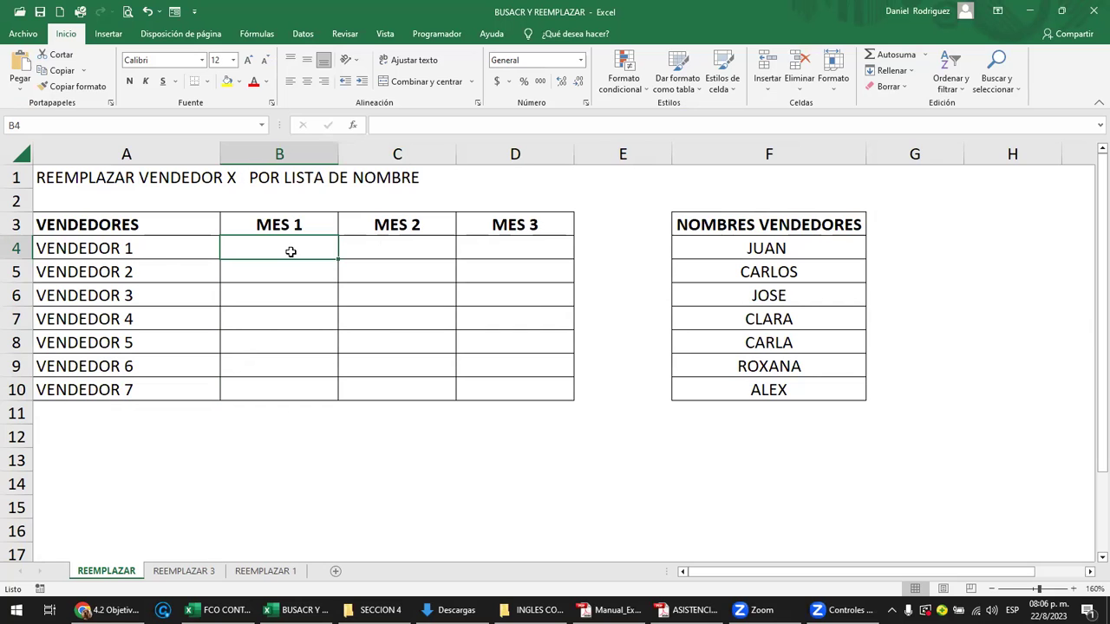
pyautogui.scroll(2, 290, 252)
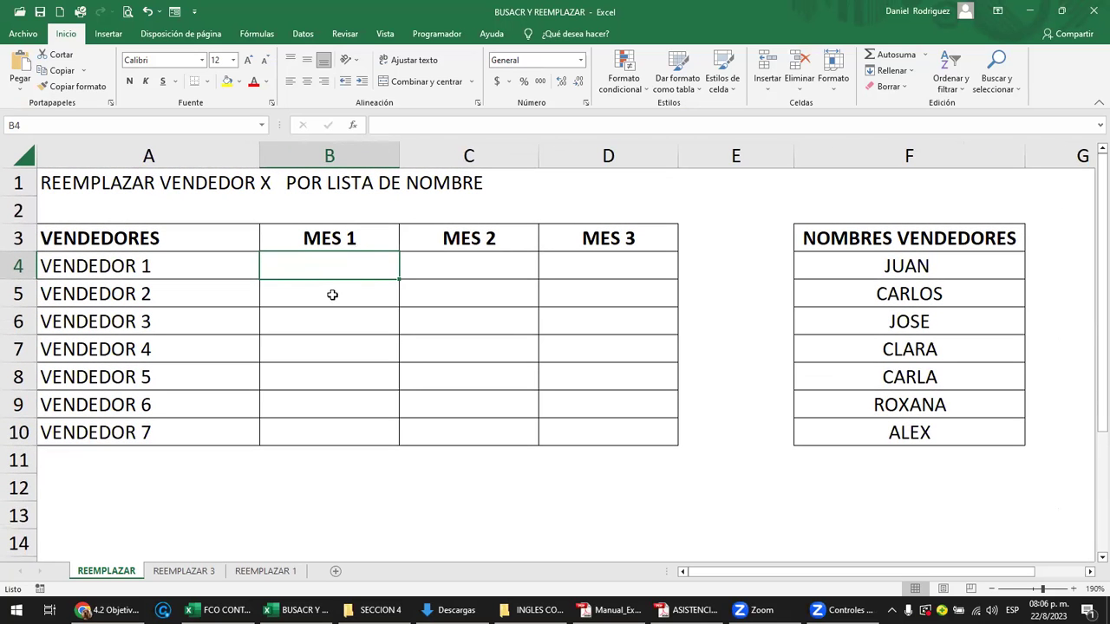
# - Enter =ALEATORIO.ENTRE(500;1200) in cell B4
pyautogui.write('=')
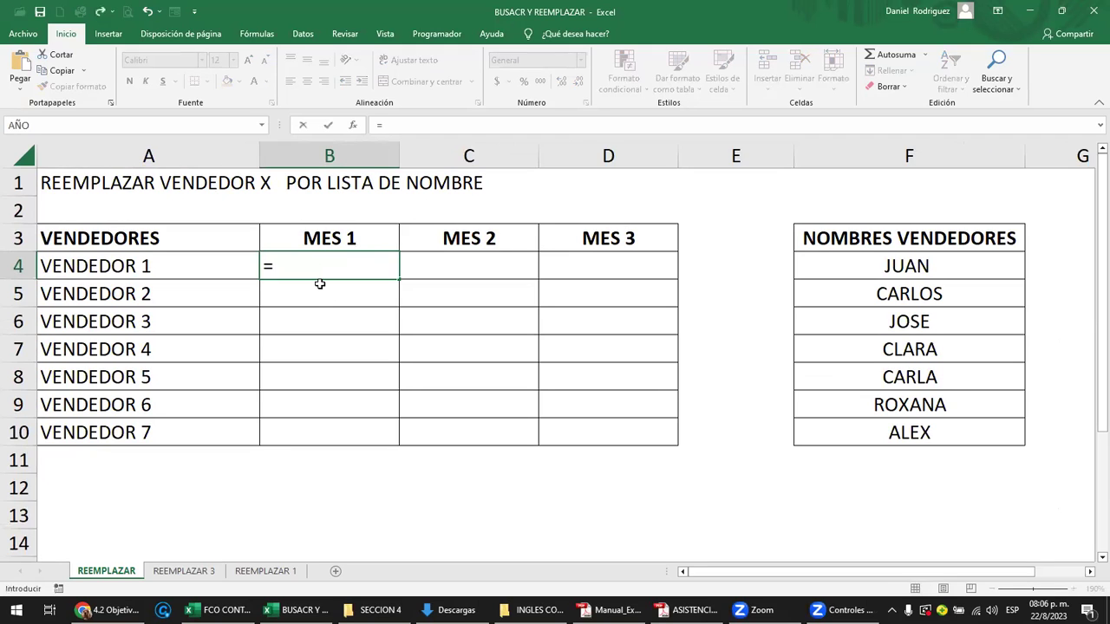
pyautogui.write('ALEATORI')
pyautogui.press('Down')
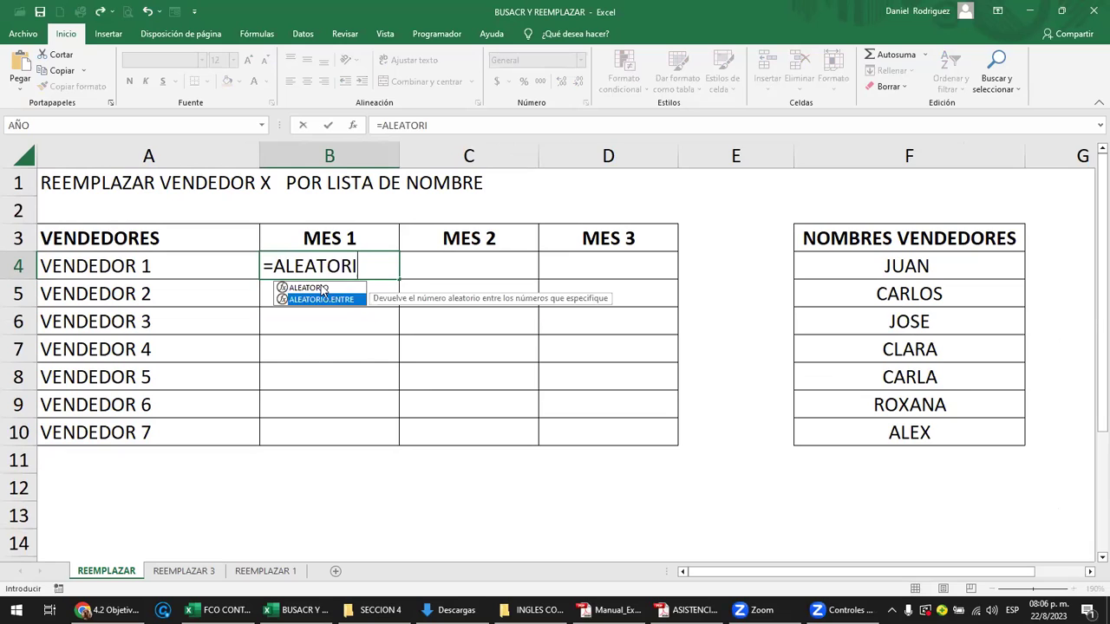
pyautogui.press('Tab')
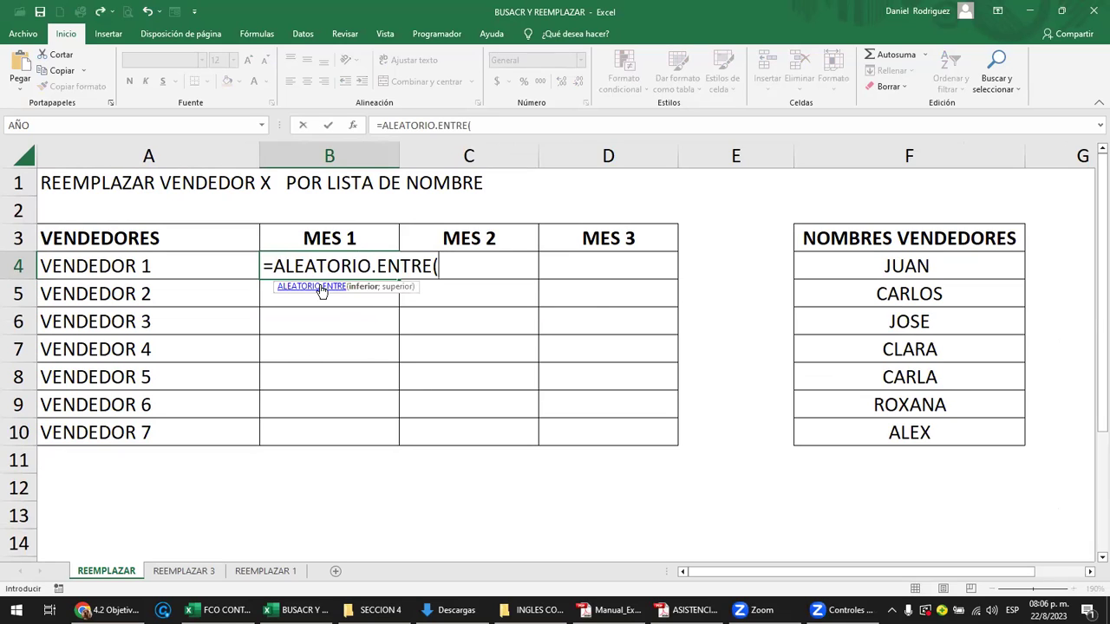
pyautogui.write('500;')
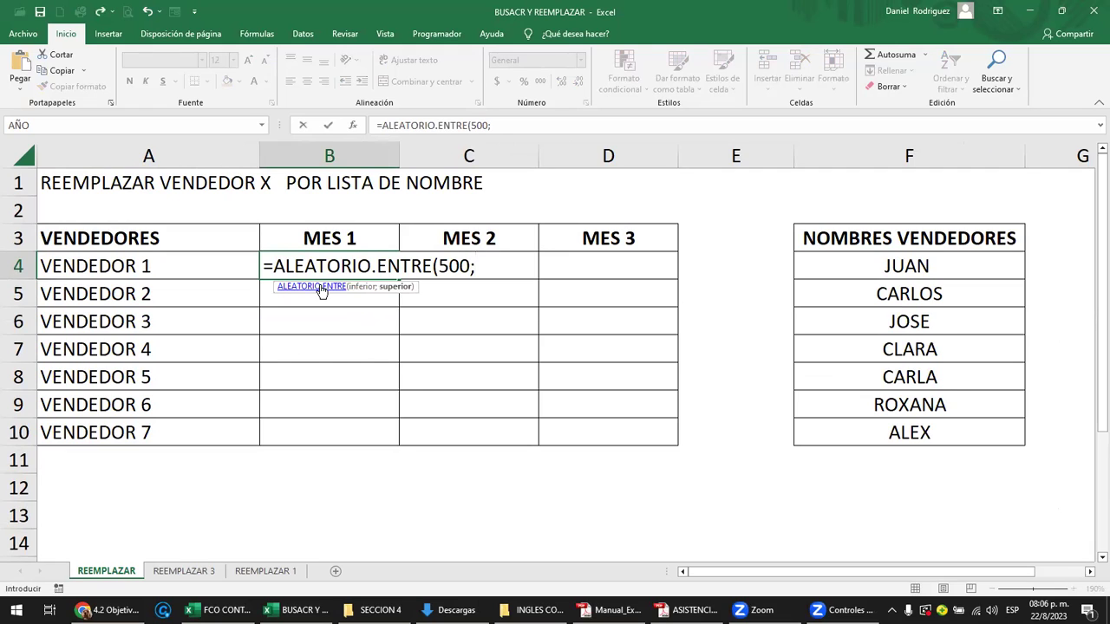
pyautogui.write('1200)')
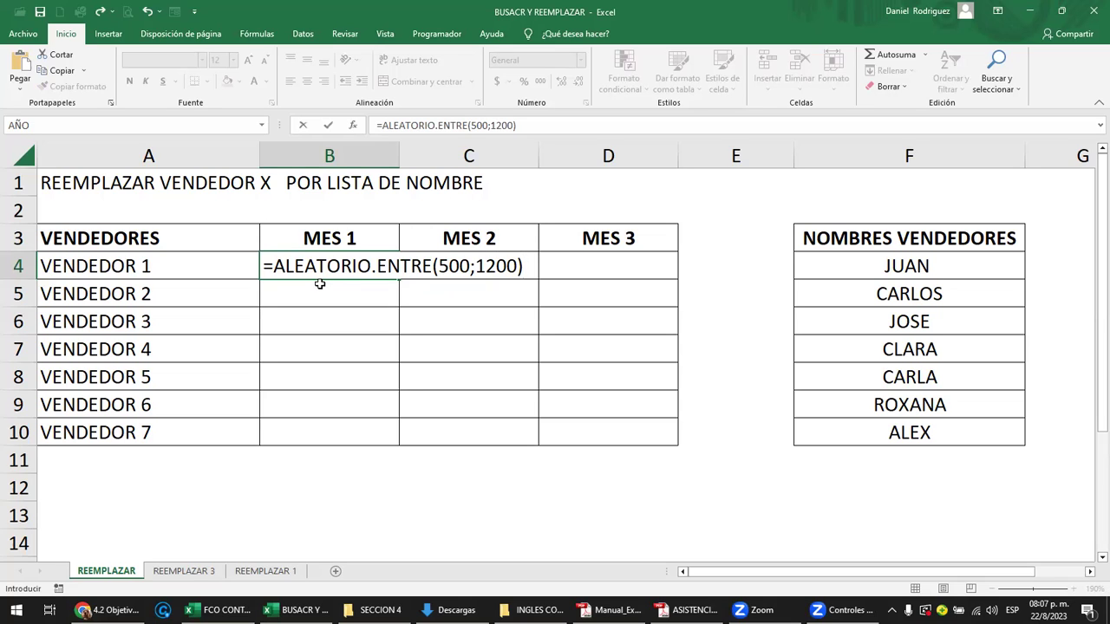
pyautogui.press('Return')
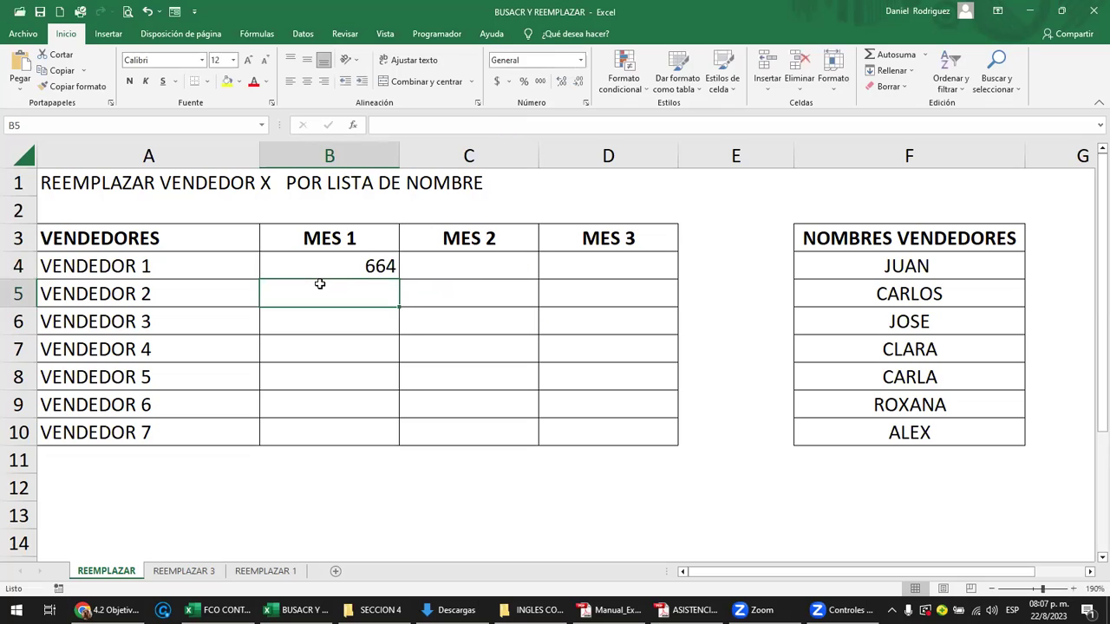
# - Fill the random formula across B4:D10 and centre the monthly figures
pyautogui.click(341, 269)
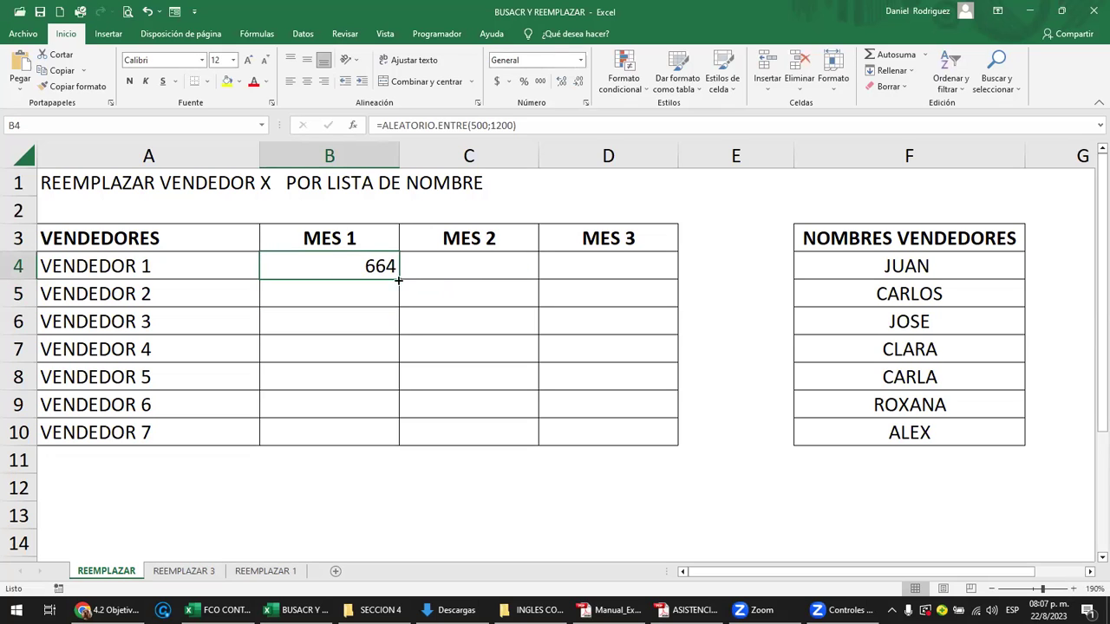
pyautogui.moveTo(402, 281)
pyautogui.mouseDown()
pyautogui.moveTo(643, 274)
pyautogui.moveTo(657, 434)
pyautogui.mouseUp()
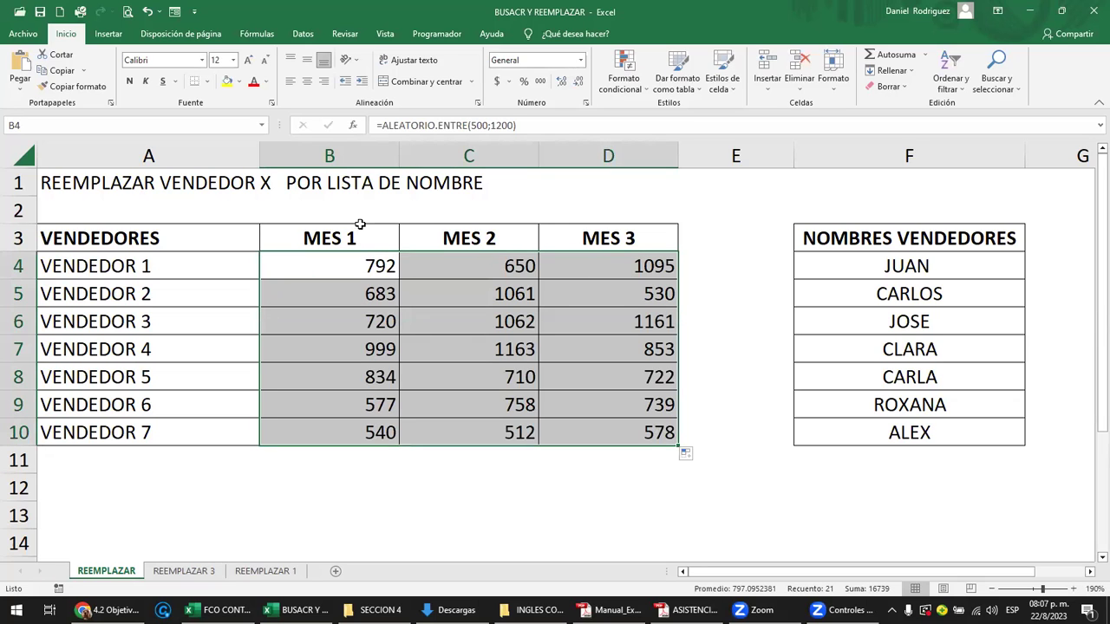
pyautogui.click(308, 81)
pyautogui.click(341, 274)
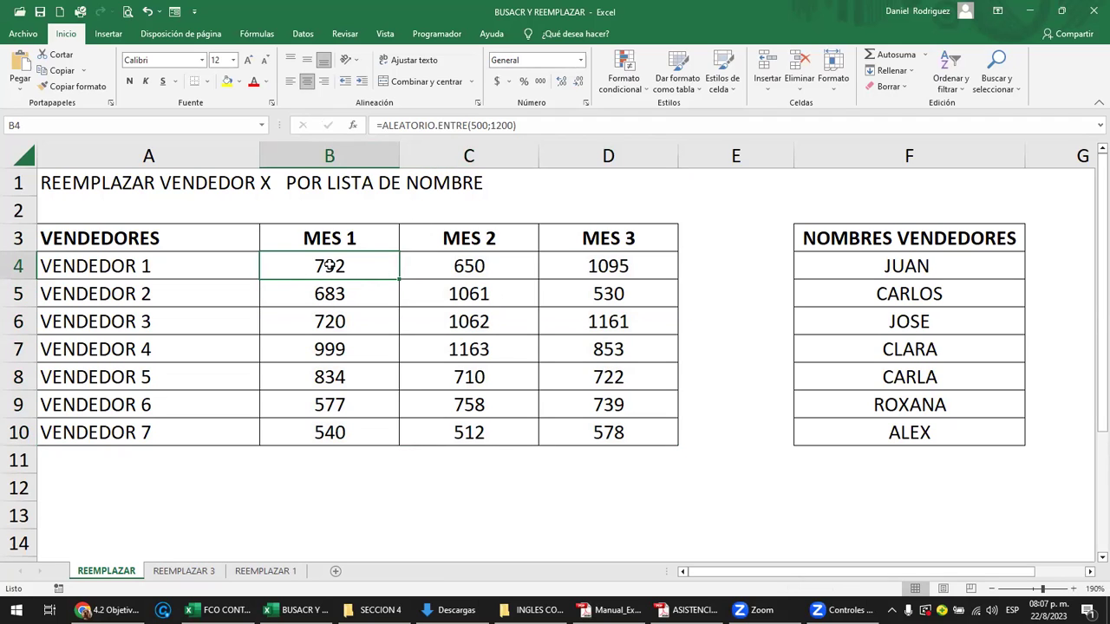
pyautogui.moveTo(330, 266); pyautogui.dragTo(595, 427)
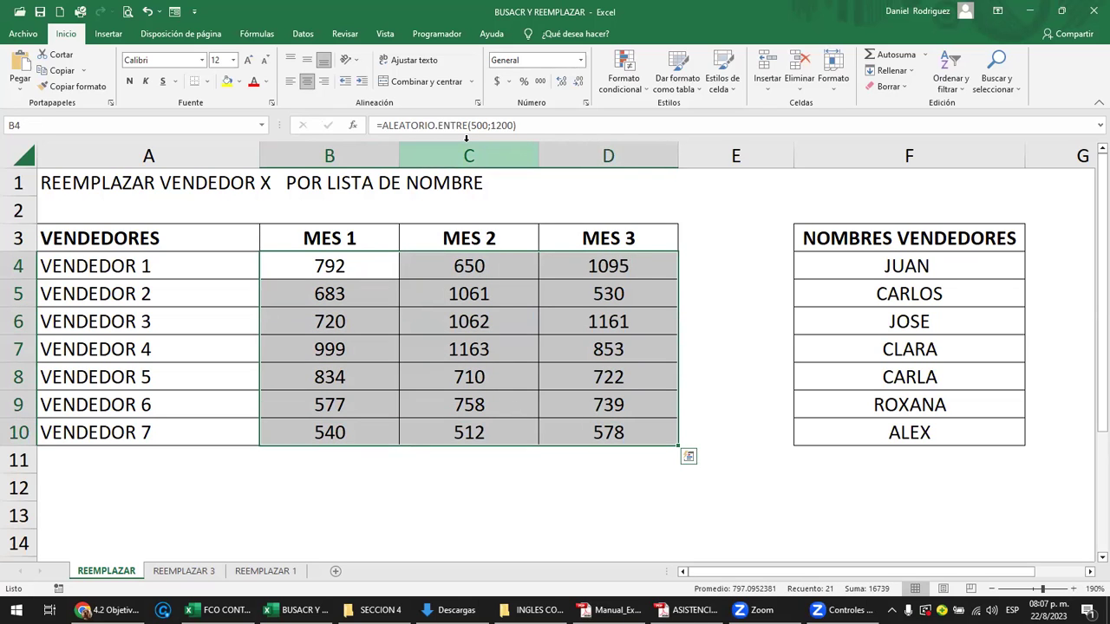
# - Format the monthly figures B4:D10 as Moneda currency
pyautogui.click(580, 60)
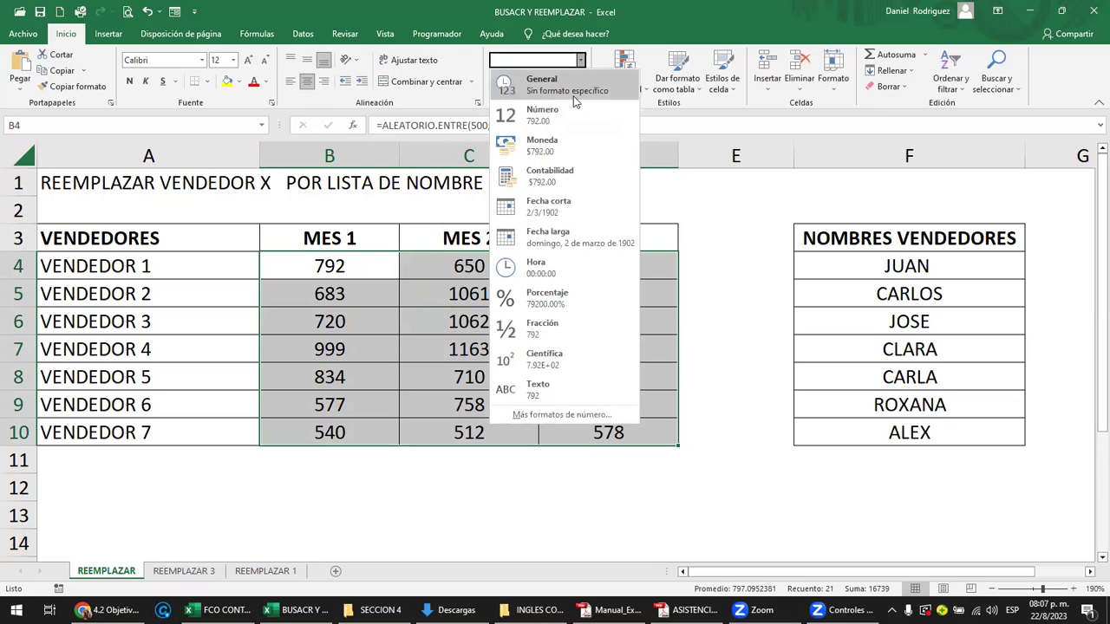
pyautogui.click(564, 149)
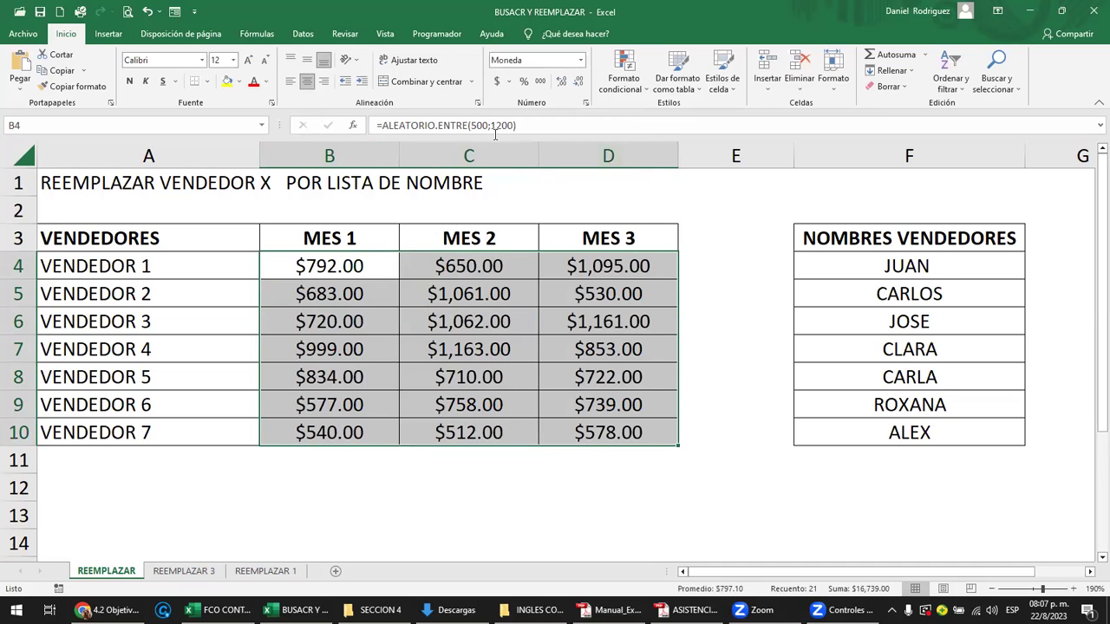
pyautogui.click(364, 265)
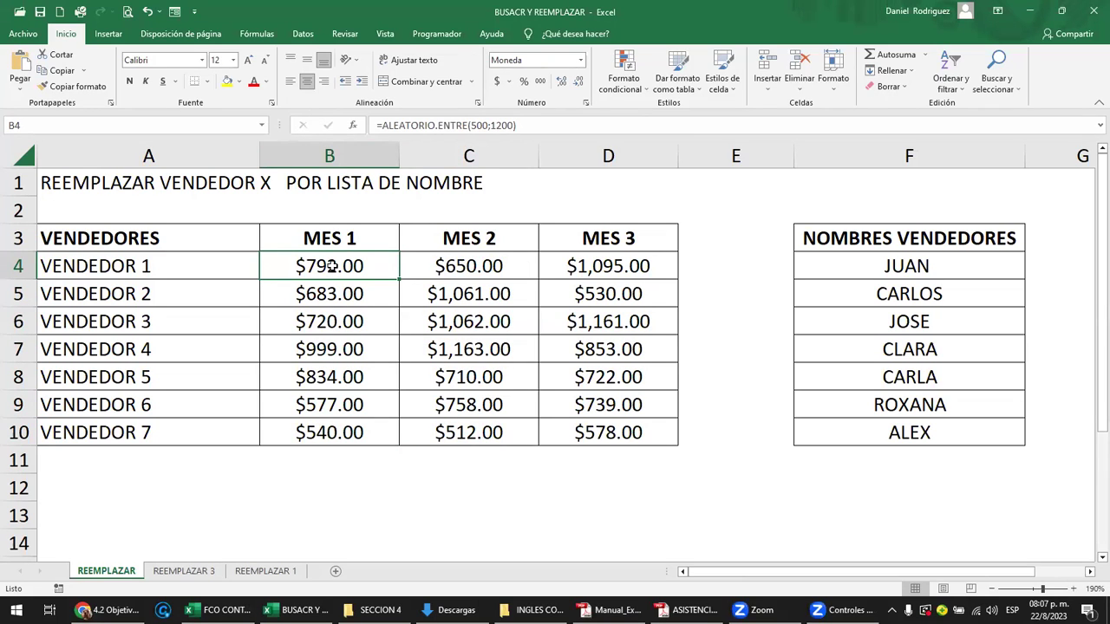
# - Copy B4:D10 and paste it back as values to fix the random numbers
pyautogui.moveTo(331, 266); pyautogui.dragTo(594, 424)
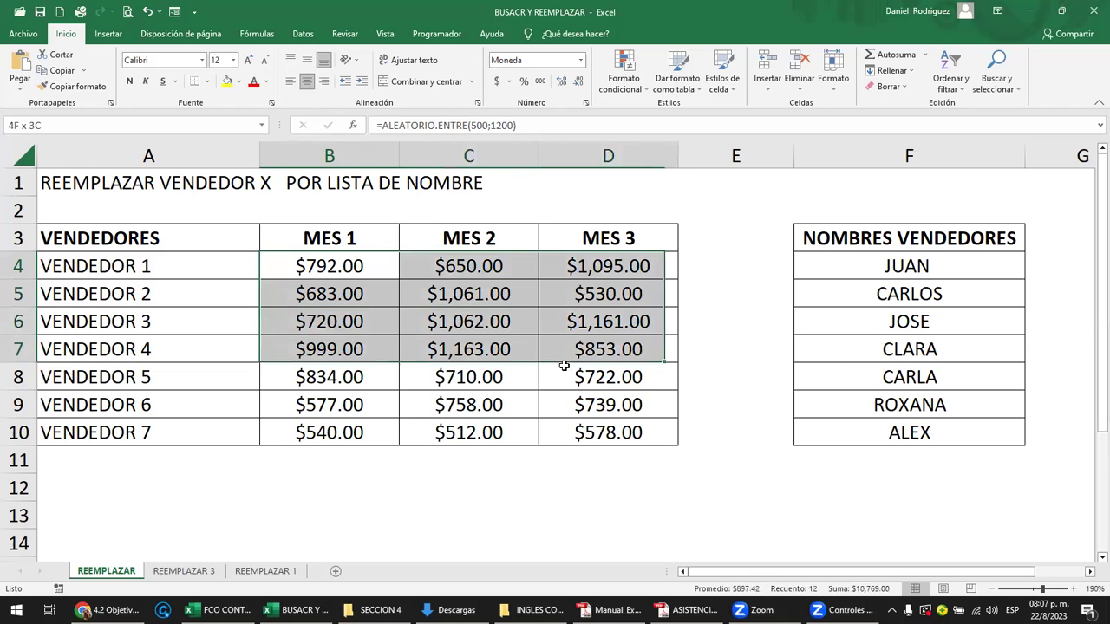
pyautogui.hotkey('ctrl', 'c')
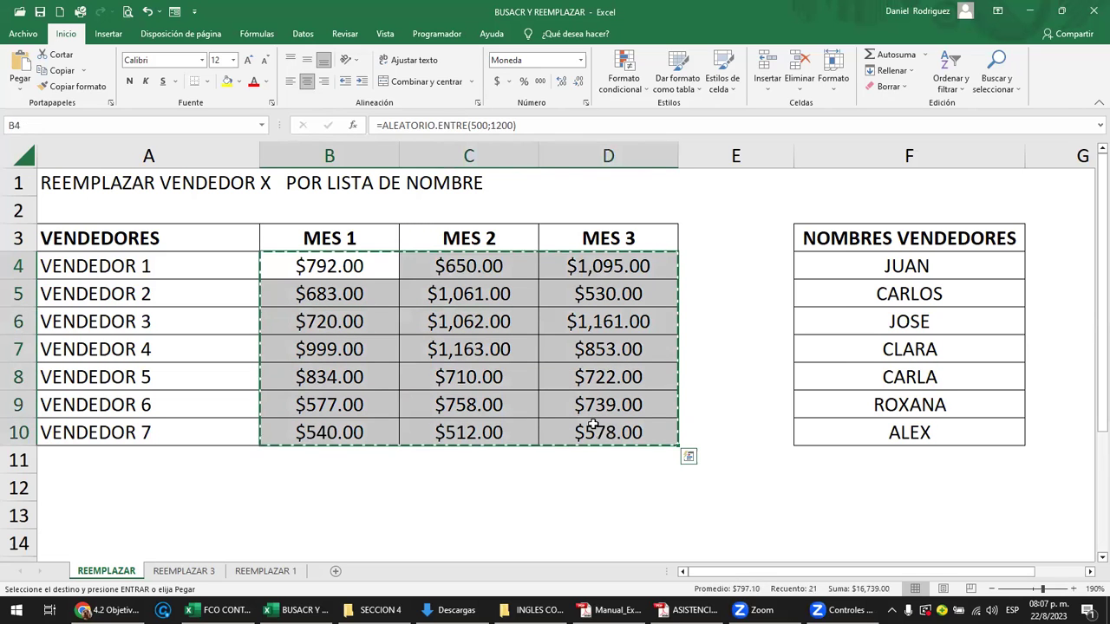
pyautogui.rightClick(330, 267)
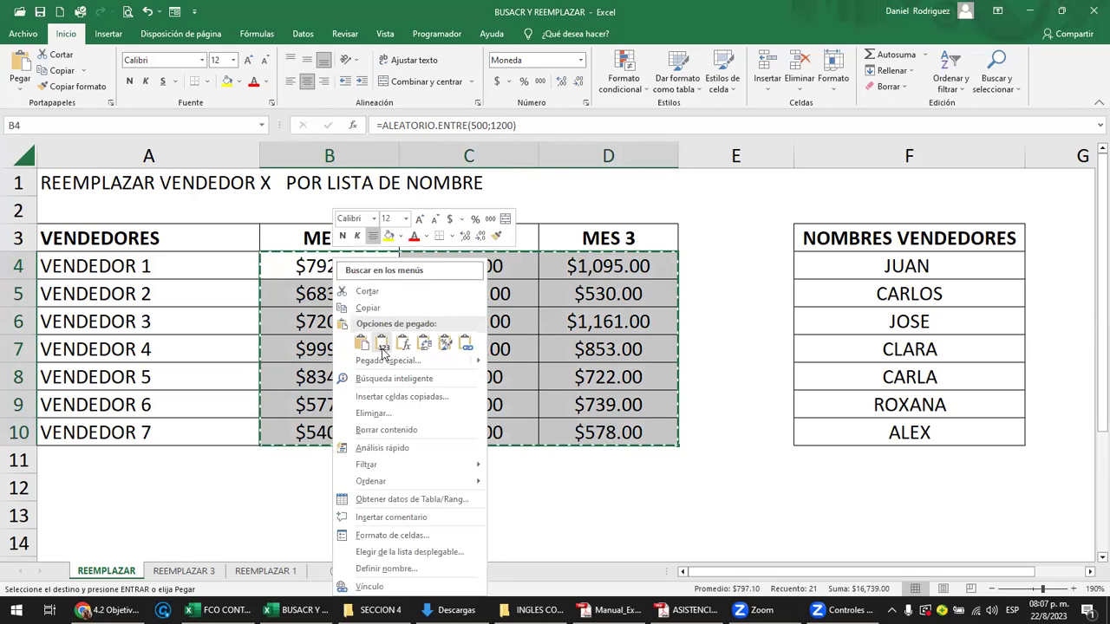
pyautogui.click(384, 347)
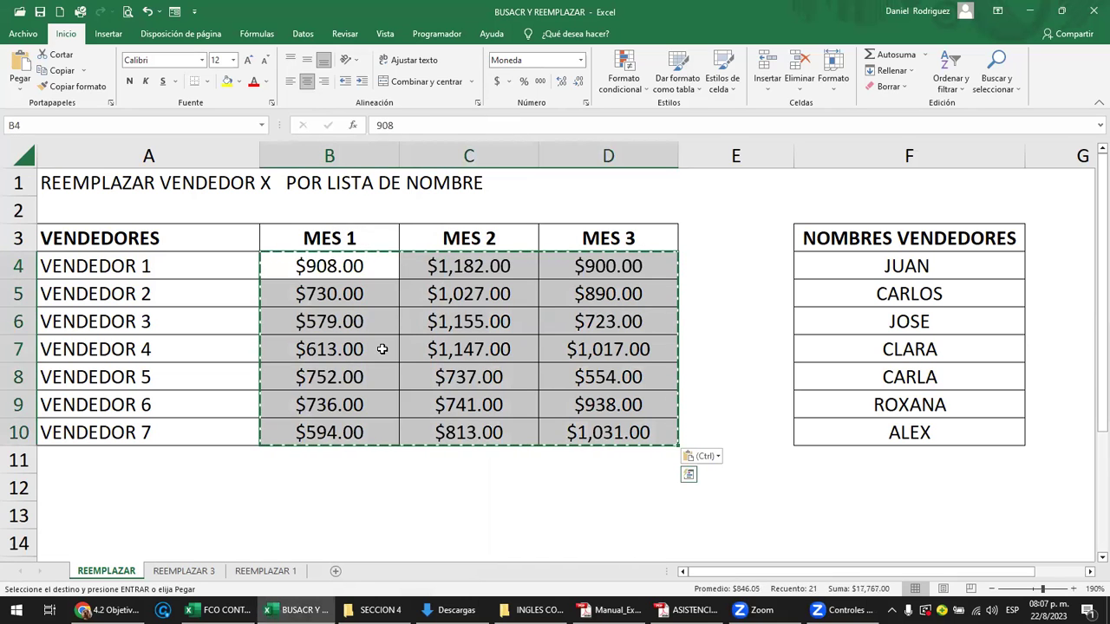
pyautogui.click(689, 265)
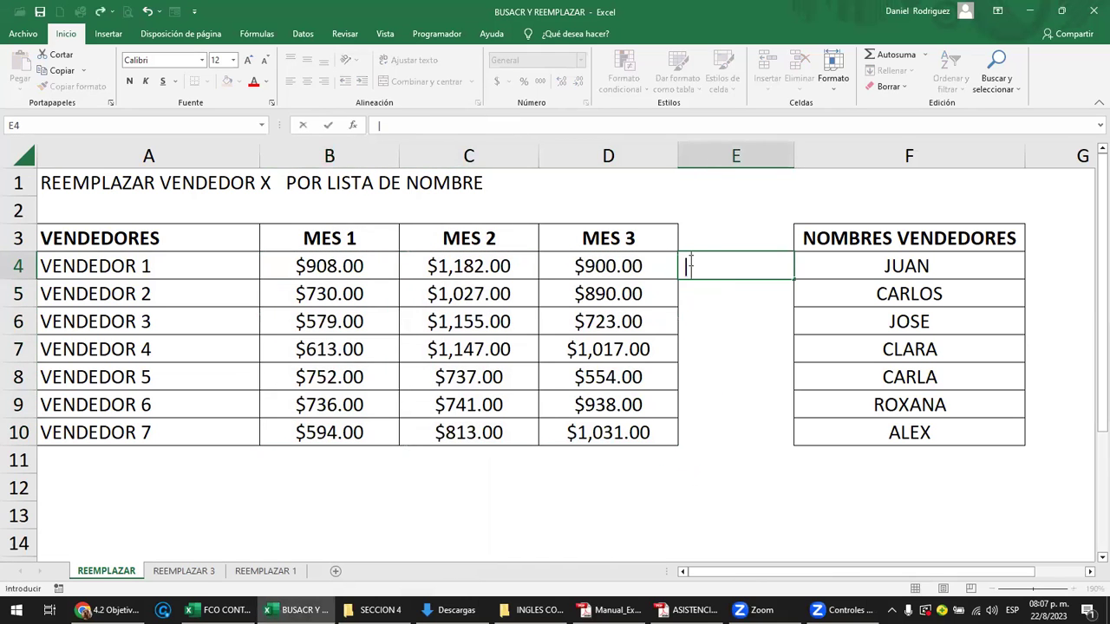
pyautogui.click(323, 265)
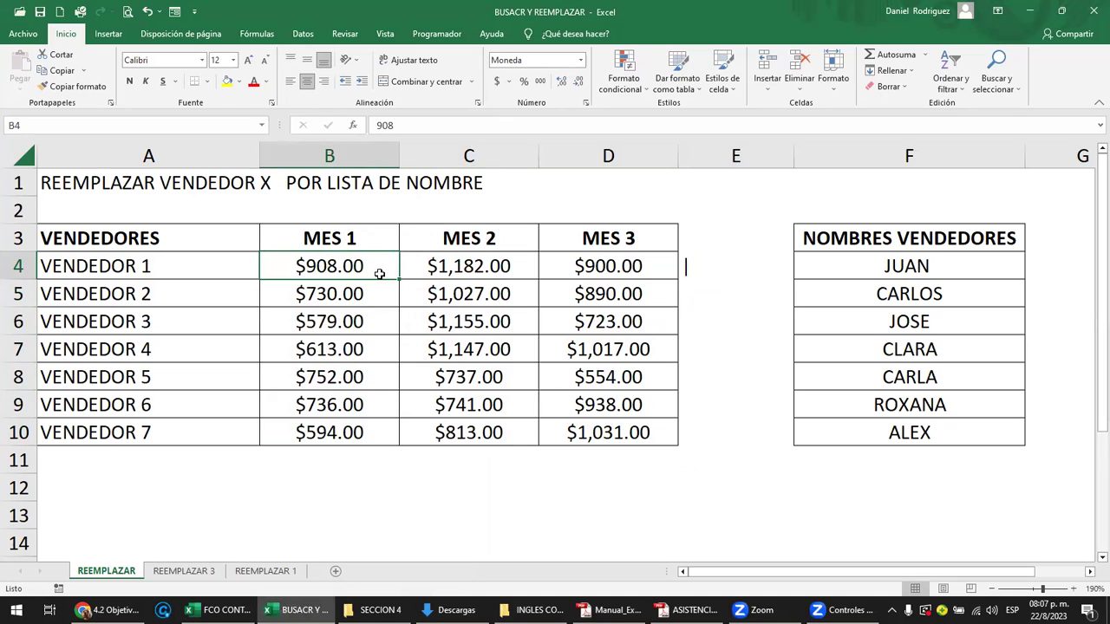
pyautogui.click(181, 246)
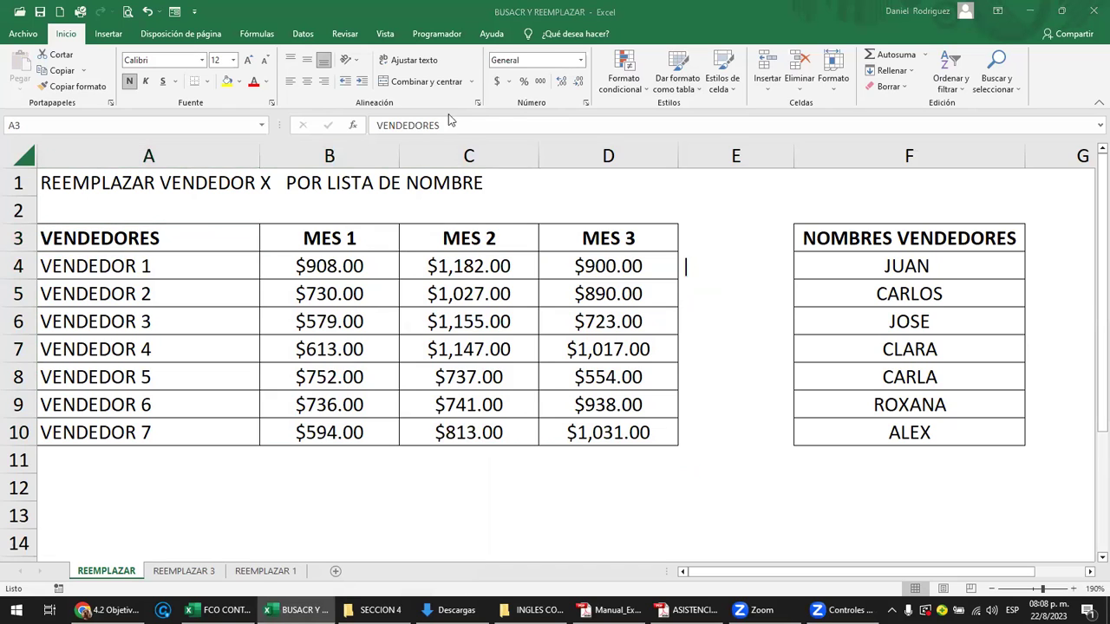
pyautogui.doubleClick(697, 266)
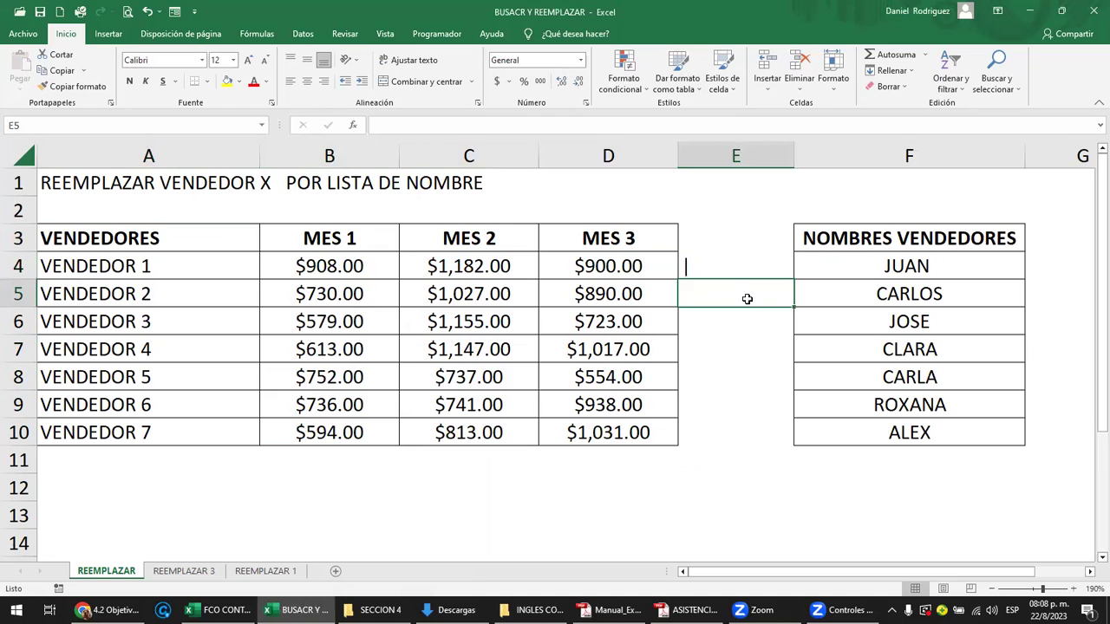
pyautogui.hotkey('ctrl', 'c')
pyautogui.press('Escape')
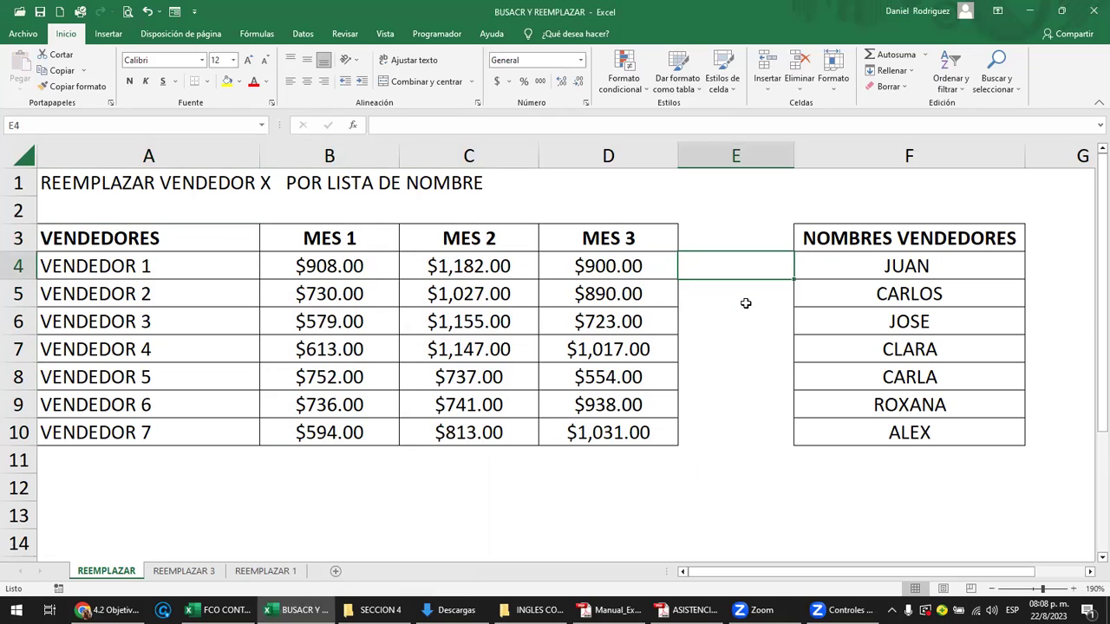
pyautogui.click(126, 244)
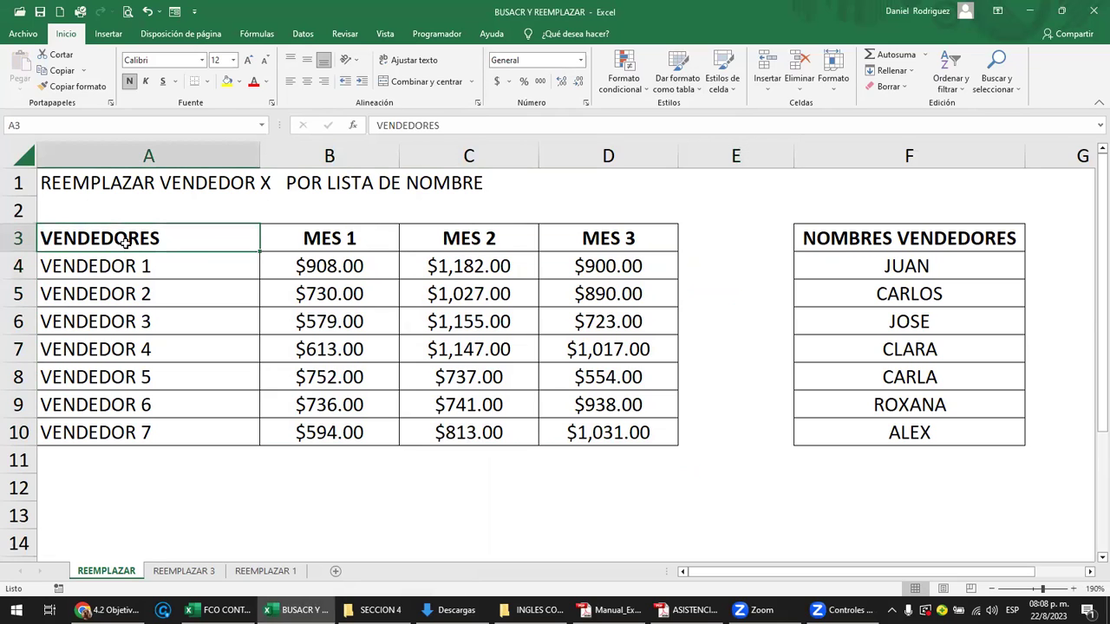
pyautogui.moveTo(130, 241); pyautogui.dragTo(581, 425)
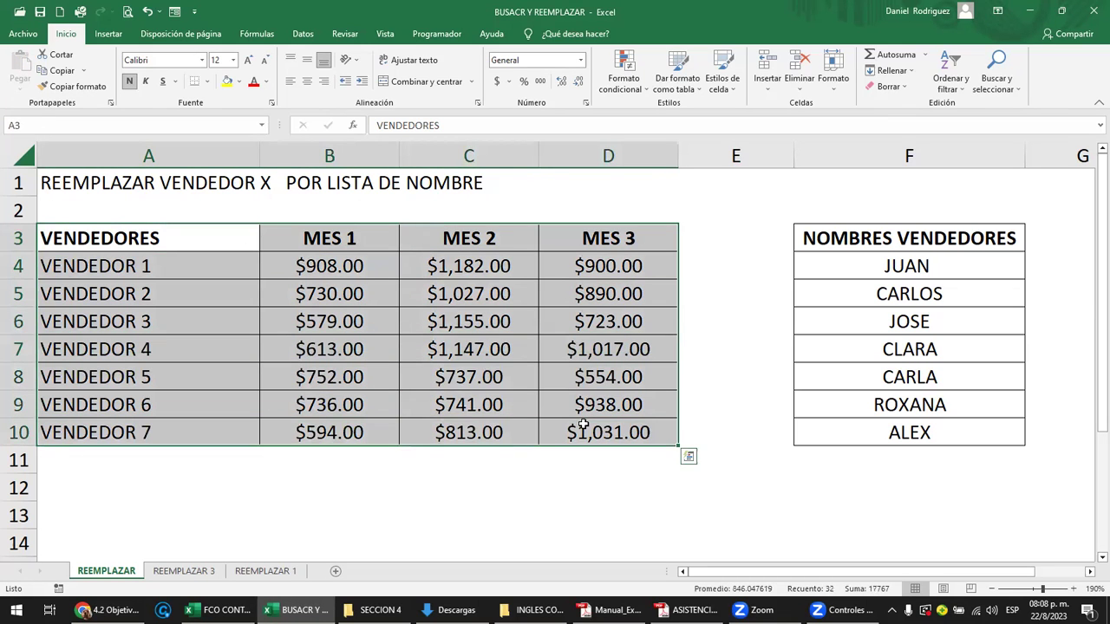
pyautogui.click(104, 459)
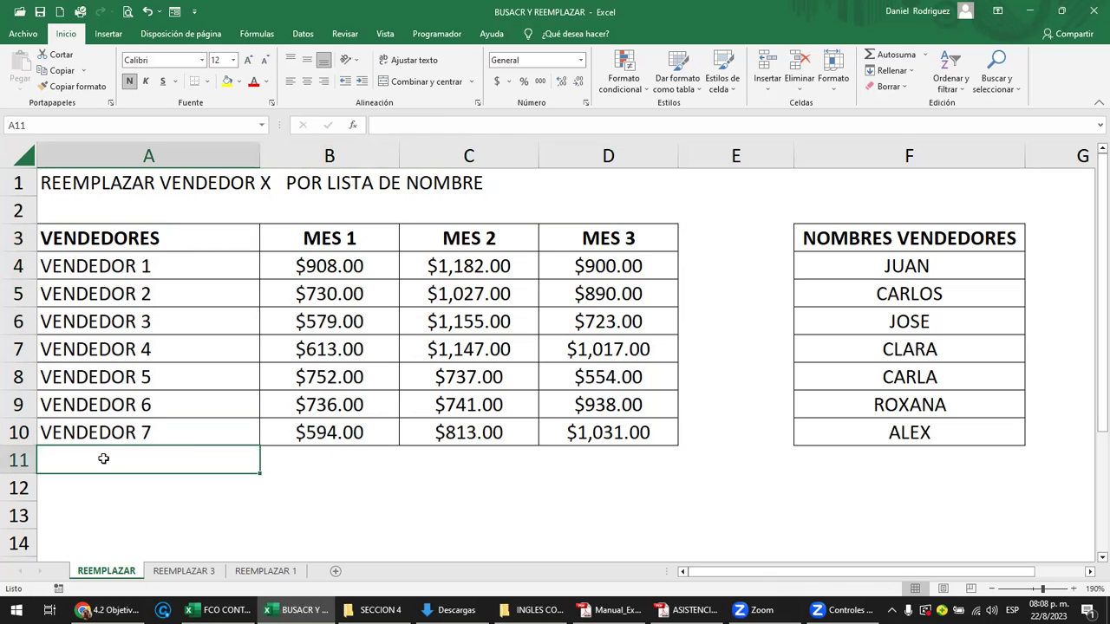
pyautogui.click(139, 236)
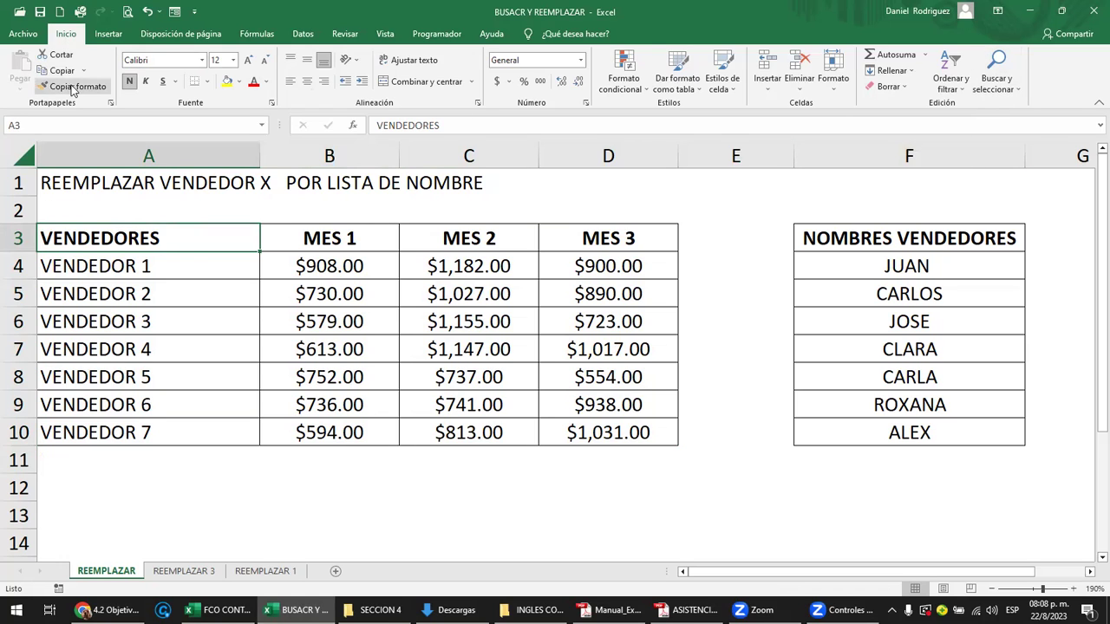
# - Open the Buscar y reemplazar dialog from Buscar y seleccionar > Buscar
pyautogui.click(1017, 89)
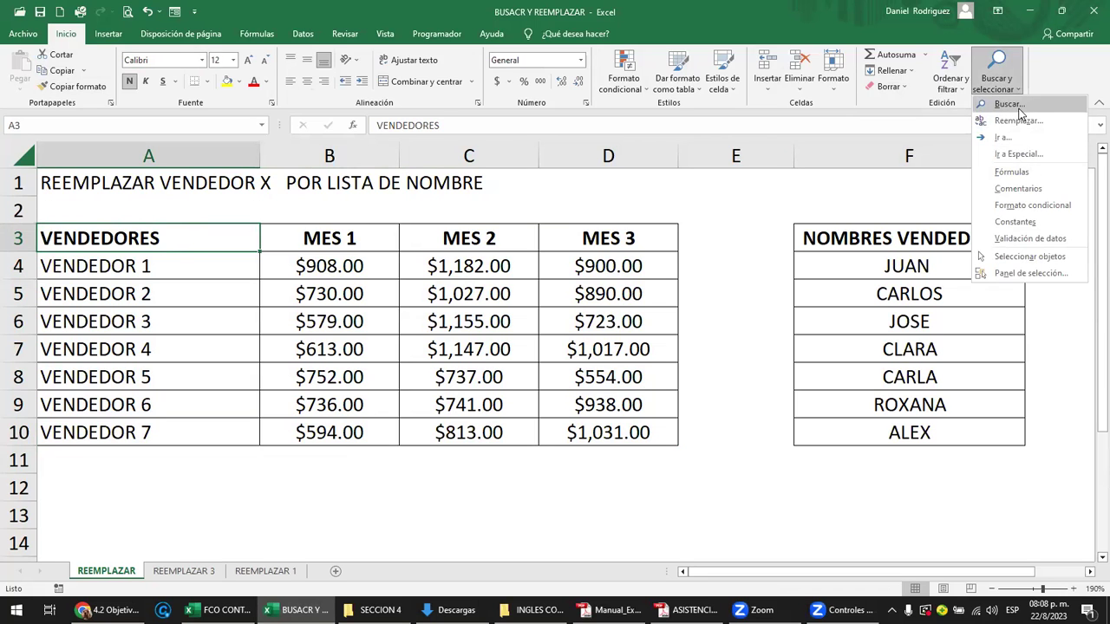
pyautogui.click(1008, 104)
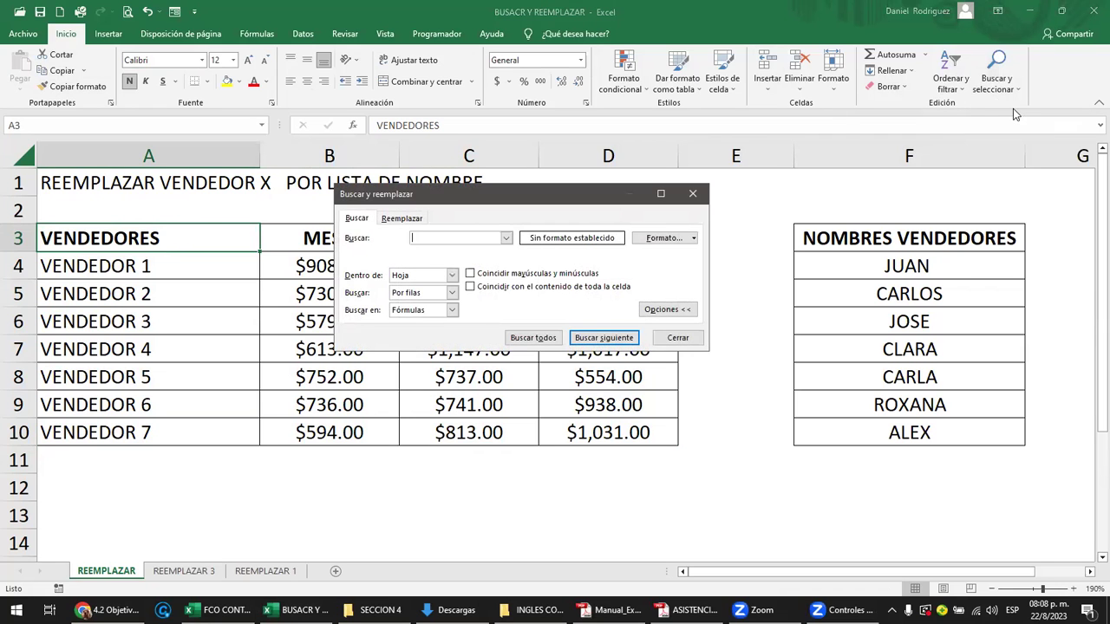
pyautogui.click(702, 198)
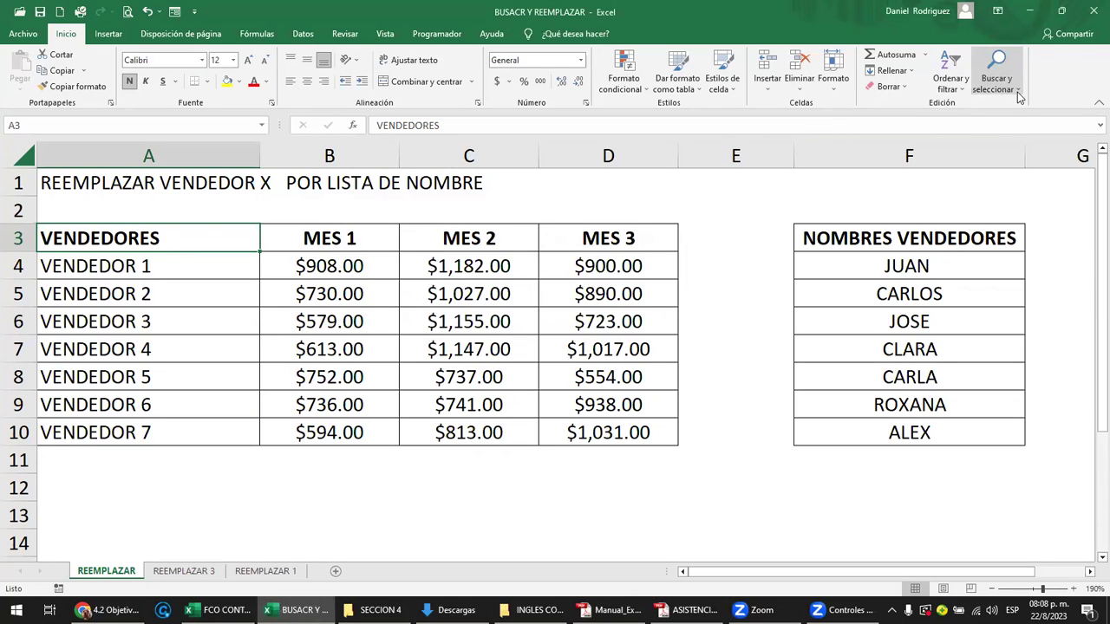
pyautogui.click(997, 76)
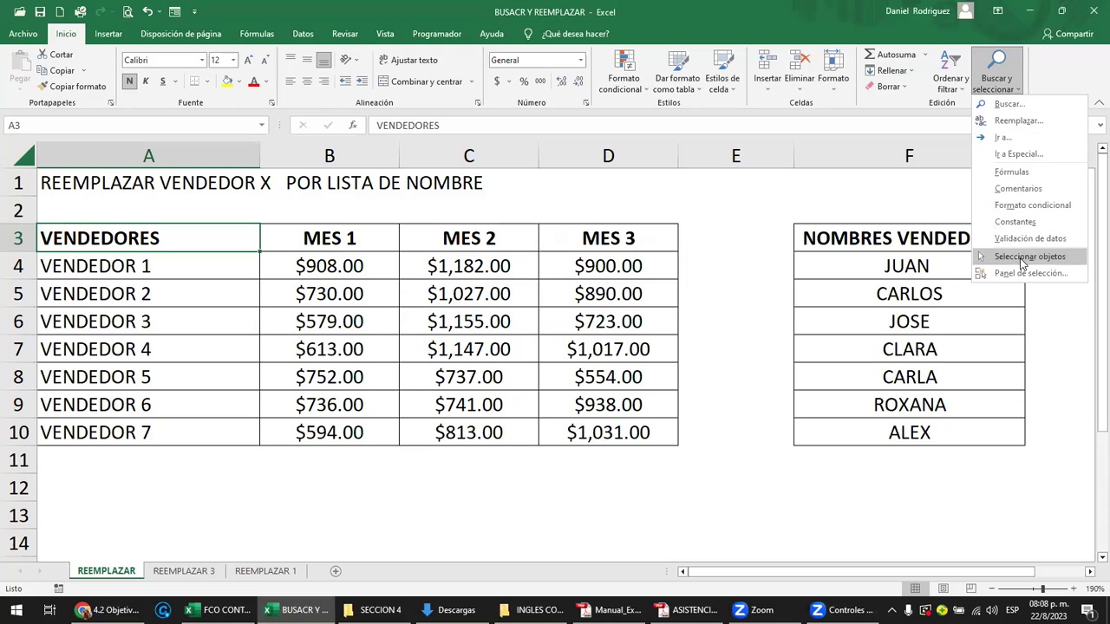
pyautogui.click(1051, 74)
pyautogui.click(997, 76)
pyautogui.click(1006, 105)
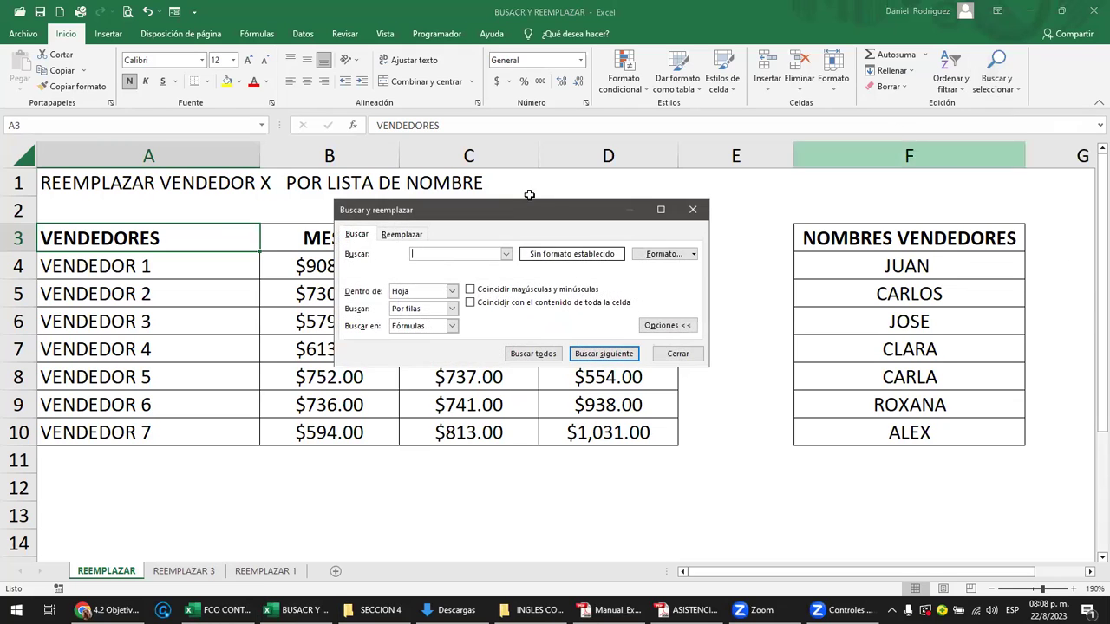
# - Move the dialog up and right off the table, leaving it on the Buscar tab
pyautogui.moveTo(508, 206); pyautogui.dragTo(611, 124)
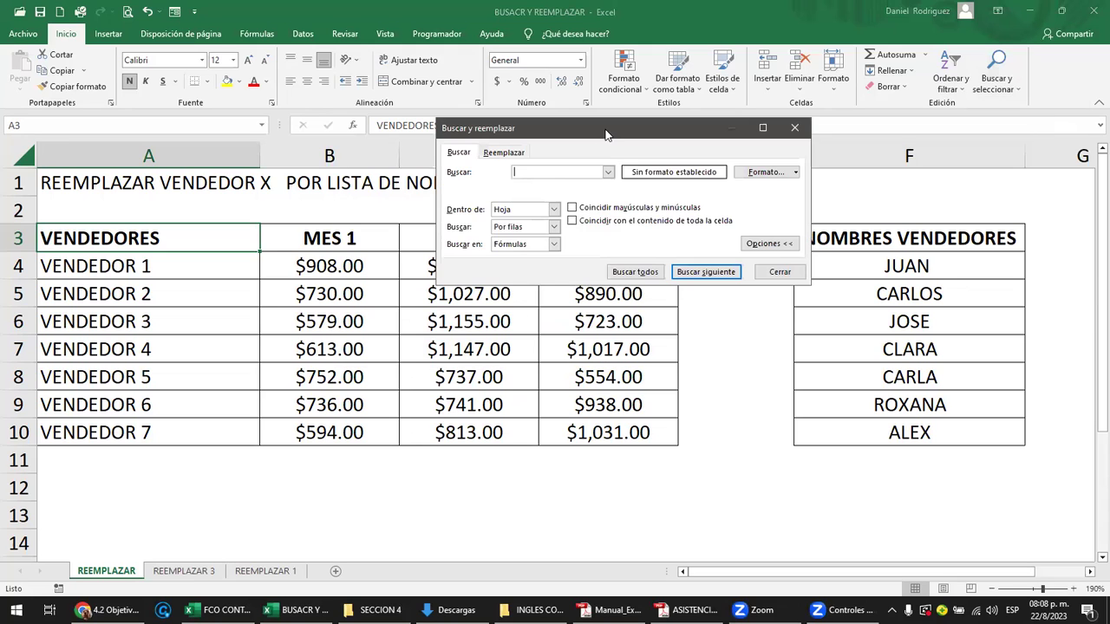
pyautogui.click(459, 154)
pyautogui.click(511, 154)
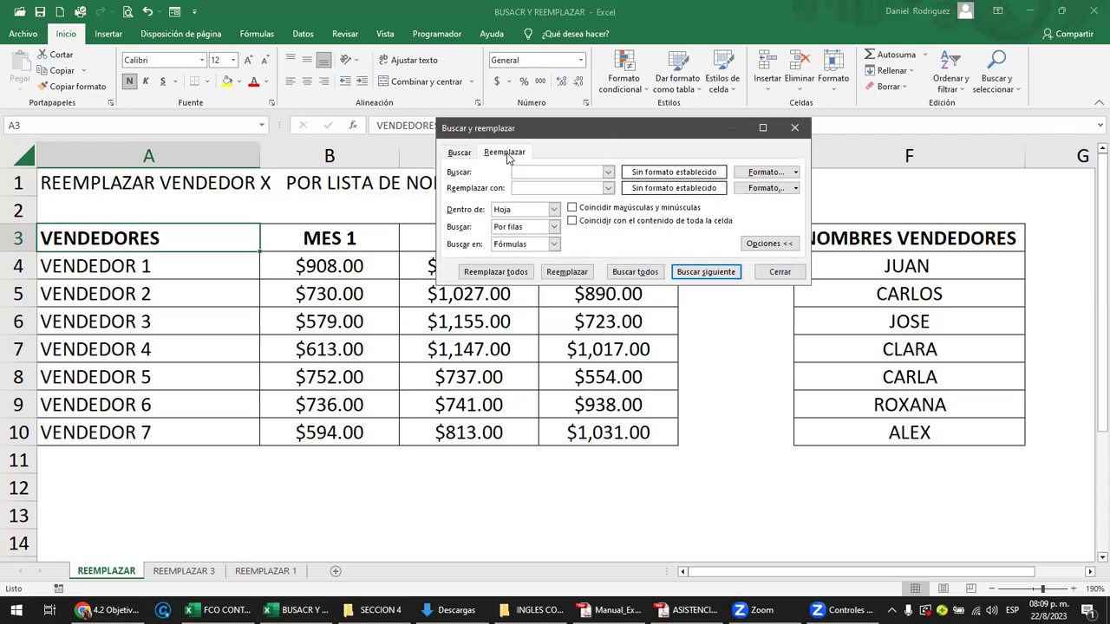
pyautogui.click(467, 155)
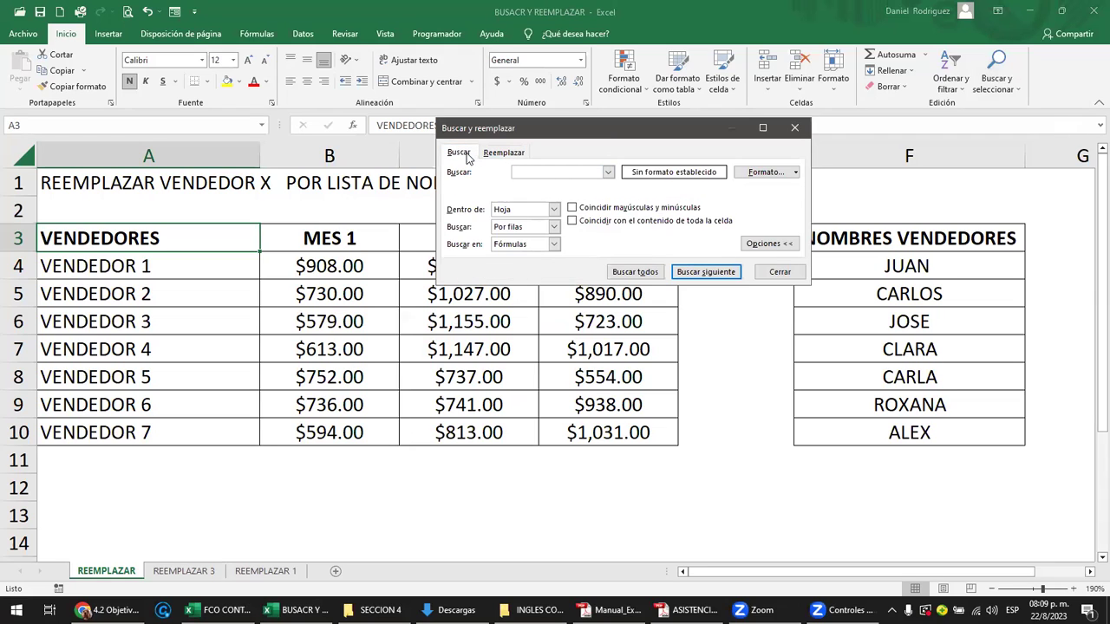
# - Search for VENDEDOR 7 to jump to cell A10
pyautogui.click(523, 170)
pyautogui.write('OR')
pyautogui.press('Return')
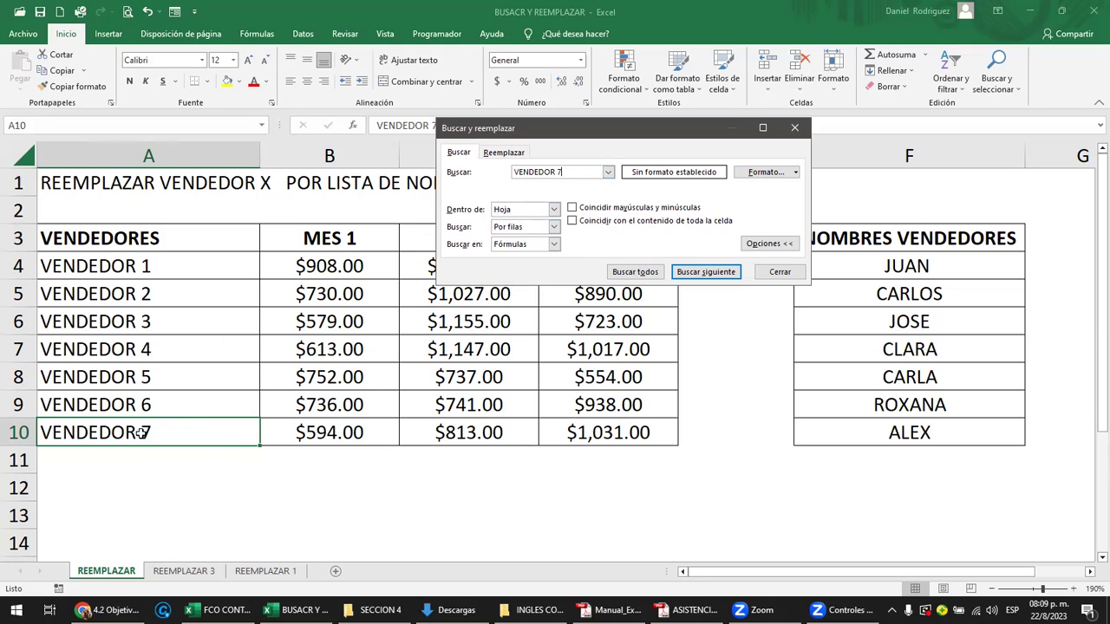
# - Extend the vendor names down to VENDEDOR 10 in row 13
pyautogui.click(142, 434)
pyautogui.moveTo(259, 445); pyautogui.dragTo(258, 497)
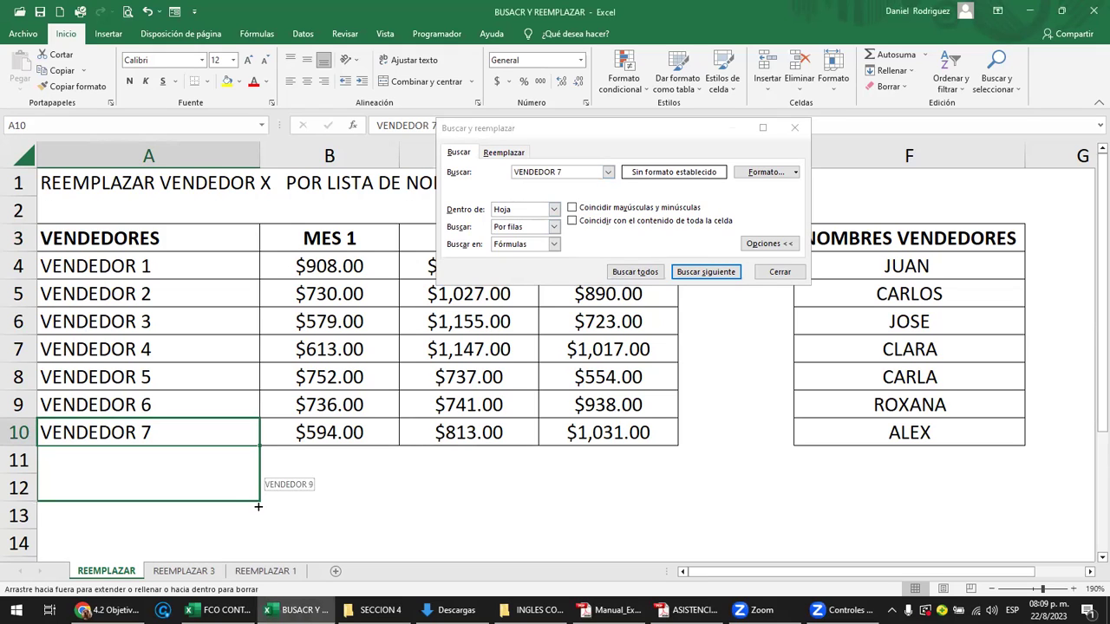
pyautogui.moveTo(258, 497); pyautogui.dragTo(260, 516)
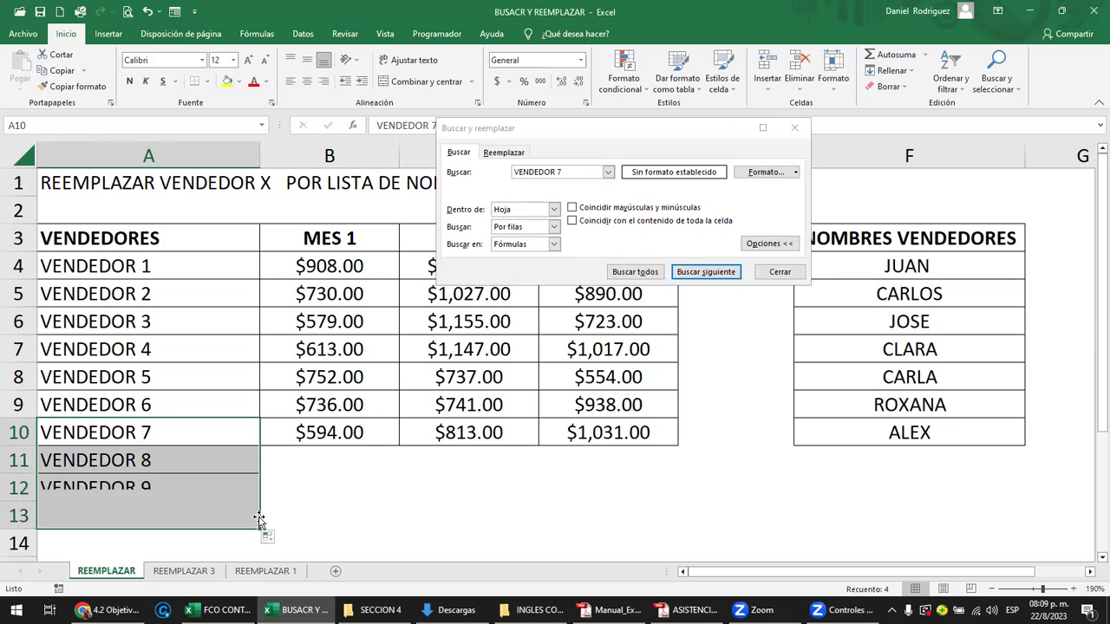
# - Fill the MES 1–3 amounts from B9:D10 down through row 13
pyautogui.click(302, 434)
pyautogui.click(438, 431)
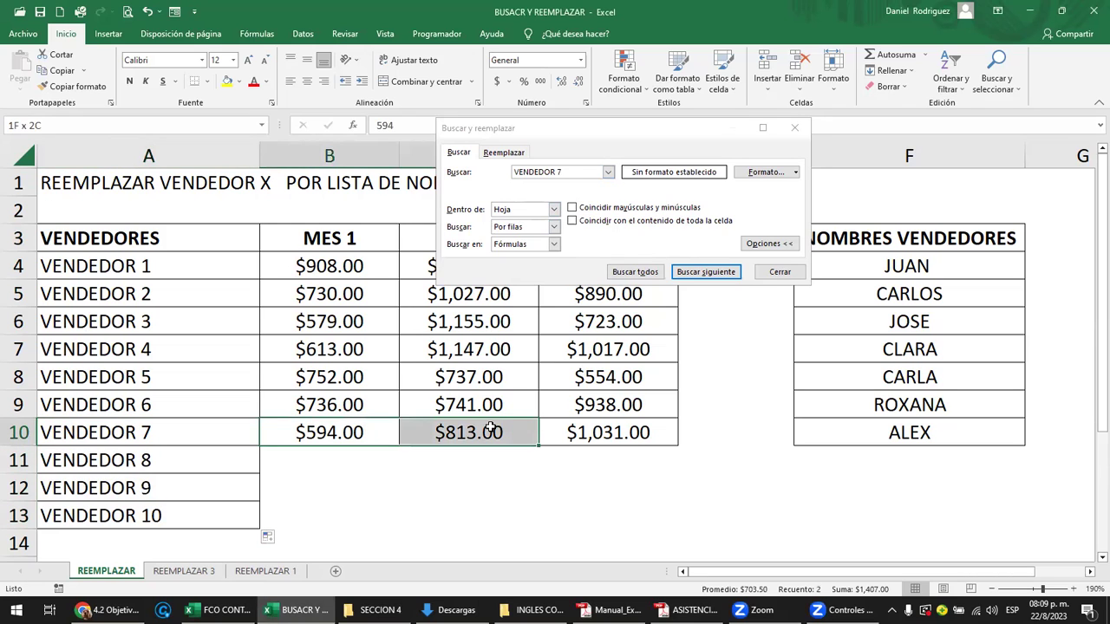
pyautogui.moveTo(336, 404)
pyautogui.mouseDown()
pyautogui.moveTo(623, 411)
pyautogui.moveTo(652, 440)
pyautogui.mouseUp()
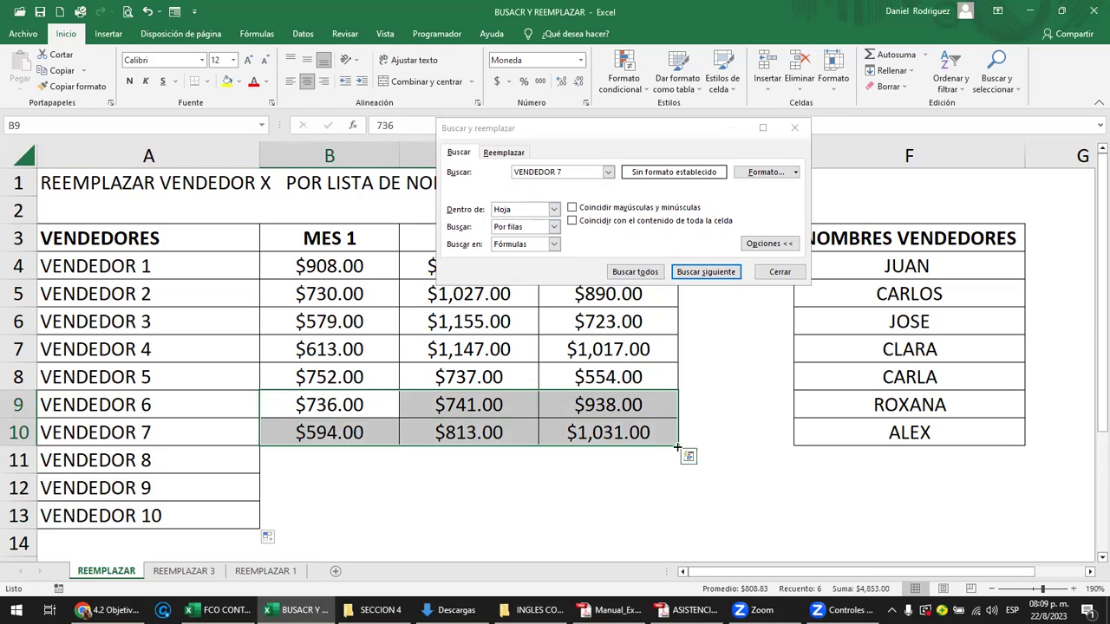
pyautogui.click(333, 435)
pyautogui.moveTo(329, 411)
pyautogui.mouseDown()
pyautogui.moveTo(667, 437)
pyautogui.moveTo(668, 524)
pyautogui.mouseUp()
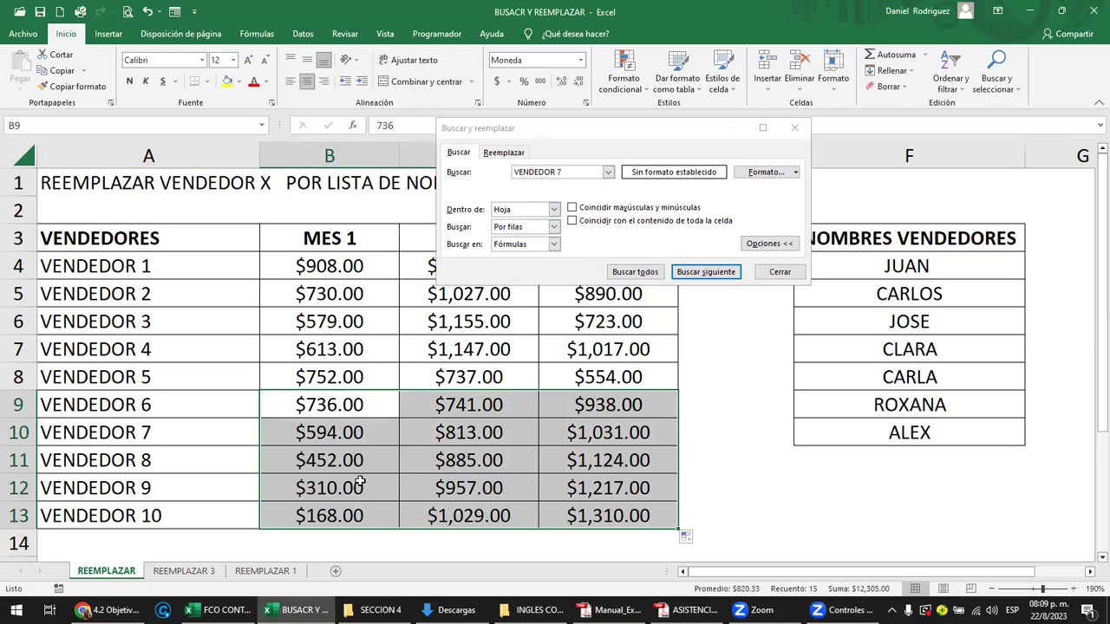
pyautogui.click(319, 396)
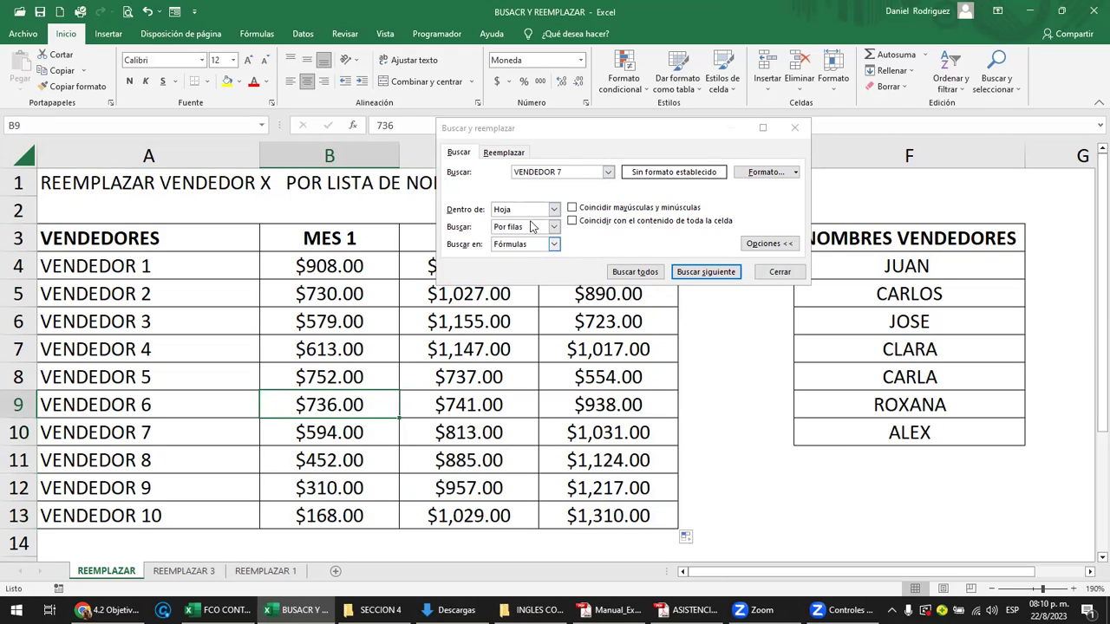
# - Change the search term to VENDEDOR 3 and find it at cell A6
pyautogui.click(600, 172)
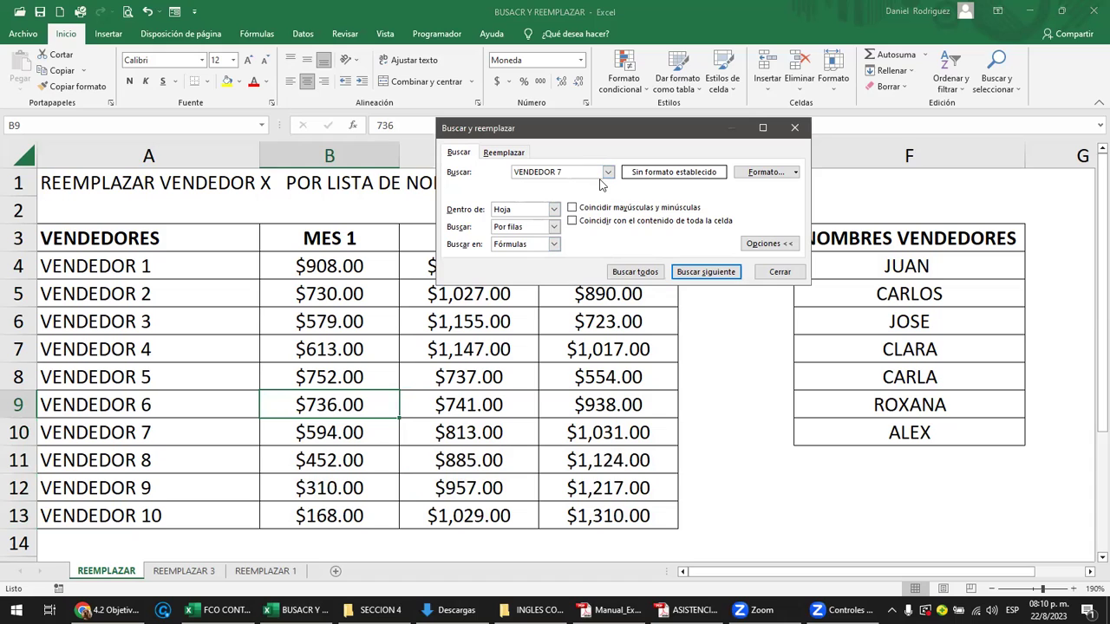
pyautogui.write('3')
pyautogui.click(705, 273)
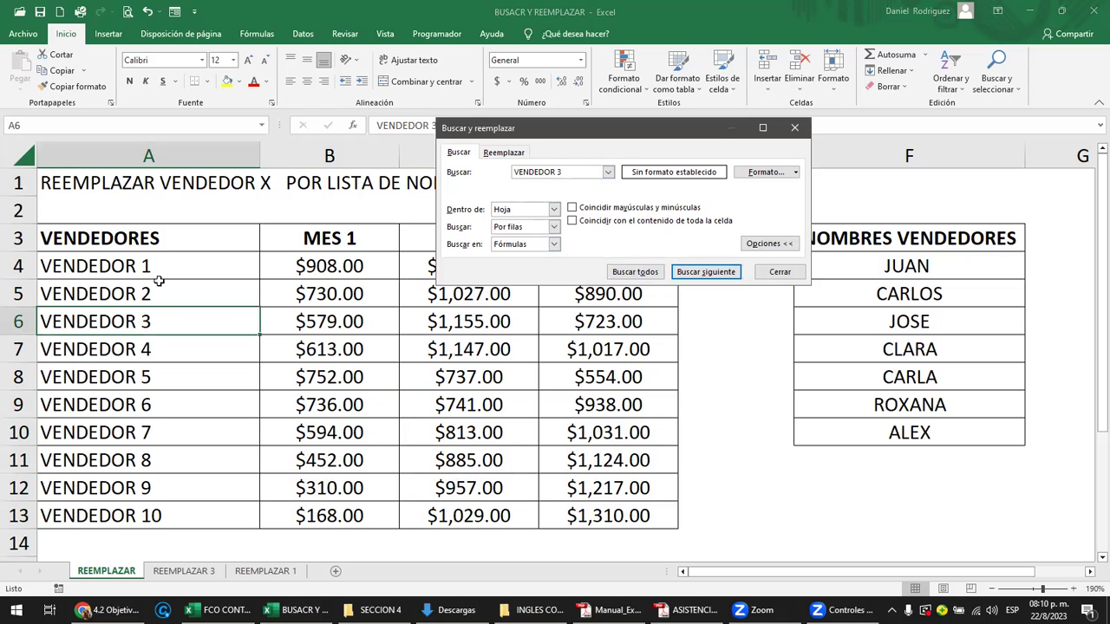
# - Remove all borders from the vendor data in A4:D13 with Sin borde
pyautogui.moveTo(155, 248); pyautogui.dragTo(621, 512)
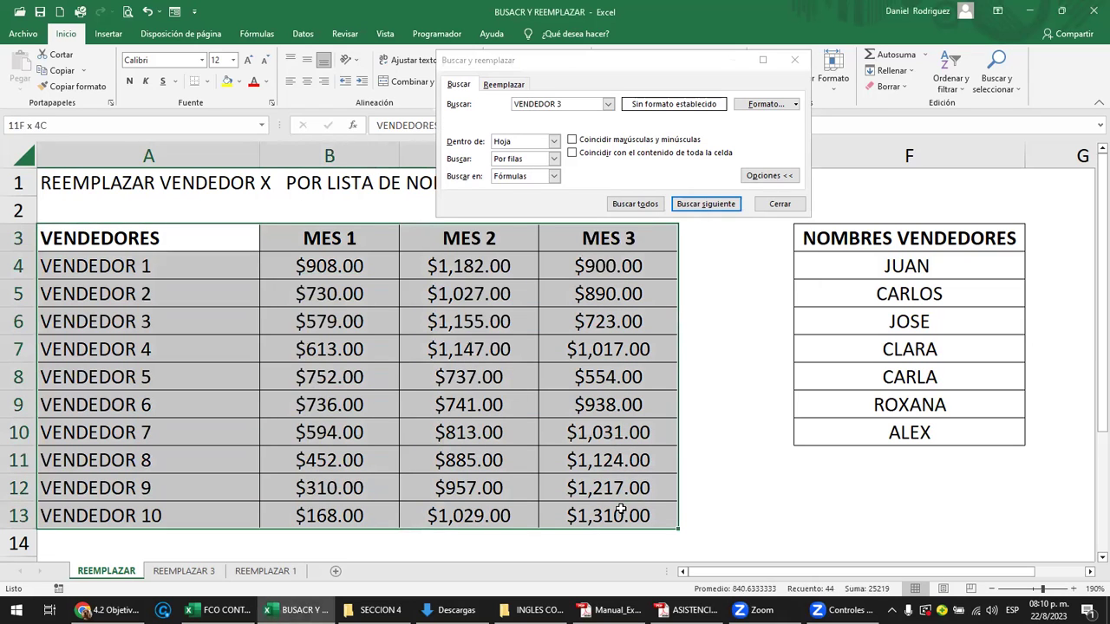
pyautogui.click(163, 272)
pyautogui.moveTo(164, 272); pyautogui.dragTo(579, 514)
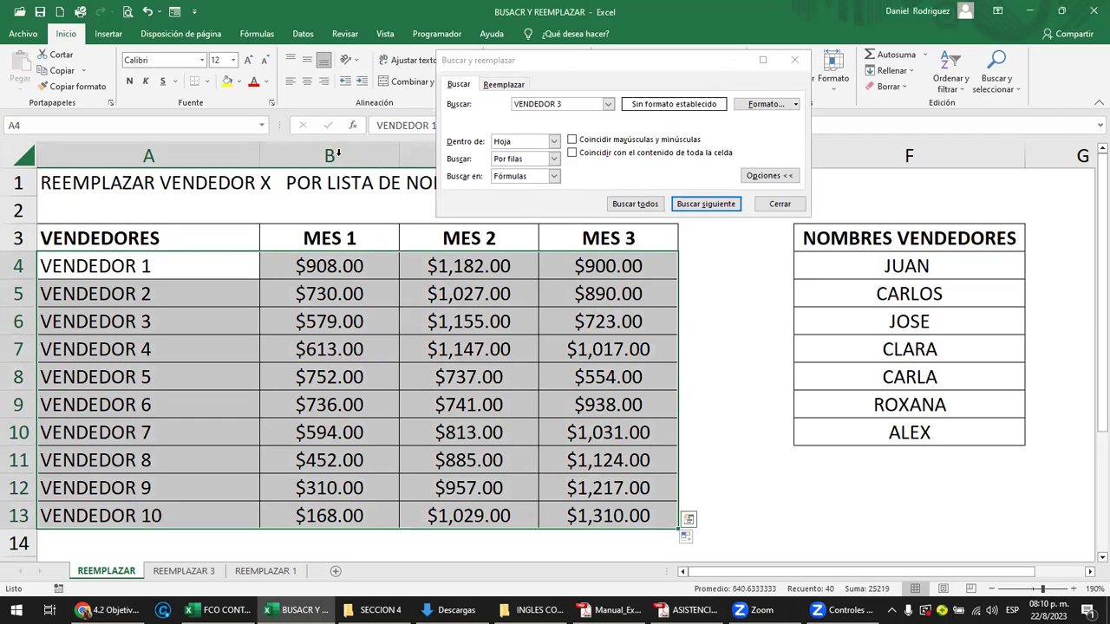
pyautogui.click(208, 83)
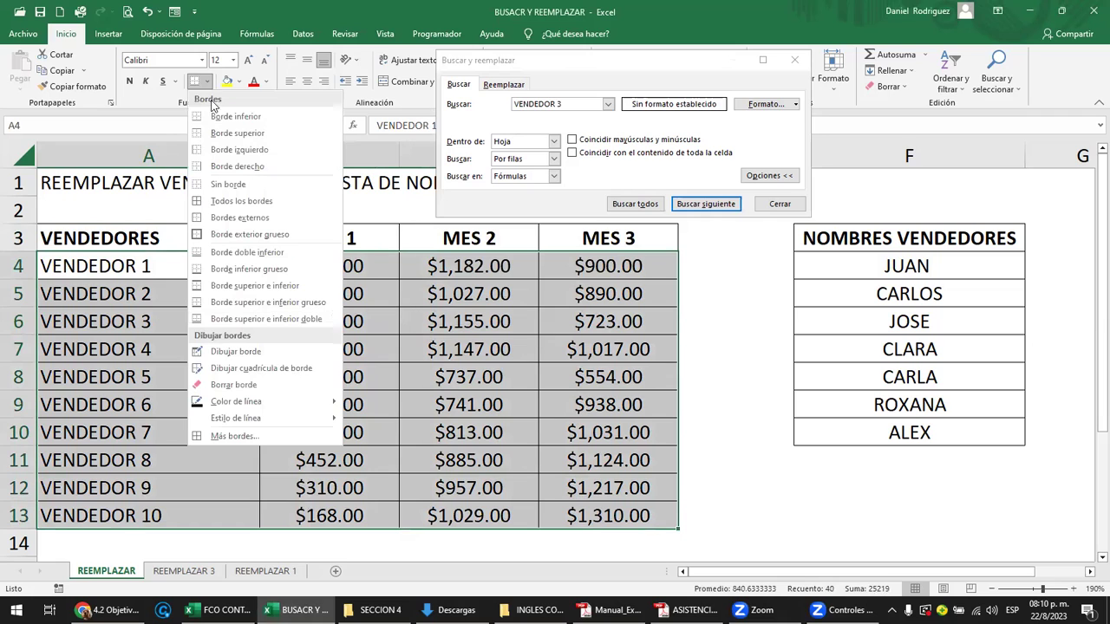
pyautogui.click(230, 184)
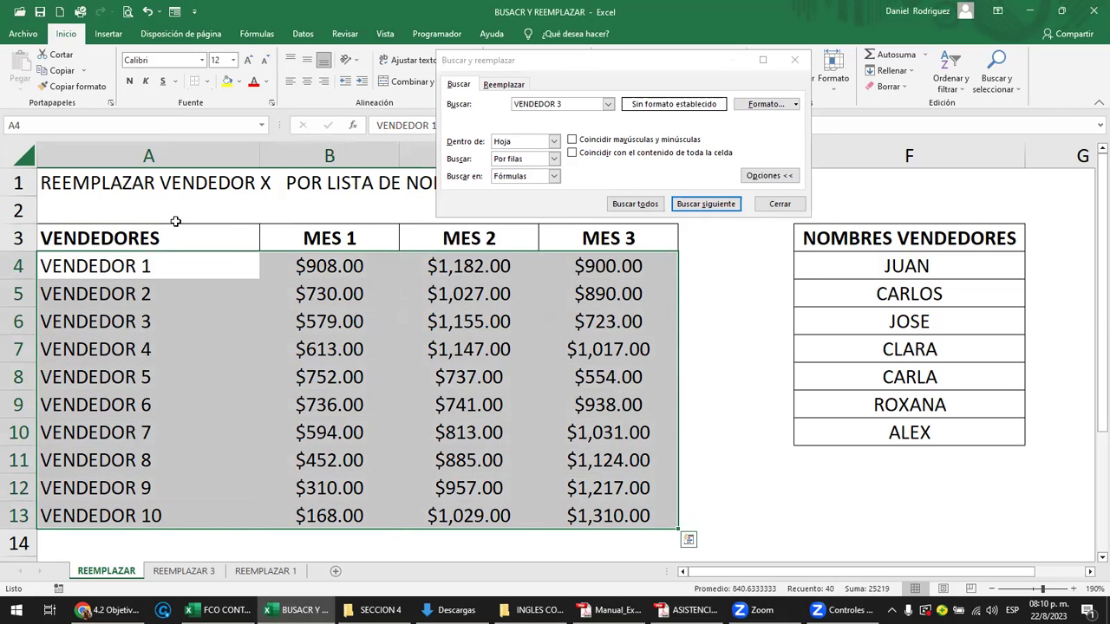
pyautogui.click(138, 206)
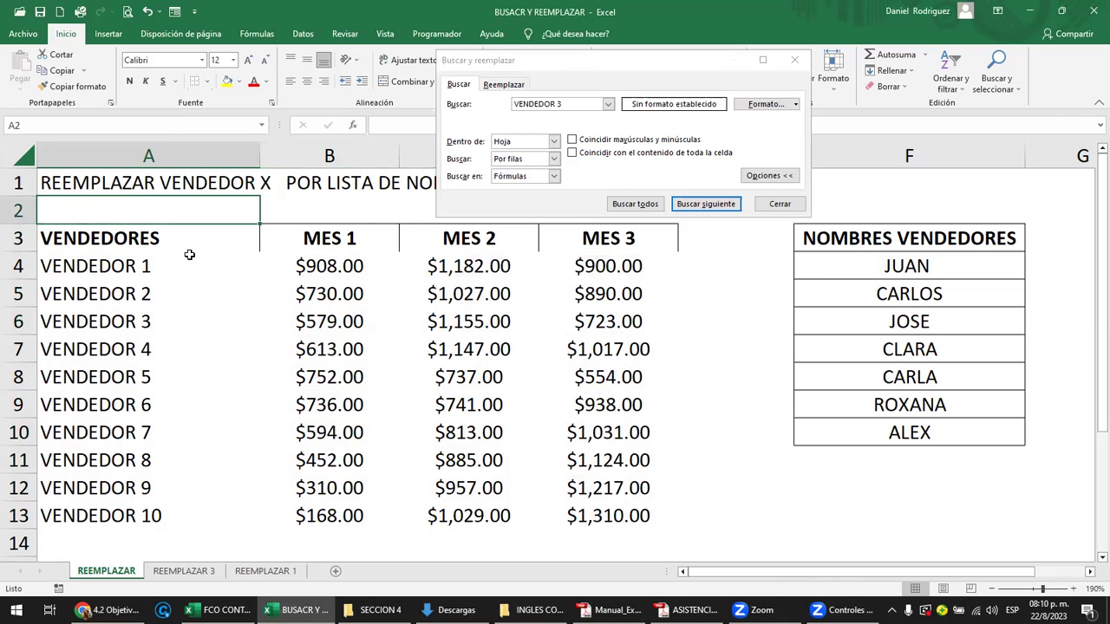
# - Give header row A3:D3 all borders, then close the Buscar y reemplazar window
pyautogui.moveTo(143, 241); pyautogui.dragTo(607, 236)
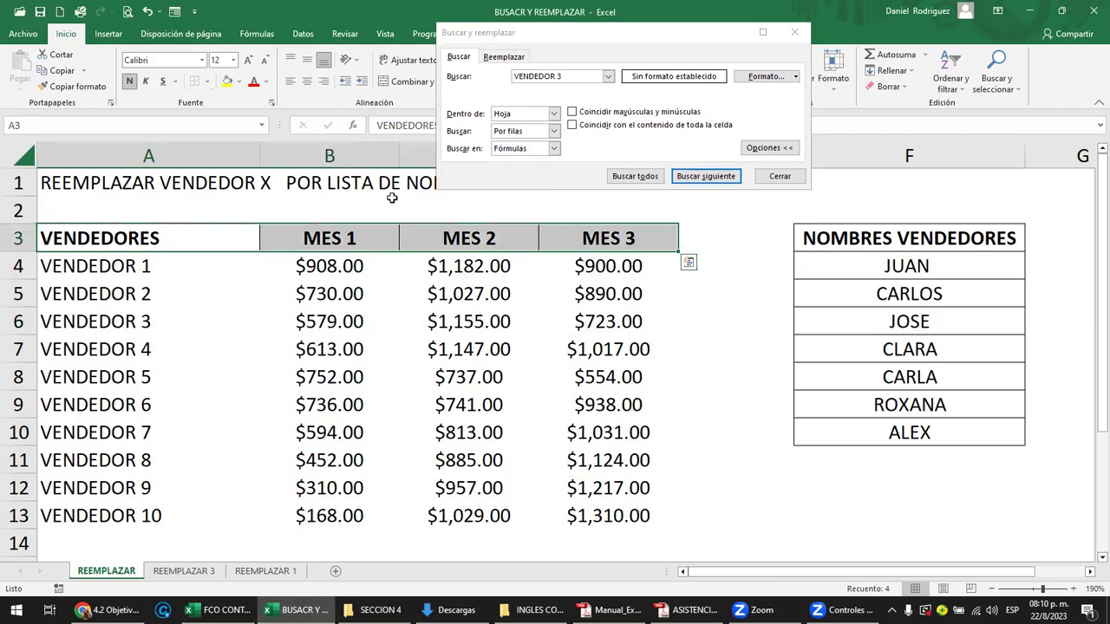
pyautogui.click(206, 81)
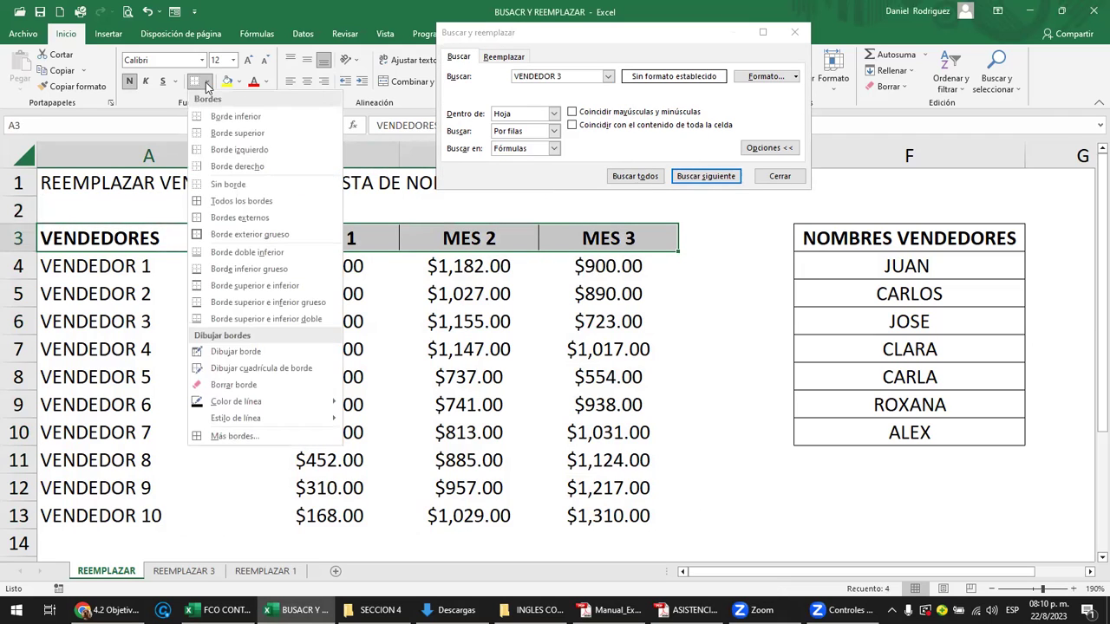
pyautogui.click(221, 202)
pyautogui.click(184, 237)
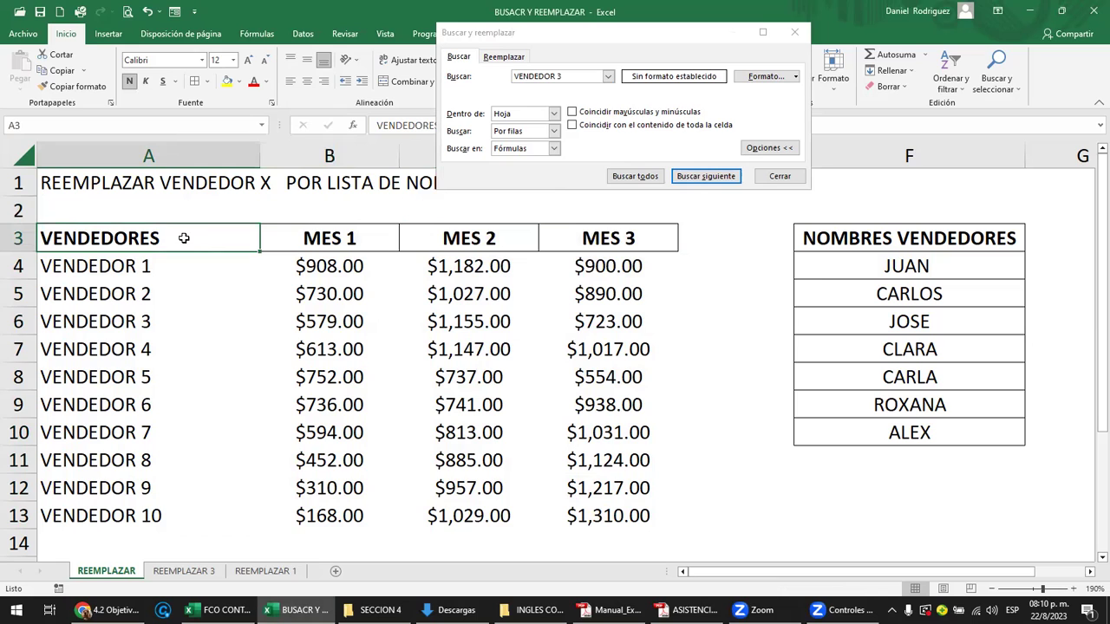
pyautogui.click(772, 186)
pyautogui.click(773, 180)
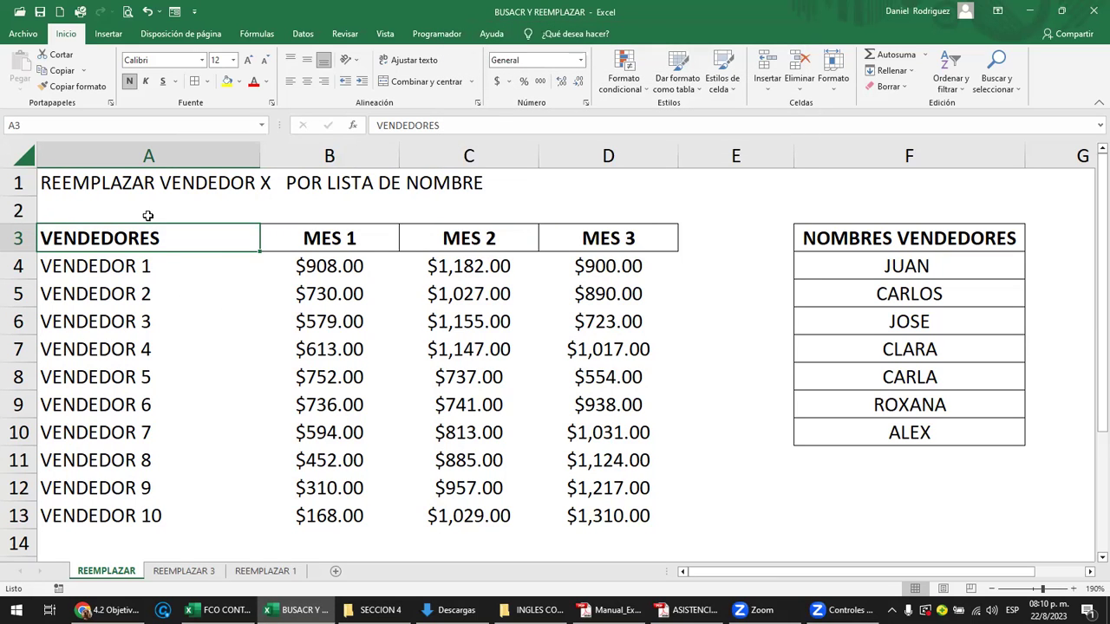
# - Reopen Buscar y reemplazar and search for 10 to locate VENDEDOR 10
pyautogui.click(1011, 82)
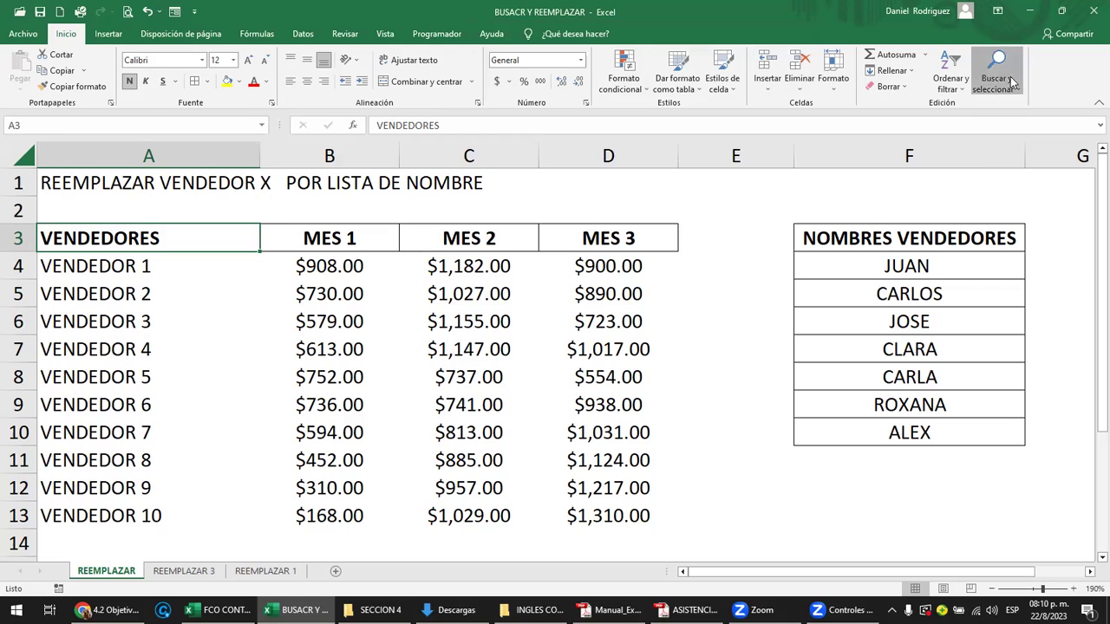
pyautogui.click(1014, 104)
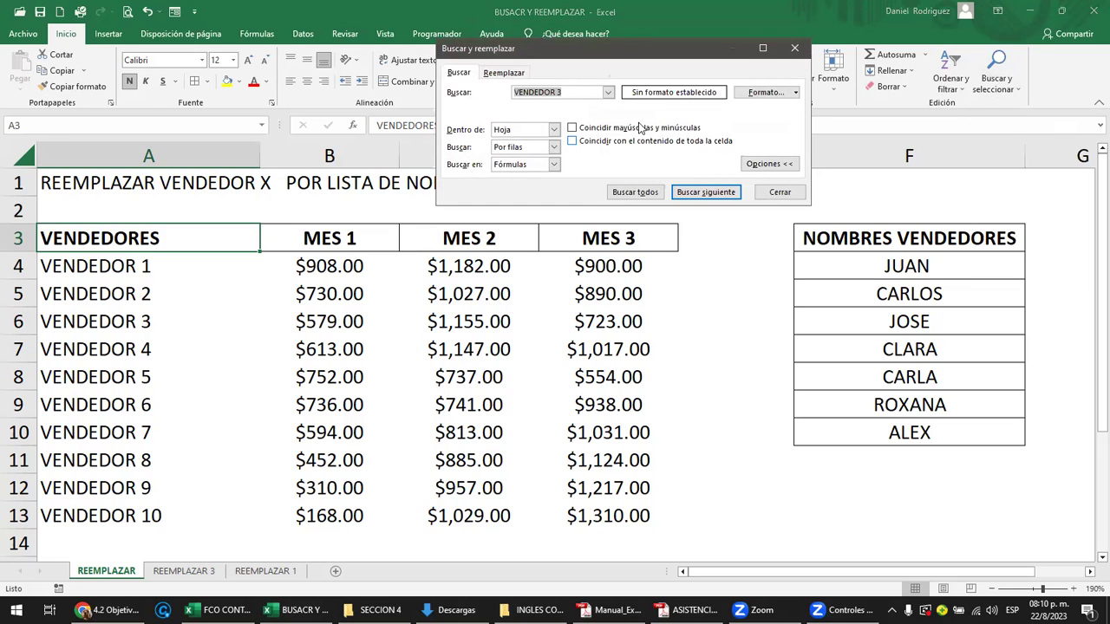
pyautogui.moveTo(590, 63); pyautogui.dragTo(557, 78)
pyautogui.click(534, 109)
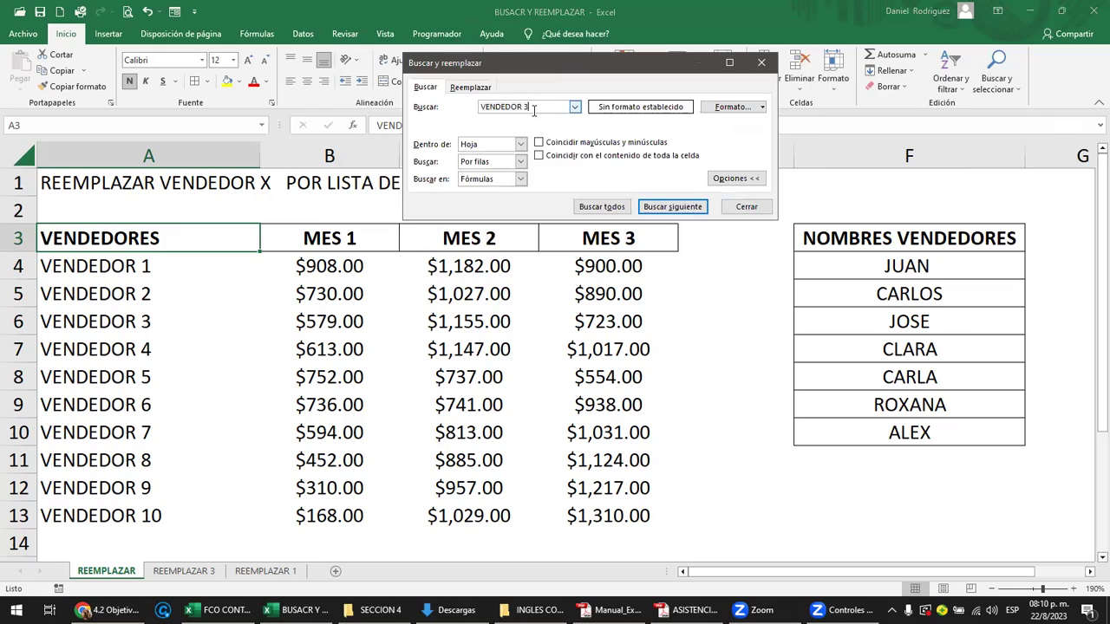
pyautogui.write('10')
pyautogui.press('Return')
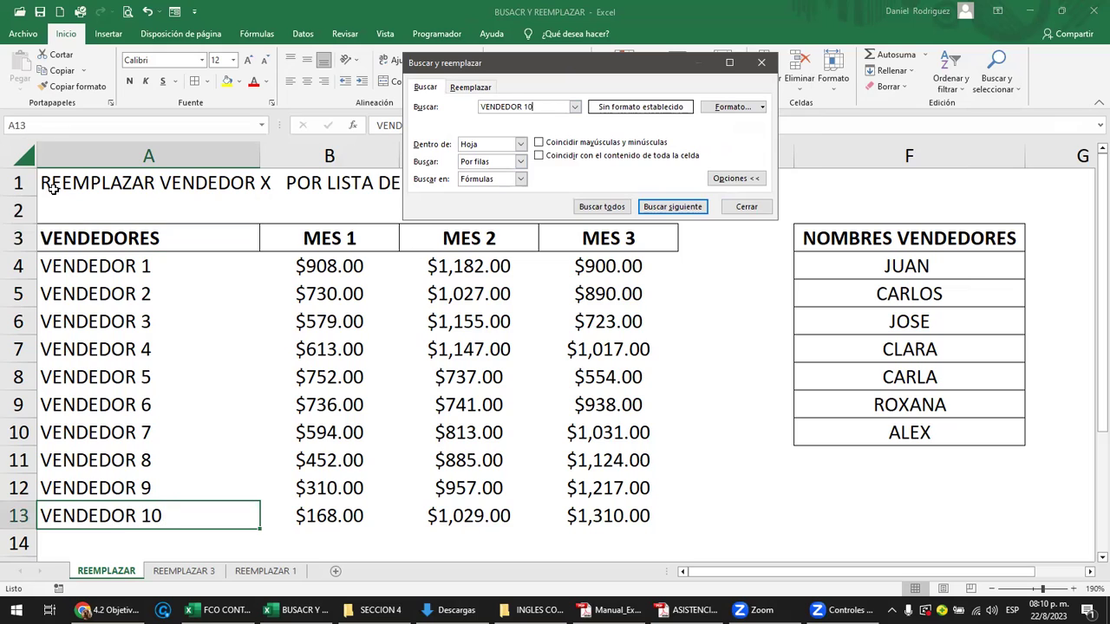
# - Enter 15 as VENDEDOR 5's MES 2 amount in cell C8
pyautogui.click(29, 127)
pyautogui.click(158, 515)
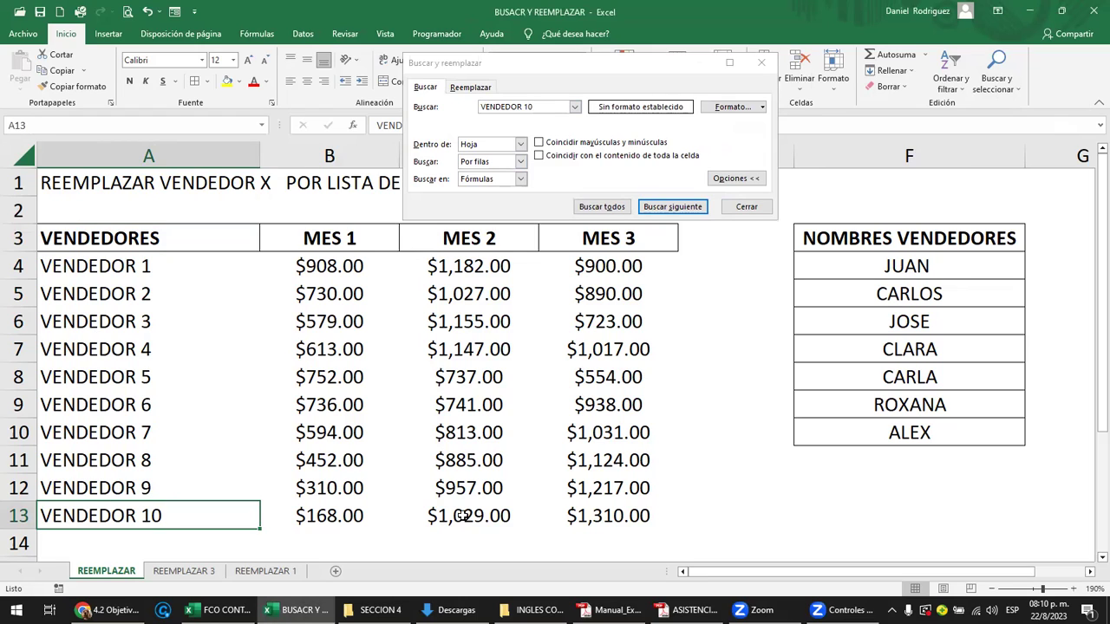
pyautogui.press('Right')
pyautogui.press('Right')
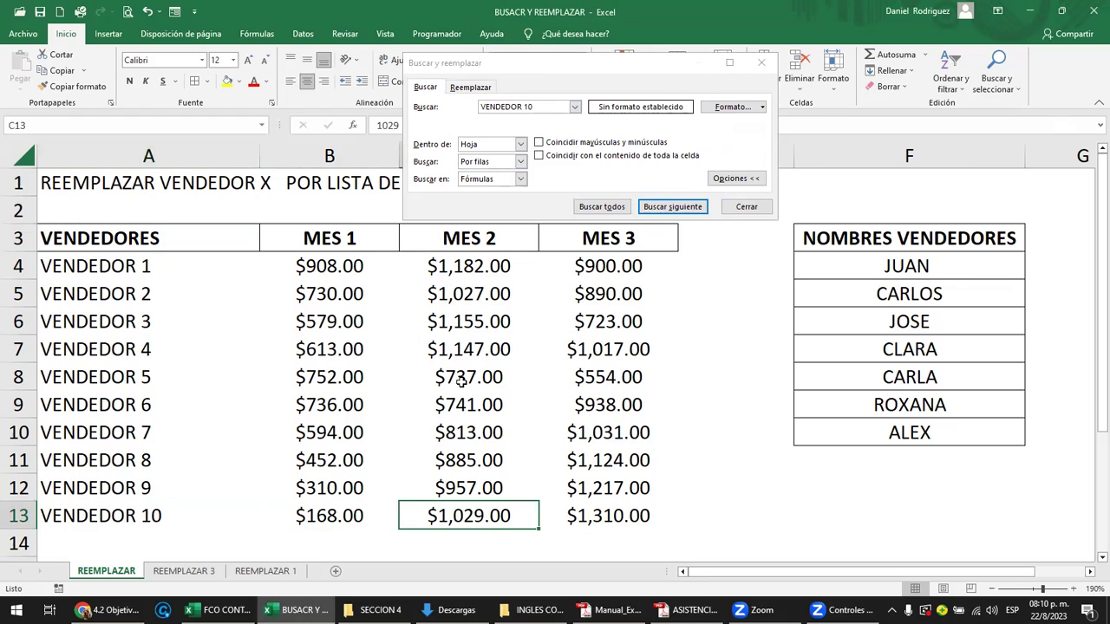
pyautogui.press('Up')
pyautogui.press('Up')
pyautogui.press('Up')
pyautogui.press('Up')
pyautogui.press('Up')
pyautogui.write('15')
pyautogui.press('Return')
pyautogui.moveTo(122, 262); pyautogui.dragTo(119, 519)
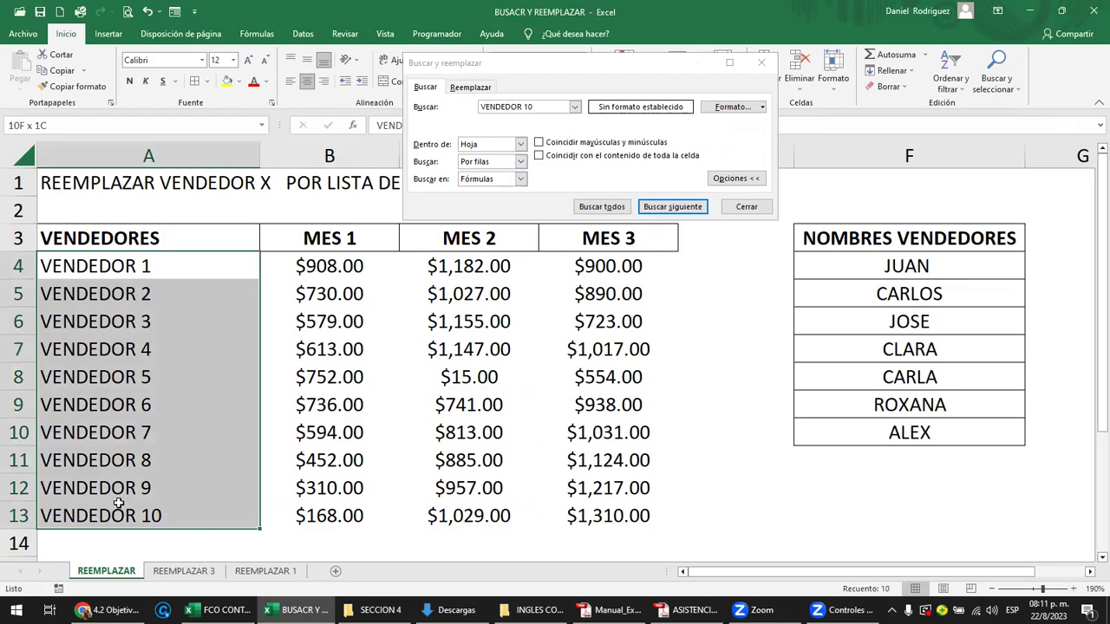
pyautogui.moveTo(483, 377); pyautogui.dragTo(438, 368)
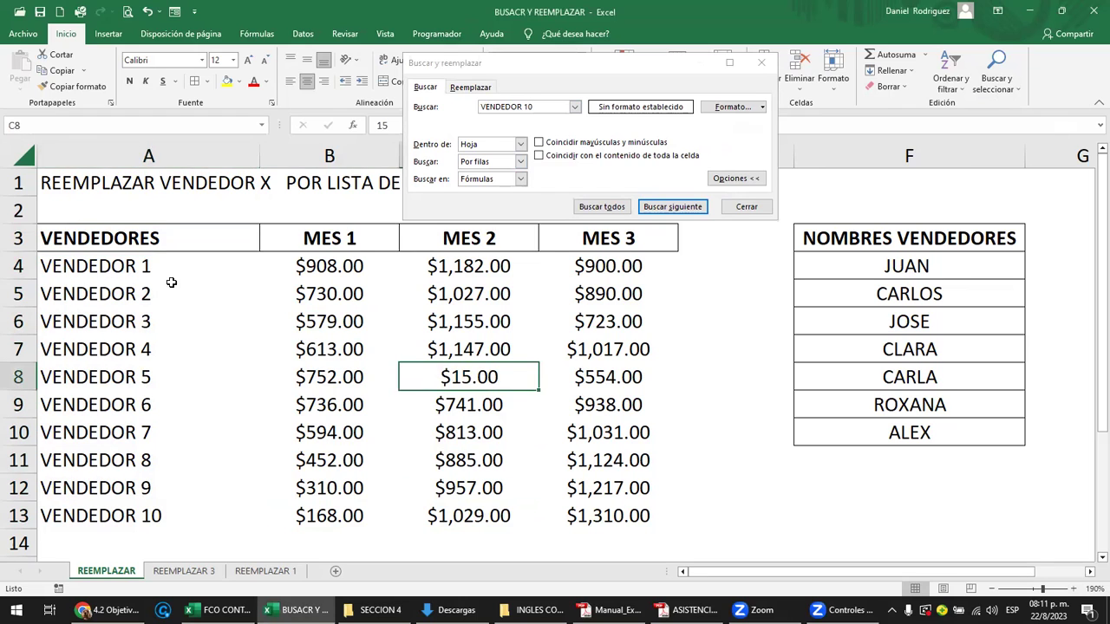
pyautogui.click(145, 267)
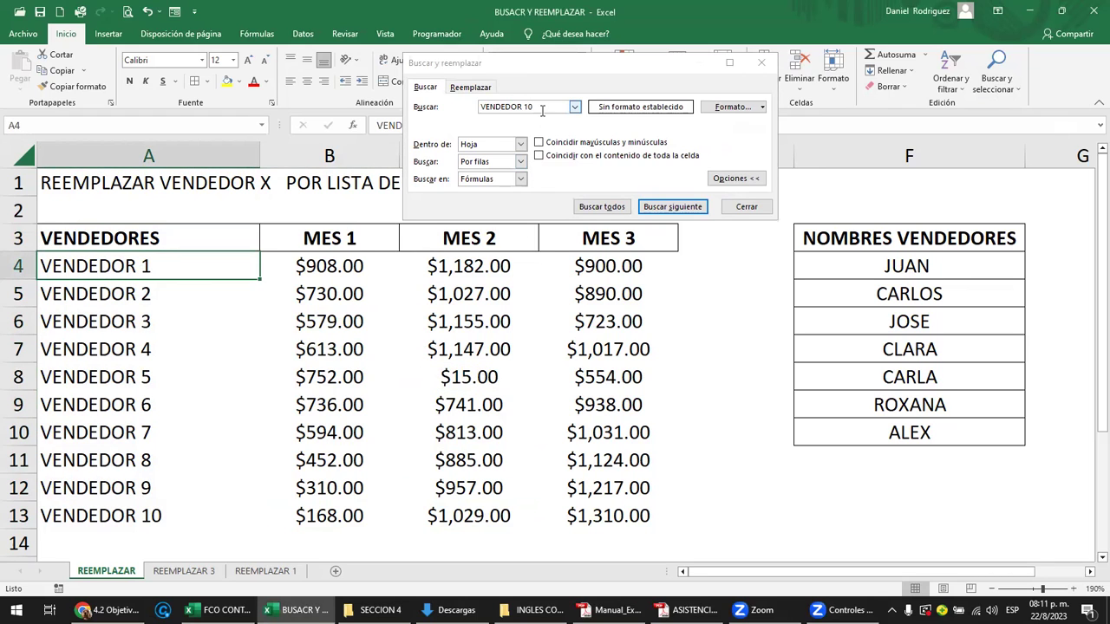
pyautogui.click(448, 113)
# - Search for 15 and step through every matching cell with Buscar siguiente
pyautogui.write('15')
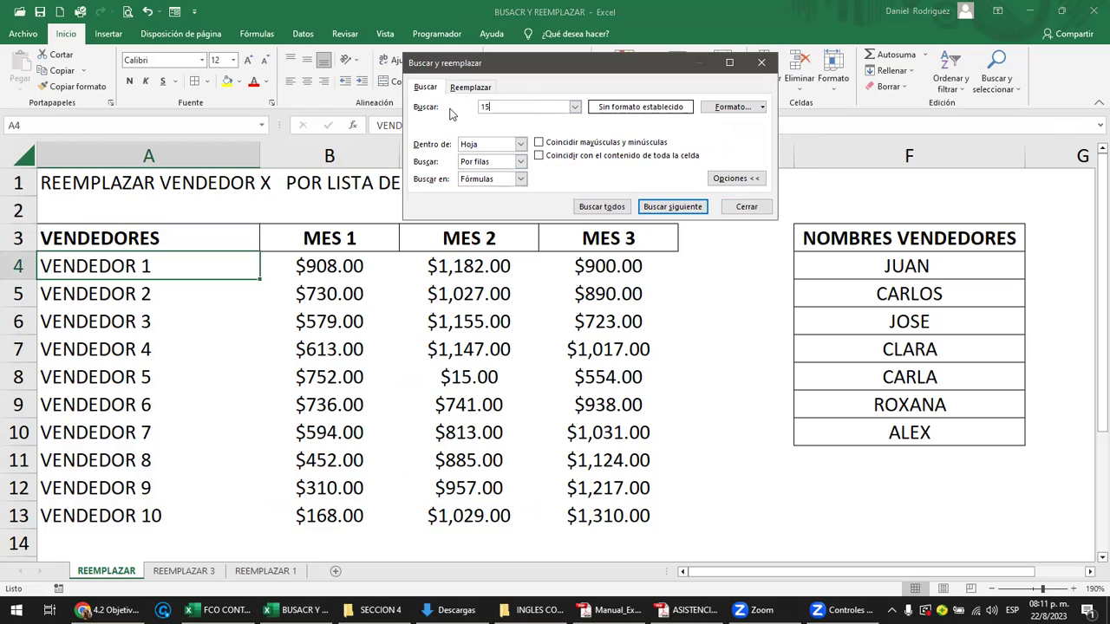
pyautogui.press('Return')
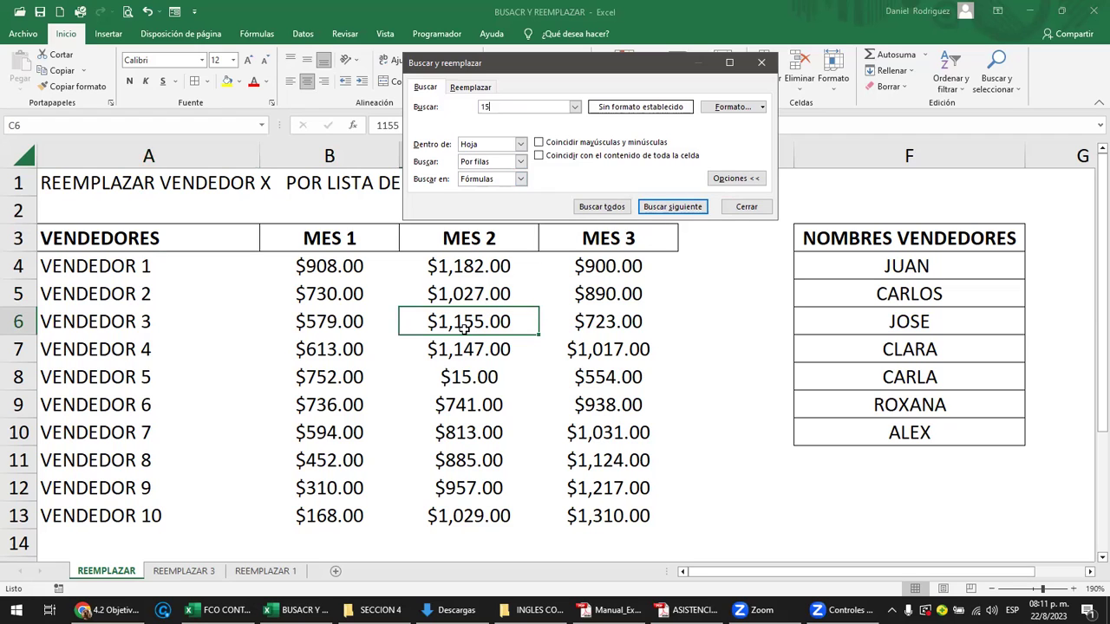
pyautogui.click(658, 209)
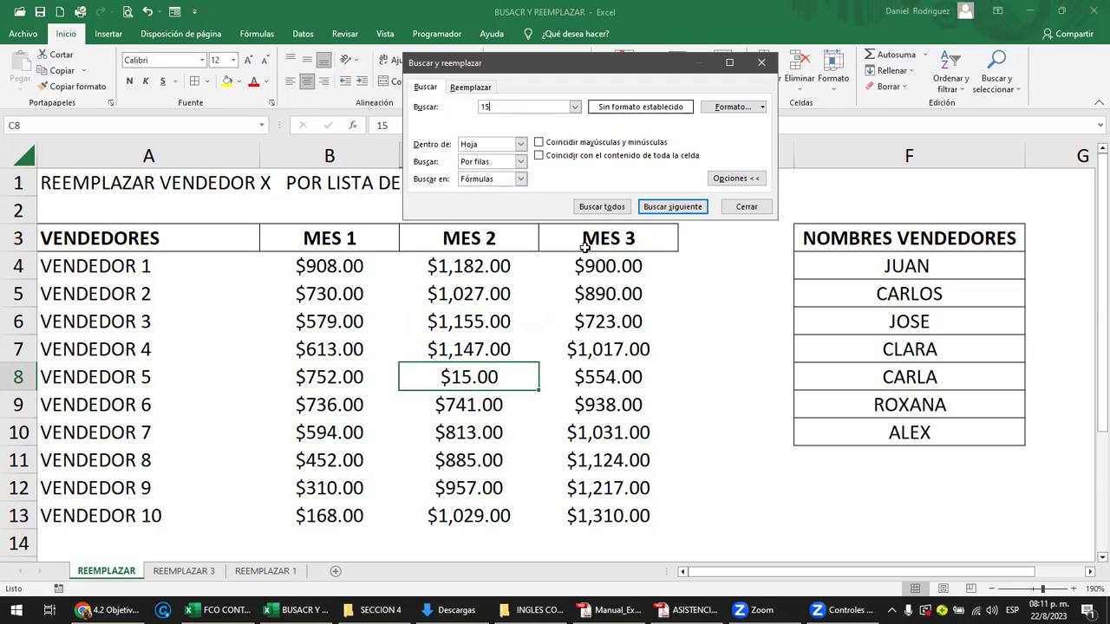
pyautogui.click(667, 211)
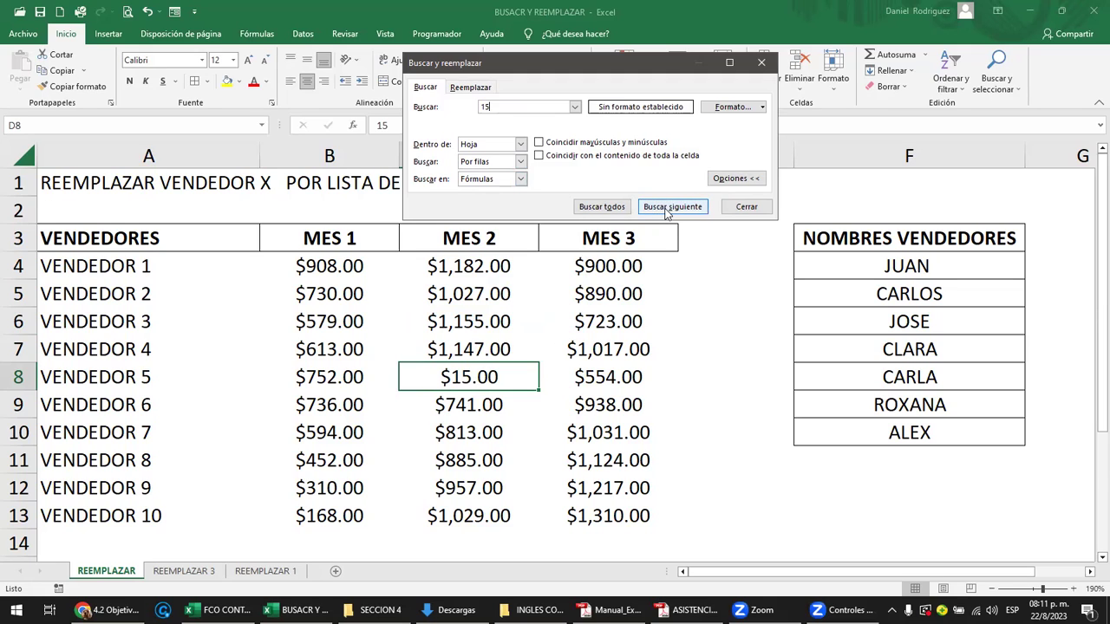
pyautogui.click(666, 210)
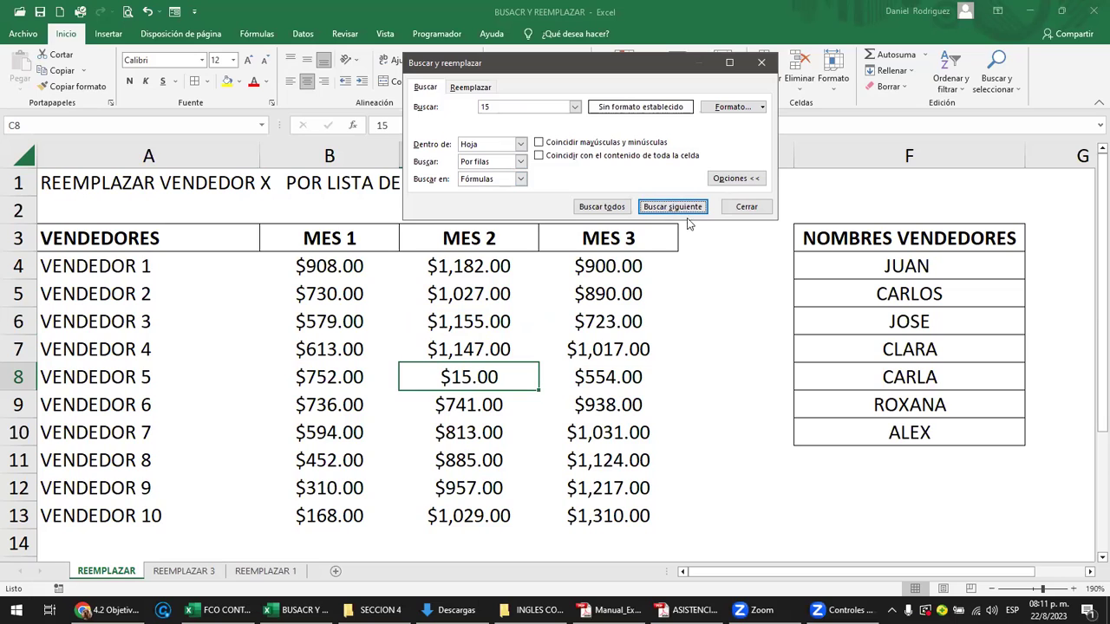
pyautogui.click(690, 213)
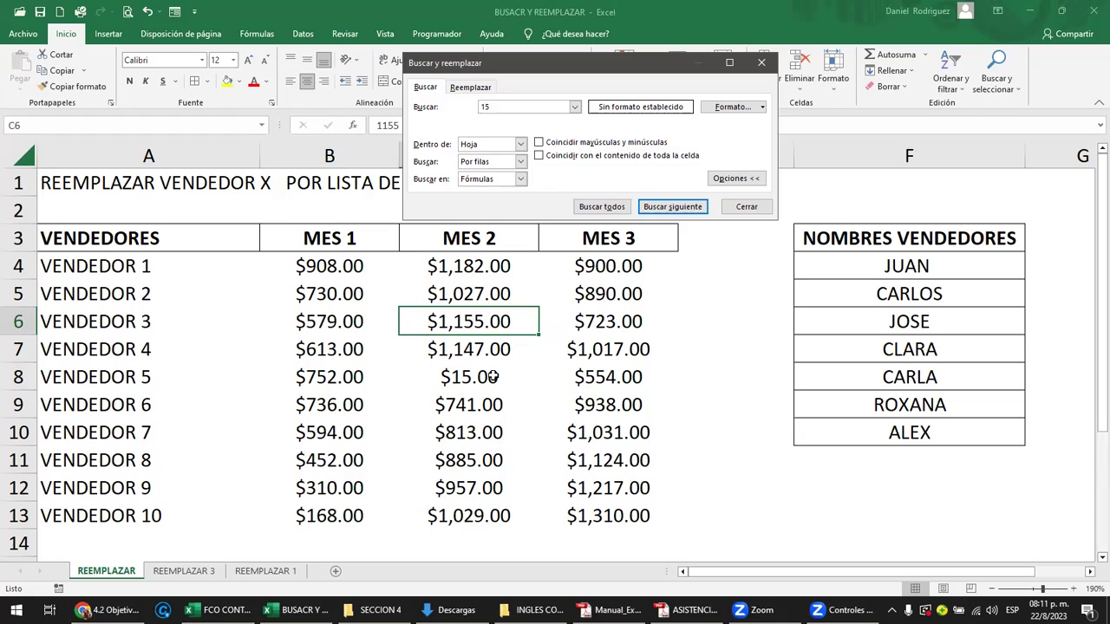
# - Change VENDEDOR 5's MES 2 amount in C8 from 15 to 20
pyautogui.click(475, 374)
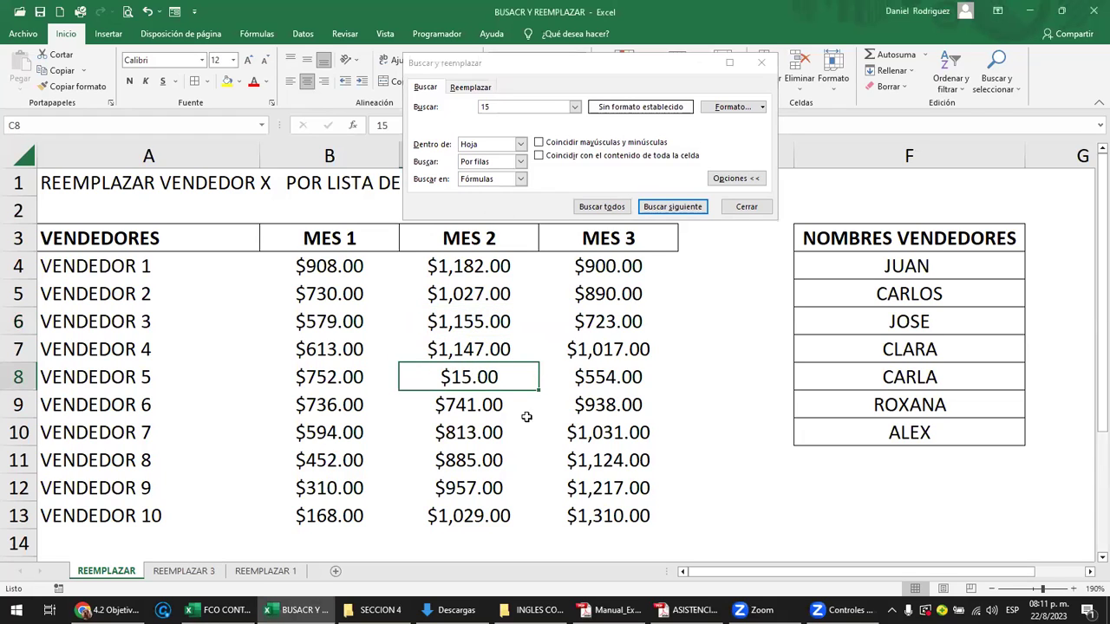
pyautogui.write('20')
pyautogui.press('Return')
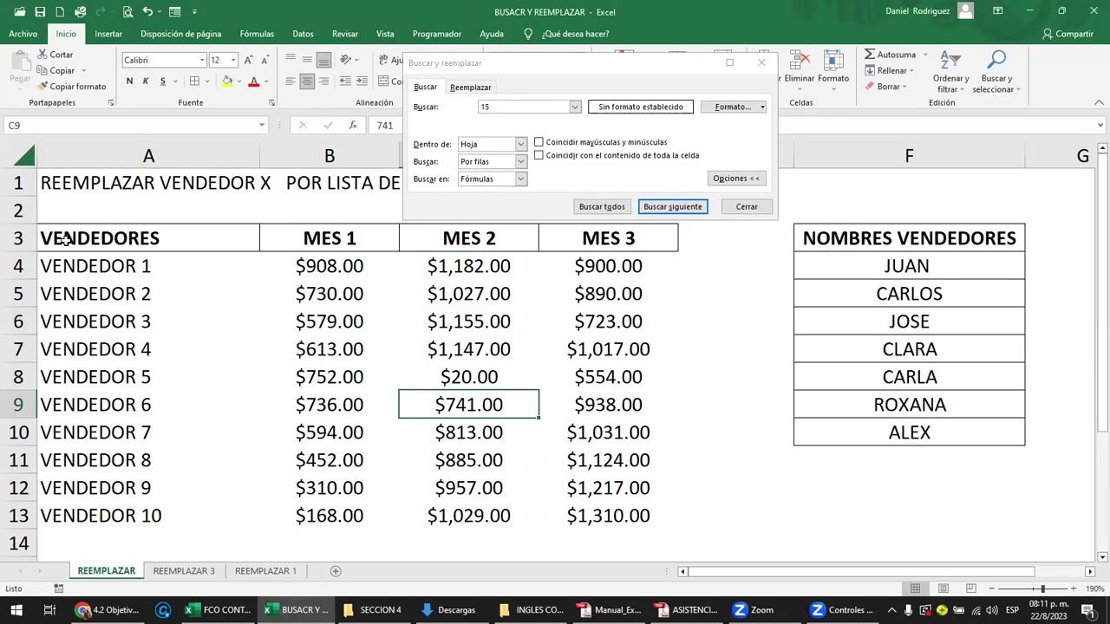
pyautogui.click(724, 376)
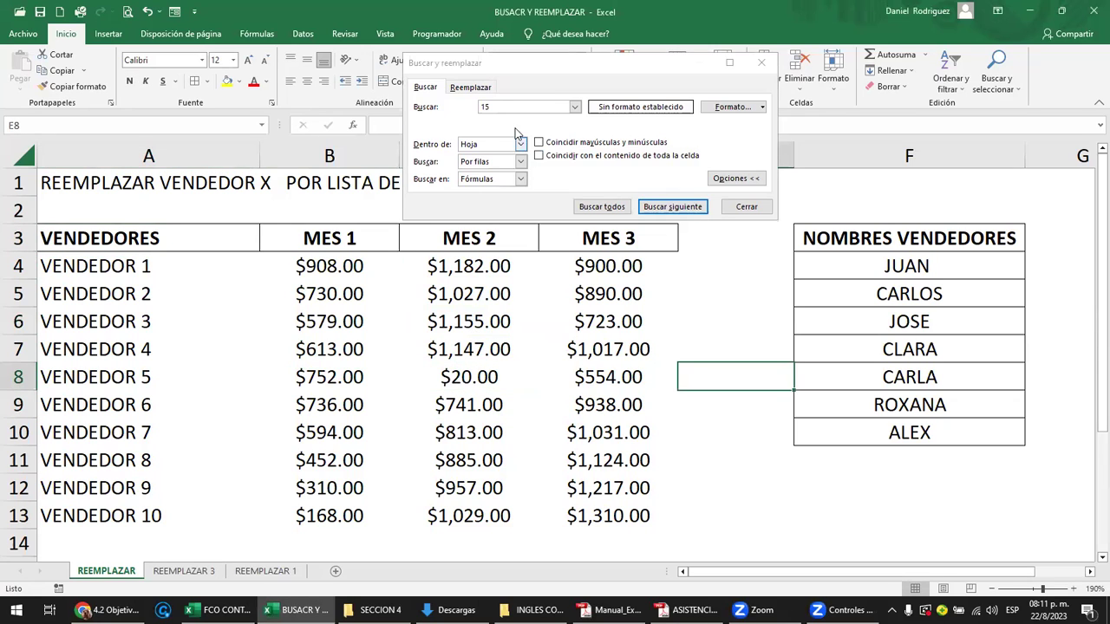
# - Replace the search term 15 with 20 and find the $20.00 in C8
pyautogui.click(532, 105)
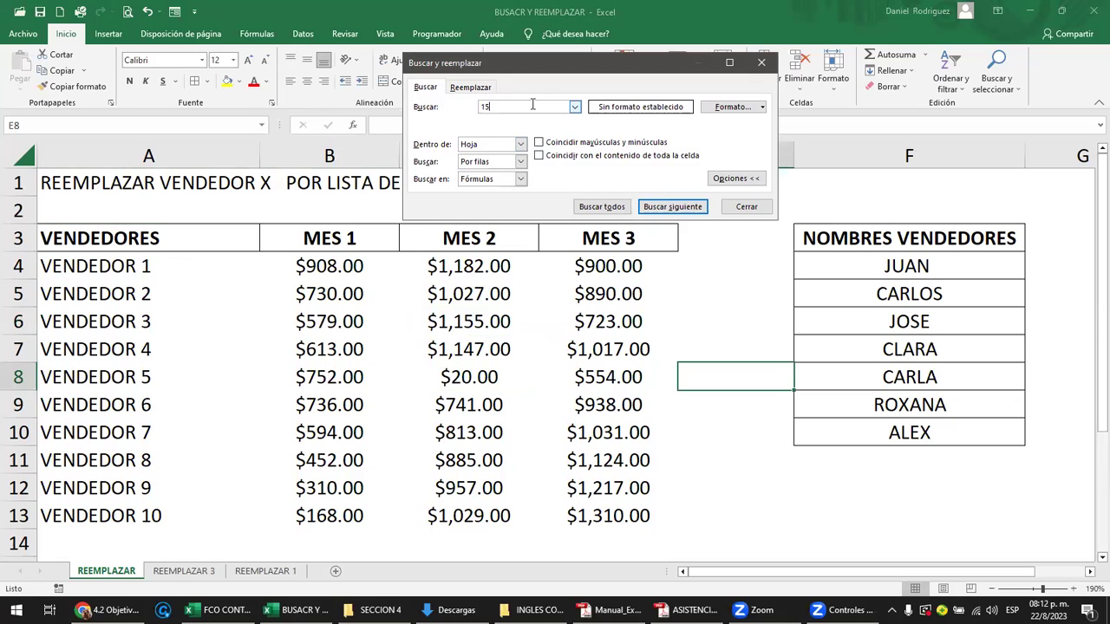
pyautogui.press('BackSpace')
pyautogui.press('BackSpace')
pyautogui.write('20')
pyautogui.press('Return')
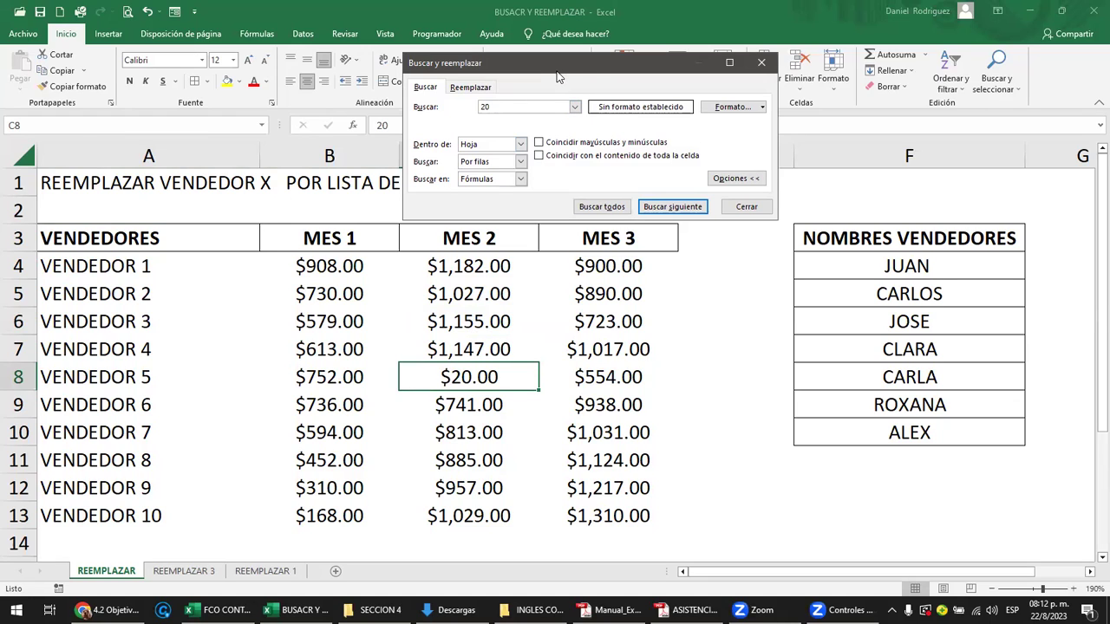
pyautogui.moveTo(558, 77); pyautogui.dragTo(428, 80)
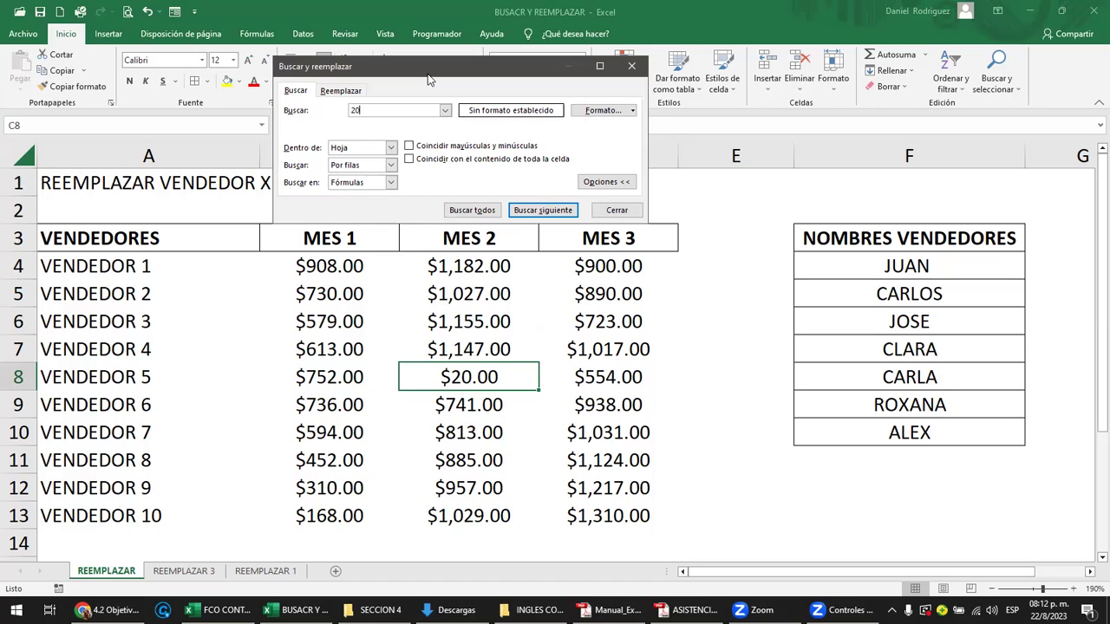
pyautogui.click(122, 267)
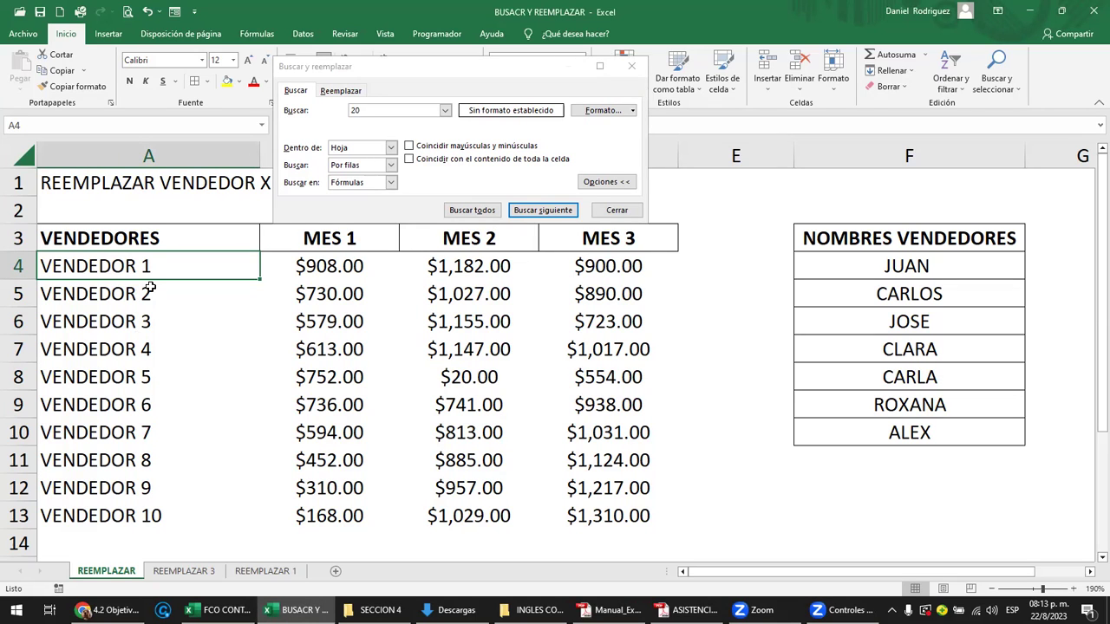
pyautogui.click(213, 238)
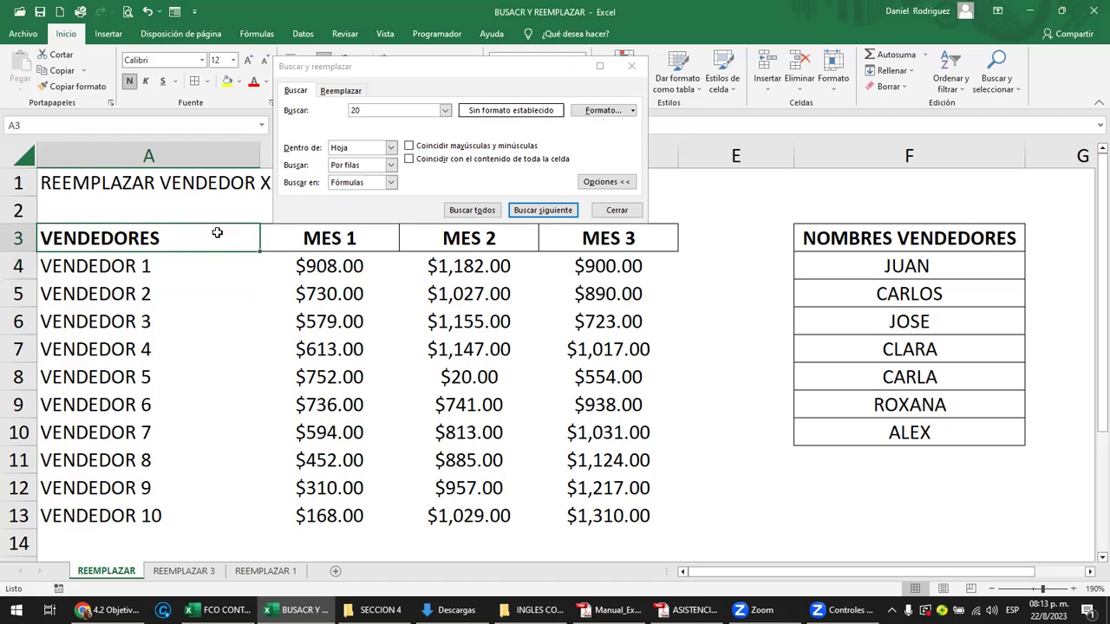
pyautogui.click(330, 264)
pyautogui.moveTo(330, 264)
pyautogui.mouseDown()
pyautogui.moveTo(520, 404)
pyautogui.moveTo(561, 515)
pyautogui.mouseUp()
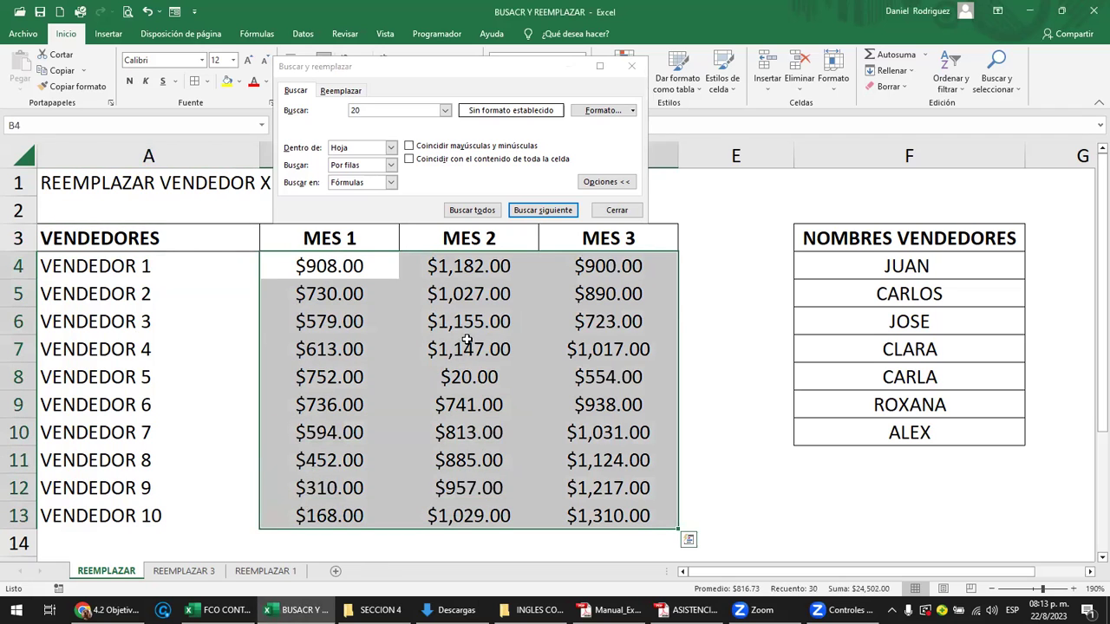
pyautogui.click(467, 343)
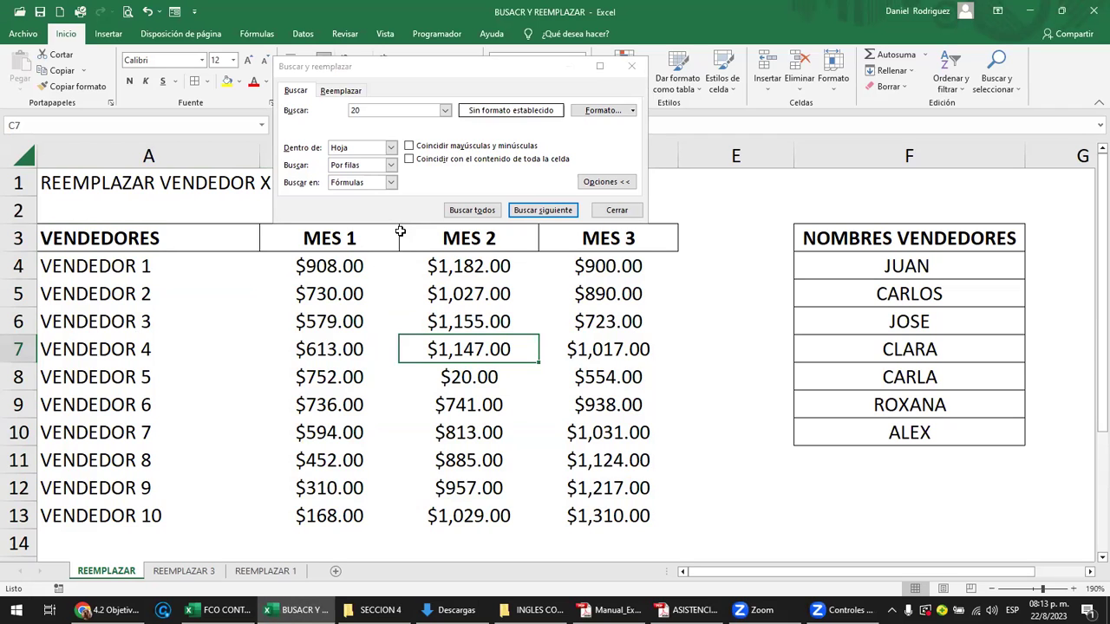
pyautogui.moveTo(431, 68); pyautogui.dragTo(433, 96)
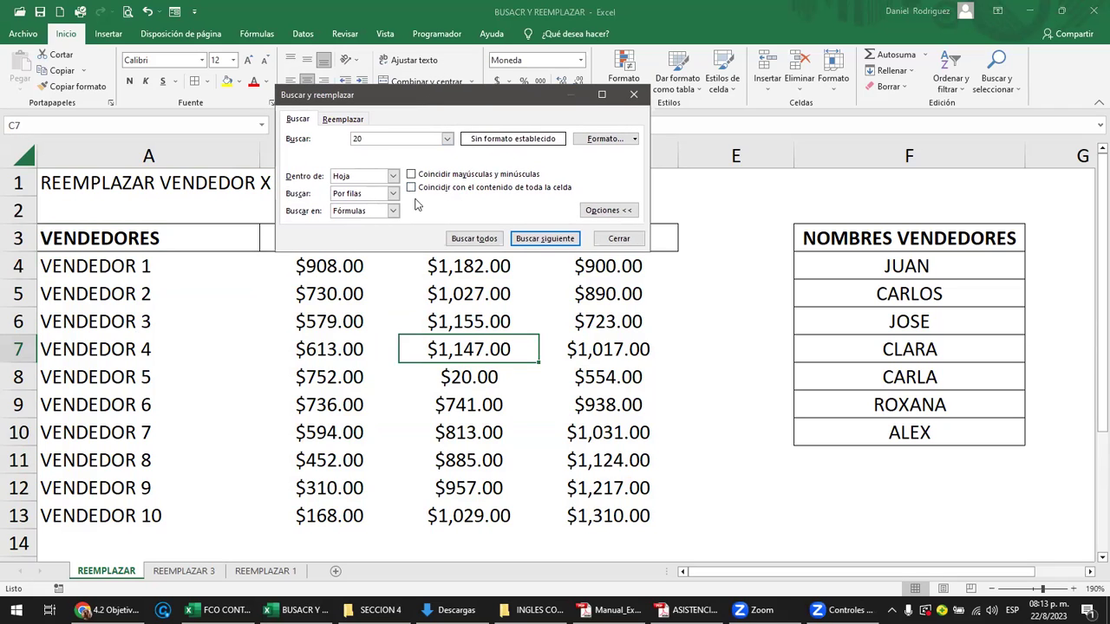
pyautogui.click(540, 240)
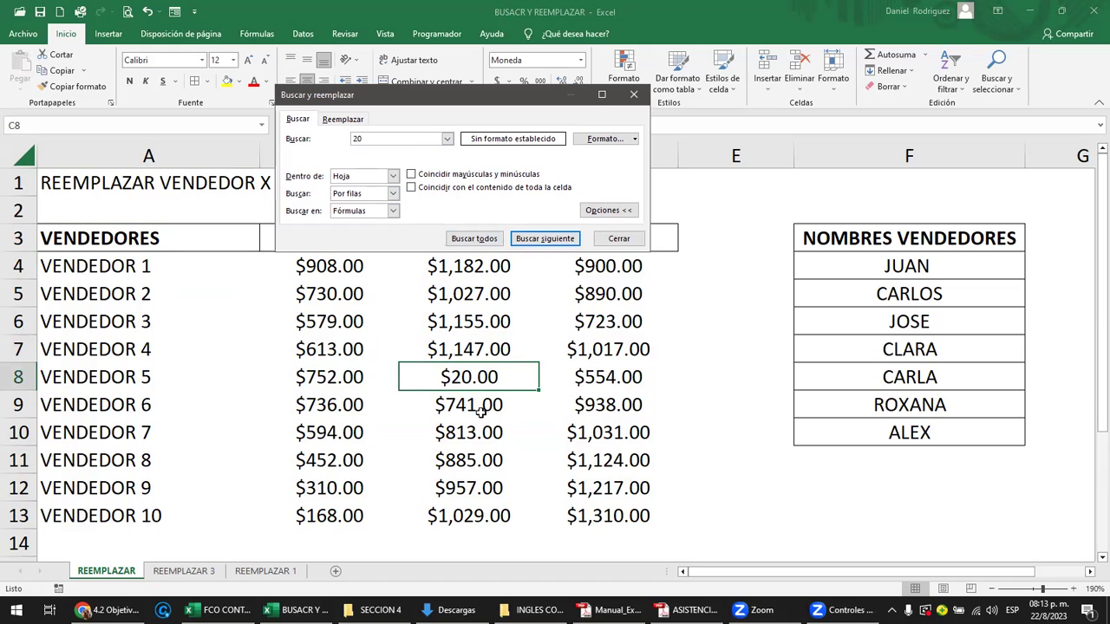
# - Enter 20 in B9, C10, C12 and C13
pyautogui.click(339, 401)
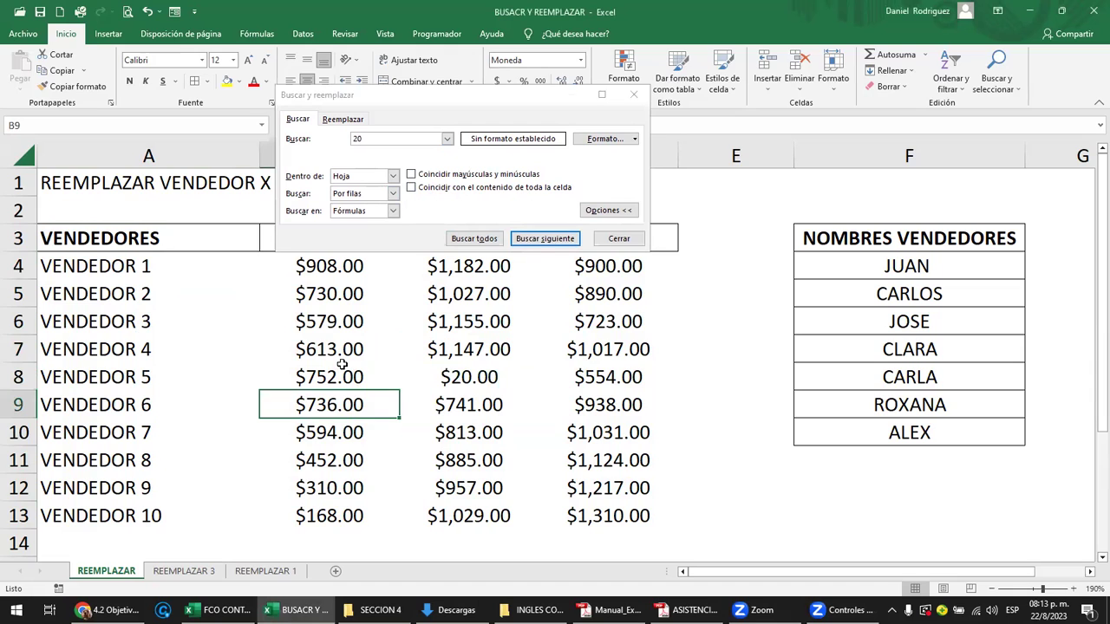
pyautogui.write('20')
pyautogui.press('Return')
pyautogui.press('Right')
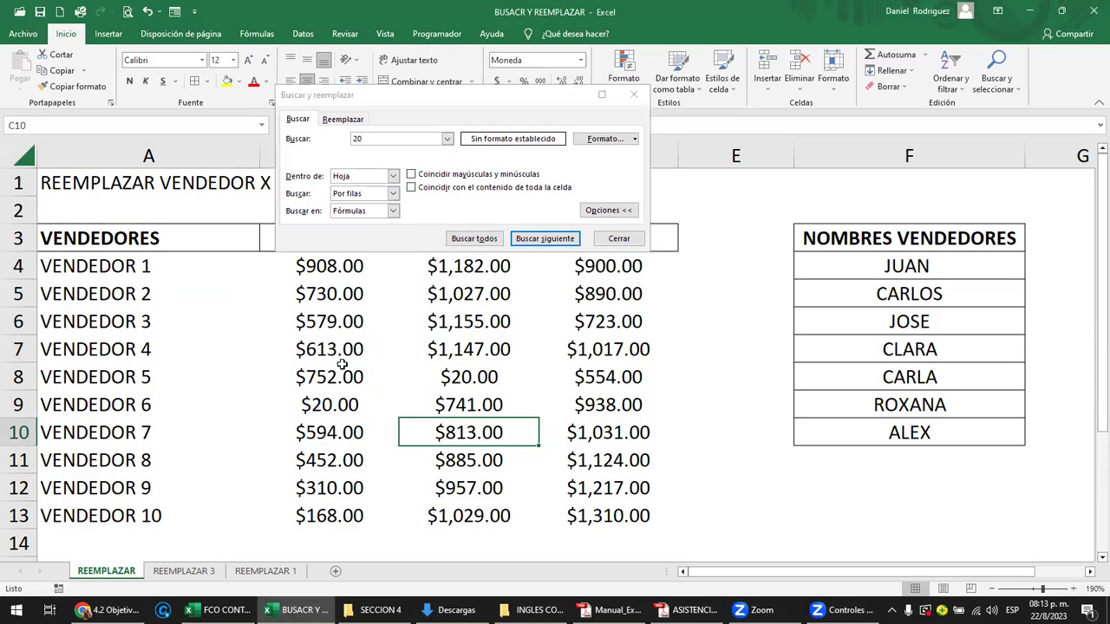
pyautogui.write('20')
pyautogui.press('Return')
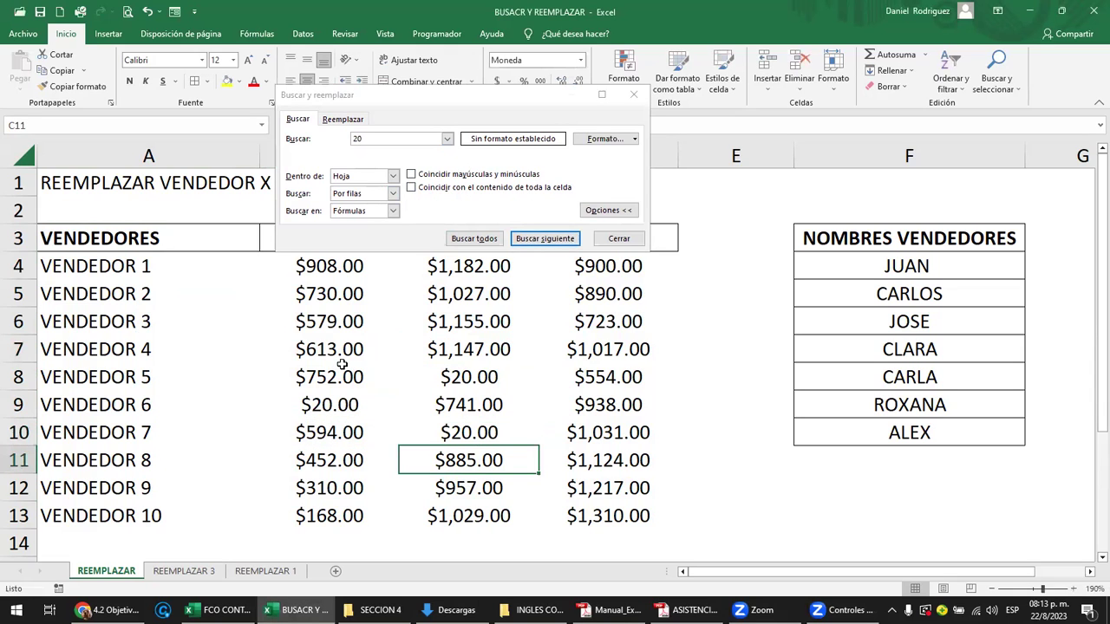
pyautogui.press('Return')
pyautogui.write('20')
pyautogui.press('Return')
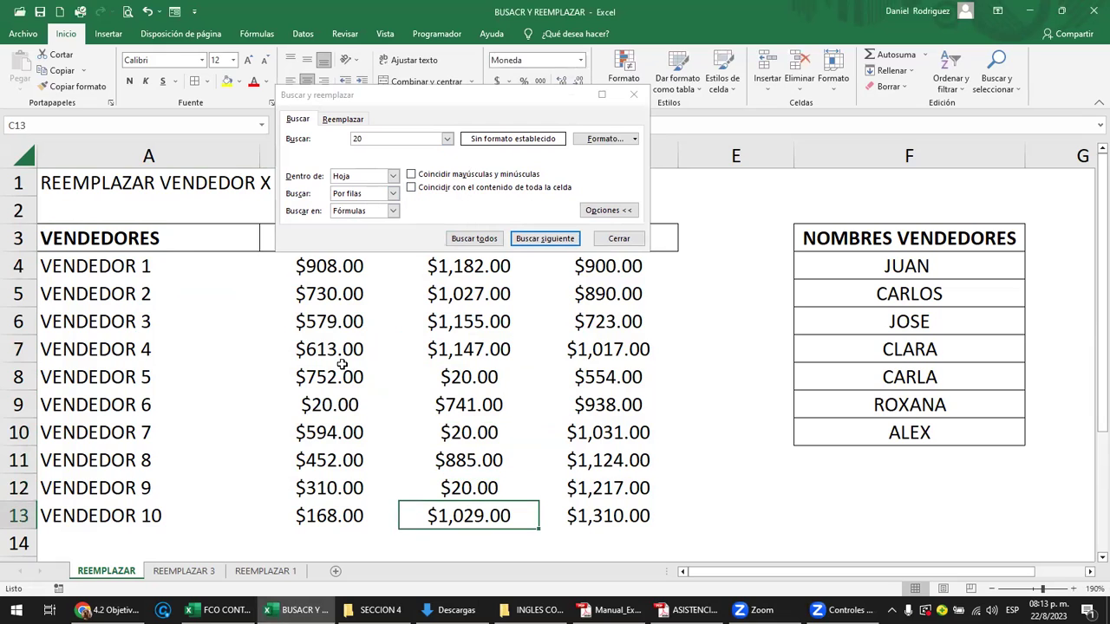
pyautogui.write('20')
pyautogui.press('Return')
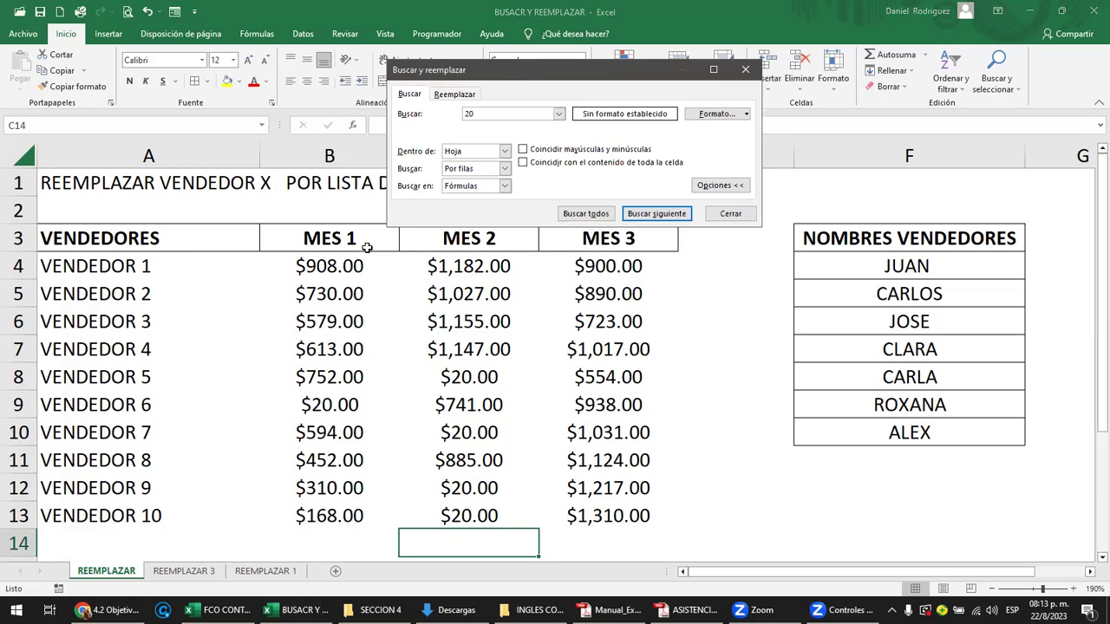
# - Cycle through the 20 matches C8, B9, C10, C12, C13 back to C8
pyautogui.click(656, 218)
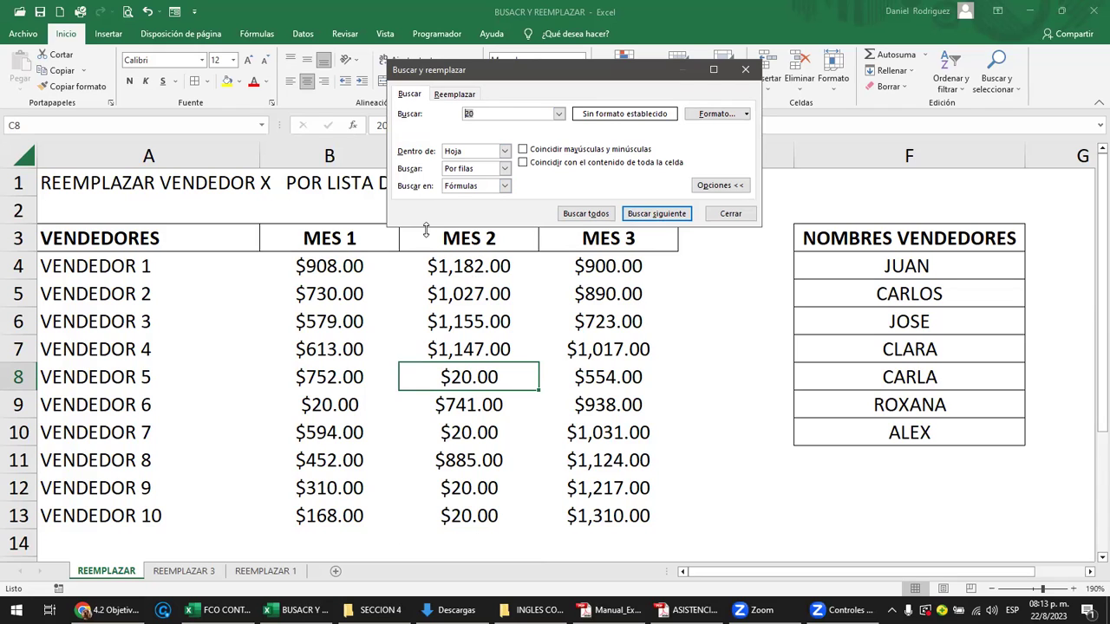
pyautogui.click(652, 219)
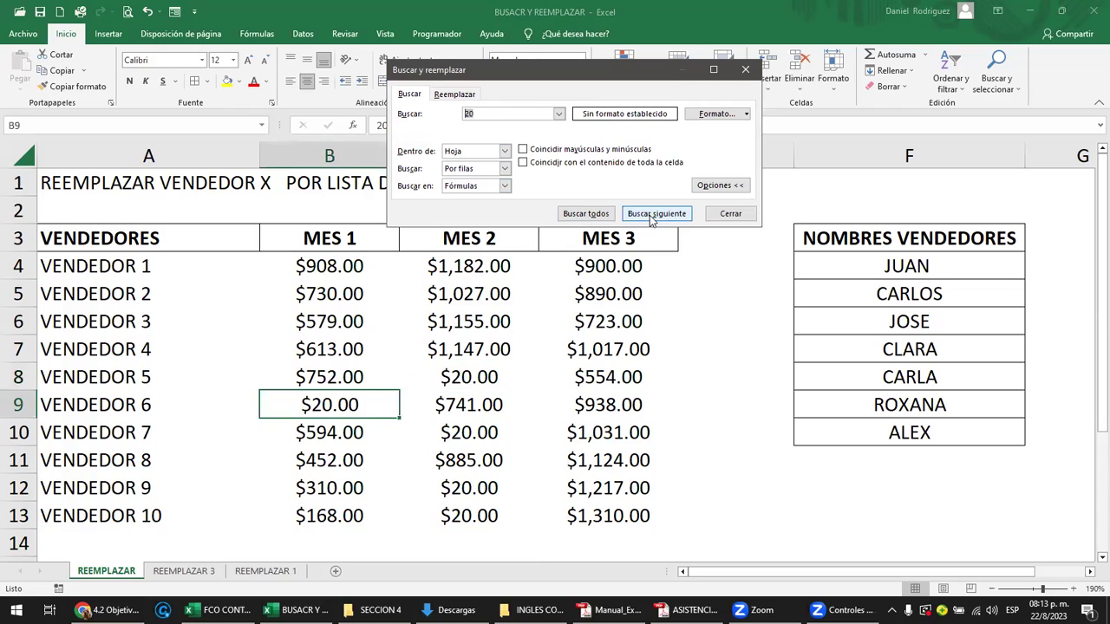
pyautogui.click(652, 220)
pyautogui.click(651, 220)
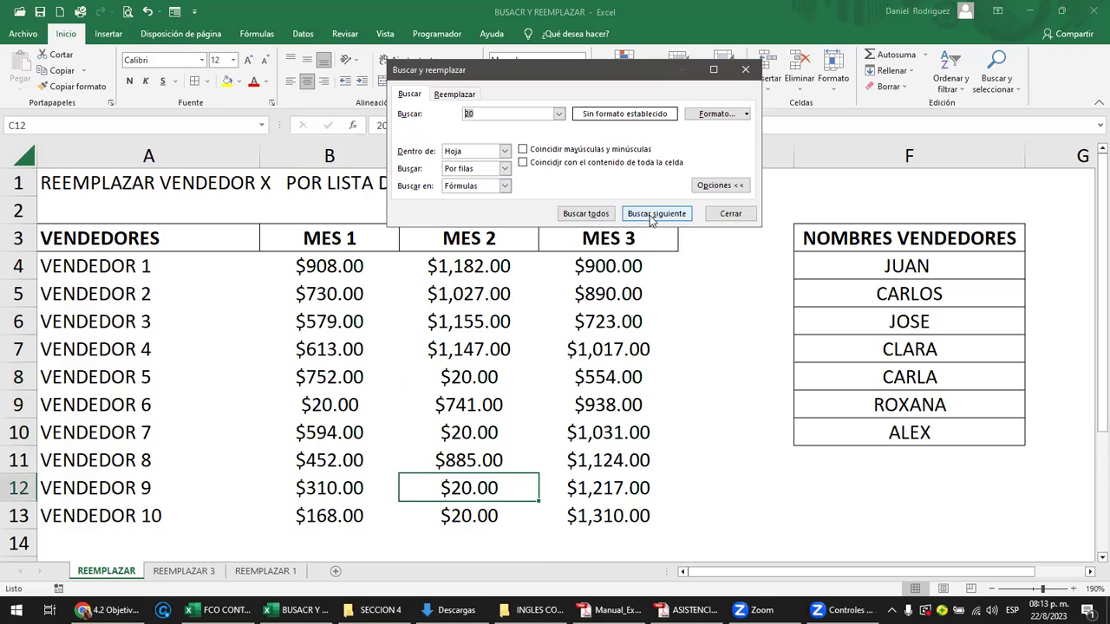
pyautogui.click(651, 220)
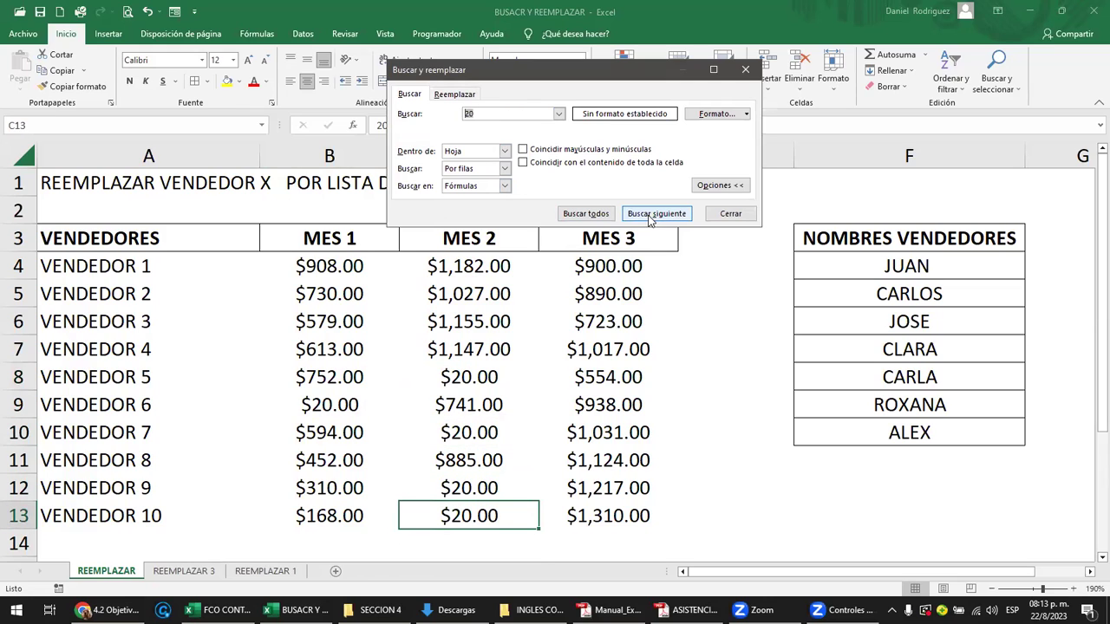
pyautogui.click(39, 125)
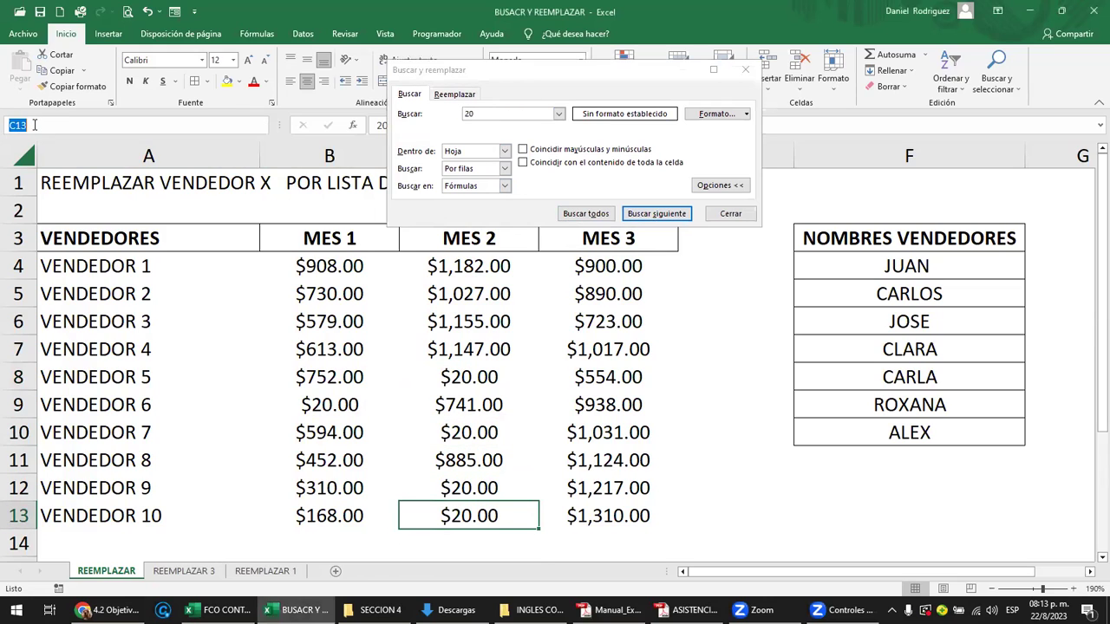
pyautogui.click(646, 214)
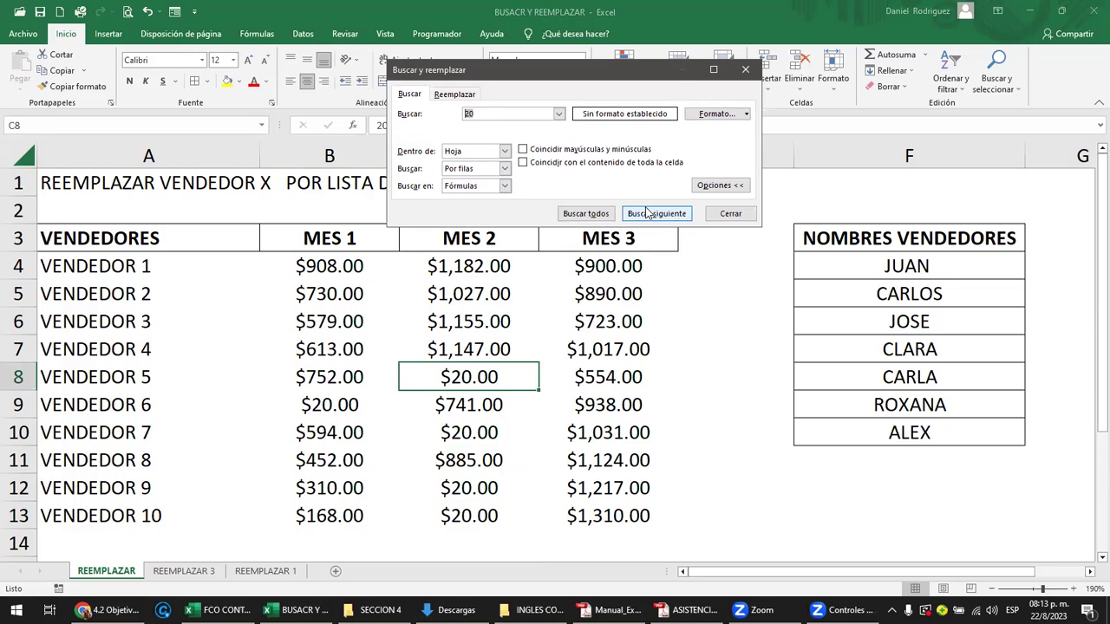
# - List all cells containing 20 with Buscar todos and enlarge the results with a wider Celda column
pyautogui.click(587, 215)
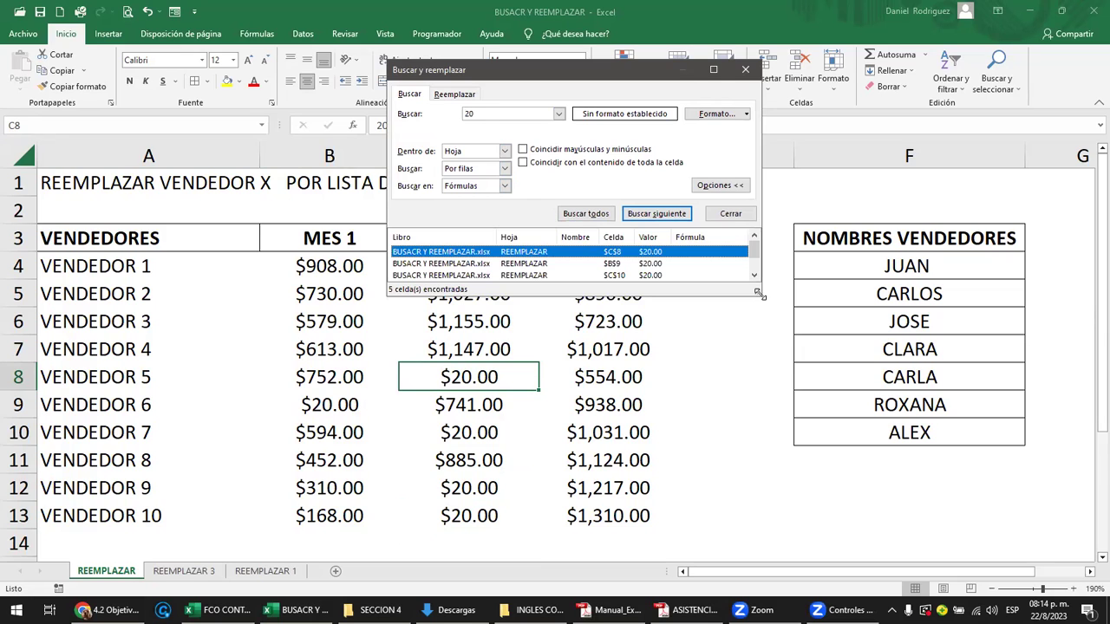
pyautogui.moveTo(759, 293); pyautogui.dragTo(795, 330)
pyautogui.moveTo(616, 76); pyautogui.dragTo(782, 71)
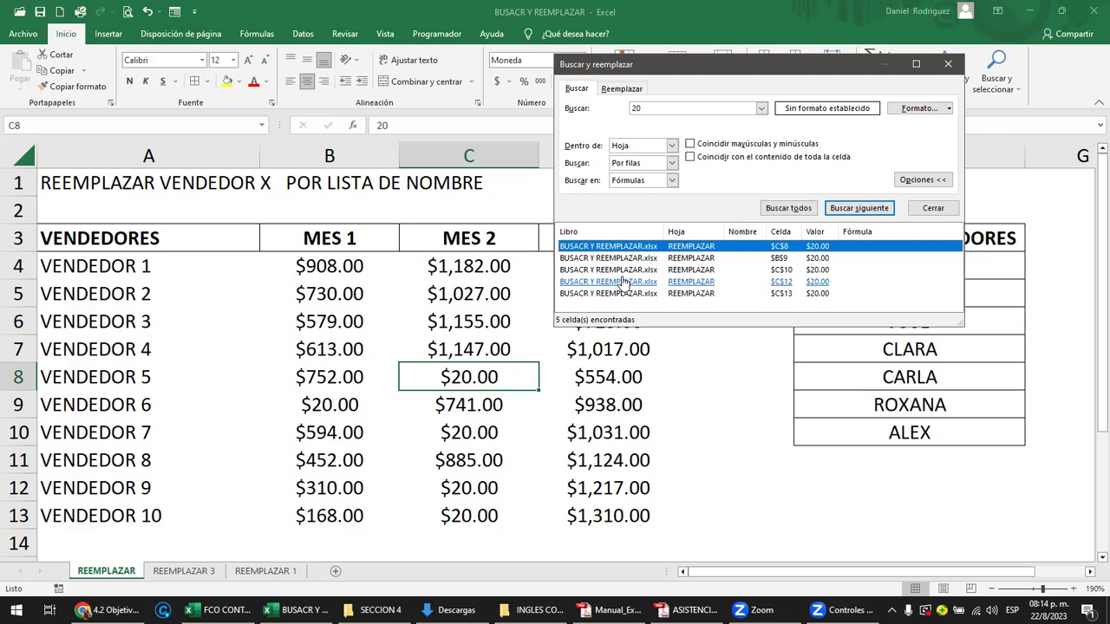
pyautogui.click(794, 210)
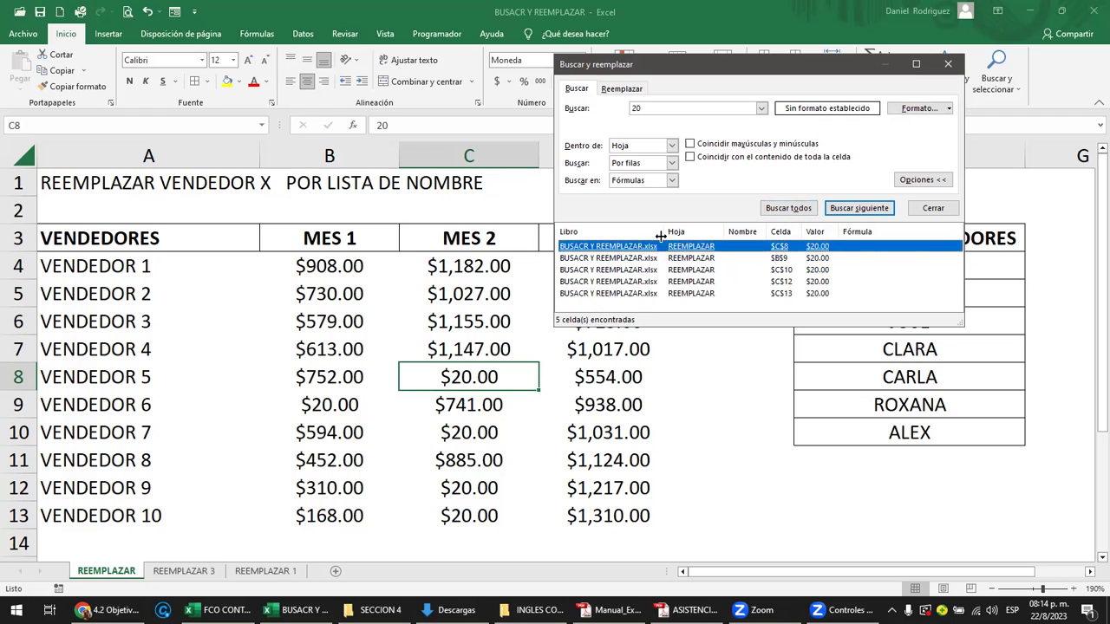
pyautogui.moveTo(660, 236); pyautogui.dragTo(681, 237)
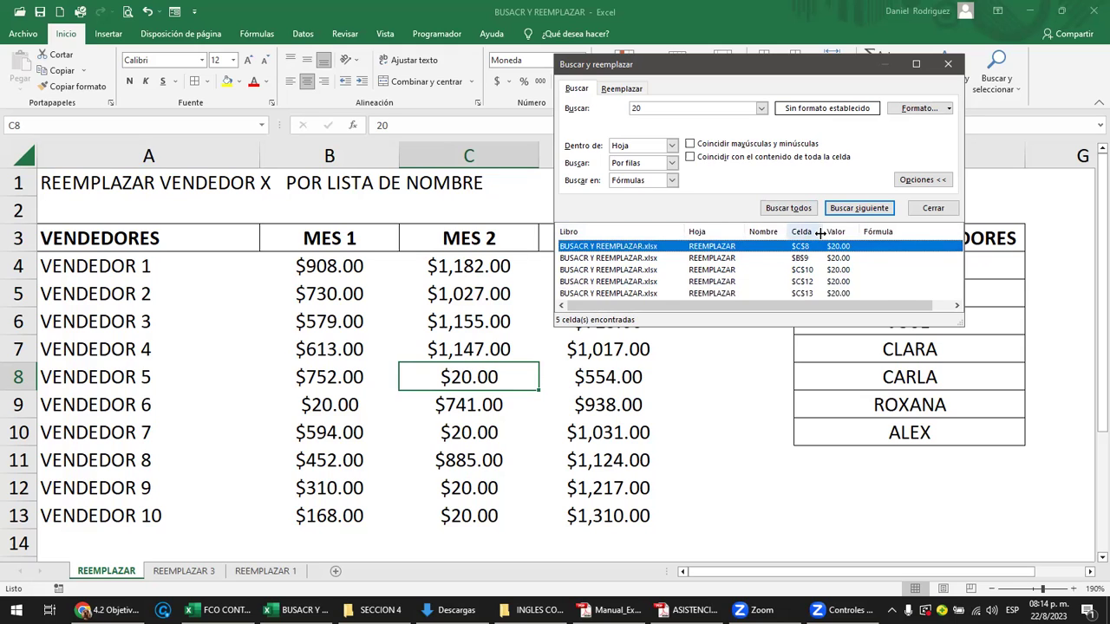
pyautogui.moveTo(822, 231); pyautogui.dragTo(843, 231)
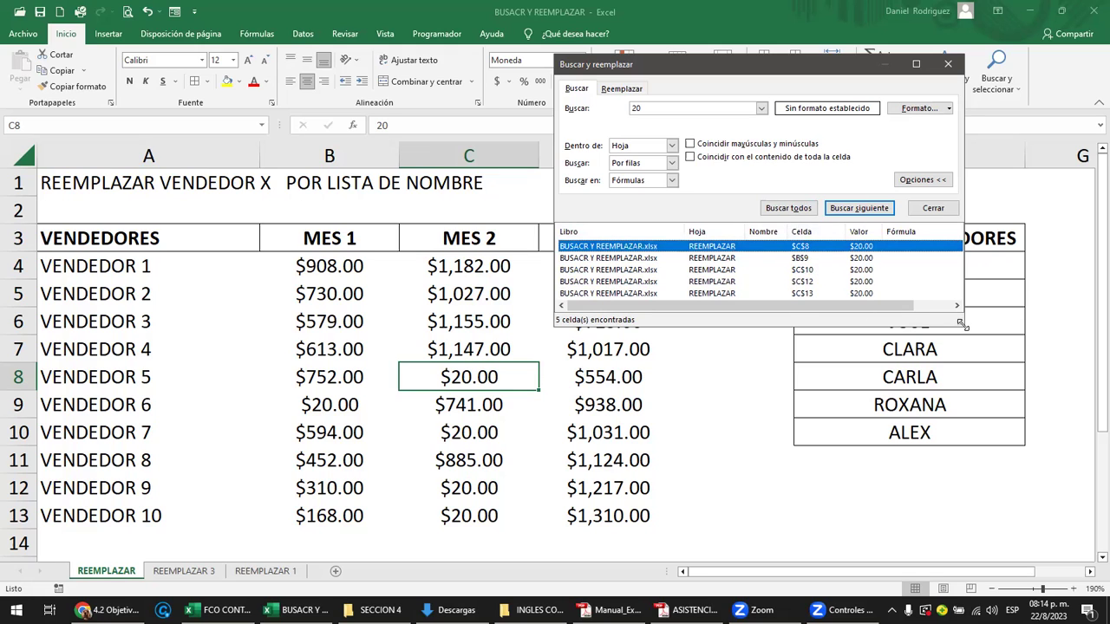
pyautogui.moveTo(962, 323); pyautogui.dragTo(1006, 384)
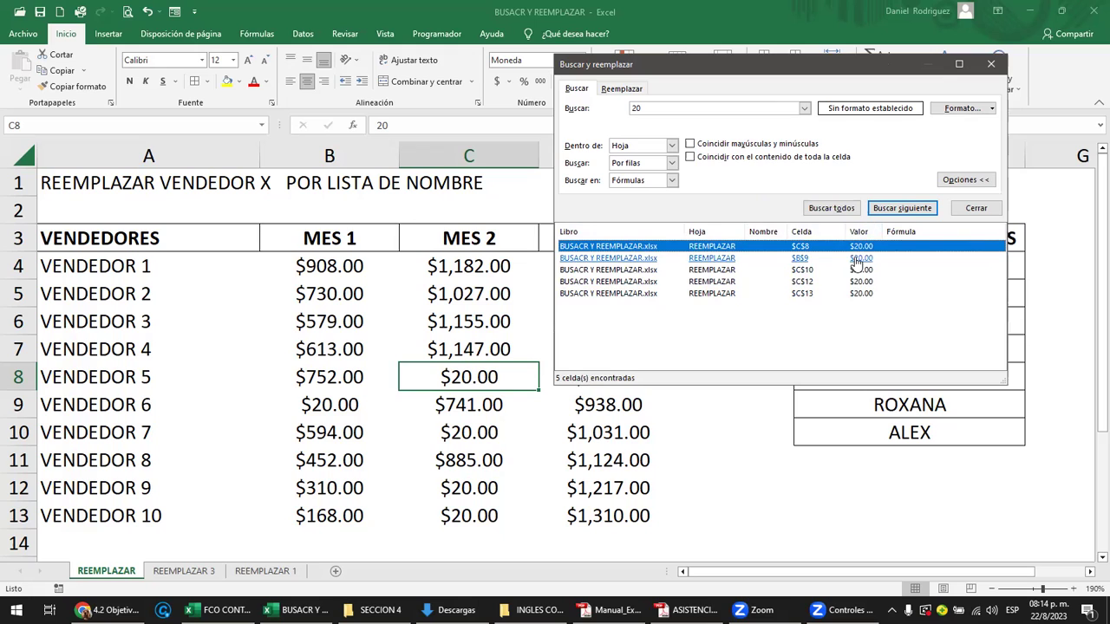
# - Visit each result B9, C10, C12, C13 and return to C8
pyautogui.click(798, 259)
pyautogui.click(799, 270)
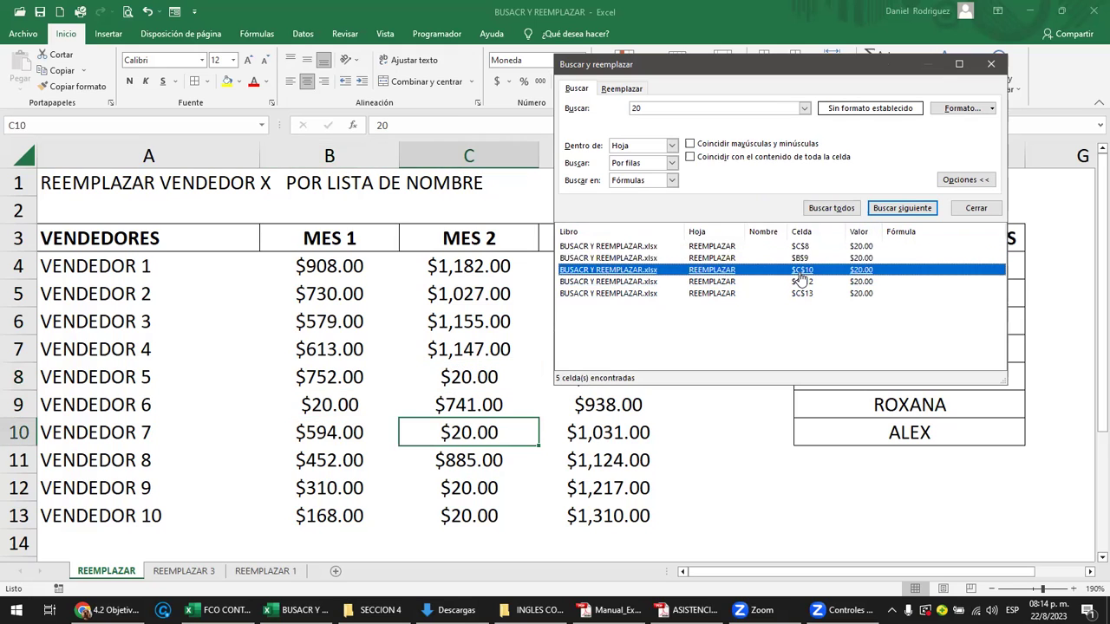
pyautogui.click(799, 282)
pyautogui.click(800, 293)
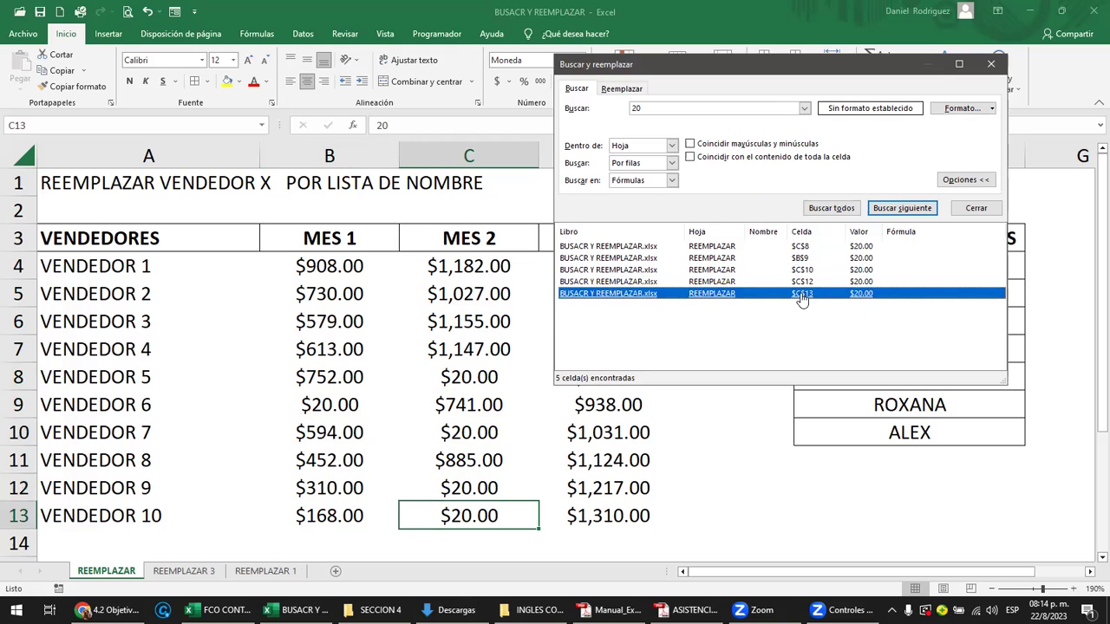
pyautogui.click(802, 247)
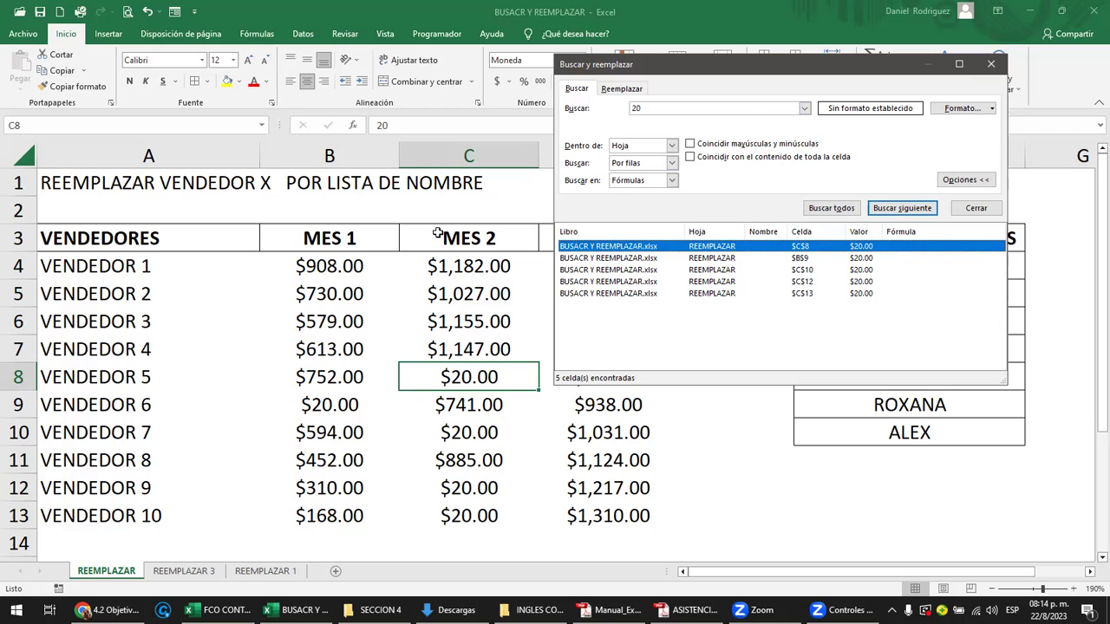
pyautogui.click(134, 269)
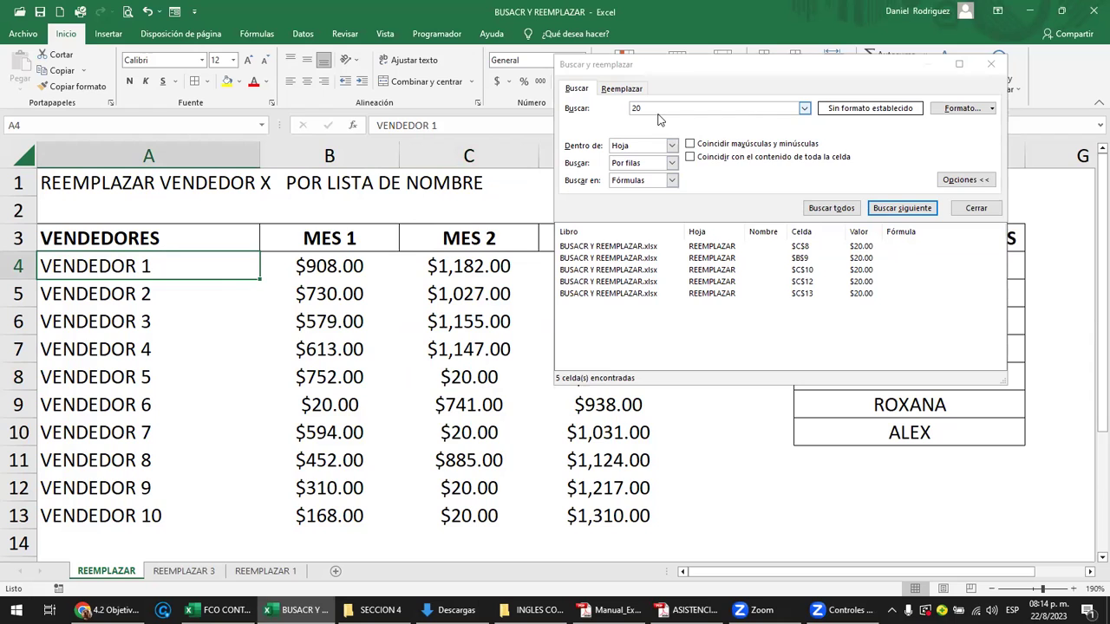
pyautogui.moveTo(689, 76); pyautogui.dragTo(563, 91)
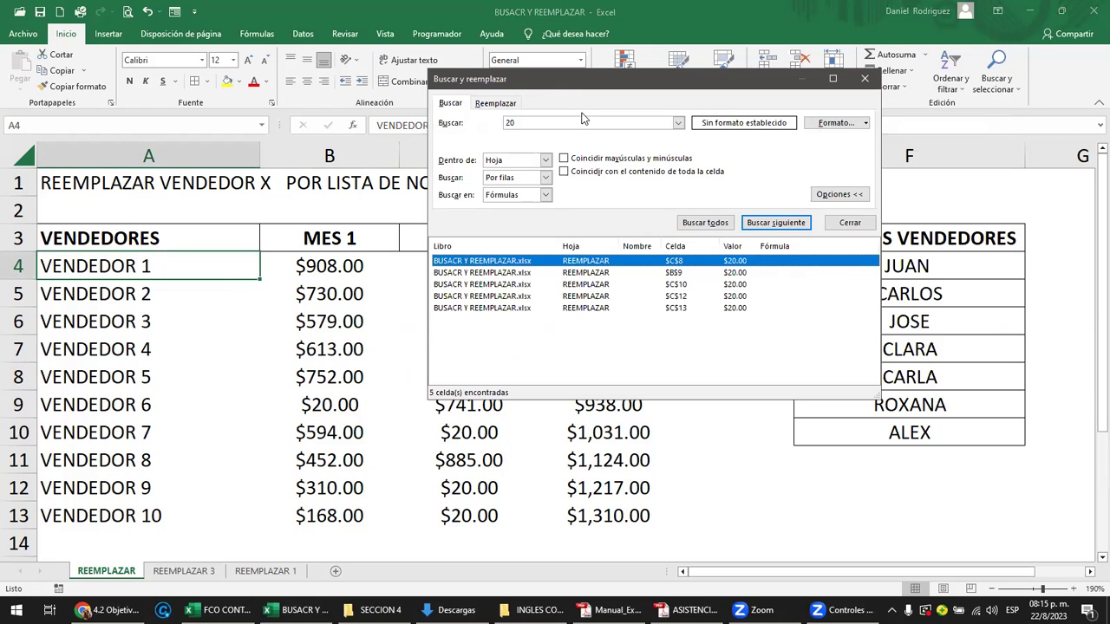
pyautogui.click(705, 452)
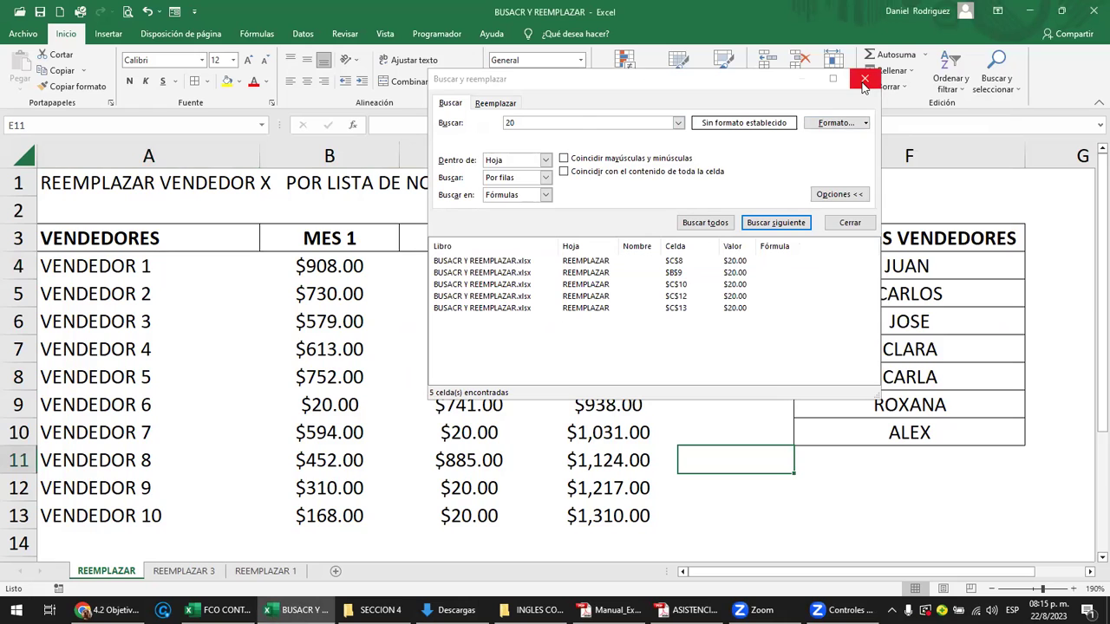
# - Close the search dialog and enter the heading COMODINES: in E1
pyautogui.click(864, 80)
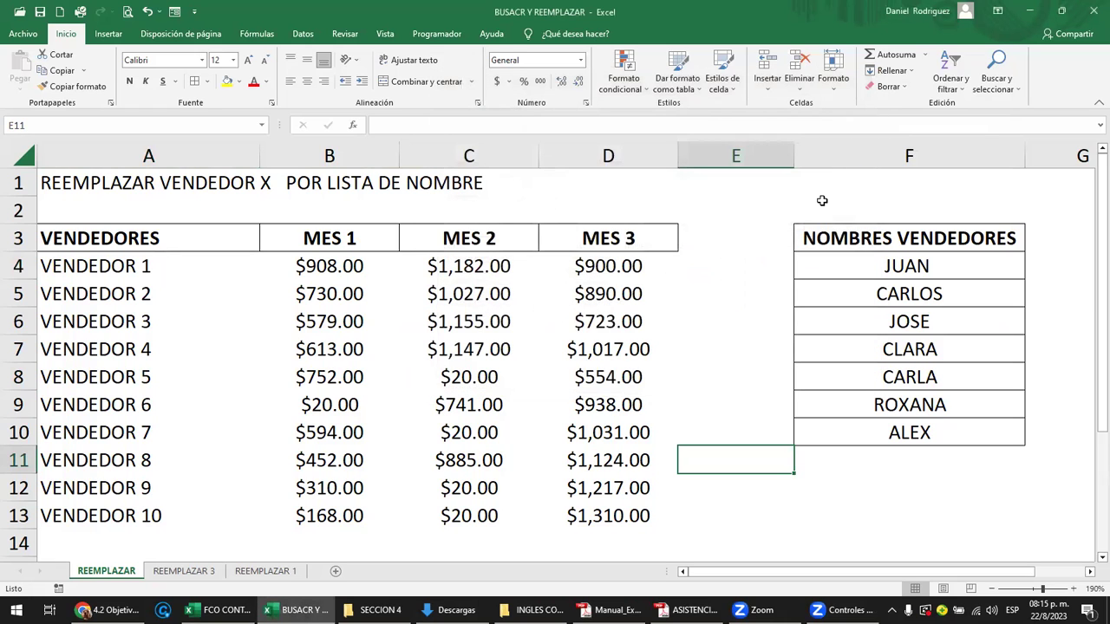
pyautogui.click(824, 203)
pyautogui.press('Up')
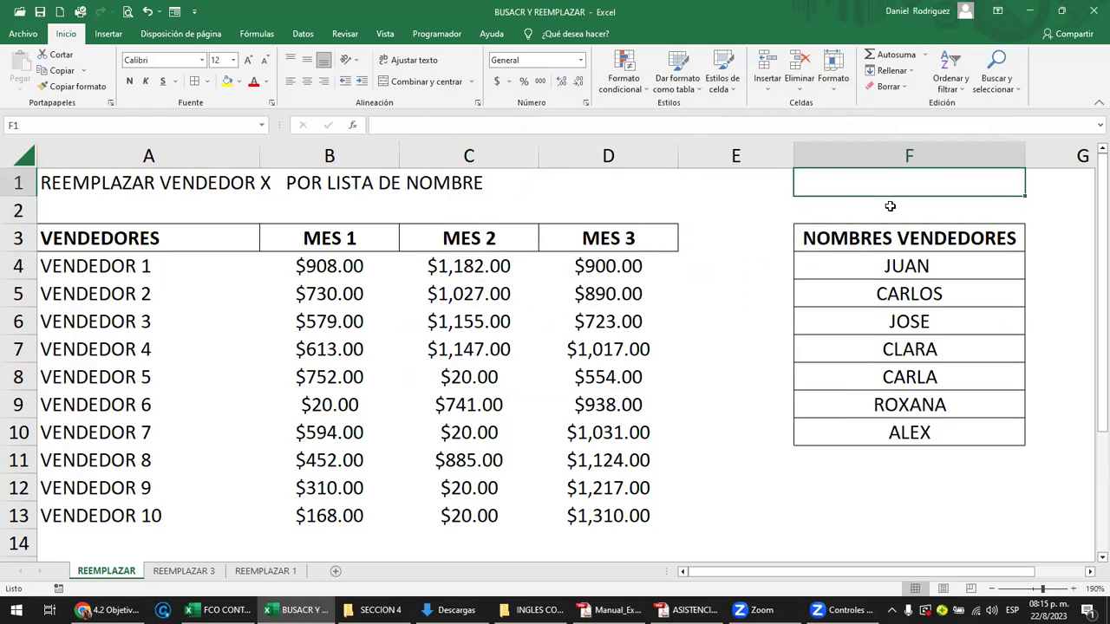
pyautogui.press('Left')
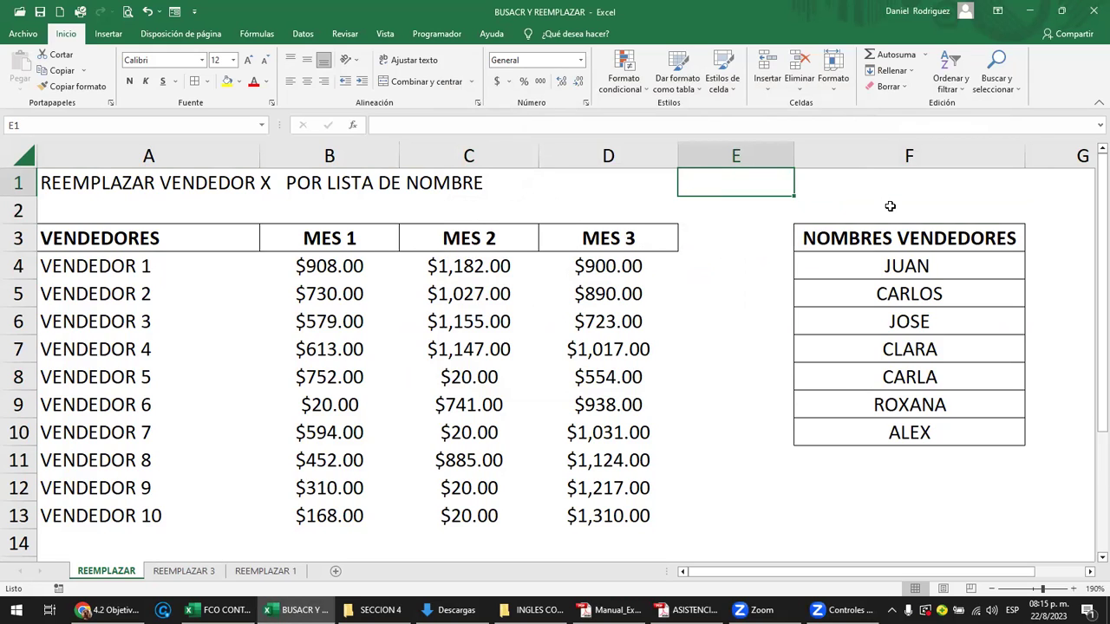
pyautogui.write('COMODINES')
pyautogui.press('Return')
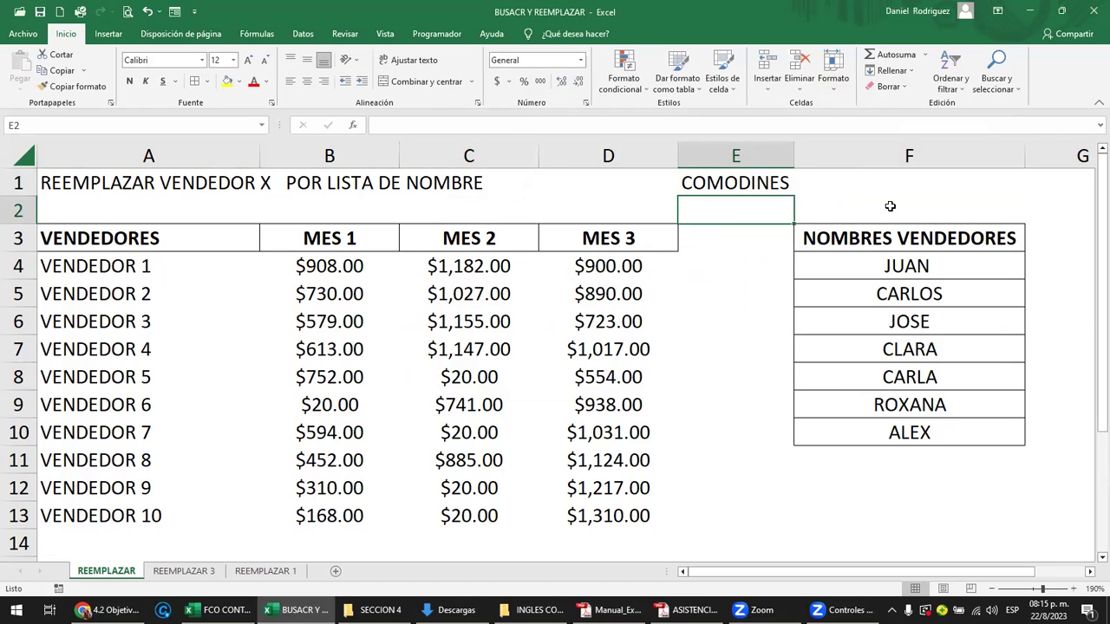
pyautogui.press('Up')
pyautogui.press('Right')
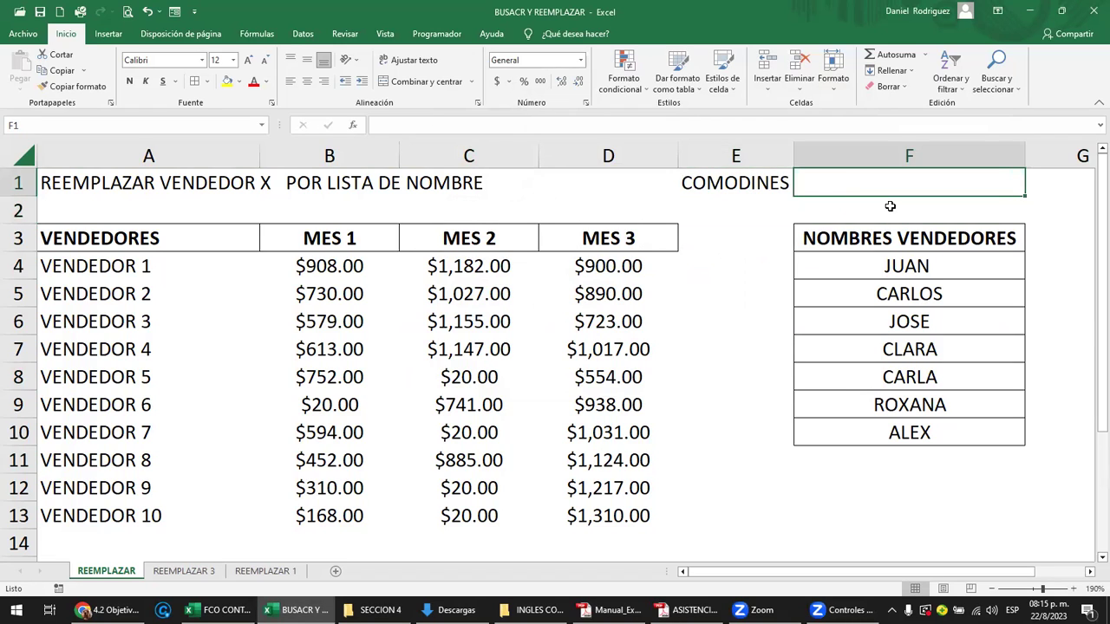
pyautogui.press('Left')
pyautogui.press('F2')
pyautogui.write(':')
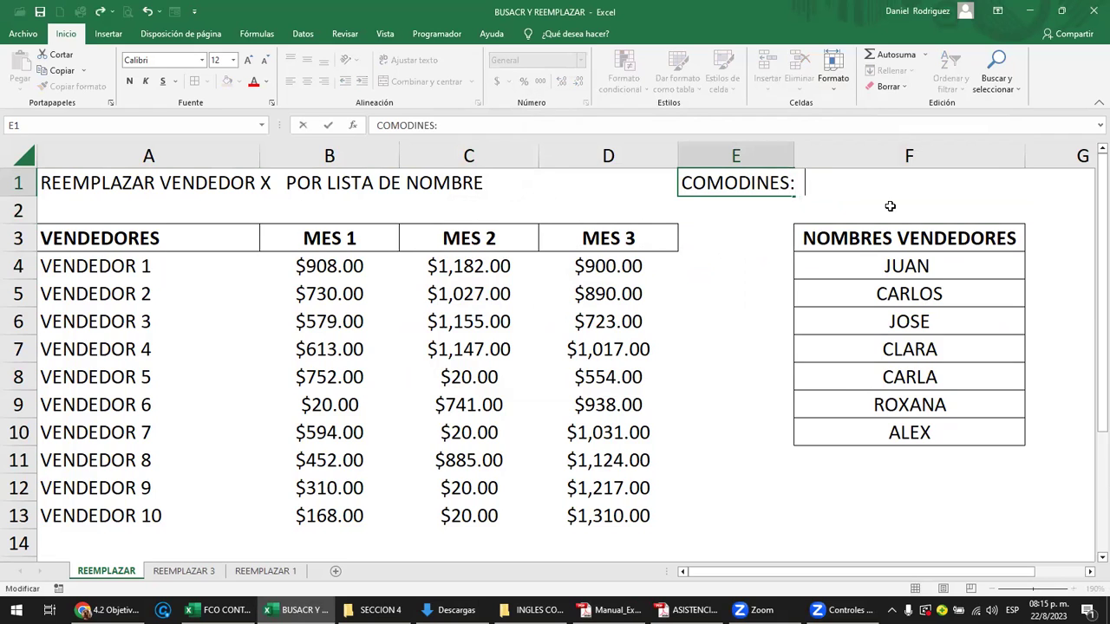
pyautogui.press('Return')
pyautogui.press('Up')
# - Enter '? =1 CARÁCTER' in F1 and center it
pyautogui.press('Right')
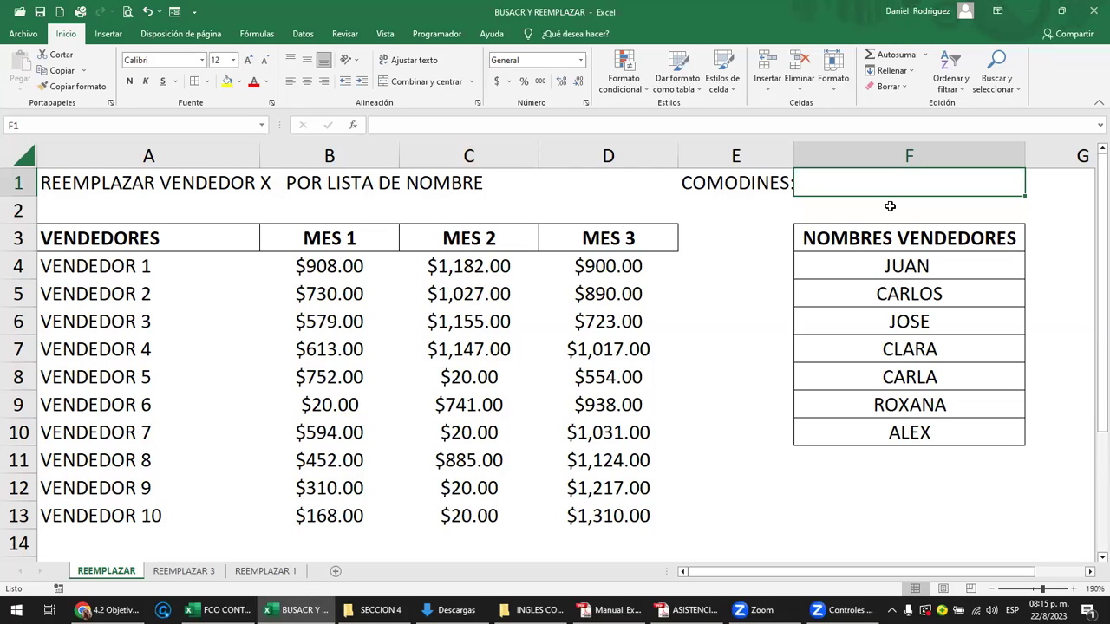
pyautogui.write('?')
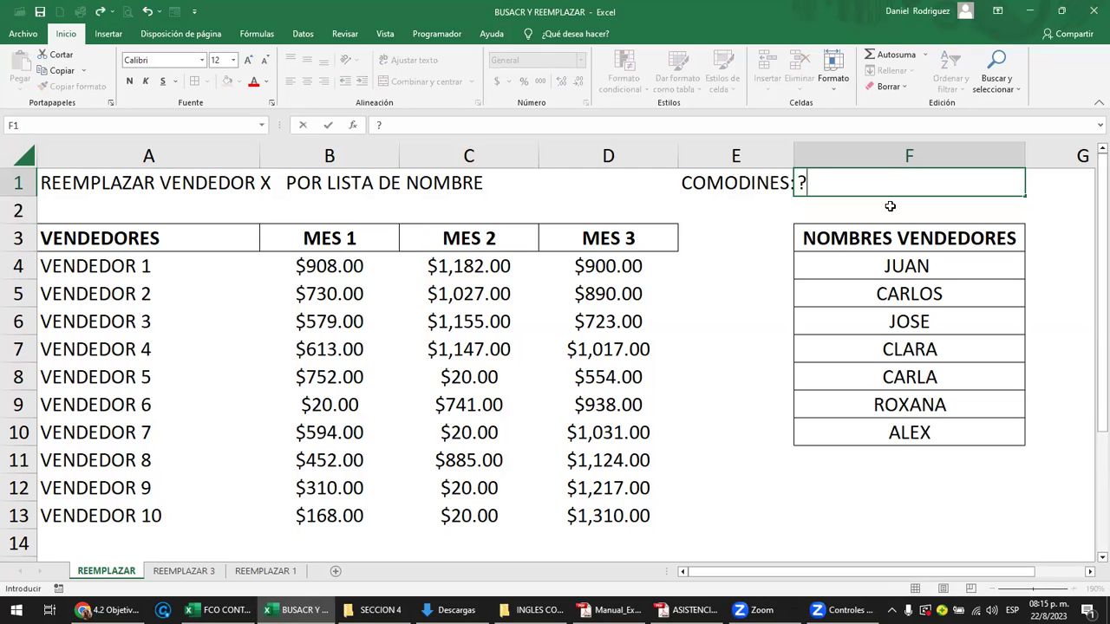
pyautogui.hotkey('ctrl', 'Return')
pyautogui.press('F2')
pyautogui.write('1 CARACTER')
pyautogui.press('Return')
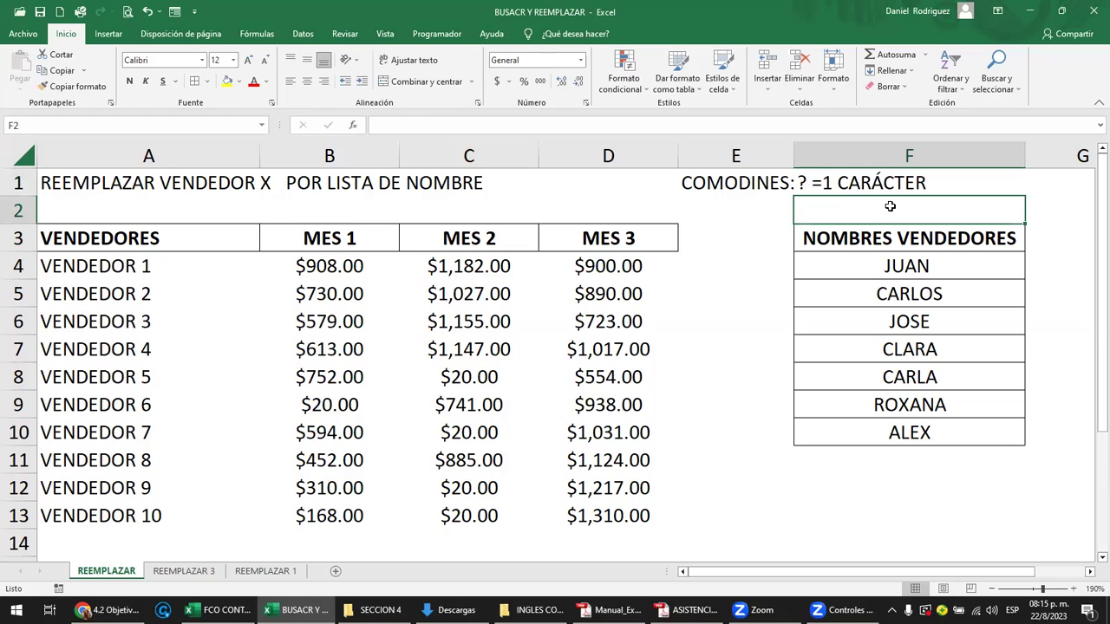
pyautogui.click(809, 179)
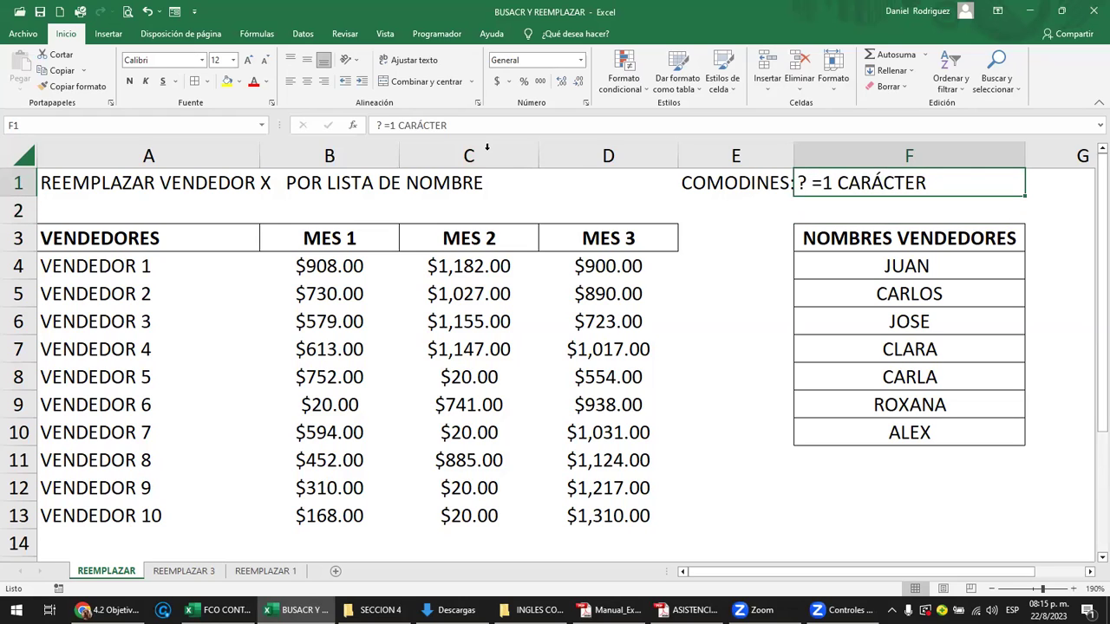
pyautogui.click(307, 83)
# - Copy F1 to F2 and edit it to read '* = VARIOS CARÁCTERS'
pyautogui.hscroll(1, 590, 155)
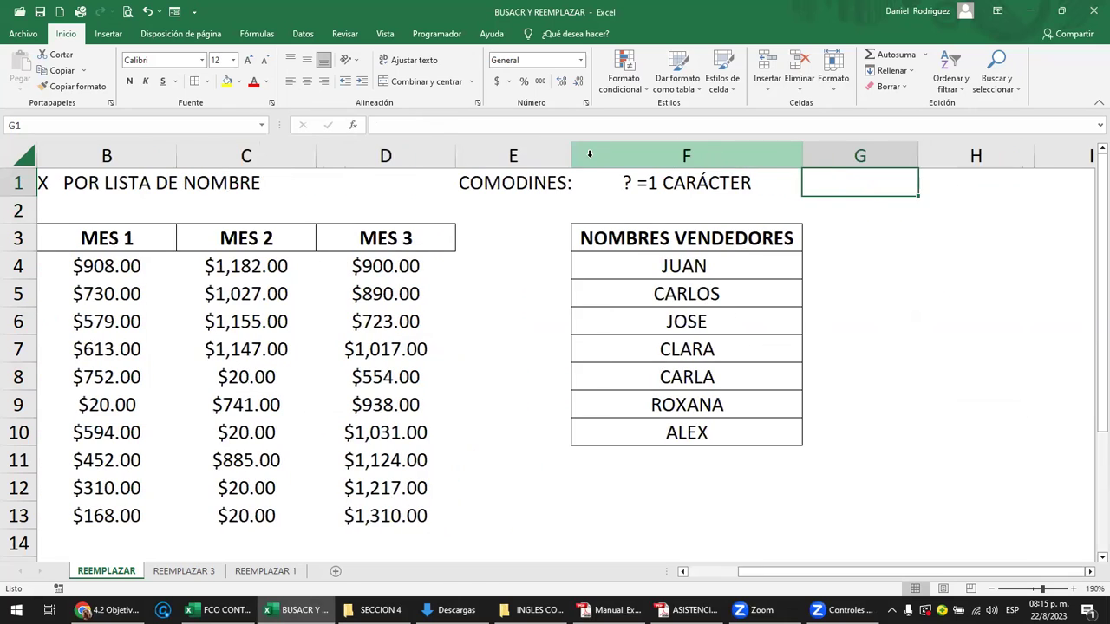
pyautogui.hotkey('ctrl', 'c')
pyautogui.press('Down')
pyautogui.hotkey('ctrl', 'v')
pyautogui.press('F2')
pyautogui.press('Left')
pyautogui.hotkey('ctrl', 'Left')
pyautogui.hotkey('ctrl', 'Left')
pyautogui.hotkey('ctrl', 'Left')
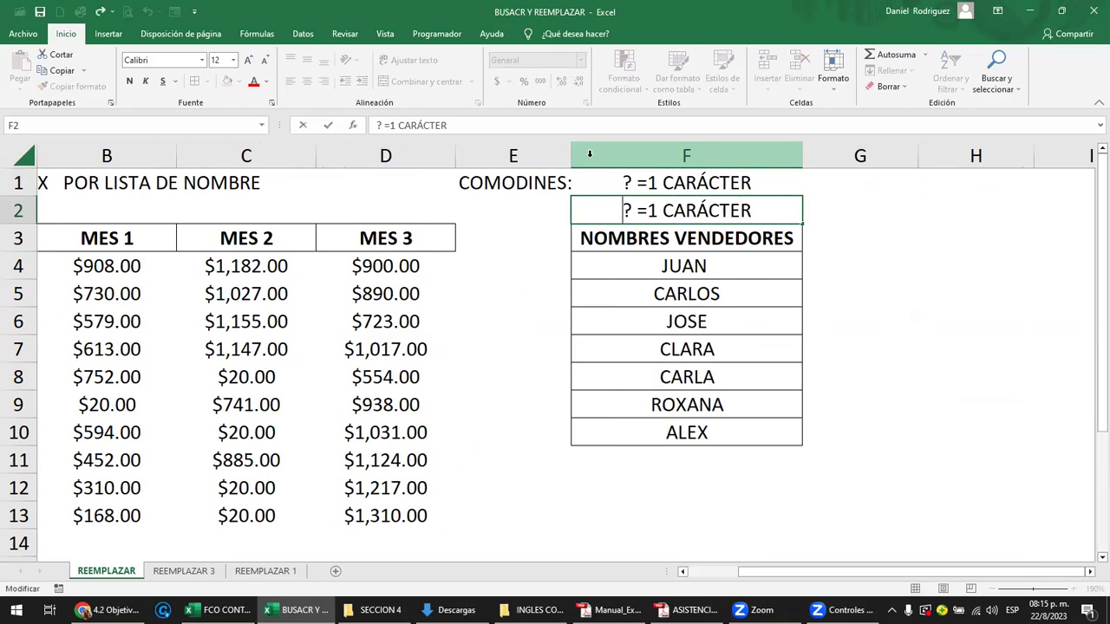
pyautogui.write('*')
pyautogui.press('Delete')
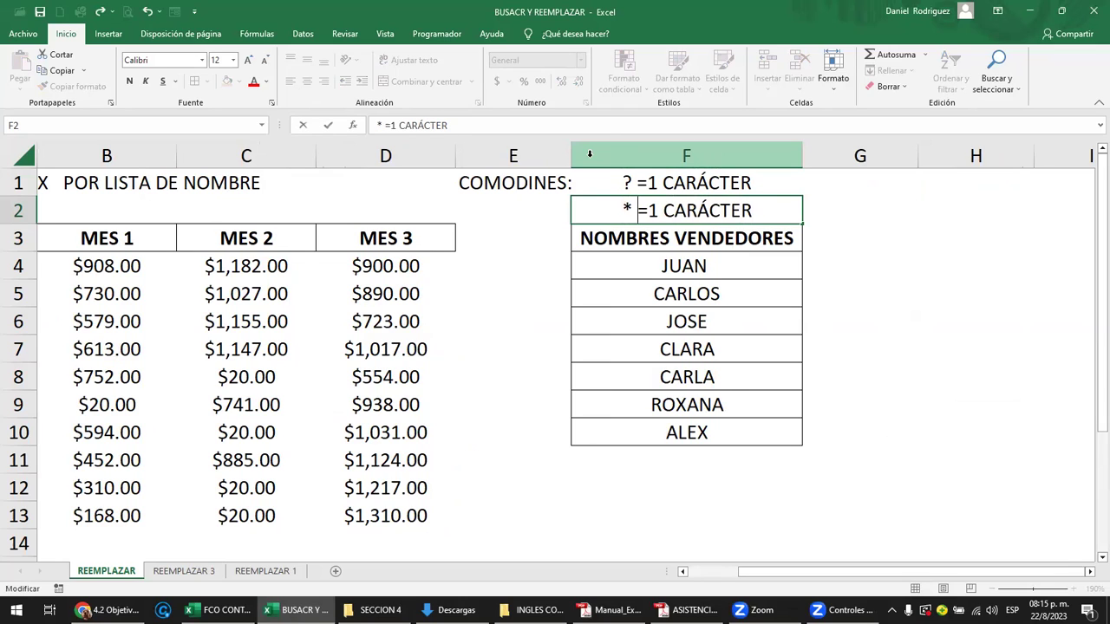
pyautogui.press('Left')
pyautogui.write('VARIOS')
pyautogui.press('Delete')
pyautogui.press('Delete')
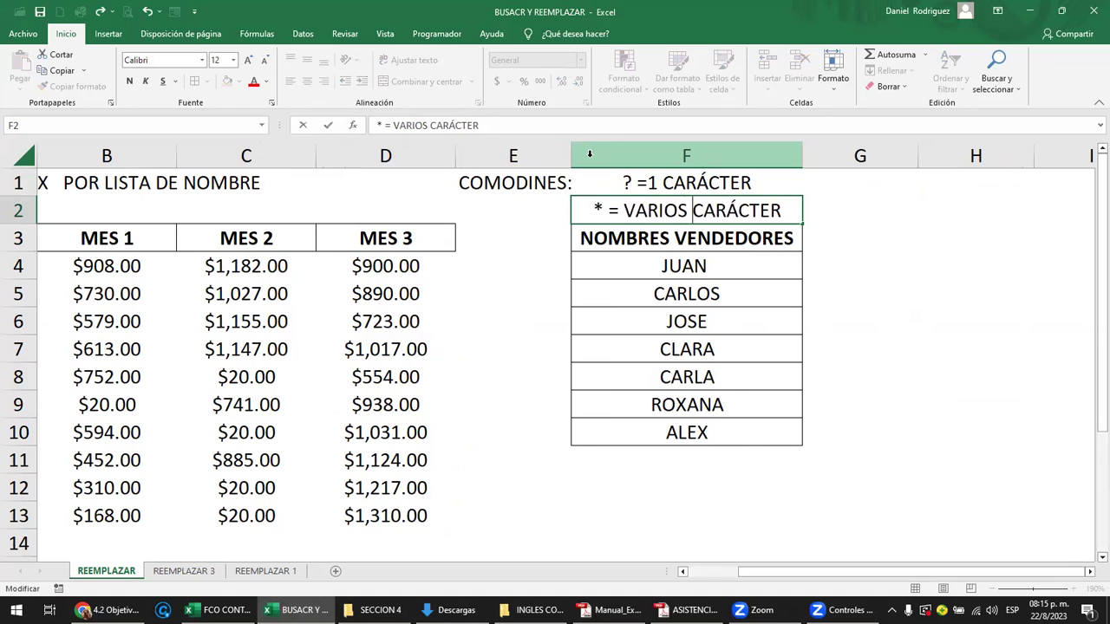
pyautogui.write('S')
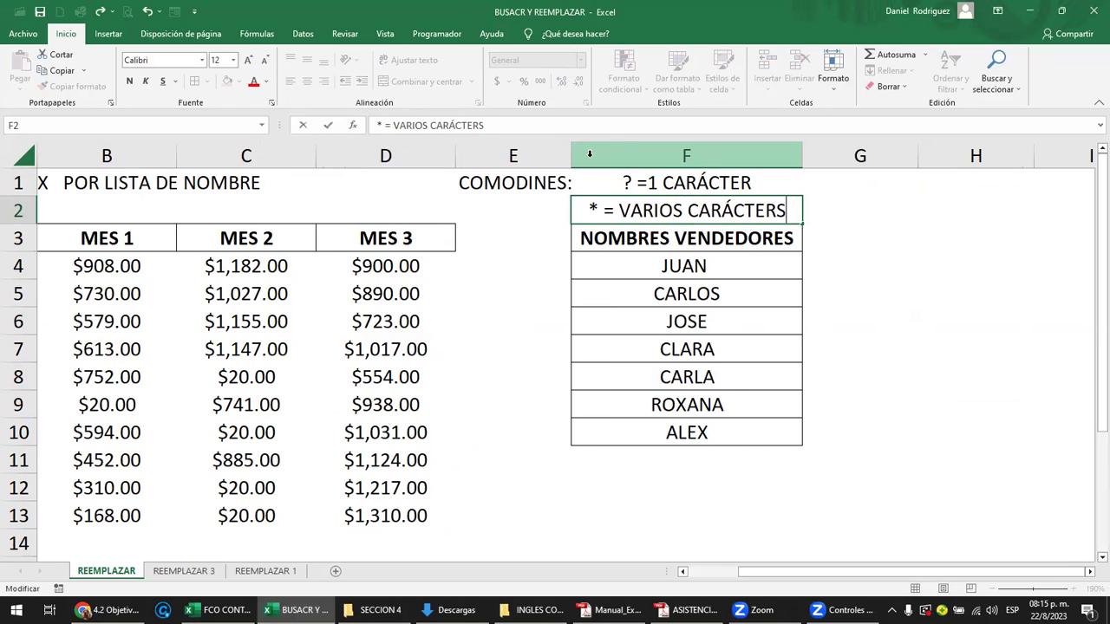
pyautogui.press('Return')
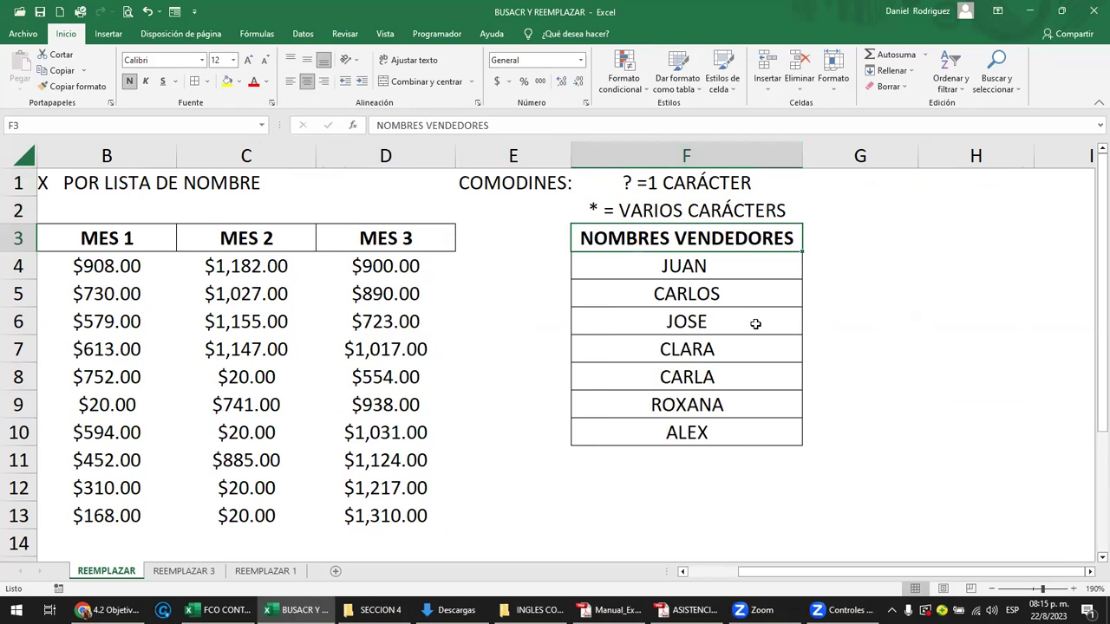
pyautogui.click(672, 183)
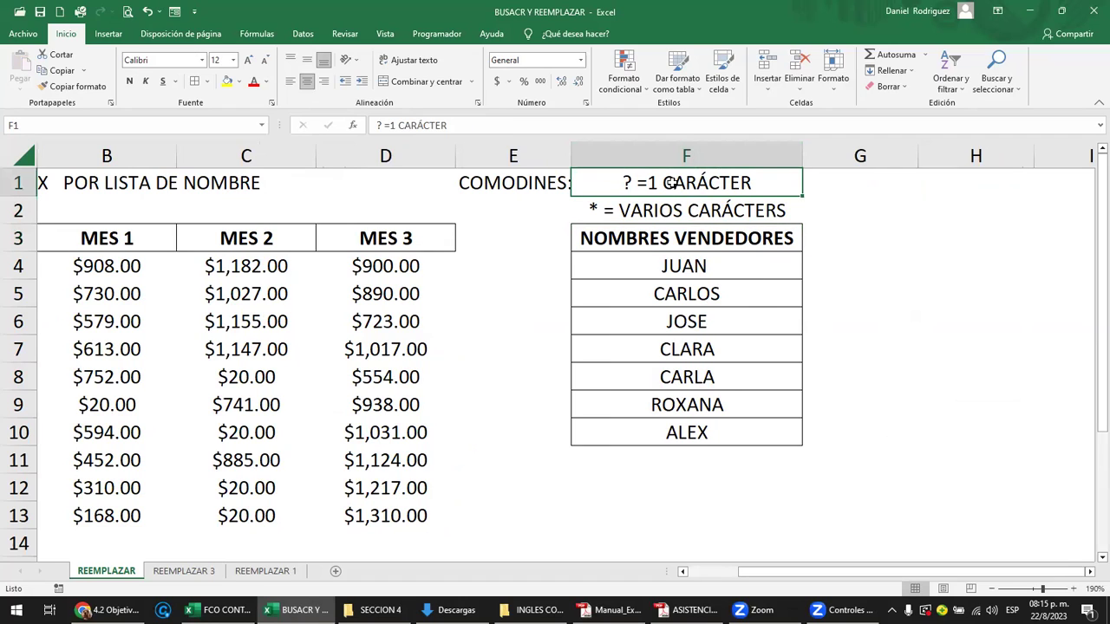
pyautogui.click(920, 191)
# - Insert a blank row at row 3, moving the MES and NOMBRES VENDEDORES headers to row 4
pyautogui.press('Down')
pyautogui.press('Down')
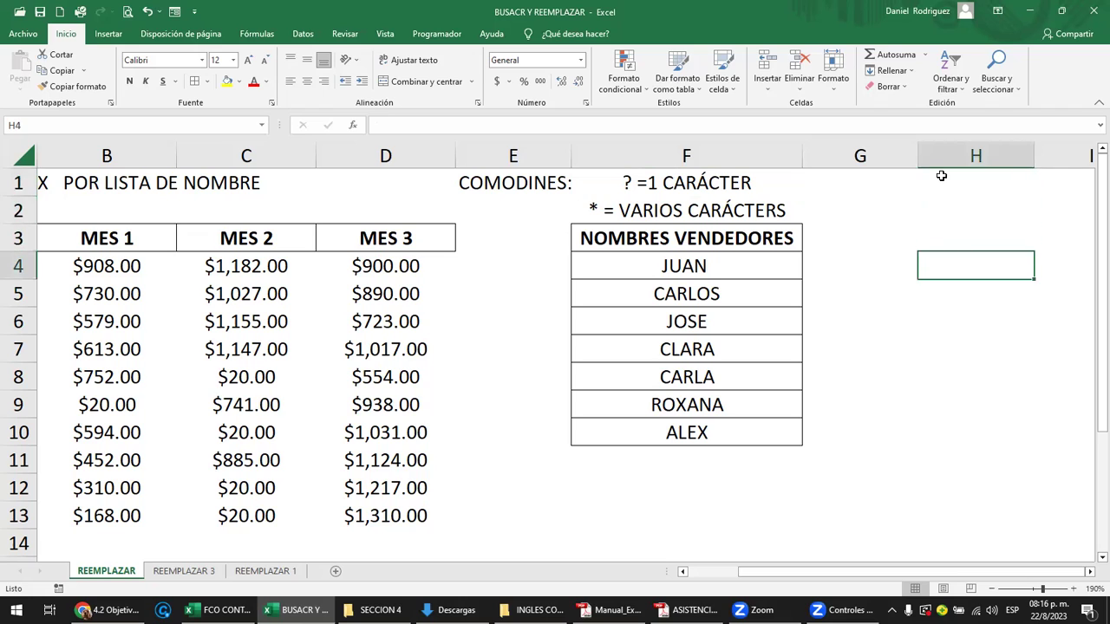
pyautogui.press('Left')
pyautogui.press('Down')
pyautogui.press('Up')
pyautogui.press('Left')
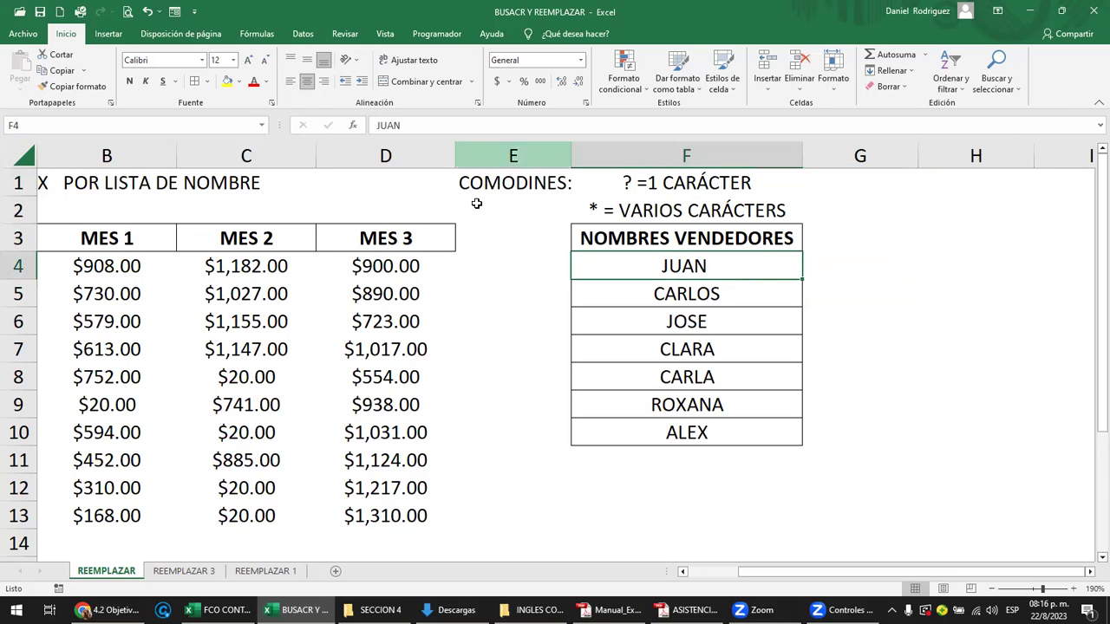
pyautogui.click(12, 239)
pyautogui.rightClick(12, 241)
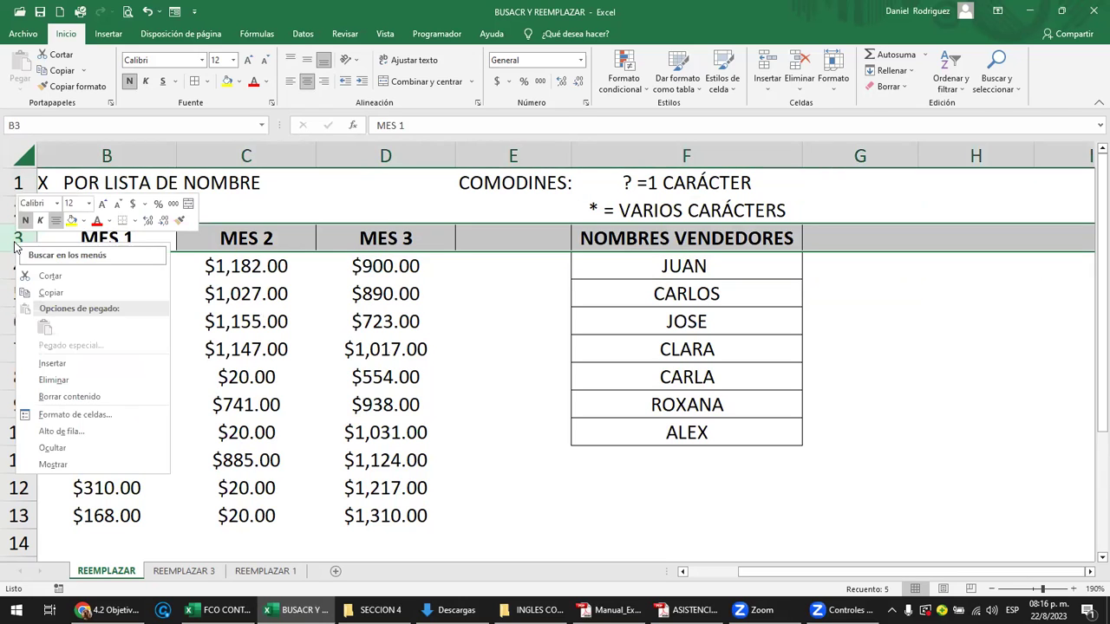
pyautogui.click(62, 364)
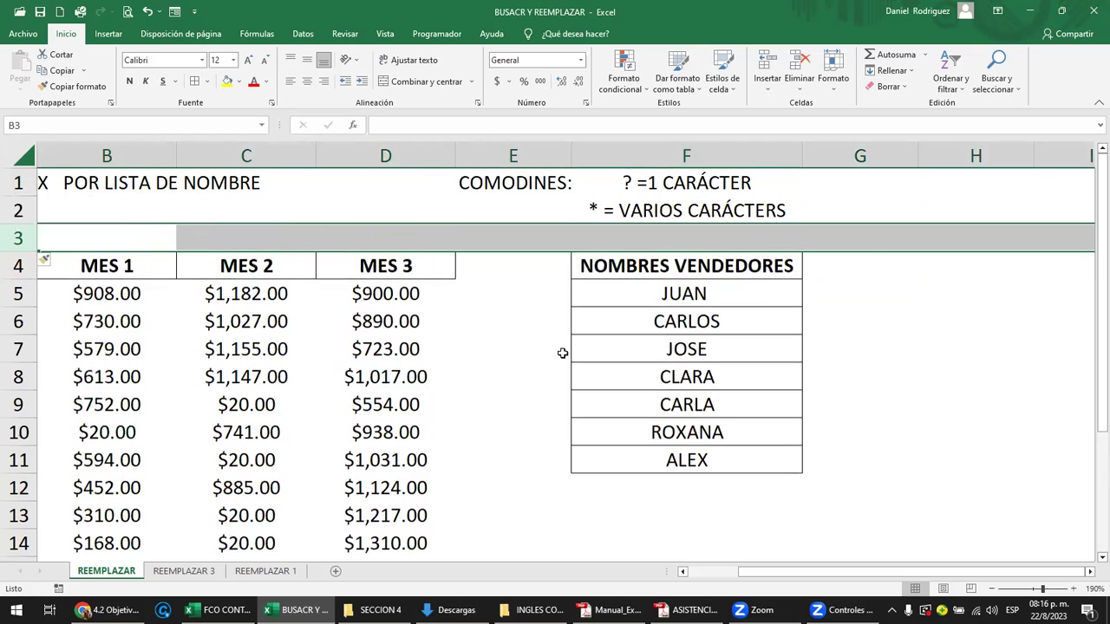
pyautogui.click(698, 299)
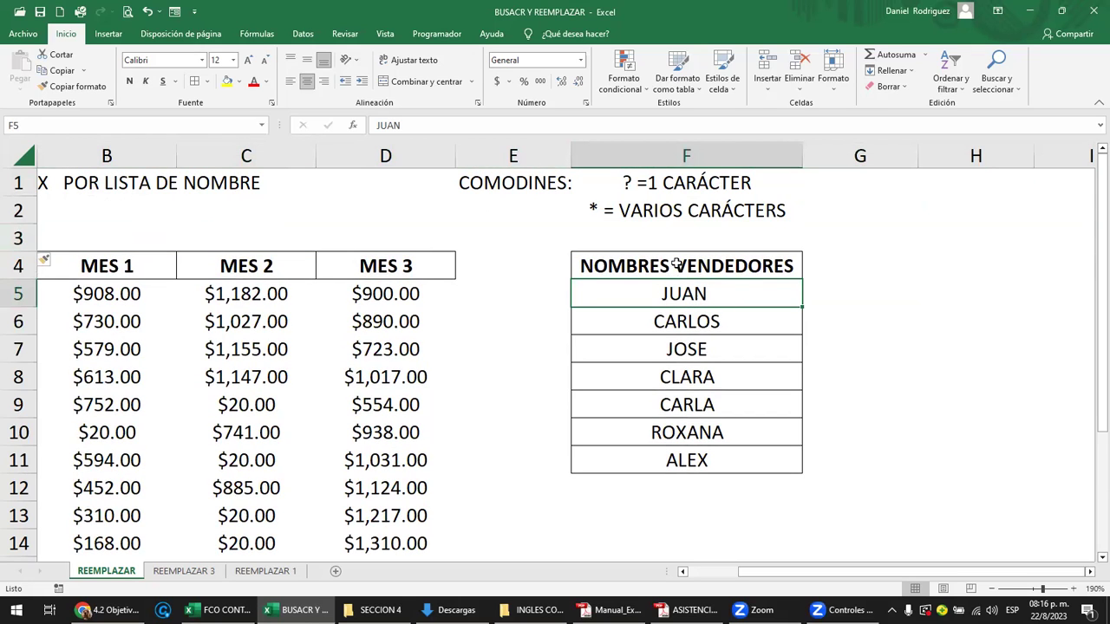
pyautogui.click(854, 300)
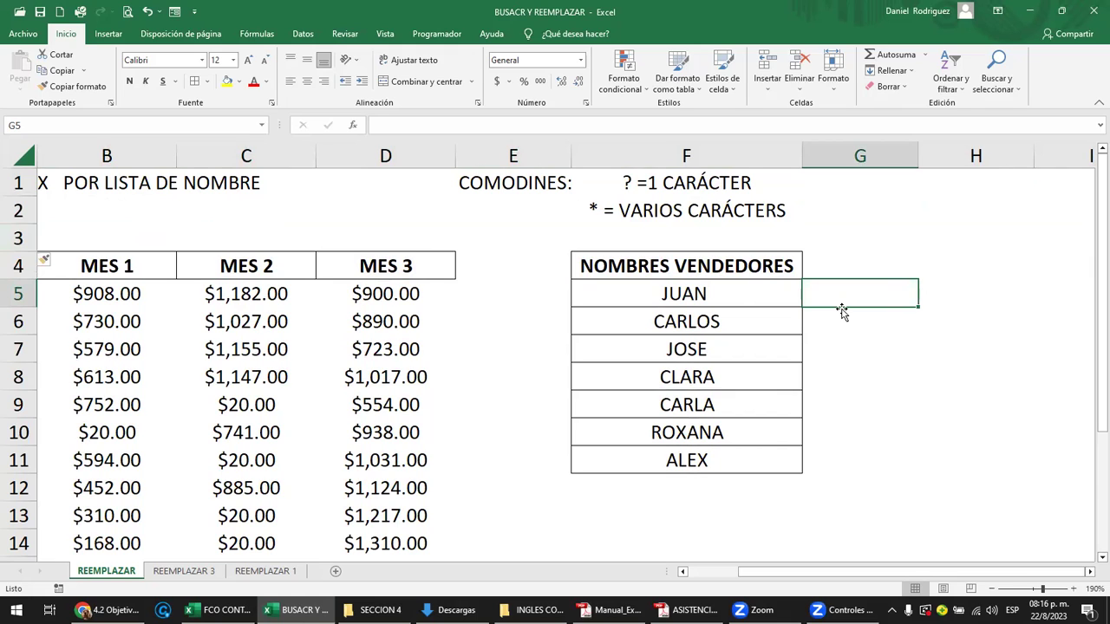
# - Enter the pattern JU?N in G5 beside JUAN
pyautogui.write('=')
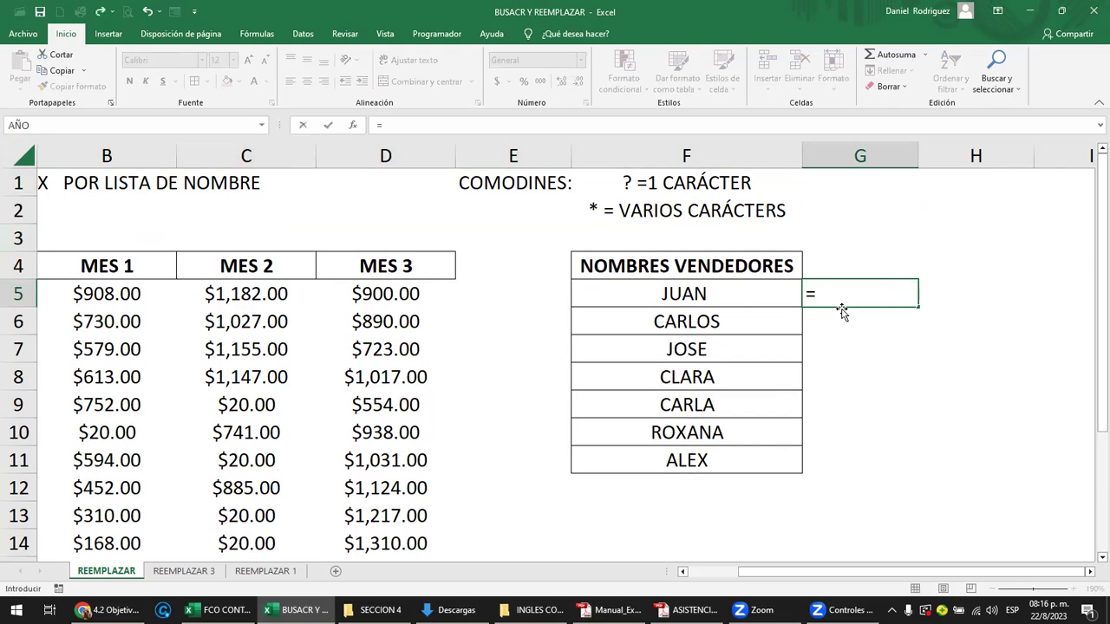
pyautogui.press('Escape')
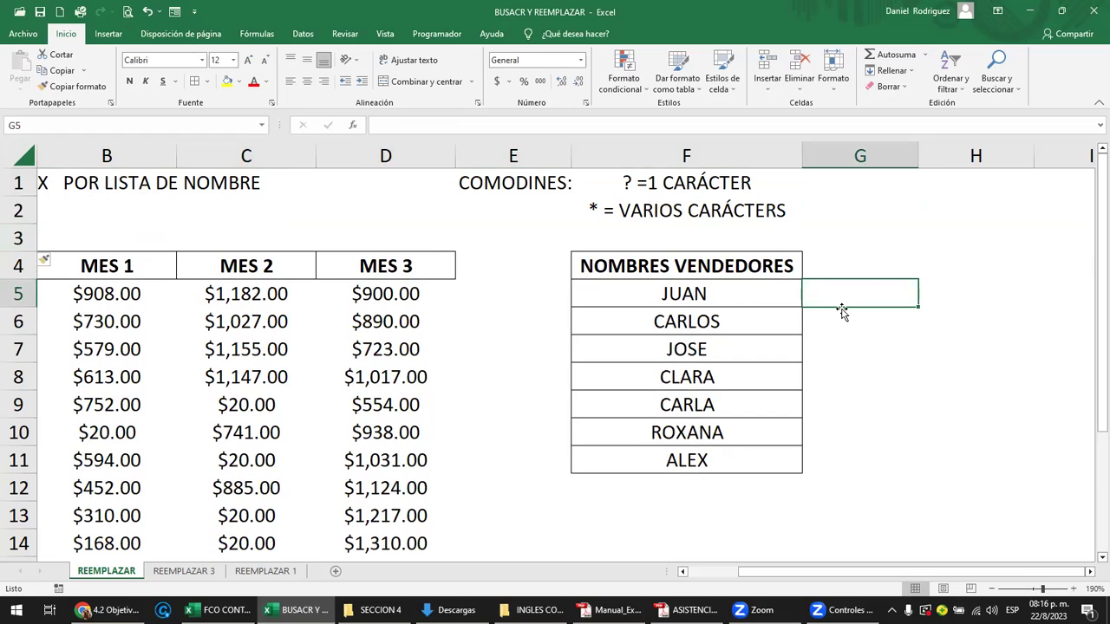
pyautogui.write('J')
pyautogui.write('UAN')
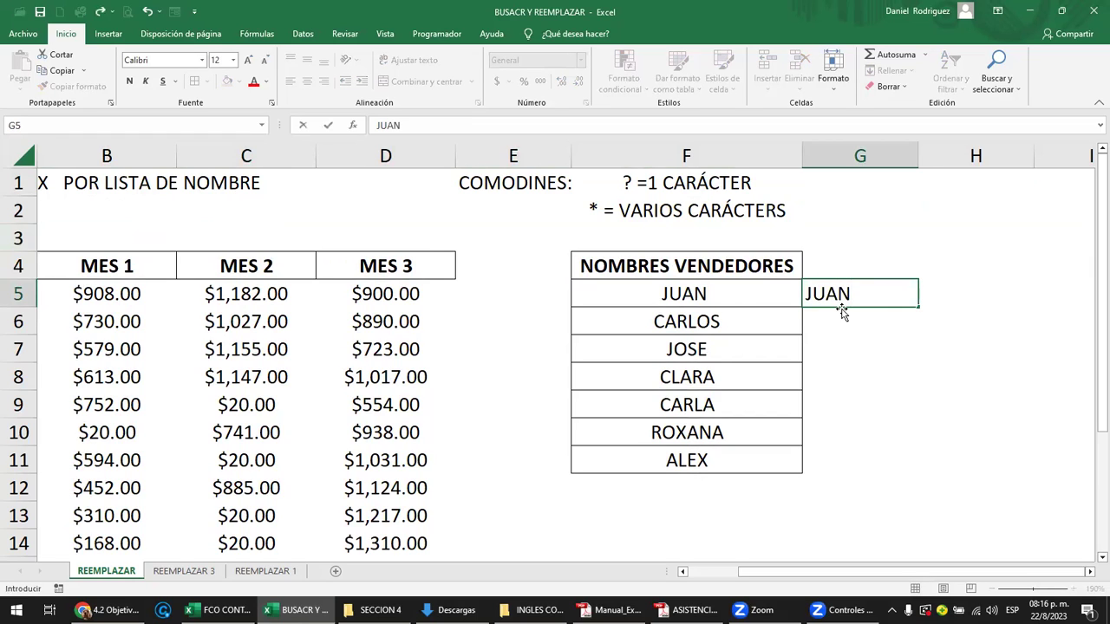
pyautogui.press('BackSpace')
pyautogui.press('BackSpace')
pyautogui.write('?')
pyautogui.write('N')
pyautogui.press('Return')
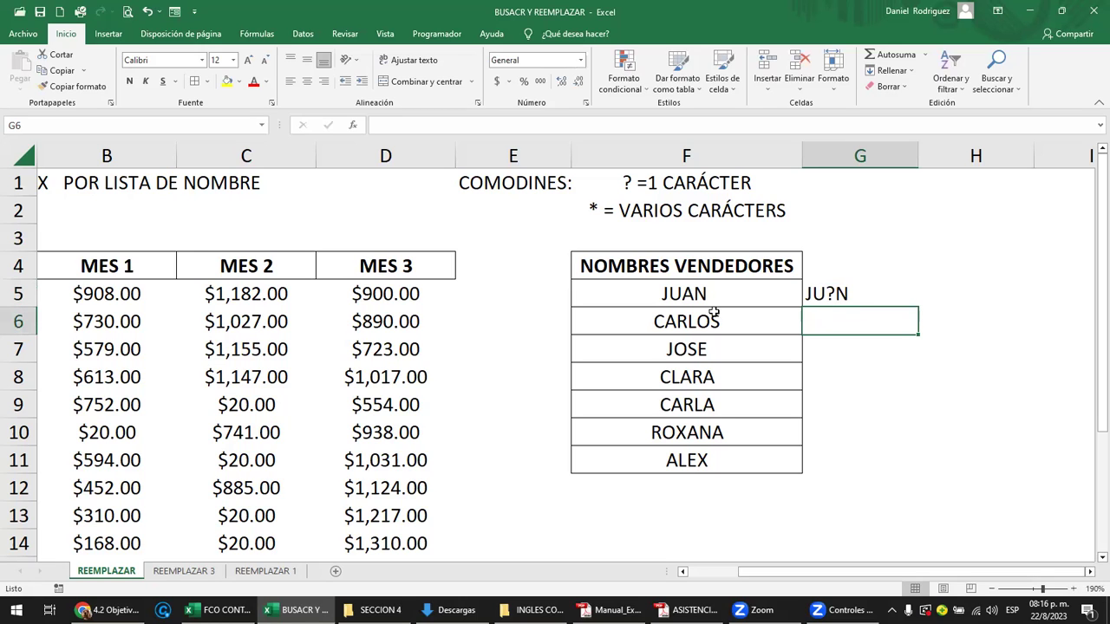
pyautogui.click(820, 294)
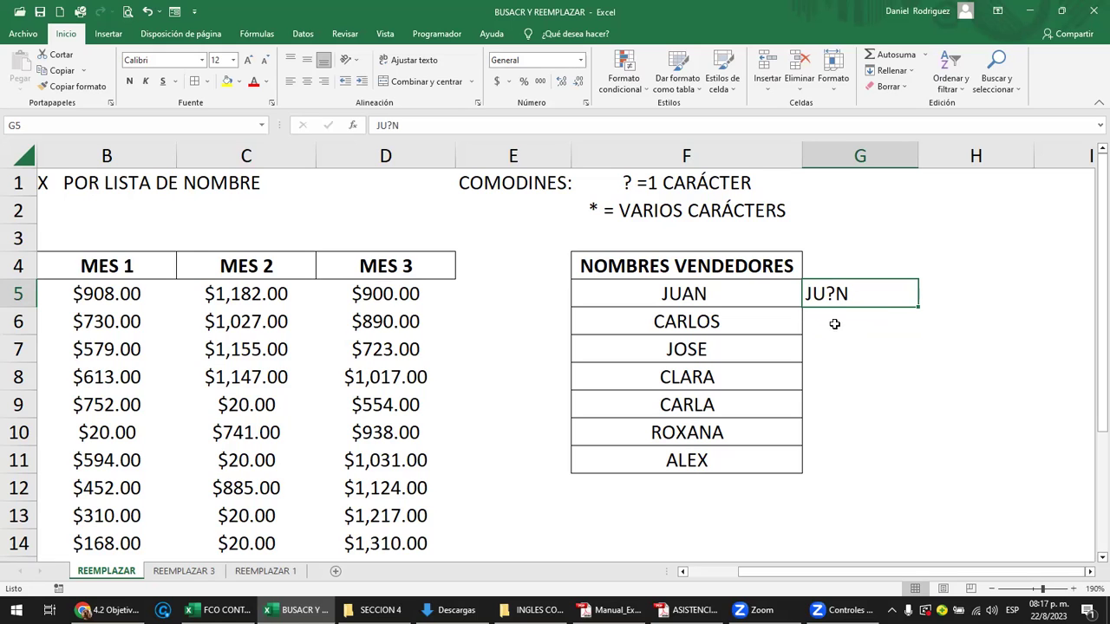
# - Enter the pattern ?ARLOS in G6 beside CARLOS
pyautogui.click(835, 322)
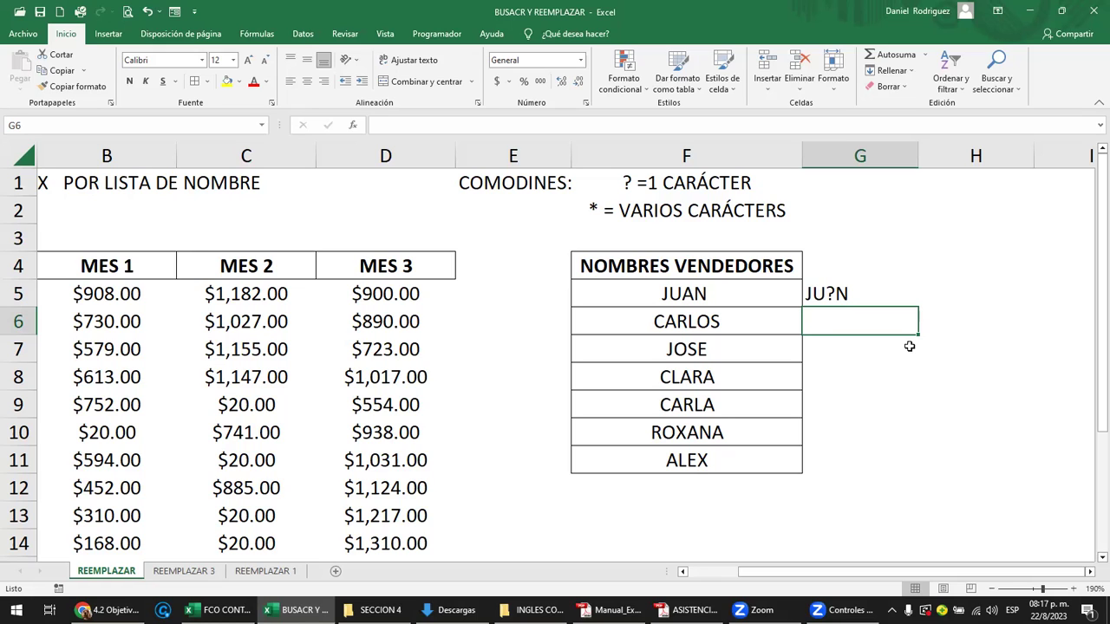
pyautogui.write('ARLOS')
pyautogui.press('F2')
pyautogui.press('Left')
pyautogui.press('Left')
pyautogui.press('Left')
pyautogui.press('Left')
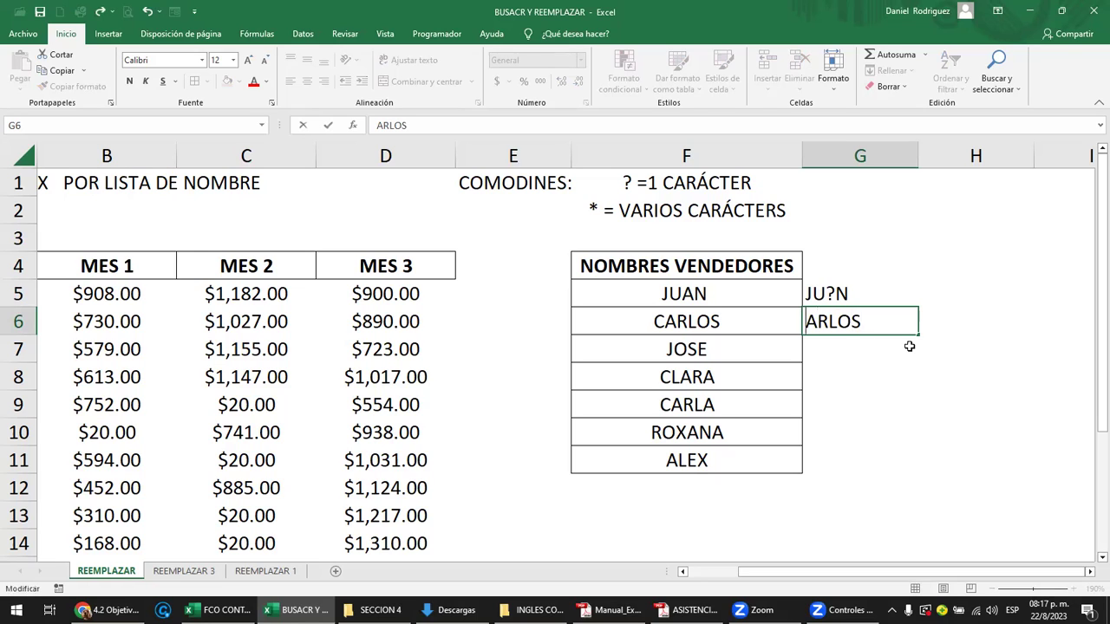
pyautogui.write('?')
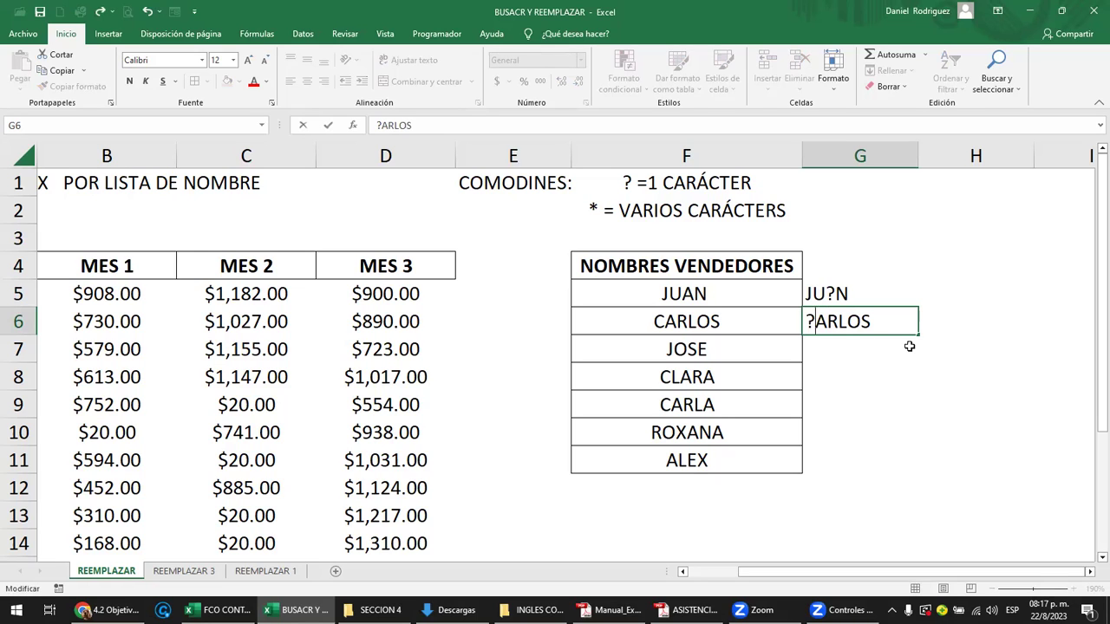
pyautogui.press('Return')
pyautogui.press('Up')
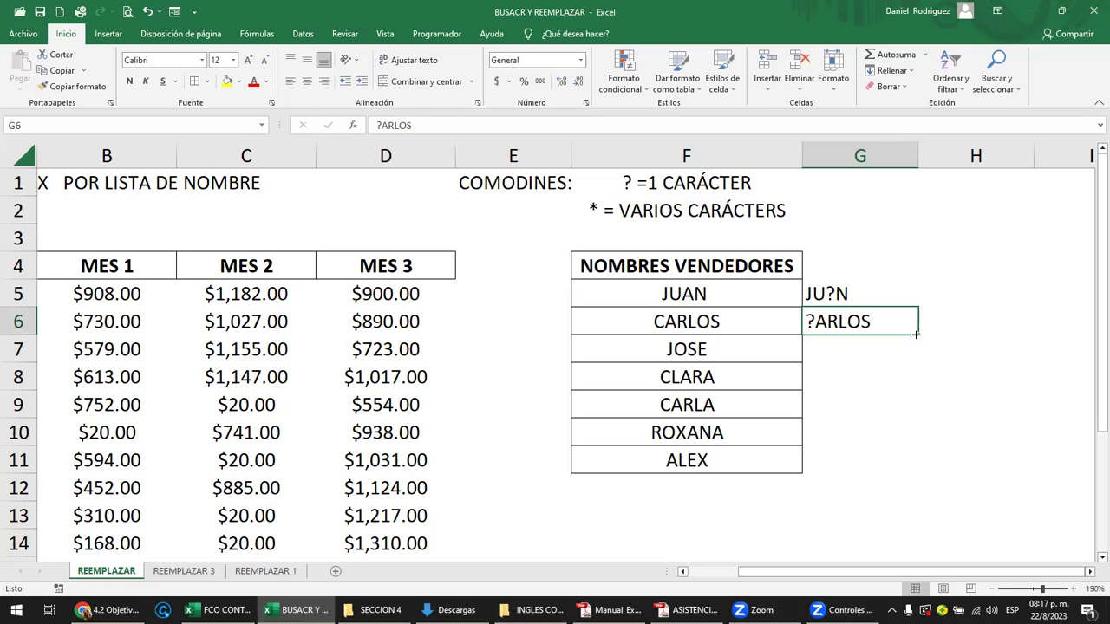
# - Extend the CARLOS vendor name with '/ KARLOS' and then '/ QARLOS'
pyautogui.doubleClick(696, 320)
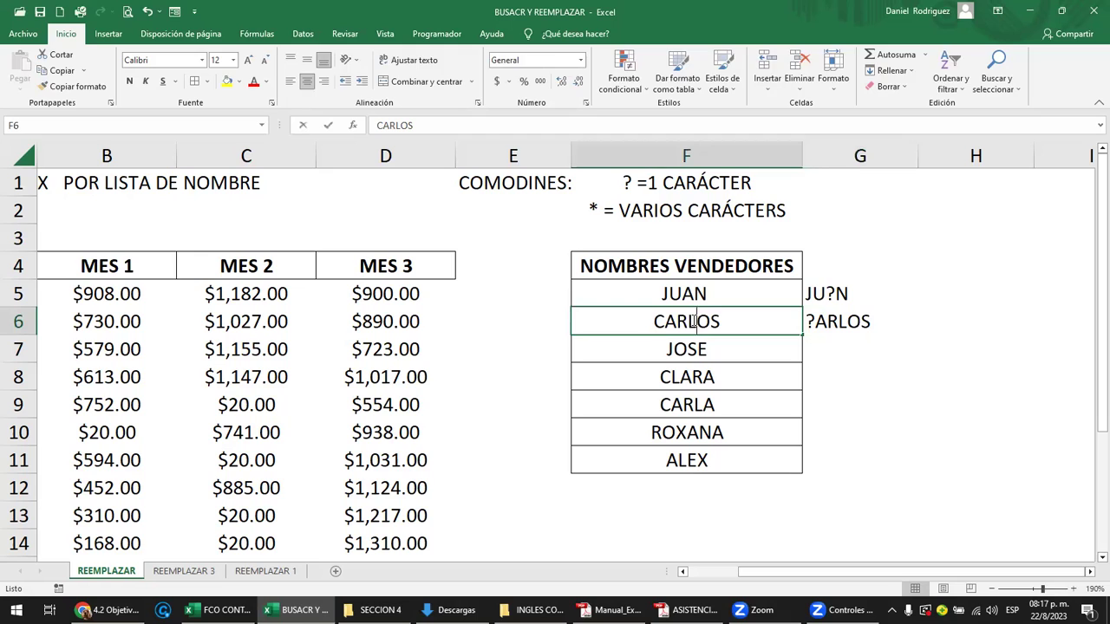
pyautogui.press('End')
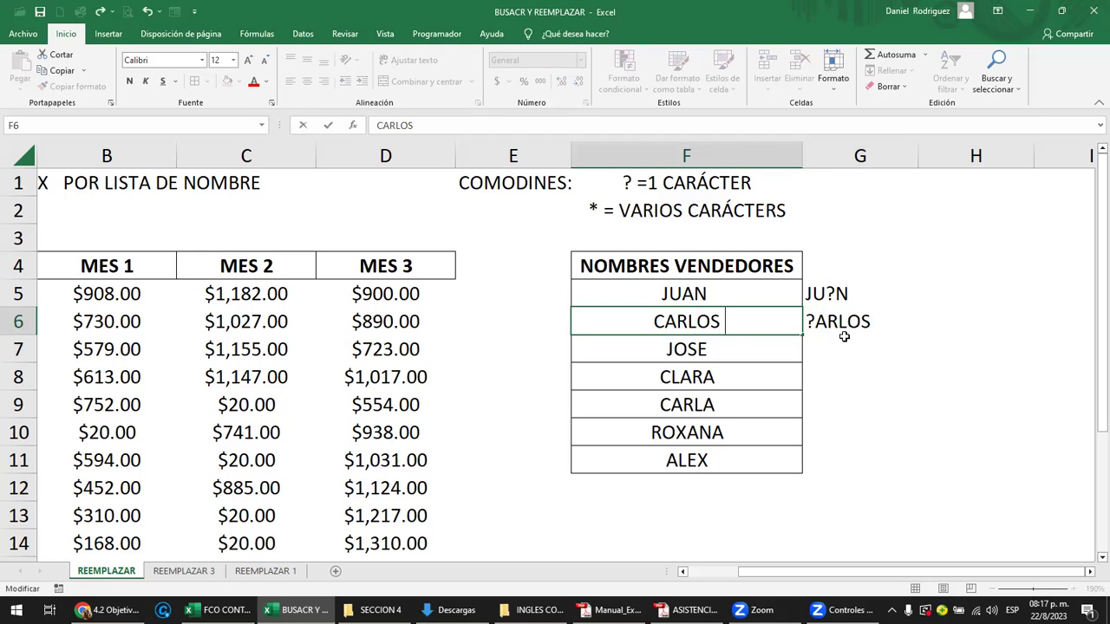
pyautogui.write('/')
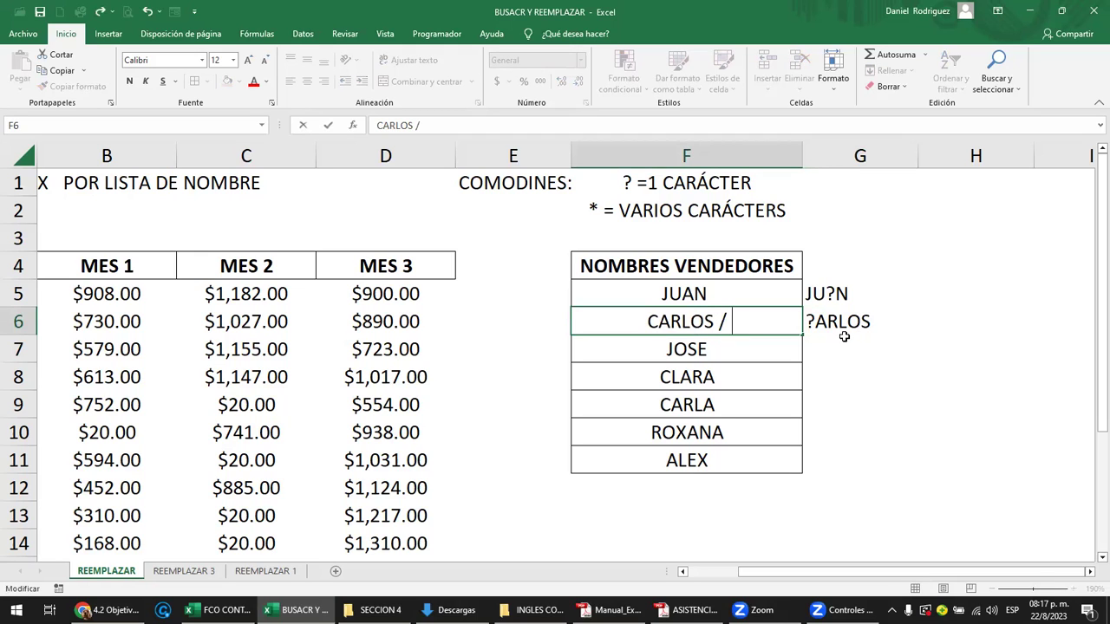
pyautogui.write(' KAR')
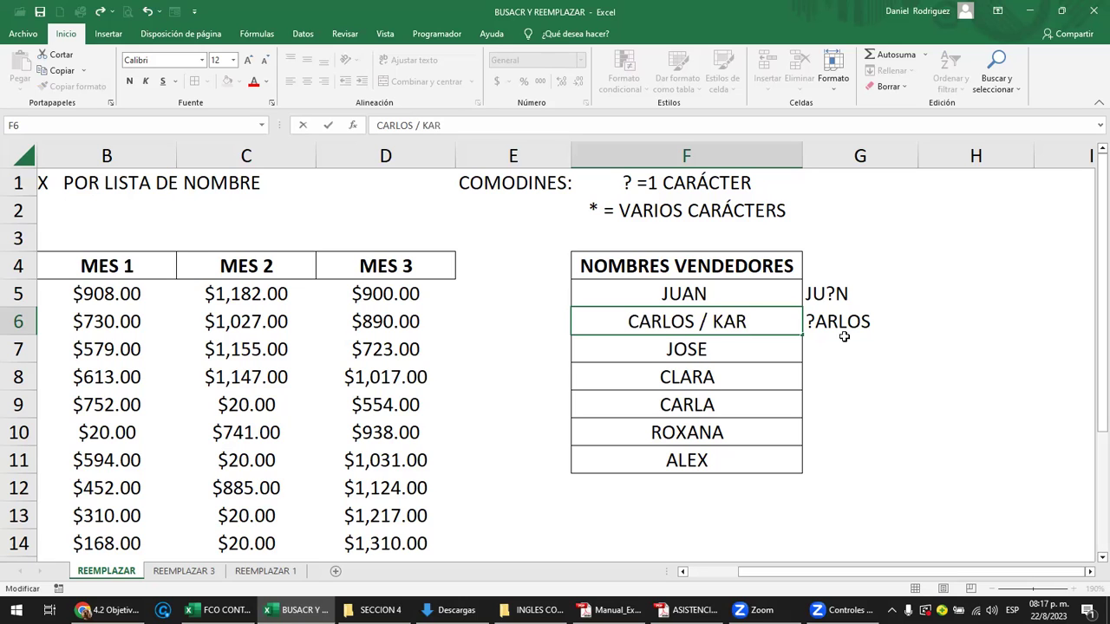
pyautogui.write('LOS')
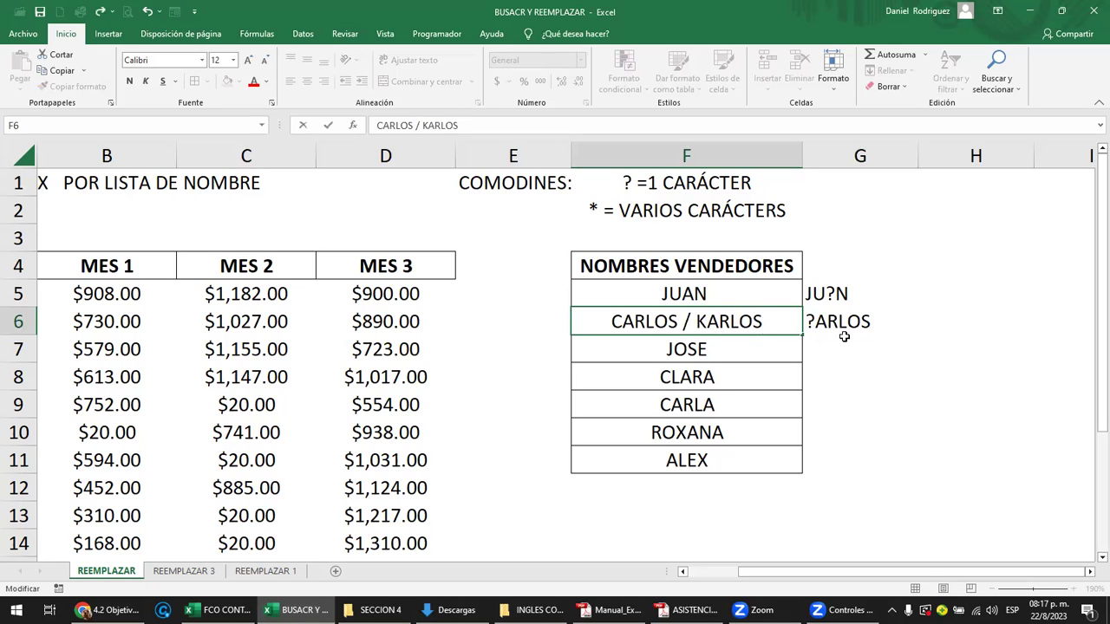
pyautogui.hotkey('ctrl', 'Return')
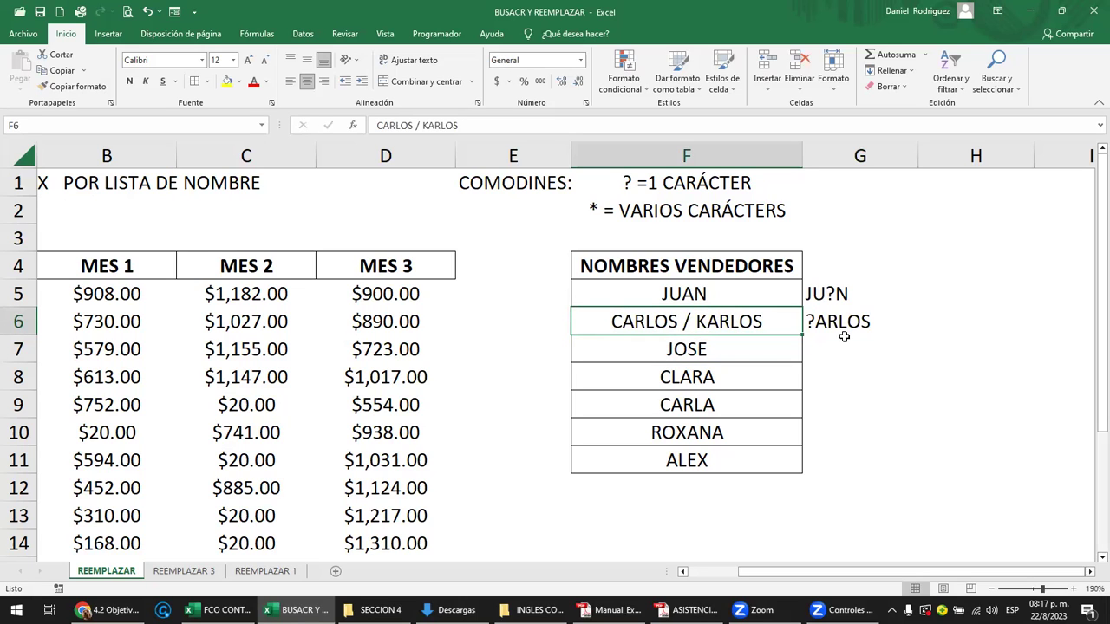
pyautogui.press('F2')
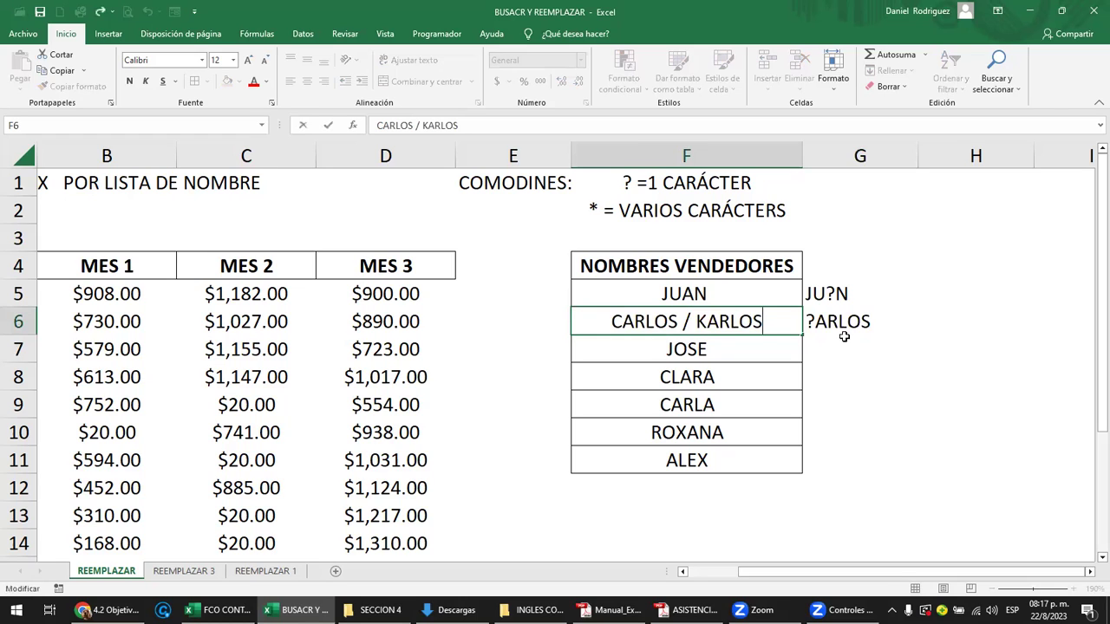
pyautogui.write('/ ')
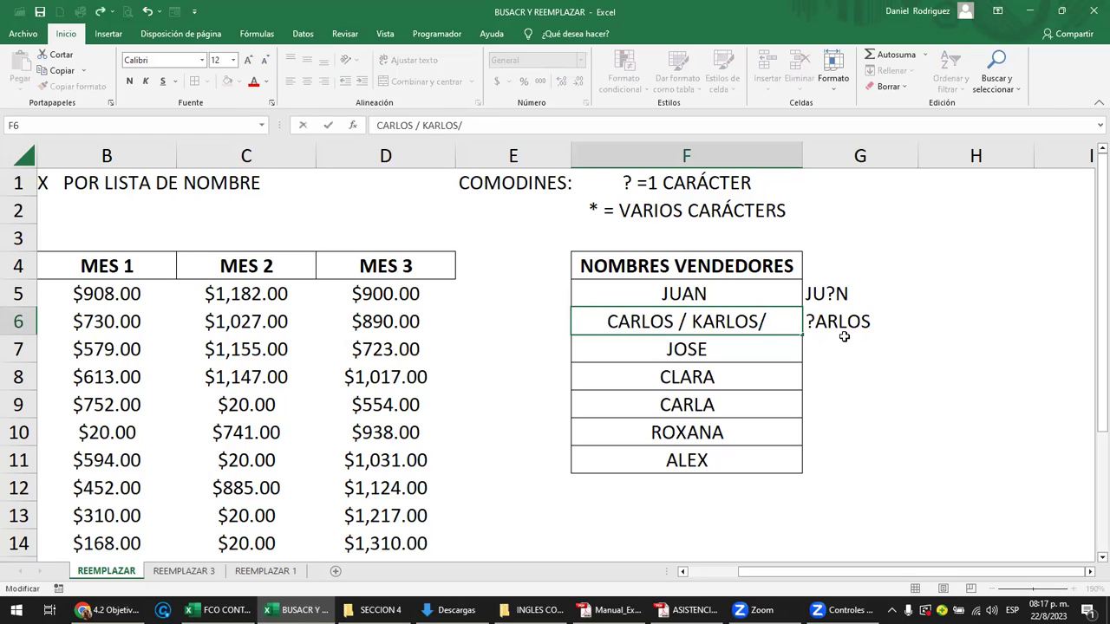
pyautogui.write('QARLOS')
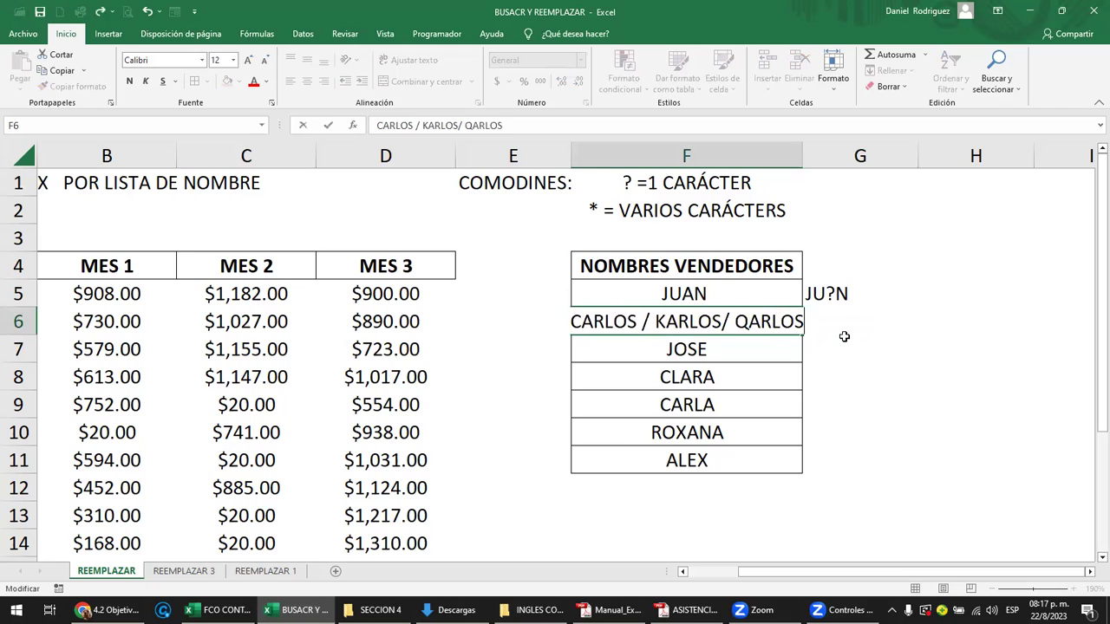
pyautogui.hotkey('ctrl', 'Return')
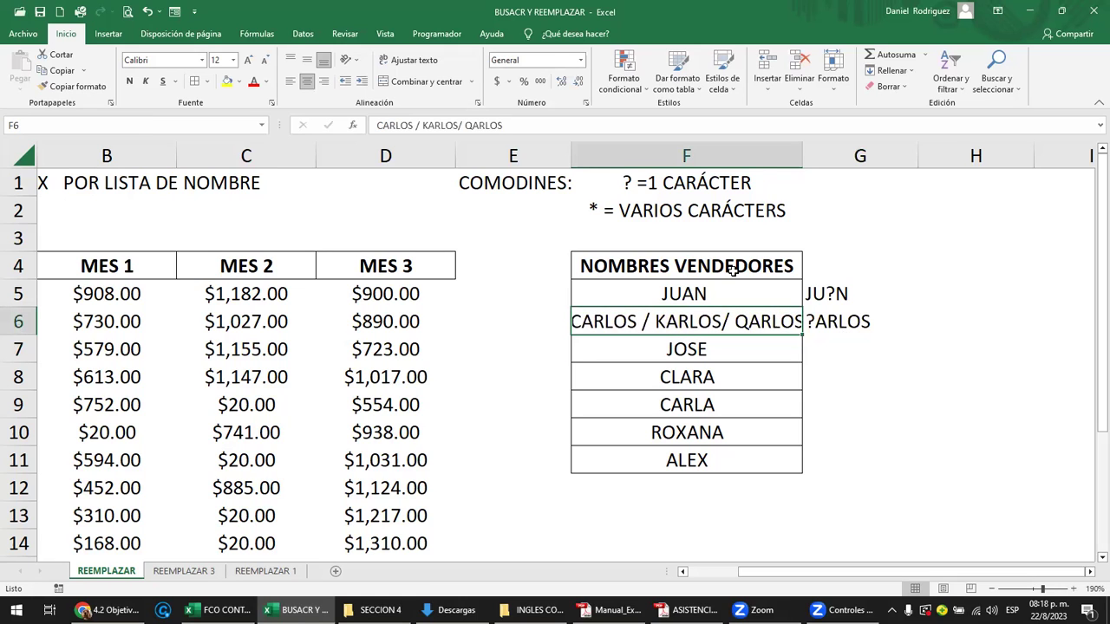
# - Widen column F, trim the name back to CARLOS / KARLOS, and centre column G's patterns
pyautogui.moveTo(805, 158); pyautogui.dragTo(835, 159)
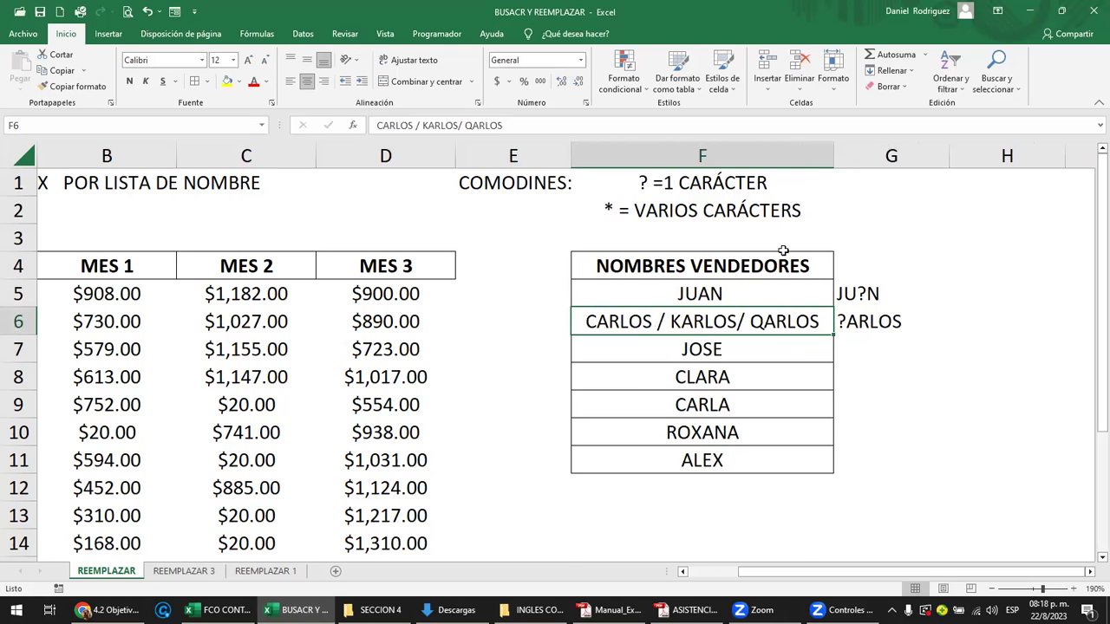
pyautogui.doubleClick(848, 325)
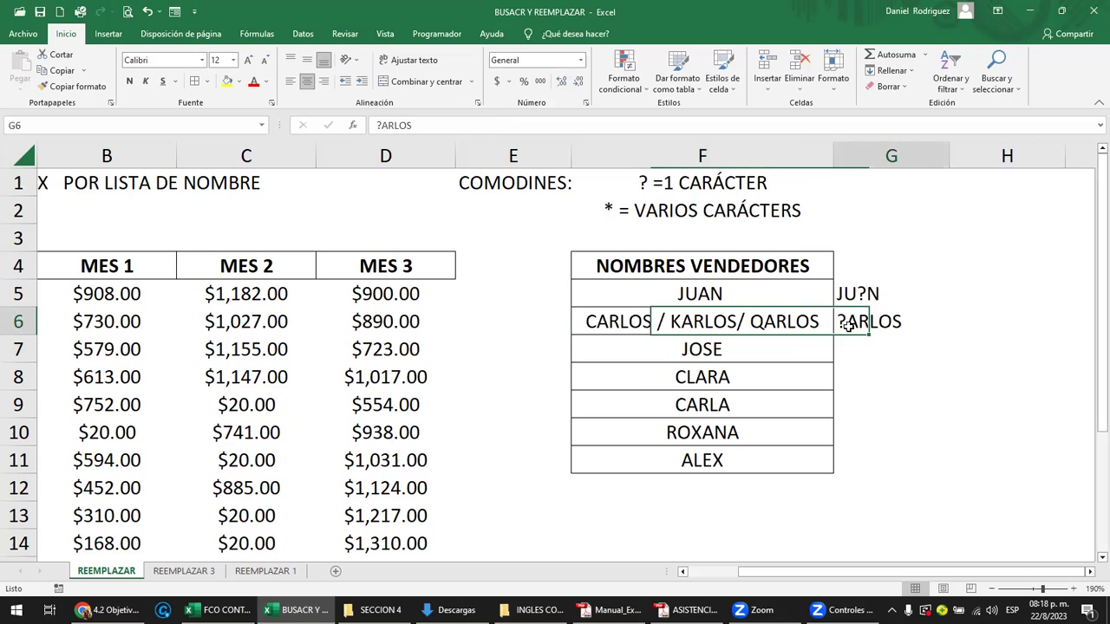
pyautogui.moveTo(849, 324); pyautogui.dragTo(903, 324)
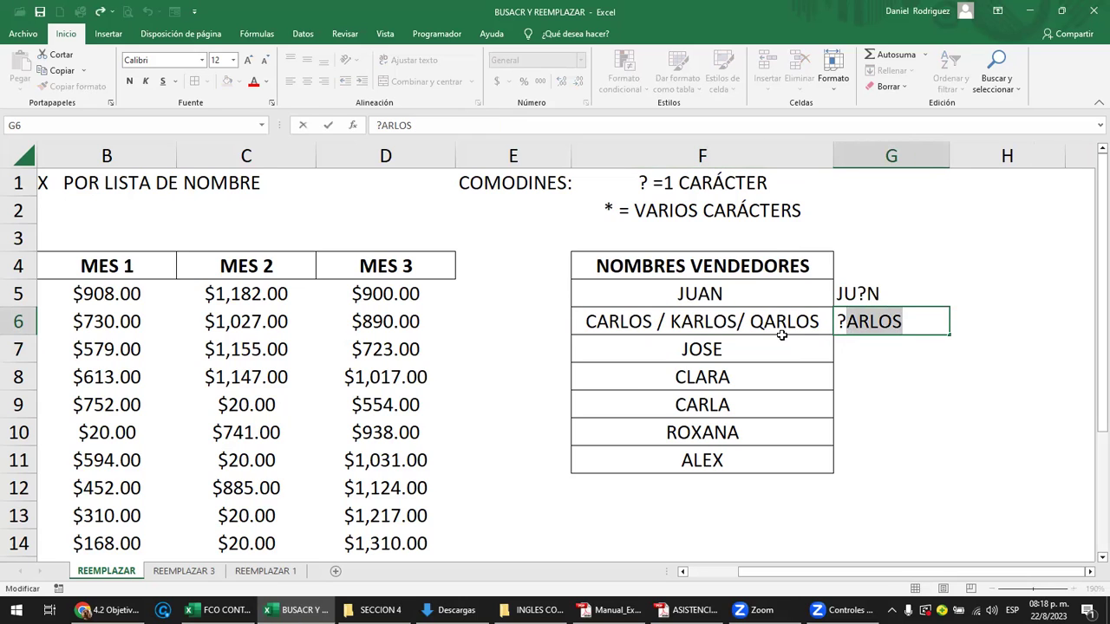
pyautogui.click(753, 328)
pyautogui.press('F2')
pyautogui.press('BackSpace')
pyautogui.press('BackSpace')
pyautogui.press('BackSpace')
pyautogui.press('BackSpace')
pyautogui.press('BackSpace')
pyautogui.press('BackSpace')
pyautogui.press('BackSpace')
pyautogui.press('BackSpace')
pyautogui.press('Return')
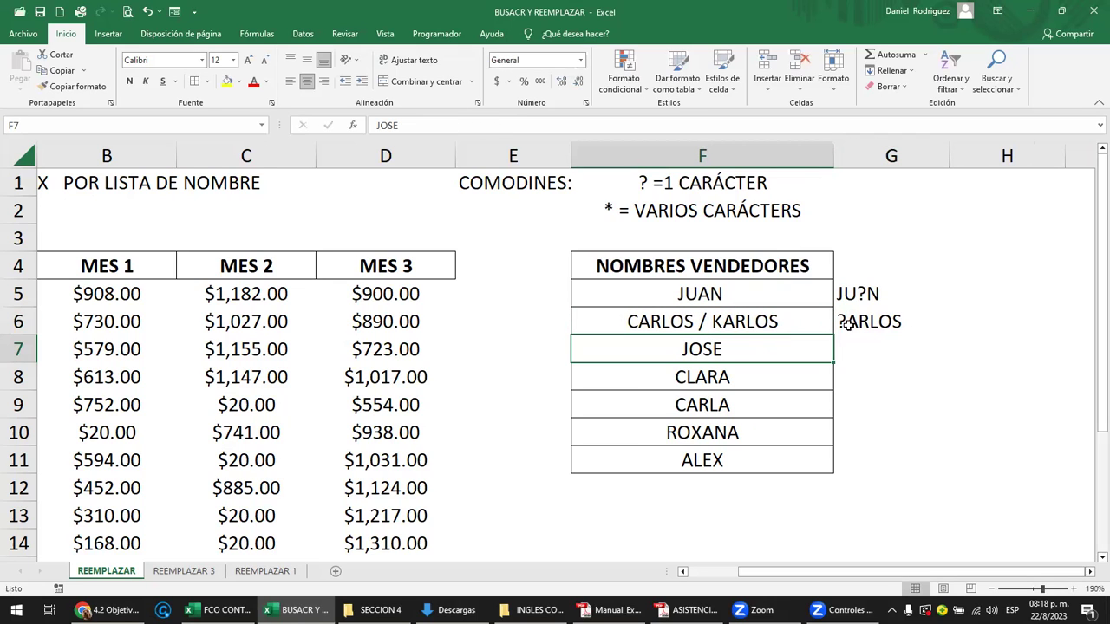
pyautogui.click(891, 157)
pyautogui.click(307, 81)
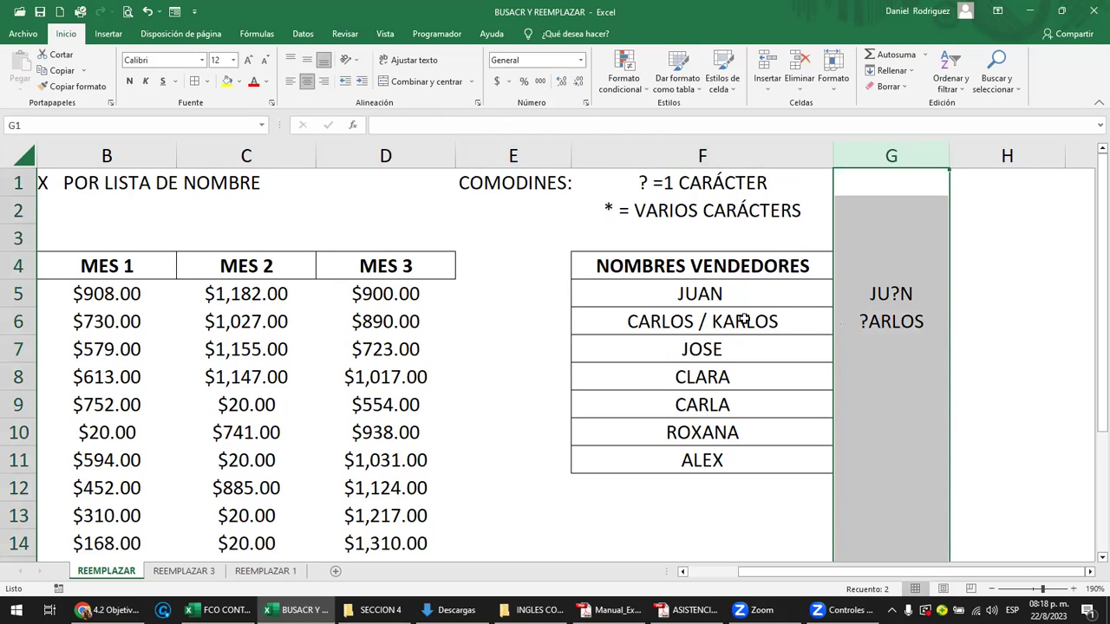
# - Append '/ JOSÉ' to the JOSE name in F7 so it reads JOSE / JOSÉ
pyautogui.click(875, 352)
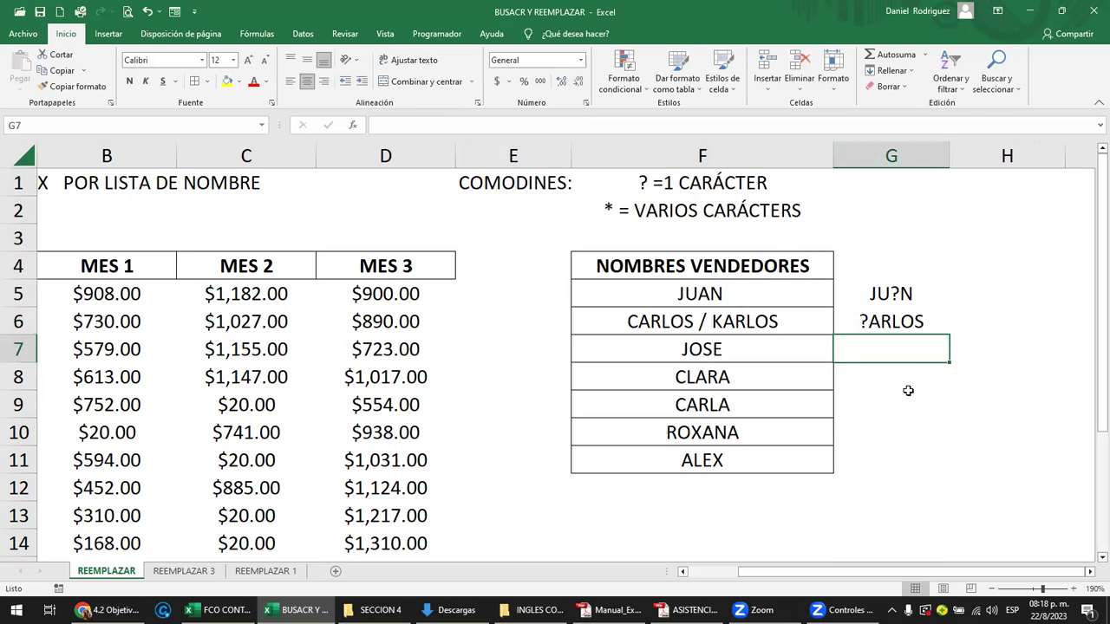
pyautogui.doubleClick(710, 349)
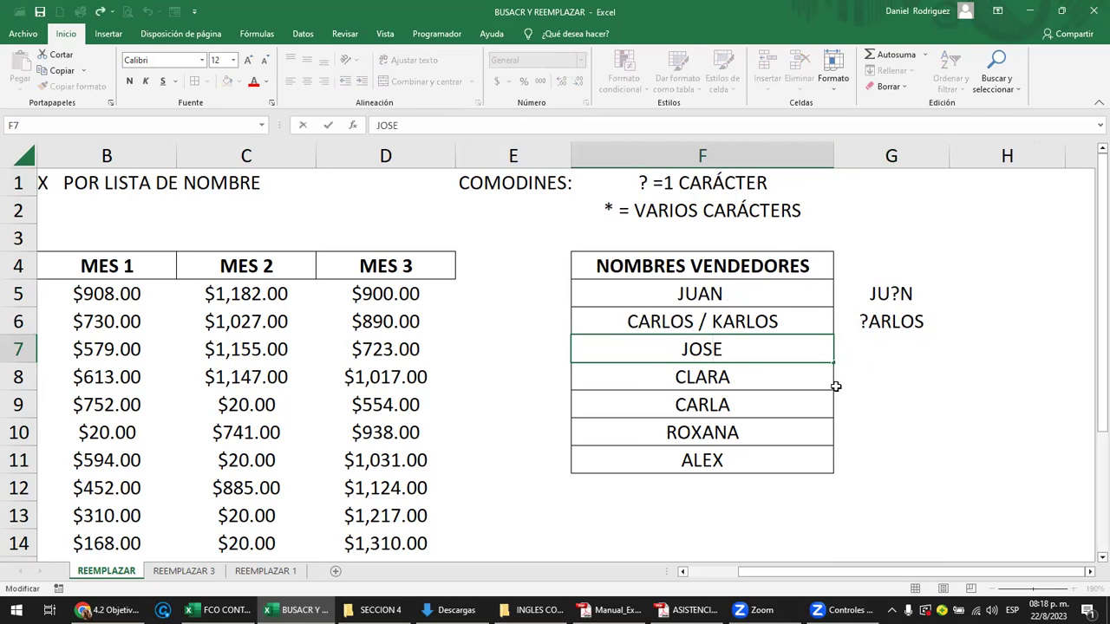
pyautogui.press('Right')
pyautogui.write('/ ')
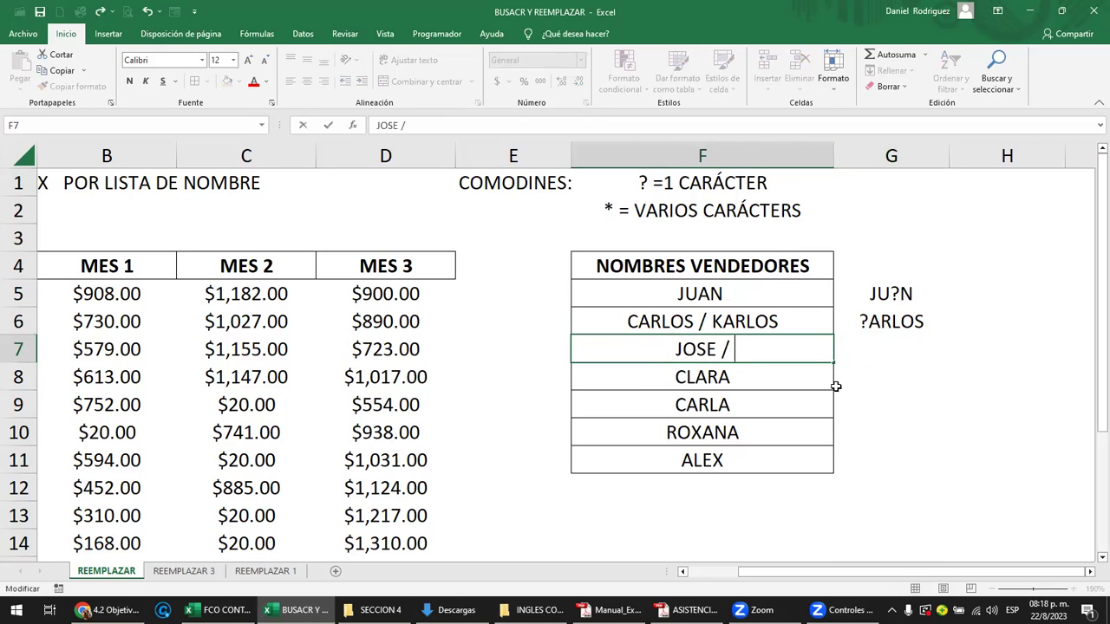
pyautogui.write('JO')
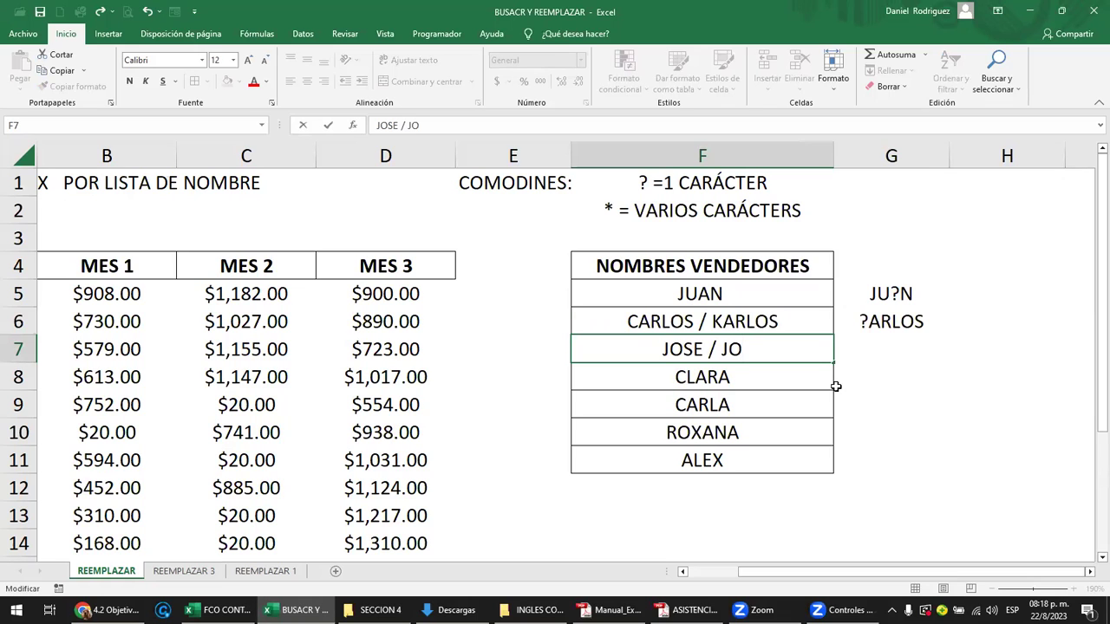
pyautogui.write('SÉ')
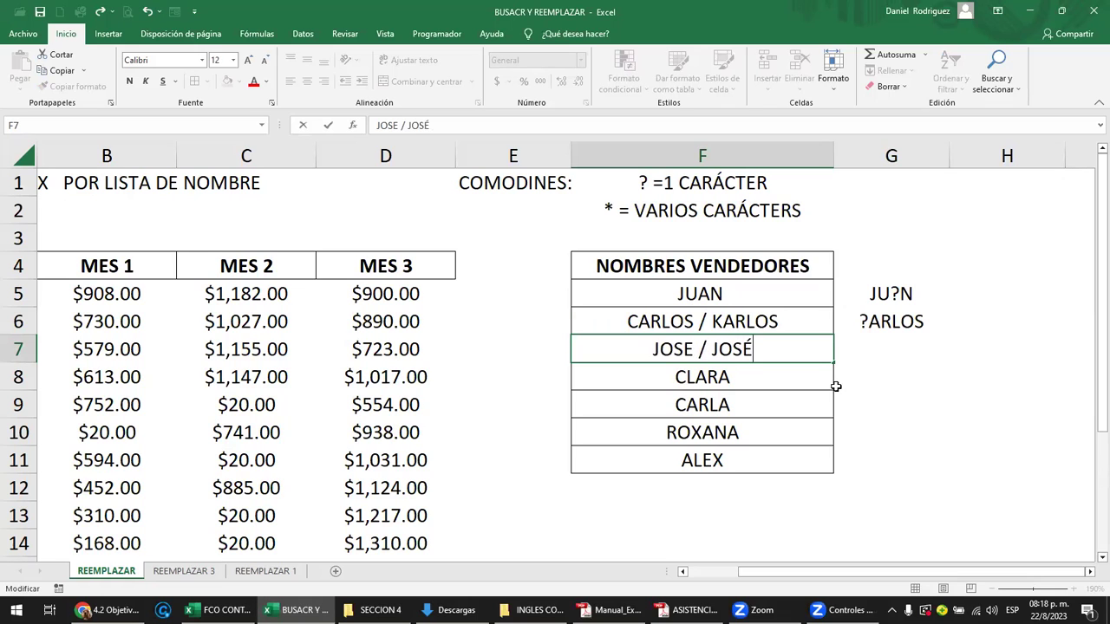
pyautogui.press('Return')
pyautogui.press('Up')
pyautogui.press('Right')
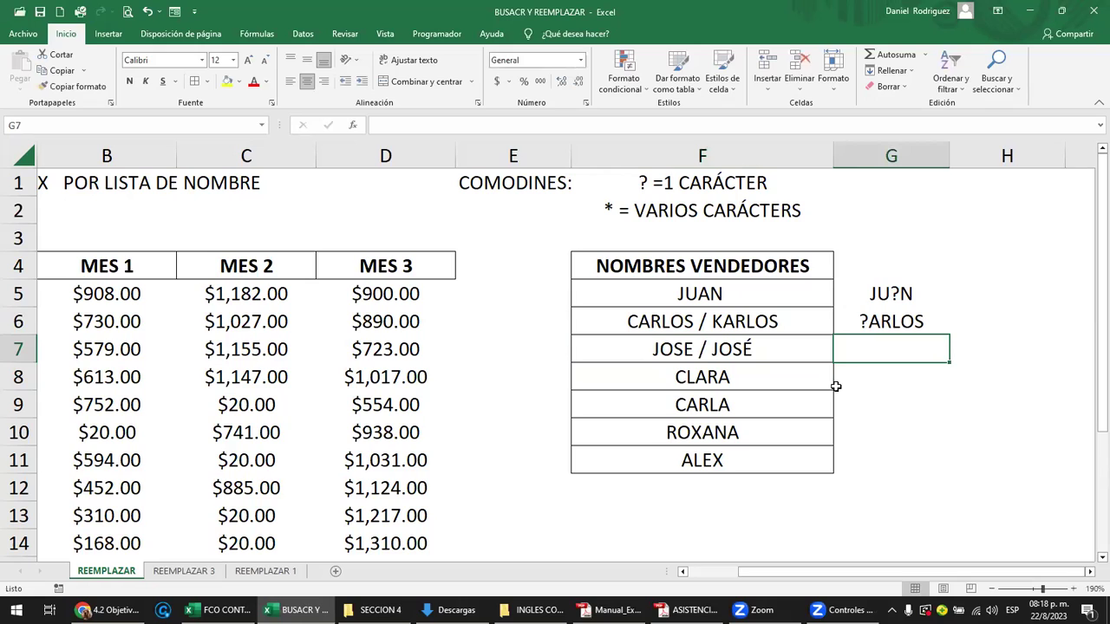
# - Enter the pattern JOS? in G7 beside JOSE / JOSÉ
pyautogui.write('JOS')
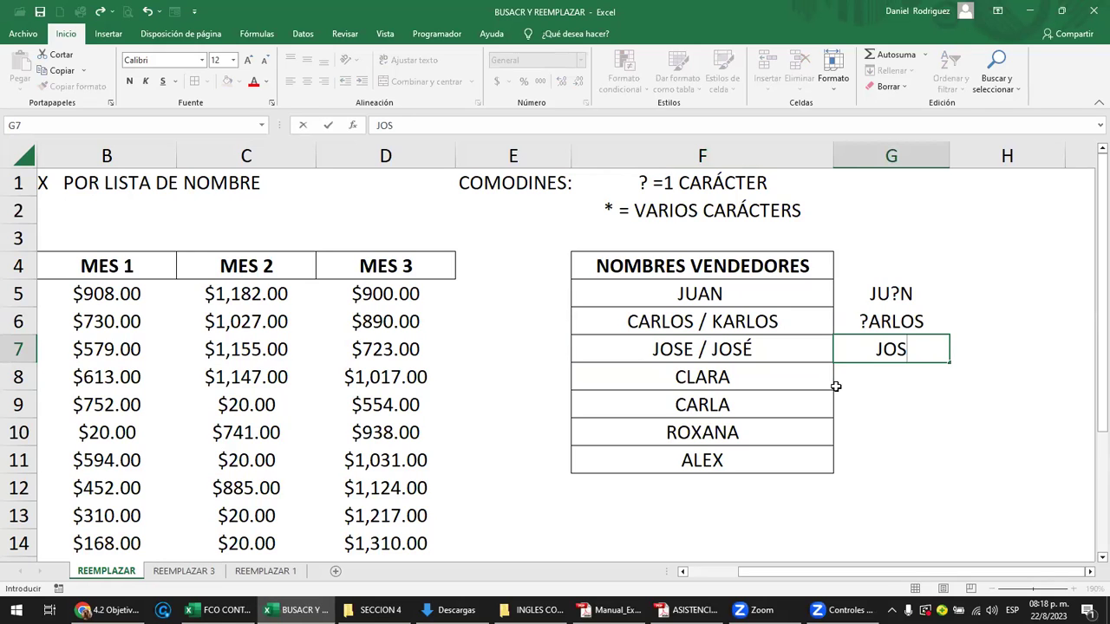
pyautogui.write('?')
pyautogui.press('Return')
pyautogui.press('Up')
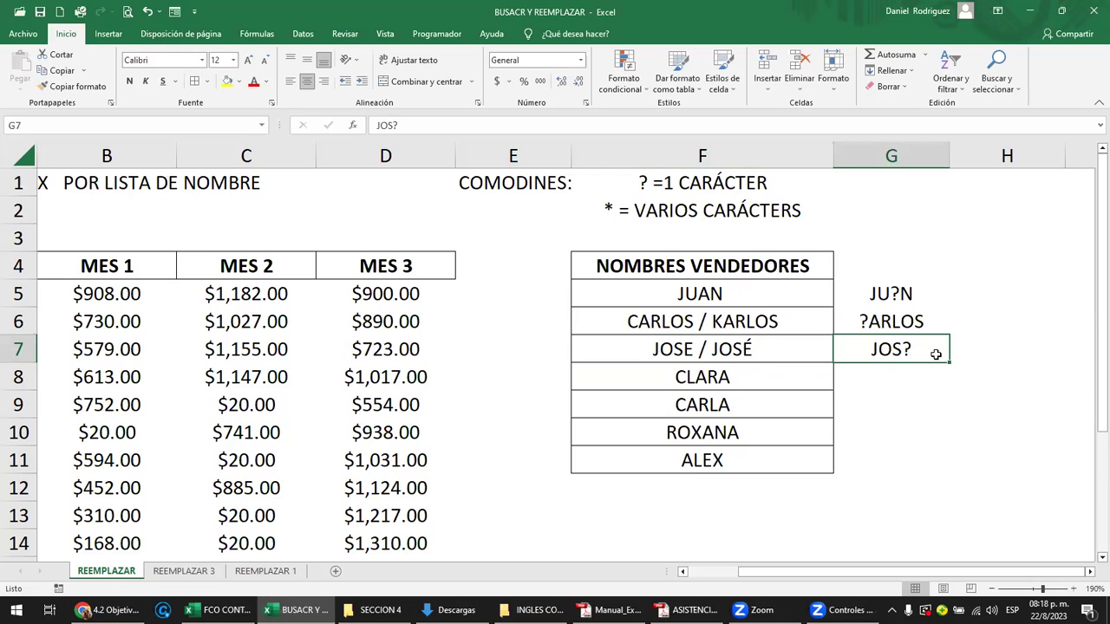
# - Enter ?ARLA in G8 beside CLARA, overriding the ?ARLOS AutoComplete suggestion
pyautogui.click(912, 383)
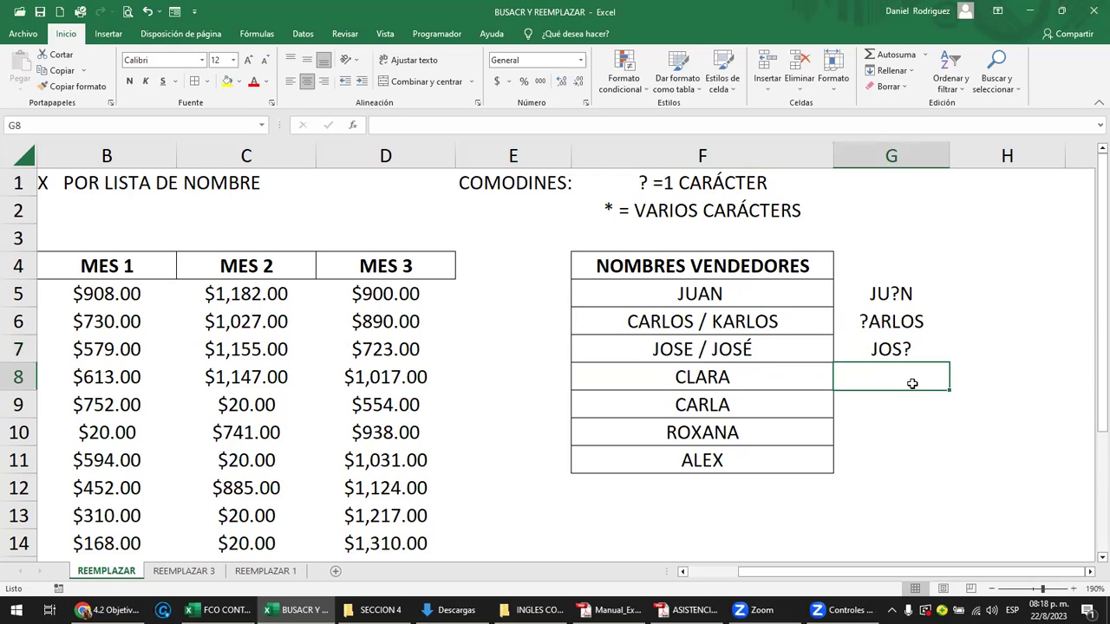
pyautogui.write('?')
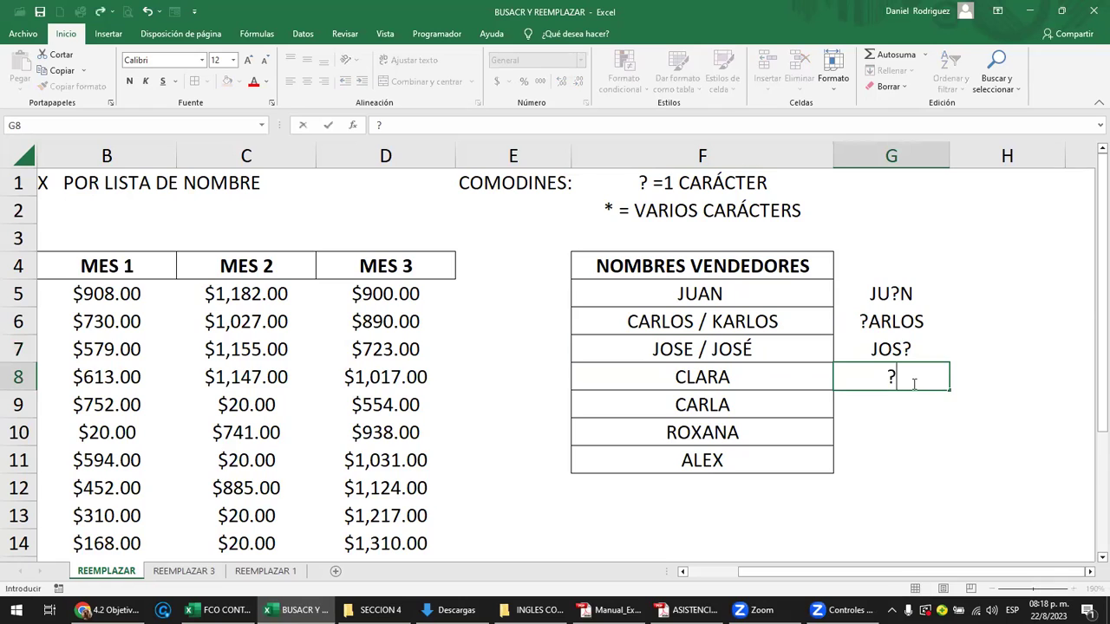
pyautogui.write('ARLA')
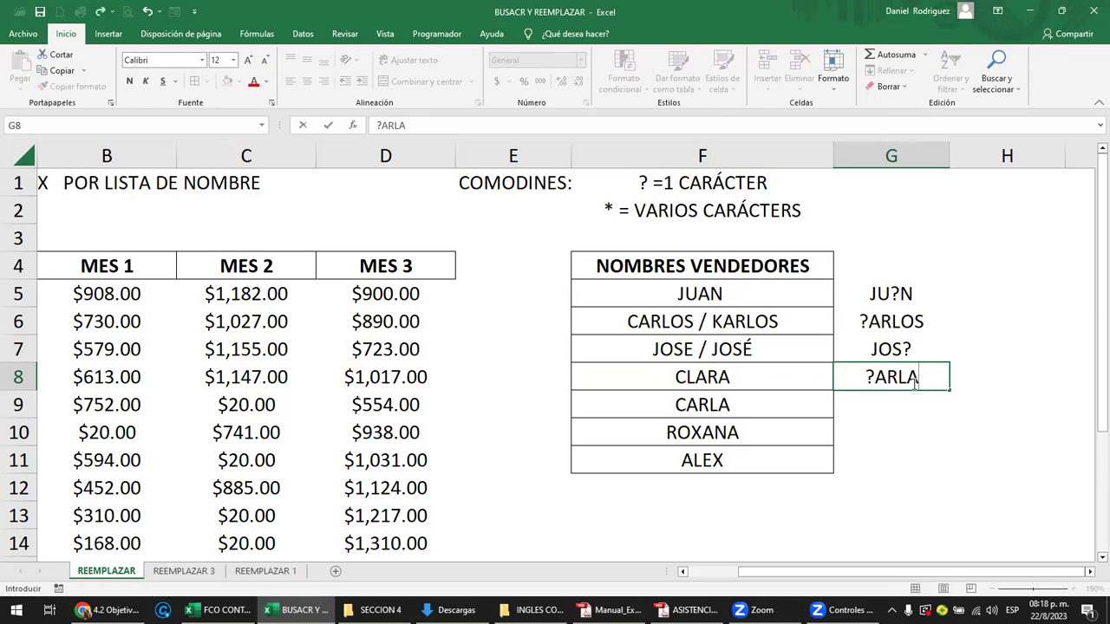
pyautogui.press('Return')
pyautogui.click(912, 383)
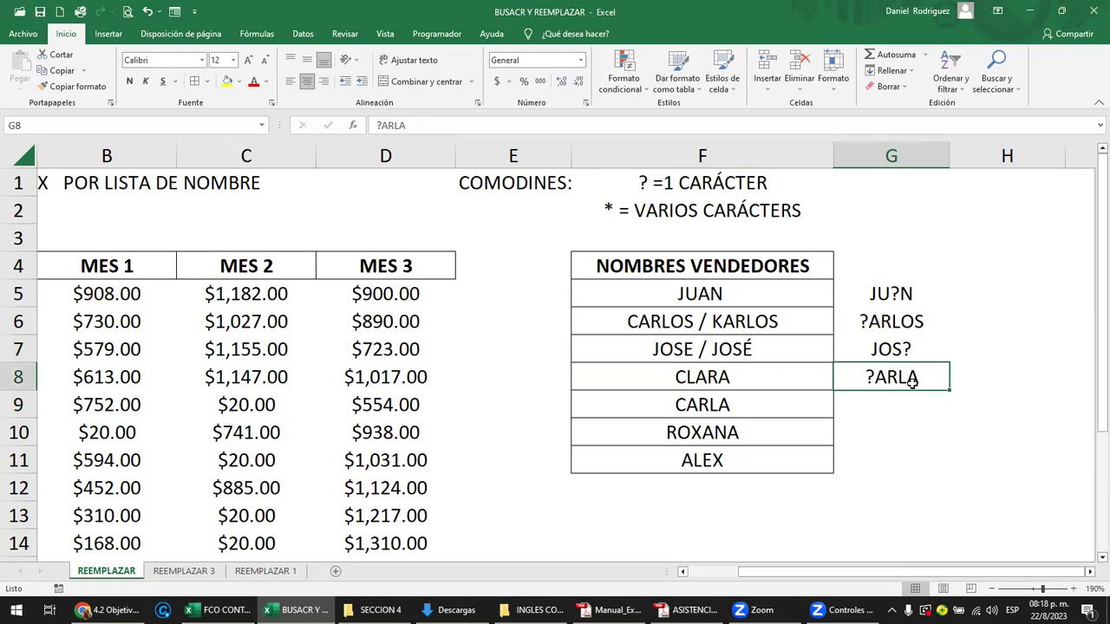
pyautogui.click(897, 293)
pyautogui.click(889, 267)
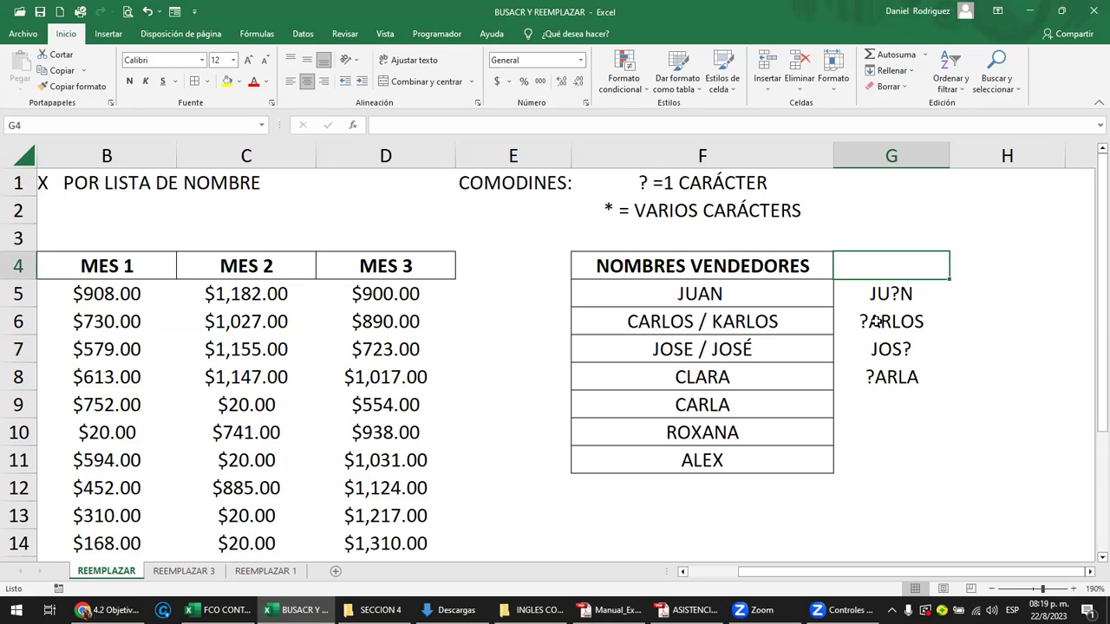
# - Change the G6 pattern from ?ARLOS to ??RLOS
pyautogui.doubleClick(877, 322)
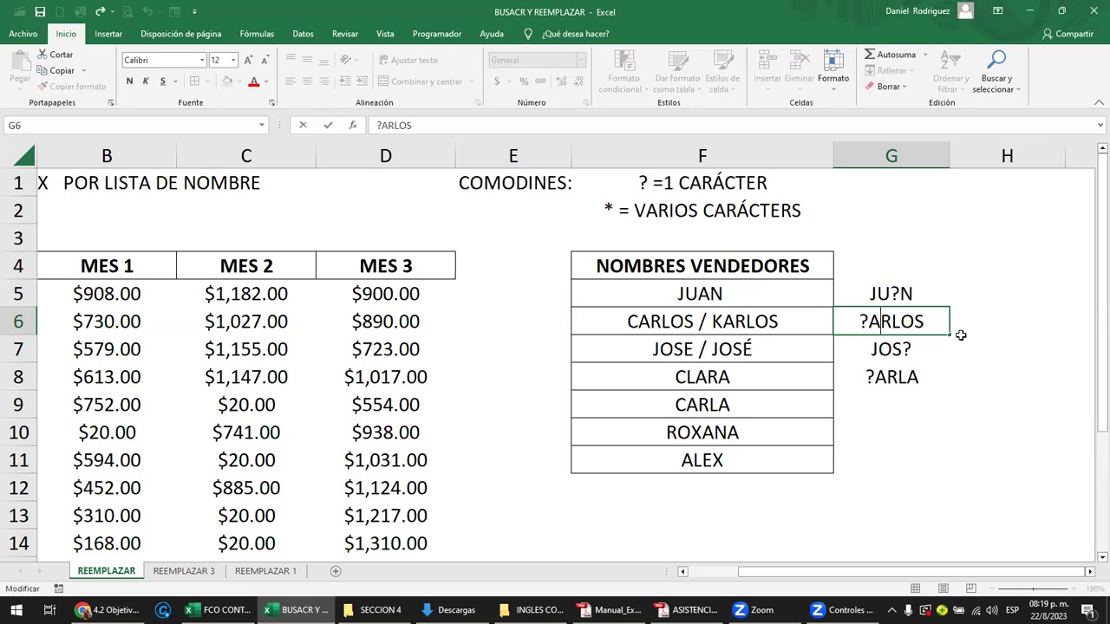
pyautogui.press('BackSpace')
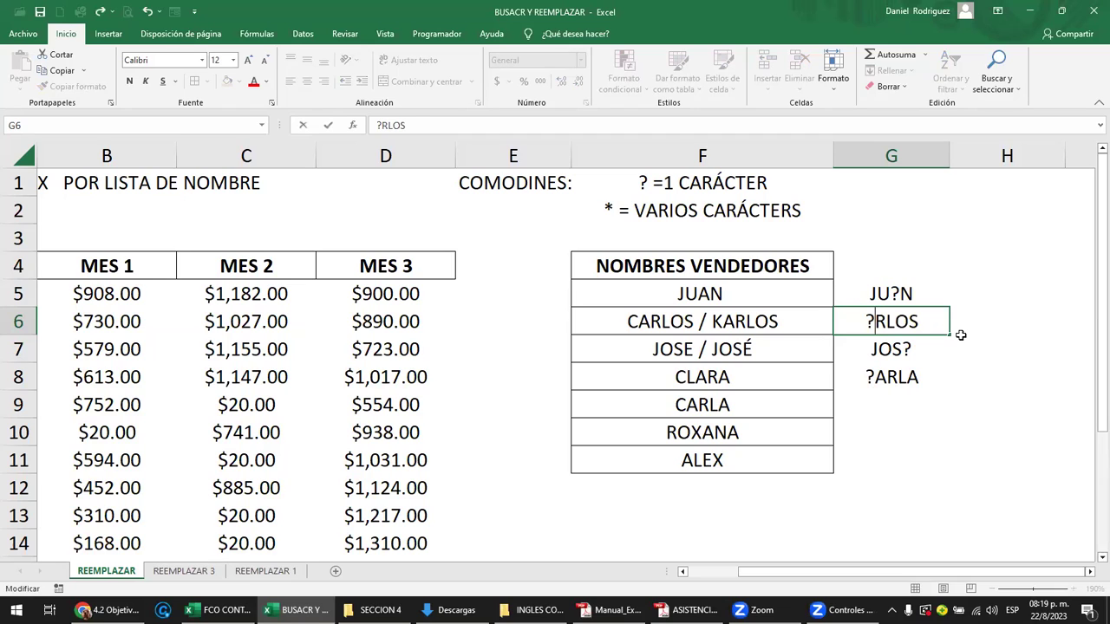
pyautogui.write('?')
pyautogui.press('Return')
pyautogui.press('Up')
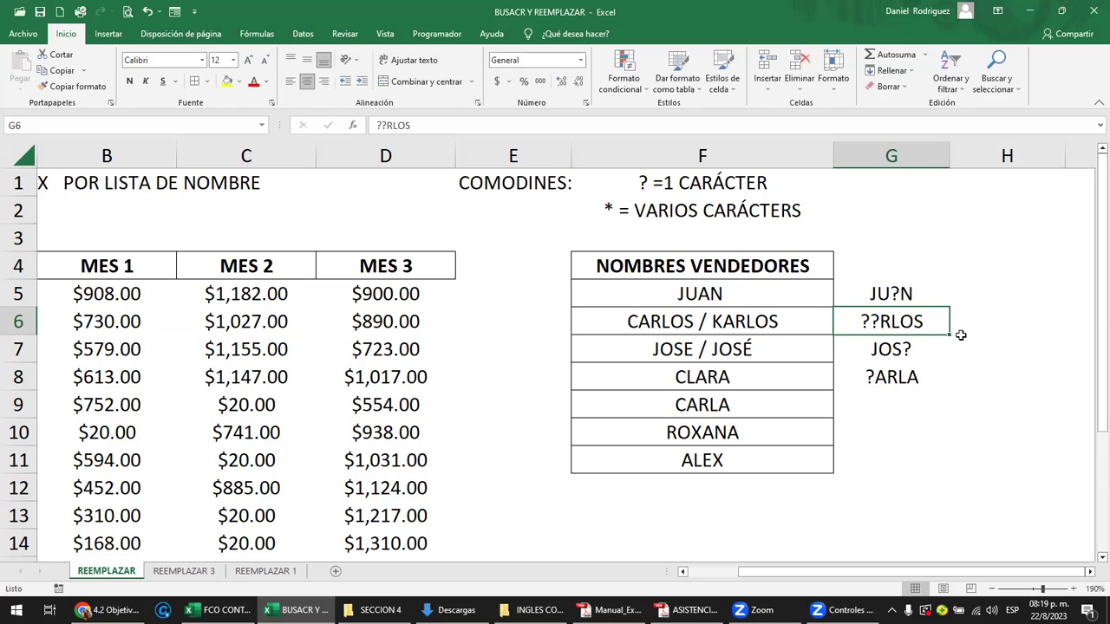
pyautogui.click(960, 336)
pyautogui.press('Up')
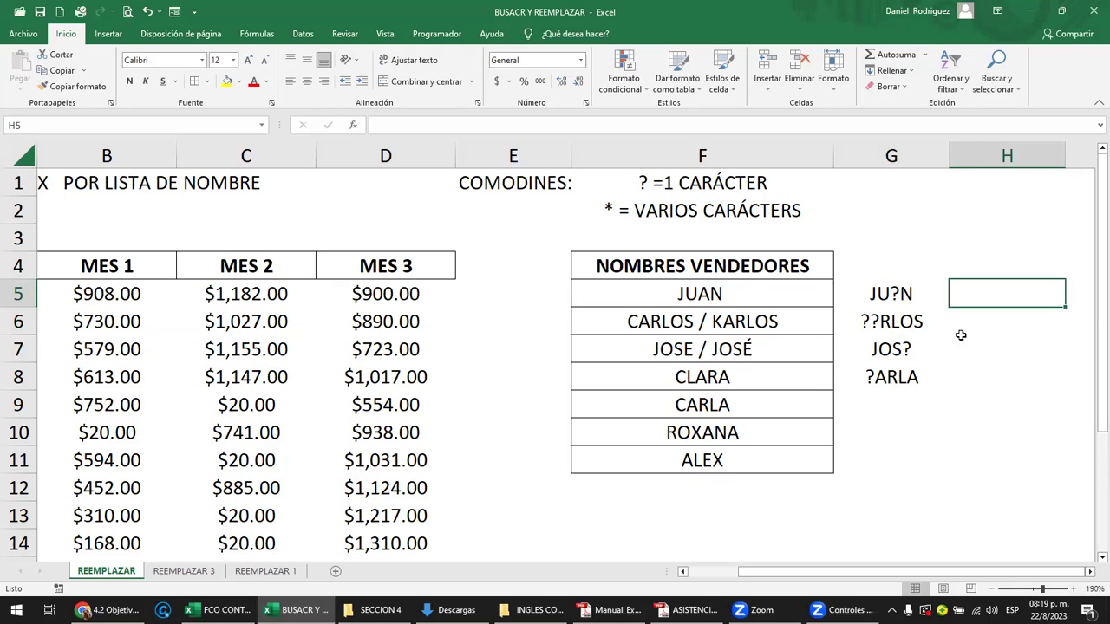
pyautogui.click(923, 257)
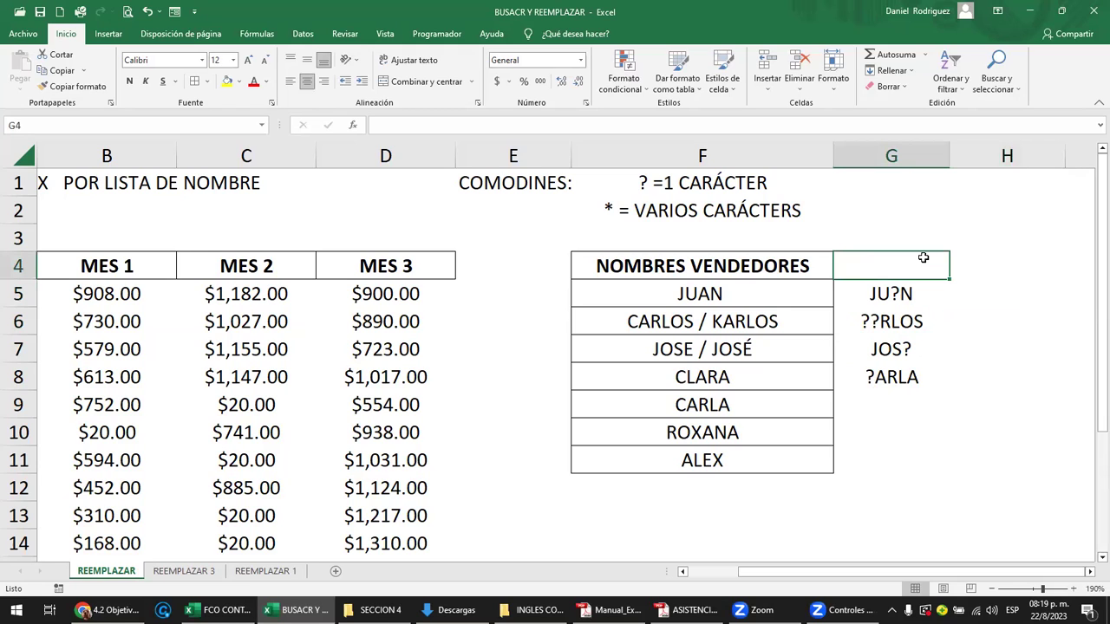
# - Copy the '? =1 CARÁCTER' note into G4 as column G's heading and autofit column G
pyautogui.write('?')
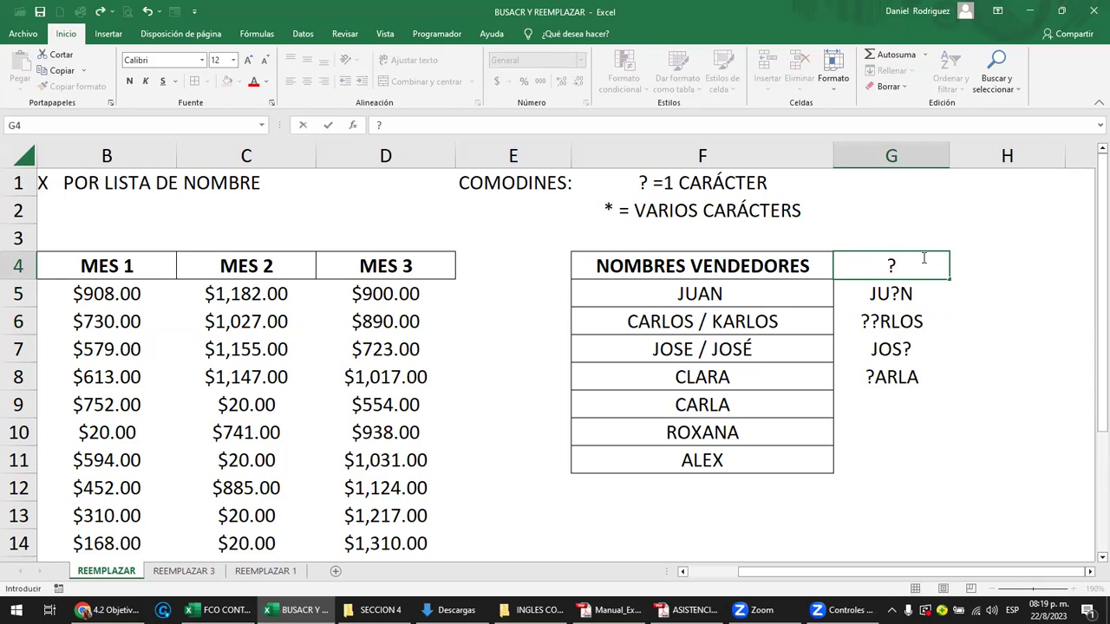
pyautogui.press('Escape')
pyautogui.press('Up')
pyautogui.press('Left')
pyautogui.press('Up')
pyautogui.press('Up')
pyautogui.hotkey('ctrl', 'c')
pyautogui.press('Down')
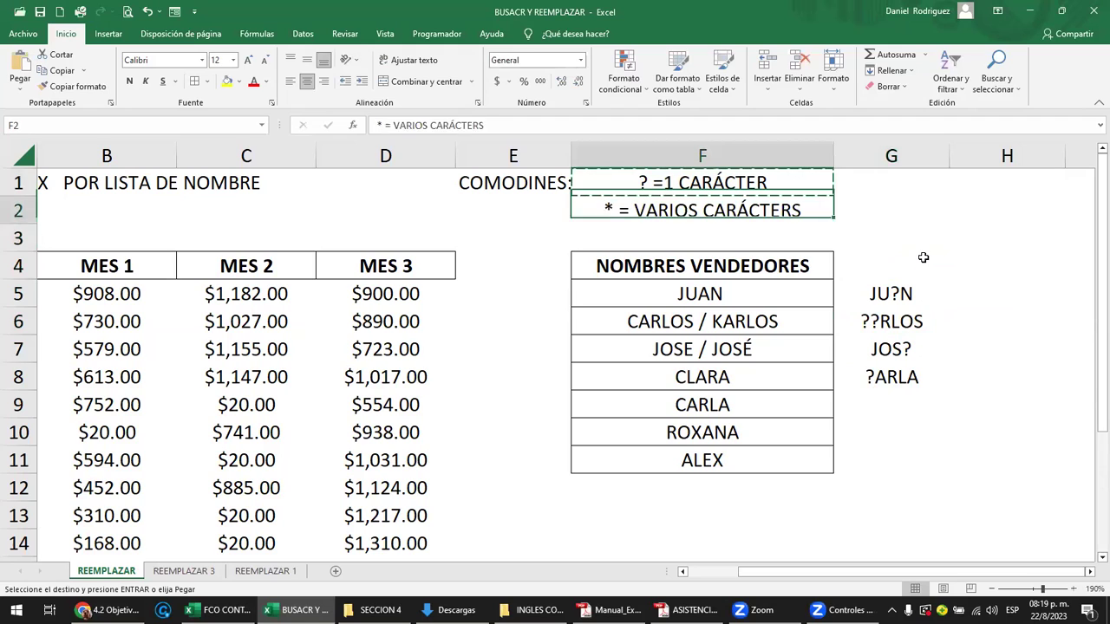
pyautogui.press('Down')
pyautogui.press('Down')
pyautogui.press('Right')
pyautogui.press('Return')
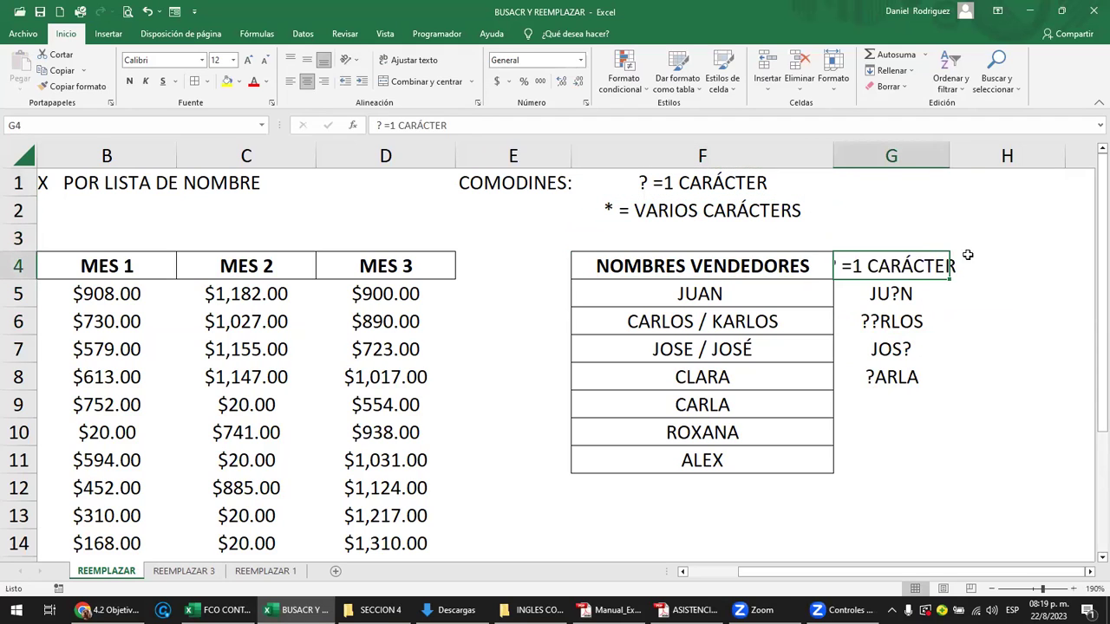
pyautogui.doubleClick(949, 148)
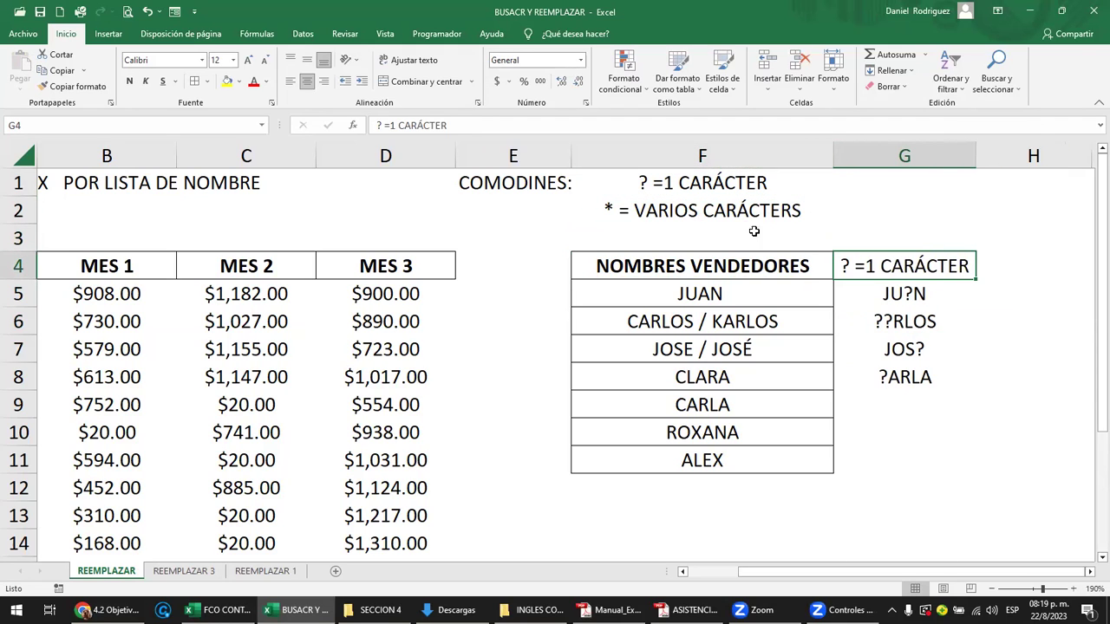
# - Copy the '* = VARIOS CARÁCTERS' note into H4 as column H's heading
pyautogui.click(730, 214)
pyautogui.hotkey('ctrl', 'c')
pyautogui.press('Down')
pyautogui.press('Down')
pyautogui.press('Right')
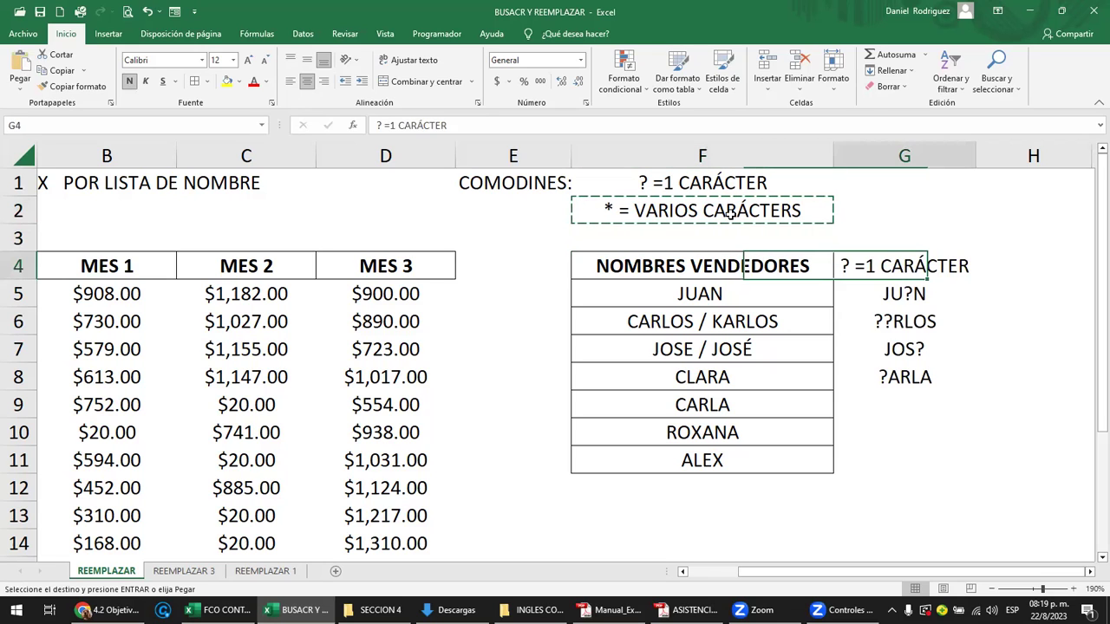
pyautogui.press('Right')
pyautogui.press('Return')
# - Give H4:H11 the same borders as column G and autofit column H
pyautogui.moveTo(924, 260); pyautogui.dragTo(902, 458)
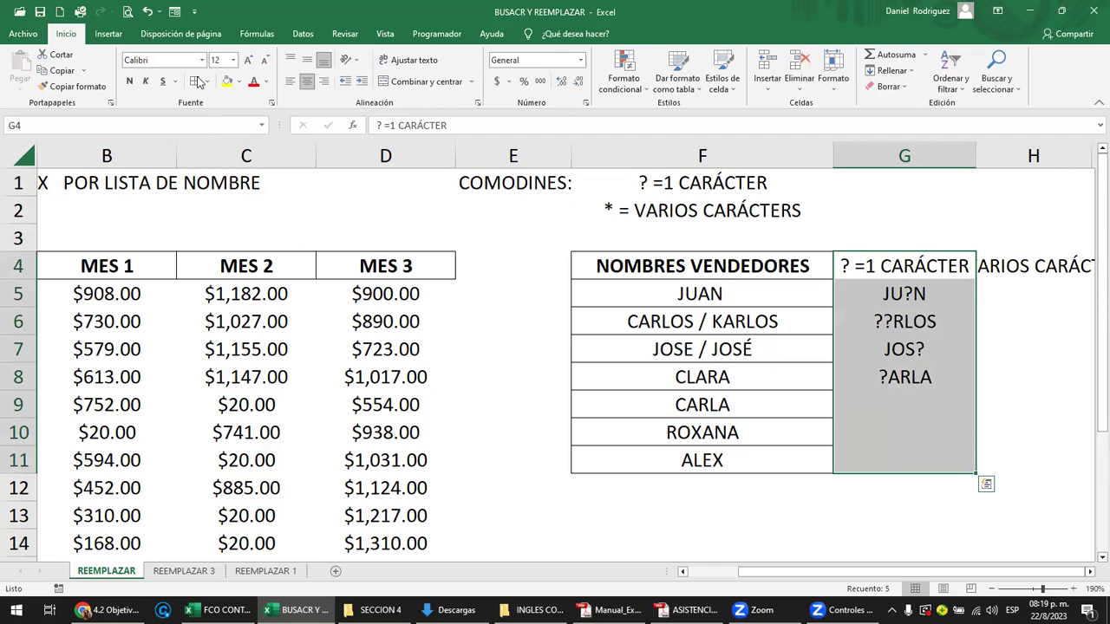
pyautogui.moveTo(1024, 267); pyautogui.dragTo(1006, 459)
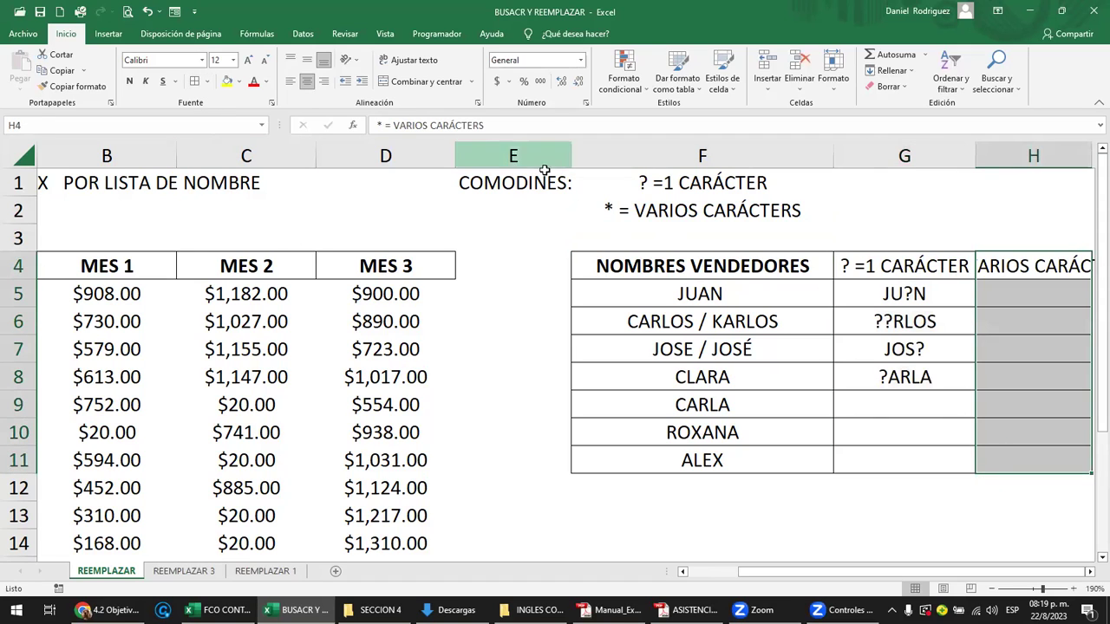
pyautogui.click(513, 258)
pyautogui.press('Right')
pyautogui.press('Right')
pyautogui.press('Right')
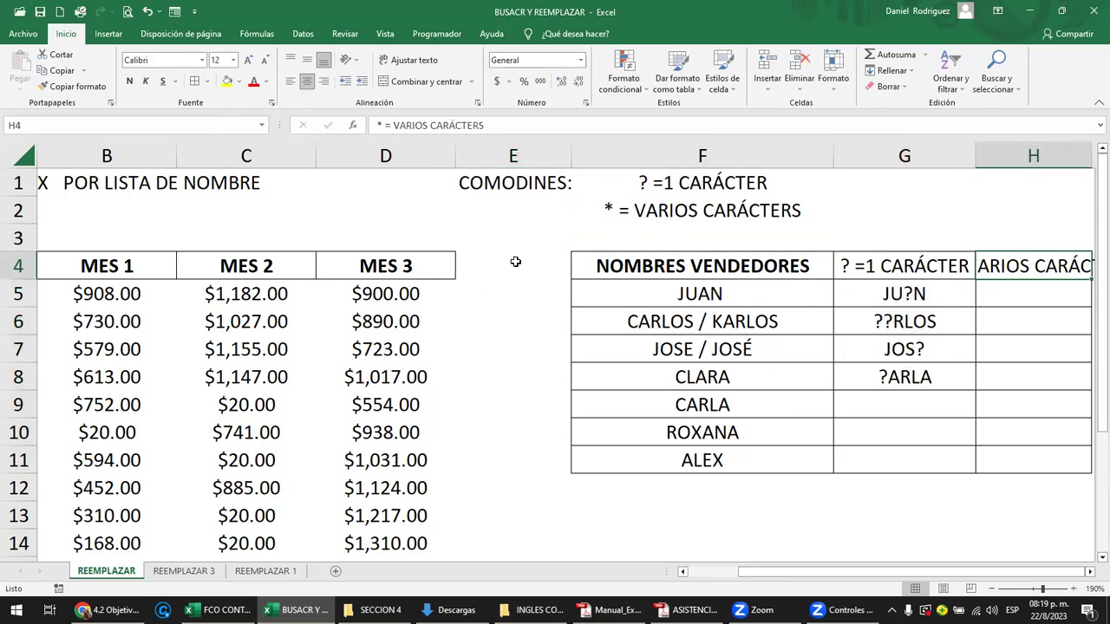
pyautogui.press('Right')
pyautogui.press('Right')
pyautogui.click(732, 263)
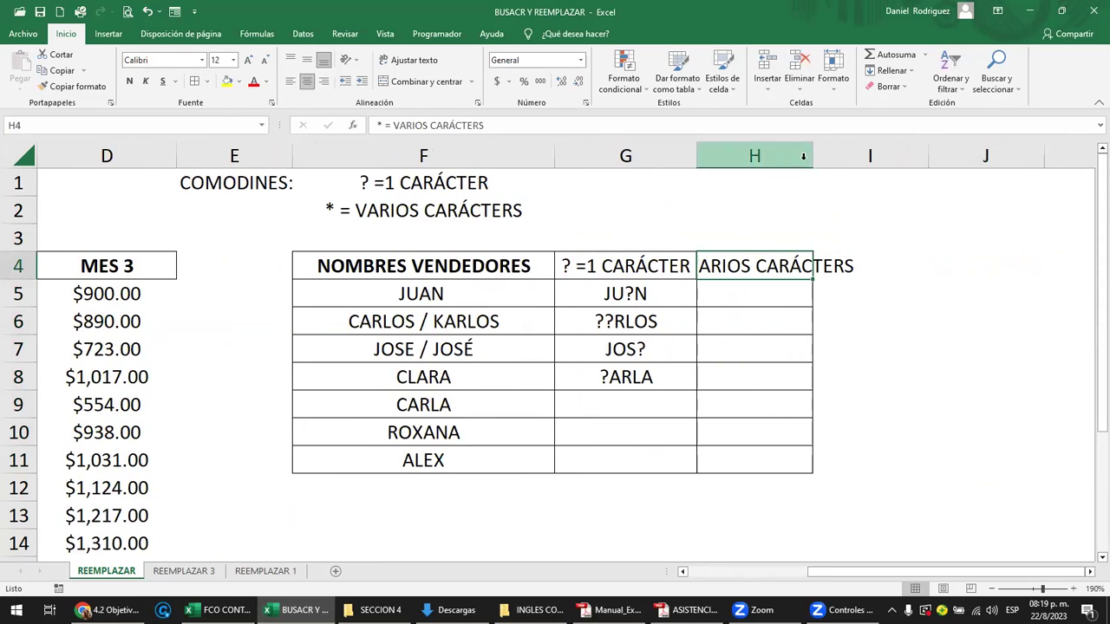
pyautogui.doubleClick(812, 155)
pyautogui.click(765, 295)
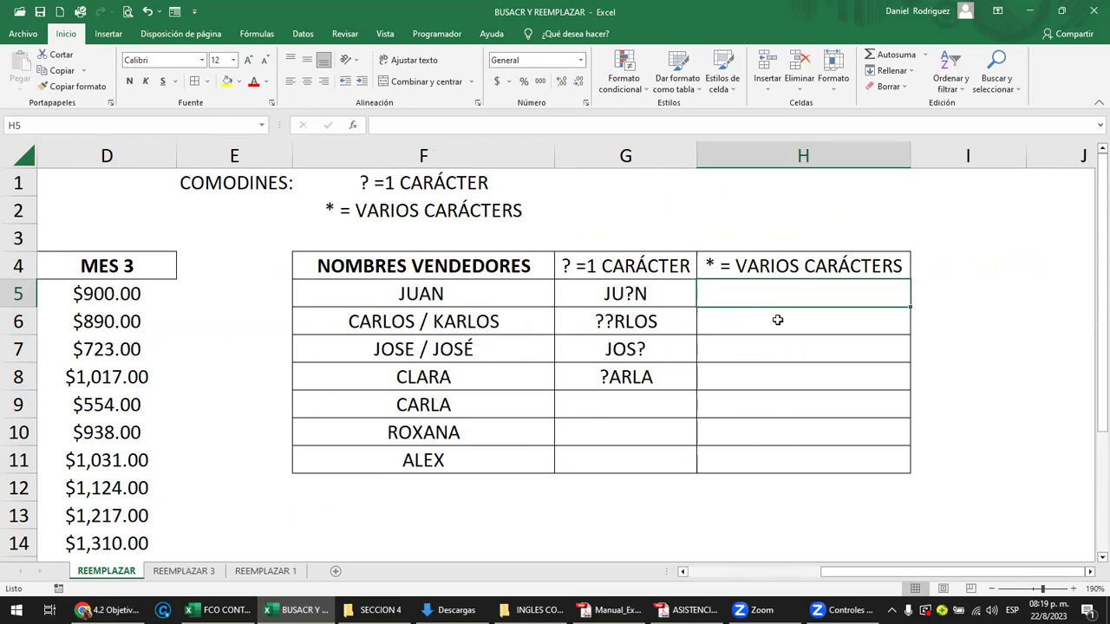
# - Enter J* beside JUAN and *OS beside CARLOS / KARLOS in column H
pyautogui.write('J')
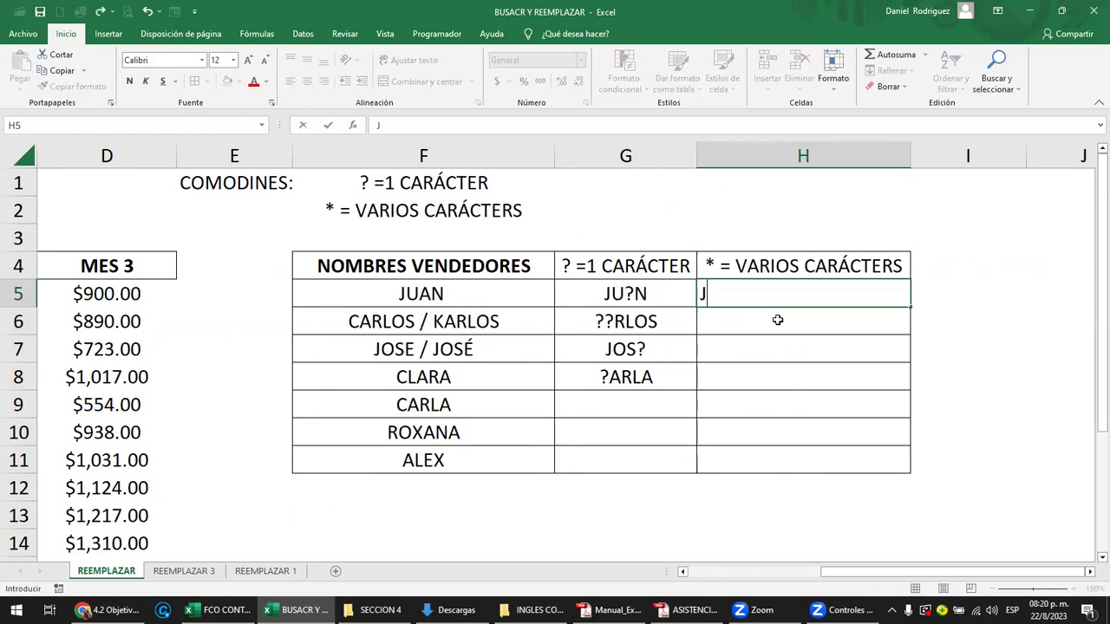
pyautogui.write('*')
pyautogui.press('Return')
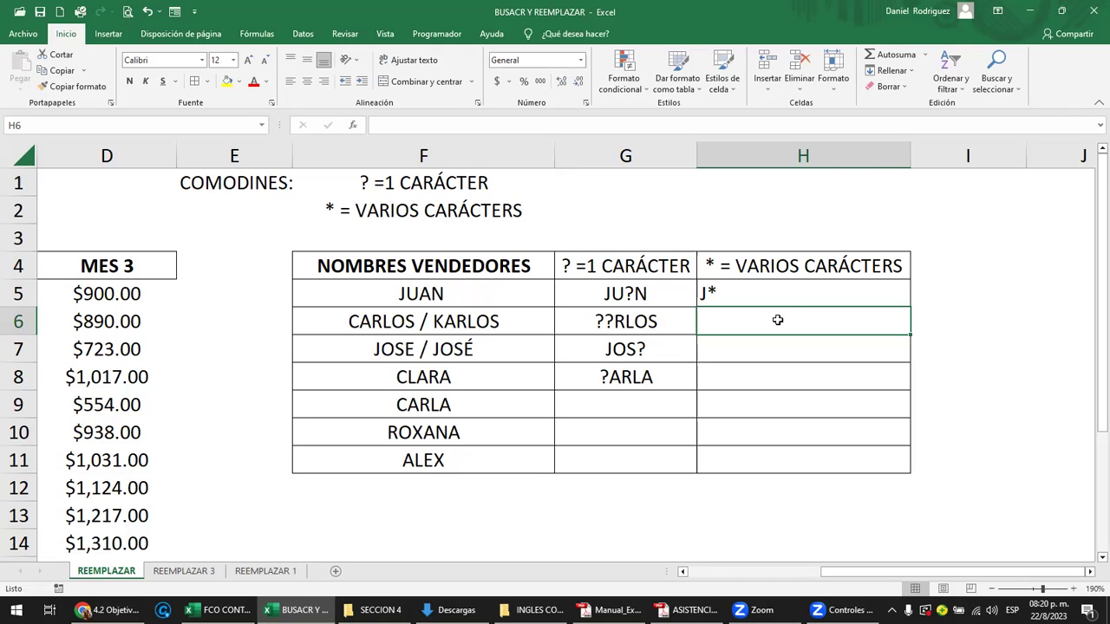
pyautogui.write('*OS')
pyautogui.press('Return')
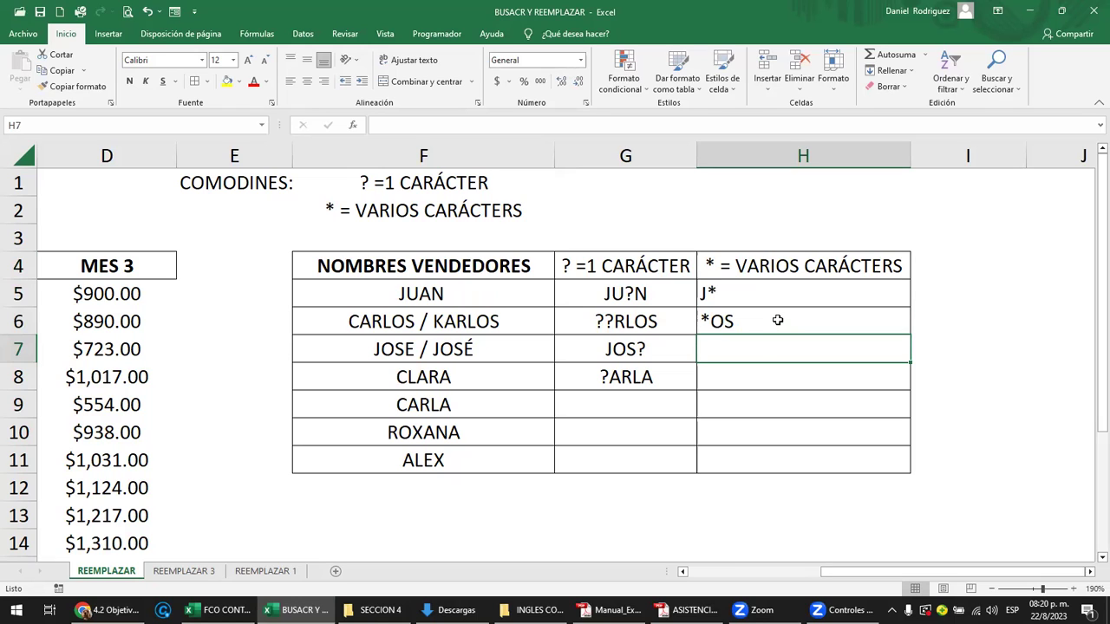
pyautogui.press('Down')
pyautogui.press('Down')
pyautogui.press('Down')
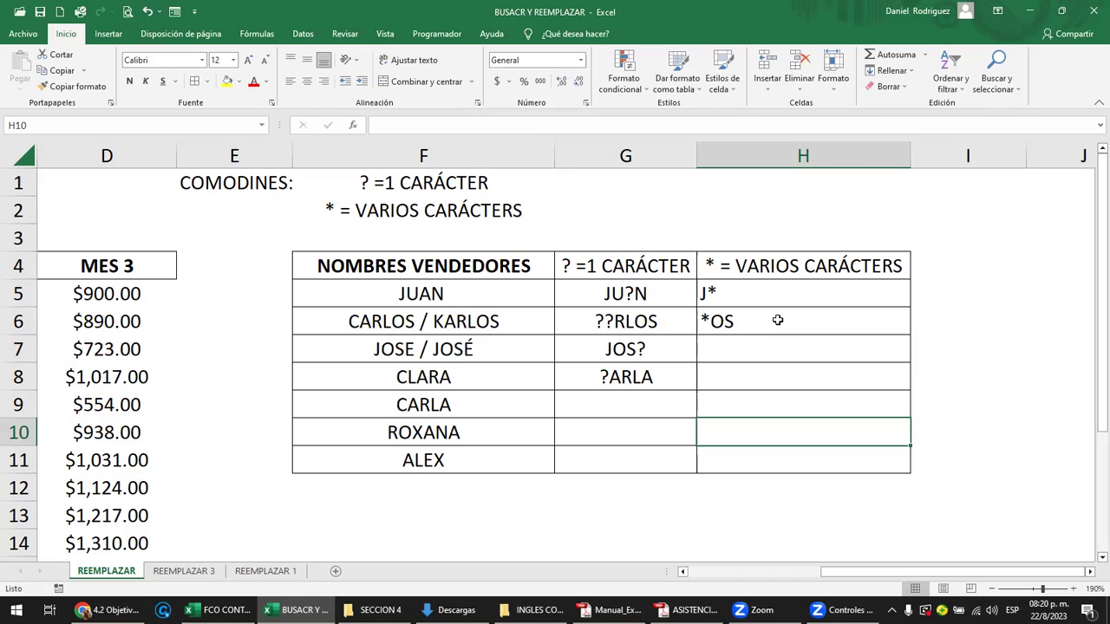
# - Enter the pattern ??X* beside ROXANA in H10
pyautogui.write('?')
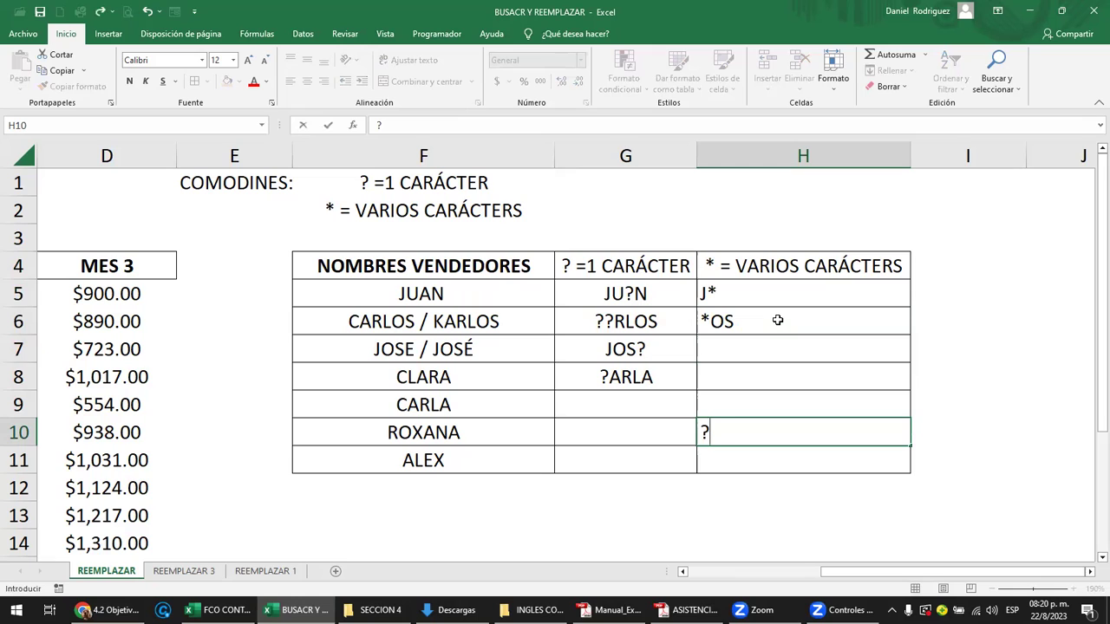
pyautogui.write('?')
pyautogui.write('X')
pyautogui.write('???')
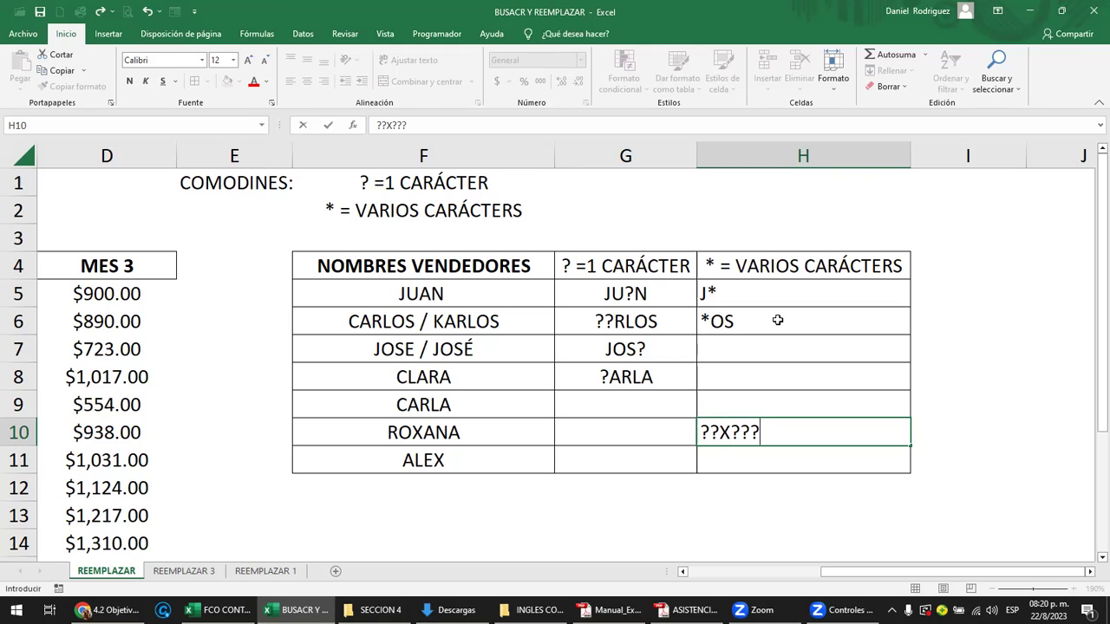
pyautogui.press('BackSpace')
pyautogui.press('BackSpace')
pyautogui.press('BackSpace')
pyautogui.write('*')
pyautogui.press('Return')
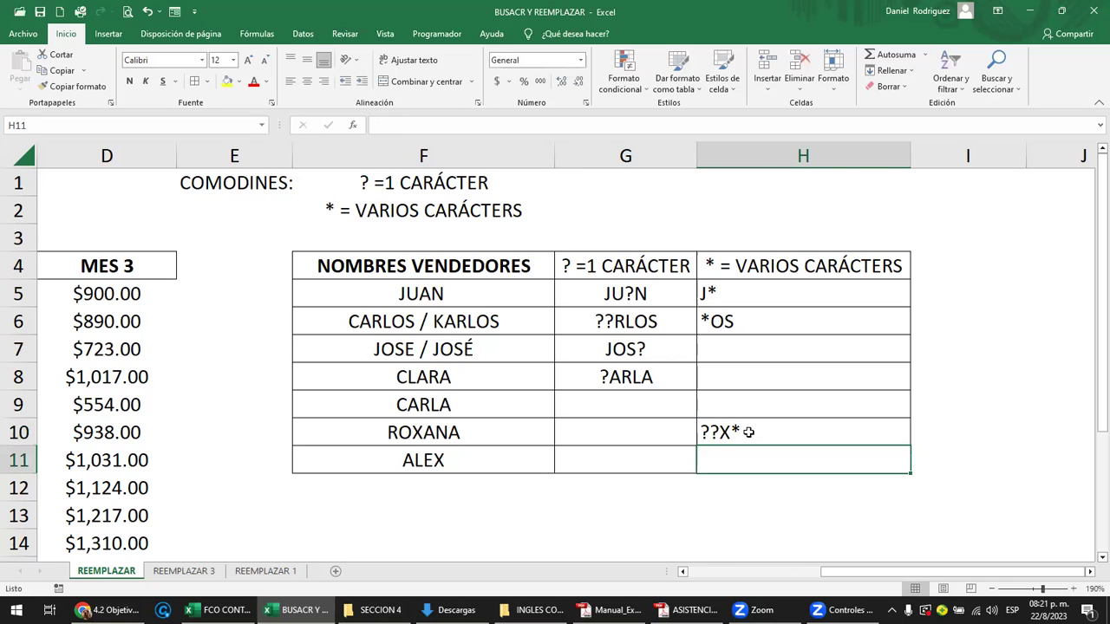
# - Rename the vendor ALEX in F11 to ALEX-101
pyautogui.press('Left')
pyautogui.press('Left')
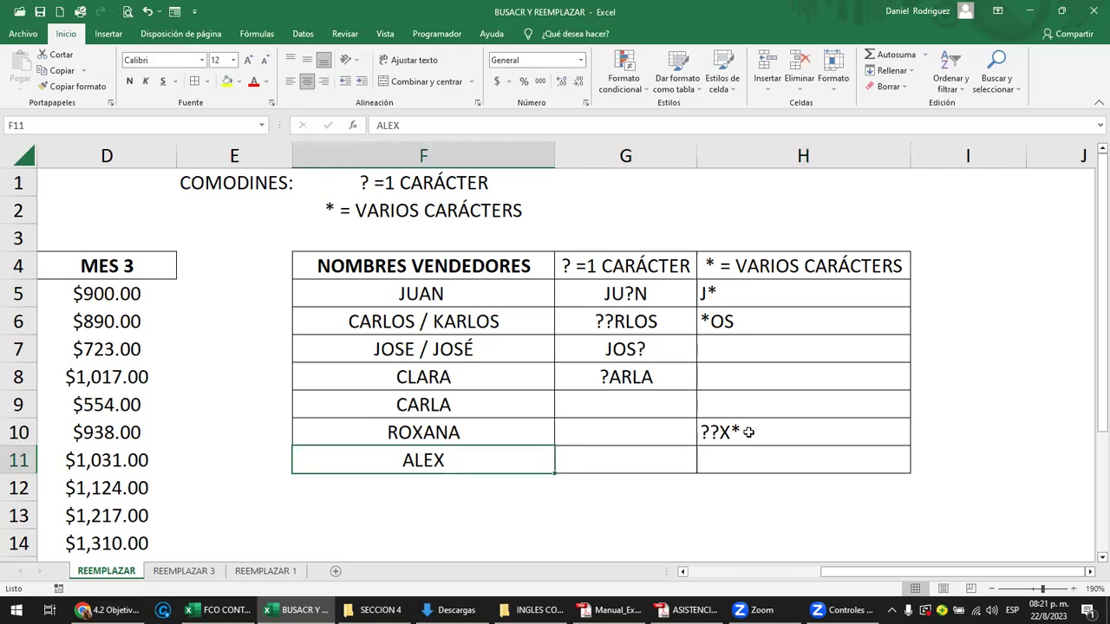
pyautogui.press('F2')
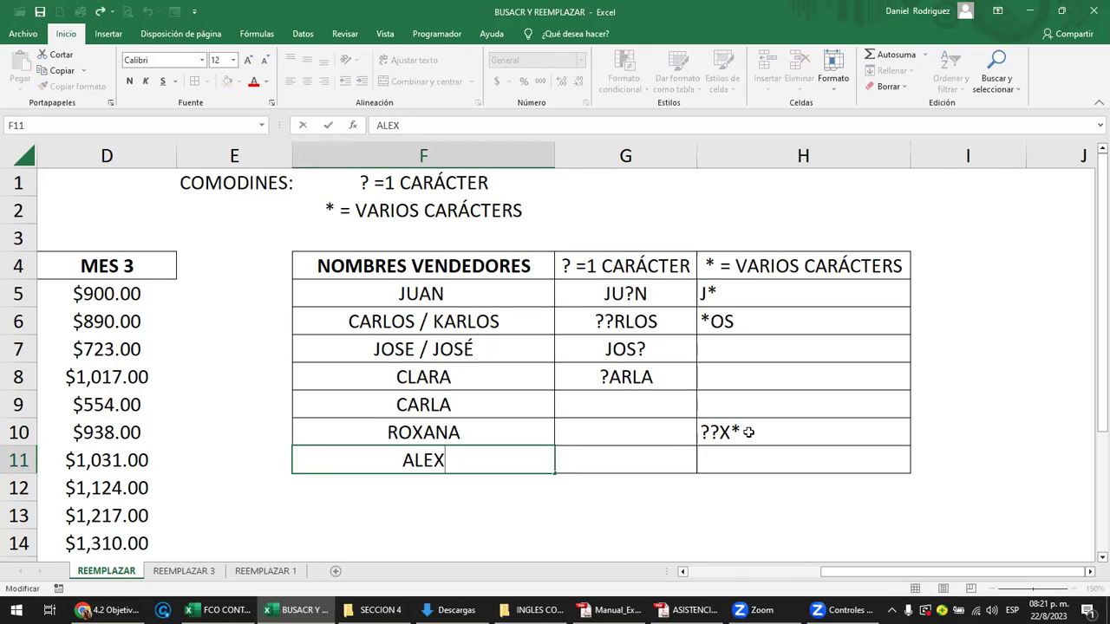
pyautogui.write('-')
pyautogui.write('101')
pyautogui.press('Return')
pyautogui.press('Up')
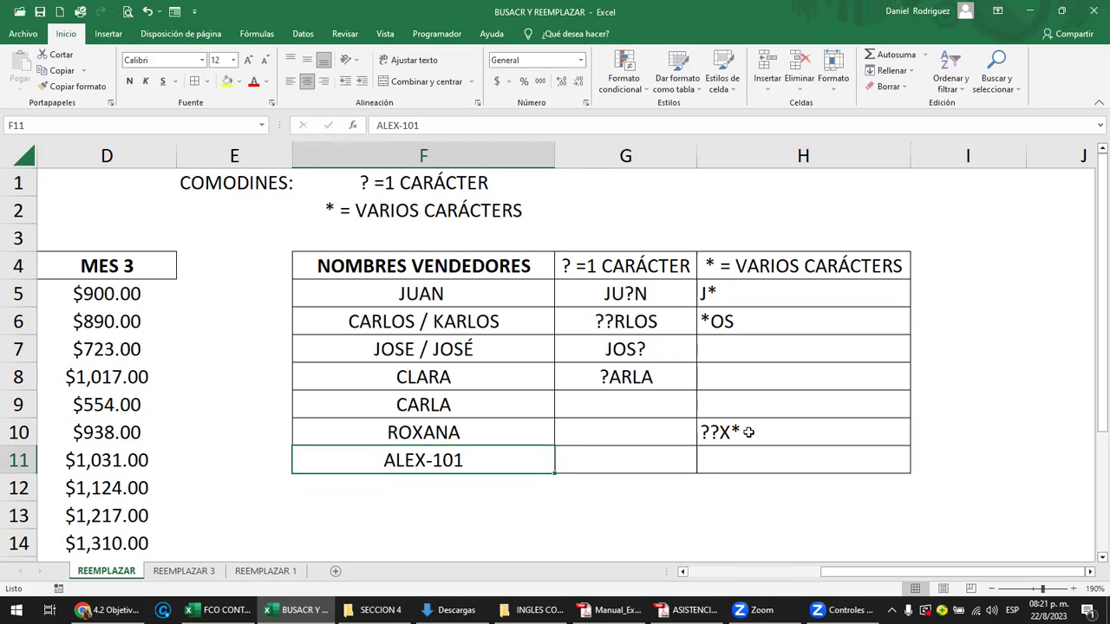
# - Type the pattern *101 in H11 beside ALEX-101
pyautogui.press('Right')
pyautogui.press('Right')
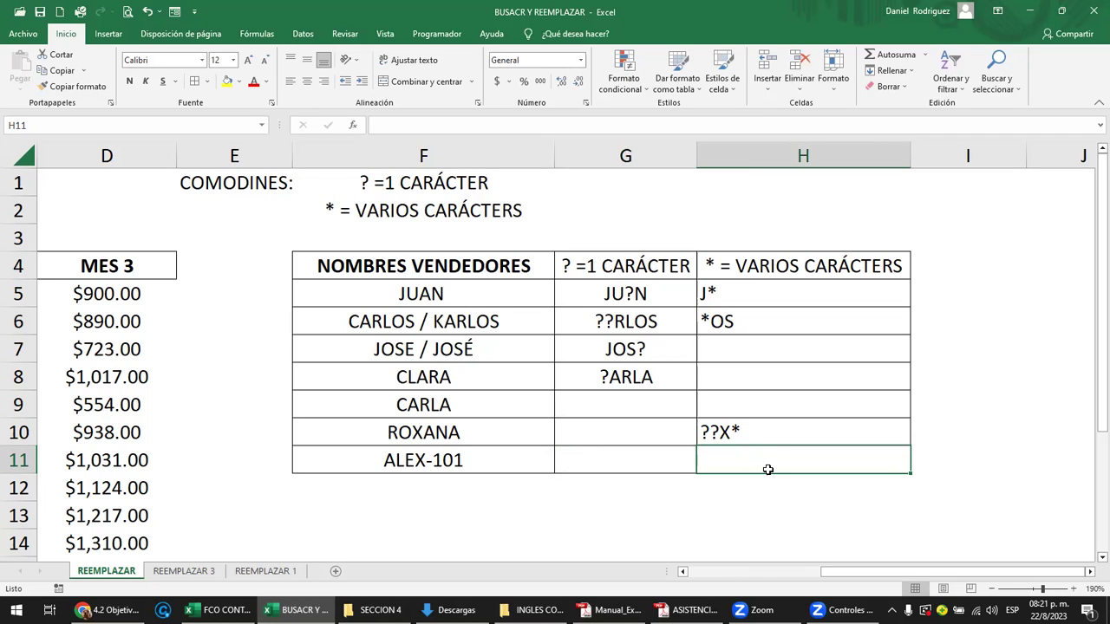
pyautogui.write('*')
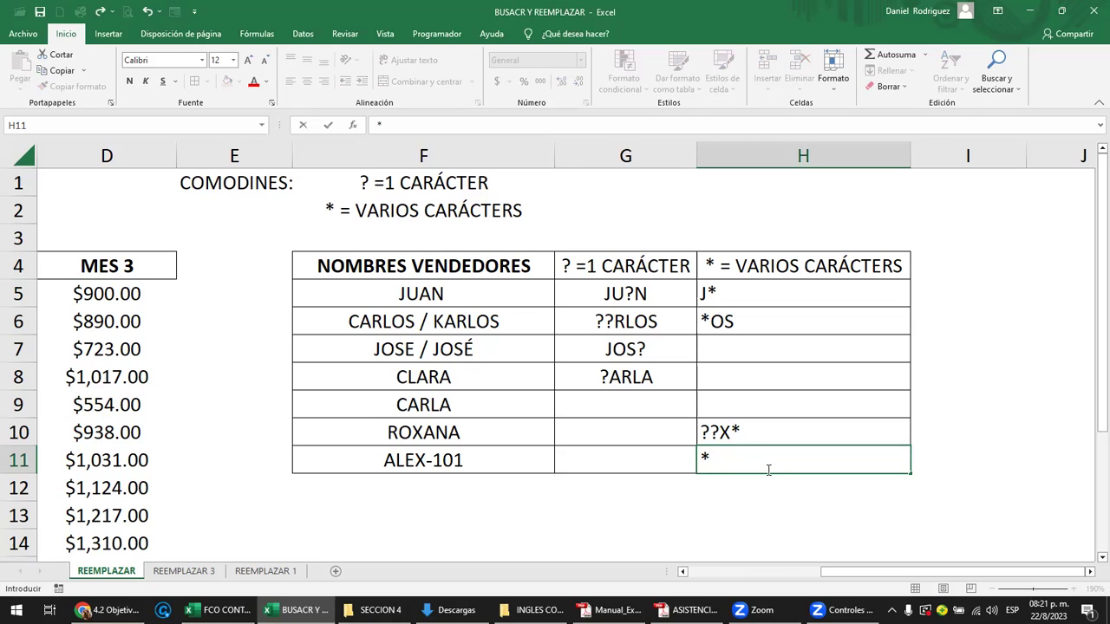
pyautogui.write('101')
# - Fill ALEX-101 down to create ALEX-102 in F12, clearing the filled *102 pattern
pyautogui.click(452, 460)
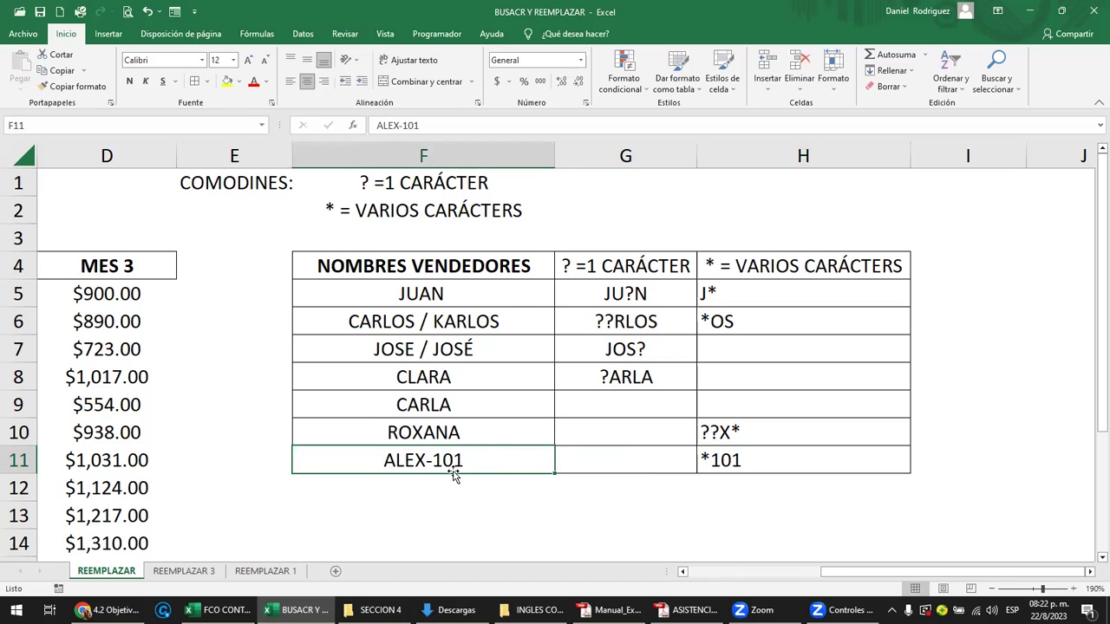
pyautogui.moveTo(555, 475); pyautogui.dragTo(554, 503)
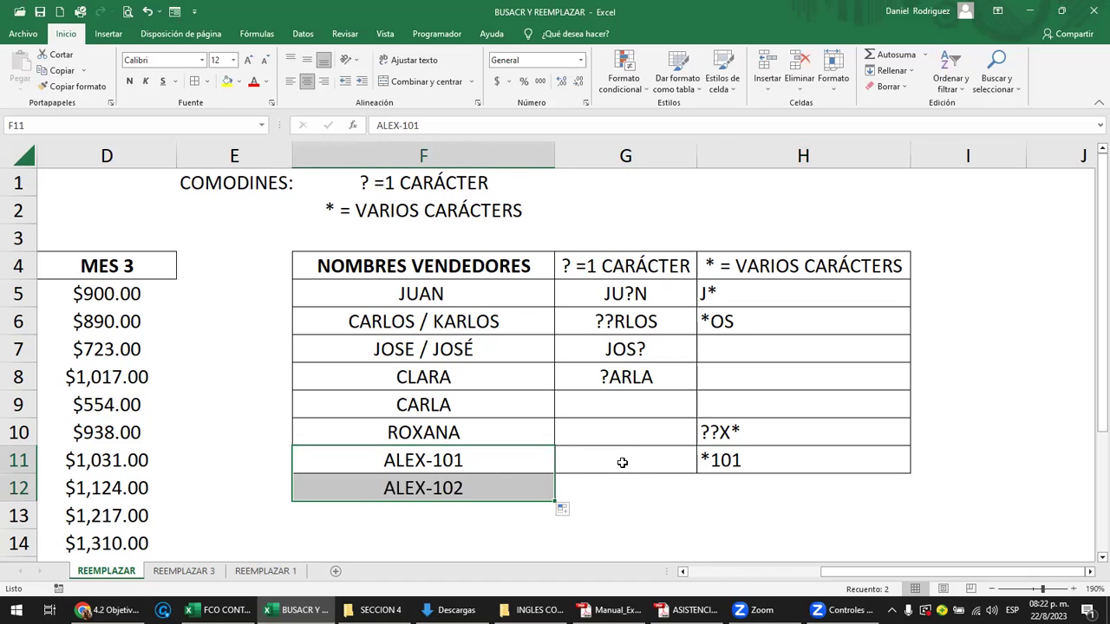
pyautogui.moveTo(622, 458); pyautogui.dragTo(776, 456)
pyautogui.moveTo(916, 476); pyautogui.dragTo(904, 495)
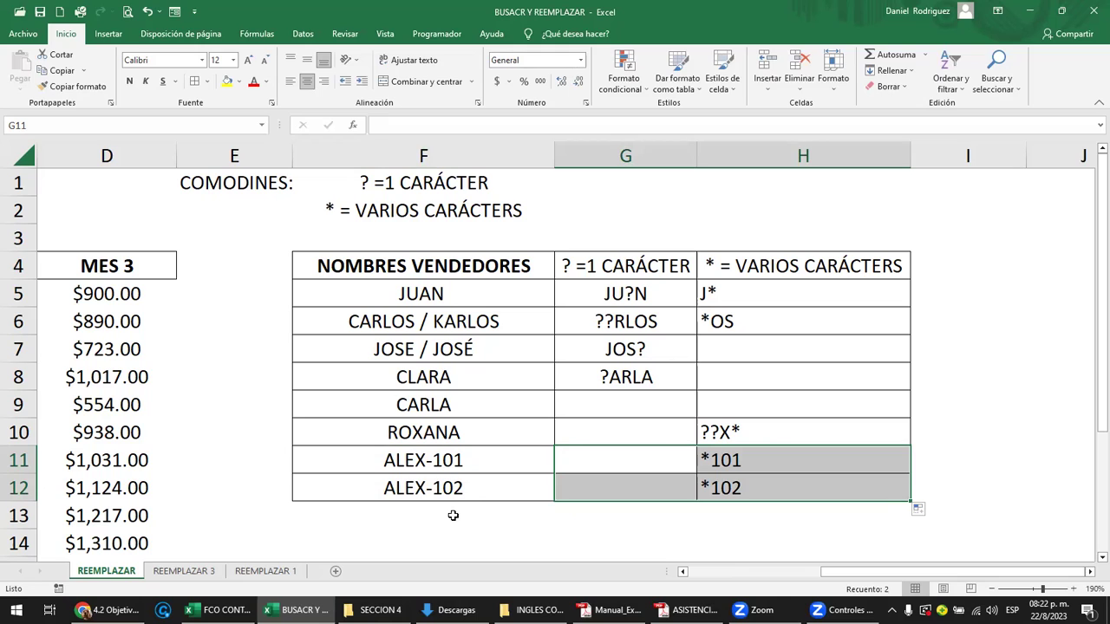
pyautogui.click(732, 486)
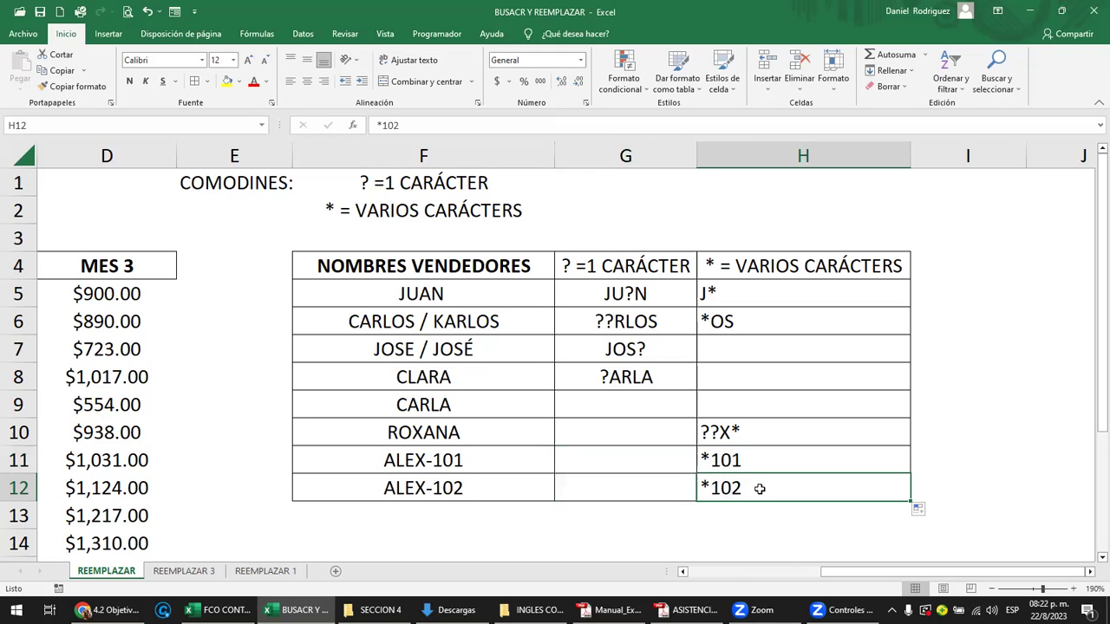
pyautogui.press('Delete')
# - Colour the 102 ending of ALEX-102 red
pyautogui.click(472, 489)
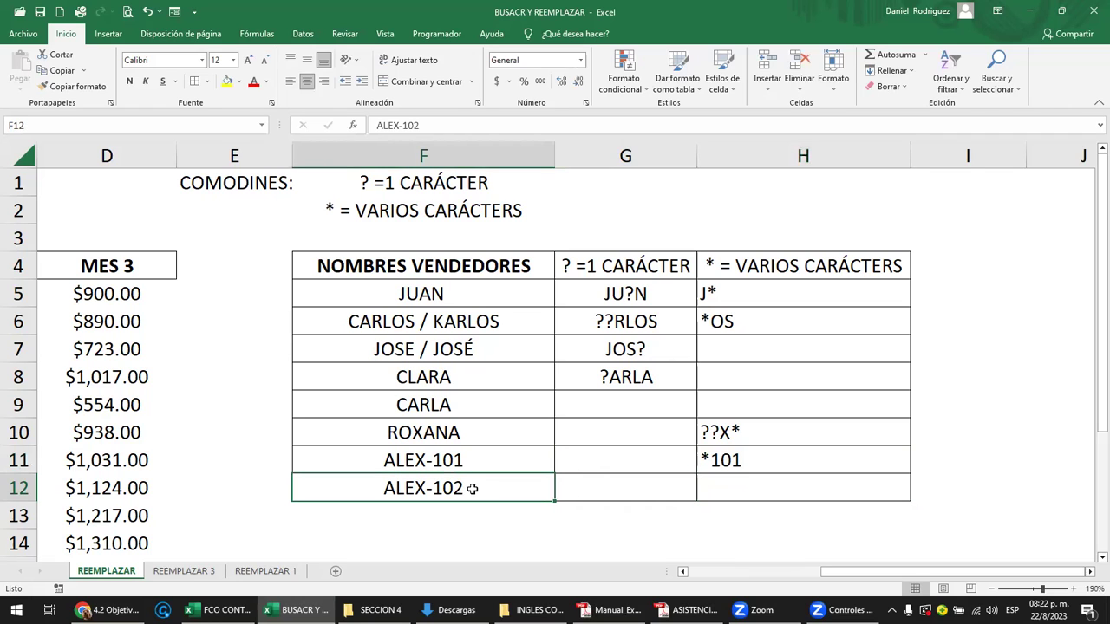
pyautogui.doubleClick(473, 489)
pyautogui.moveTo(425, 488); pyautogui.dragTo(473, 489)
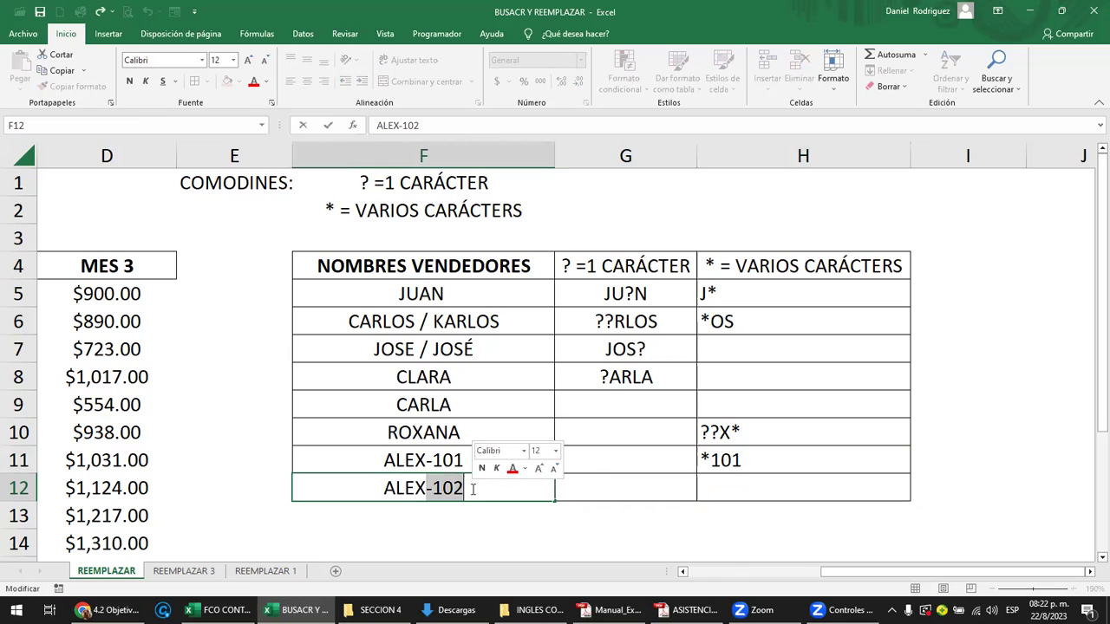
pyautogui.click(254, 81)
pyautogui.click(729, 484)
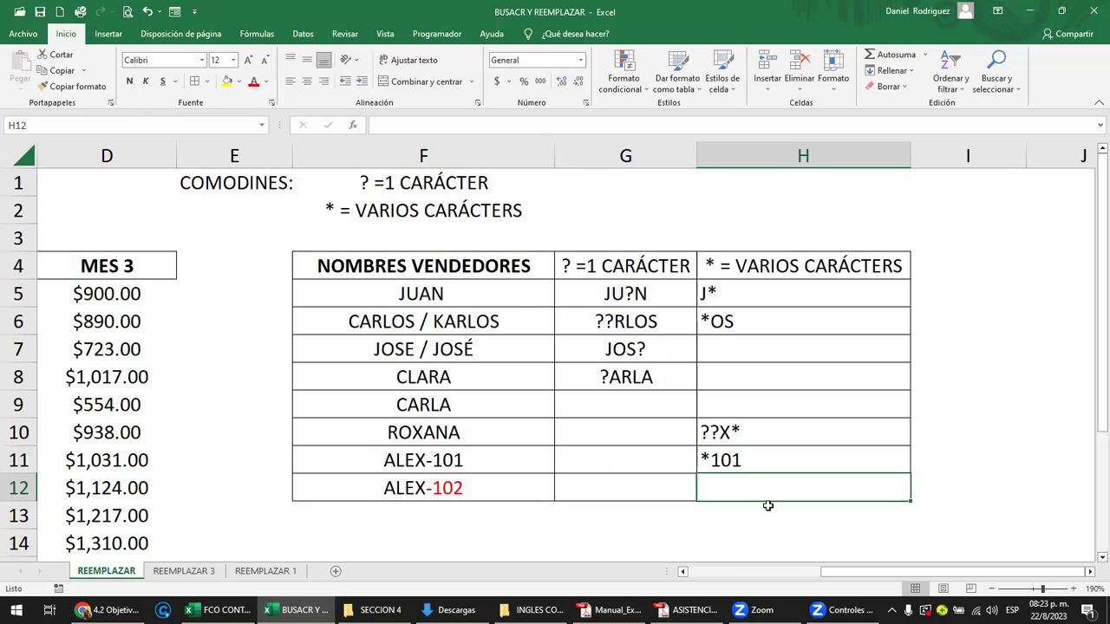
pyautogui.doubleClick(427, 488)
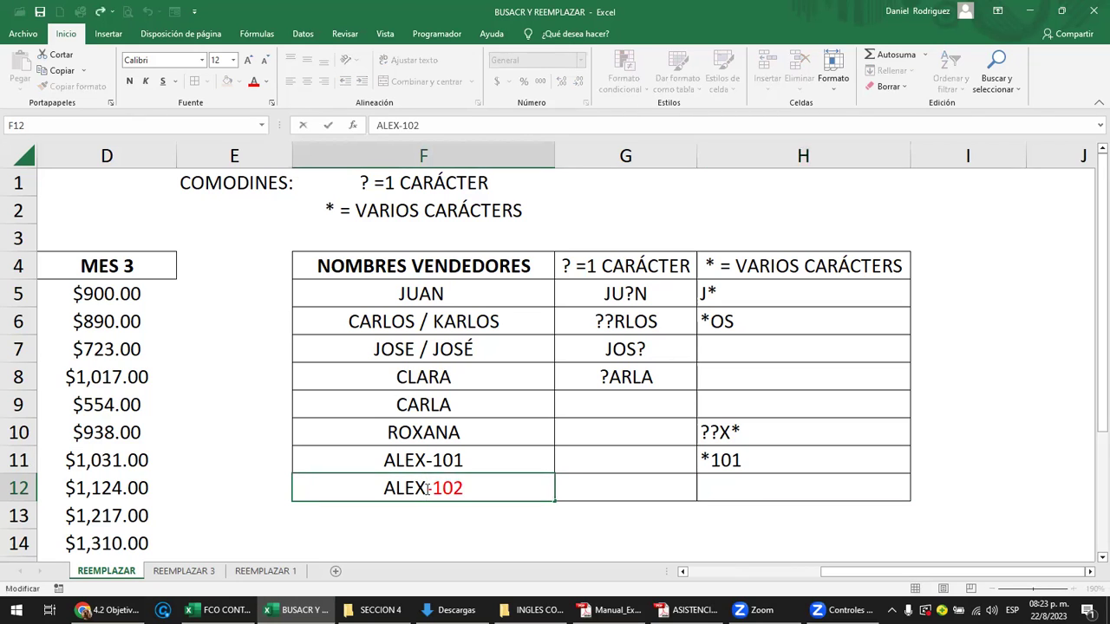
pyautogui.moveTo(427, 488); pyautogui.dragTo(477, 488)
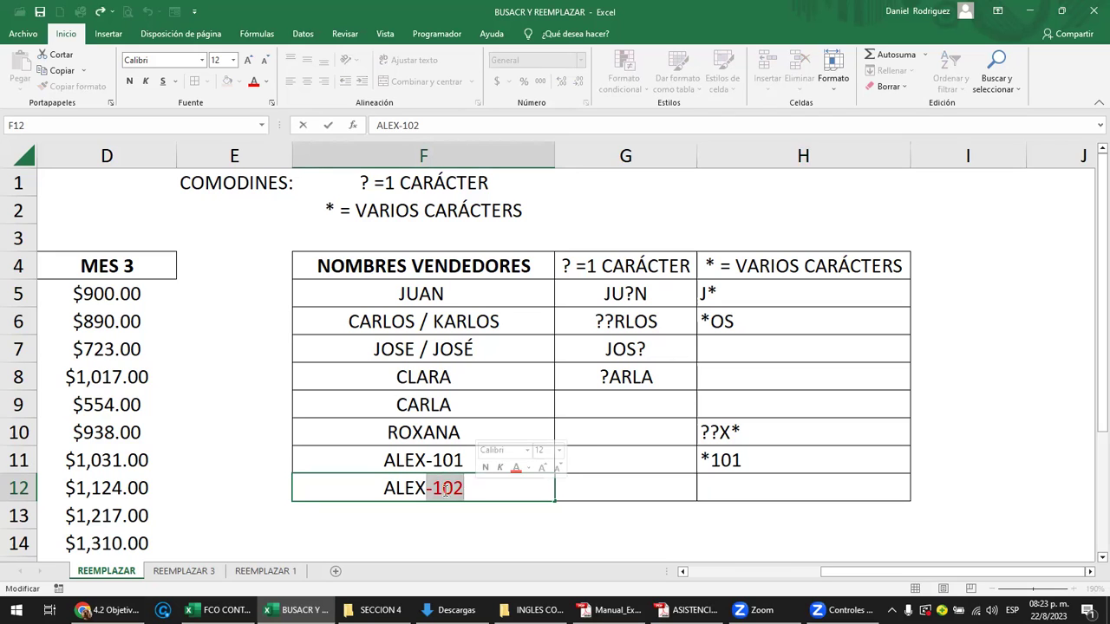
# - Enter the pattern *-102 in H12 beside ALEX-102
pyautogui.click(737, 460)
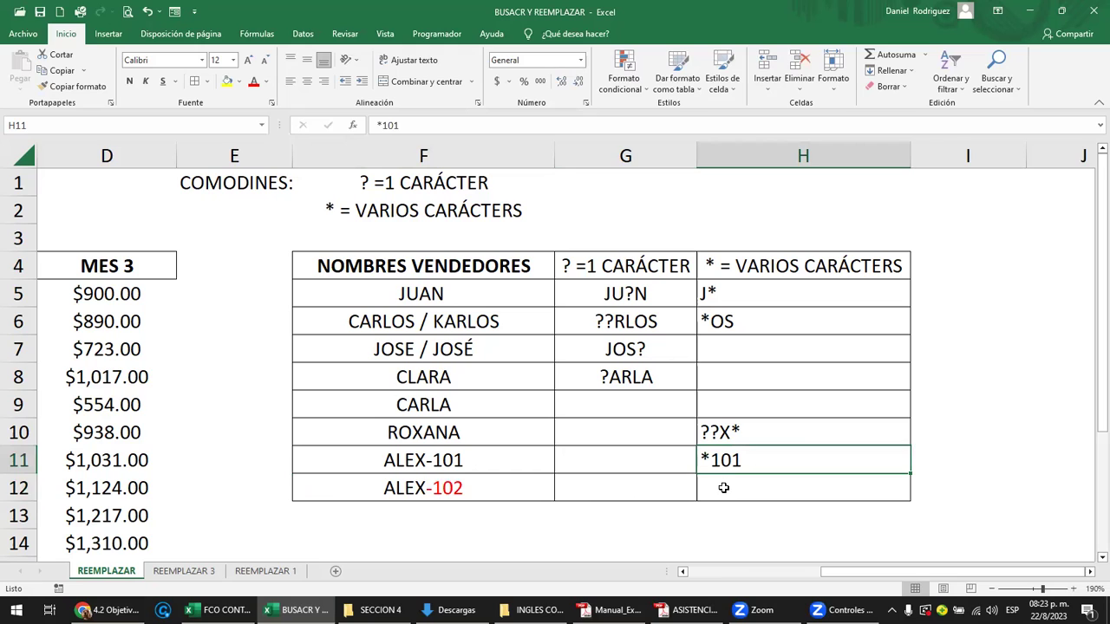
pyautogui.click(724, 489)
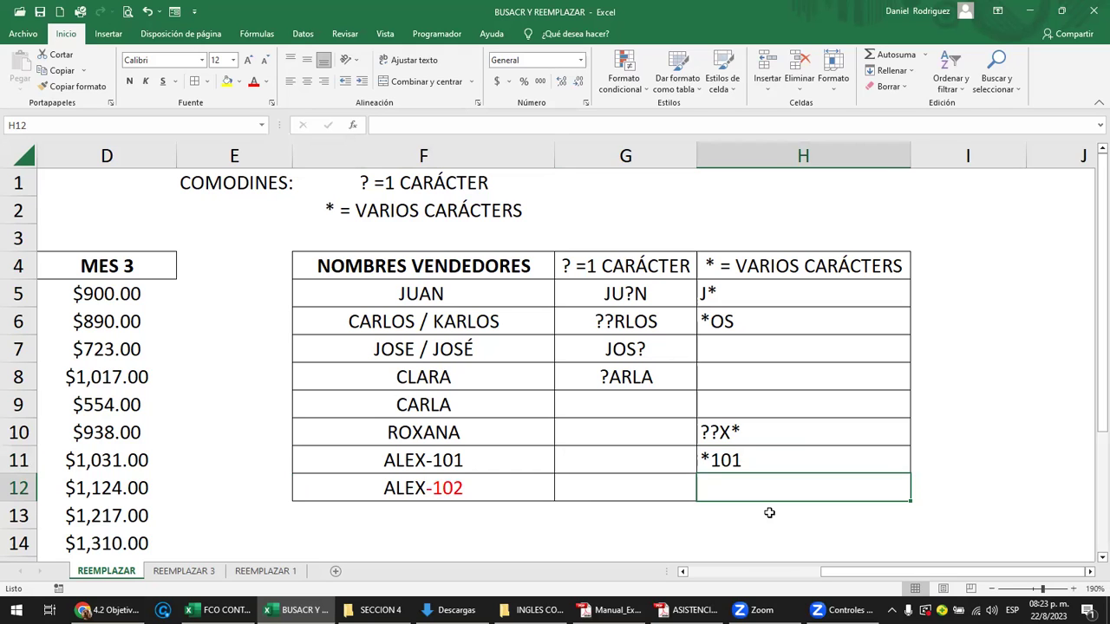
pyautogui.write('*')
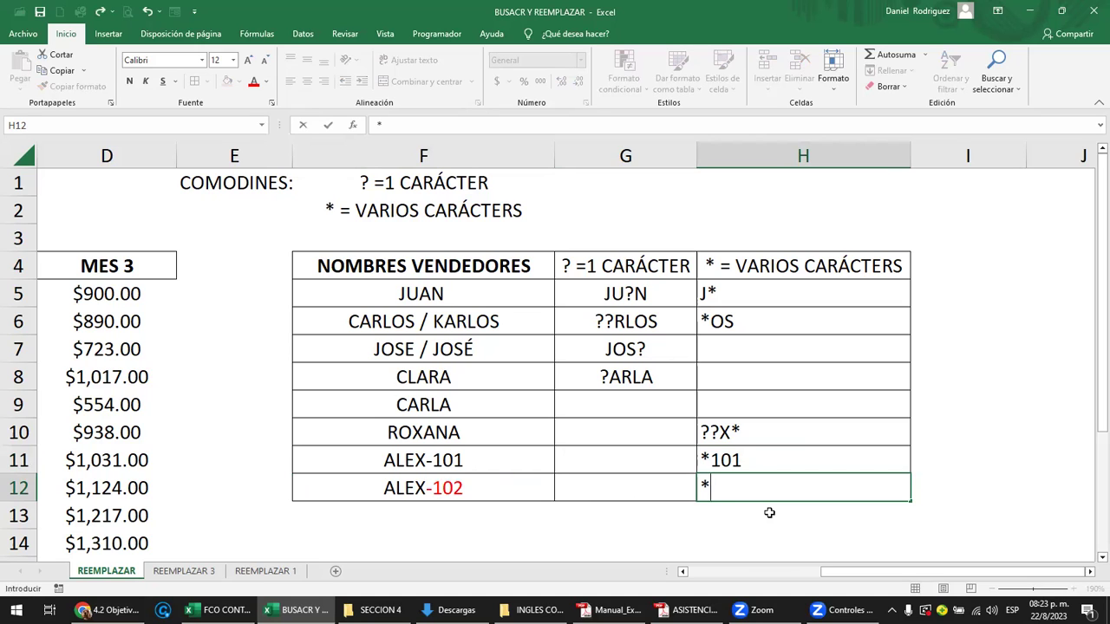
pyautogui.write('-')
pyautogui.write('102')
pyautogui.press('Return')
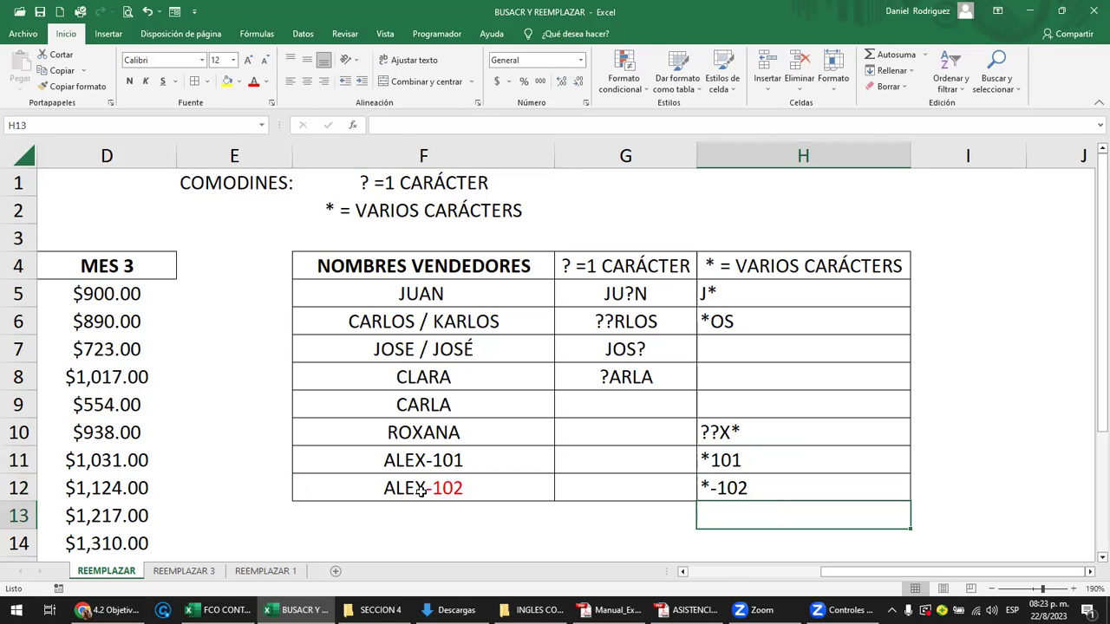
# - Remove the ALEX-102 copy accidentally filled into row 13, leaving it empty
pyautogui.click(425, 490)
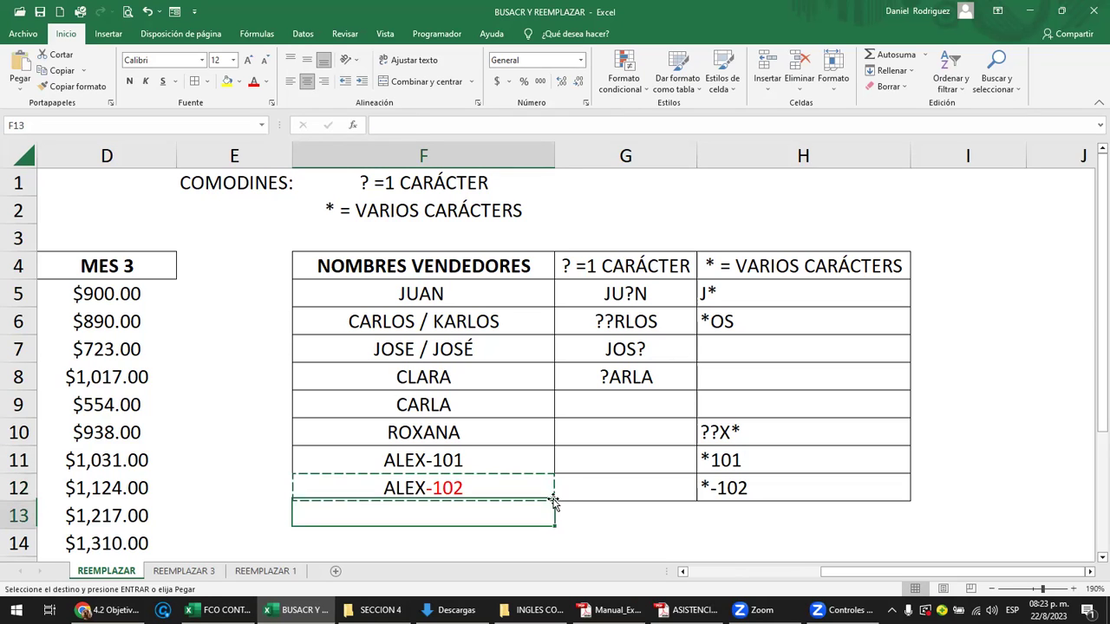
pyautogui.moveTo(554, 499); pyautogui.dragTo(555, 511)
pyautogui.press('Right')
pyautogui.press('Right')
pyautogui.press('Up')
pyautogui.press('Left')
pyautogui.press('Down')
pyautogui.press('Left')
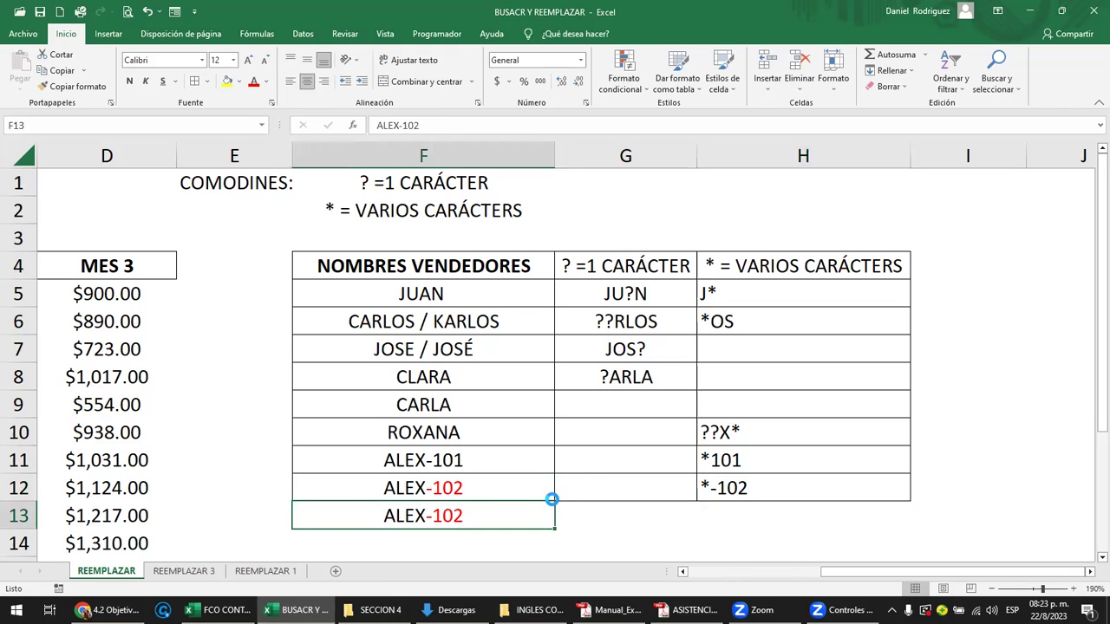
pyautogui.press('Delete')
pyautogui.press('Up')
pyautogui.hotkey('ctrl', 'c')
pyautogui.press('Down')
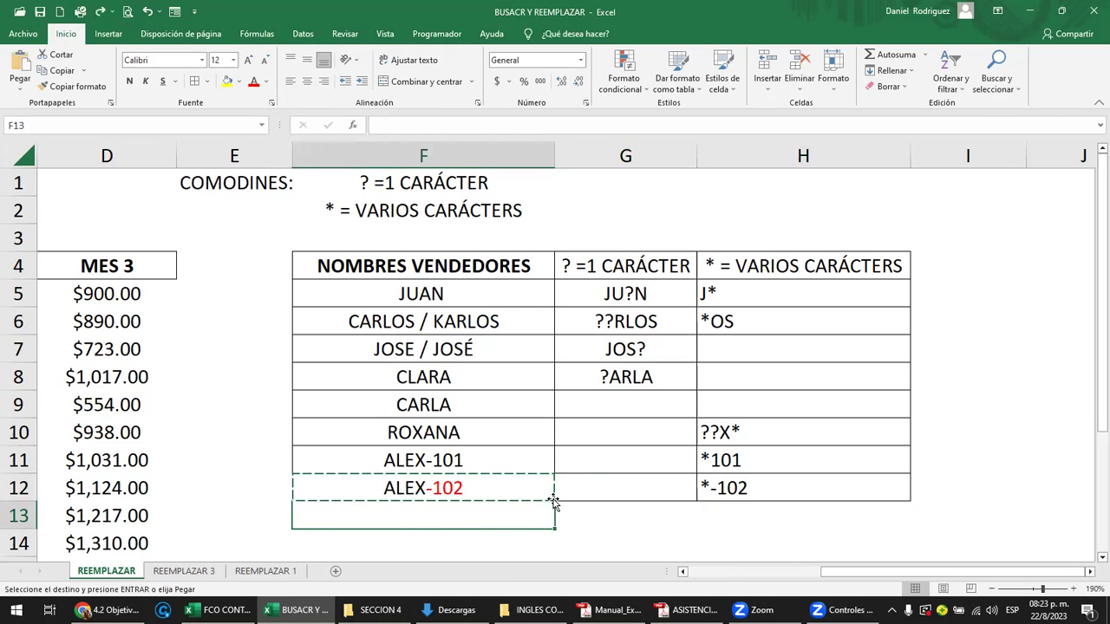
pyautogui.click(631, 517)
pyautogui.press('Escape')
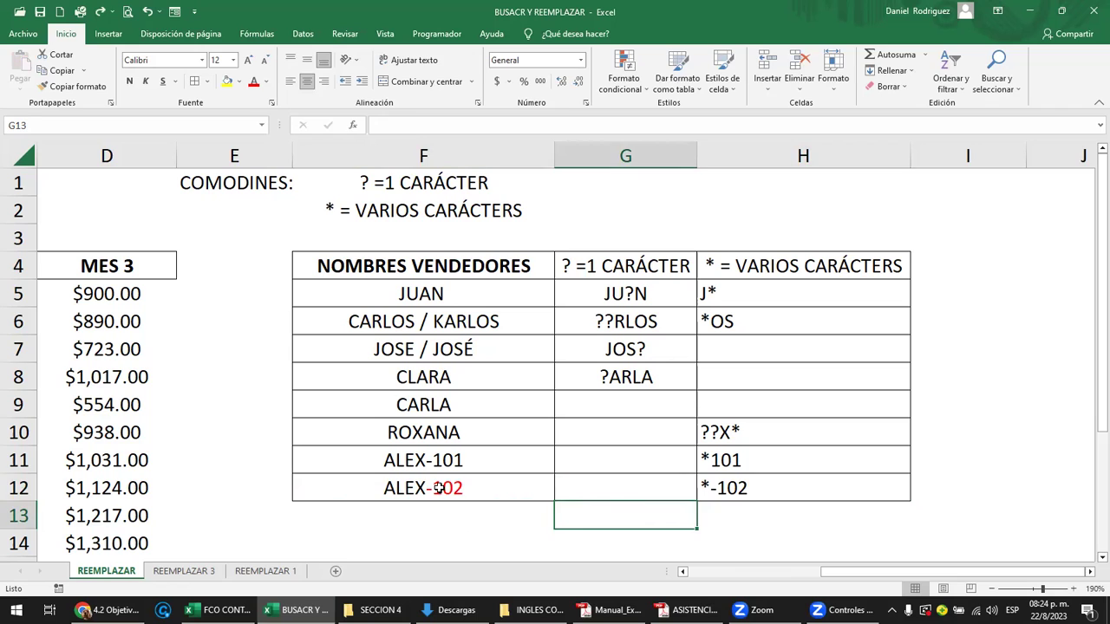
# - Replace the *-102 pattern in H12 with *-*
pyautogui.doubleClick(428, 488)
pyautogui.moveTo(426, 488); pyautogui.dragTo(432, 488)
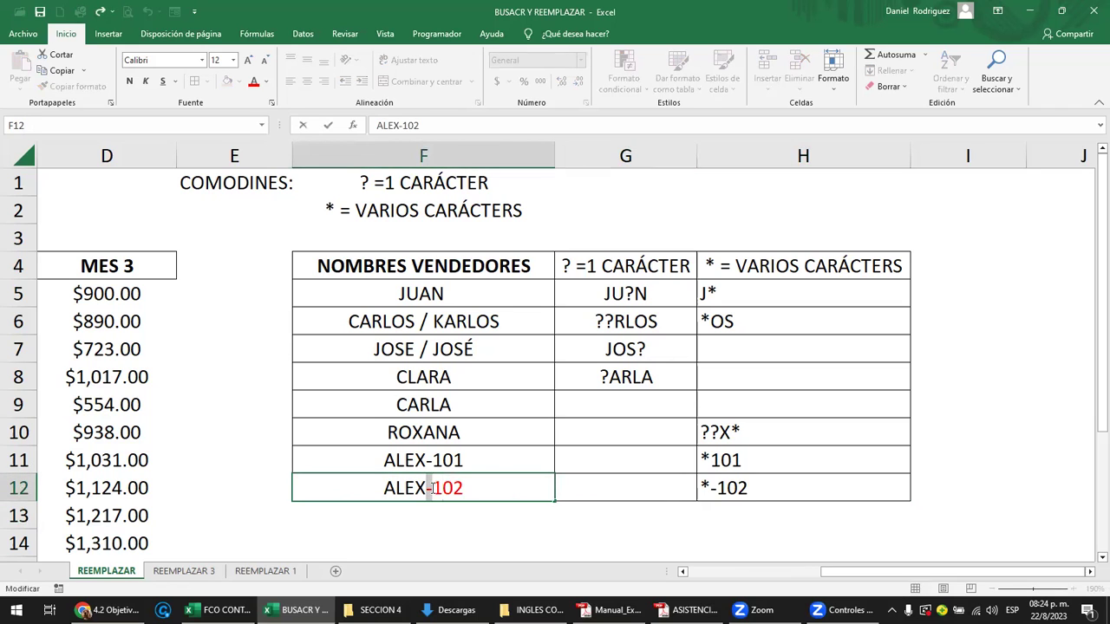
pyautogui.click(435, 516)
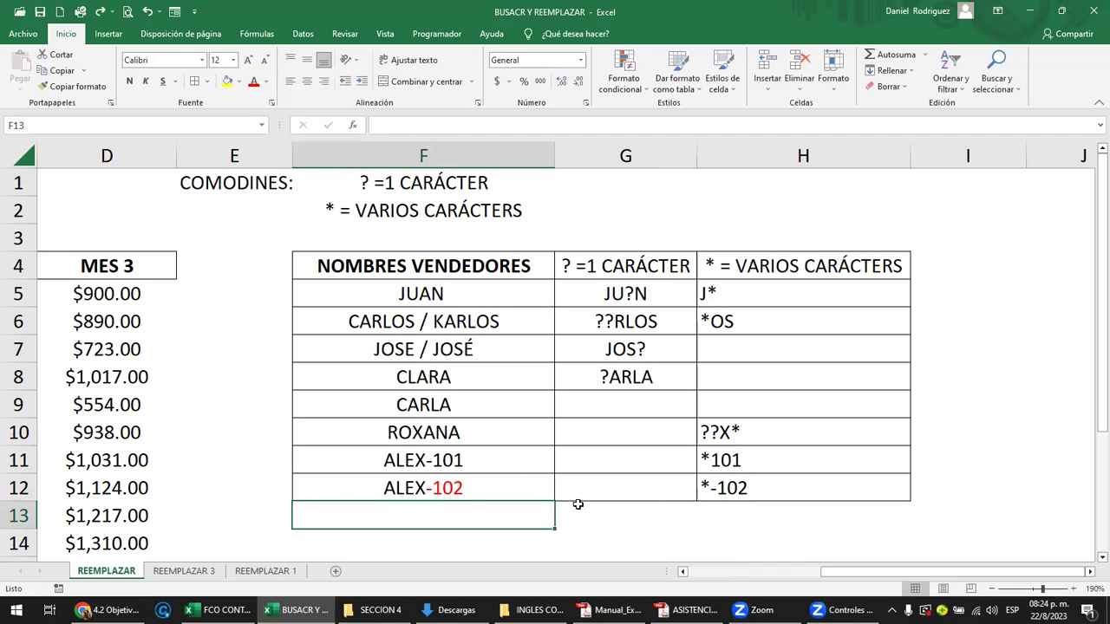
pyautogui.click(839, 488)
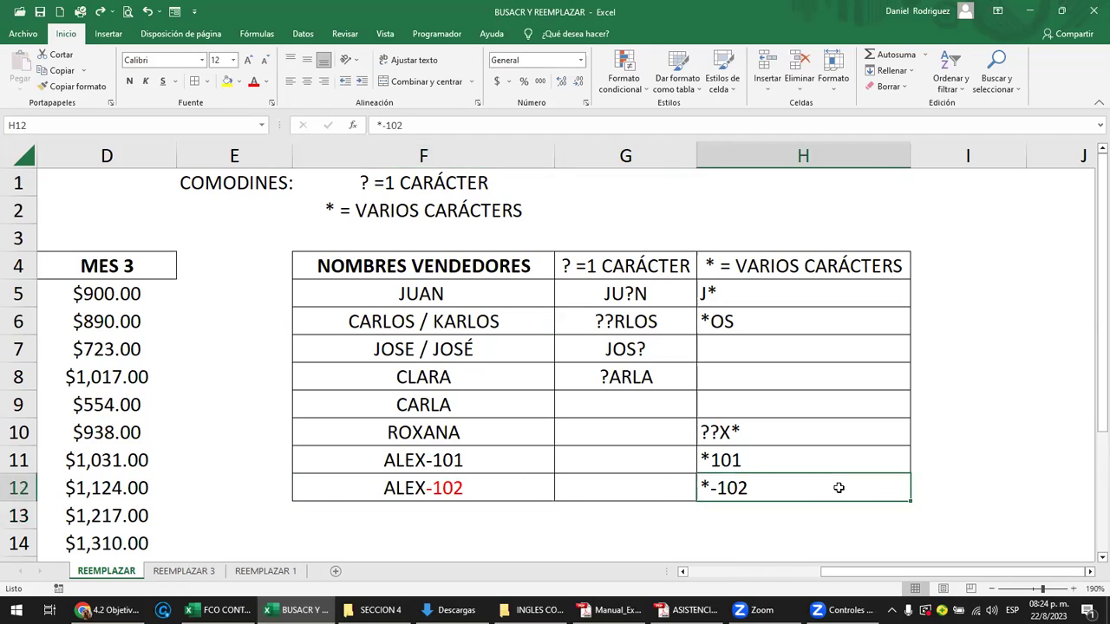
pyautogui.press('BackSpace')
pyautogui.write('*-*')
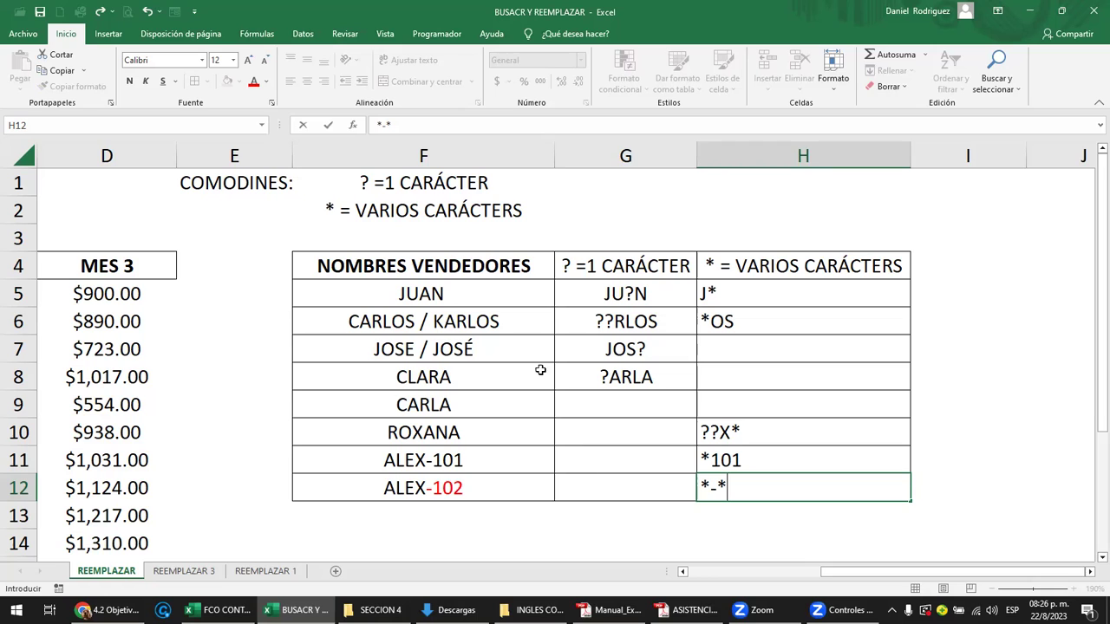
# - Commit the wildcard pattern in H12 and move the selection back to column A
pyautogui.click(424, 233)
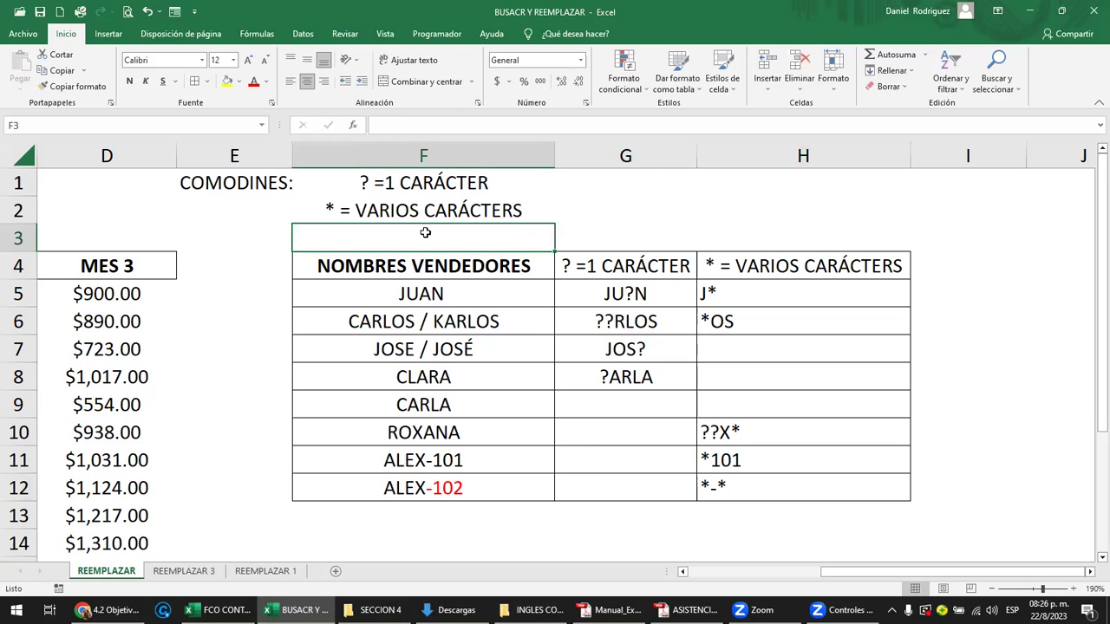
pyautogui.press('Left')
pyautogui.press('Left')
pyautogui.press('Left')
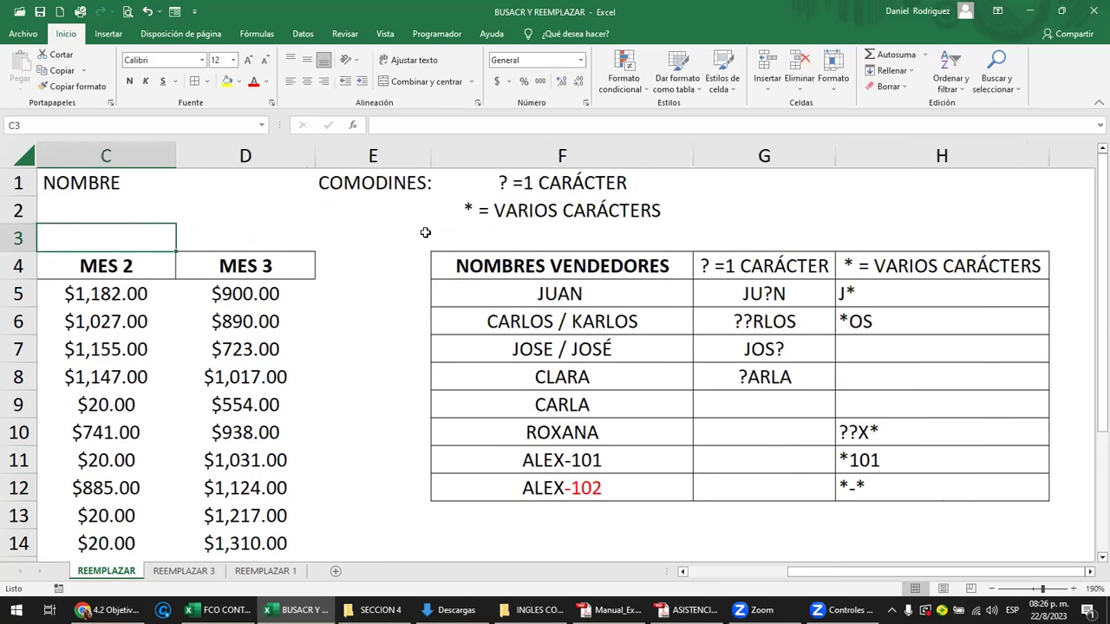
pyautogui.press('Left')
pyautogui.press('Left')
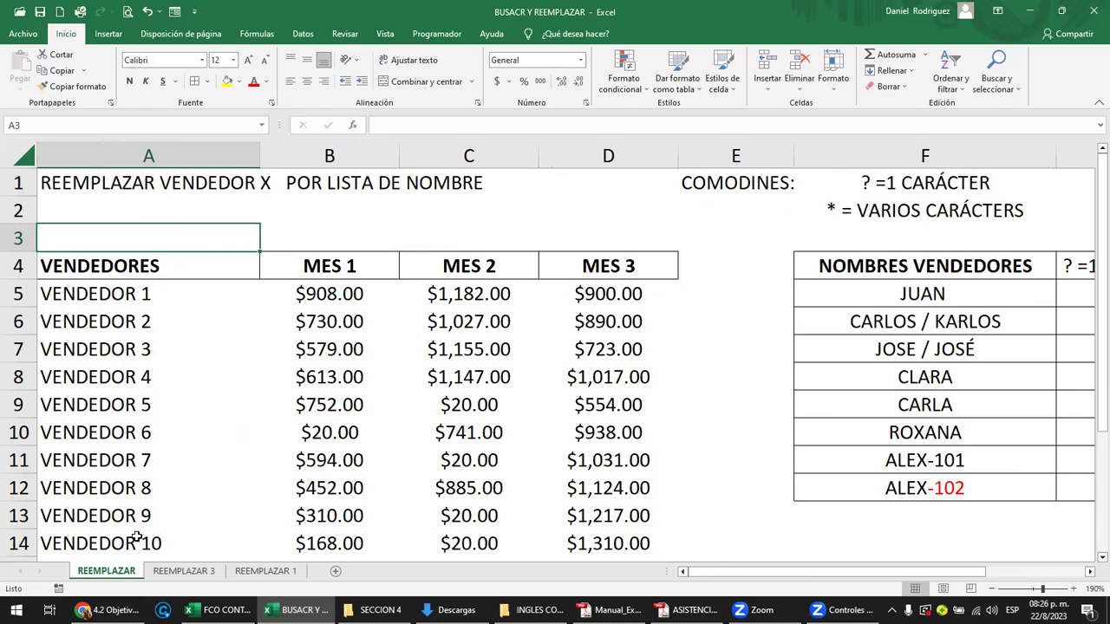
# - Select the VENDEDOR names, settle on cell A5, and open Buscar y reemplazar with Ctrl+B
pyautogui.moveTo(130, 293); pyautogui.dragTo(137, 543)
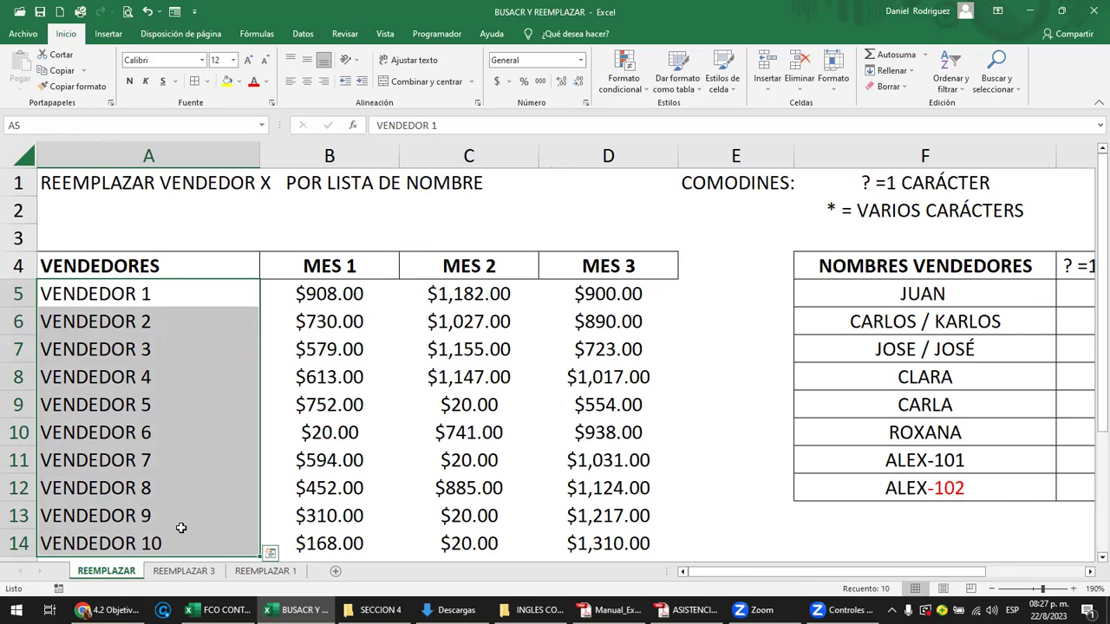
pyautogui.click(175, 540)
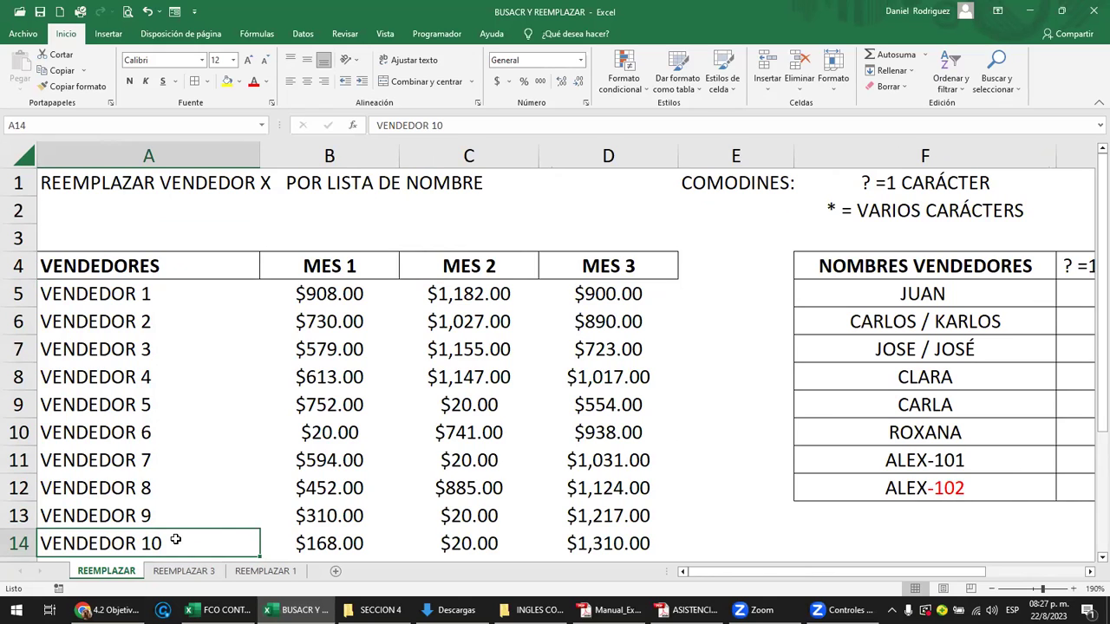
pyautogui.click(442, 243)
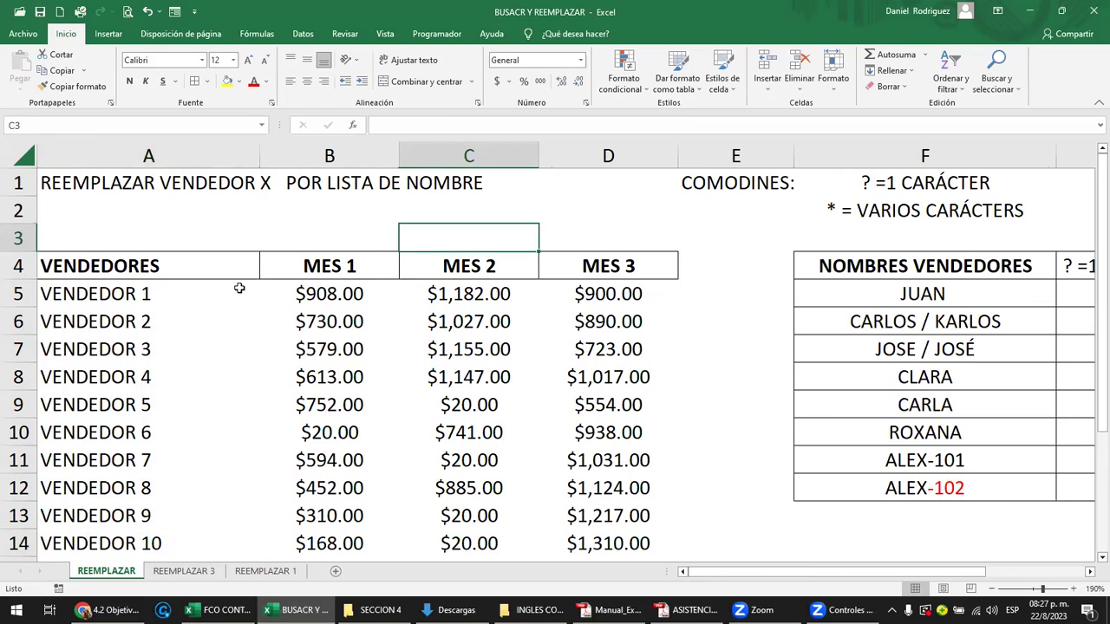
pyautogui.click(136, 294)
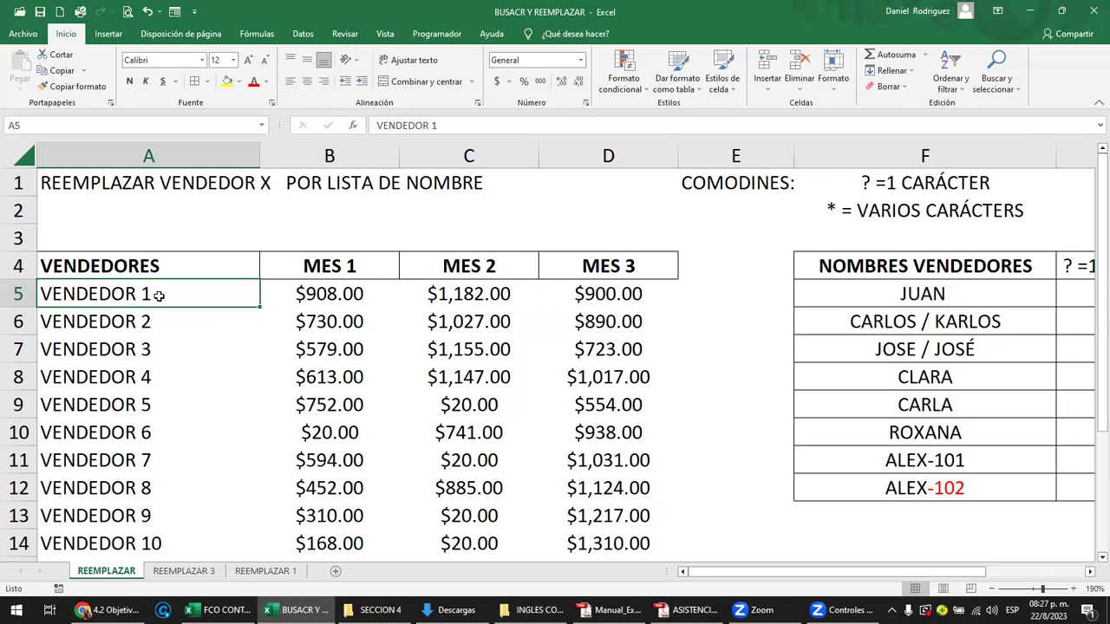
pyautogui.hotkey('ctrl', 'b')
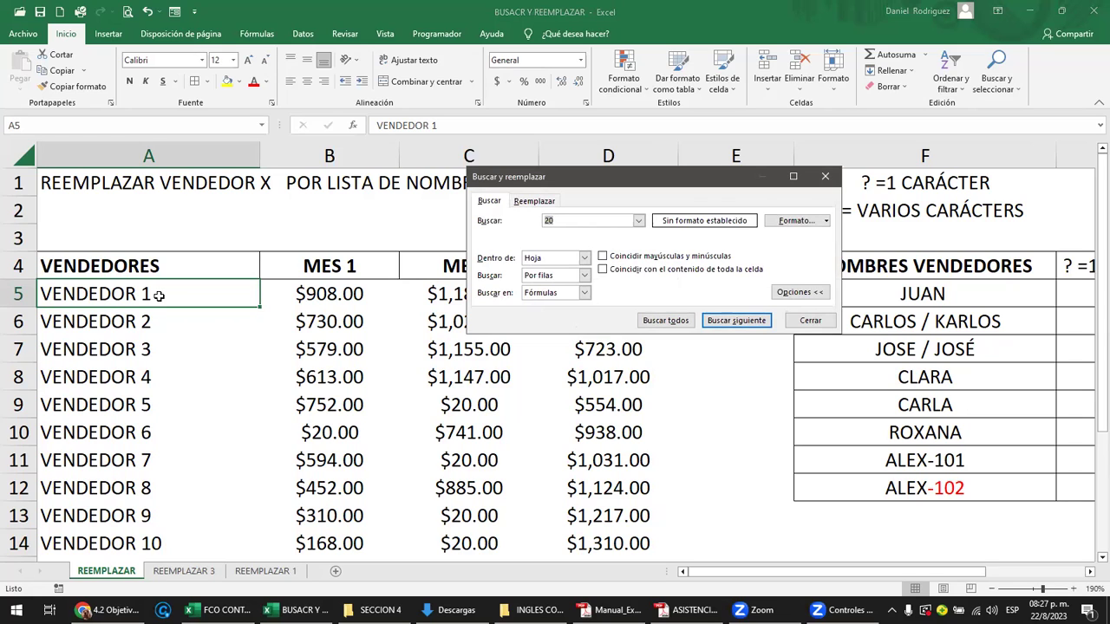
pyautogui.click(832, 180)
pyautogui.click(997, 80)
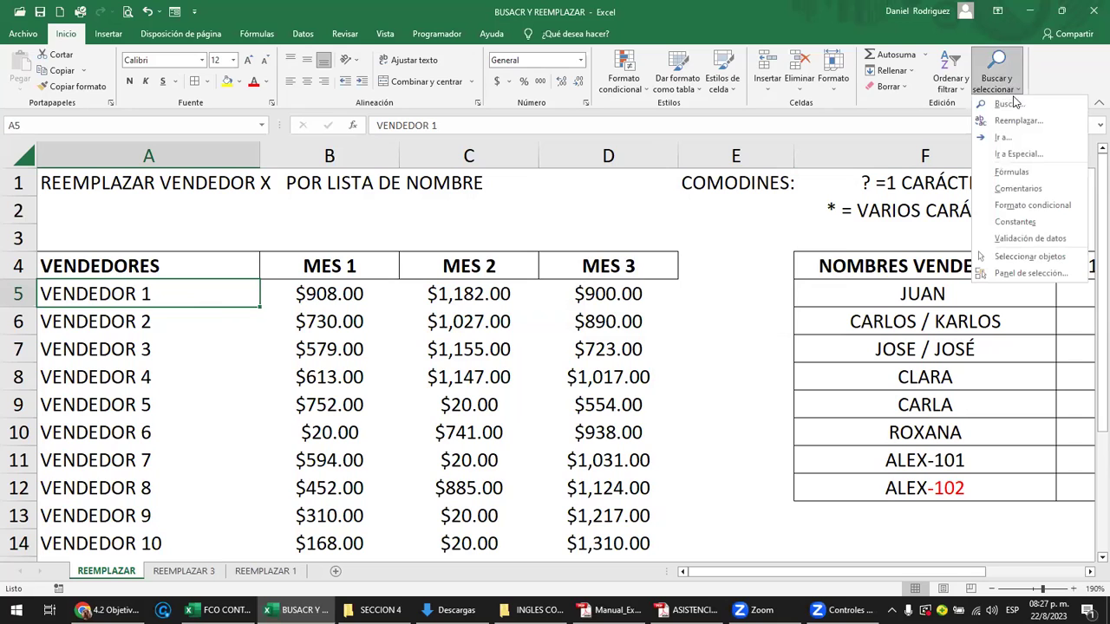
pyautogui.click(1013, 121)
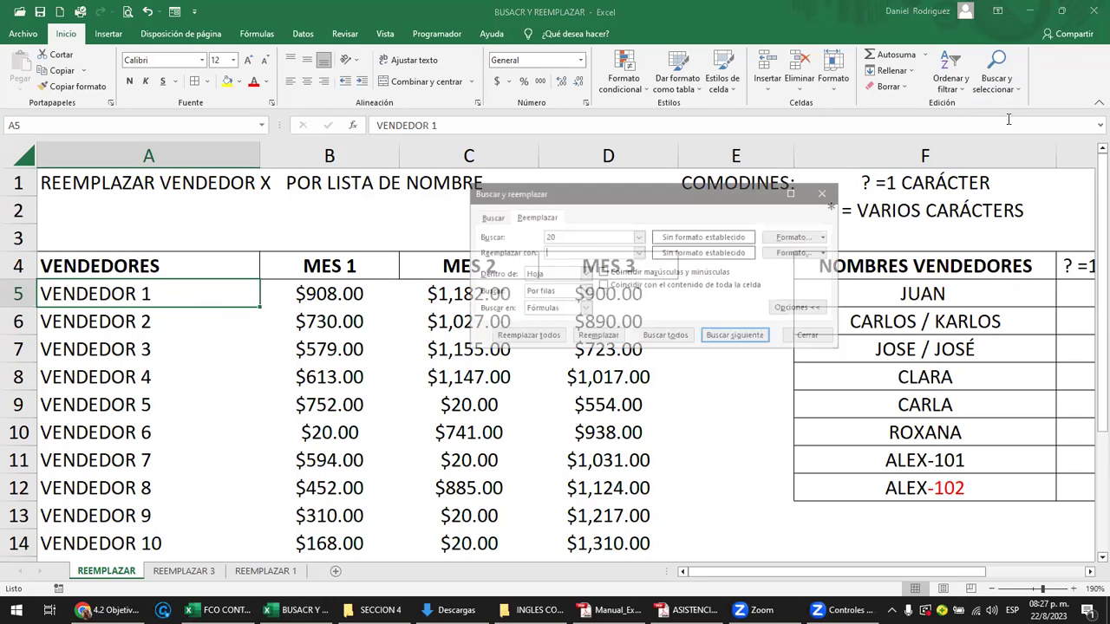
pyautogui.click(822, 193)
pyautogui.hotkey('ctrl', 'b')
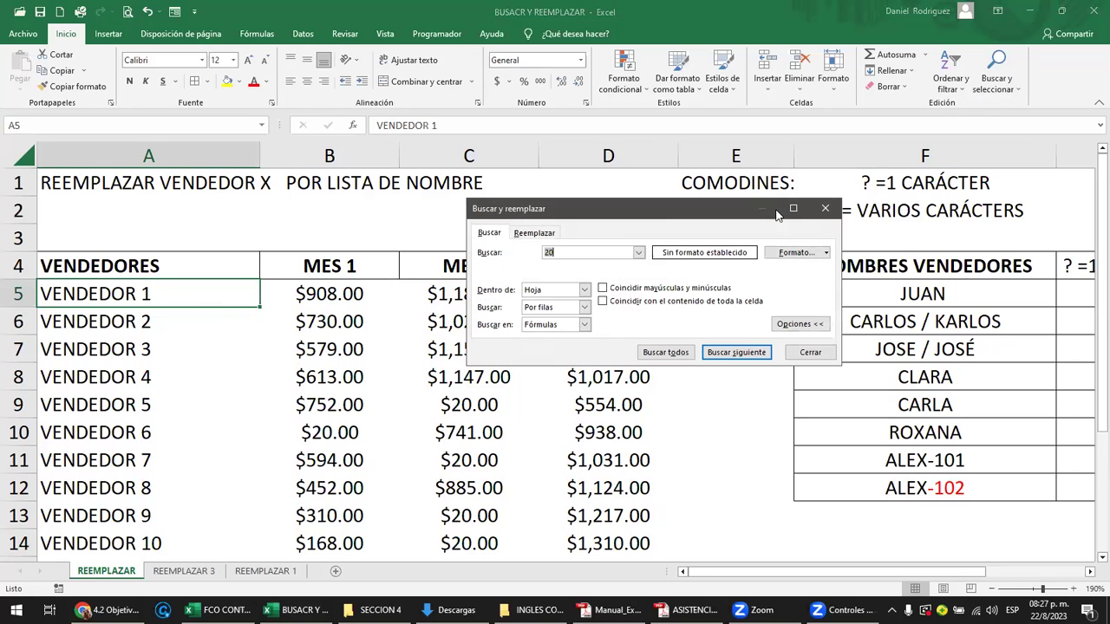
pyautogui.moveTo(653, 209); pyautogui.dragTo(569, 146)
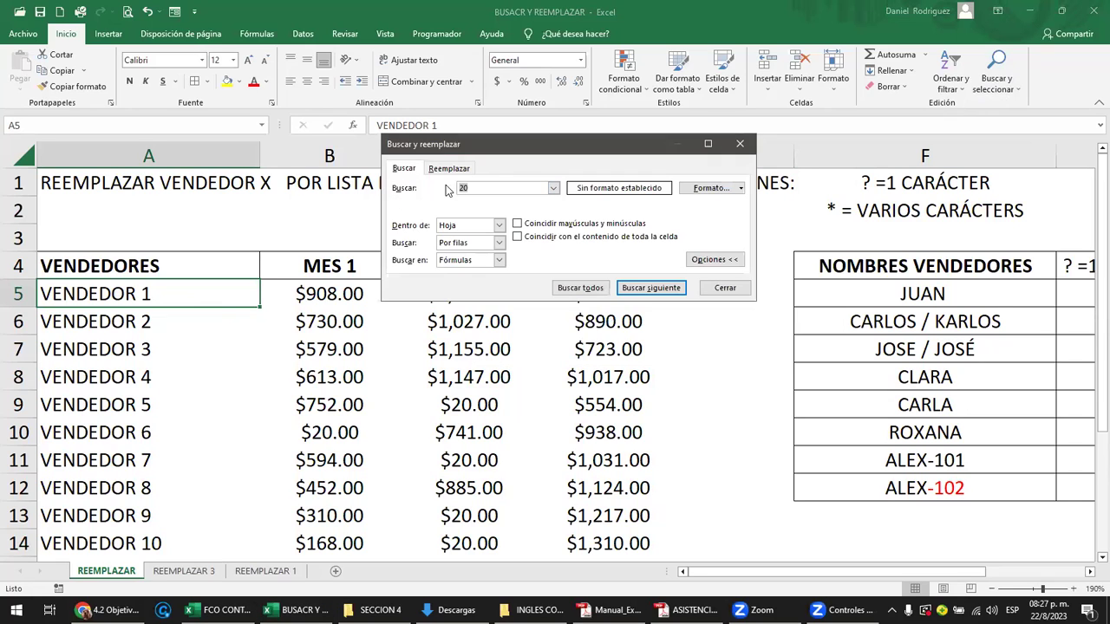
pyautogui.click(449, 169)
pyautogui.click(404, 168)
pyautogui.click(121, 293)
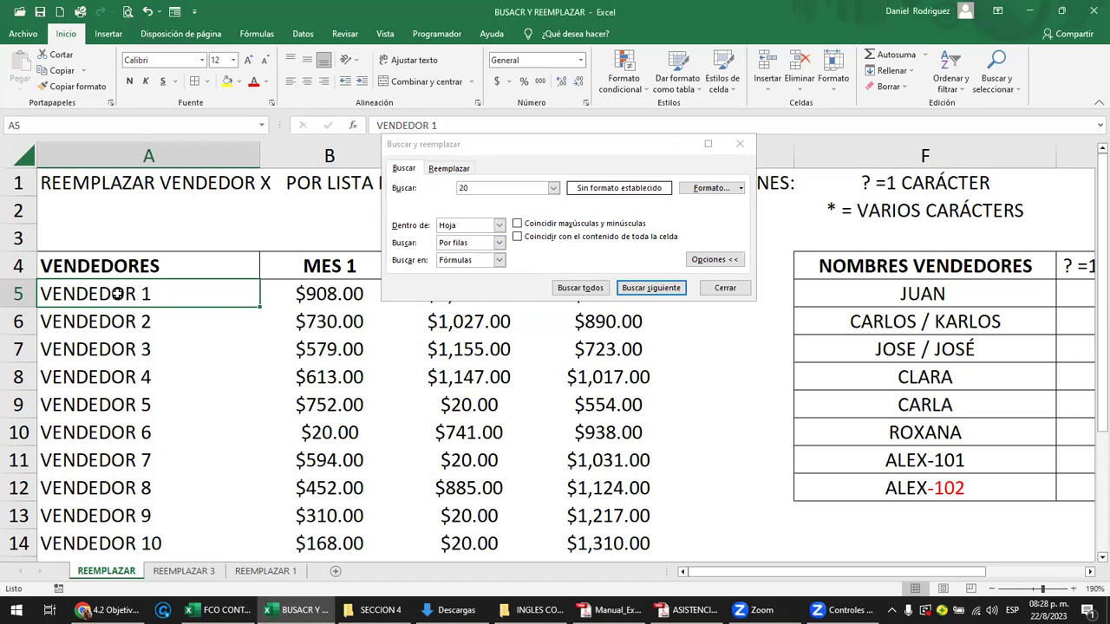
# - Search for V* and list all 15 matches, enlarging the dialog and moving it off the table
pyautogui.click(475, 187)
pyautogui.press('BackSpace')
pyautogui.press('BackSpace')
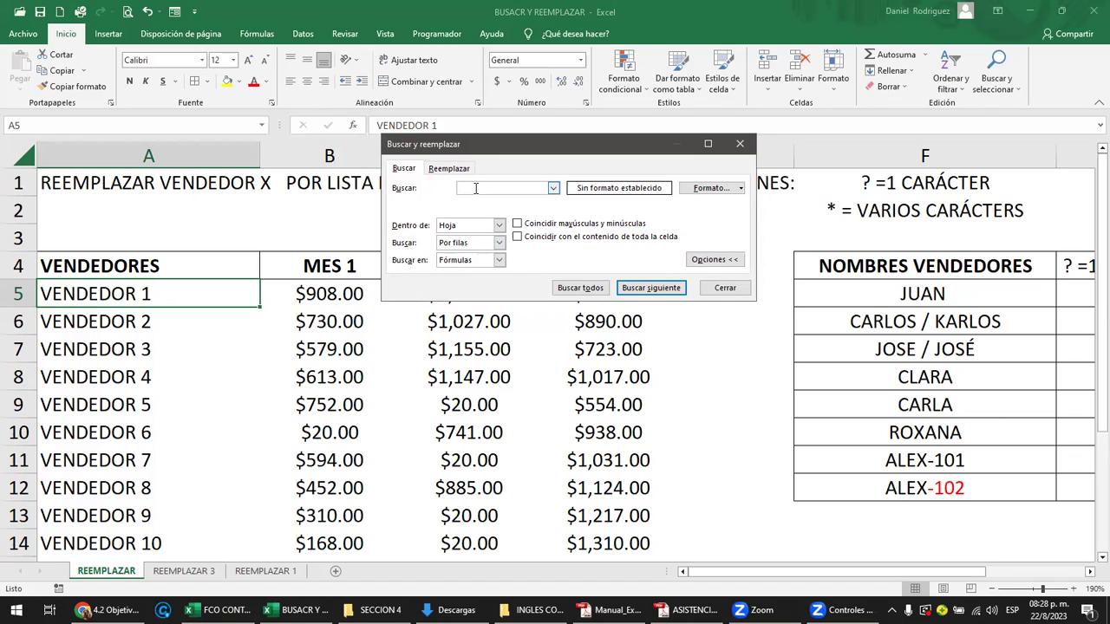
pyautogui.write('V')
pyautogui.write('*')
pyautogui.press('Return')
pyautogui.press('Return')
pyautogui.press('Return')
pyautogui.press('Return')
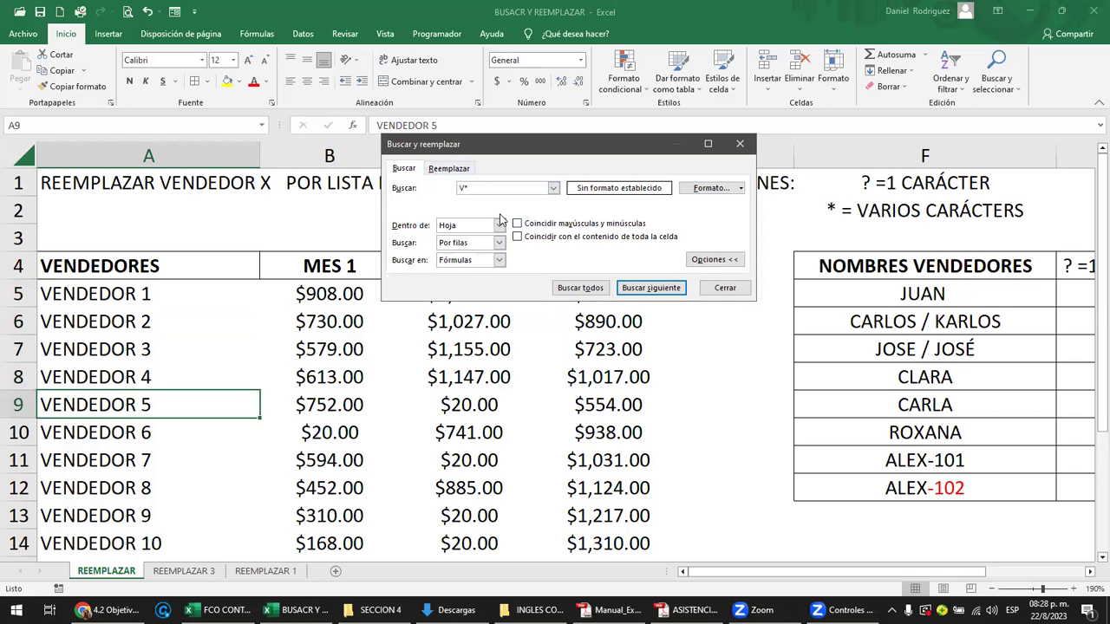
pyautogui.click(655, 293)
pyautogui.click(595, 292)
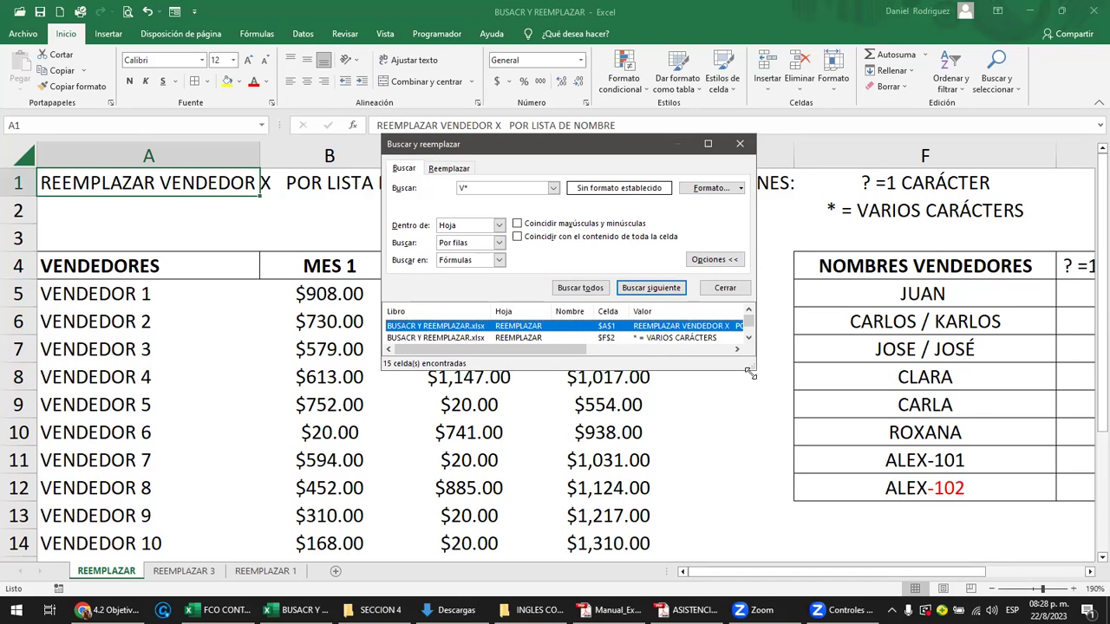
pyautogui.moveTo(750, 372); pyautogui.dragTo(797, 535)
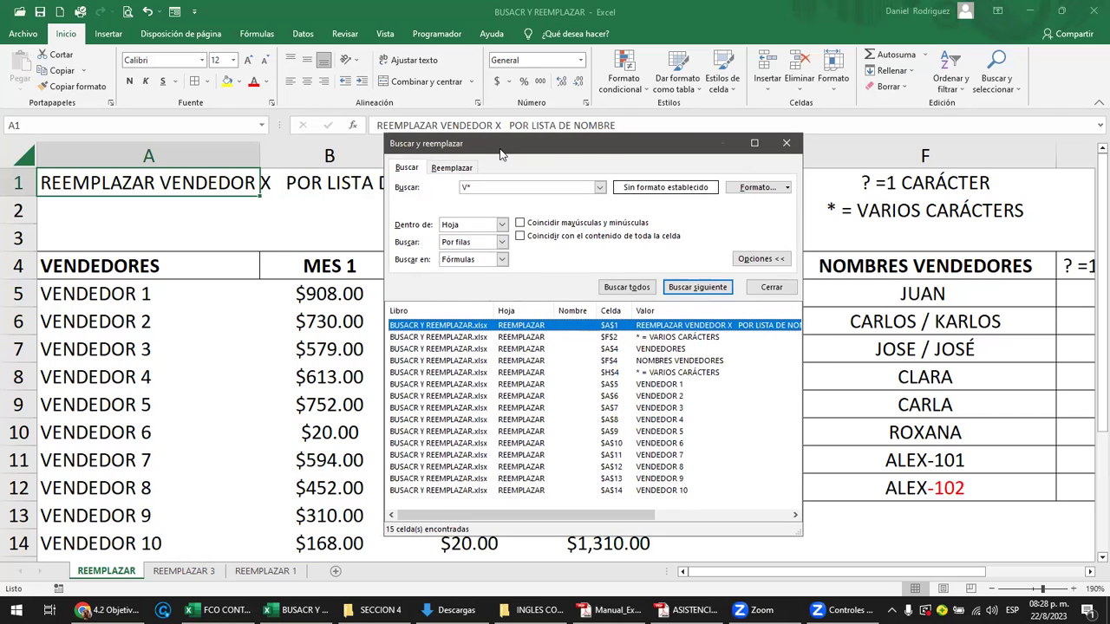
pyautogui.moveTo(491, 149); pyautogui.dragTo(636, 134)
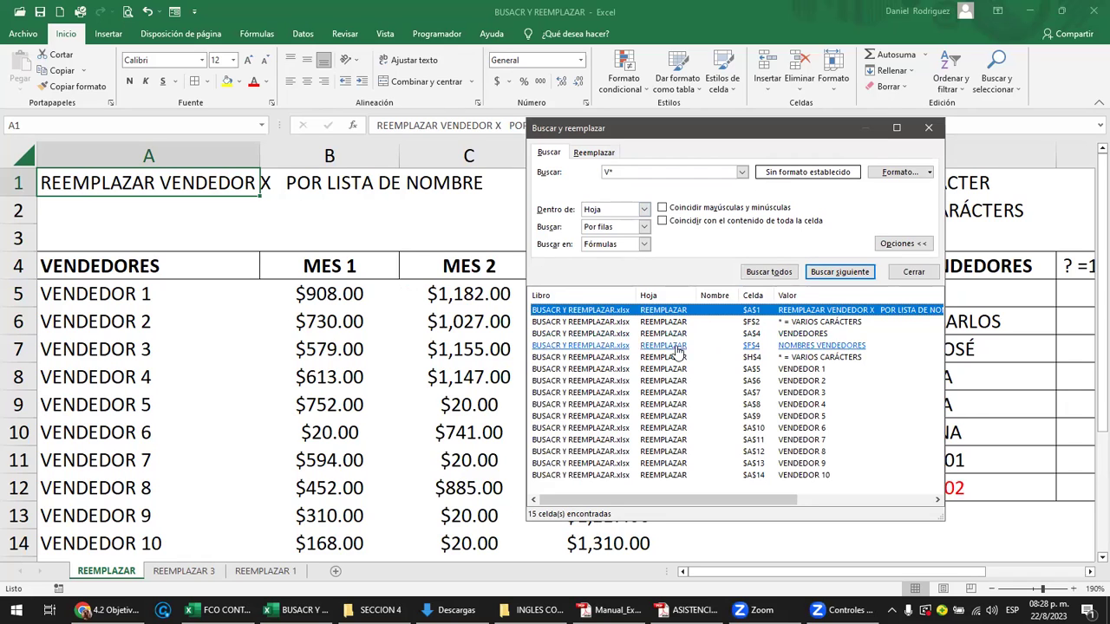
# - Replace the search term with ?E* and jump to the first matching cell
pyautogui.click(655, 173)
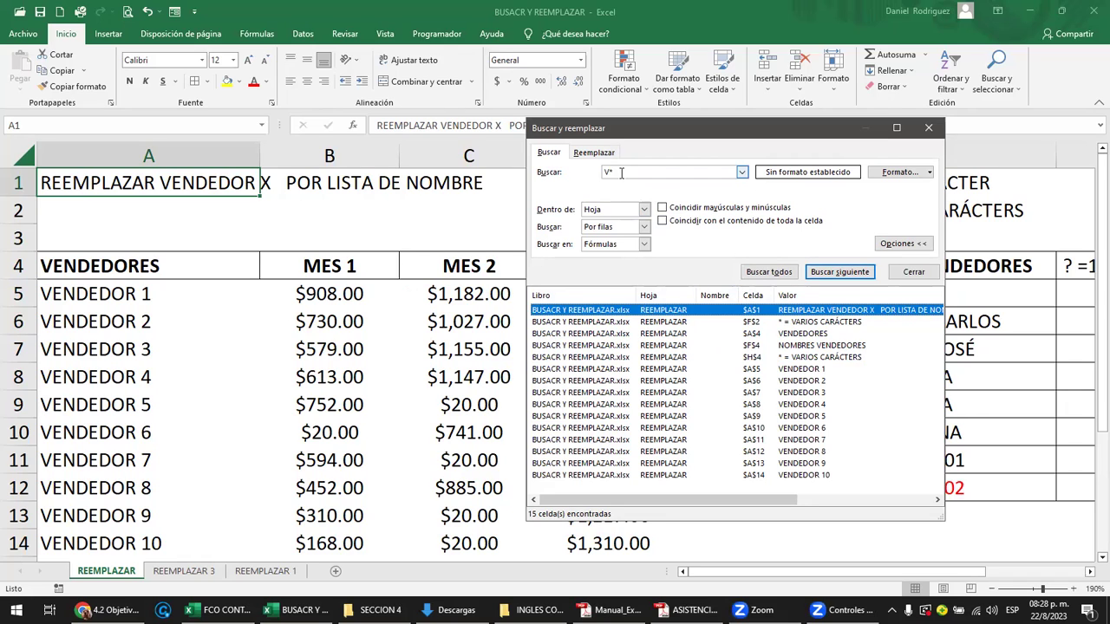
pyautogui.press('BackSpace')
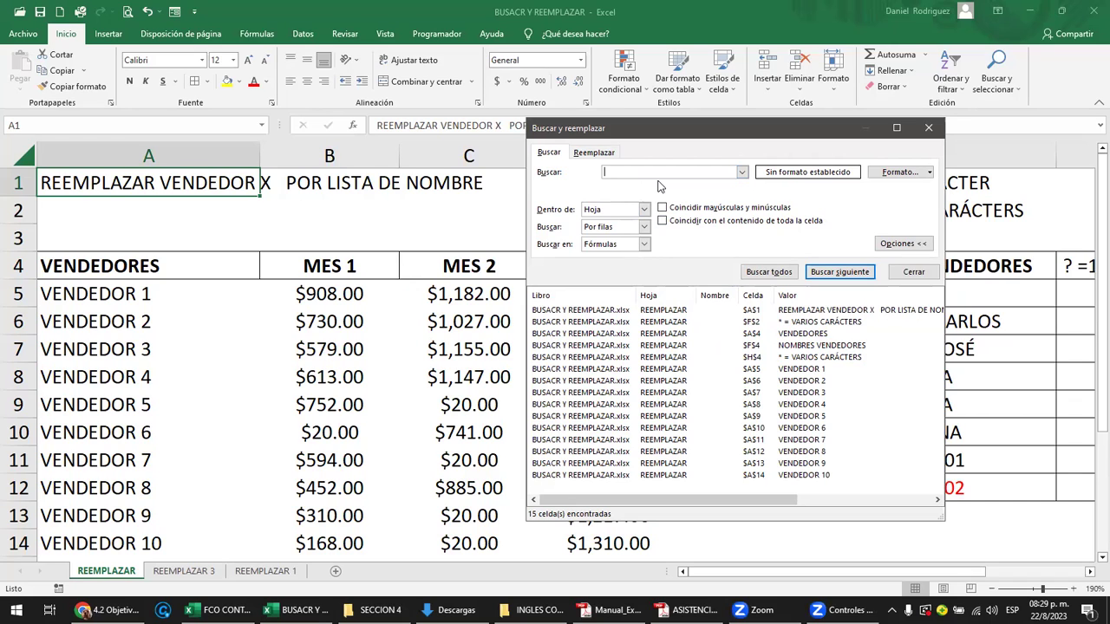
pyautogui.write('?')
pyautogui.write('E')
pyautogui.write('*')
pyautogui.press('Return')
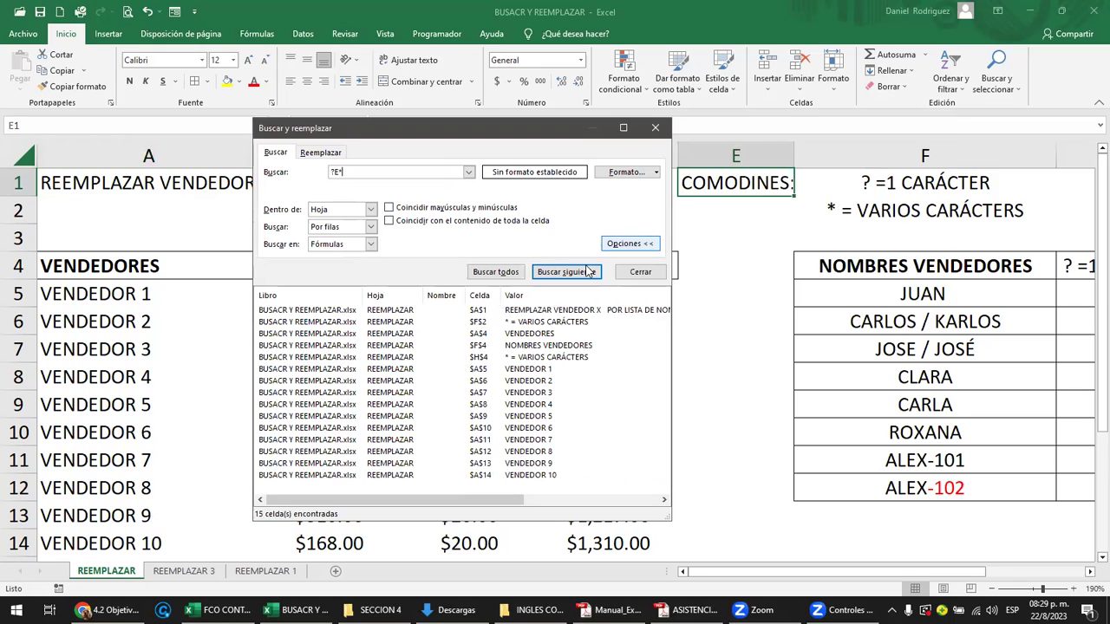
# - Step through the ?E* matches up to the MES 3 header, then close the Find window
pyautogui.click(561, 274)
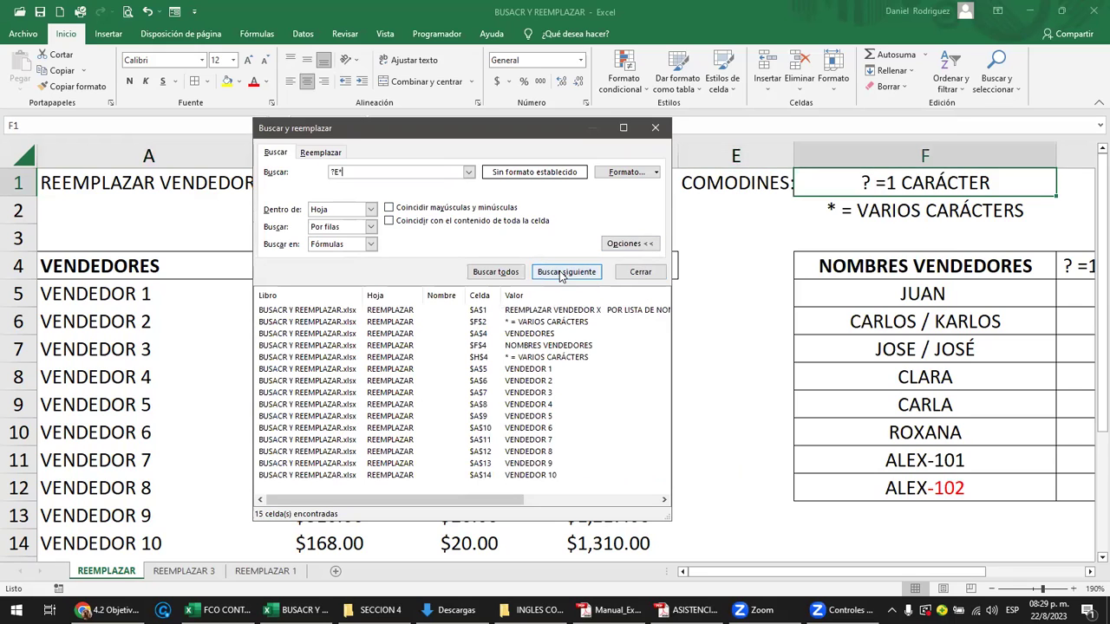
pyautogui.click(561, 274)
pyautogui.click(561, 274)
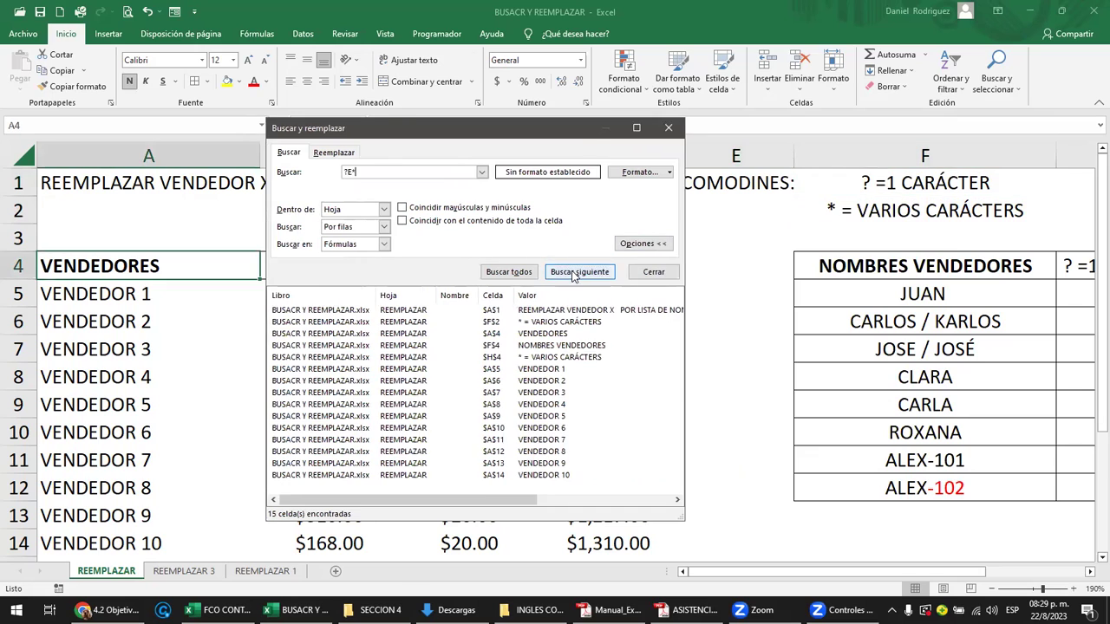
pyautogui.click(561, 274)
pyautogui.click(715, 274)
pyautogui.click(862, 274)
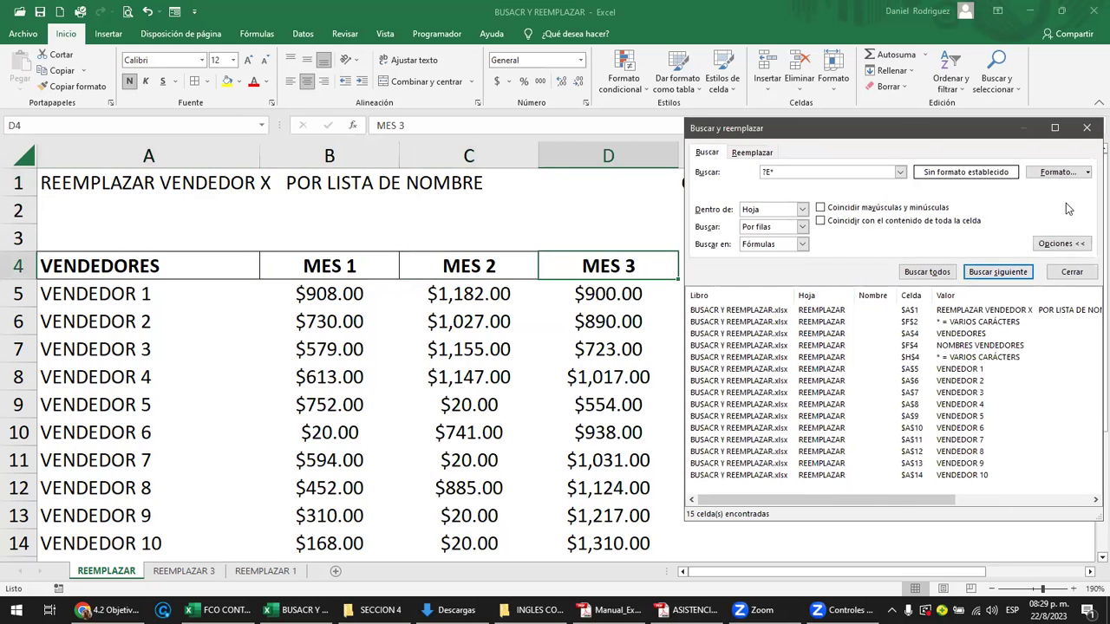
pyautogui.moveTo(972, 132); pyautogui.dragTo(777, 91)
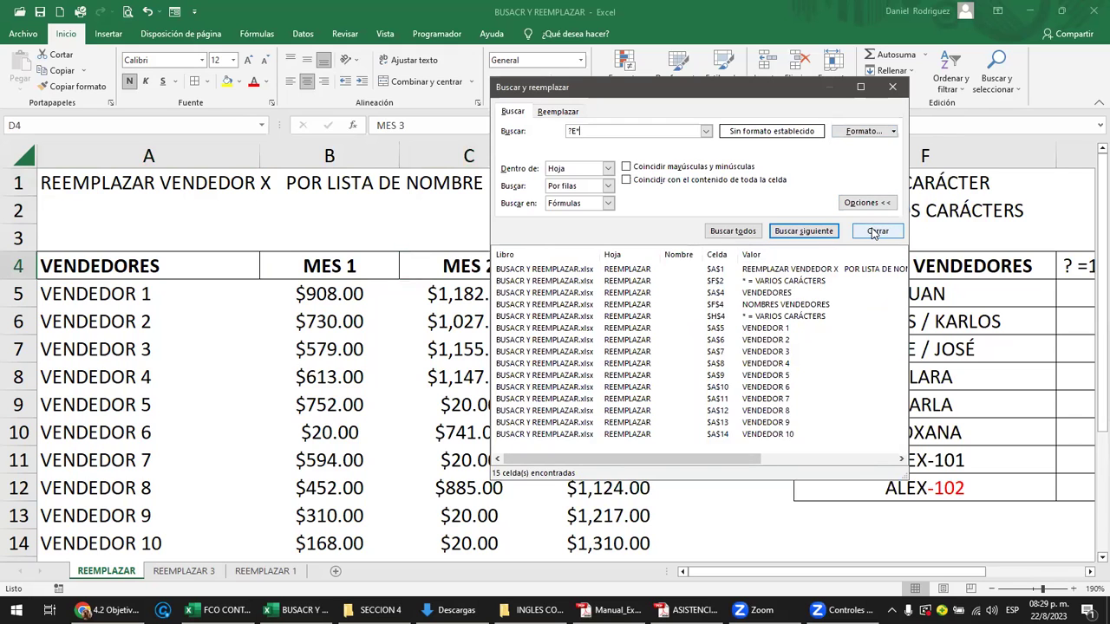
pyautogui.click(877, 231)
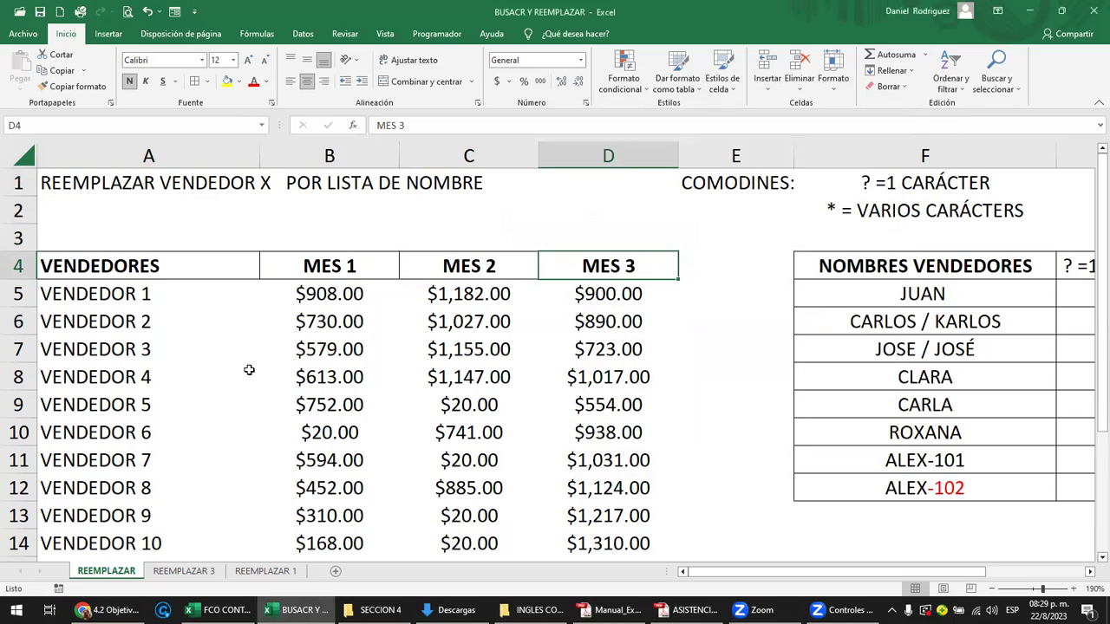
pyautogui.click(121, 297)
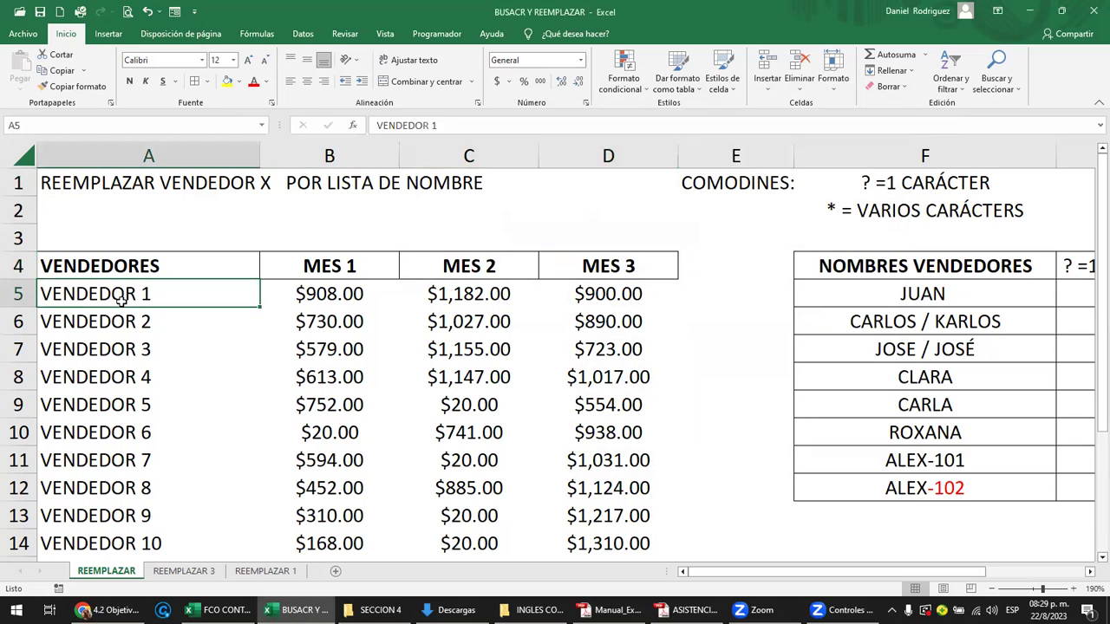
pyautogui.click(126, 266)
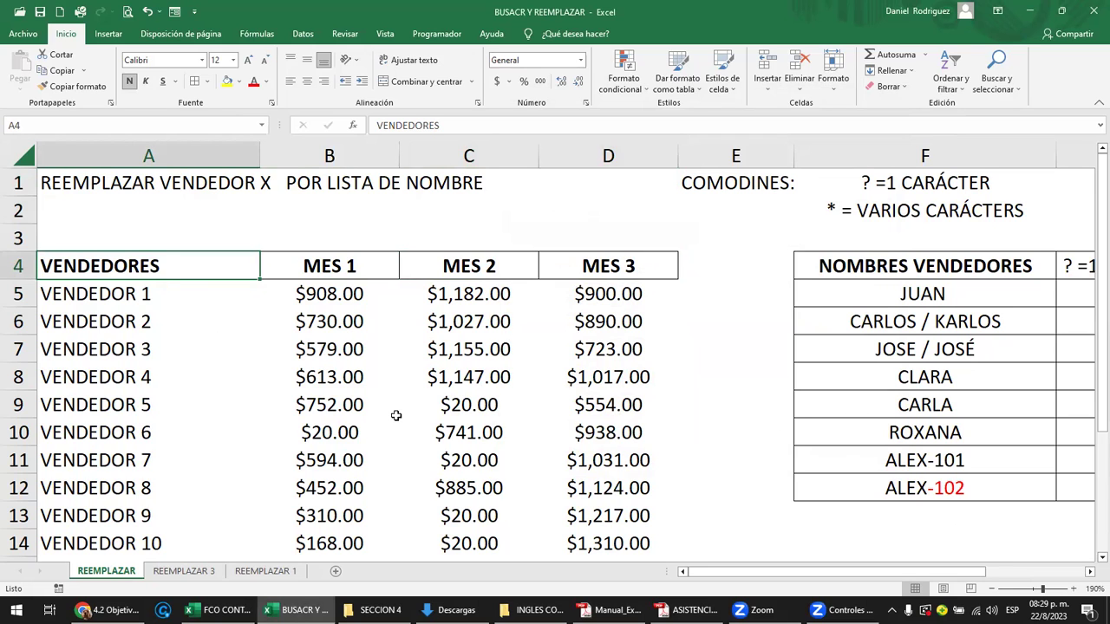
pyautogui.scroll(-1, 395, 416)
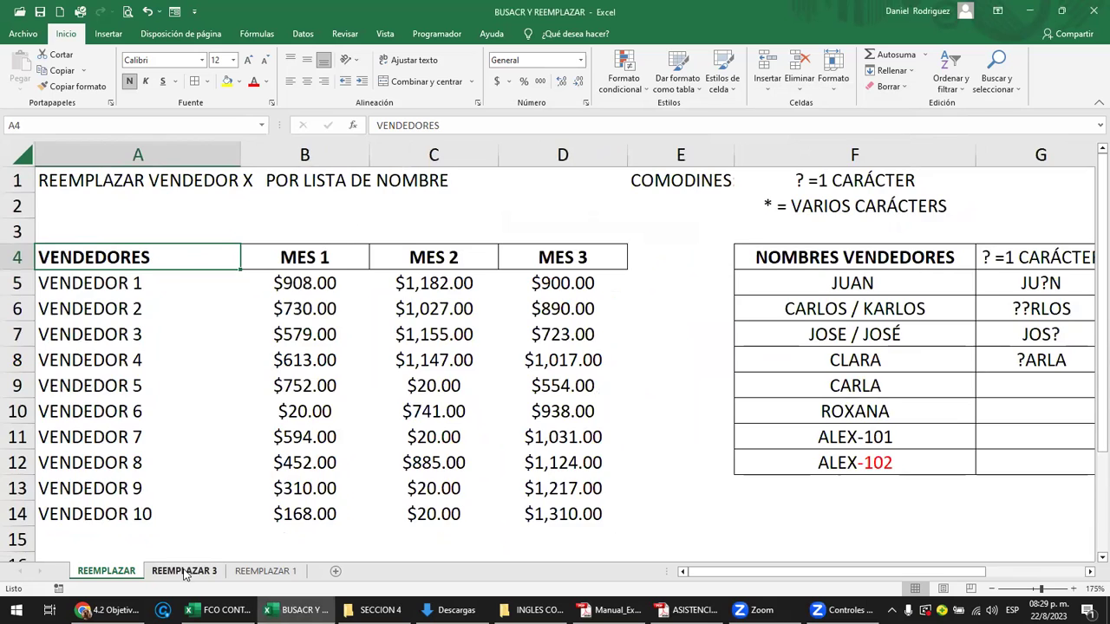
pyautogui.click(184, 571)
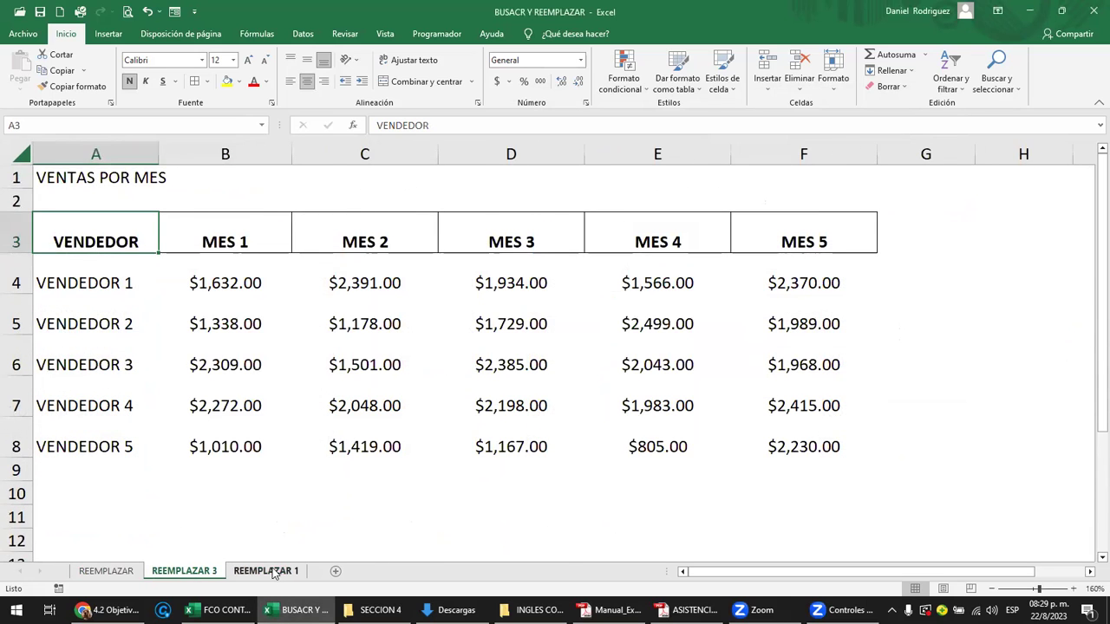
pyautogui.click(265, 570)
pyautogui.click(55, 253)
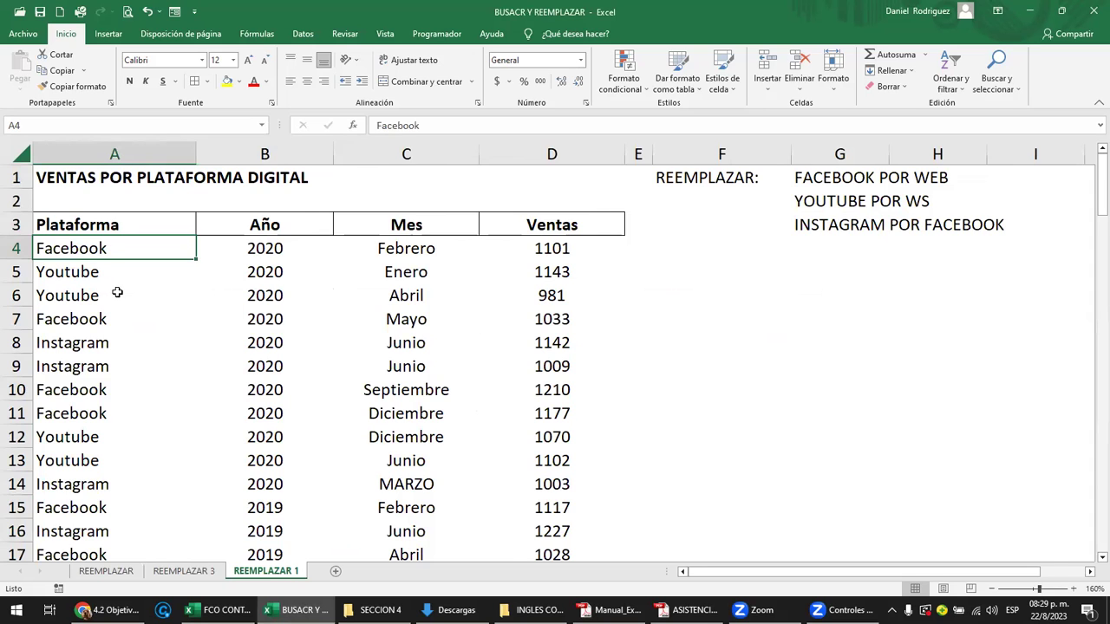
pyautogui.keyDown('ctrl'); pyautogui.scroll(-3, 117, 293); pyautogui.keyUp('ctrl')
pyautogui.scroll(-8, 121, 294)
pyautogui.scroll(-3, 122, 294)
pyautogui.scroll(11, 121, 294)
pyautogui.keyDown('ctrl'); pyautogui.scroll(3, 122, 294); pyautogui.keyUp('ctrl')
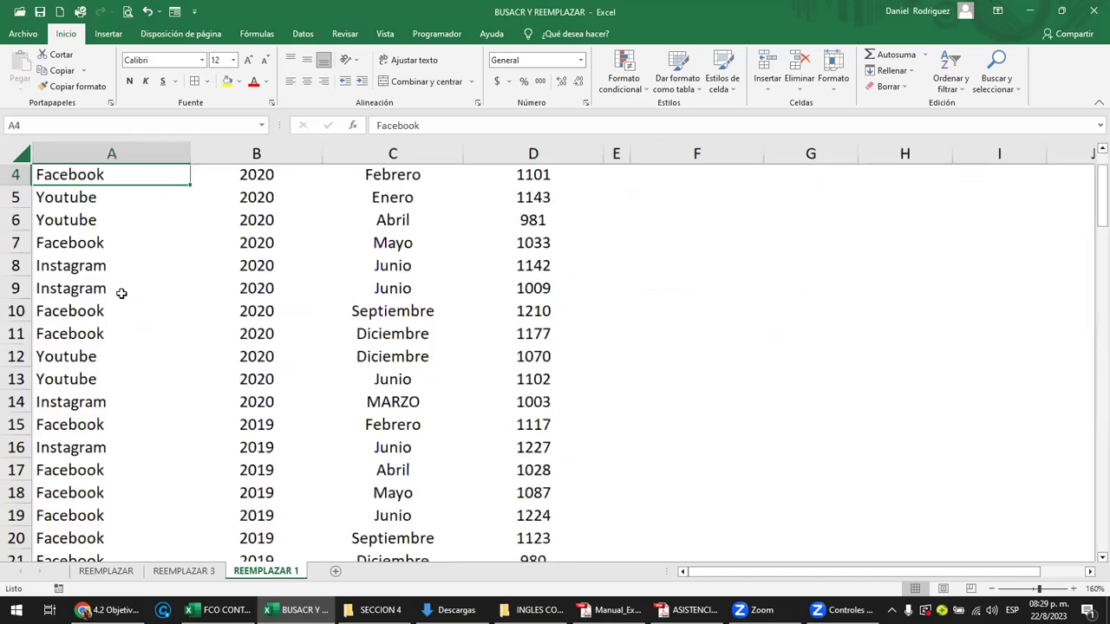
pyautogui.keyDown('ctrl'); pyautogui.scroll(2, 122, 294); pyautogui.keyUp('ctrl')
pyautogui.keyDown('ctrl'); pyautogui.scroll(1, 121, 294); pyautogui.keyUp('ctrl')
pyautogui.scroll(1, 122, 294)
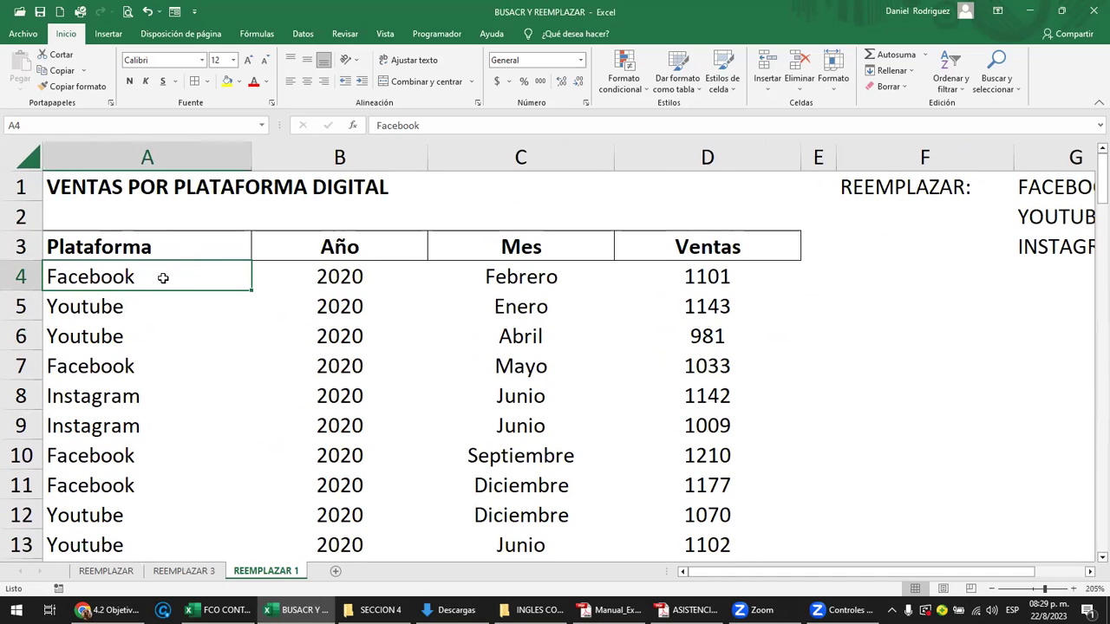
pyautogui.hotkey('ctrl', 'b')
pyautogui.write('FACEBOOK')
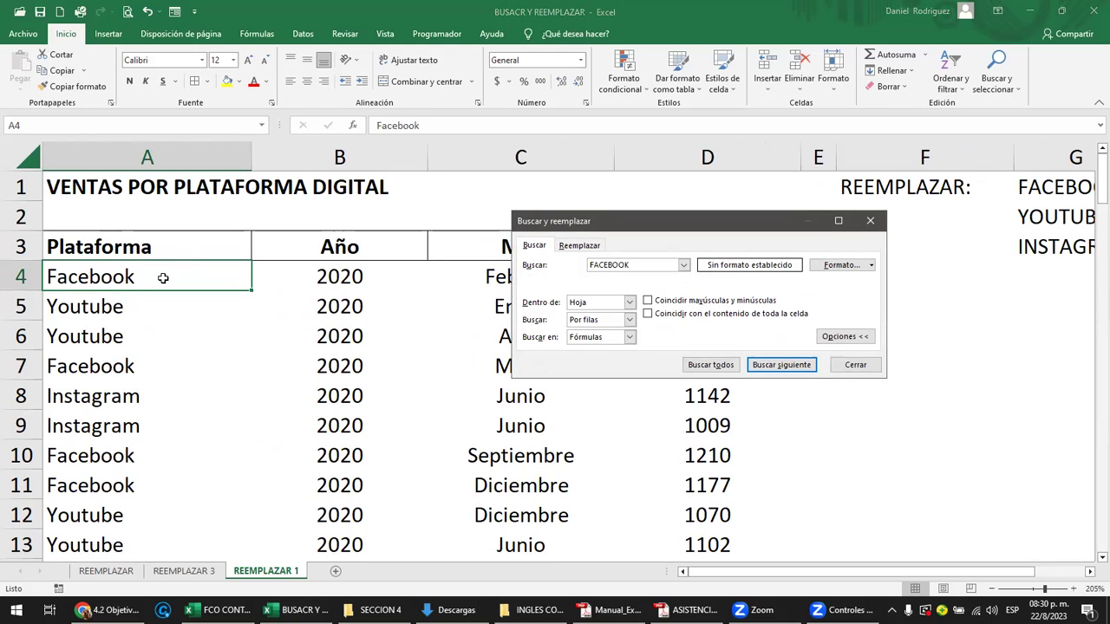
pyautogui.press('Return')
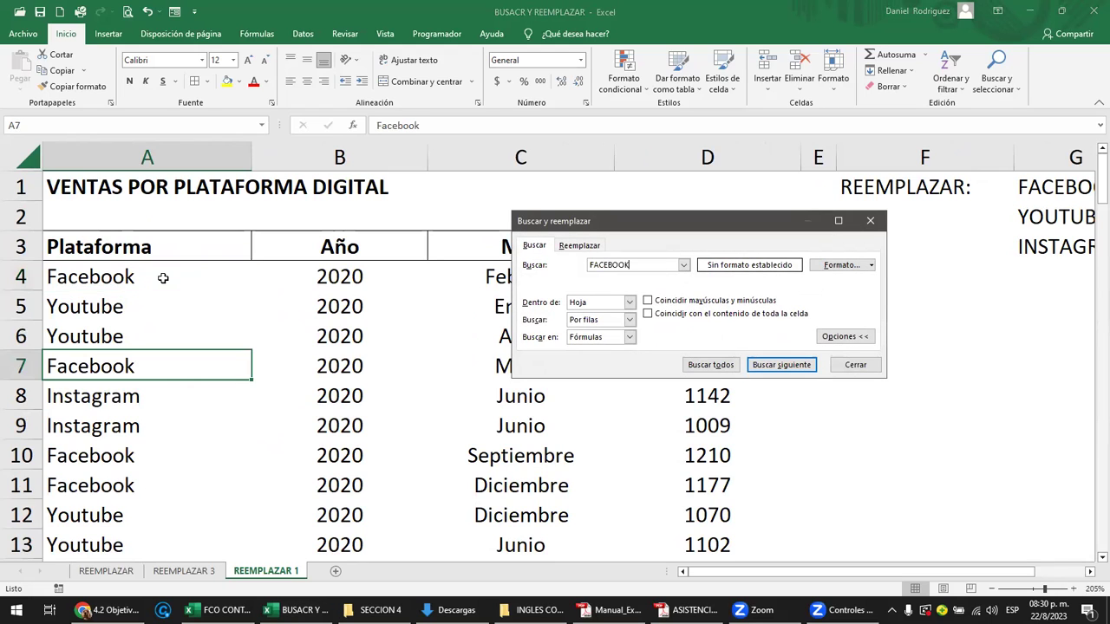
pyautogui.press('Return')
pyautogui.press('Return')
pyautogui.press('Return')
pyautogui.press('Return')
pyautogui.press('Return')
pyautogui.press('Return')
pyautogui.press('Return')
pyautogui.press('Return')
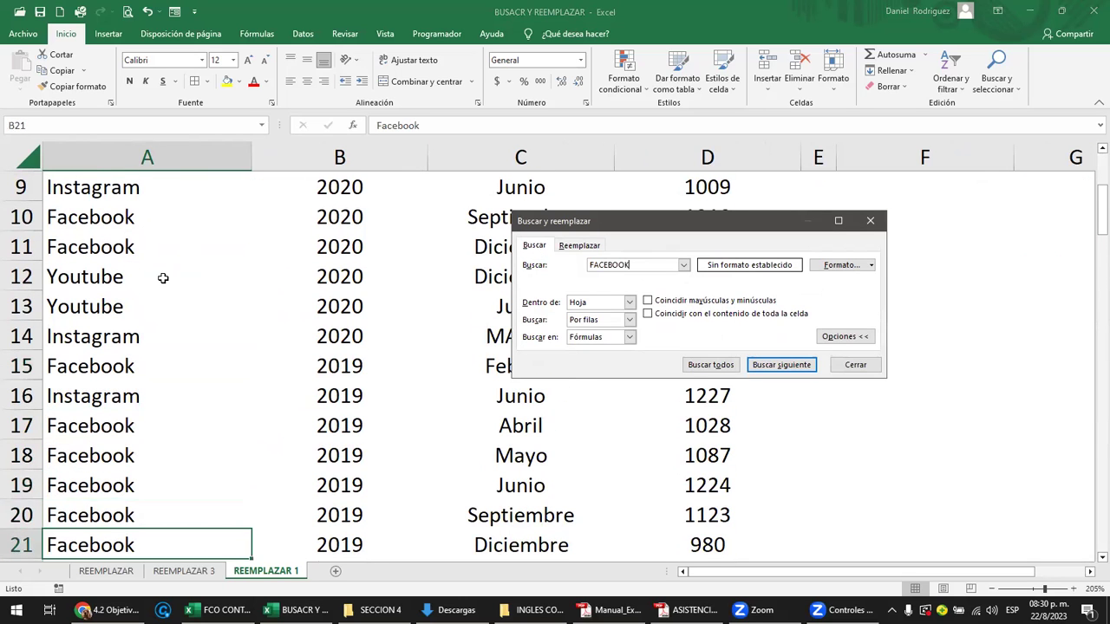
pyautogui.press('Return')
pyautogui.press('Return')
pyautogui.press('Return')
pyautogui.press('Return')
pyautogui.press('Return')
pyautogui.press('Return')
pyautogui.press('Return')
pyautogui.press('Return')
pyautogui.press('Return')
pyautogui.press('Return')
pyautogui.press('Return')
pyautogui.press('Return')
pyautogui.press('Return')
pyautogui.press('Return')
pyautogui.press('Return')
pyautogui.press('Return')
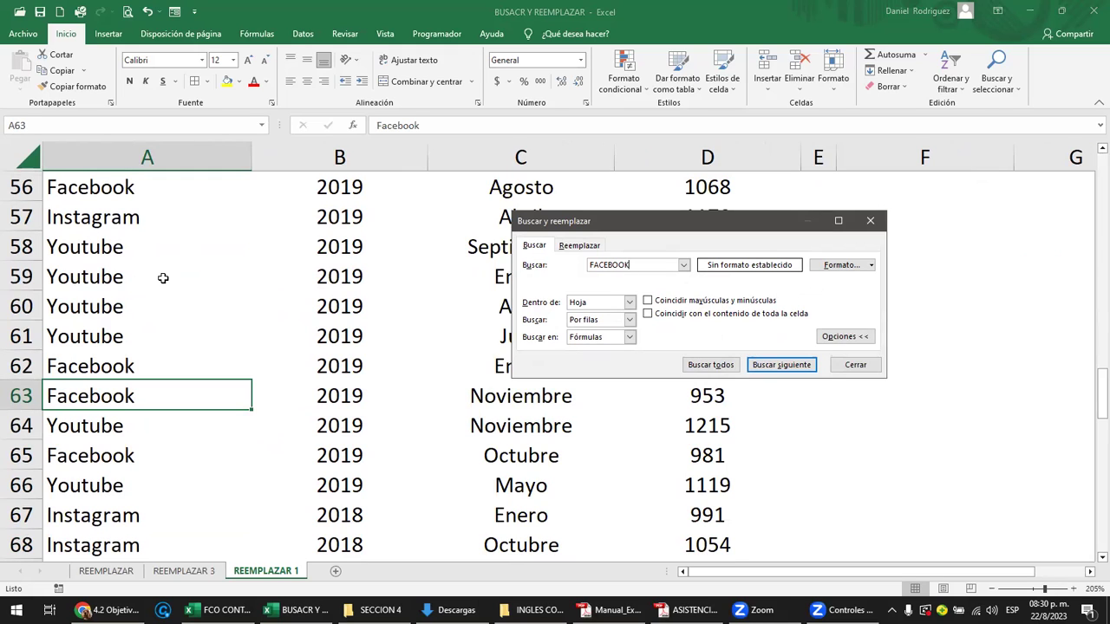
pyautogui.press('Escape')
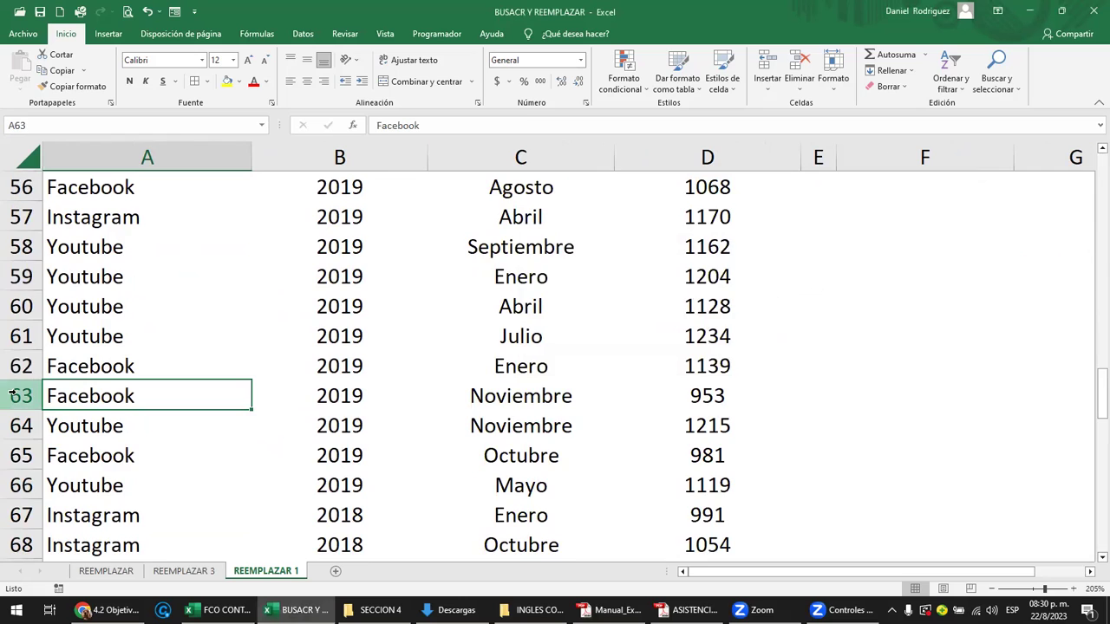
pyautogui.hotkey('ctrl', 'Home')
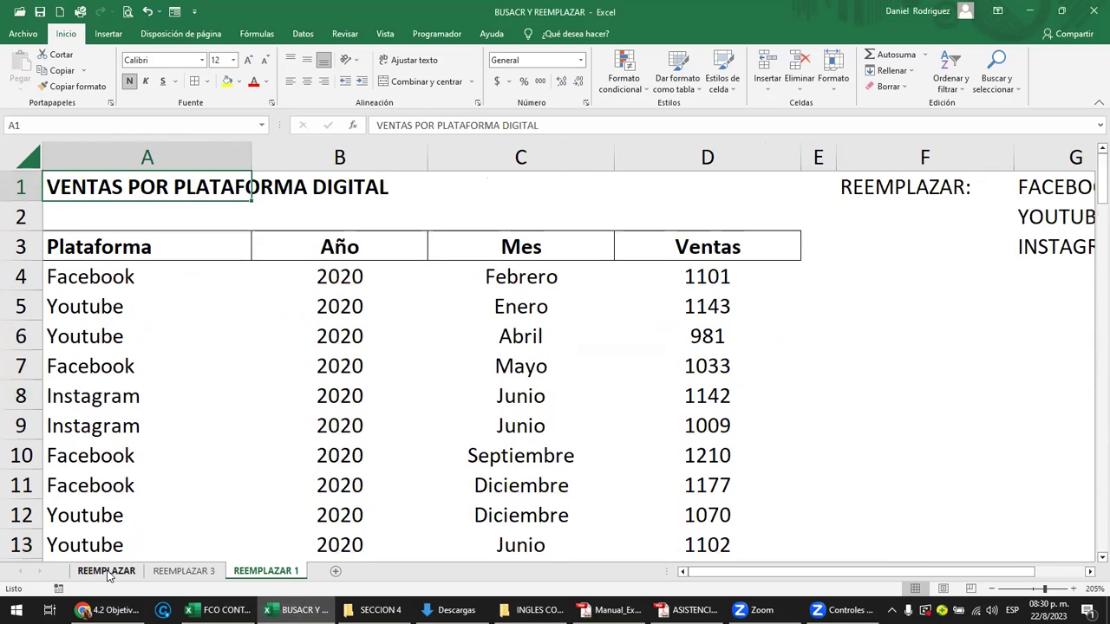
# - On the REEMPLAZAR sheet, trim F6 to CARLOS and F7 to JOSE
pyautogui.click(107, 571)
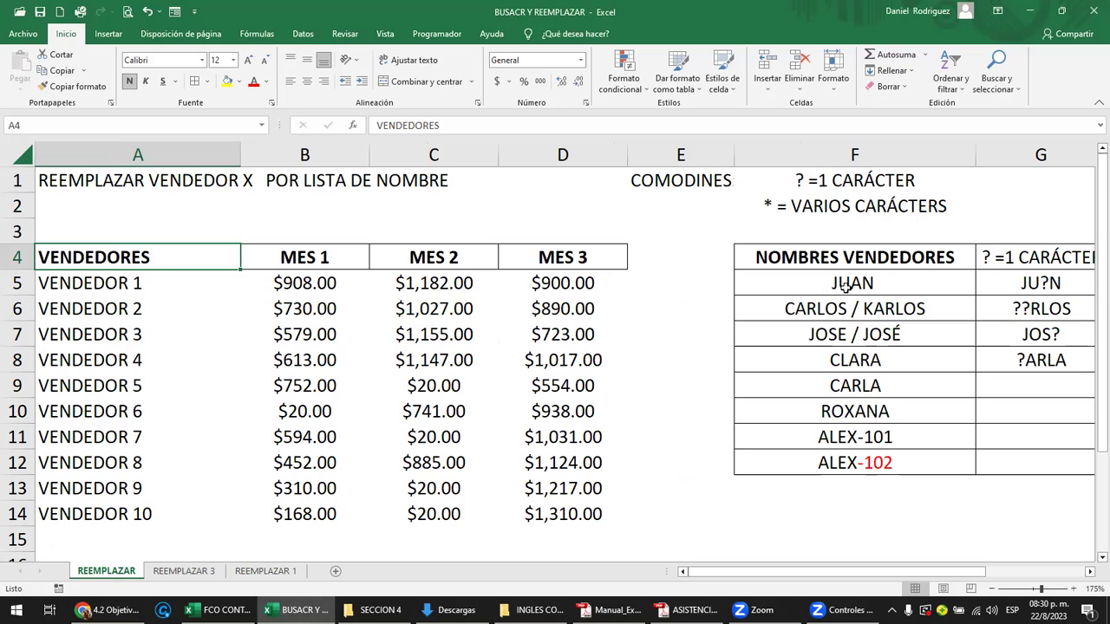
pyautogui.click(882, 286)
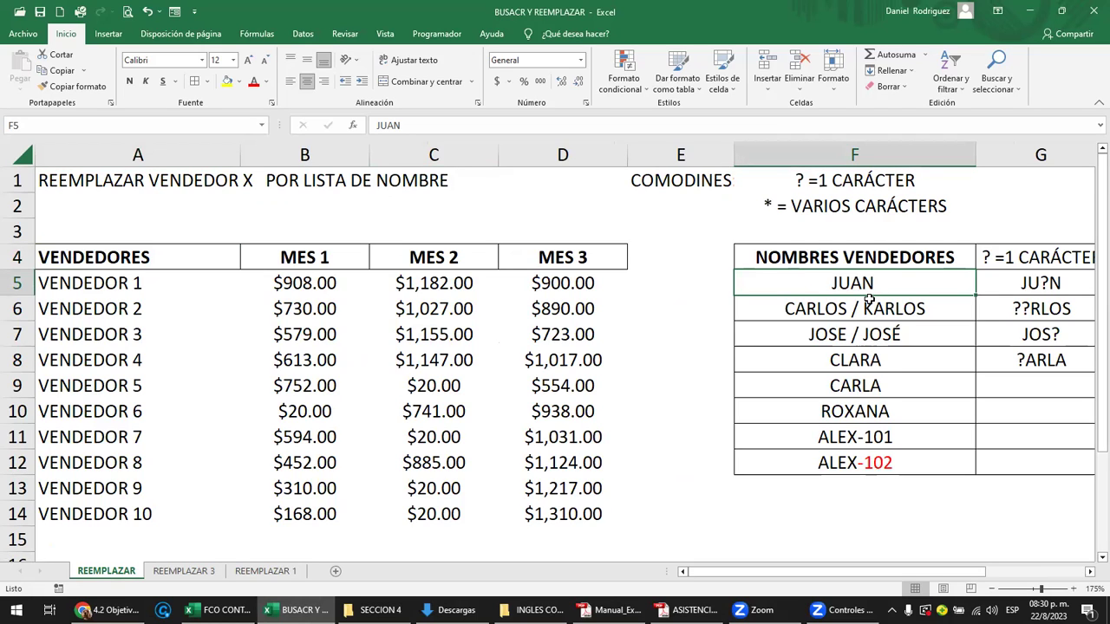
pyautogui.click(877, 313)
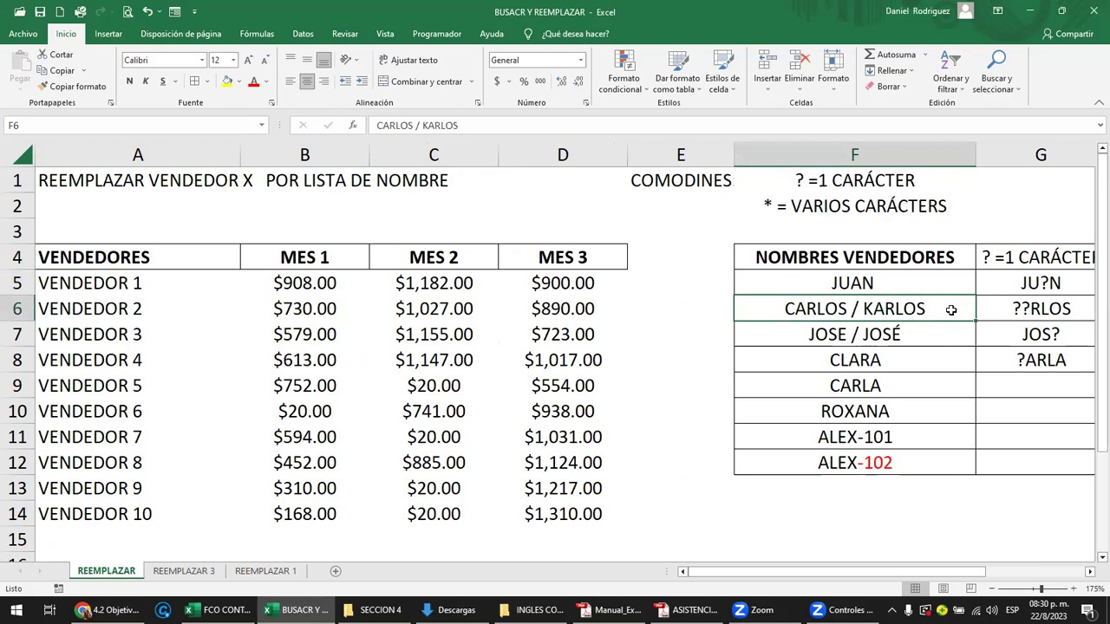
pyautogui.doubleClick(951, 309)
pyautogui.press('BackSpace')
pyautogui.press('BackSpace')
pyautogui.press('BackSpace')
pyautogui.press('BackSpace')
pyautogui.press('BackSpace')
pyautogui.press('BackSpace')
pyautogui.press('BackSpace')
pyautogui.press('BackSpace')
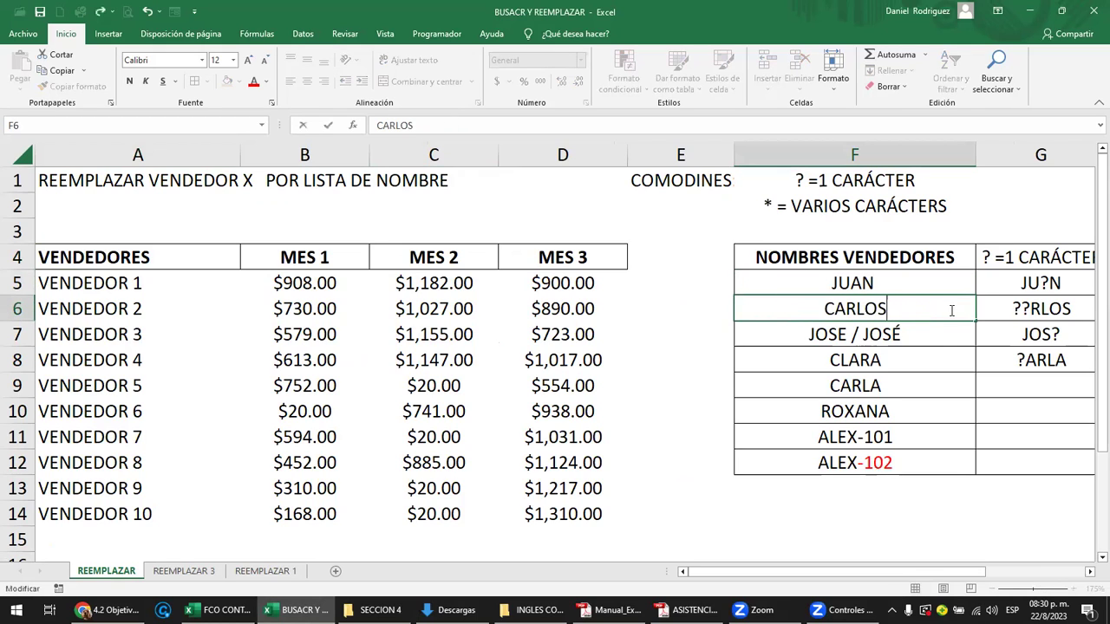
pyautogui.press('Return')
pyautogui.press('F2')
pyautogui.press('BackSpace')
pyautogui.press('BackSpace')
pyautogui.press('BackSpace')
pyautogui.press('BackSpace')
pyautogui.press('BackSpace')
pyautogui.press('Return')
# - Clear everything from the ALEX-101 and ALEX-102 rows, then return to VENDEDOR 1
pyautogui.press('Down')
pyautogui.press('Down')
pyautogui.press('Down')
pyautogui.hotkey('shift', 'Right')
pyautogui.hotkey('shift', 'Right')
pyautogui.hotkey('shift', 'Down')
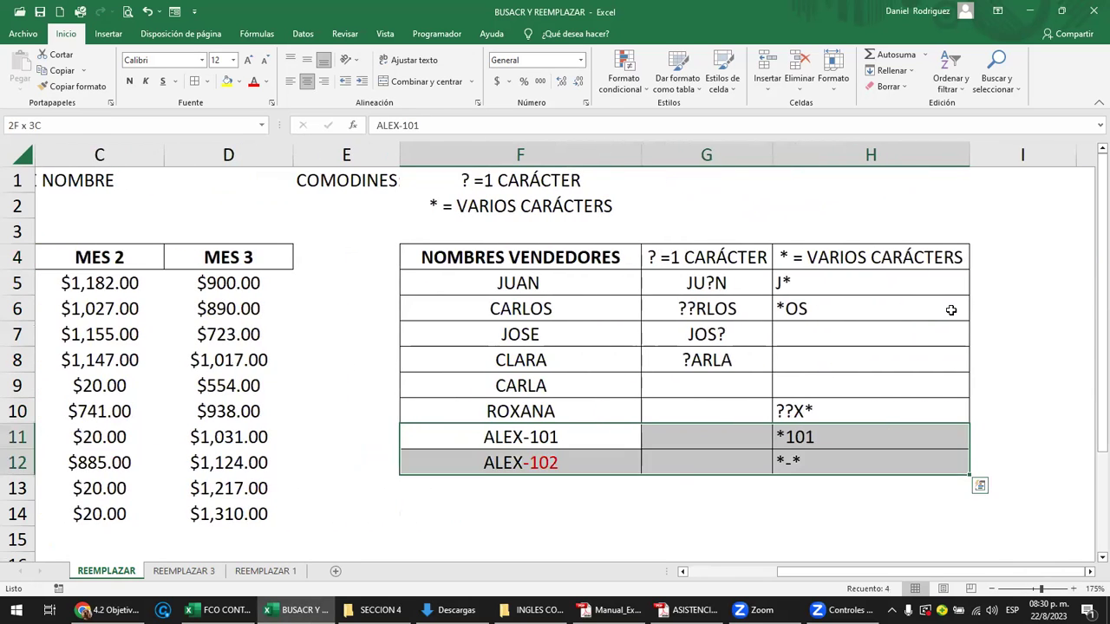
pyautogui.click(903, 88)
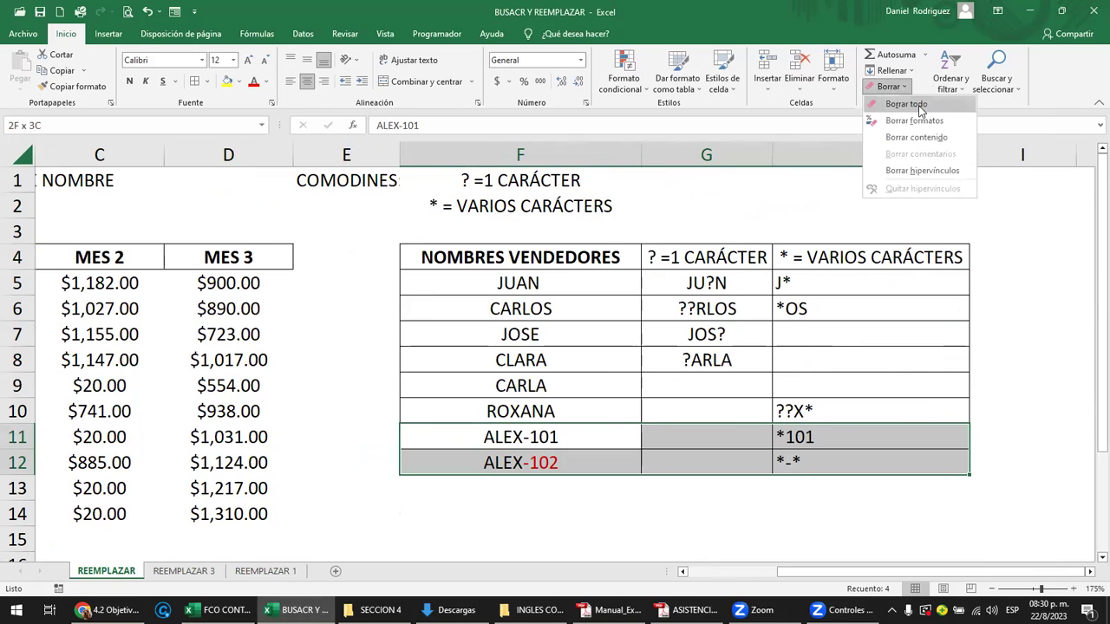
pyautogui.click(902, 105)
pyautogui.click(585, 414)
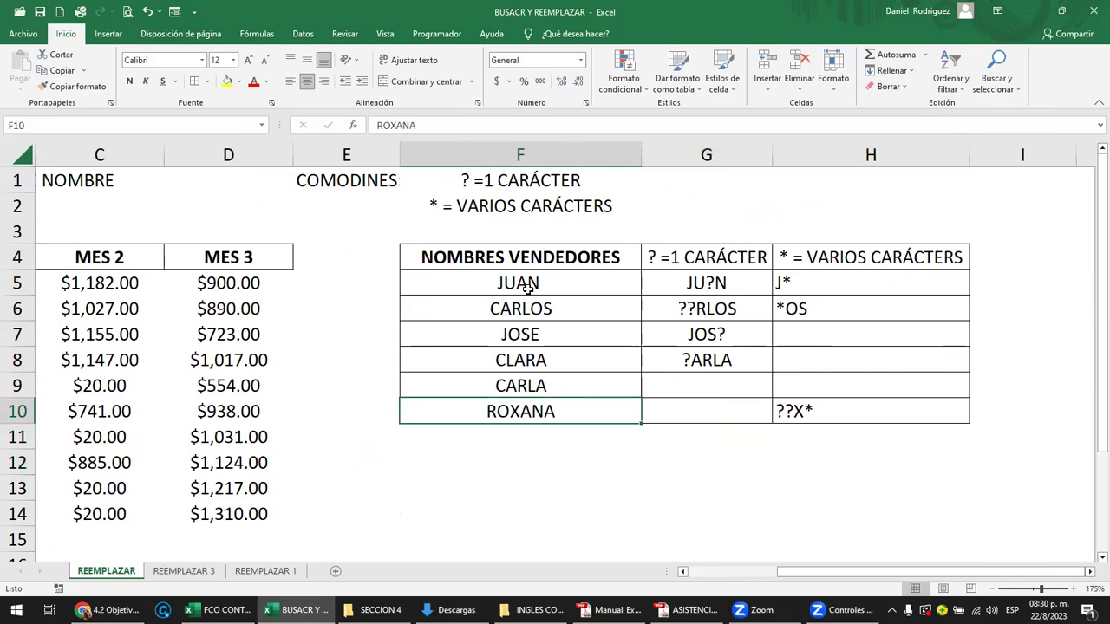
pyautogui.moveTo(520, 286); pyautogui.dragTo(537, 401)
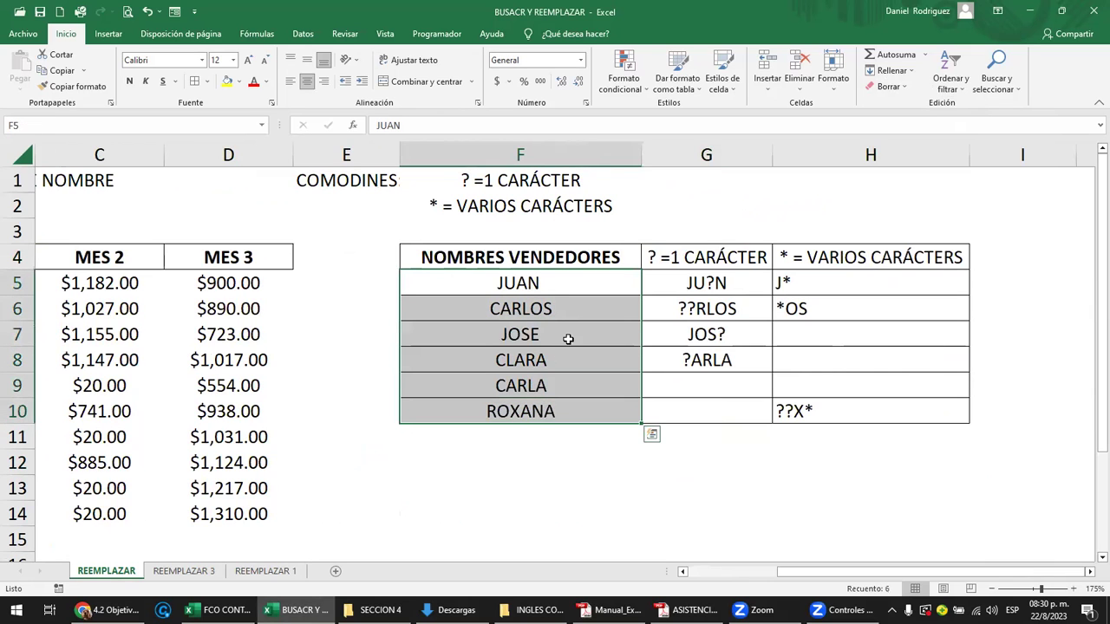
pyautogui.press('Home')
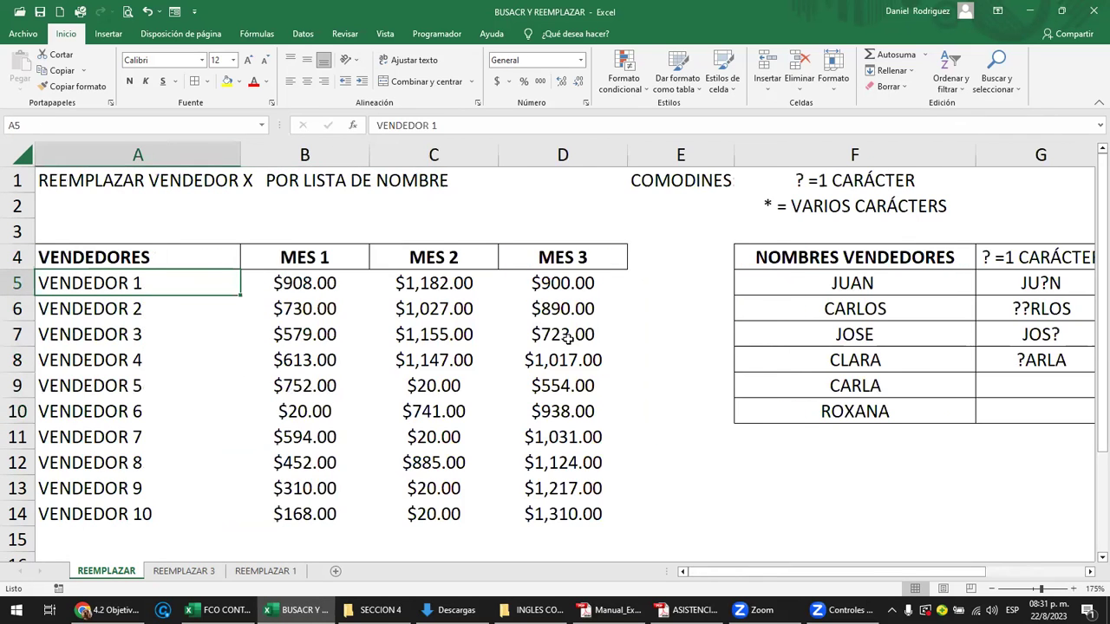
# - Clear all contents from the rows for sellers 7 to 10
pyautogui.moveTo(559, 435)
pyautogui.mouseDown()
pyautogui.moveTo(536, 538)
pyautogui.moveTo(93, 531)
pyautogui.mouseUp()
pyautogui.click(884, 86)
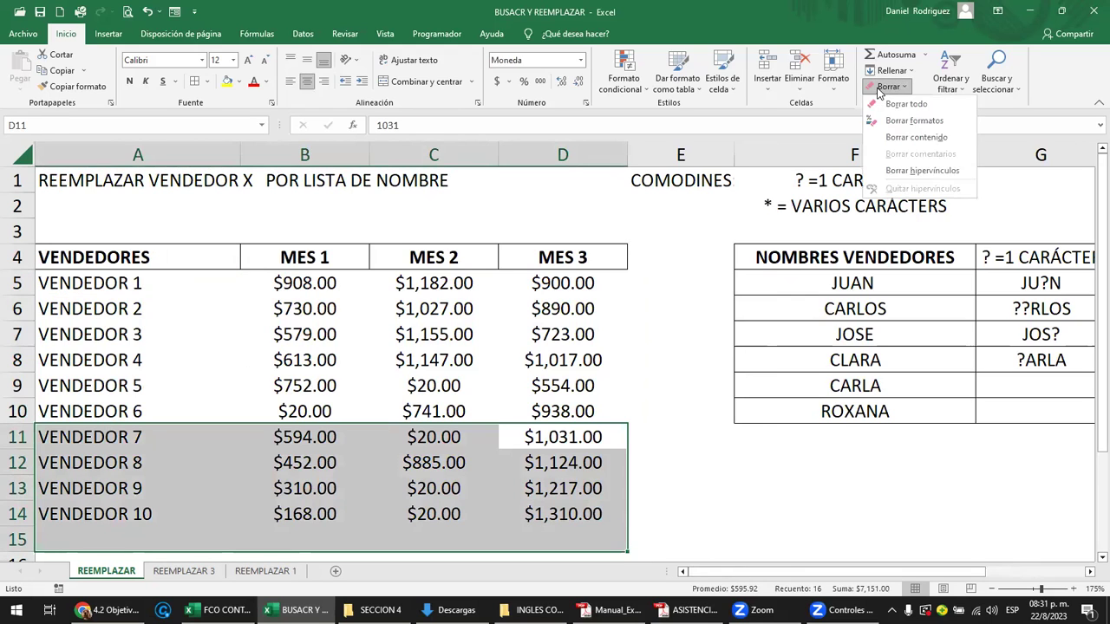
pyautogui.click(902, 104)
# - Paste the names JUAN–ROXANA over VENDEDOR 1–6, then undo it and cancel the copy
pyautogui.click(121, 290)
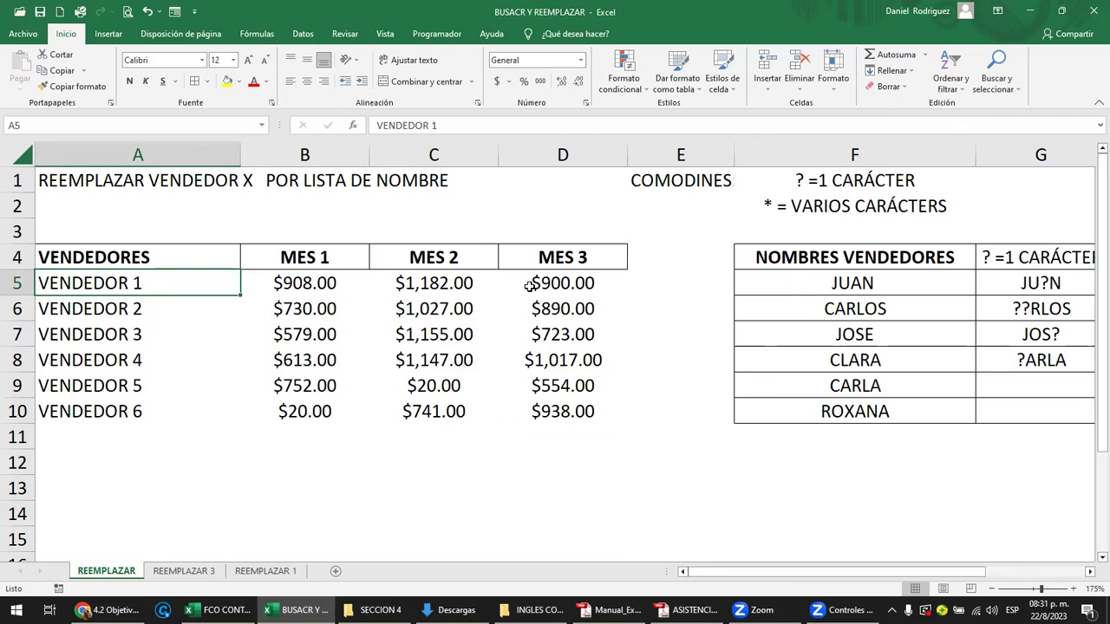
pyautogui.moveTo(906, 284); pyautogui.dragTo(917, 408)
pyautogui.hotkey('ctrl', 'c')
pyautogui.press('Left')
pyautogui.press('Left')
pyautogui.press('Left')
pyautogui.press('Left')
pyautogui.press('Left')
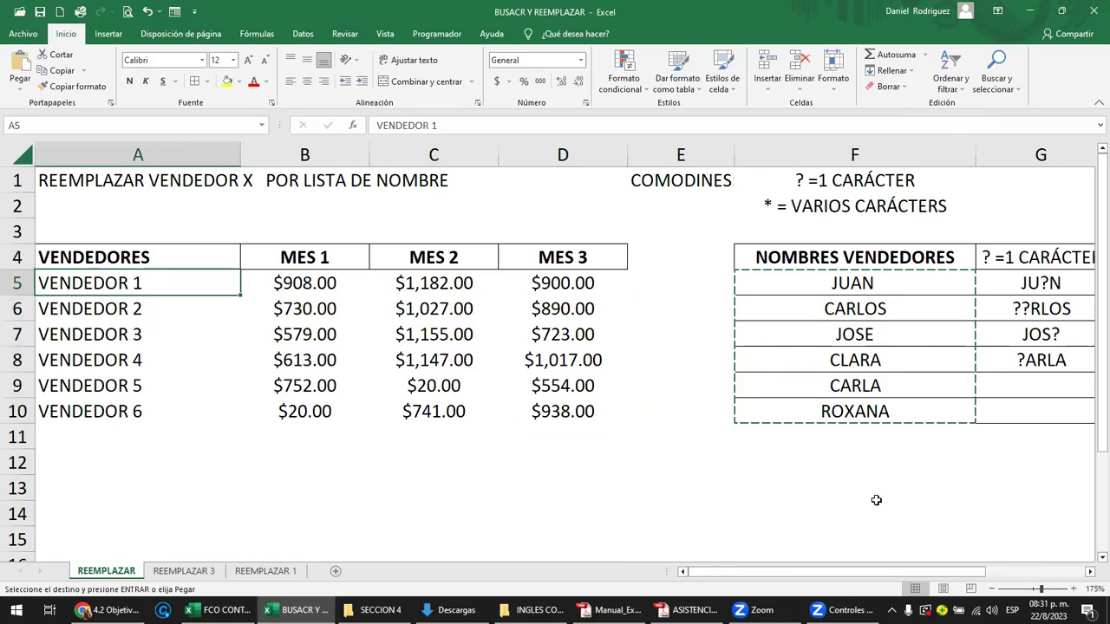
pyautogui.press('Return')
pyautogui.hotkey('ctrl', 'z')
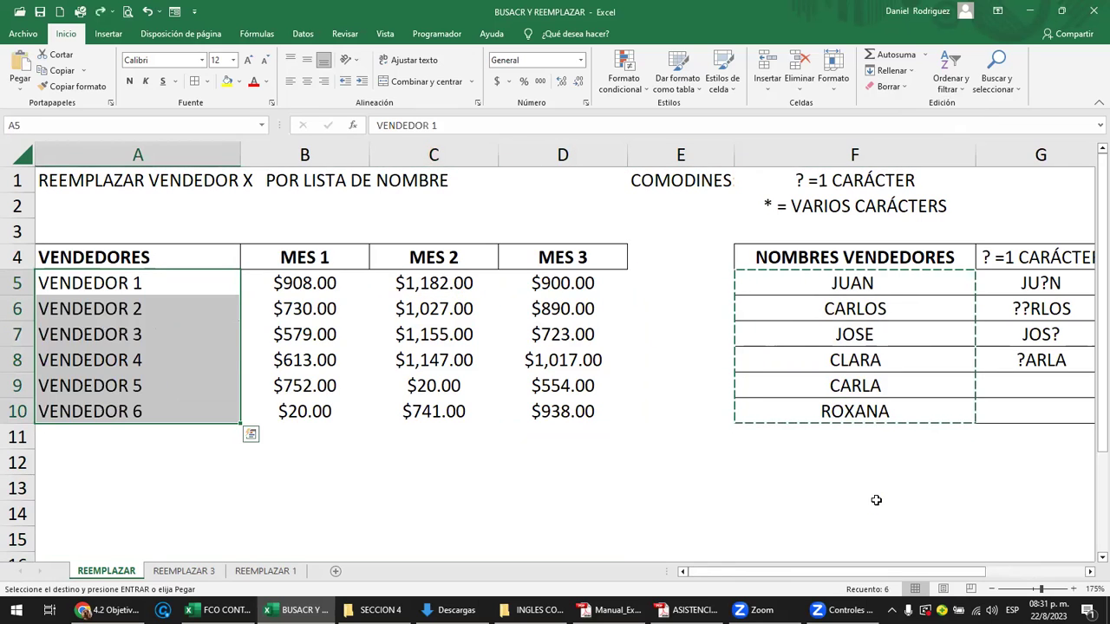
pyautogui.press('Escape')
pyautogui.press('Down')
pyautogui.press('Up')
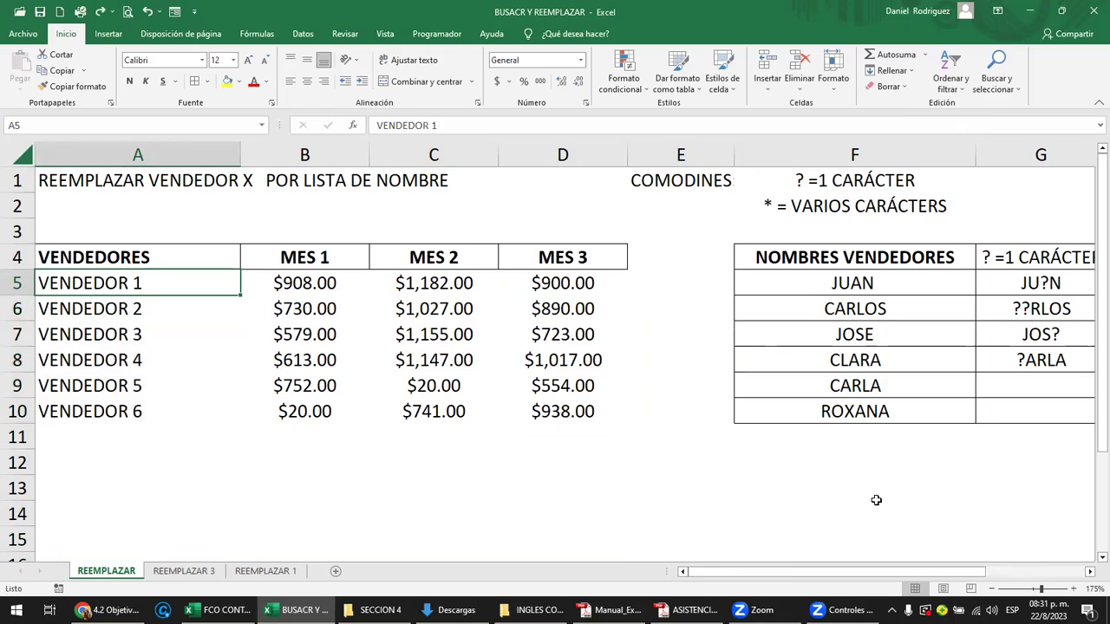
# - Copy the VENDEDOR 1–6 labels and paste them starting at A11
pyautogui.hotkey('shift', 'Down')
pyautogui.hotkey('shift', 'Down')
pyautogui.hotkey('shift', 'Down')
pyautogui.hotkey('shift', 'Down')
pyautogui.hotkey('shift', 'Down')
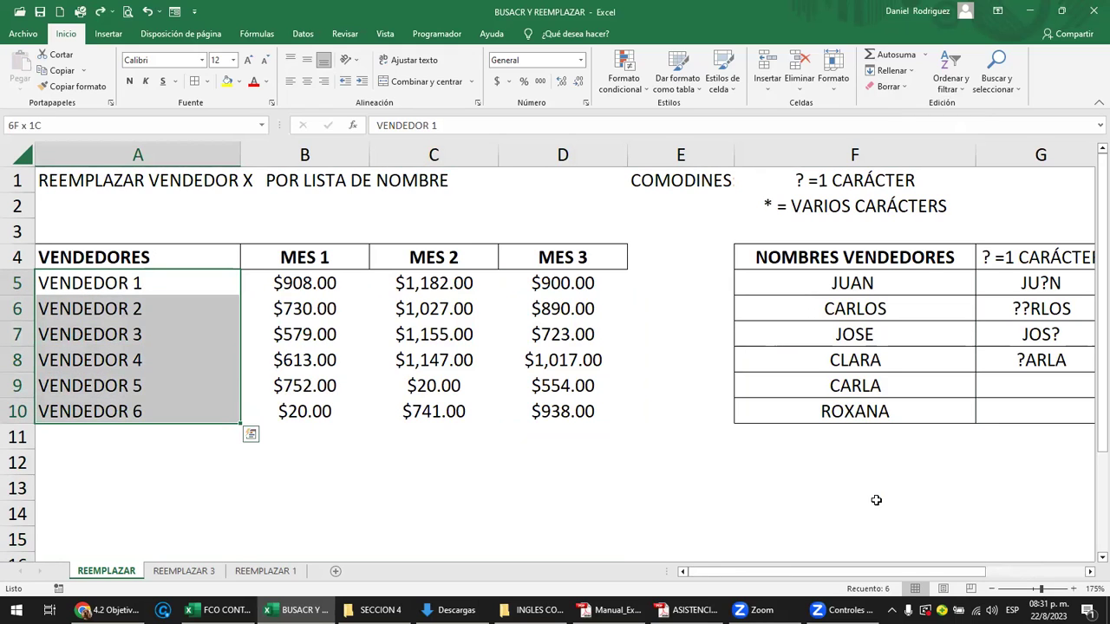
pyautogui.hotkey('ctrl', 'c')
pyautogui.press('Down')
pyautogui.press('Down')
pyautogui.press('Down')
pyautogui.press('Down')
pyautogui.press('Down')
pyautogui.press('Down')
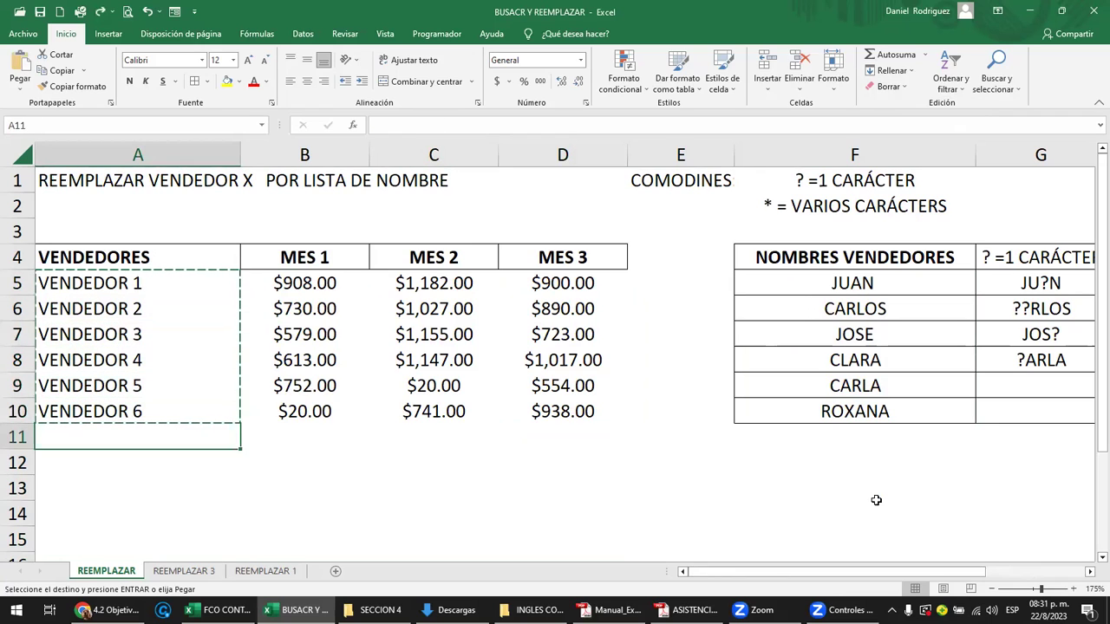
pyautogui.press('Return')
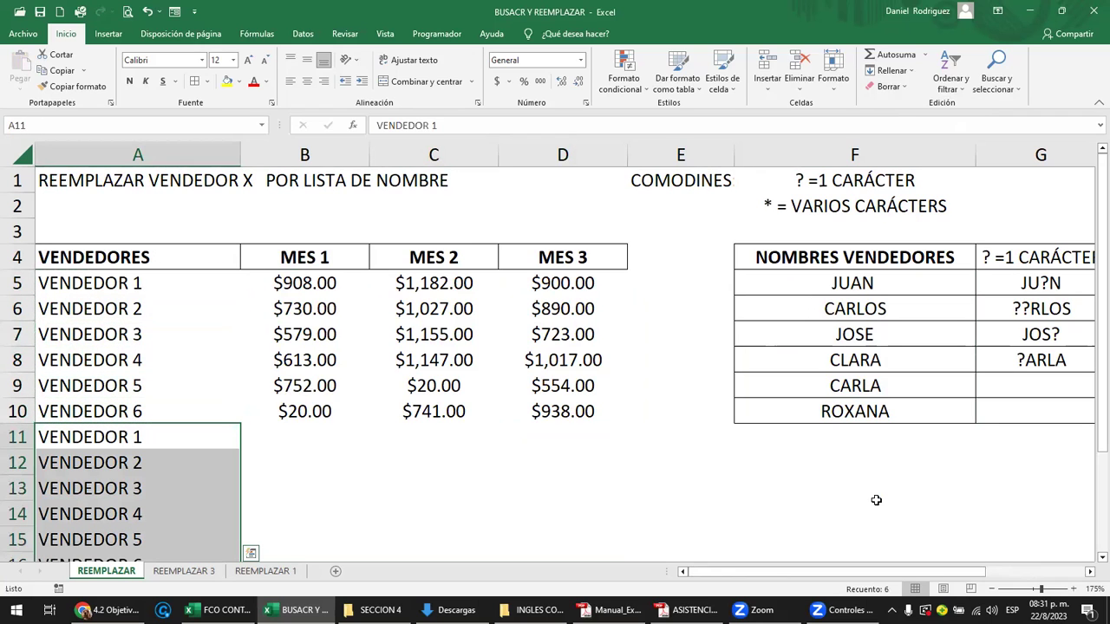
pyautogui.click(86, 288)
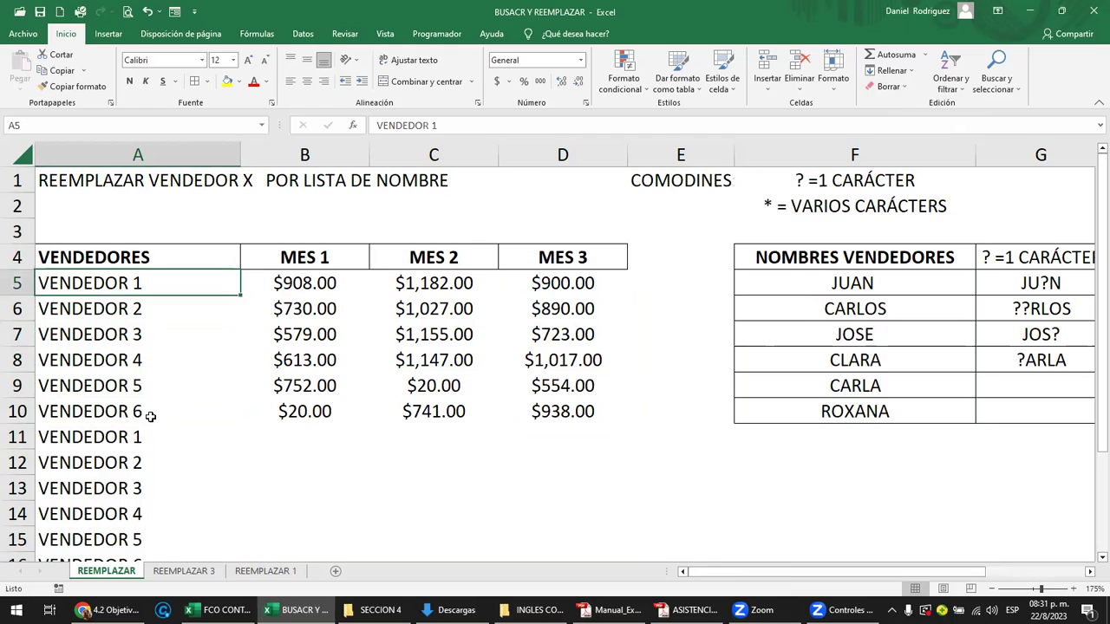
pyautogui.click(132, 435)
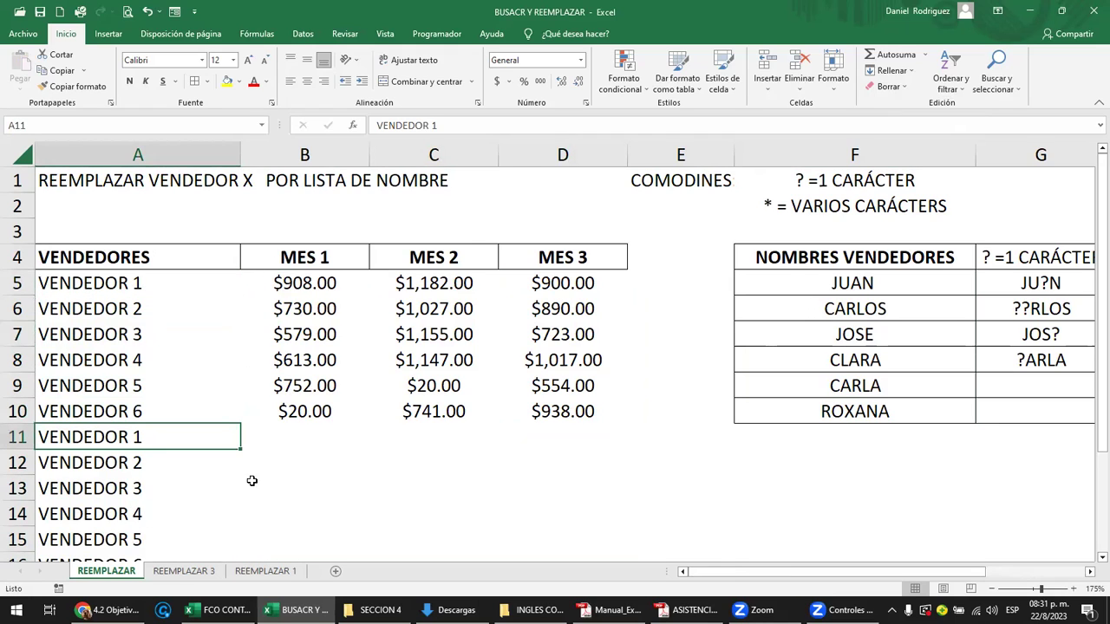
pyautogui.click(154, 287)
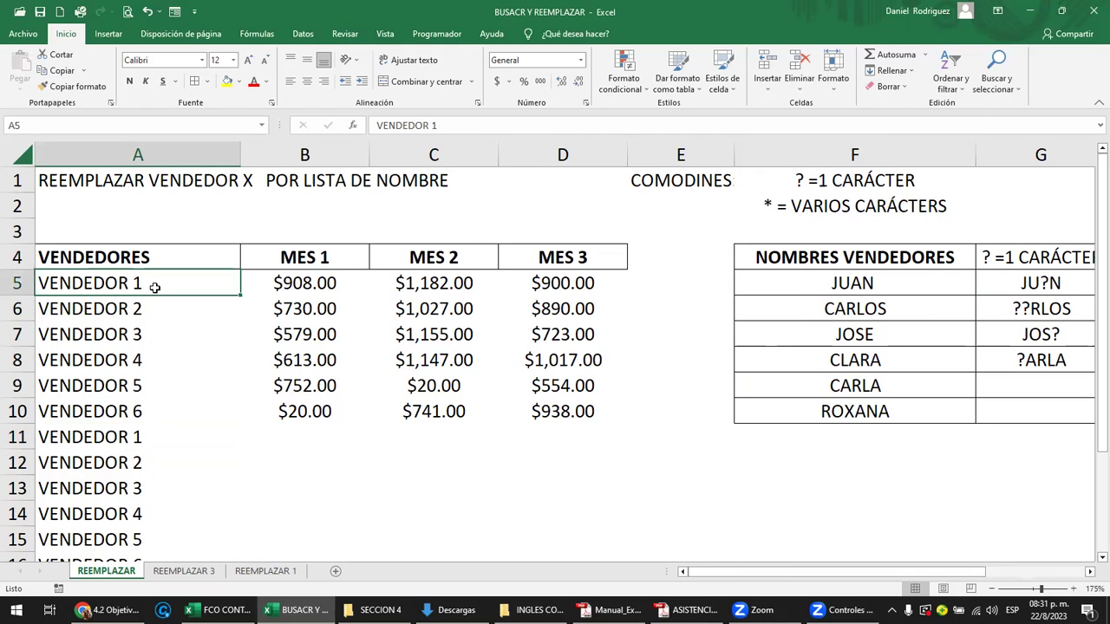
pyautogui.click(123, 257)
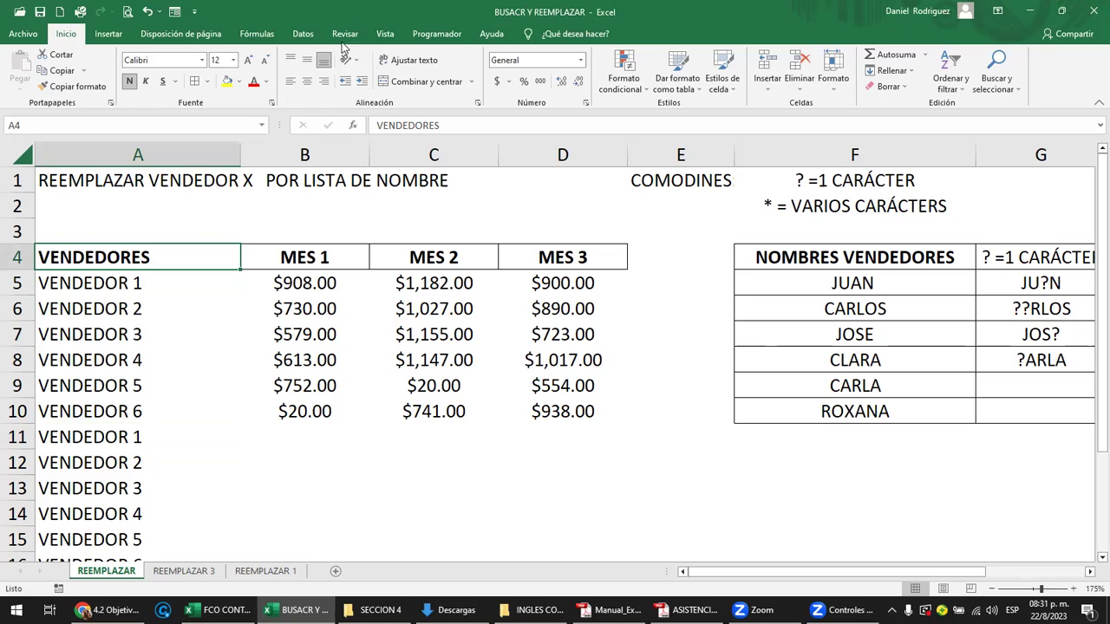
pyautogui.click(301, 33)
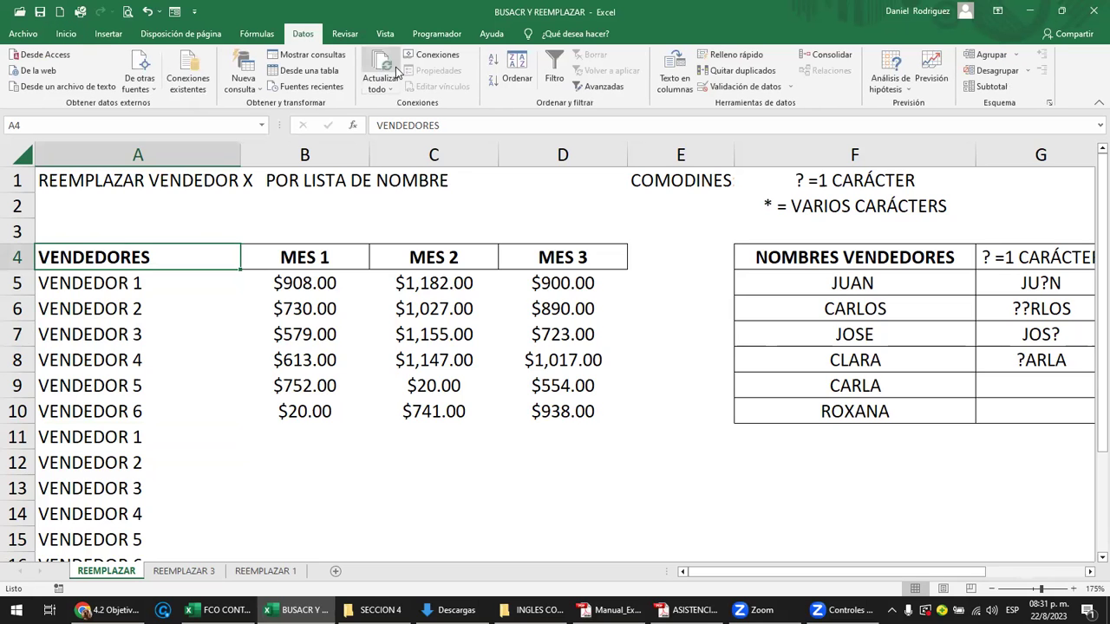
pyautogui.click(493, 61)
pyautogui.moveTo(130, 289); pyautogui.dragTo(137, 408)
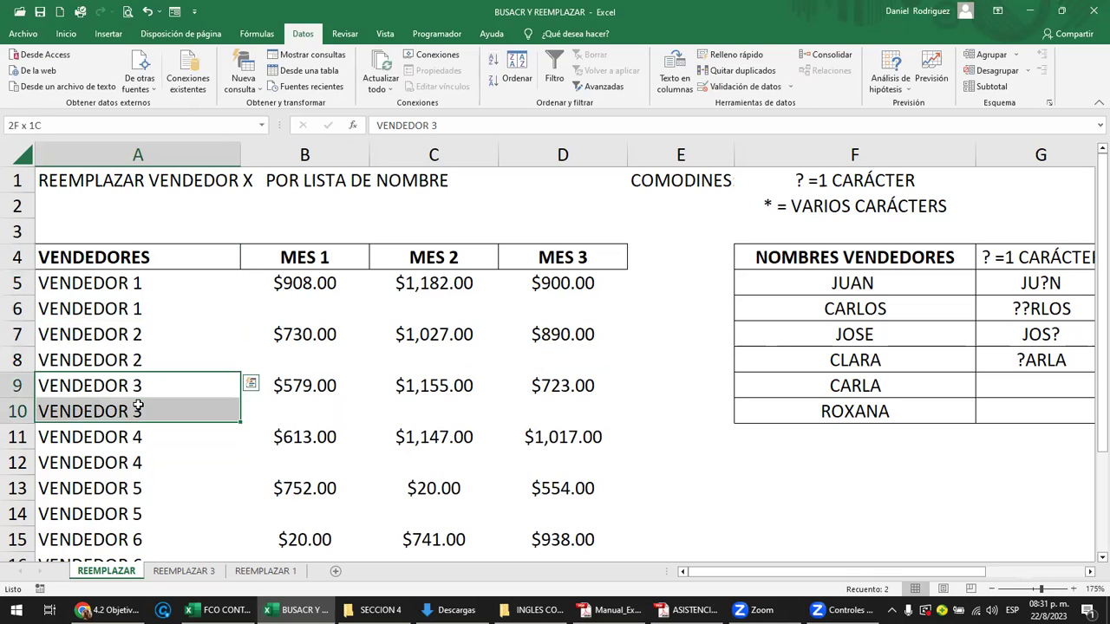
pyautogui.click(893, 295)
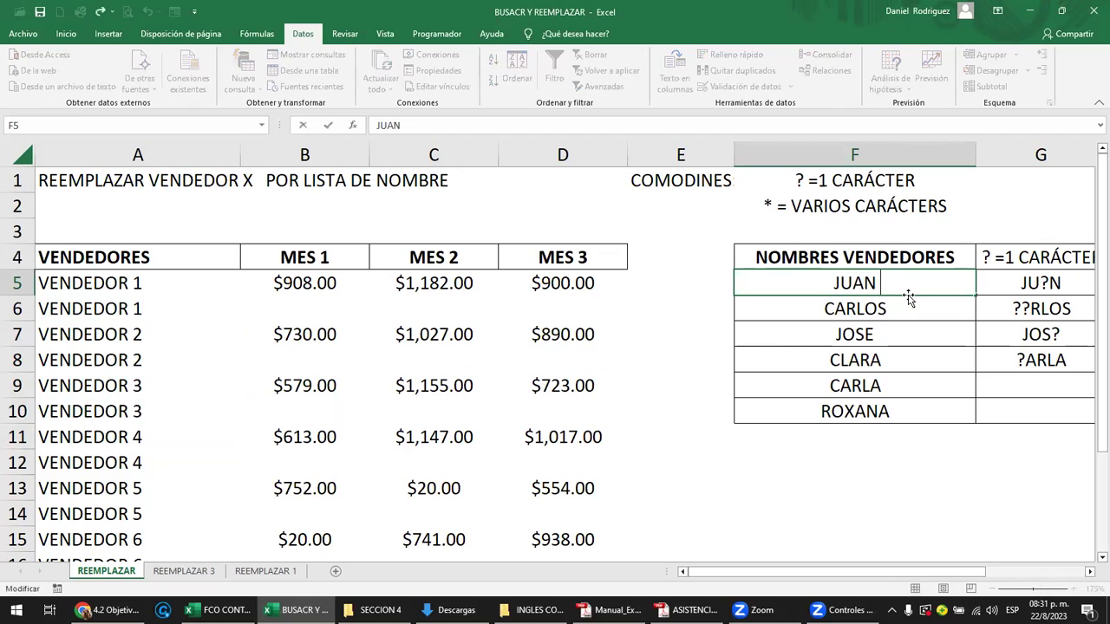
# - Insert a narrow blank column E before the wildcard notes
pyautogui.click(730, 288)
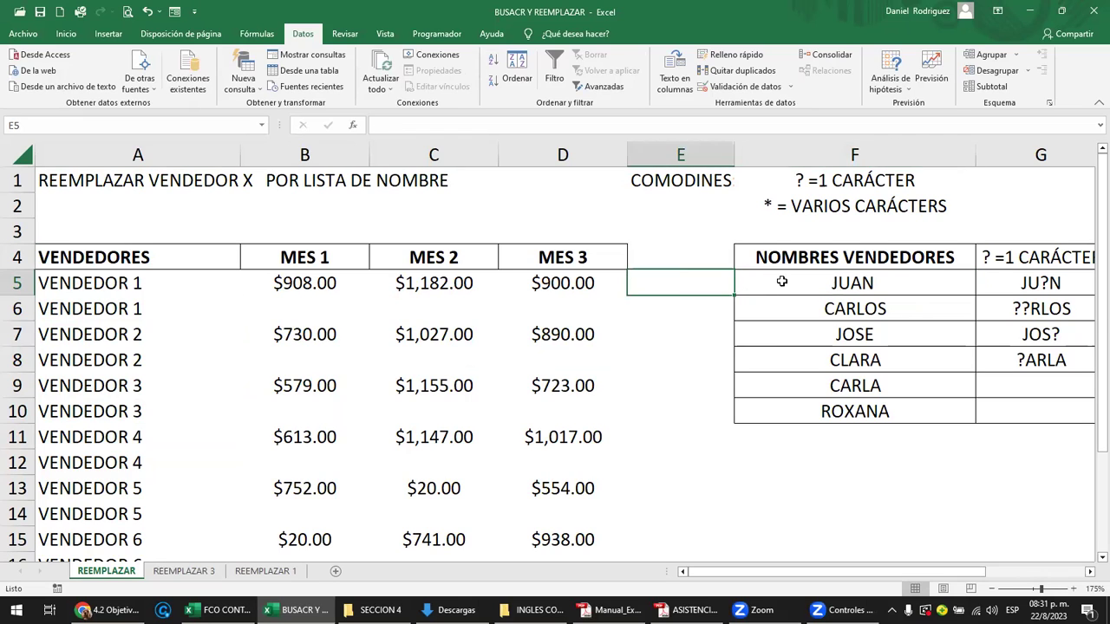
pyautogui.click(701, 161)
pyautogui.rightClick(699, 163)
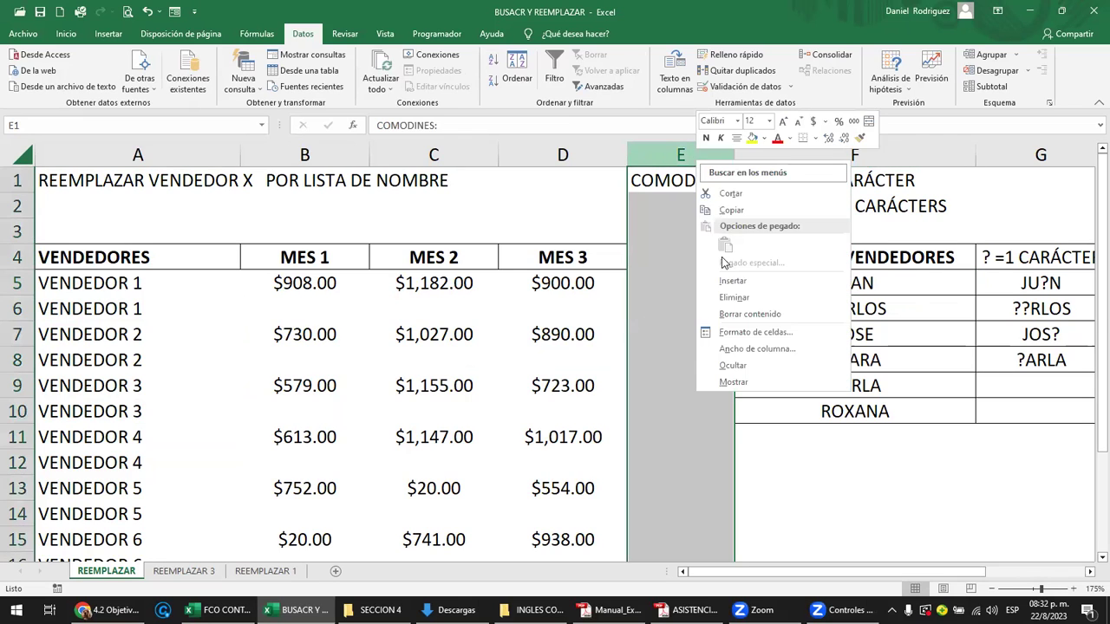
pyautogui.click(730, 281)
pyautogui.moveTo(756, 155); pyautogui.dragTo(678, 155)
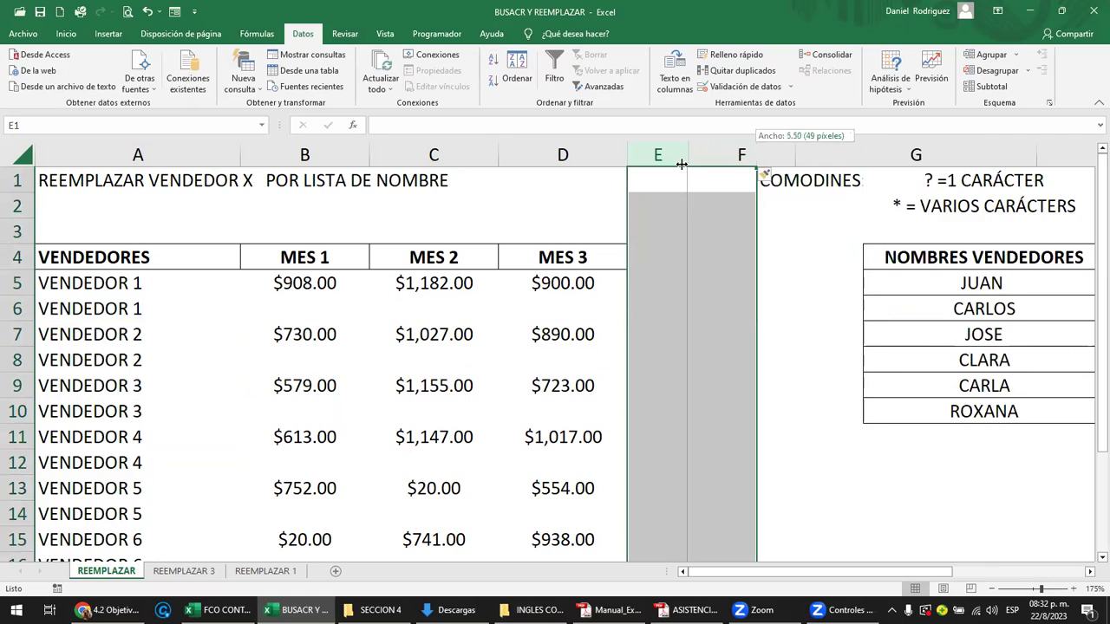
# - Enter the codes V1 through V6 in F5:F10 beside JUAN through ROXANA
pyautogui.click(780, 286)
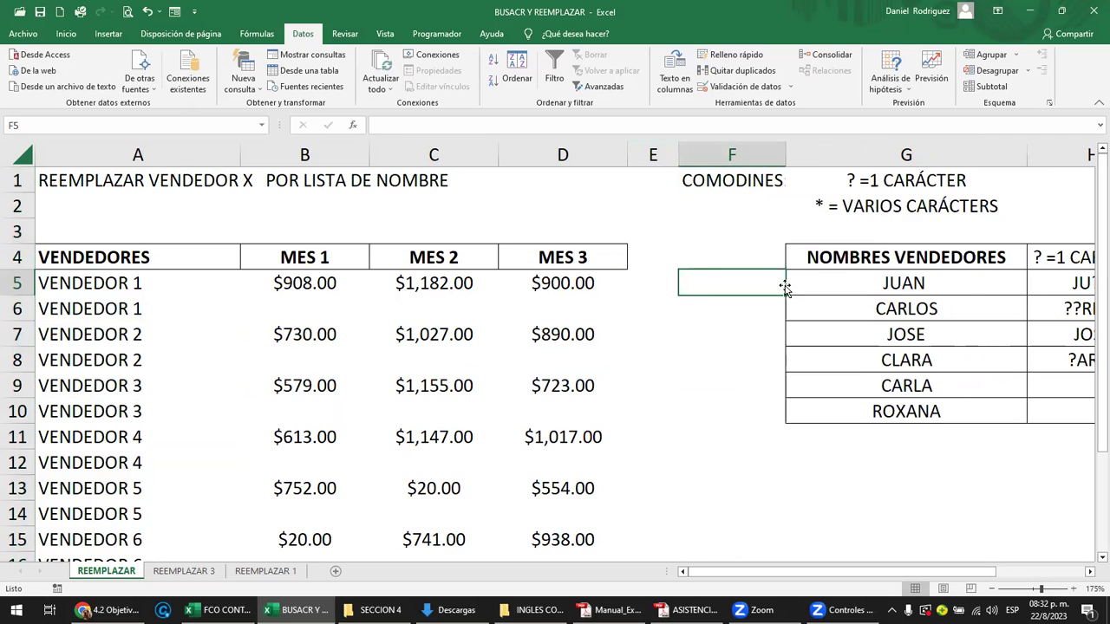
pyautogui.write('V1')
pyautogui.press('Return')
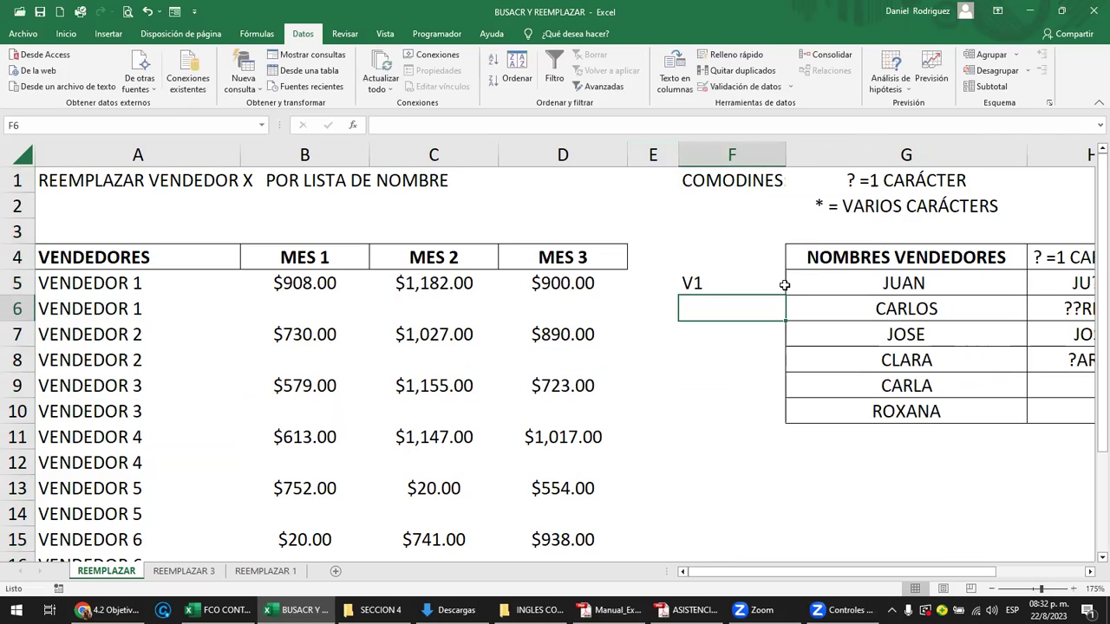
pyautogui.write('V2')
pyautogui.press('Return')
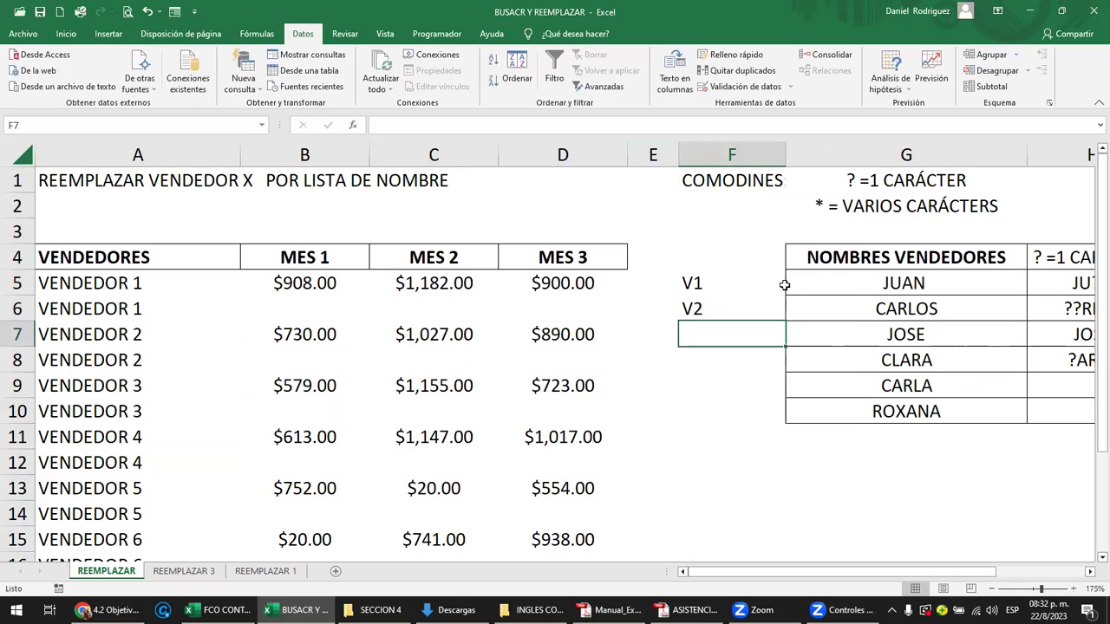
pyautogui.write('V3')
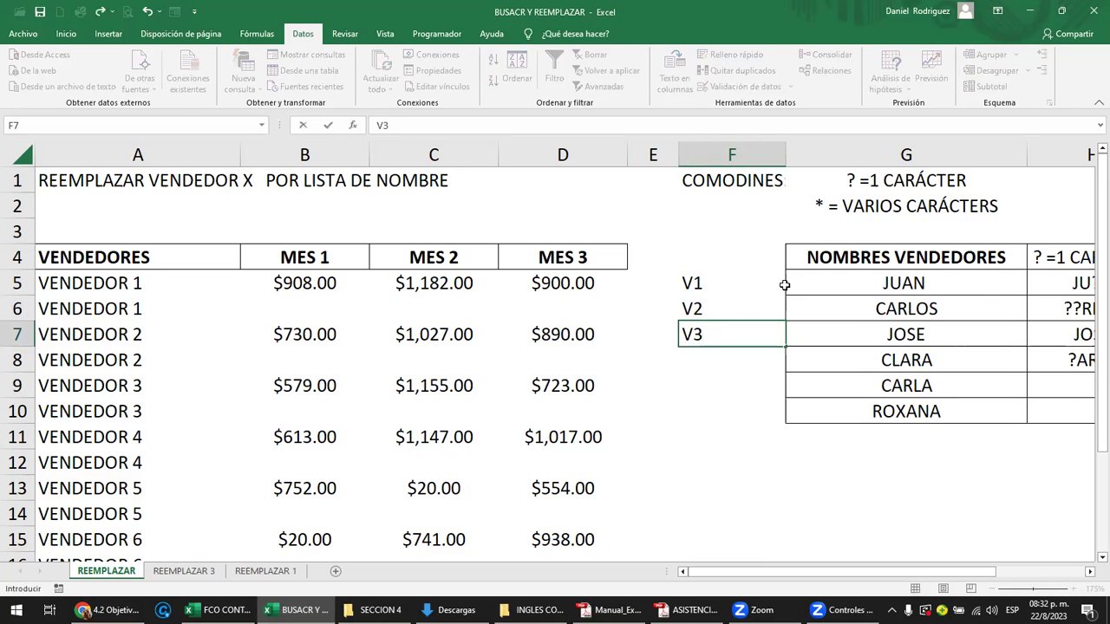
pyautogui.press('Return')
pyautogui.write('V4')
pyautogui.hotkey('ctrl', 'Return')
pyautogui.press('Return')
pyautogui.write('V5')
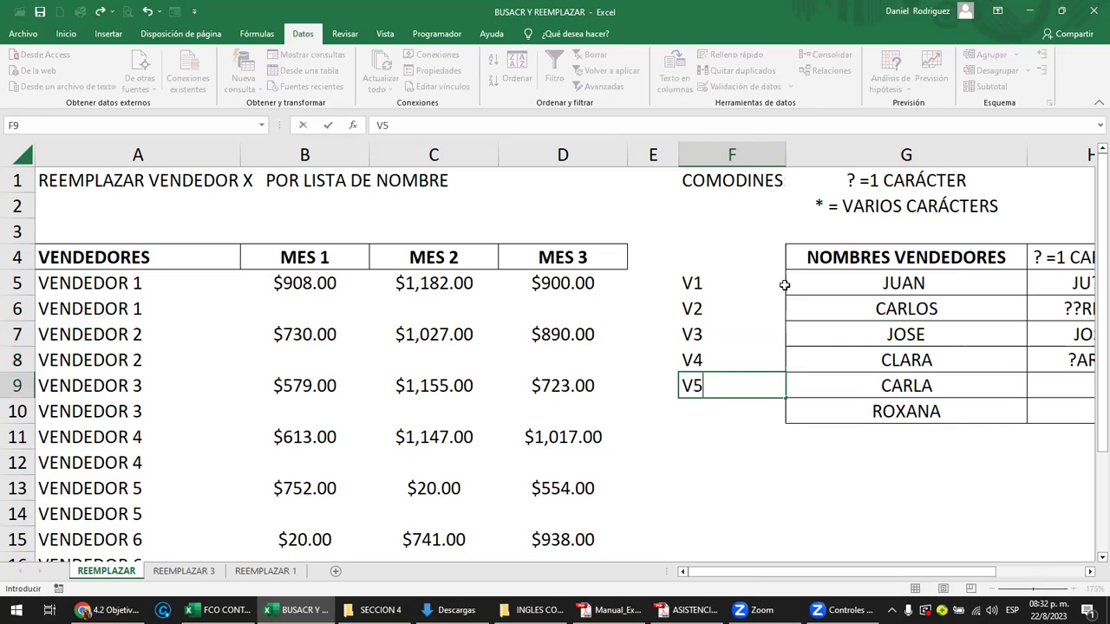
pyautogui.press('Return')
pyautogui.write('V')
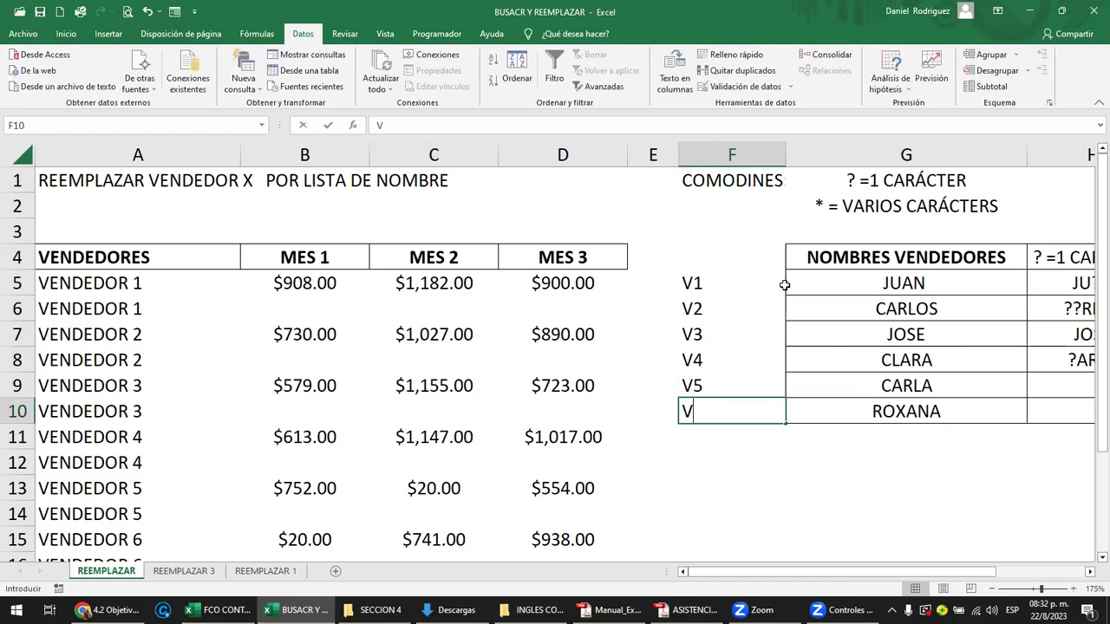
pyautogui.write('6')
pyautogui.press('Return')
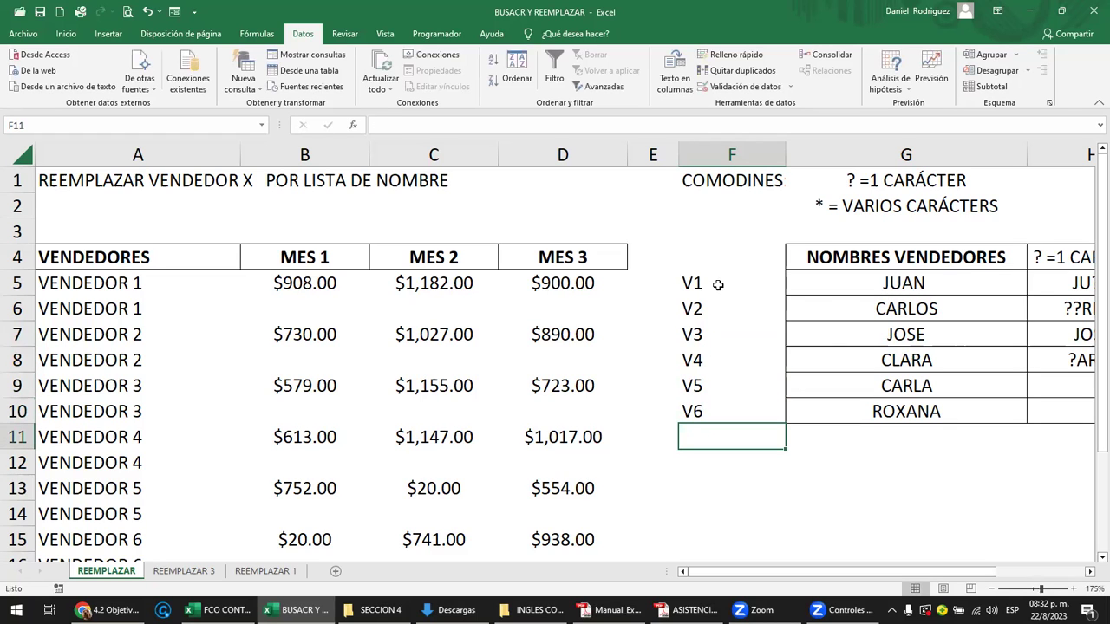
pyautogui.click(855, 283)
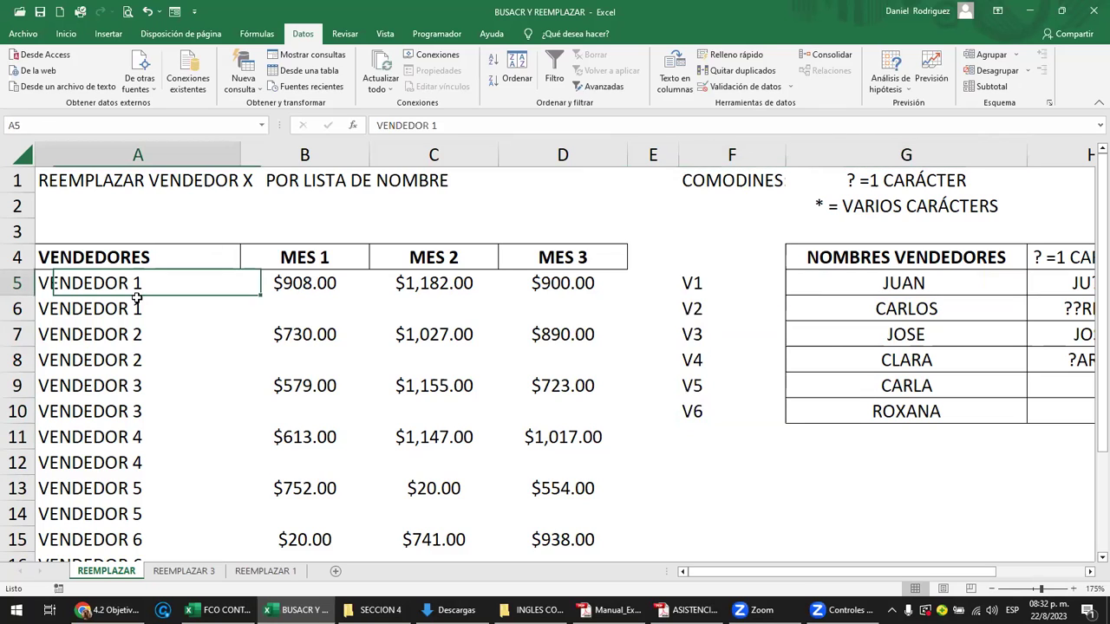
pyautogui.moveTo(138, 283); pyautogui.dragTo(137, 304)
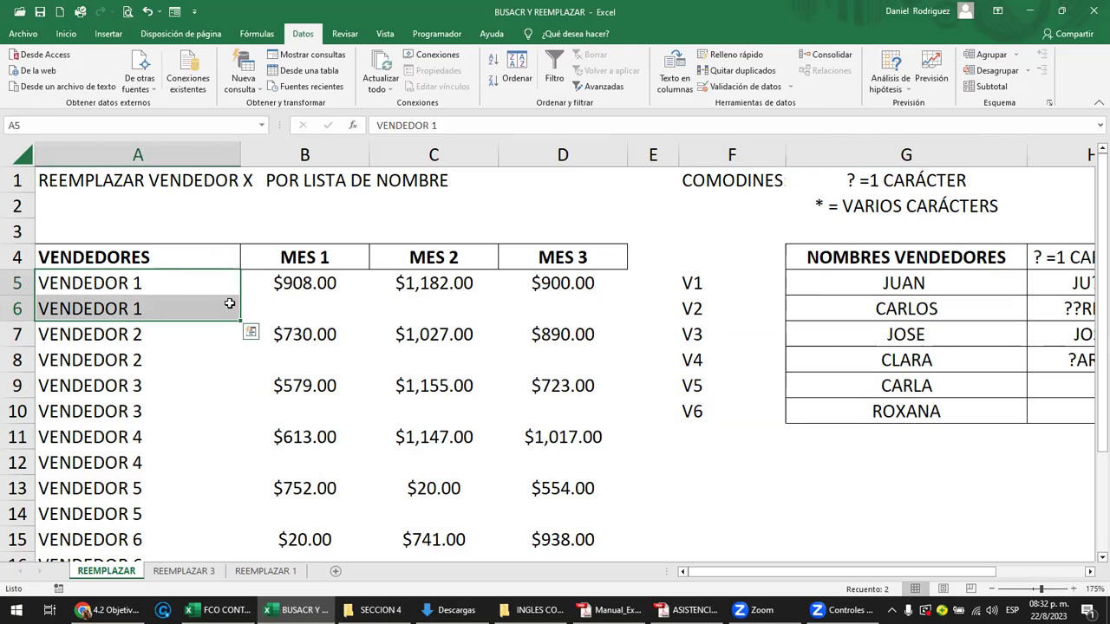
pyautogui.click(291, 305)
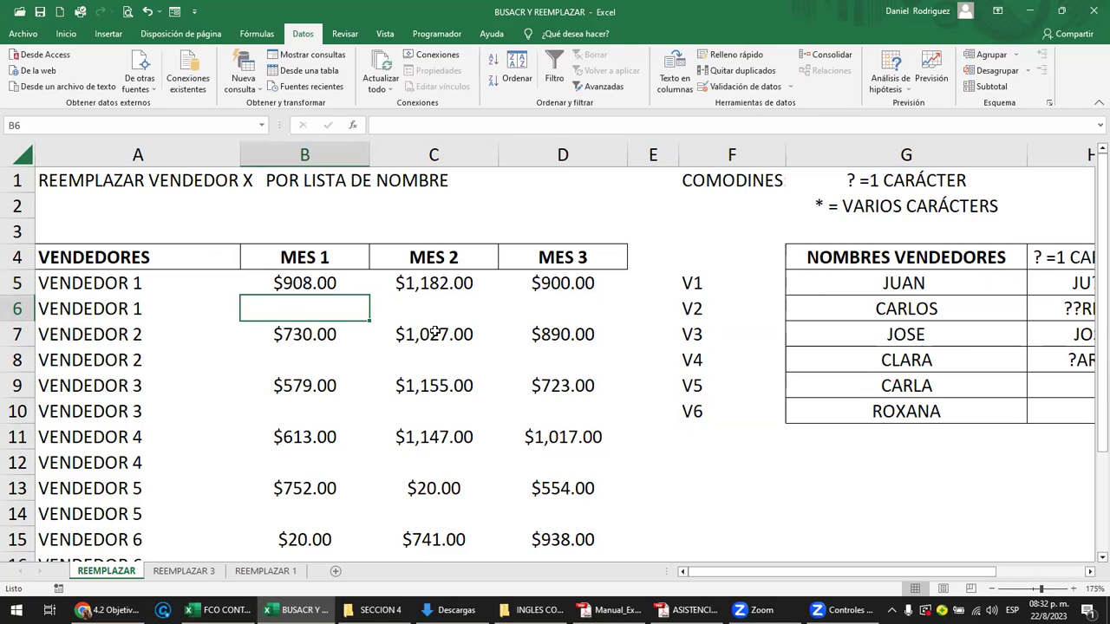
pyautogui.moveTo(302, 300); pyautogui.dragTo(564, 464)
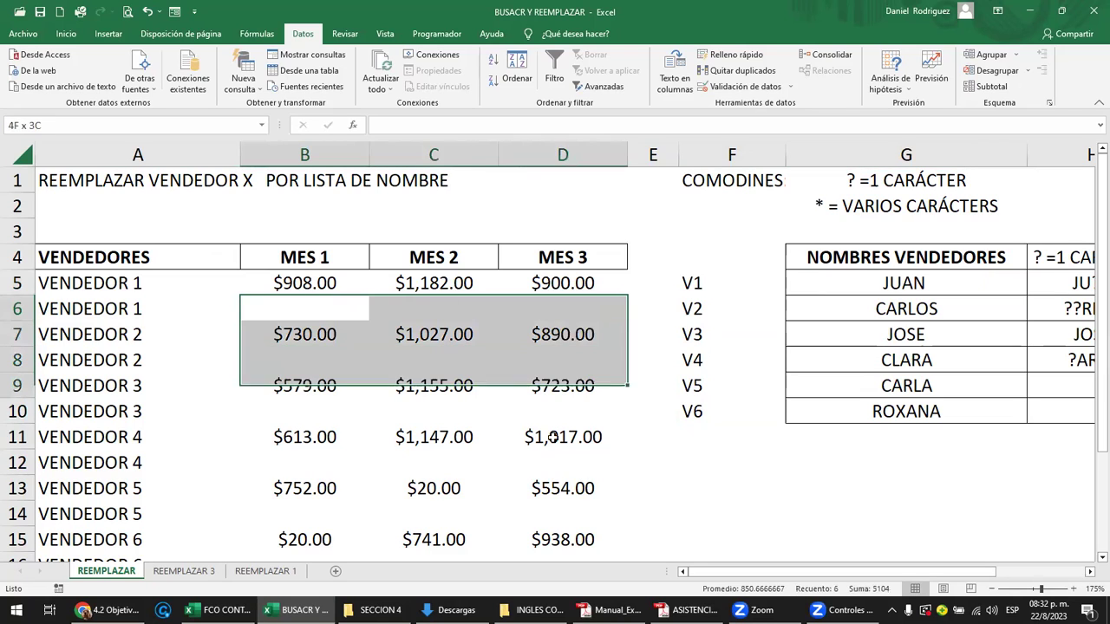
pyautogui.click(301, 286)
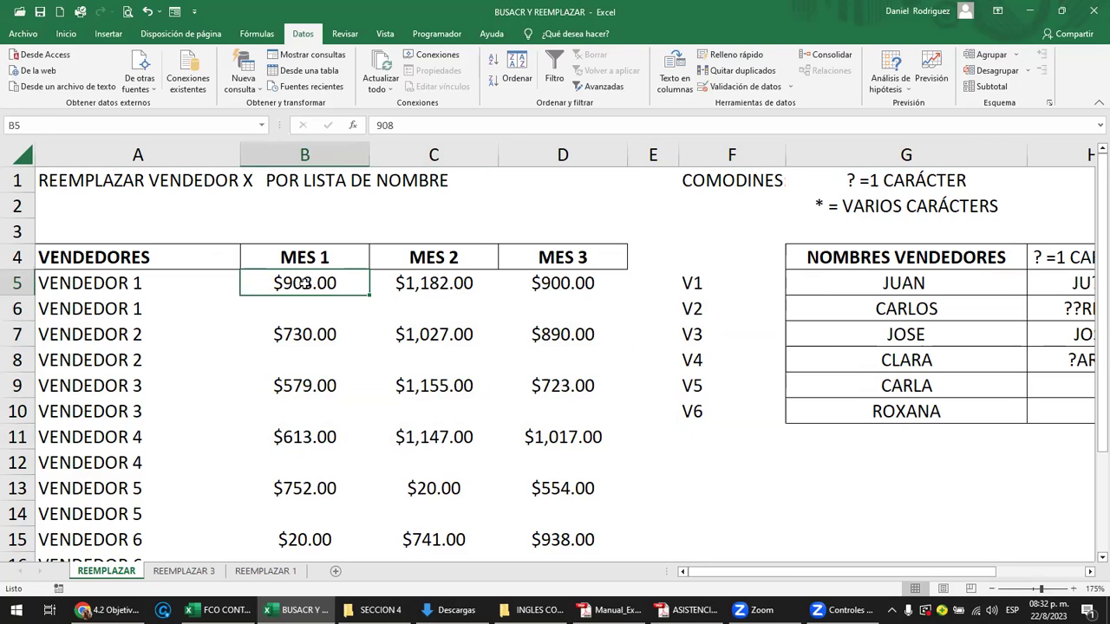
pyautogui.moveTo(304, 282); pyautogui.dragTo(563, 516)
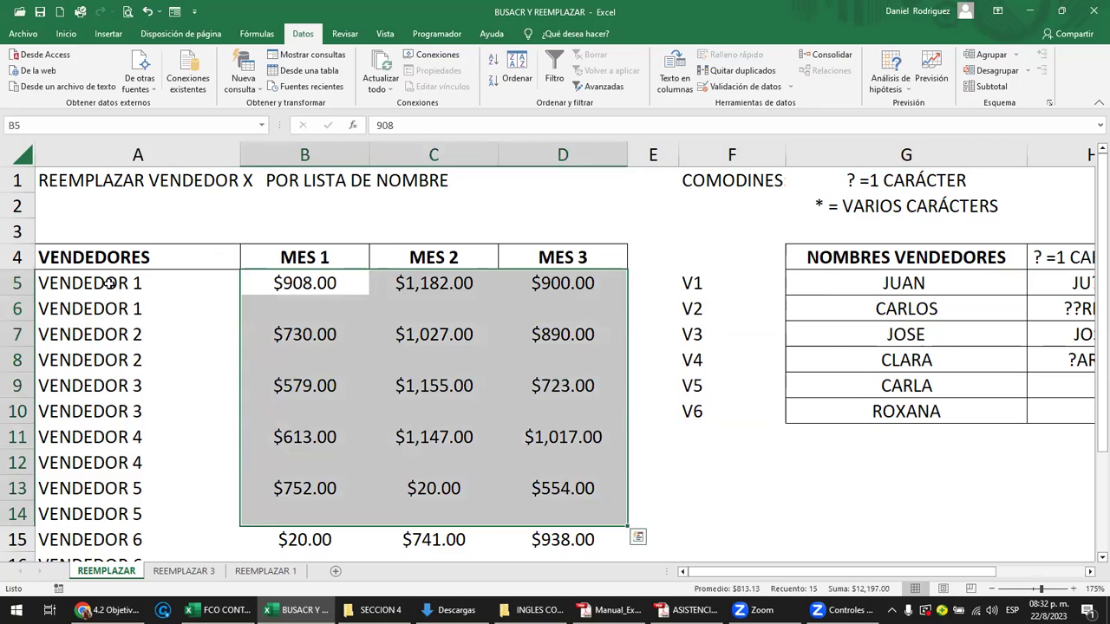
pyautogui.click(111, 283)
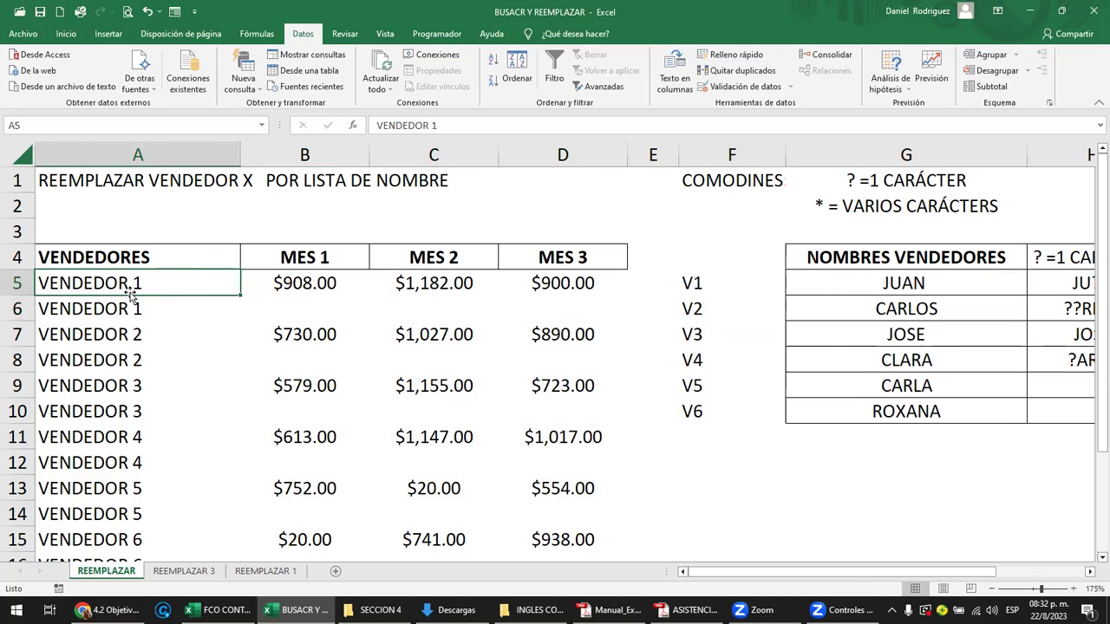
pyautogui.click(700, 282)
pyautogui.click(120, 277)
# - Open Find and Replace on the Replace tab and search for VENDEDOR 1 instead of FACEBOOK
pyautogui.hotkey('ctrl', 'b')
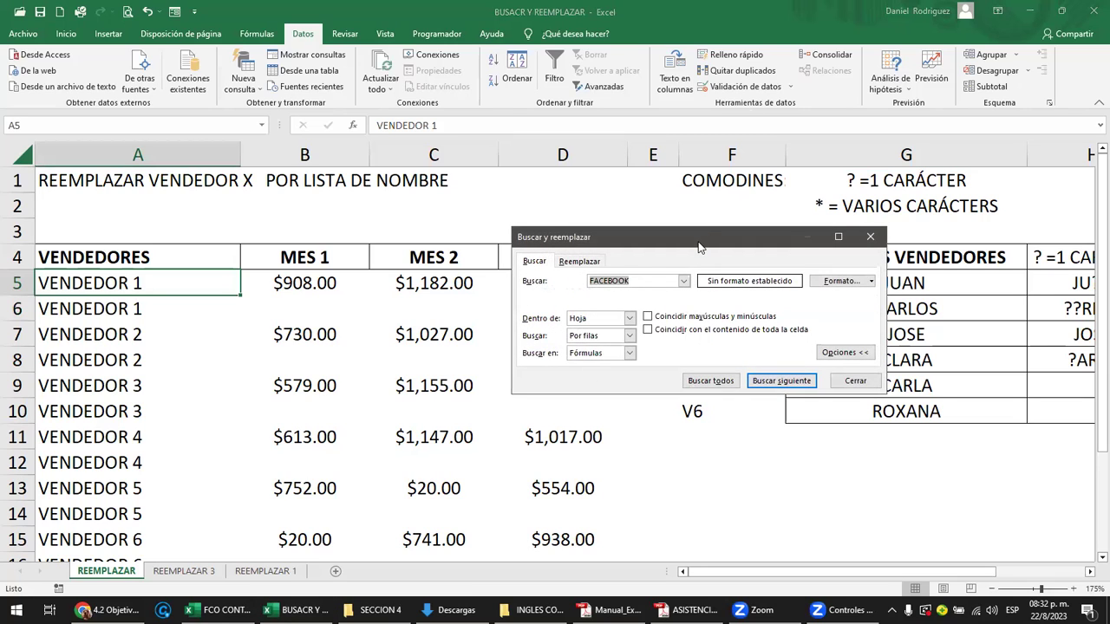
pyautogui.moveTo(689, 247); pyautogui.dragTo(542, 300)
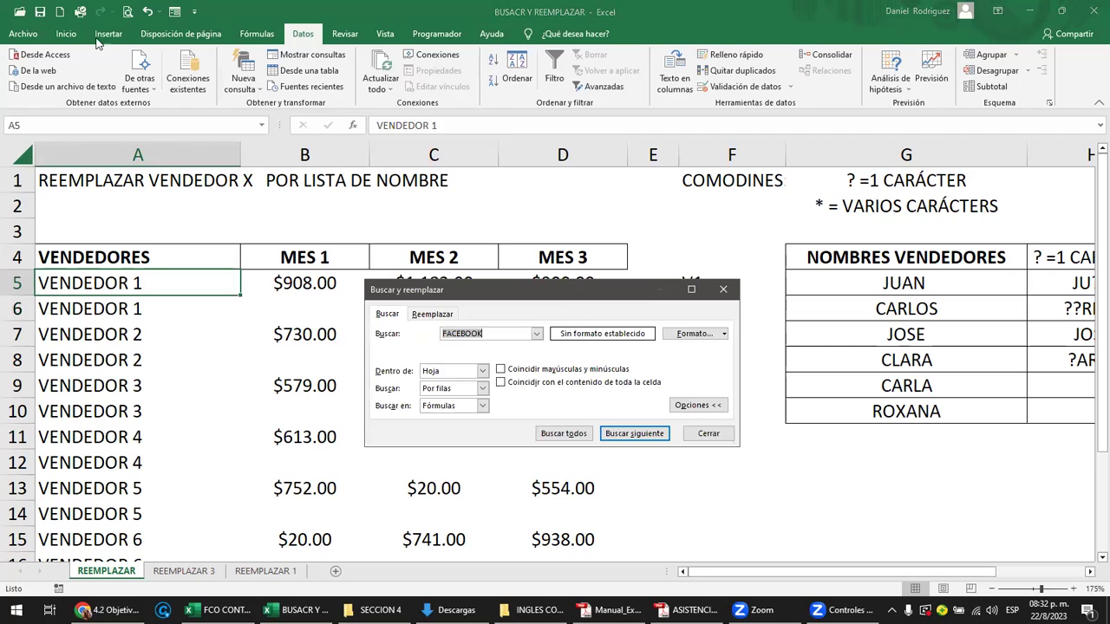
pyautogui.click(66, 33)
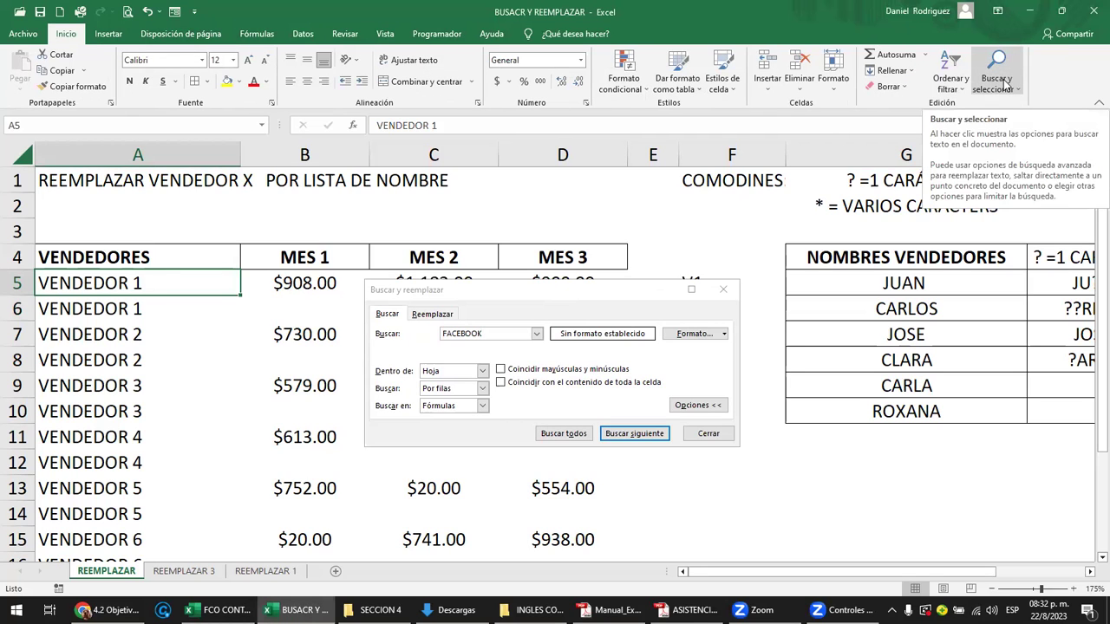
pyautogui.moveTo(513, 289); pyautogui.dragTo(542, 227)
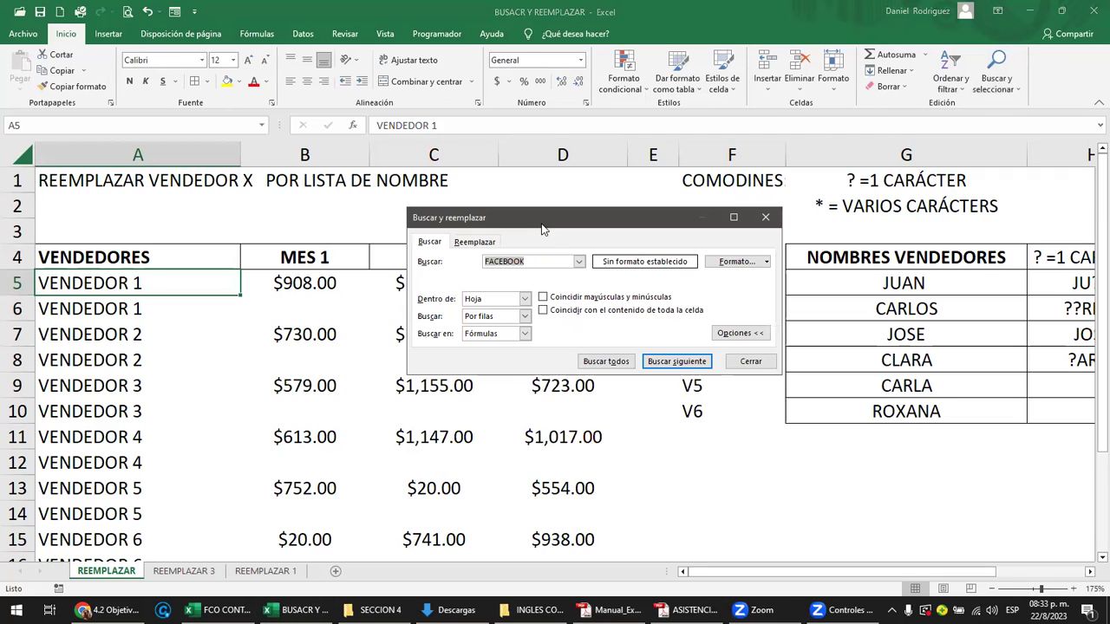
pyautogui.click(504, 261)
pyautogui.click(476, 244)
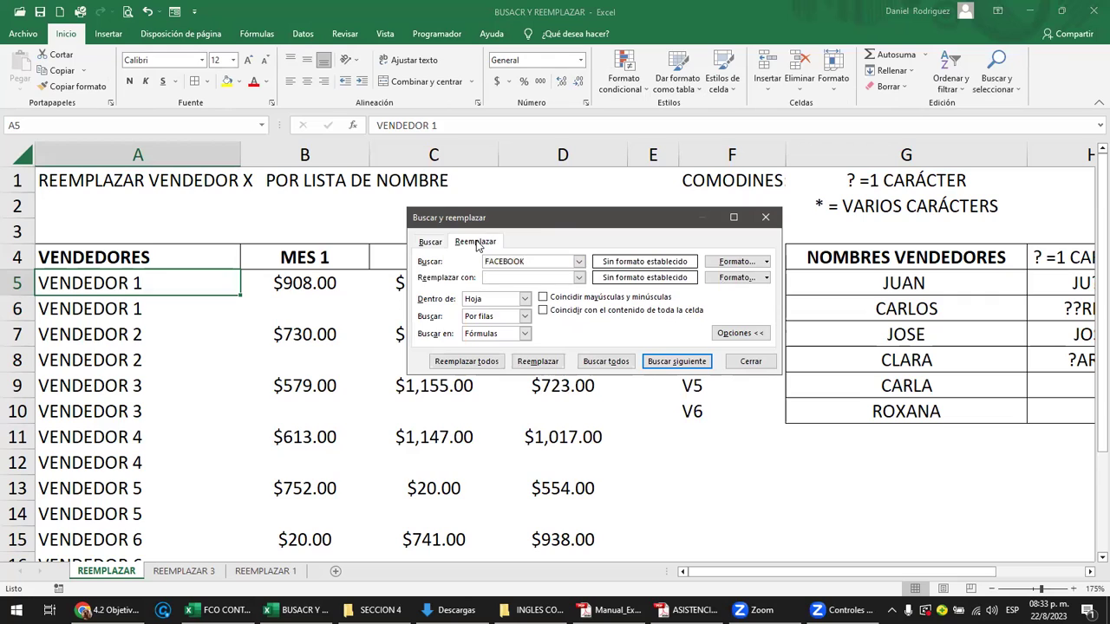
pyautogui.doubleClick(528, 264)
pyautogui.write('VENDEDOR 1')
pyautogui.press('Return')
pyautogui.press('Return')
pyautogui.press('Return')
pyautogui.press('Return')
pyautogui.press('Return')
pyautogui.press('Return')
pyautogui.press('Return')
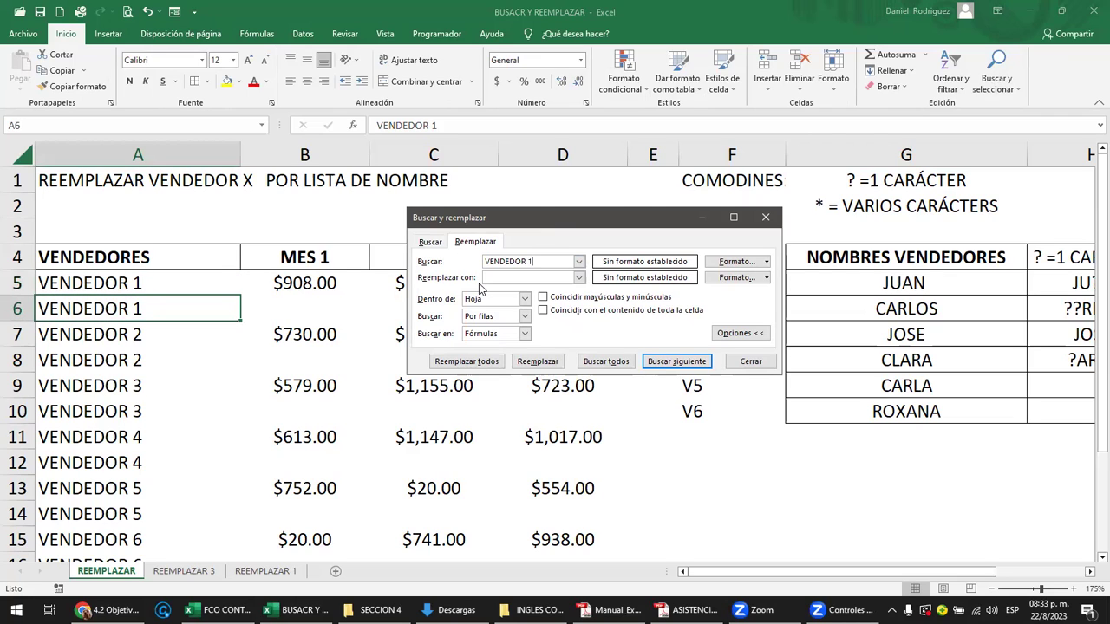
# - Locate the two VENDEDOR 1 cells and cycle through their matches
pyautogui.click(135, 280)
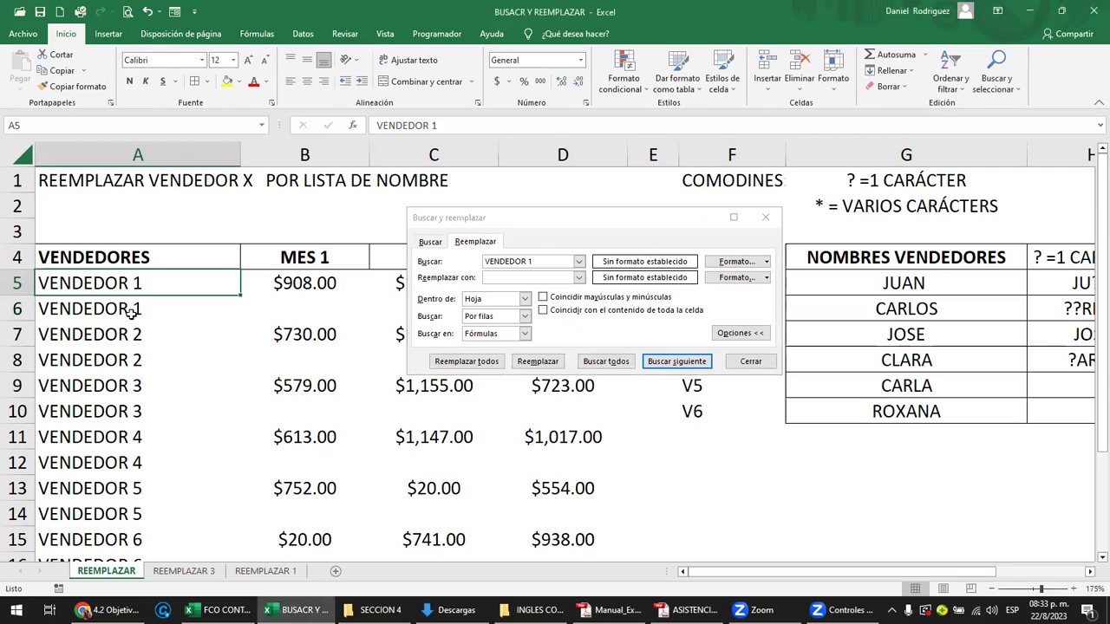
pyautogui.click(138, 310)
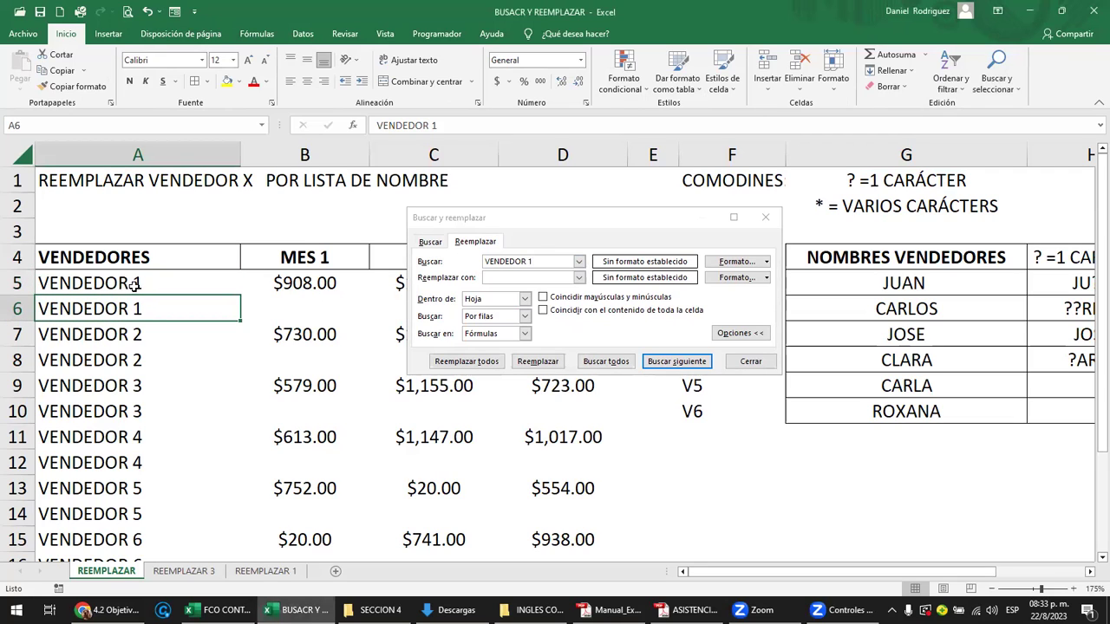
pyautogui.click(132, 285)
pyautogui.click(131, 304)
pyautogui.click(131, 283)
pyautogui.click(130, 301)
pyautogui.click(672, 363)
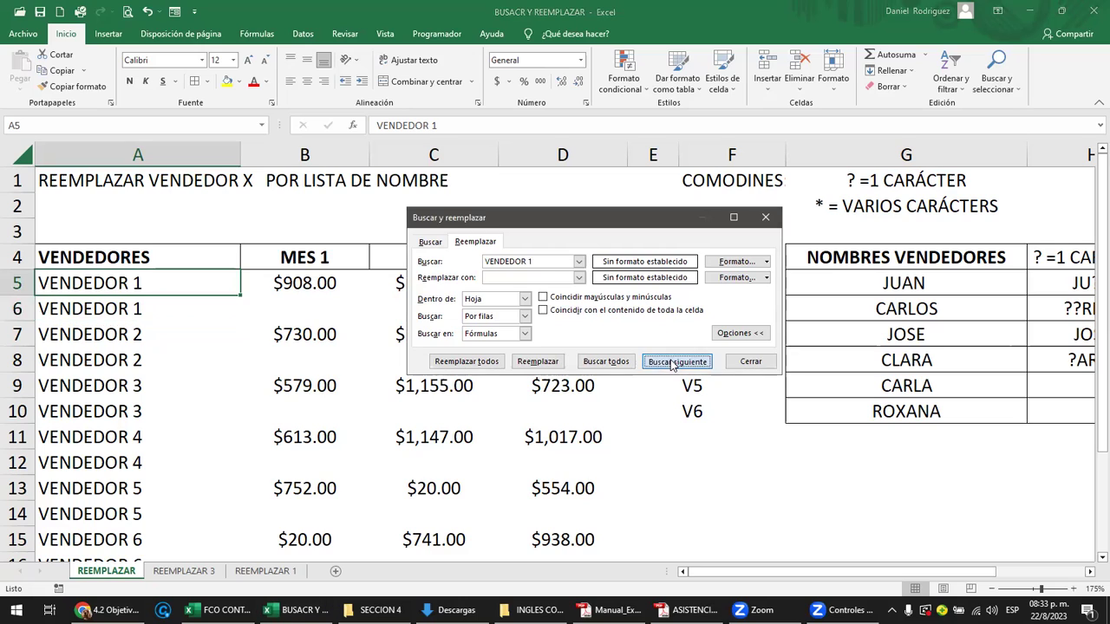
pyautogui.click(672, 364)
pyautogui.click(672, 369)
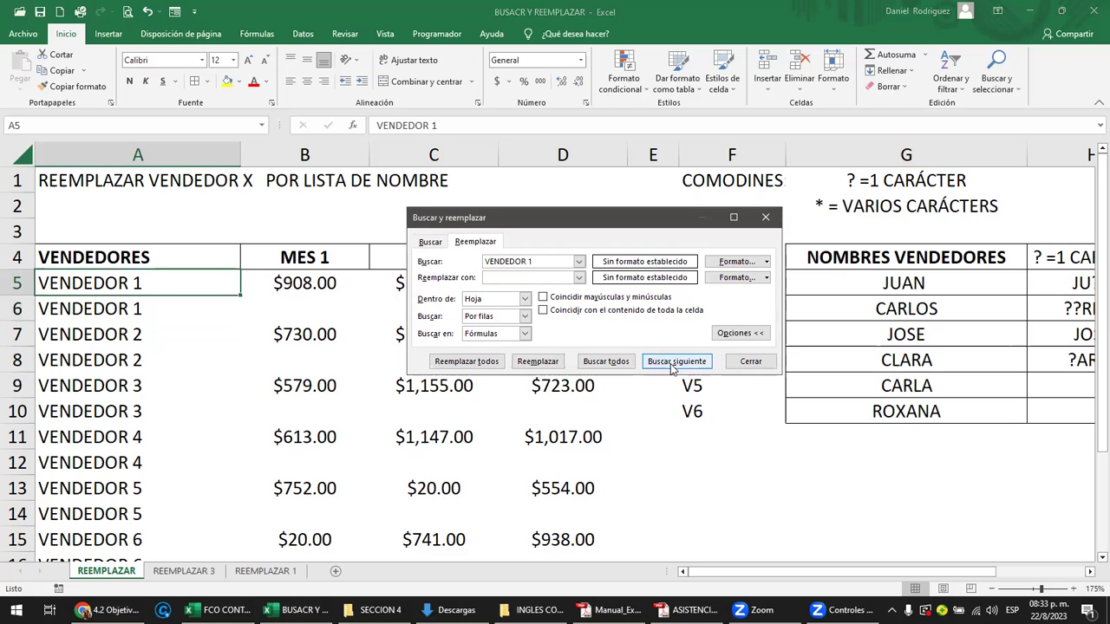
pyautogui.click(672, 368)
pyautogui.click(672, 368)
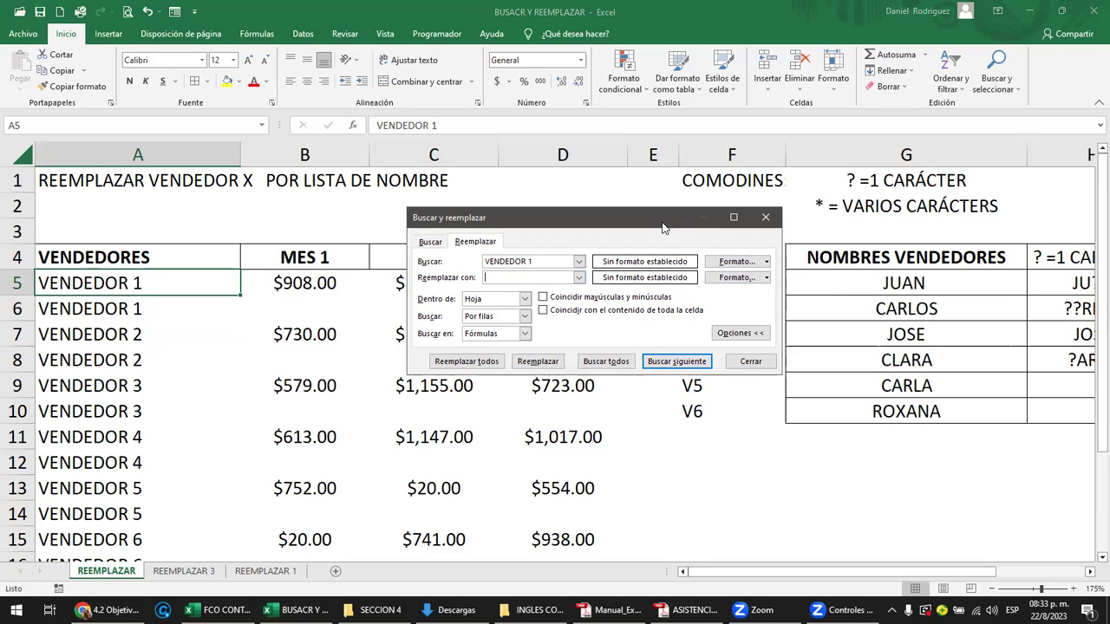
# - Replace each VENDEDOR 1 match with JUAN, dismiss the no-match message, and close the dialog
pyautogui.moveTo(663, 227); pyautogui.dragTo(555, 242)
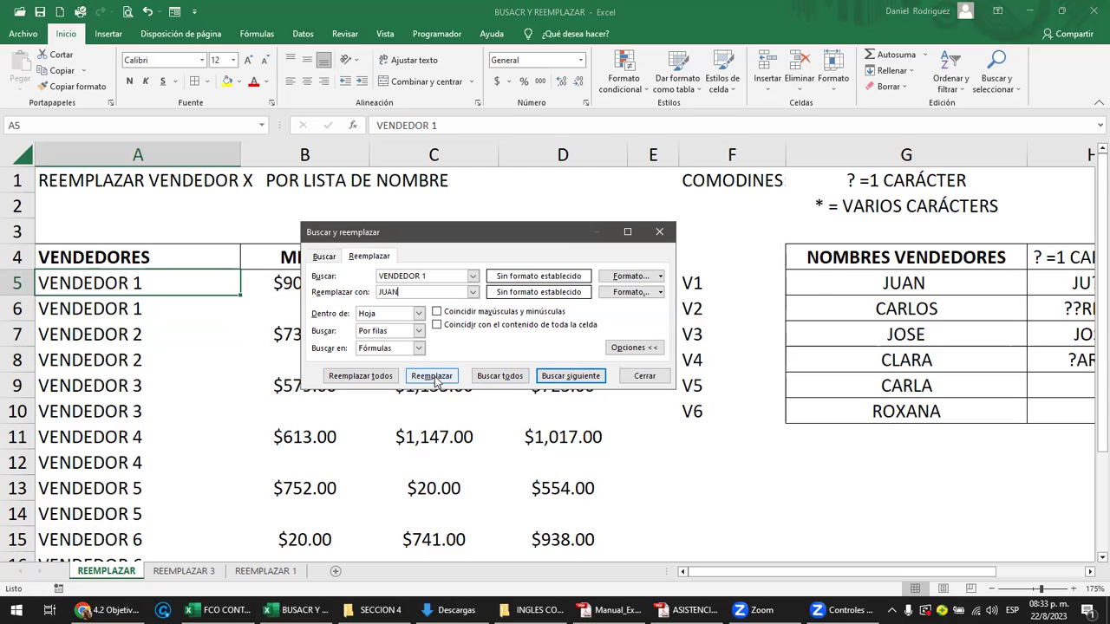
pyautogui.write('JUAN')
pyautogui.click(432, 377)
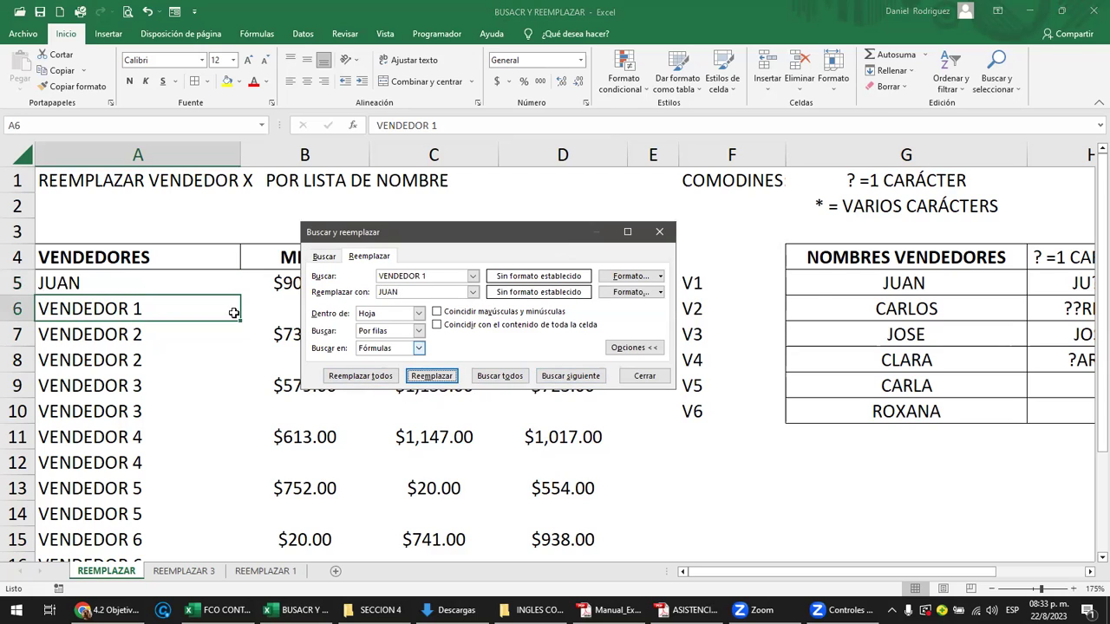
pyautogui.moveTo(455, 236); pyautogui.dragTo(621, 205)
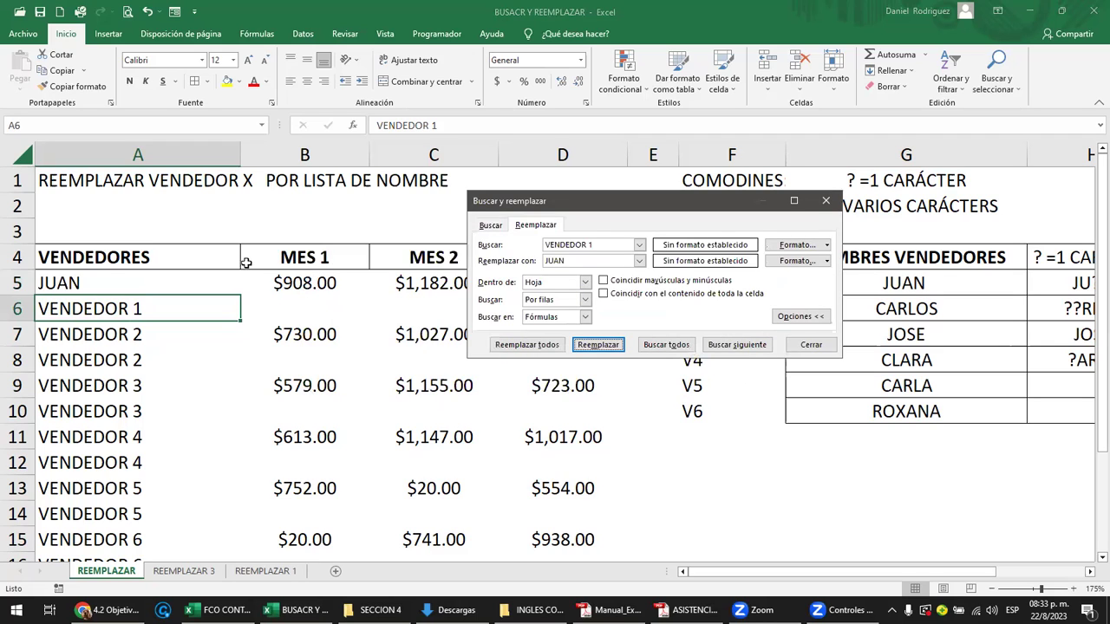
pyautogui.click(591, 346)
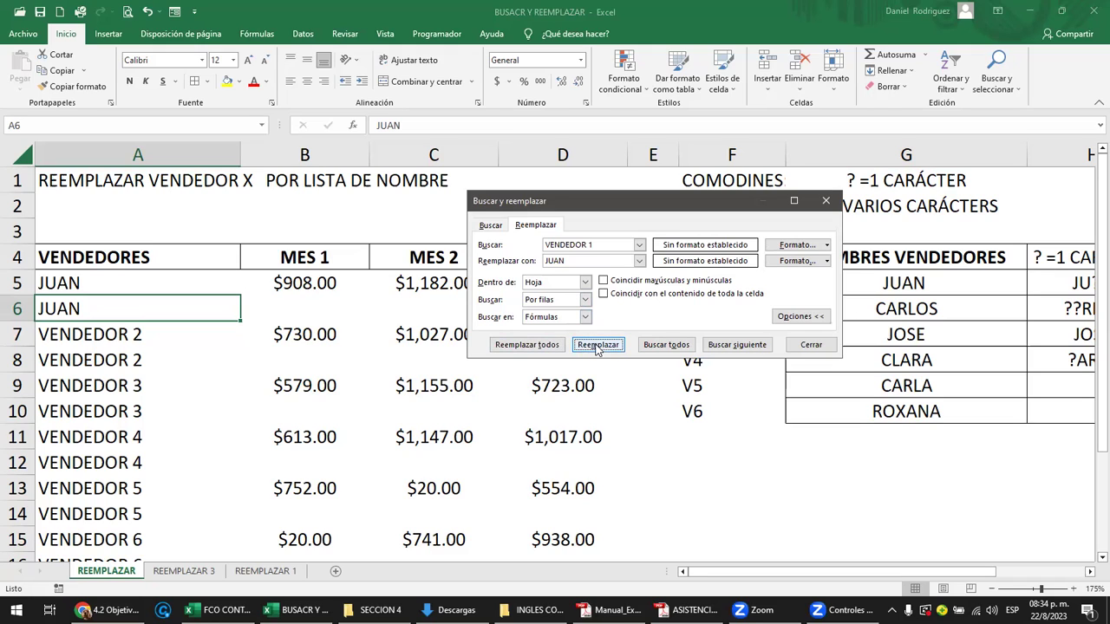
pyautogui.click(598, 345)
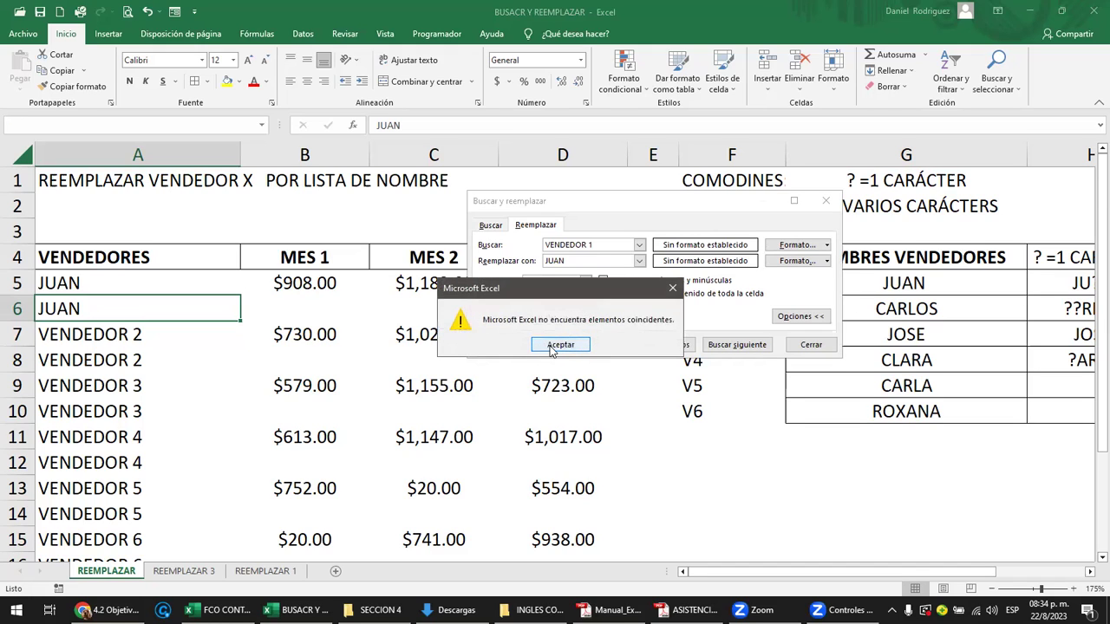
pyautogui.click(560, 345)
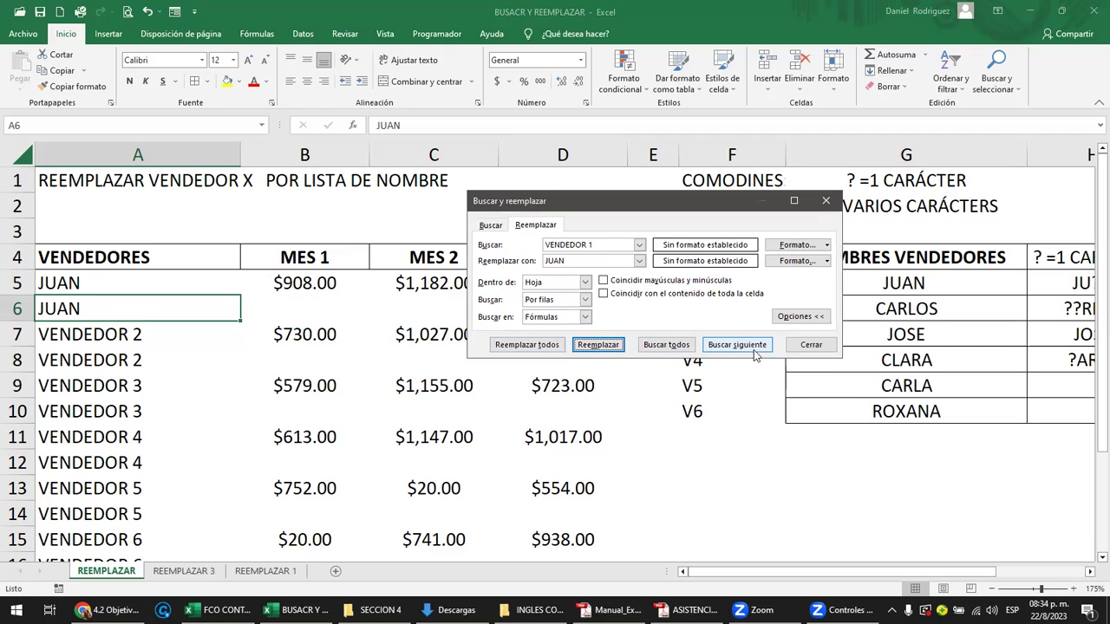
pyautogui.click(811, 345)
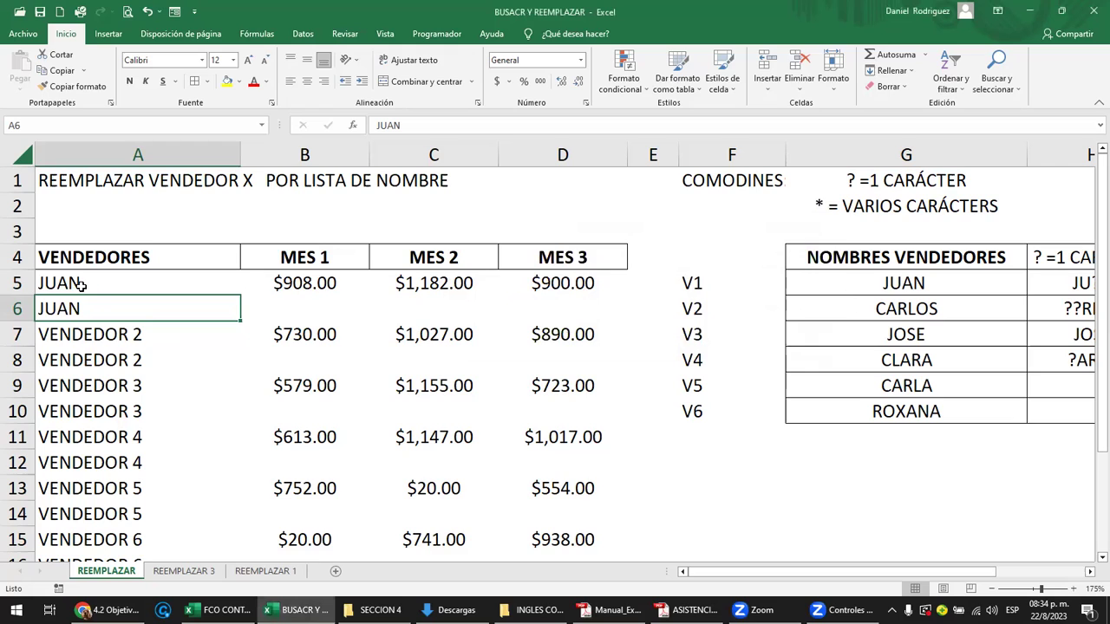
# - Review the JUAN rows, the VENDEDOR 2 cell and CARLOS in the names list
pyautogui.moveTo(80, 286); pyautogui.dragTo(80, 306)
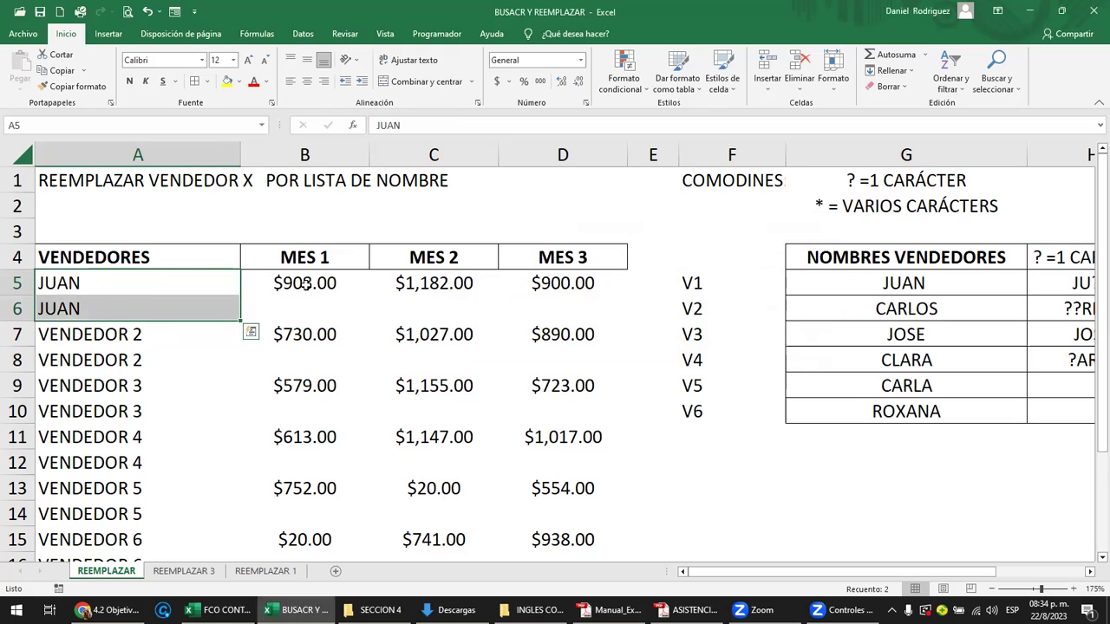
pyautogui.moveTo(305, 284); pyautogui.dragTo(598, 288)
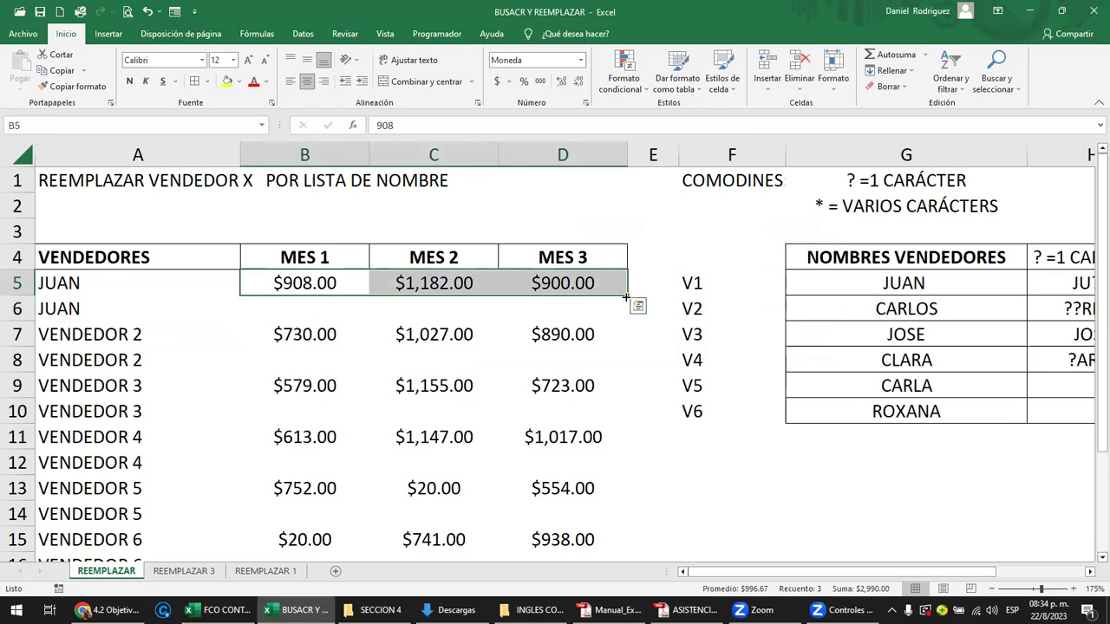
pyautogui.click(301, 308)
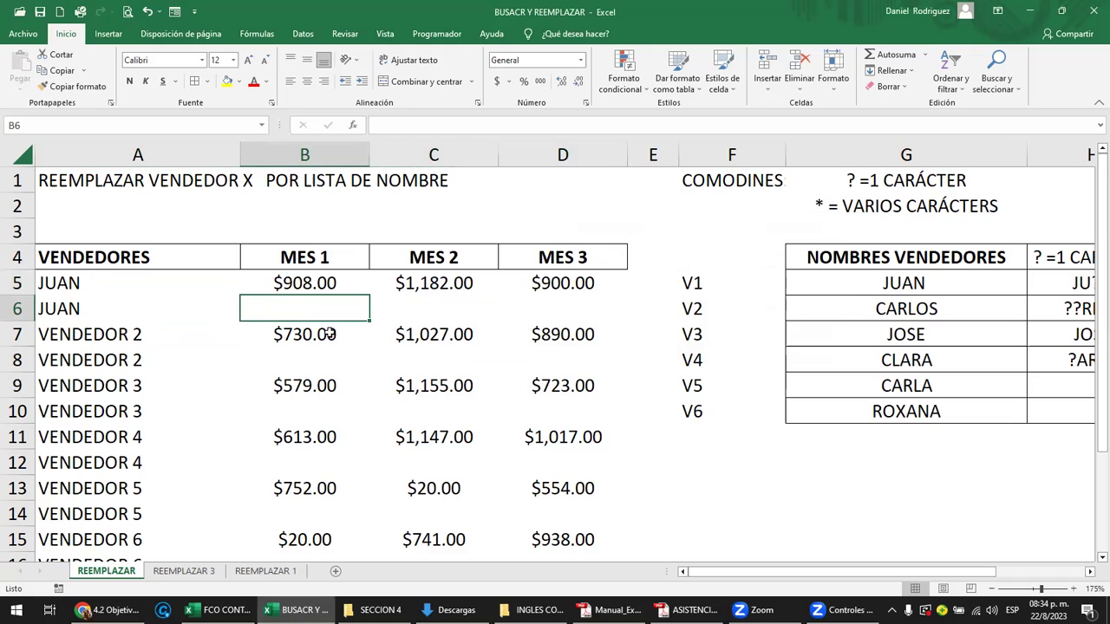
pyautogui.click(117, 339)
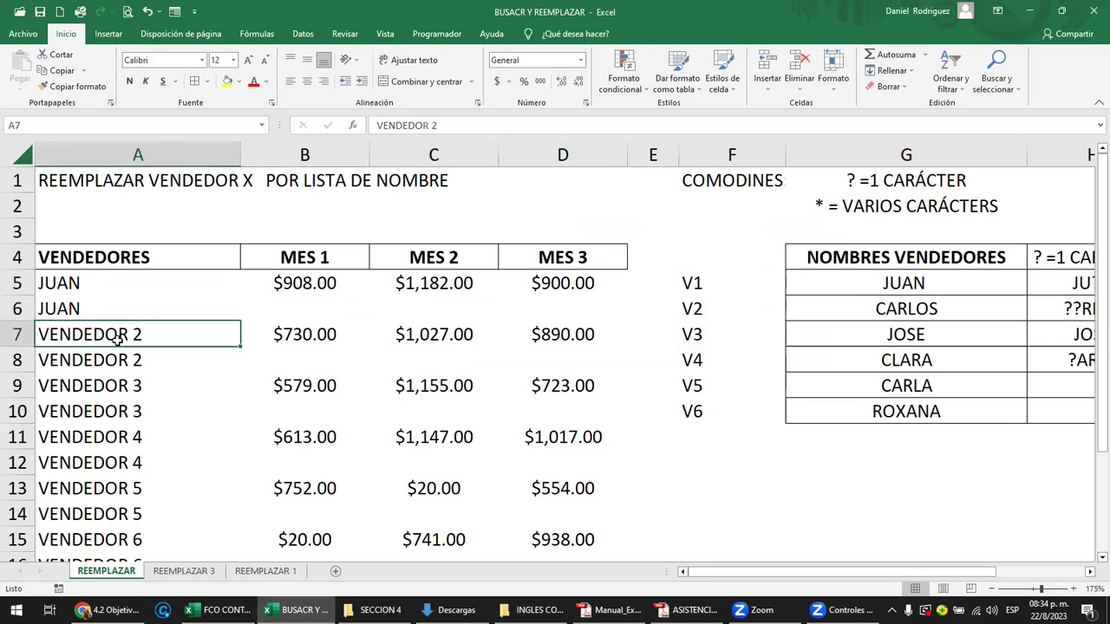
pyautogui.click(873, 303)
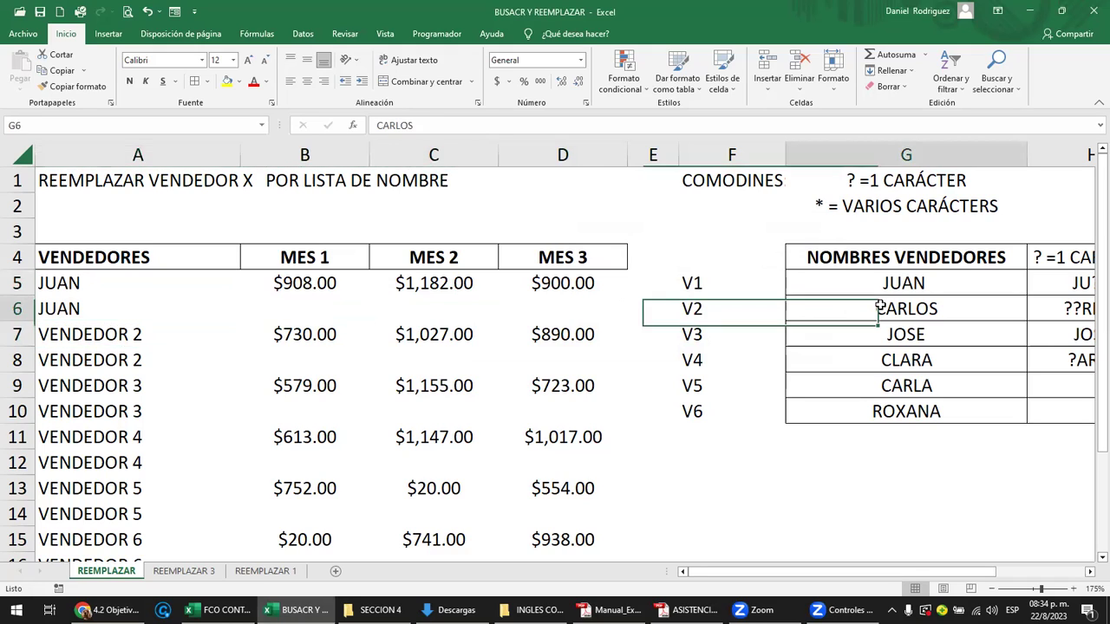
pyautogui.click(156, 260)
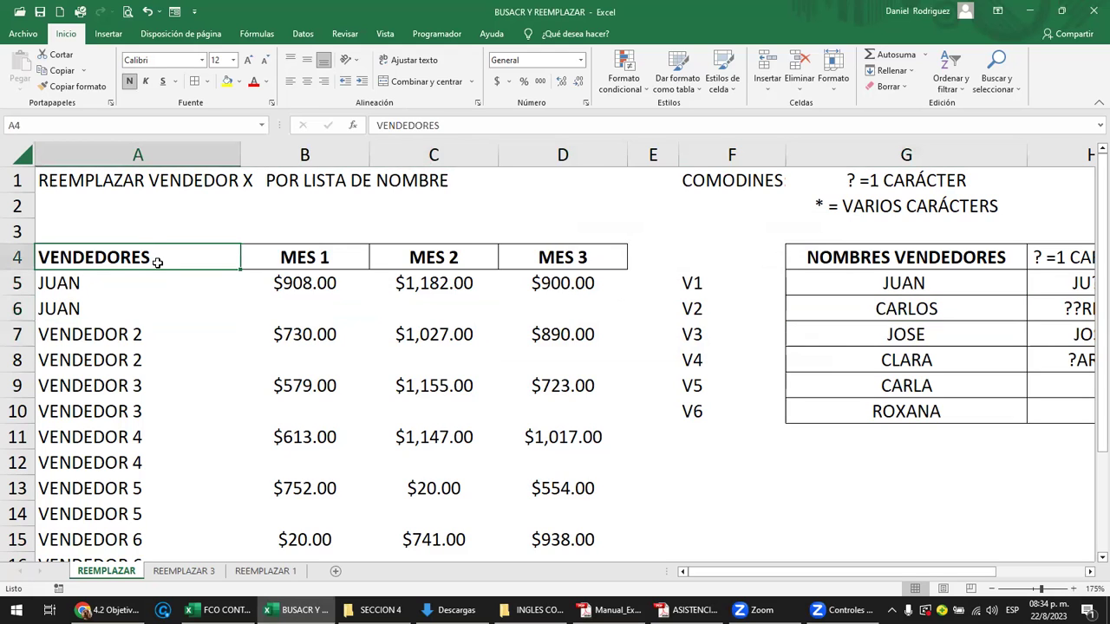
# - Replace all VENDEDOR 2 entries with CARLOS, confirming the 2 replacements
pyautogui.hotkey('ctrl', 'b')
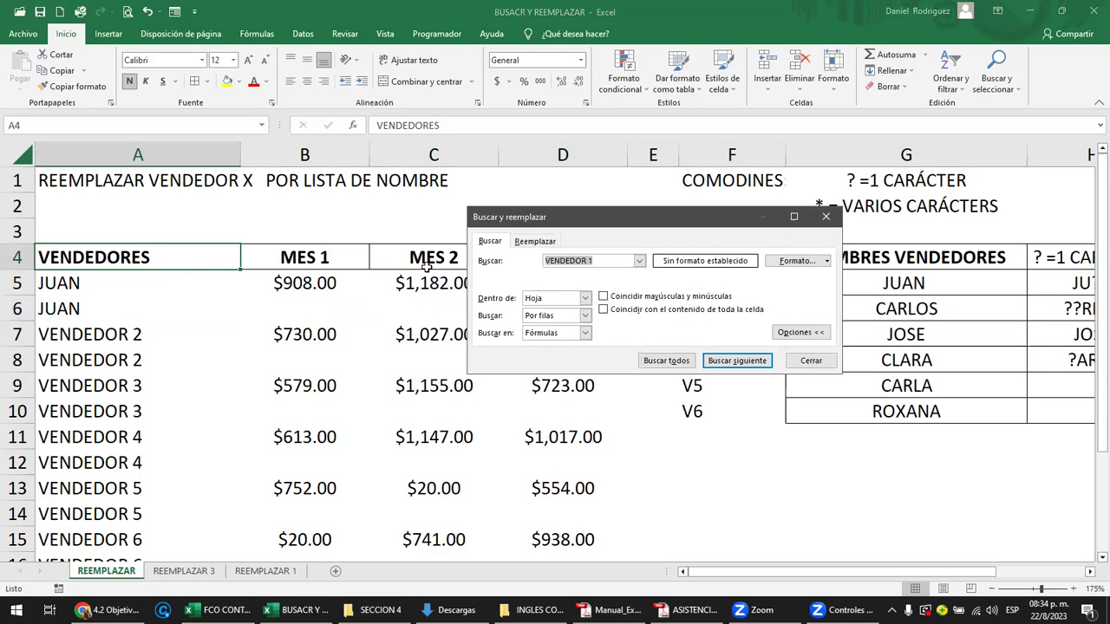
pyautogui.click(549, 243)
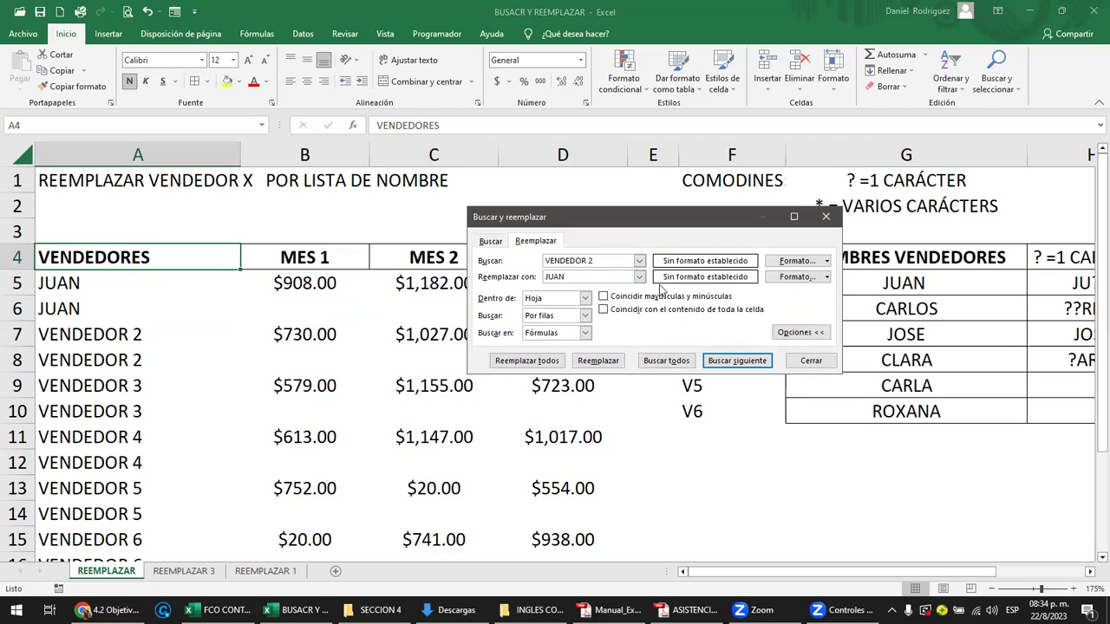
pyautogui.moveTo(608, 217); pyautogui.dragTo(497, 186)
pyautogui.click(459, 246)
pyautogui.moveTo(458, 247); pyautogui.dragTo(423, 249)
pyautogui.write('CARLOS')
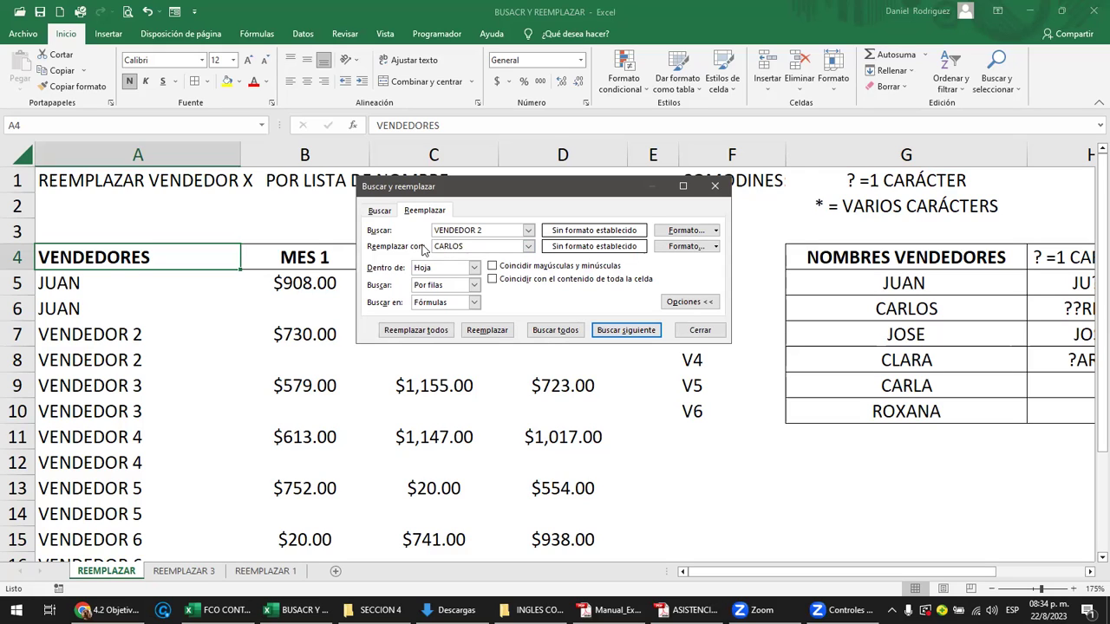
pyautogui.press('Return')
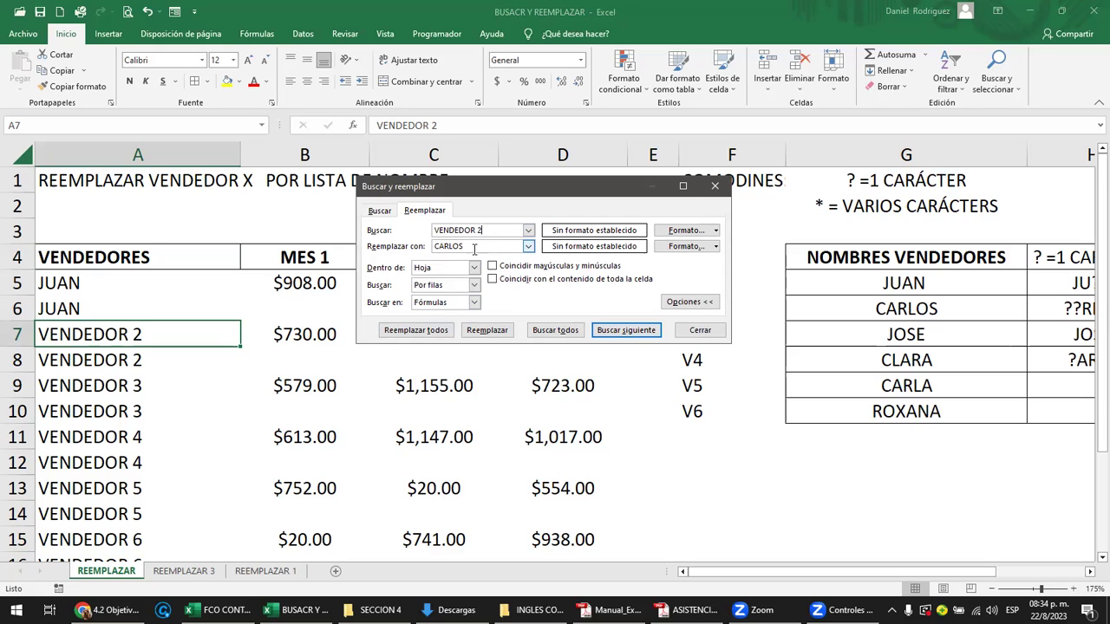
pyautogui.click(425, 339)
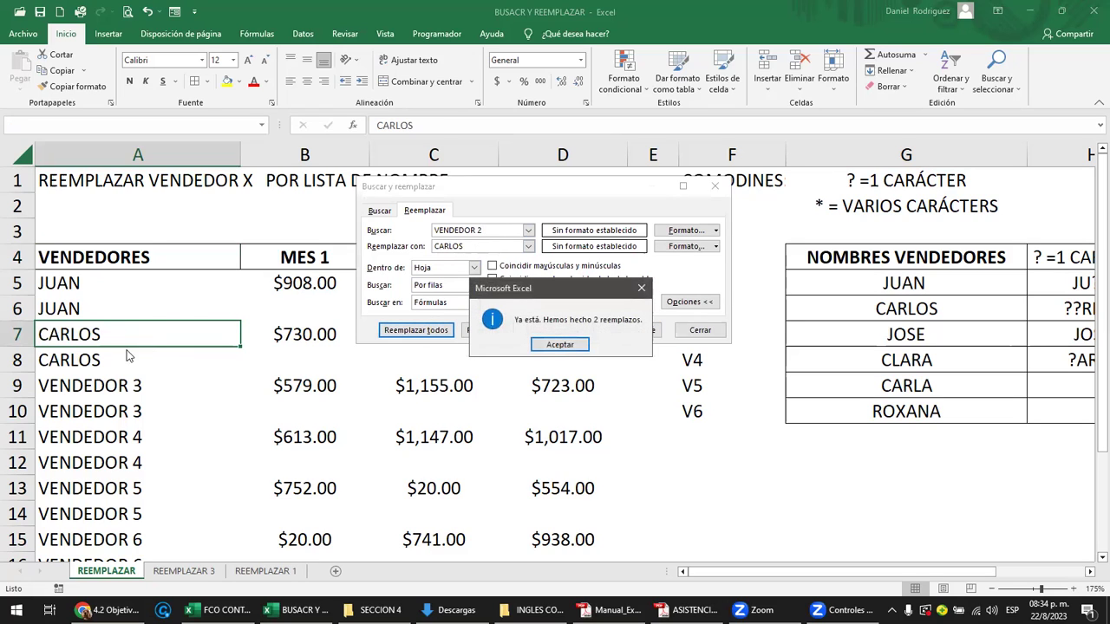
pyautogui.click(560, 345)
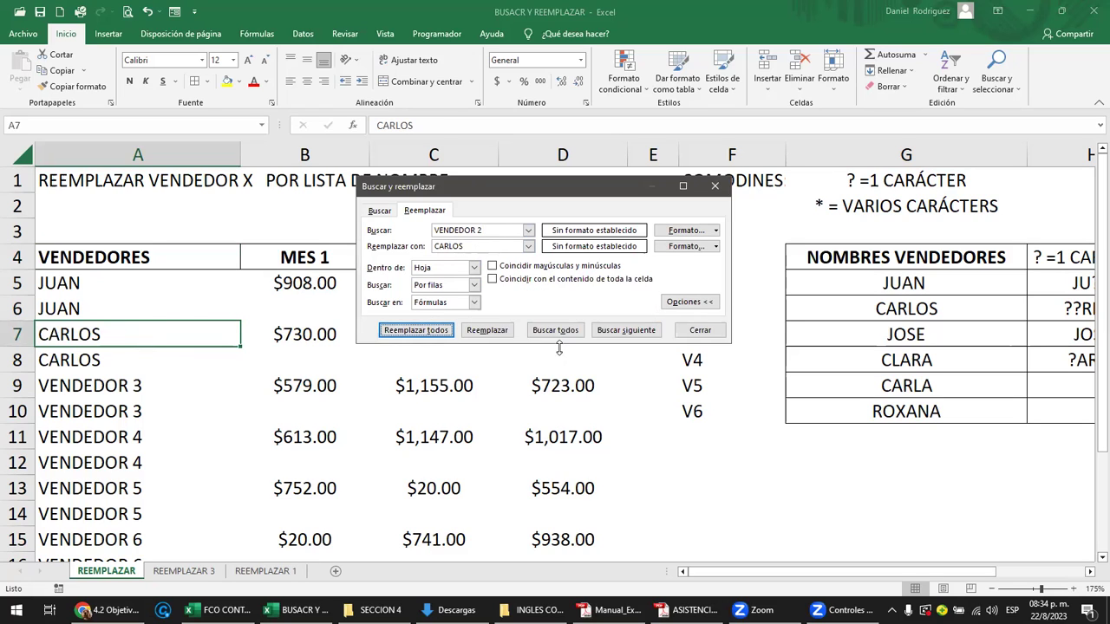
pyautogui.click(491, 234)
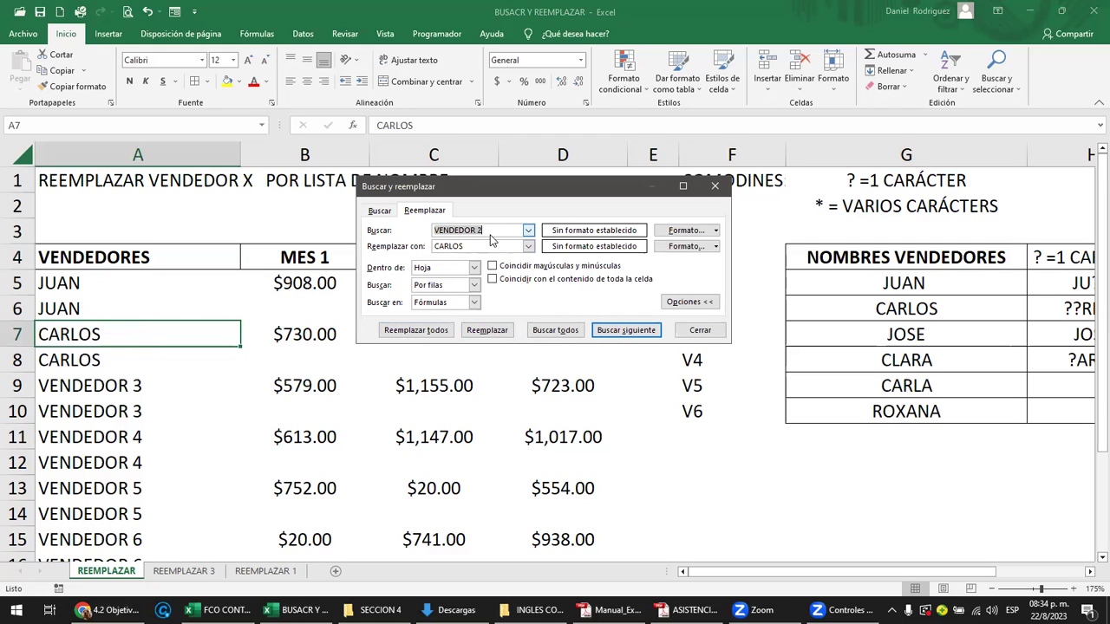
# - Replace all VENDEDOR 3 entries with JOSE, confirming the 2 replacements
pyautogui.click(491, 234)
pyautogui.write('3')
pyautogui.click(466, 246)
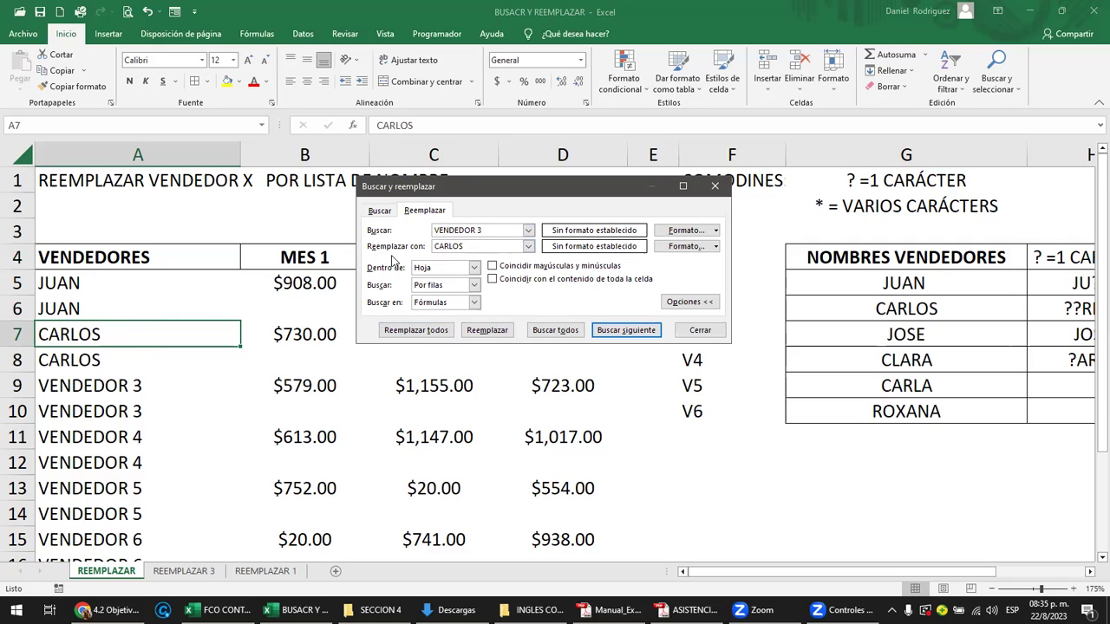
pyautogui.press('BackSpace')
pyautogui.press('BackSpace')
pyautogui.press('BackSpace')
pyautogui.write('JOSE')
pyautogui.click(439, 333)
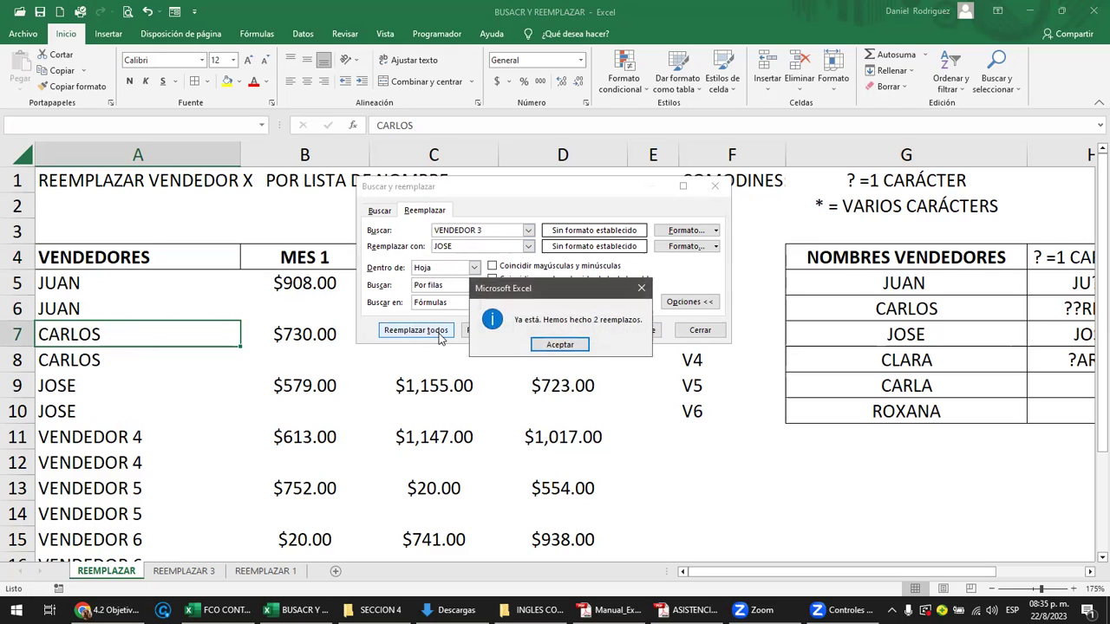
pyautogui.click(560, 345)
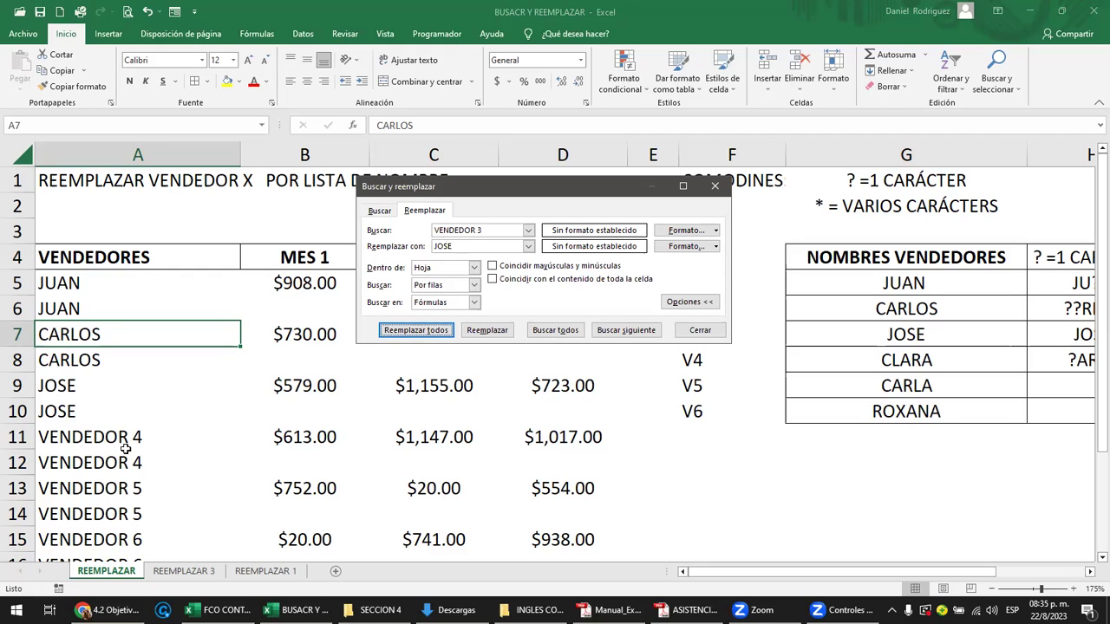
pyautogui.click(493, 229)
pyautogui.write('4')
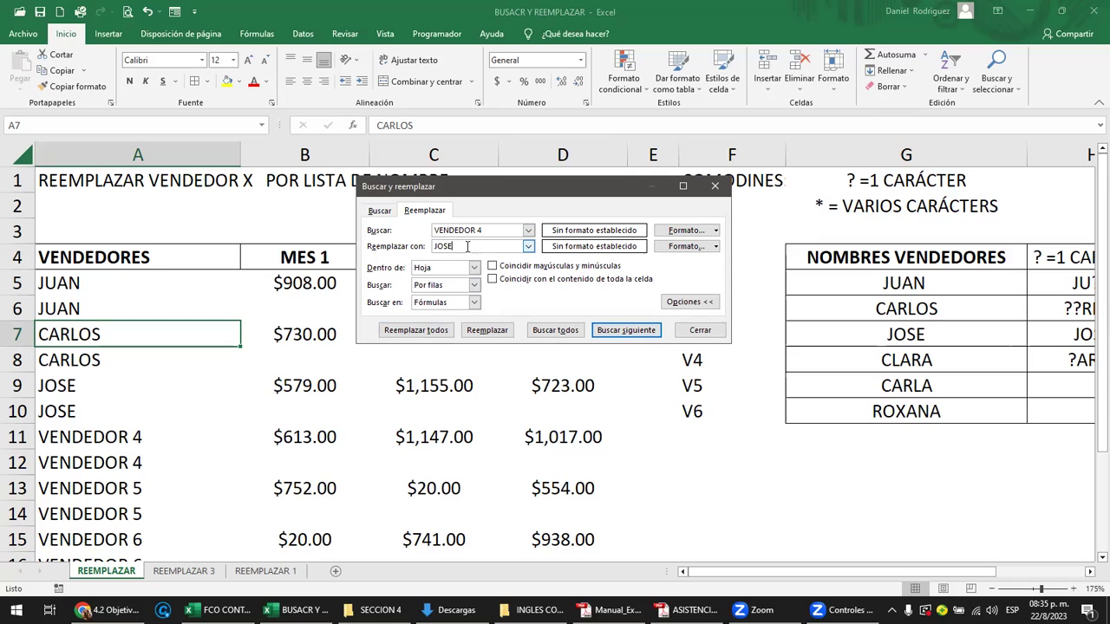
# - Set the replacement value to CLARA and replace all VENDEDOR 4 entries with it
pyautogui.moveTo(466, 246); pyautogui.dragTo(394, 248)
pyautogui.write('CLARA')
pyautogui.click(609, 332)
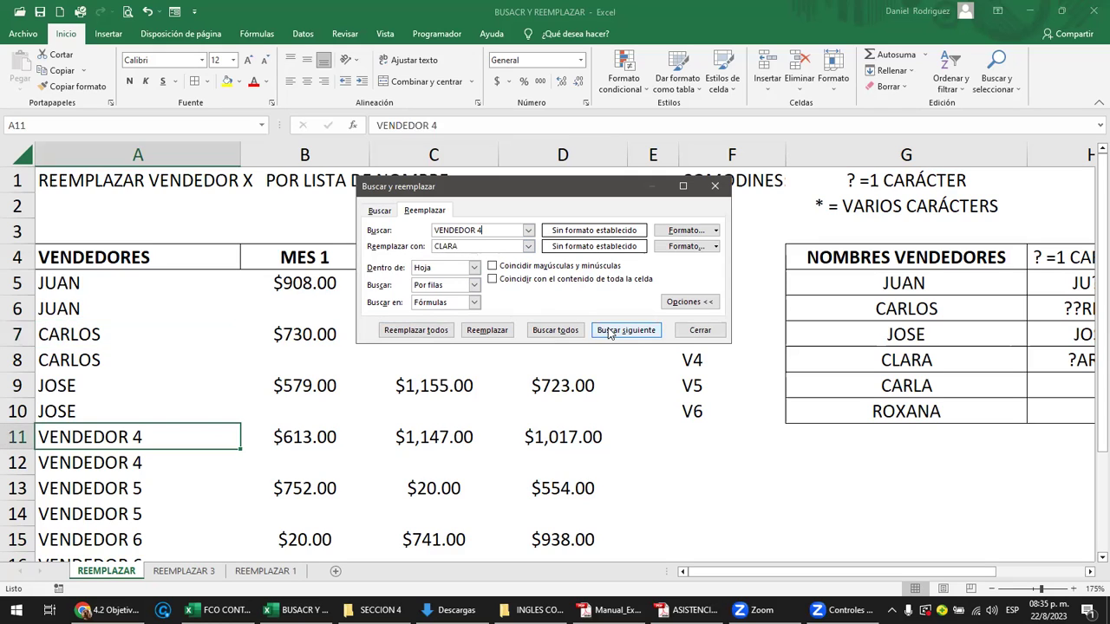
pyautogui.click(421, 335)
pyautogui.click(559, 345)
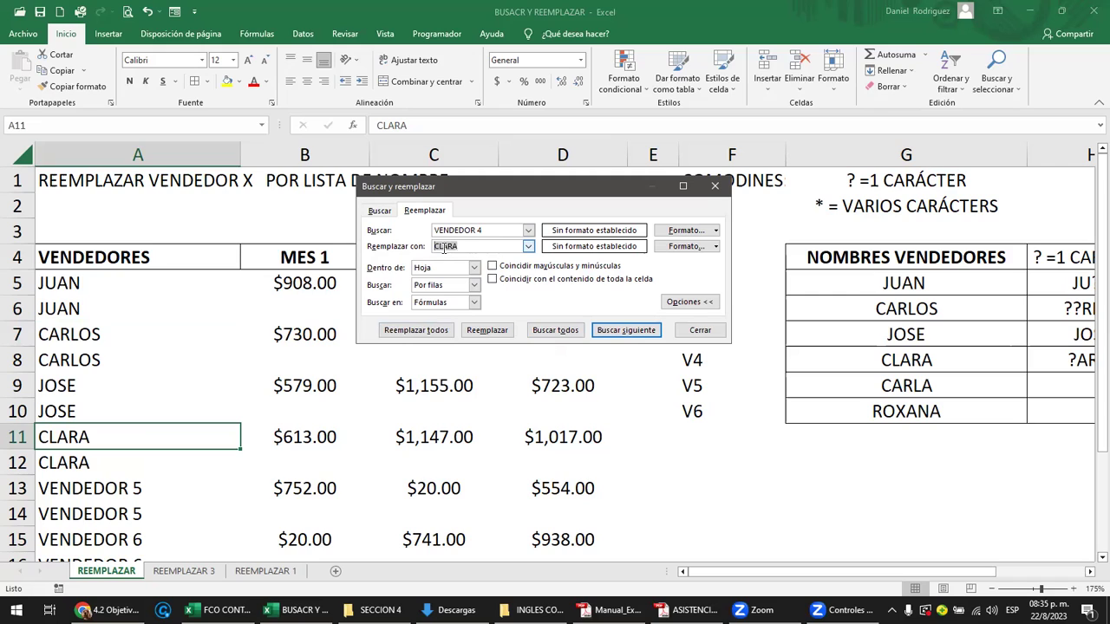
# - Switch the search term to VENDEDOR 5 and replace both entries with CLARA too
pyautogui.click(489, 231)
pyautogui.write('5')
pyautogui.click(416, 330)
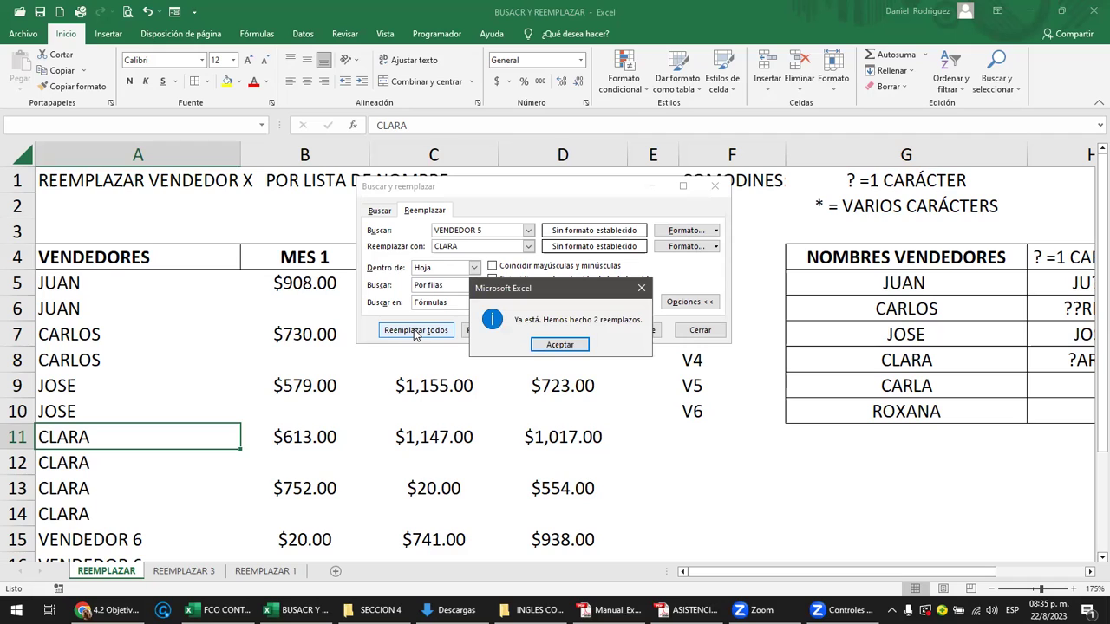
pyautogui.click(562, 345)
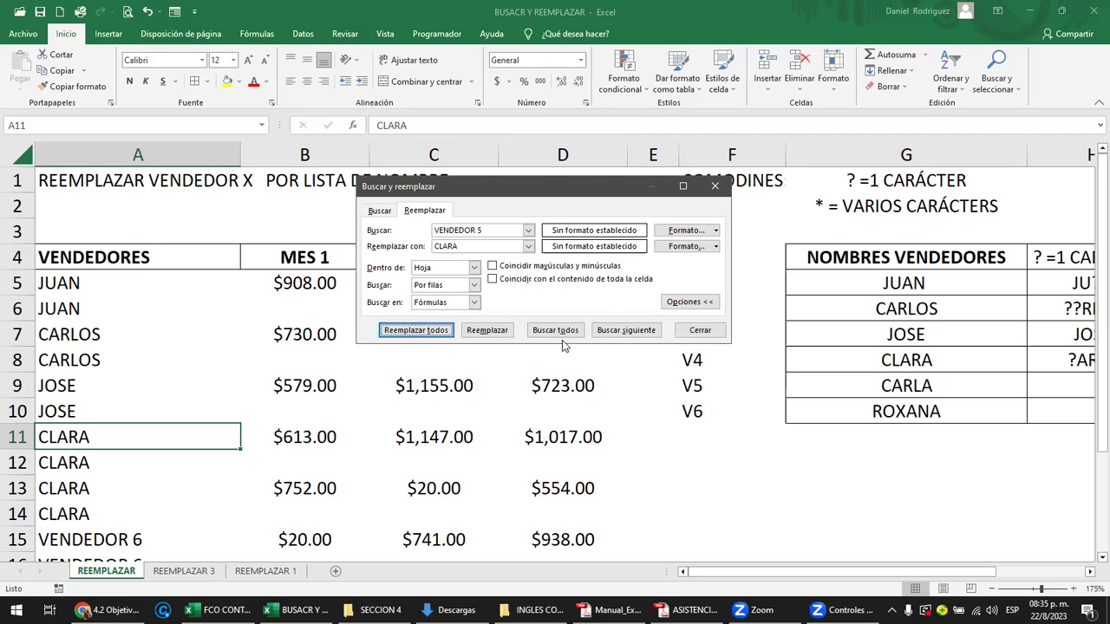
# - Undo the VENDEDOR 5 change and instead replace both VENDEDOR 5 entries with CARLA
pyautogui.click(683, 333)
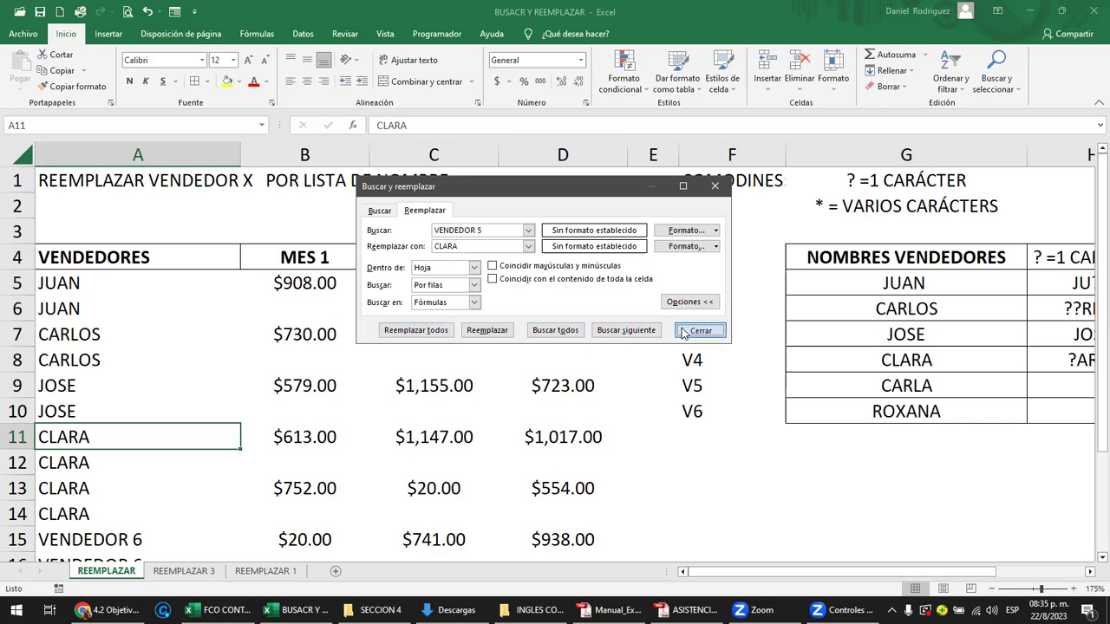
pyautogui.hotkey('ctrl', 'z')
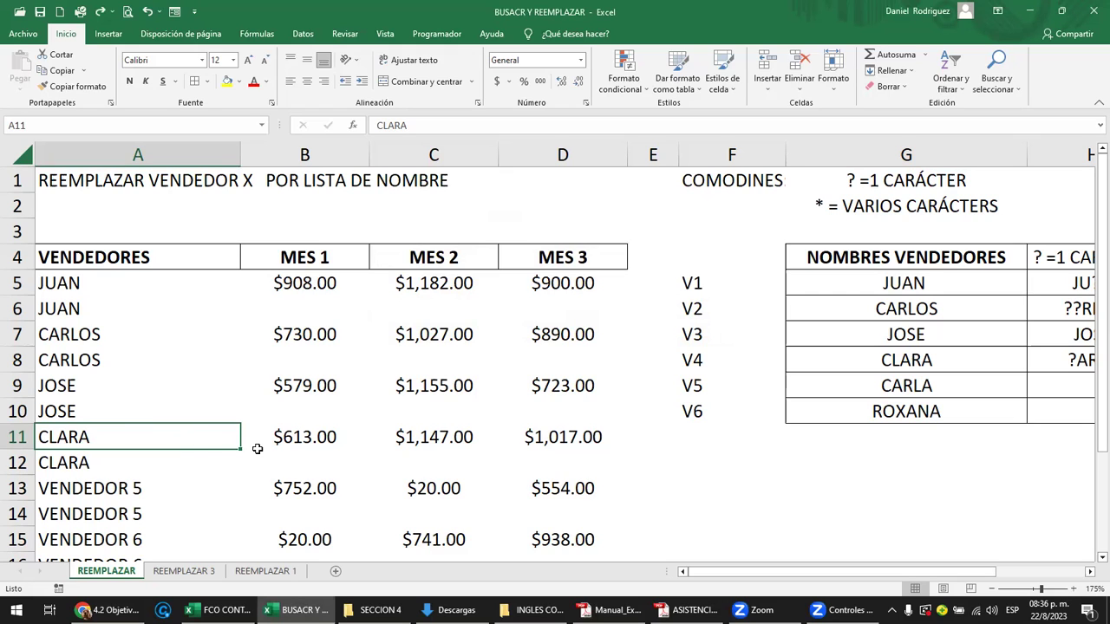
pyautogui.hotkey('ctrl', 'b')
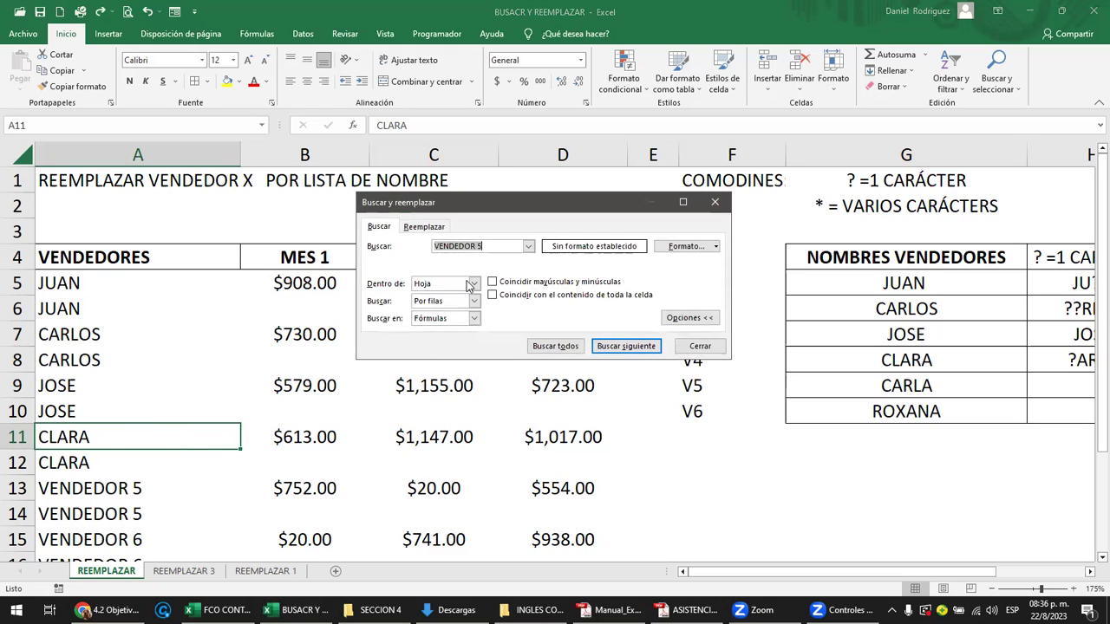
pyautogui.click(424, 227)
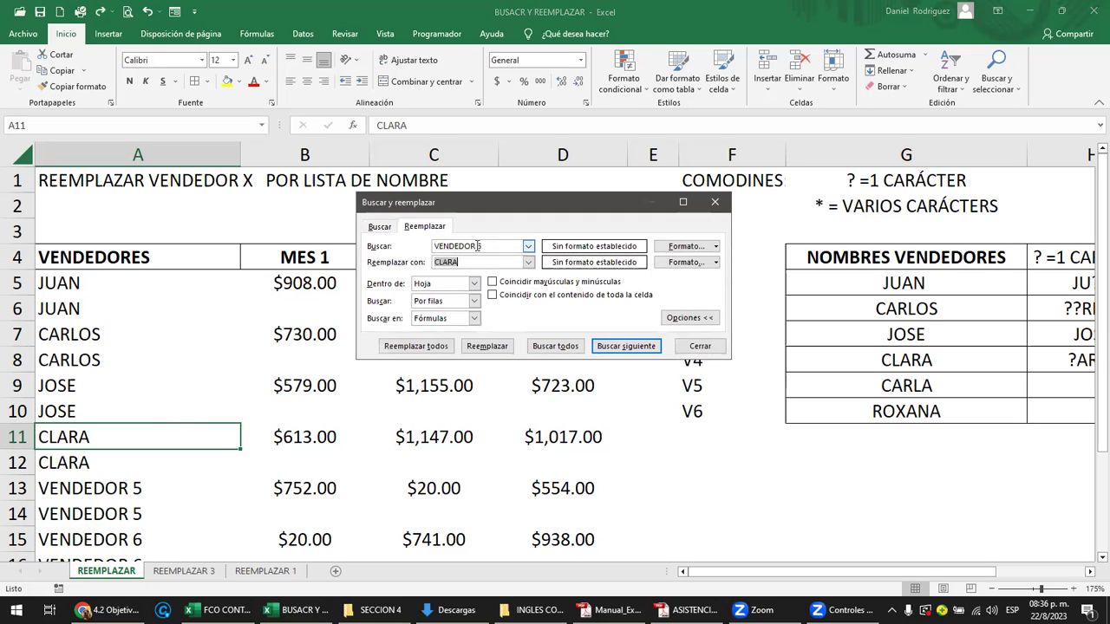
pyautogui.press('Tab')
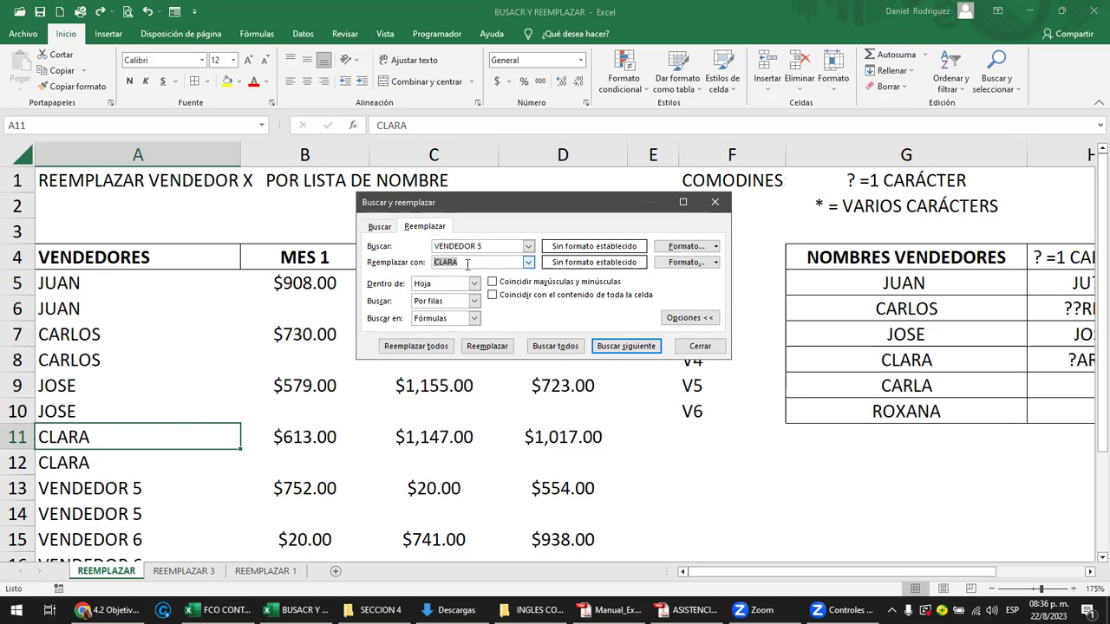
pyautogui.write('CARL')
pyautogui.click(430, 352)
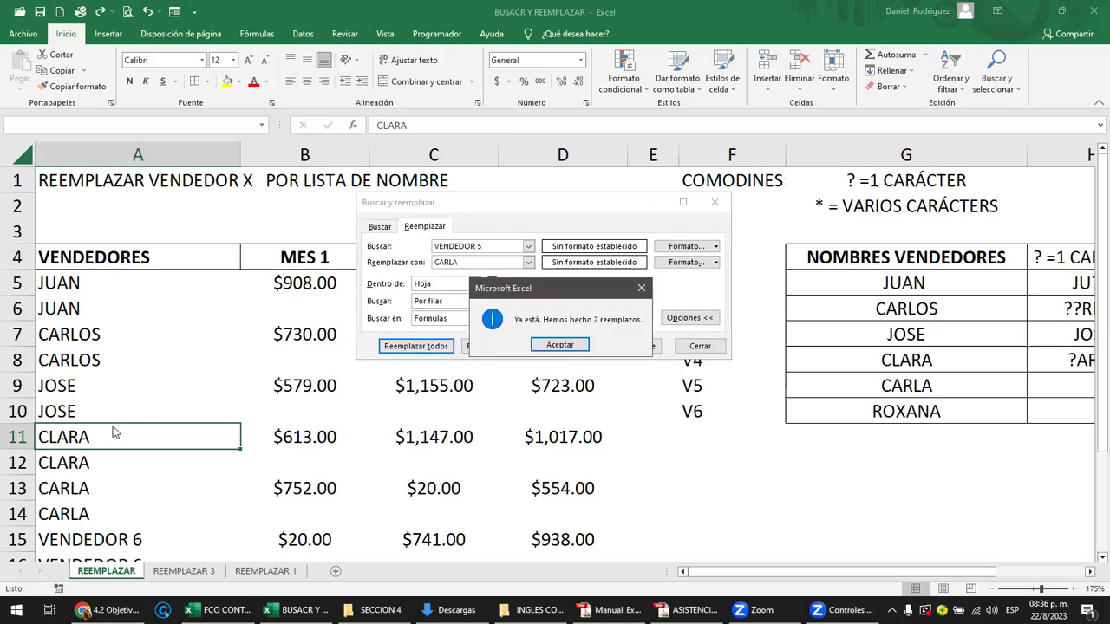
pyautogui.click(559, 346)
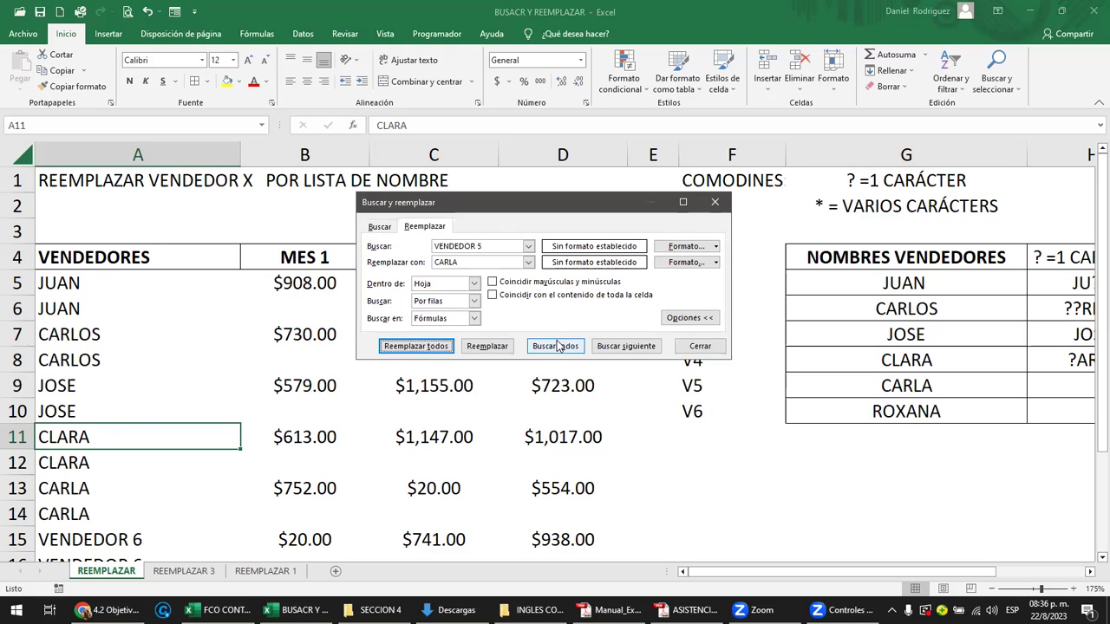
# - Clear the replacement text and run Replace All on VENDEDOR 6, blanking both cells
pyautogui.moveTo(462, 261); pyautogui.dragTo(351, 262)
pyautogui.press('BackSpace')
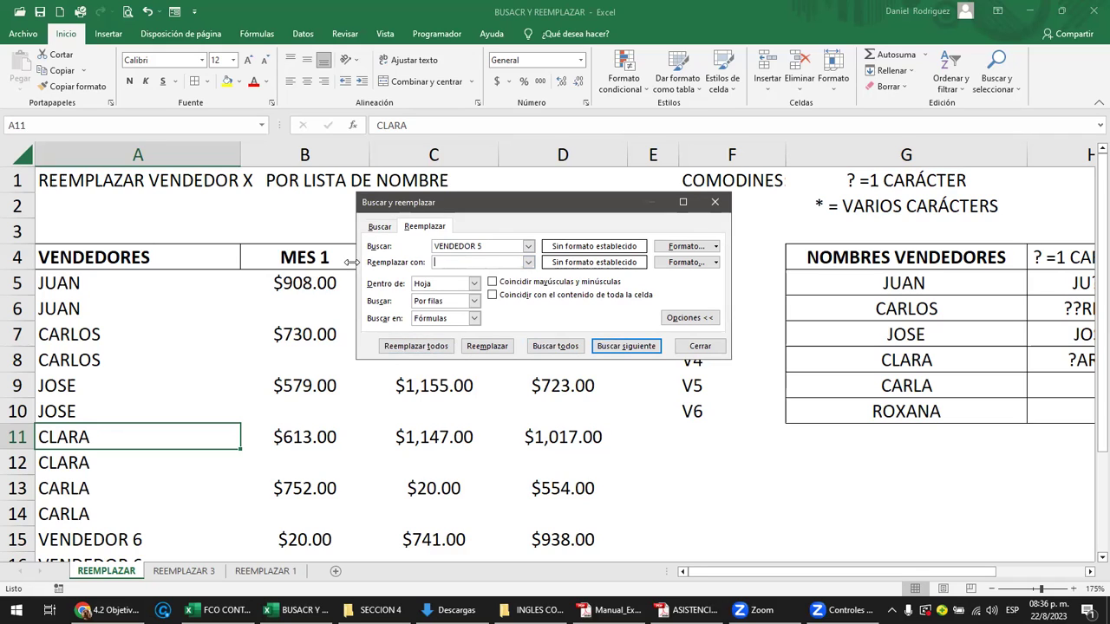
pyautogui.write('6')
pyautogui.click(493, 252)
pyautogui.click(421, 347)
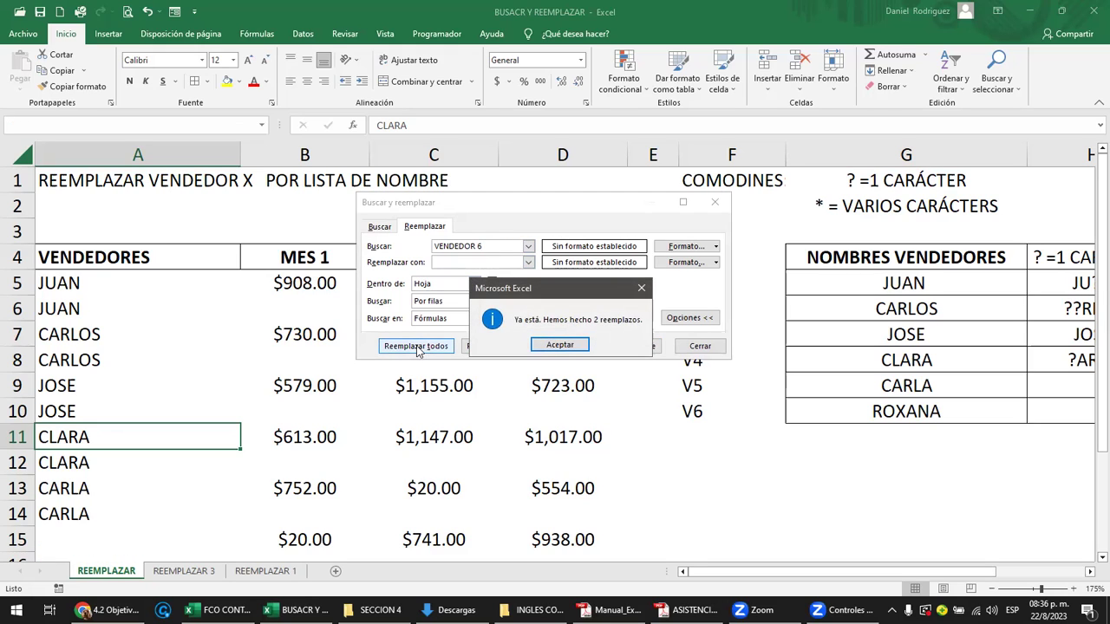
# - Copy row 15's monthly amounts B15:D15 into row 16
pyautogui.click(560, 344)
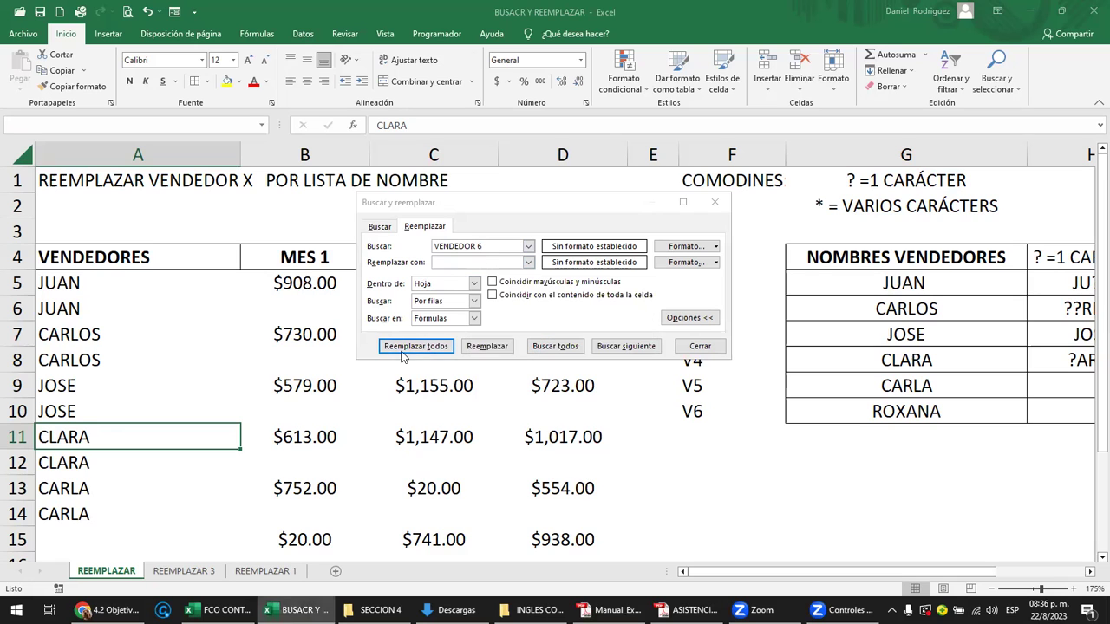
pyautogui.scroll(-3, 298, 379)
pyautogui.scroll(1, 297, 379)
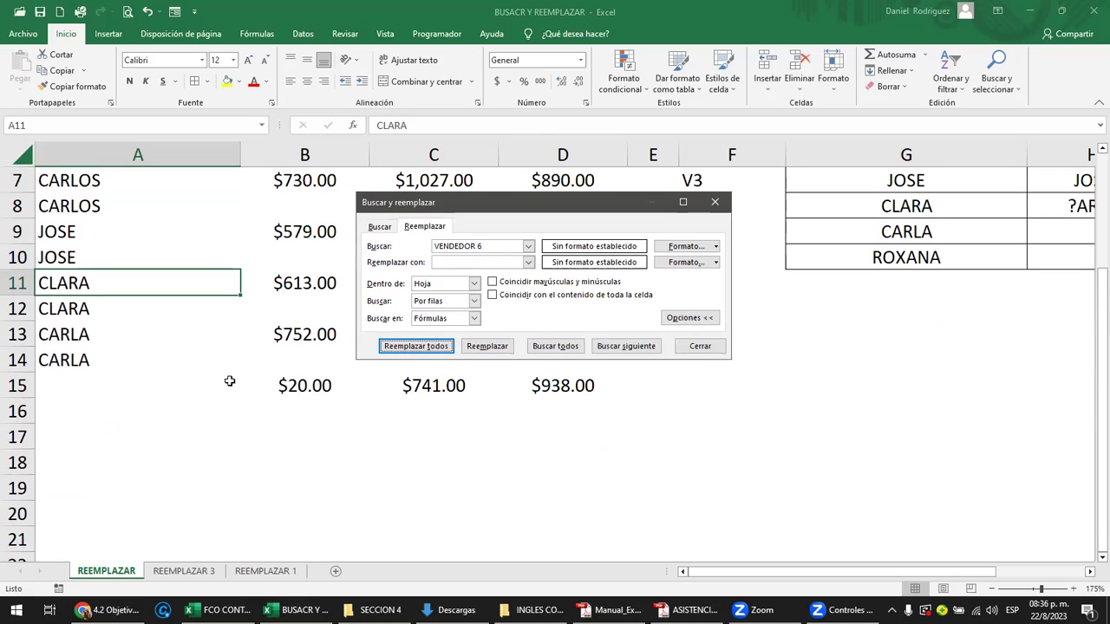
pyautogui.click(74, 387)
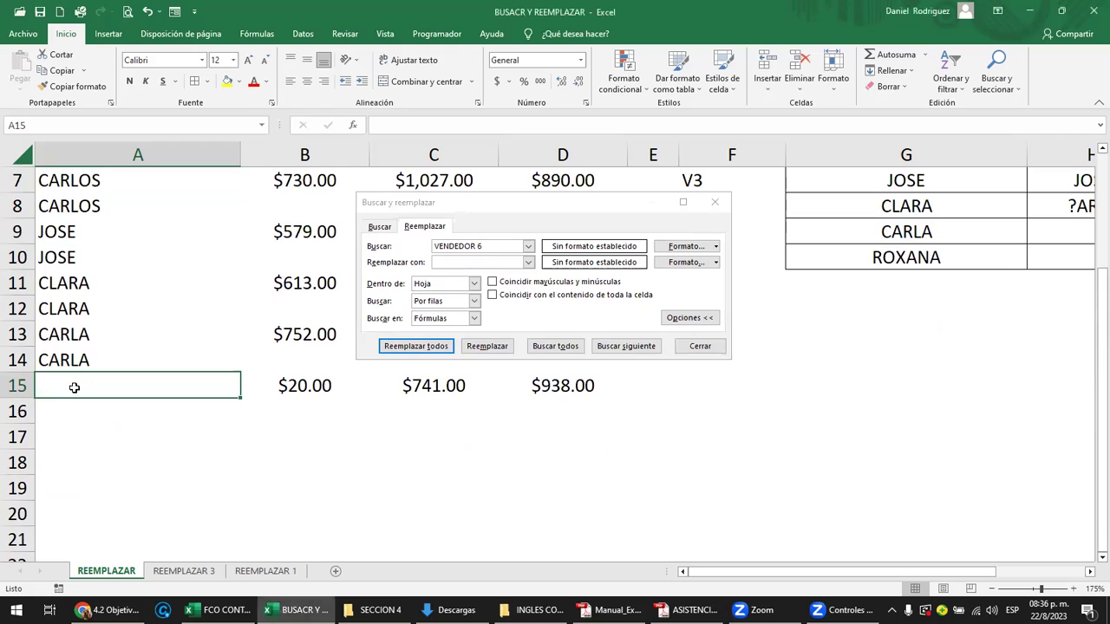
pyautogui.click(518, 413)
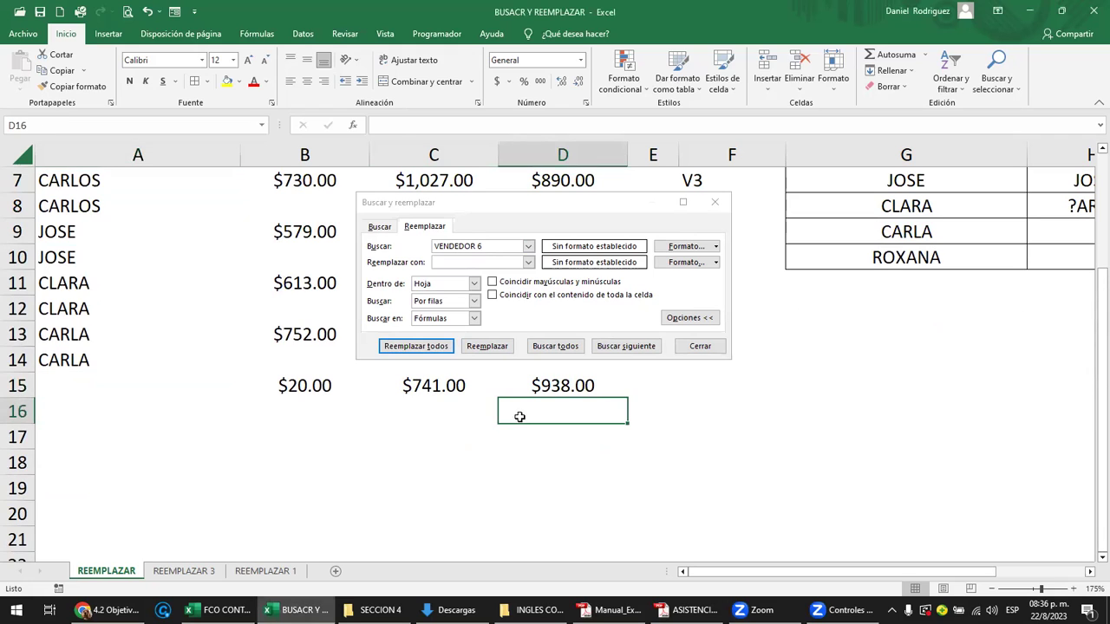
pyautogui.click(301, 421)
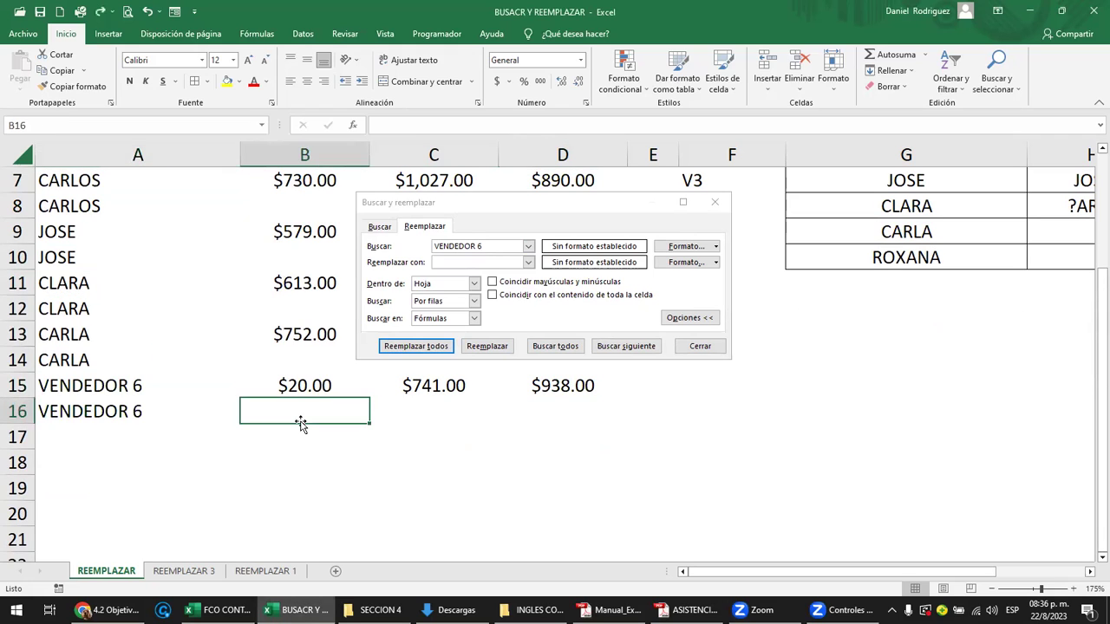
pyautogui.moveTo(308, 387); pyautogui.dragTo(569, 385)
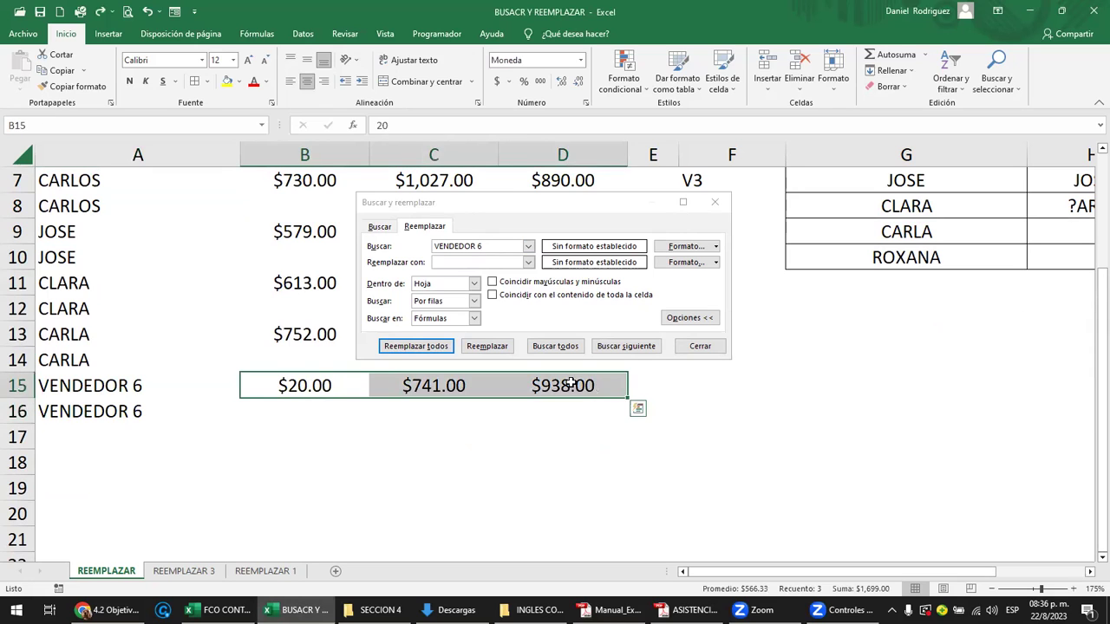
pyautogui.hotkey('ctrl', 'c')
pyautogui.press('Down')
pyautogui.hotkey('ctrl', 'v')
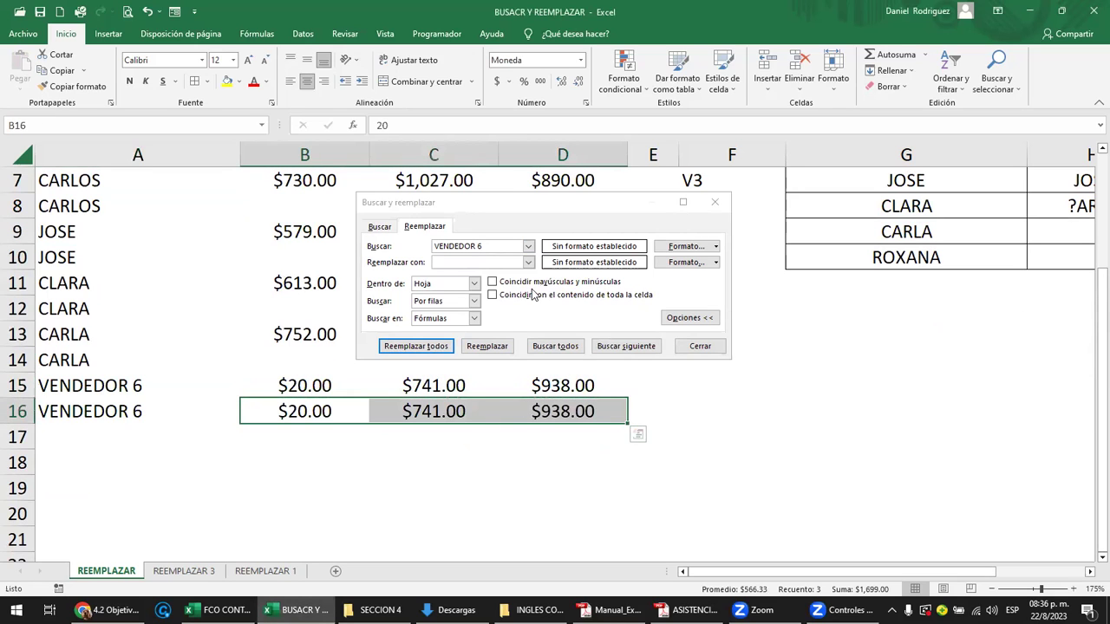
# - Set the replacement text to ROXANA, search again, accept the not-found message and close the dialog
pyautogui.click(482, 262)
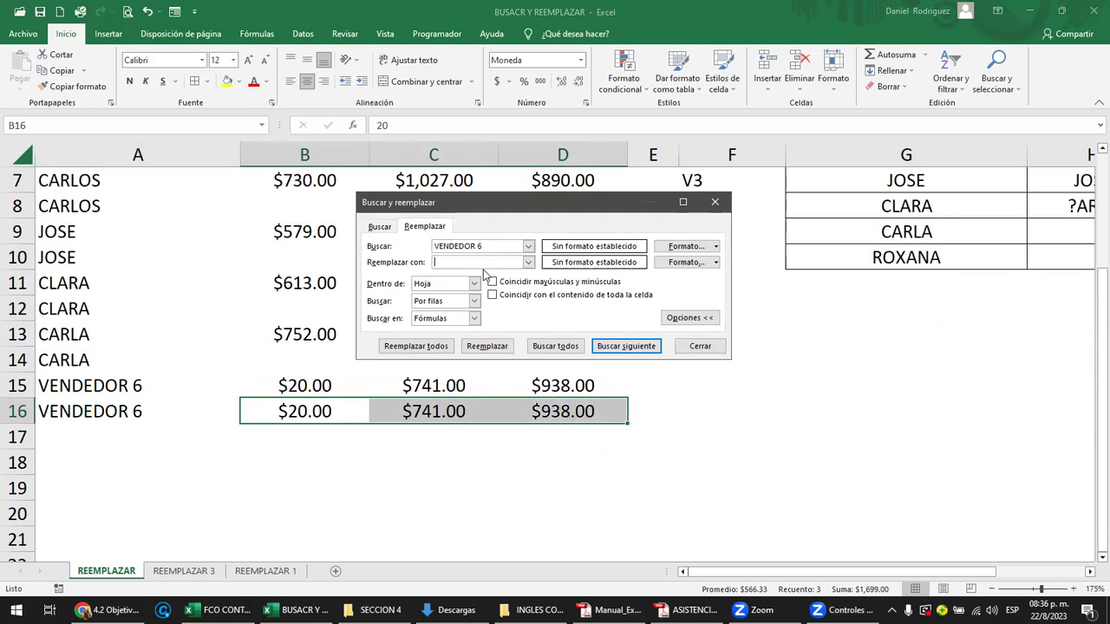
pyautogui.press('Return')
pyautogui.press('Return')
pyautogui.press('Delete')
pyautogui.press('Delete')
pyautogui.press('Return')
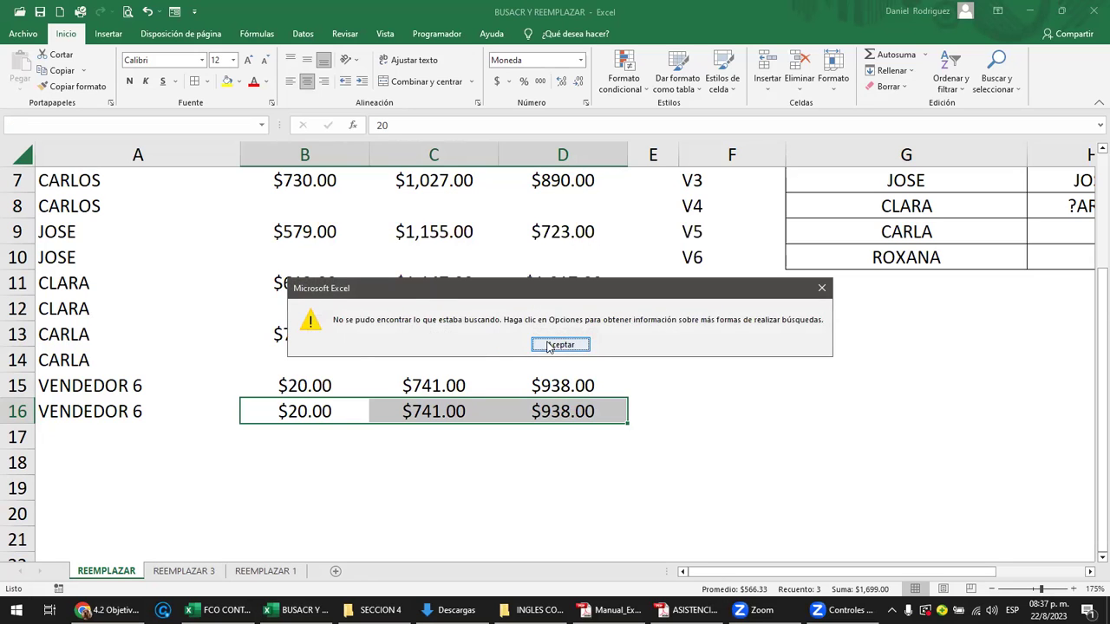
pyautogui.click(547, 345)
pyautogui.press('Escape')
pyautogui.click(135, 387)
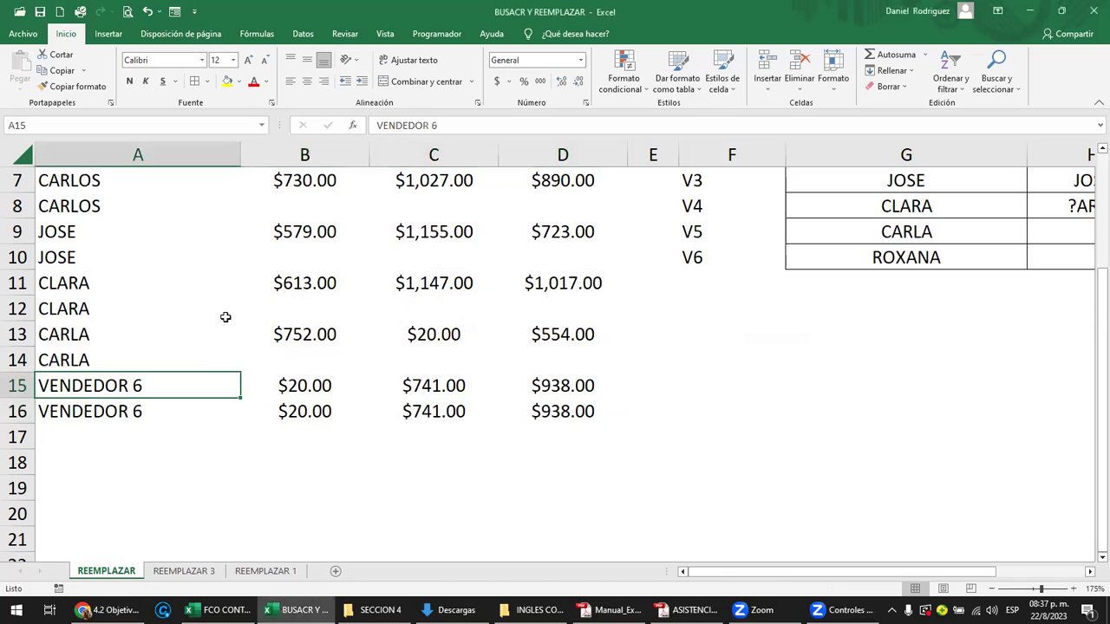
# - Replace both VENDEDOR 6 entries with ROXANA in rows 15–16, then close the dialog
pyautogui.hotkey('ctrl', 'b')
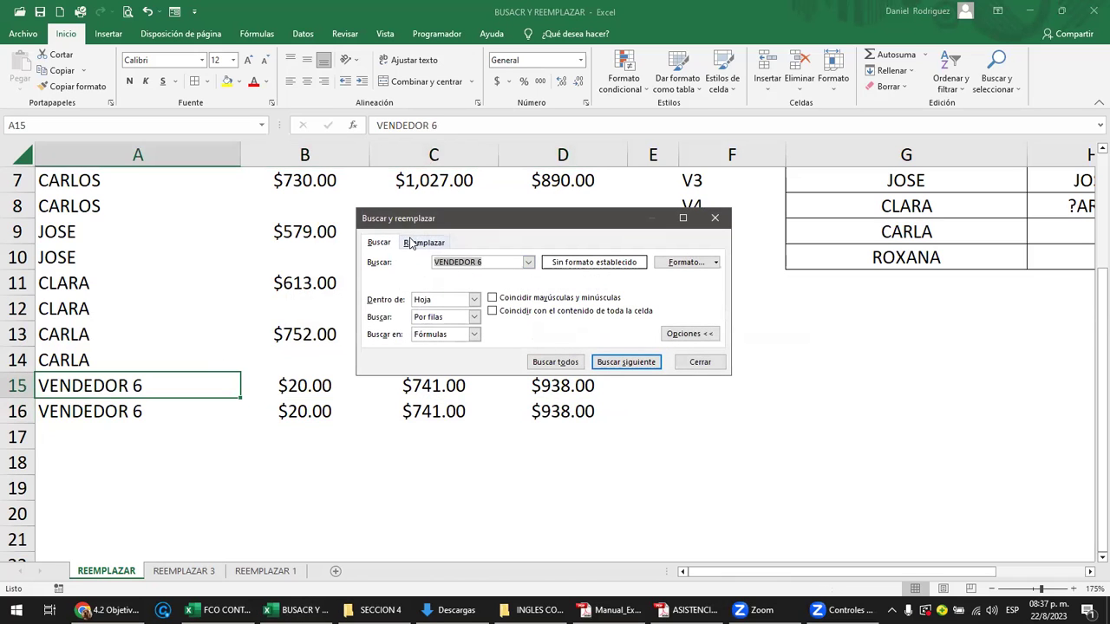
pyautogui.click(412, 244)
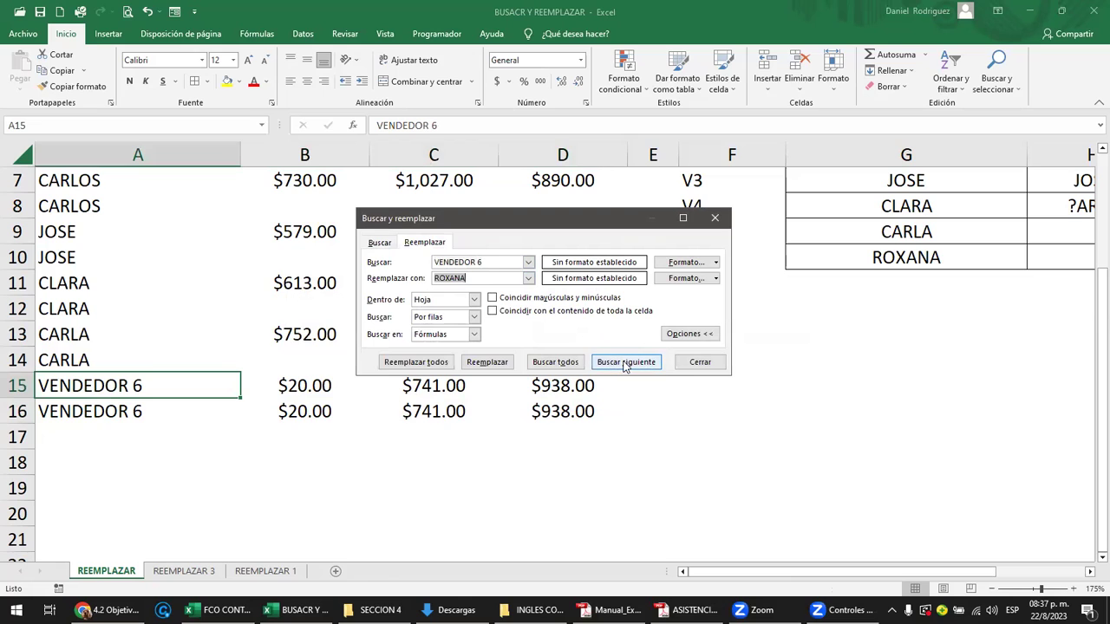
pyautogui.click(438, 365)
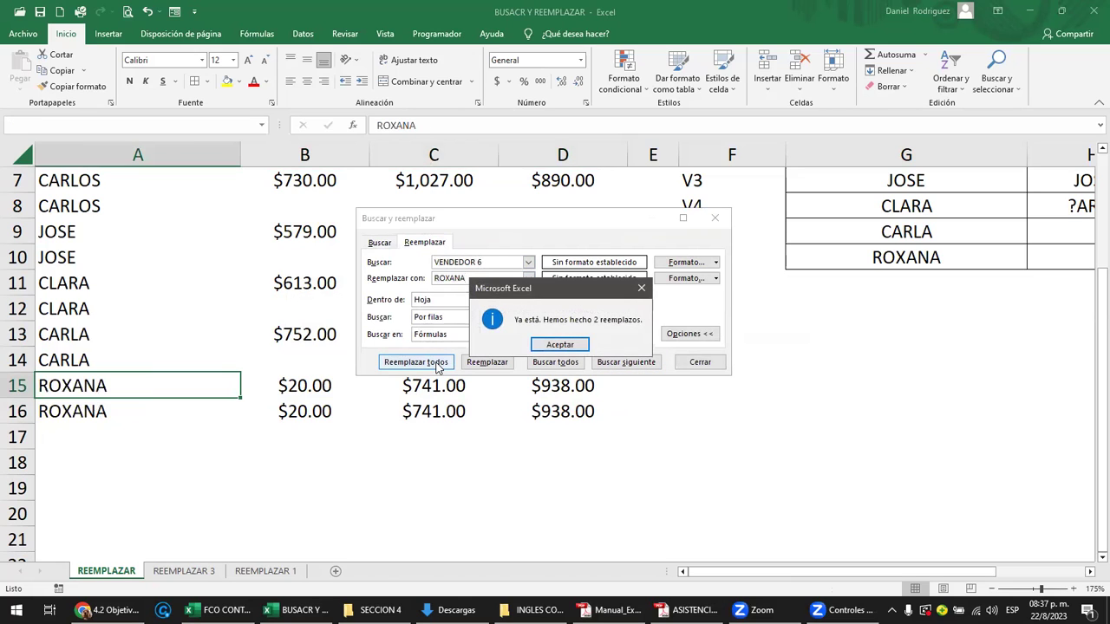
pyautogui.click(557, 348)
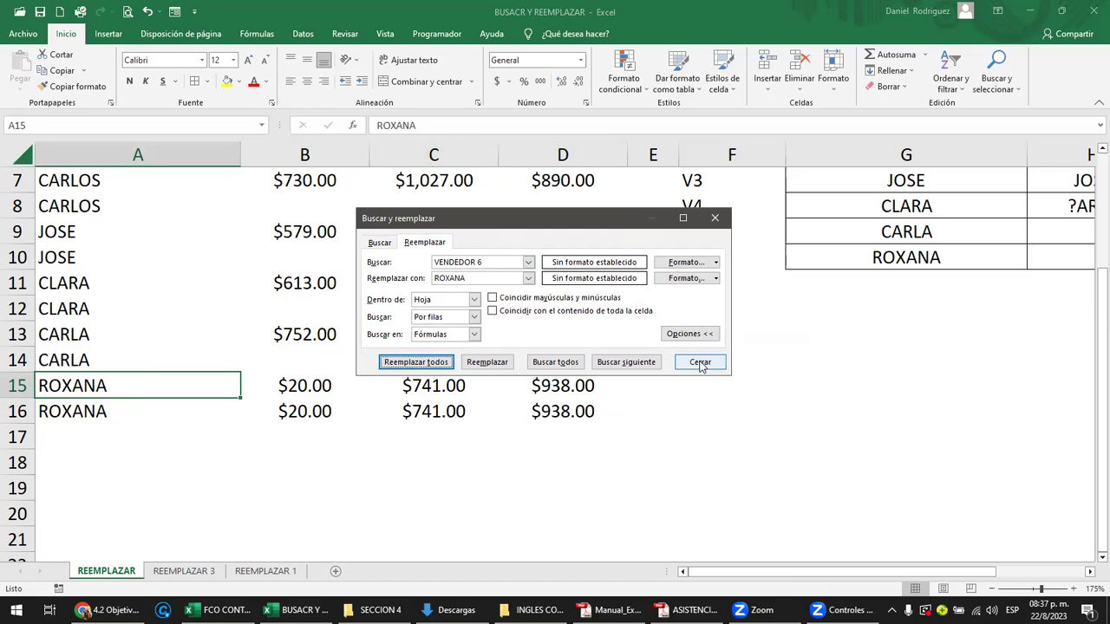
pyautogui.click(701, 364)
pyautogui.click(94, 411)
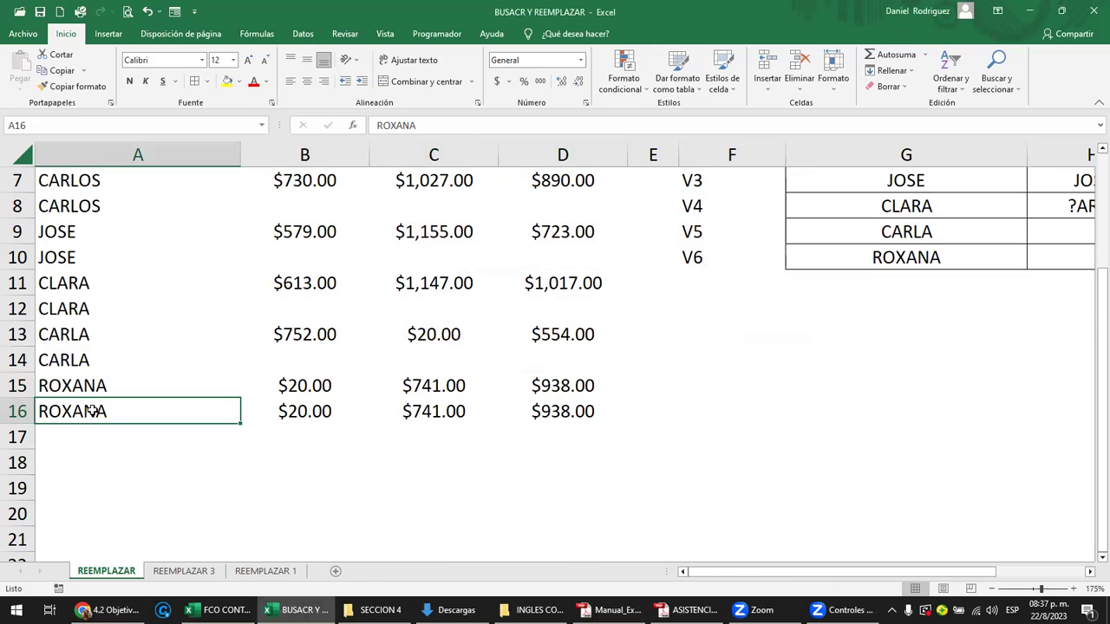
pyautogui.scroll(2, 93, 411)
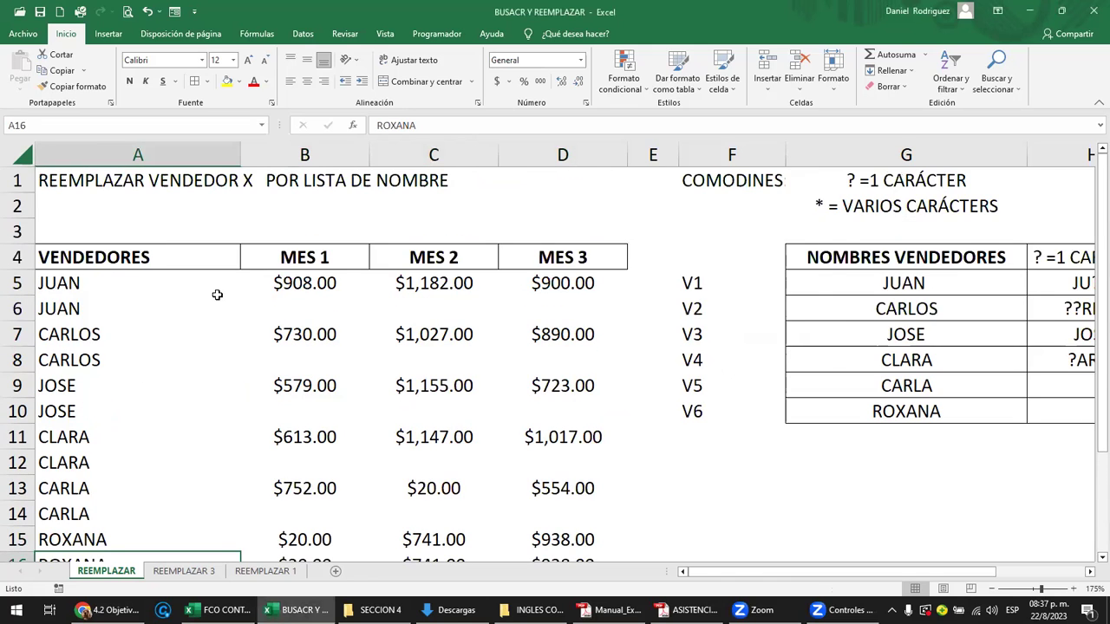
pyautogui.scroll(-1, 216, 295)
pyautogui.scroll(-1, 217, 295)
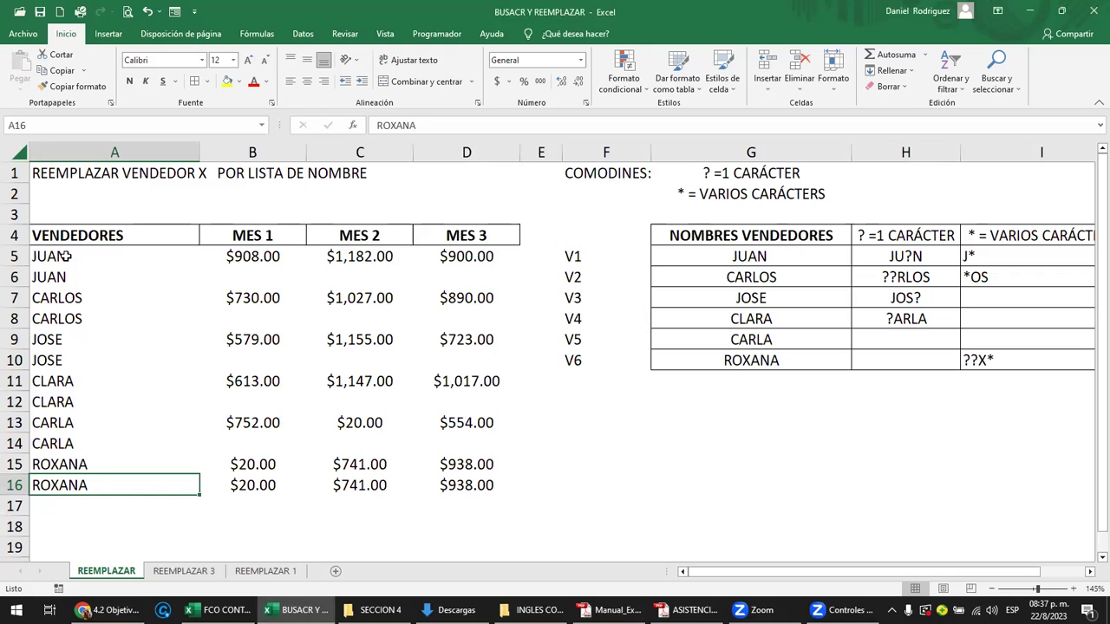
pyautogui.click(61, 338)
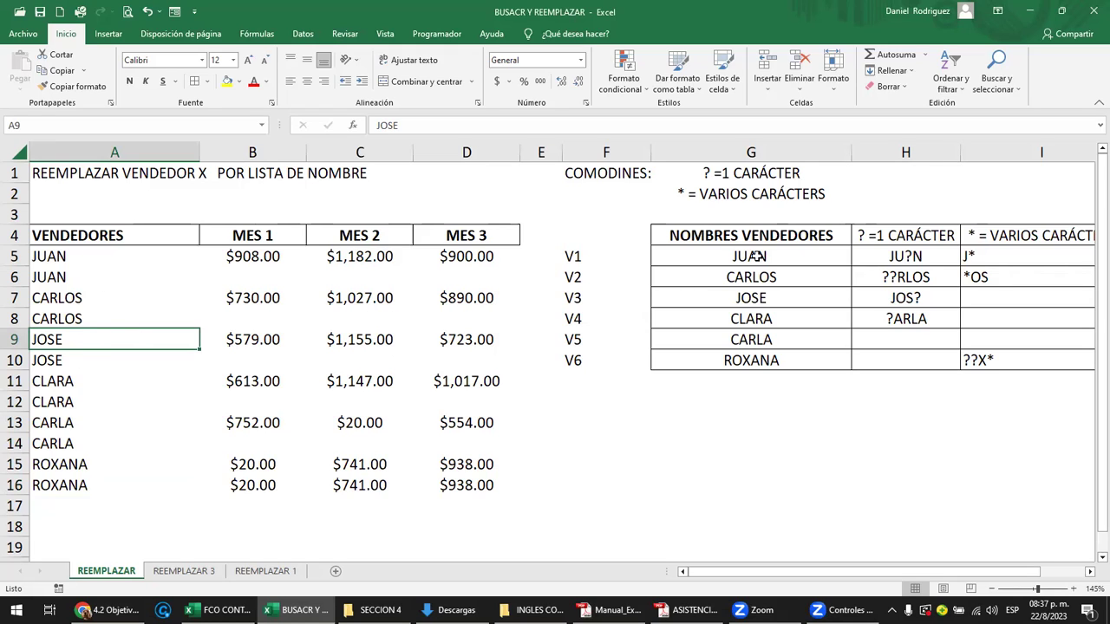
pyautogui.moveTo(754, 255); pyautogui.dragTo(772, 357)
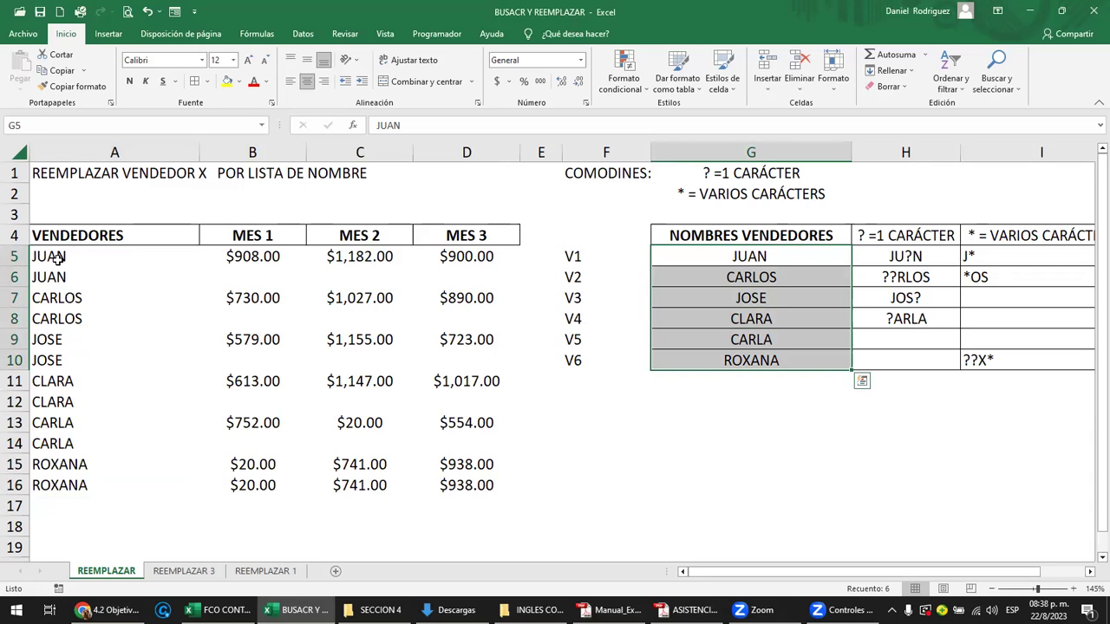
pyautogui.click(193, 577)
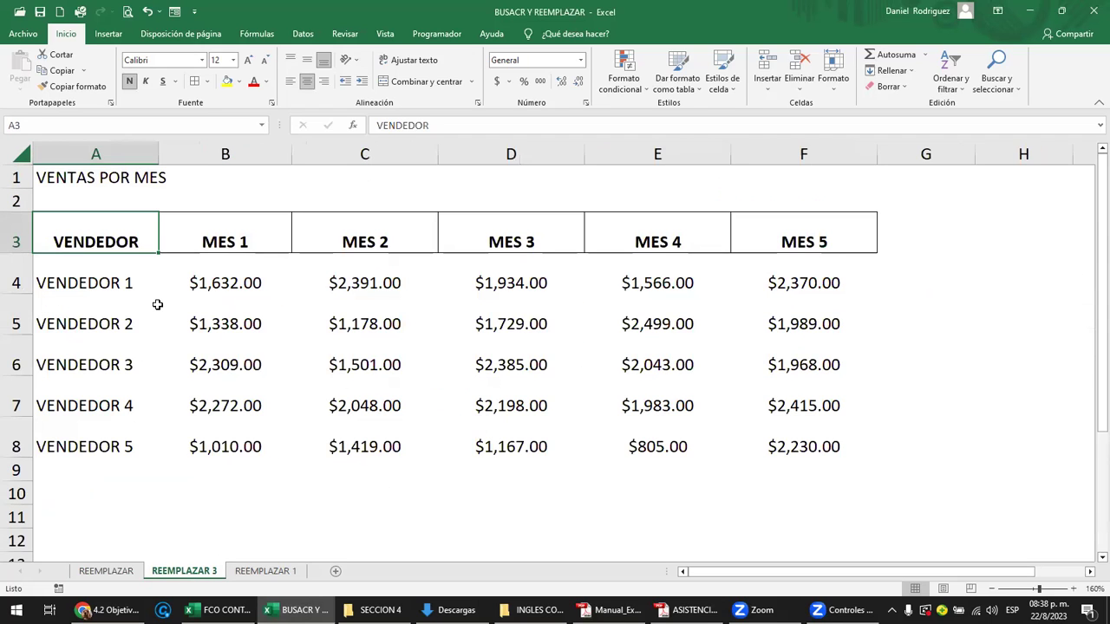
pyautogui.click(318, 291)
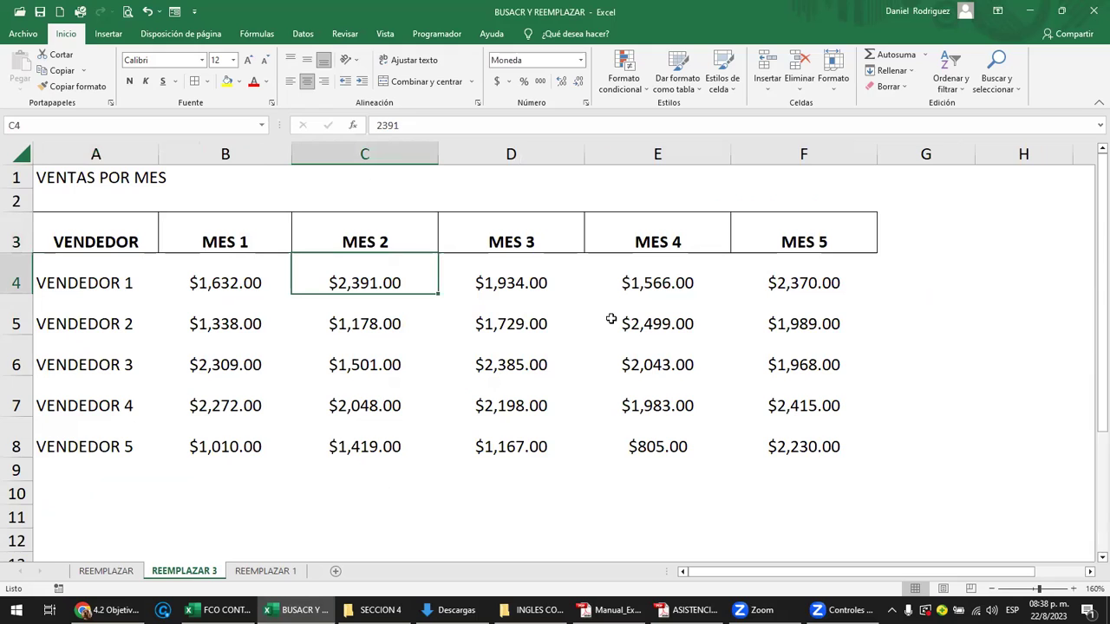
pyautogui.click(100, 279)
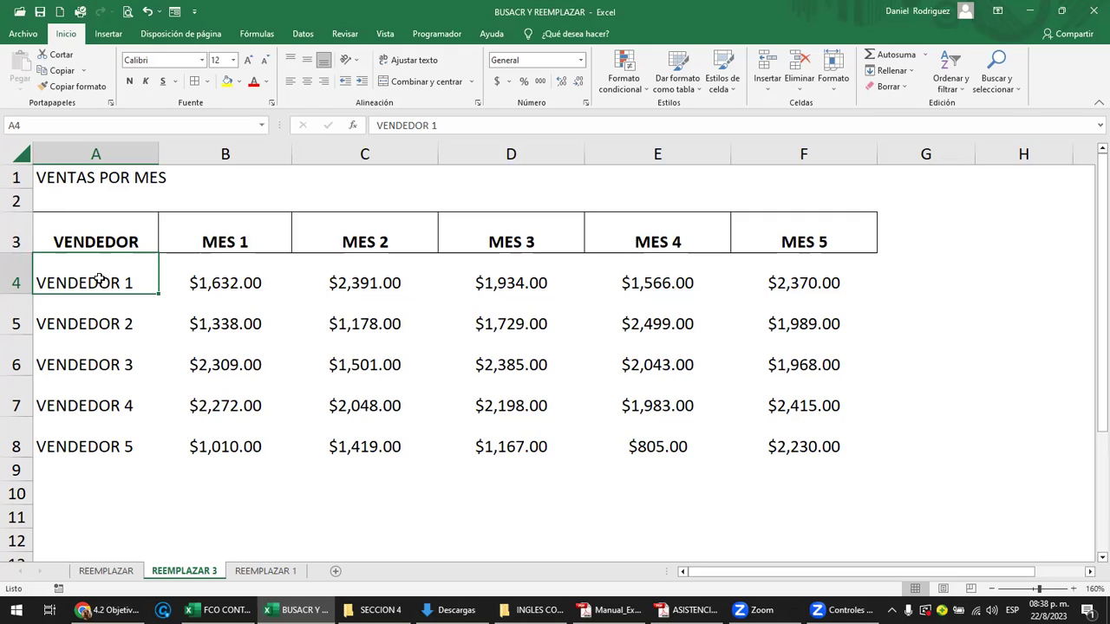
pyautogui.click(231, 328)
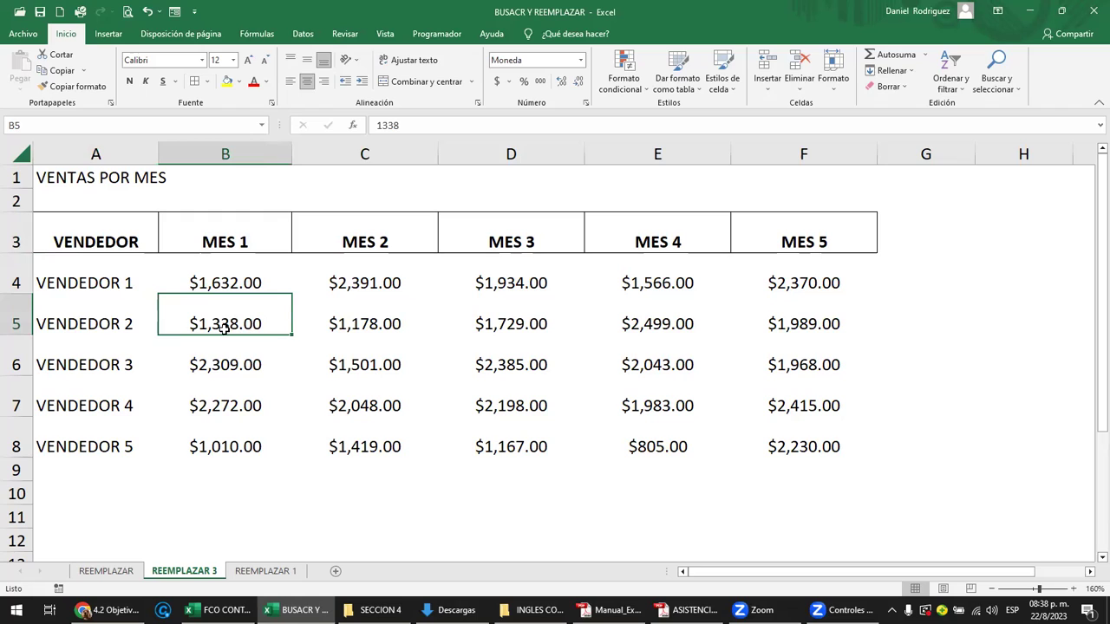
pyautogui.click(359, 314)
pyautogui.click(497, 319)
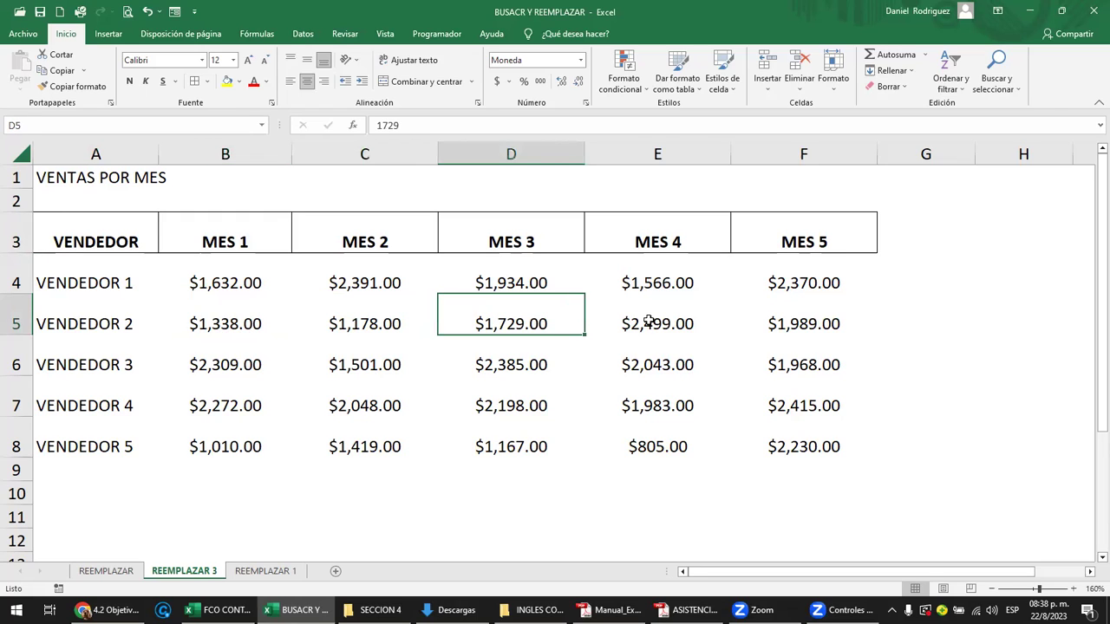
pyautogui.click(649, 323)
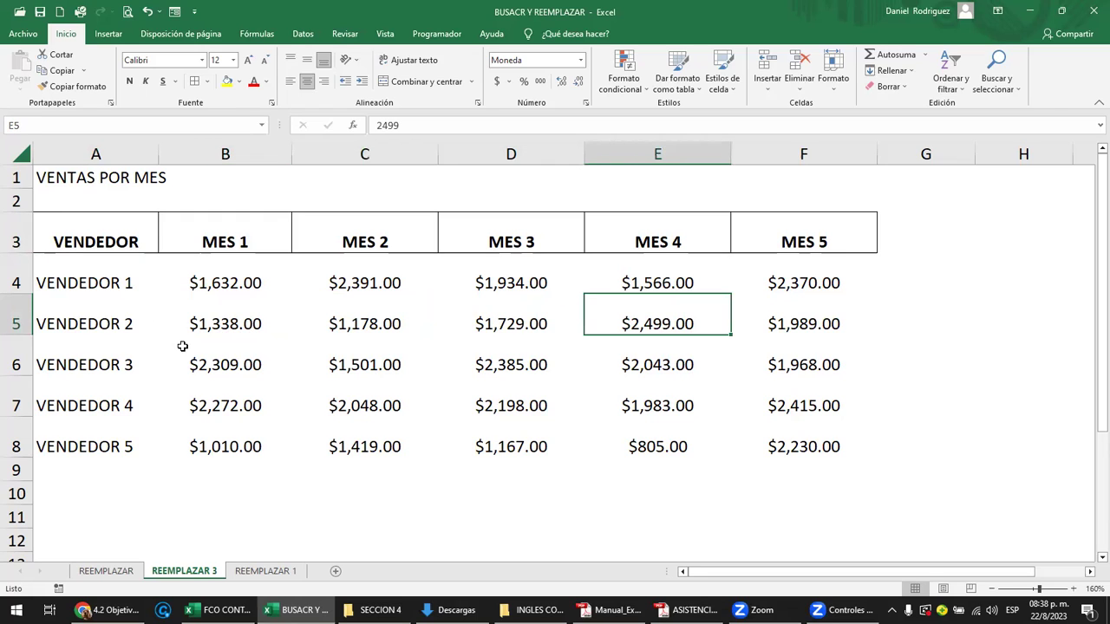
pyautogui.click(101, 285)
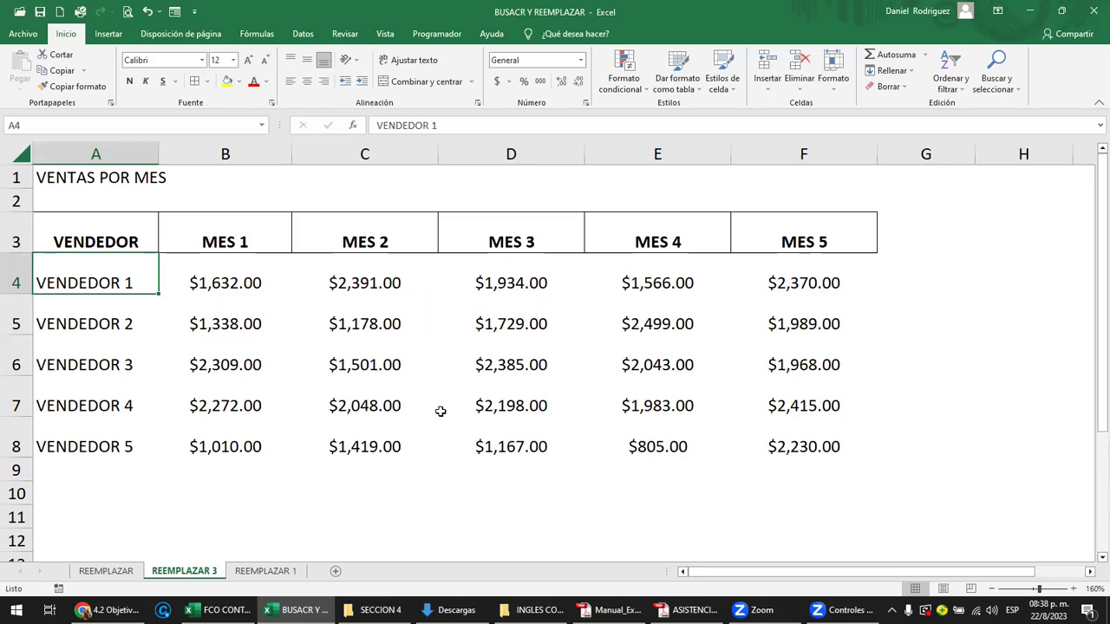
pyautogui.click(939, 280)
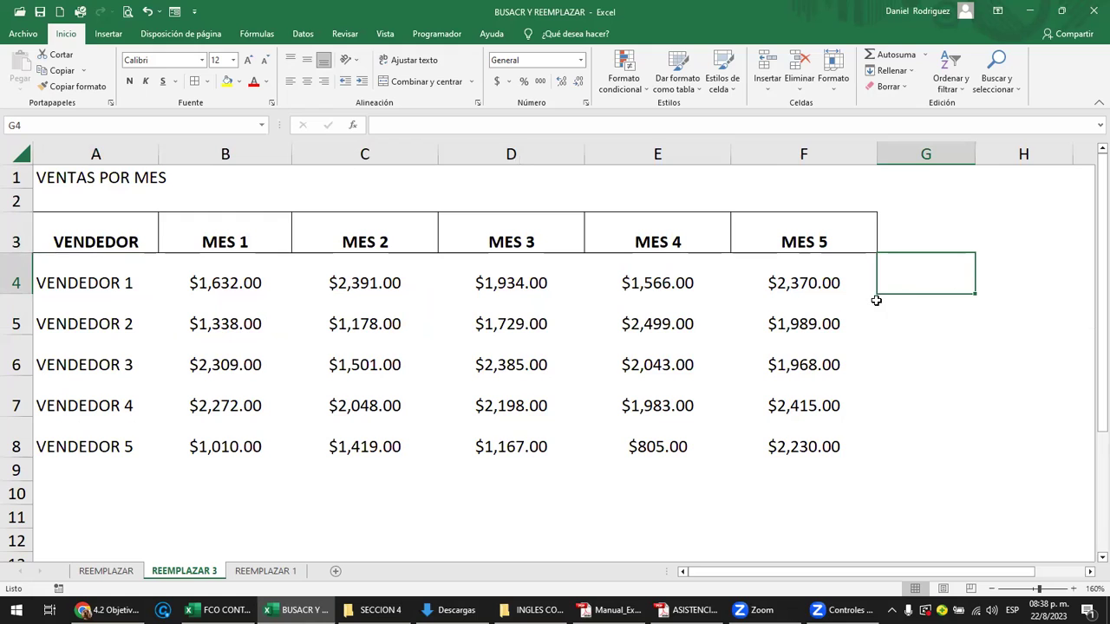
pyautogui.click(806, 290)
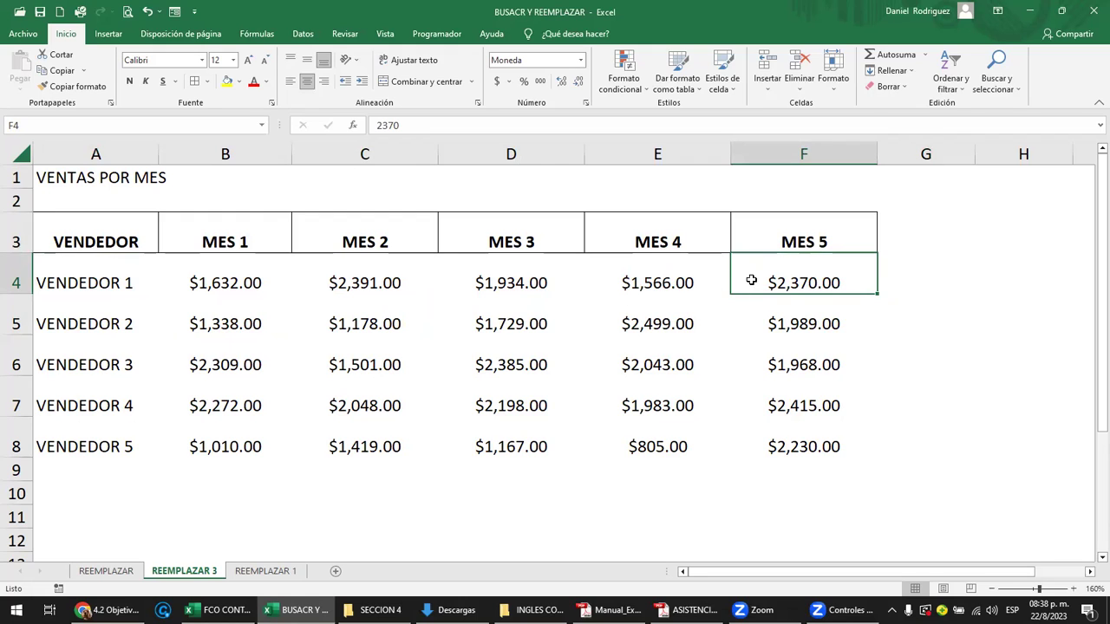
pyautogui.click(803, 321)
pyautogui.click(819, 361)
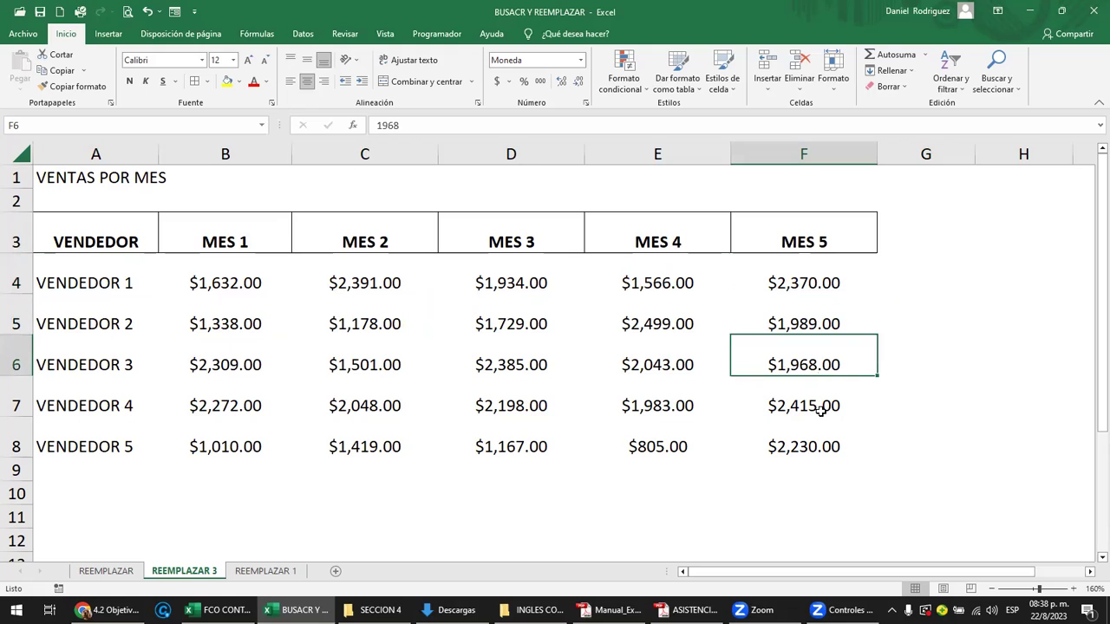
pyautogui.click(817, 409)
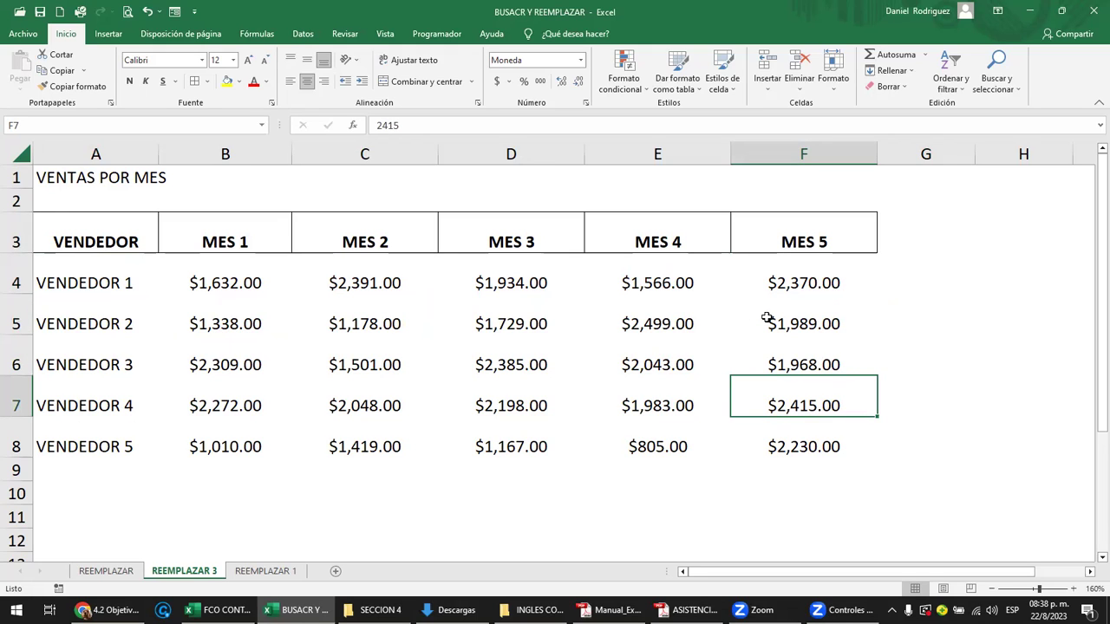
pyautogui.click(83, 239)
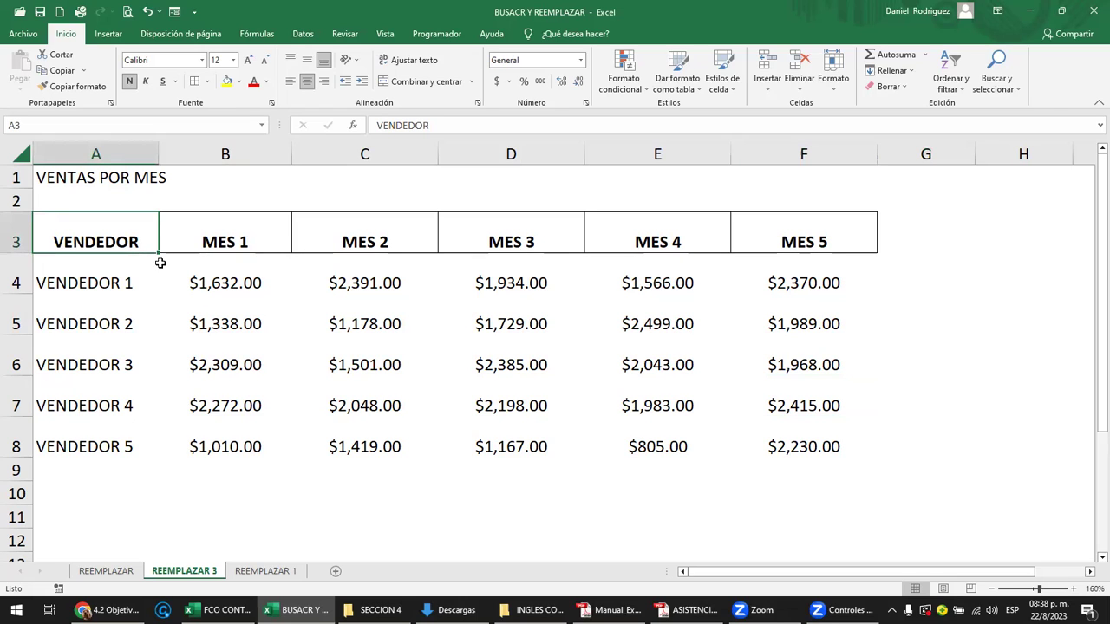
pyautogui.click(224, 274)
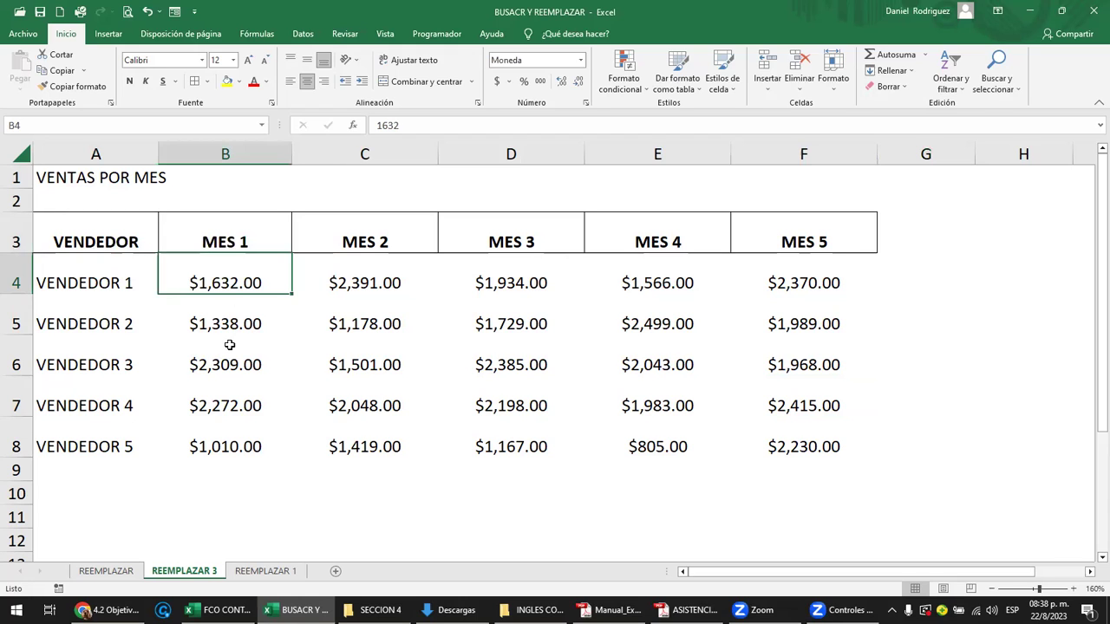
# - Search the sheet for 2370, landing on VENDEDOR 1's MES 5 sale in F4
pyautogui.hotkey('ctrl', 'b')
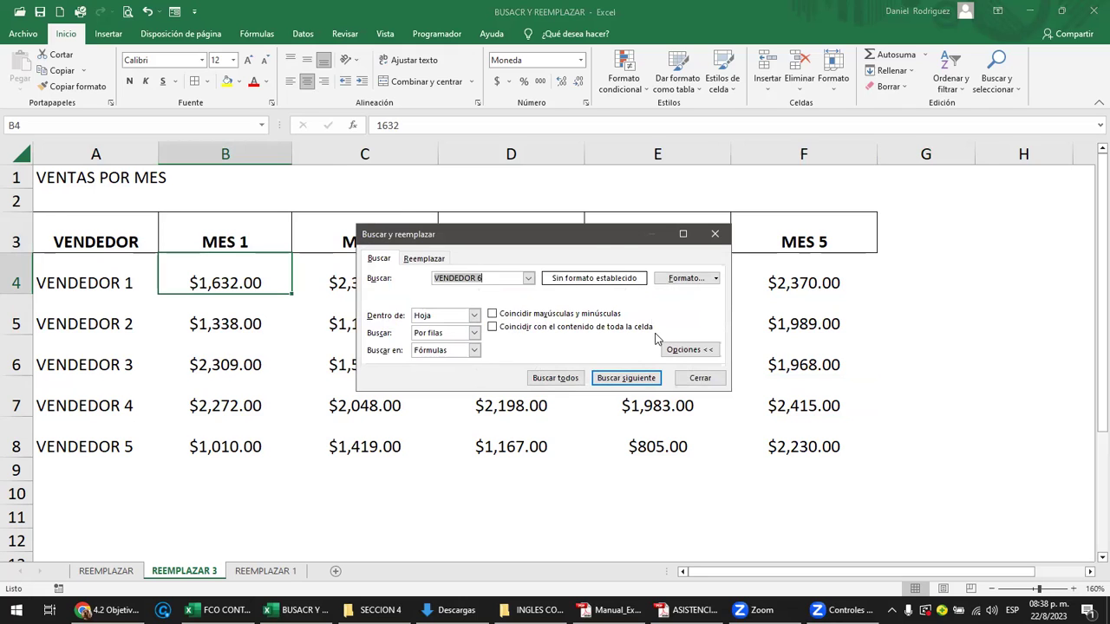
pyautogui.moveTo(520, 234); pyautogui.dragTo(493, 167)
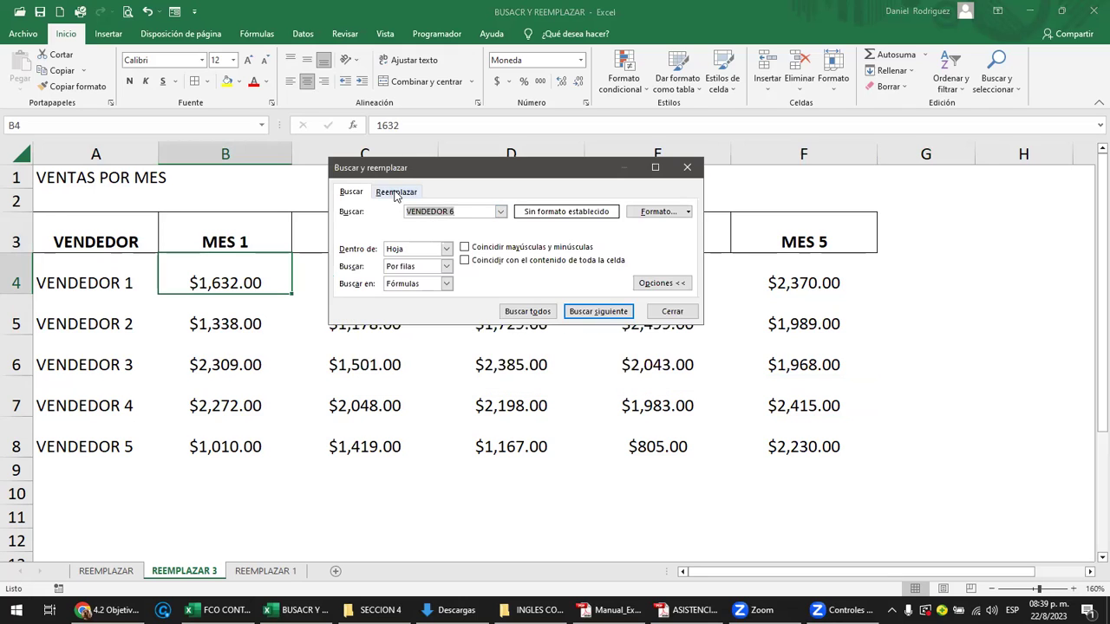
pyautogui.click(354, 192)
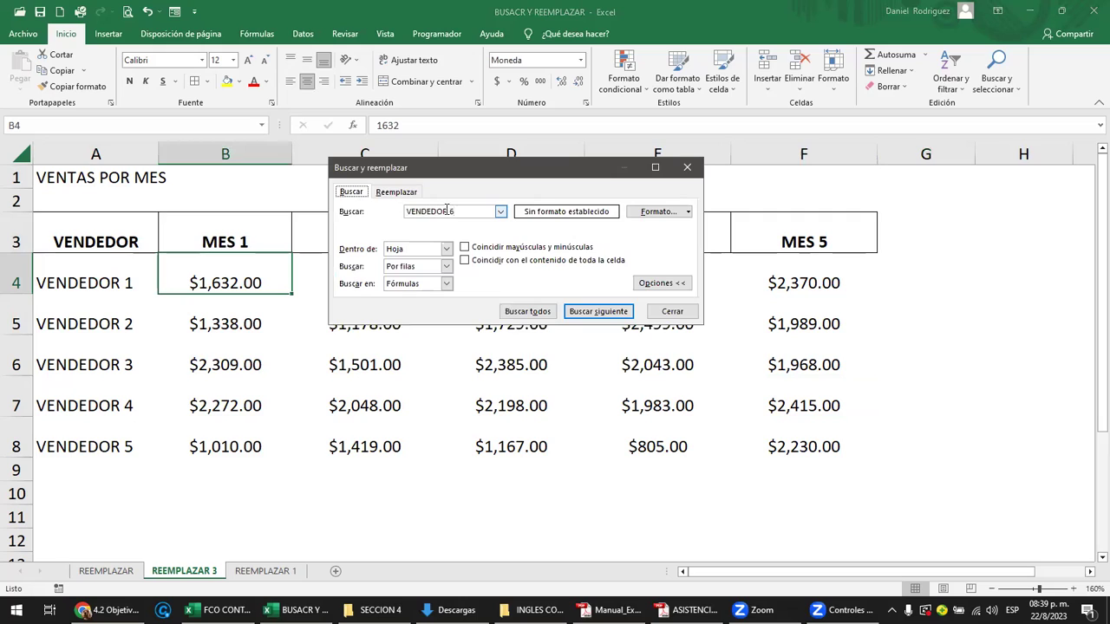
pyautogui.click(460, 211)
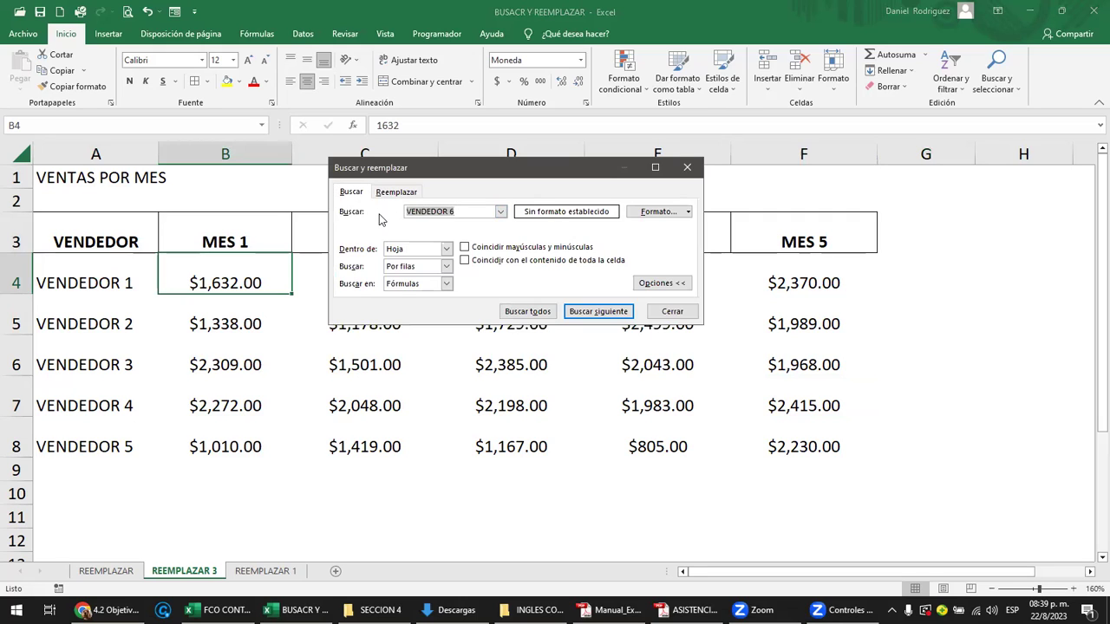
pyautogui.write('2370')
pyautogui.press('Return')
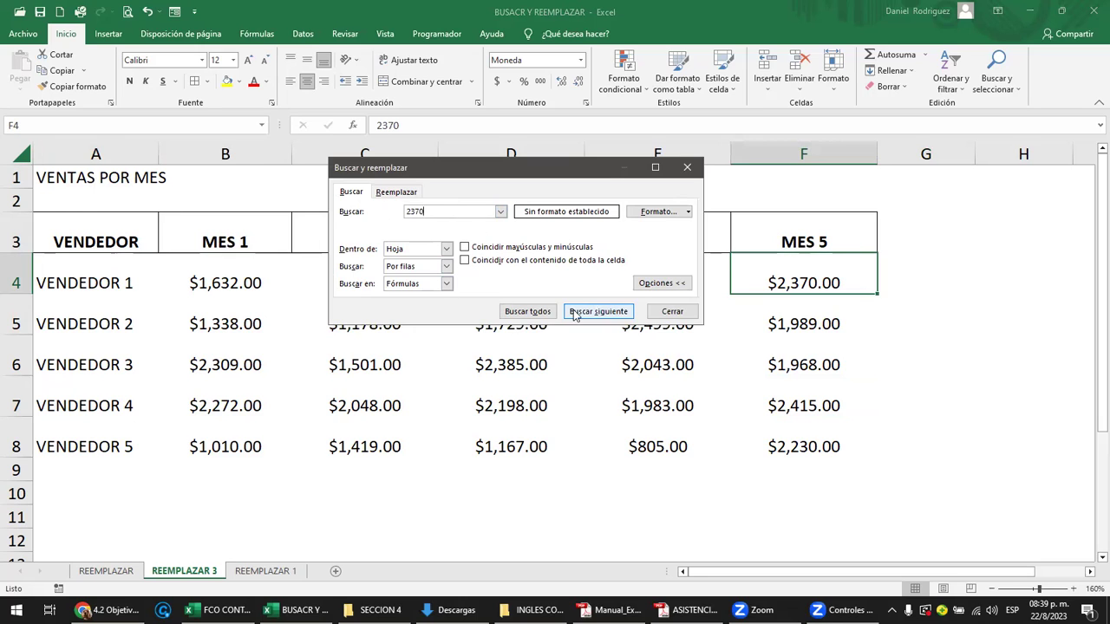
# - Toggle the extra search options and repeat the 2370 search for further matches
pyautogui.click(648, 285)
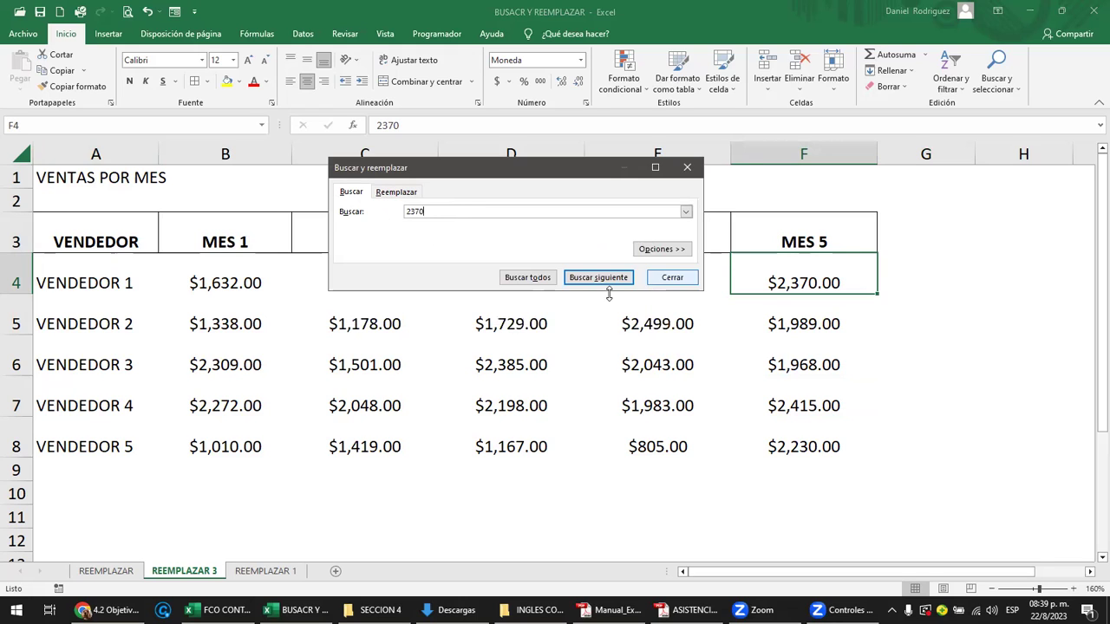
pyautogui.click(652, 250)
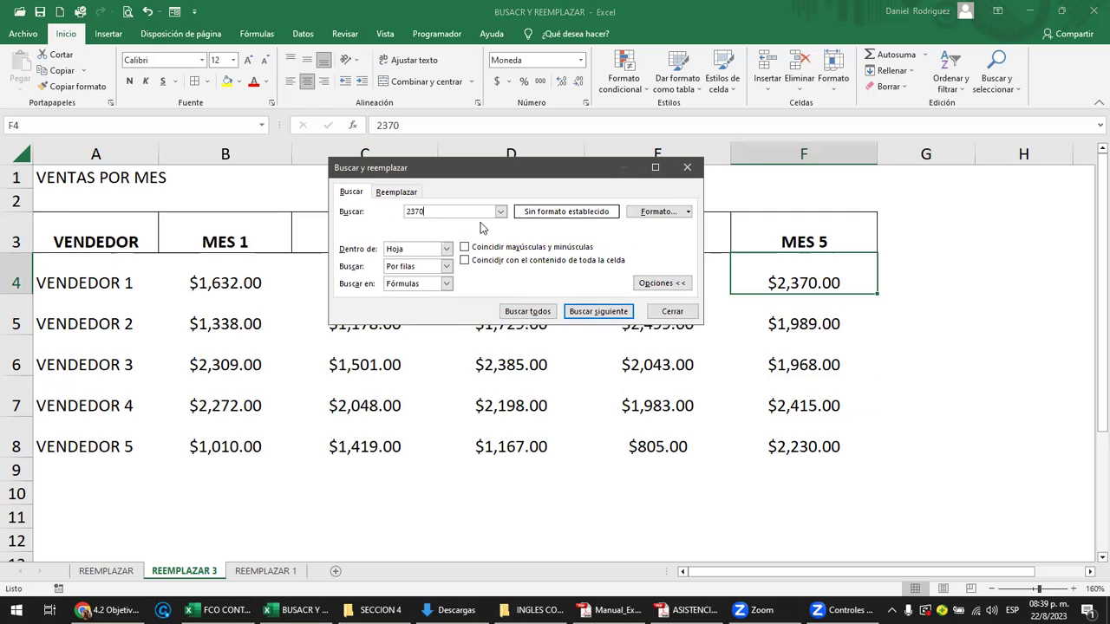
pyautogui.click(587, 319)
pyautogui.click(587, 318)
pyautogui.click(587, 318)
pyautogui.click(588, 319)
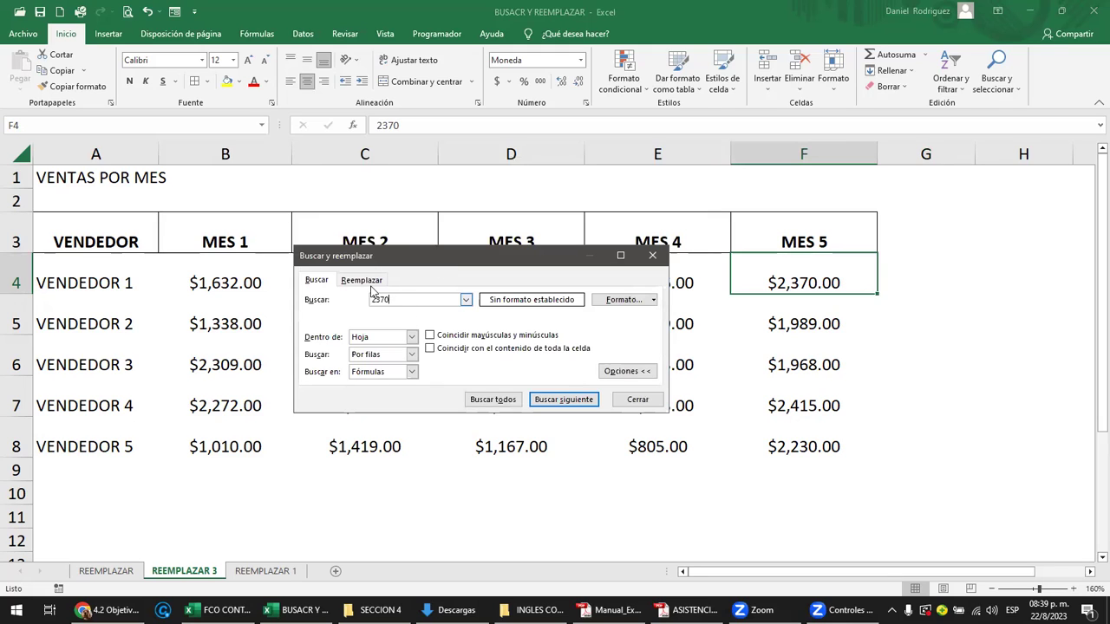
# - Replace every 2370 with 3000 so F4 reads $3,000.00, then close the dialog
pyautogui.click(362, 280)
pyautogui.click(397, 315)
pyautogui.moveTo(403, 316); pyautogui.dragTo(352, 319)
pyautogui.write('3000')
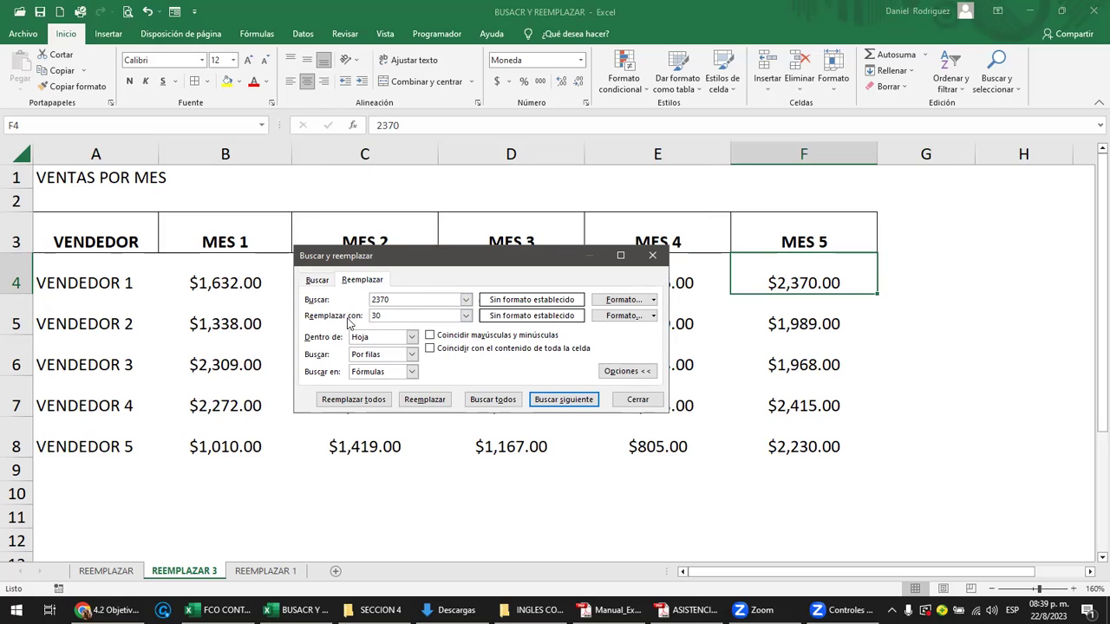
pyautogui.click(570, 403)
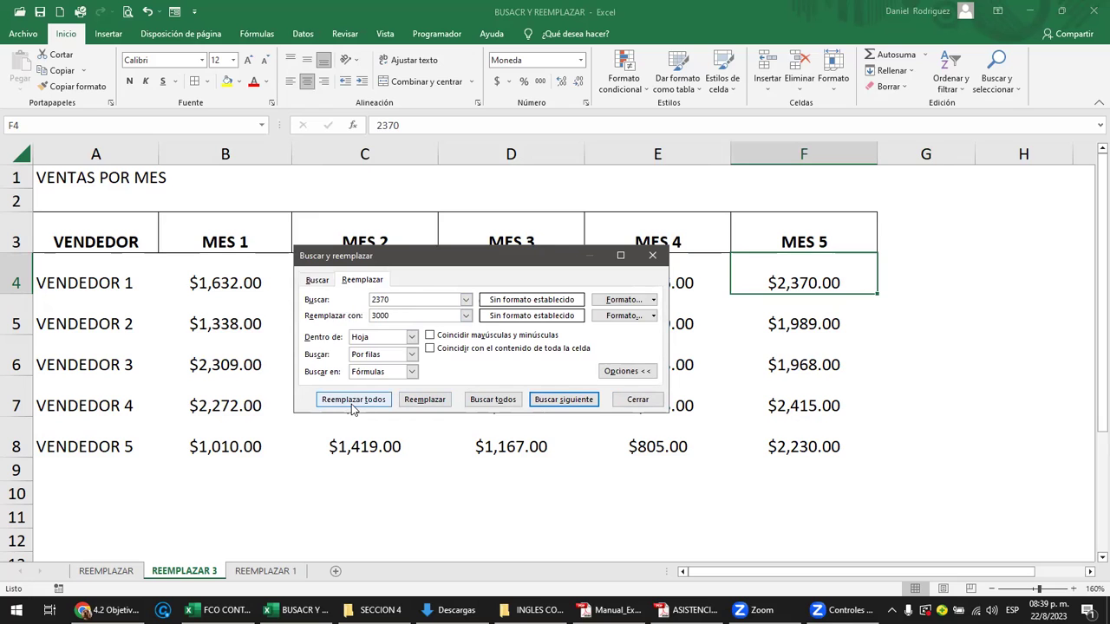
pyautogui.click(352, 404)
pyautogui.click(542, 348)
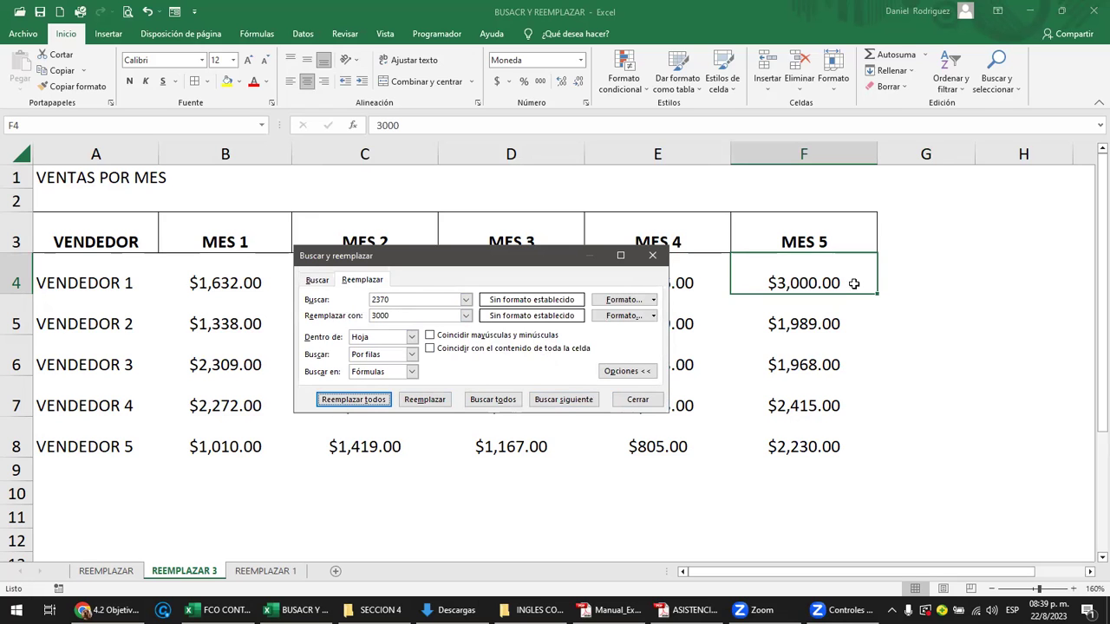
pyautogui.click(638, 402)
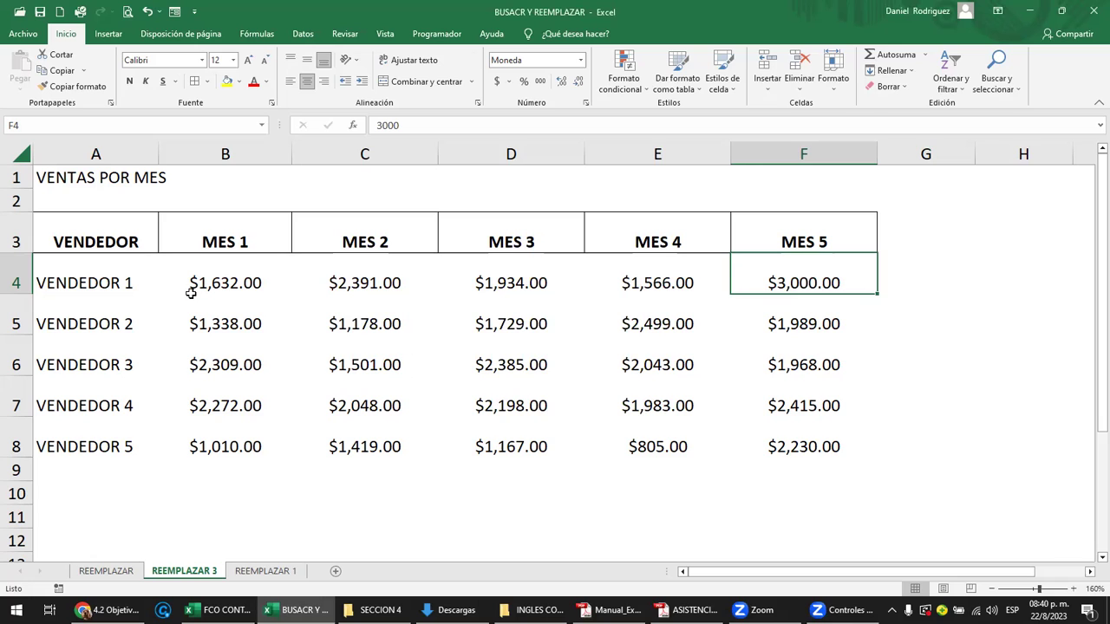
# - Go to the REEMPLAZAR 1 sheet showing the VENTAS POR PLATAFORMA DIGITAL table
pyautogui.click(120, 290)
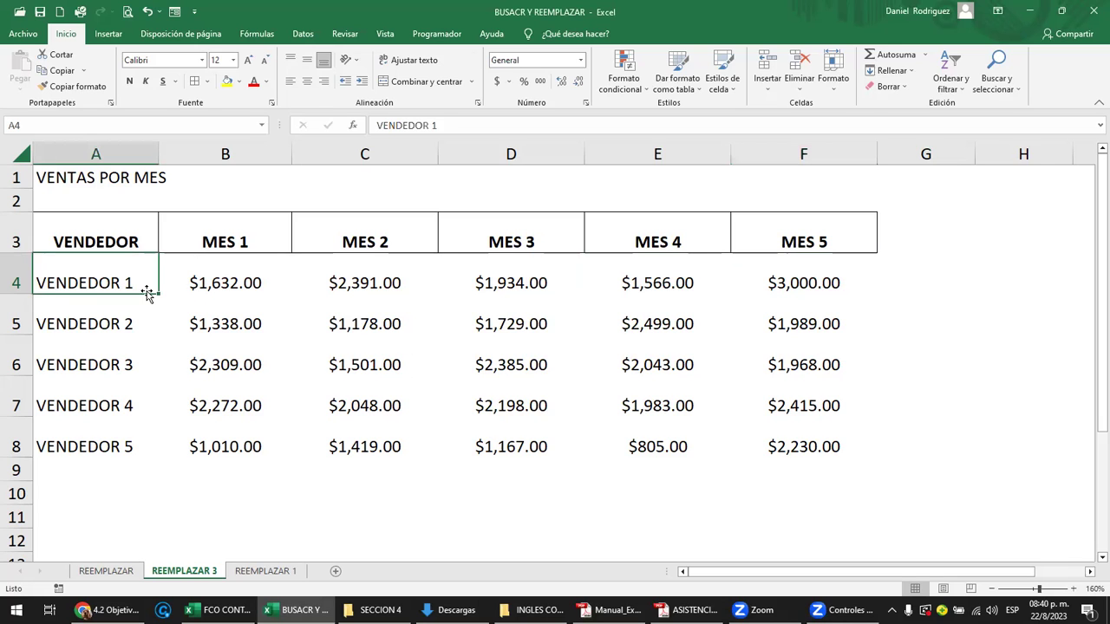
pyautogui.click(265, 572)
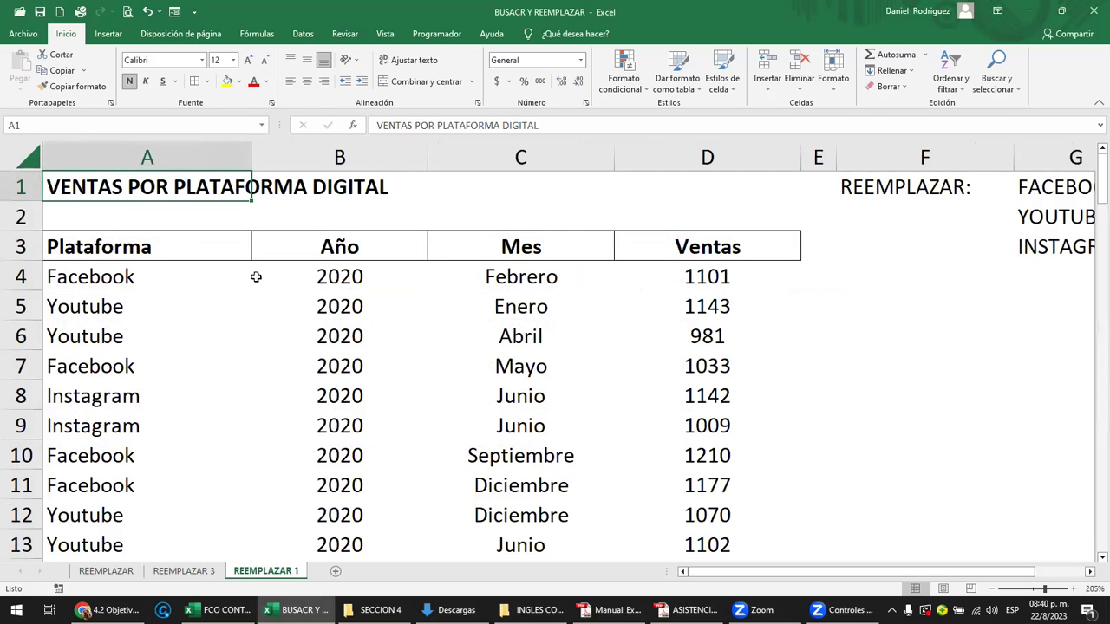
pyautogui.click(349, 276)
pyautogui.click(98, 281)
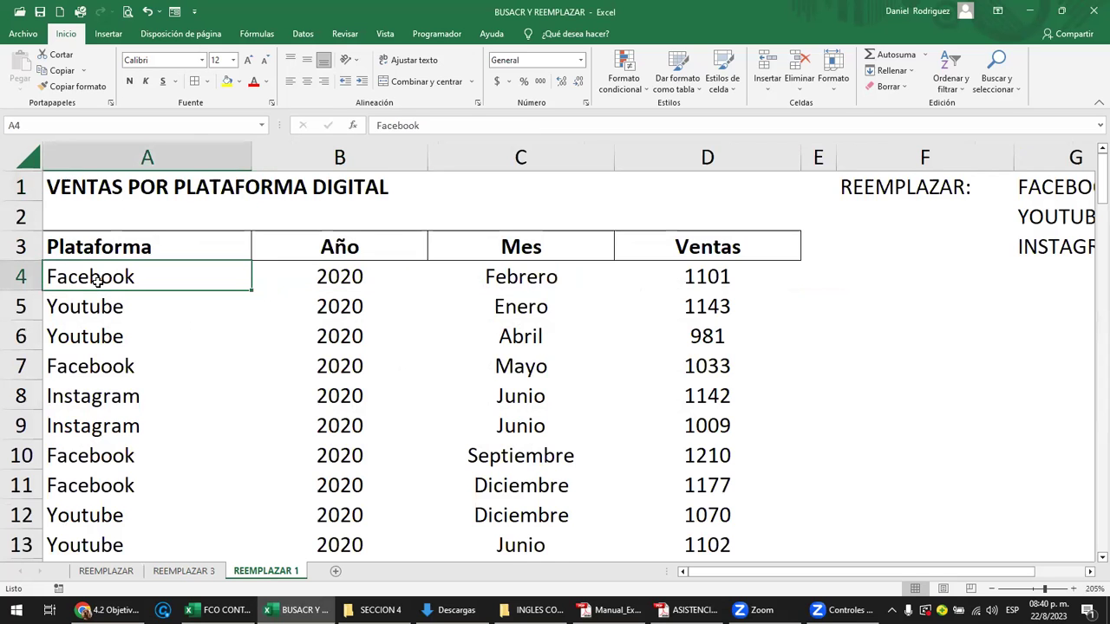
pyautogui.scroll(-3, 100, 280)
pyautogui.scroll(-4, 103, 279)
pyautogui.scroll(-9, 107, 277)
pyautogui.scroll(-6, 114, 277)
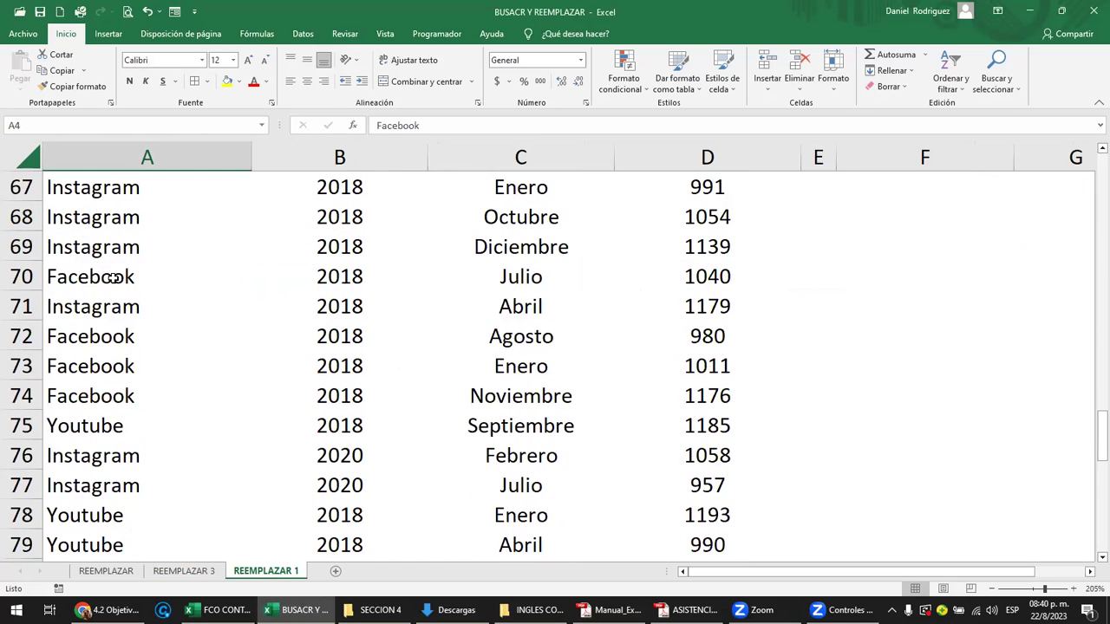
pyautogui.scroll(-5, 113, 278)
pyautogui.scroll(-4, 114, 278)
pyautogui.scroll(2, 114, 277)
pyautogui.scroll(4, 114, 277)
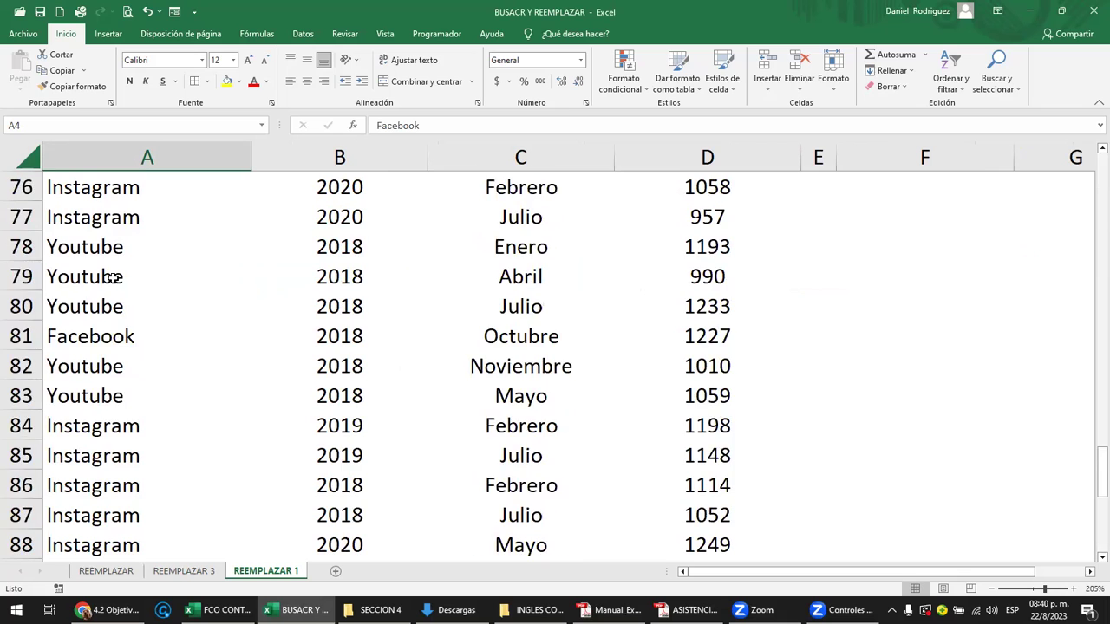
pyautogui.scroll(10, 114, 278)
pyautogui.scroll(12, 114, 277)
pyautogui.scroll(3, 114, 277)
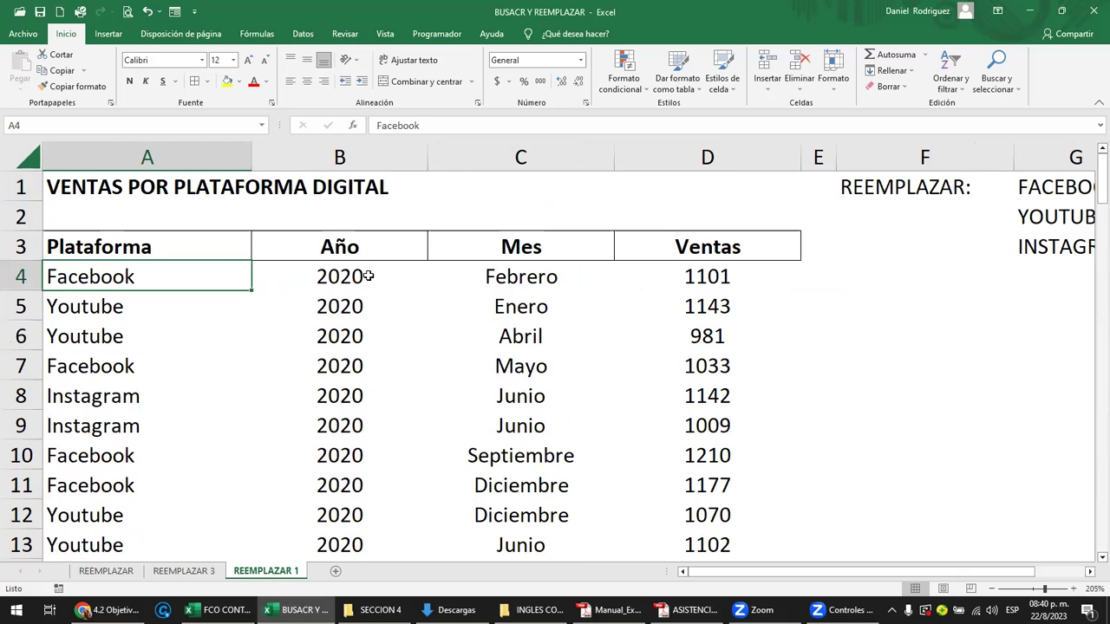
pyautogui.click(545, 248)
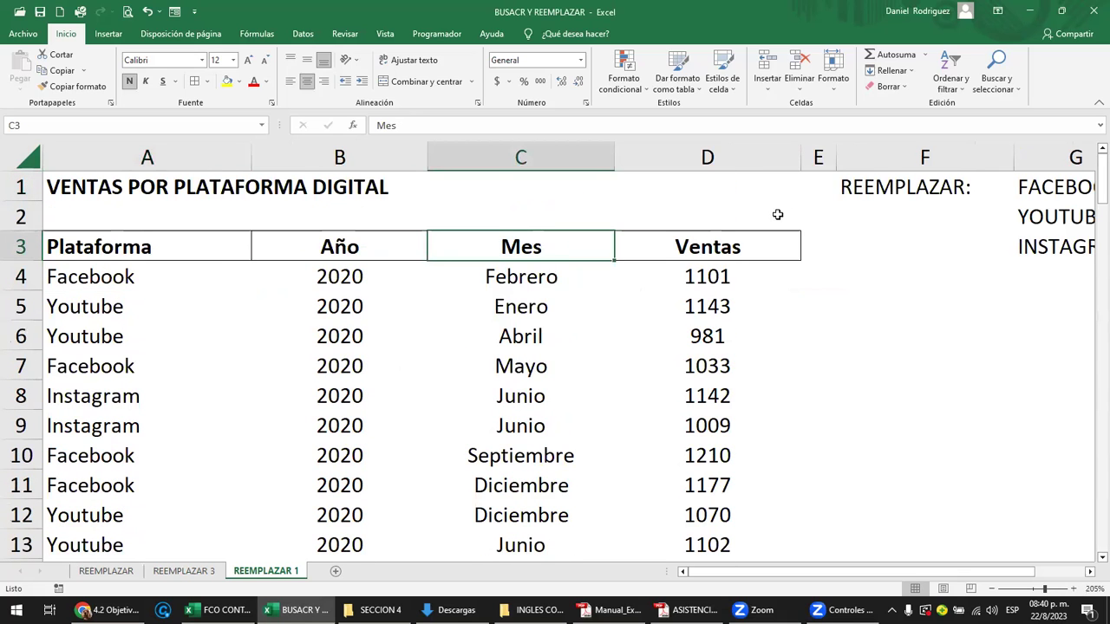
pyautogui.click(873, 222)
pyautogui.press('Right')
pyautogui.press('Right')
pyautogui.press('Right')
pyautogui.press('Right')
pyautogui.click(491, 189)
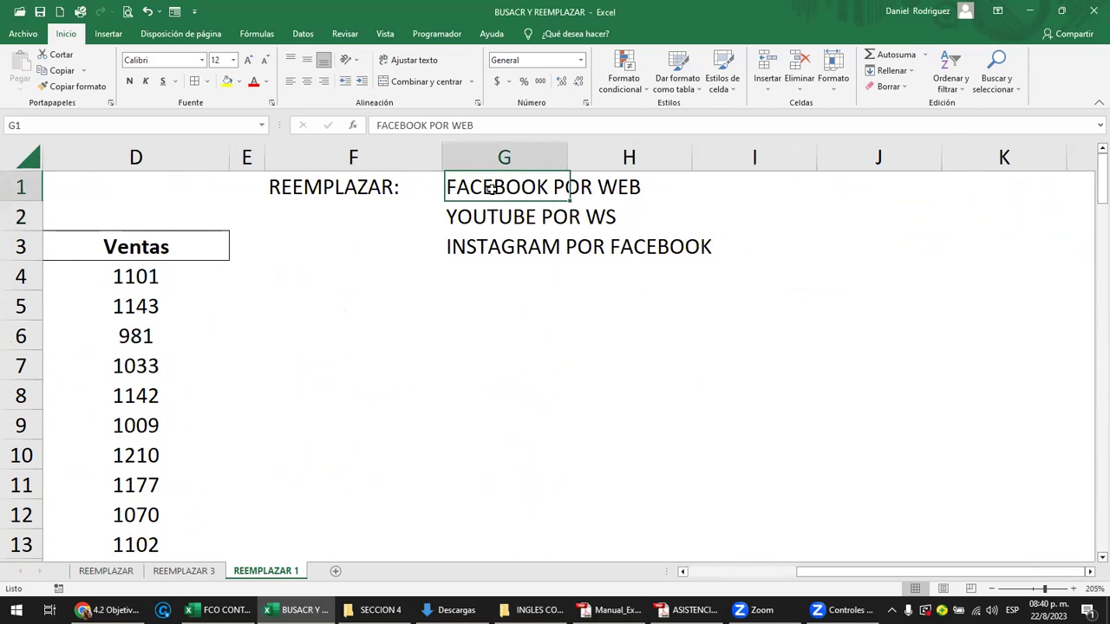
pyautogui.click(308, 187)
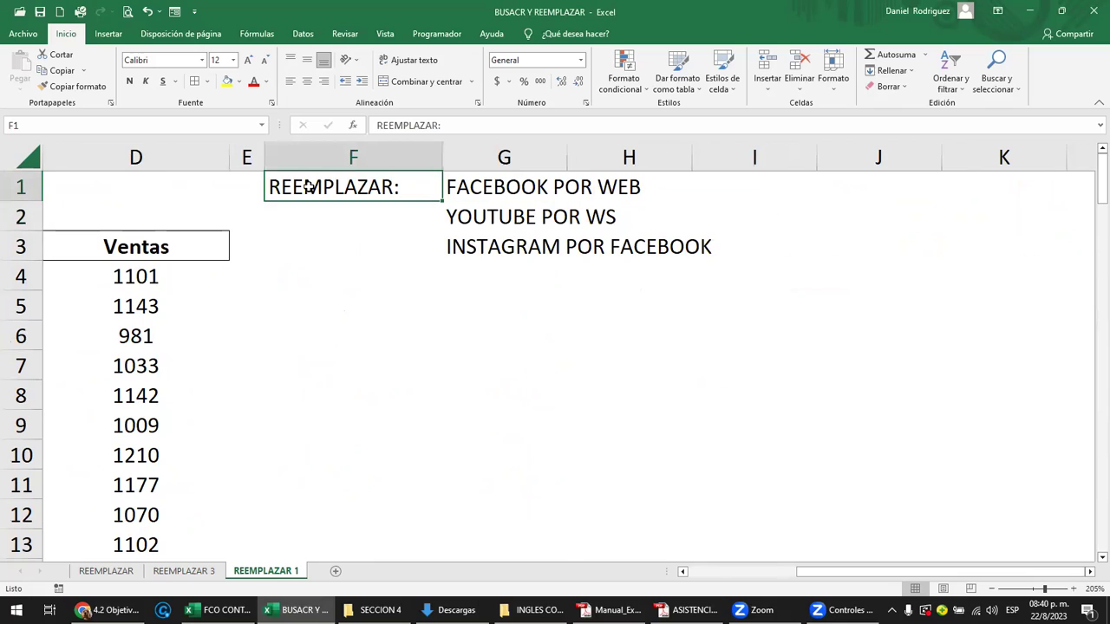
pyautogui.click(473, 275)
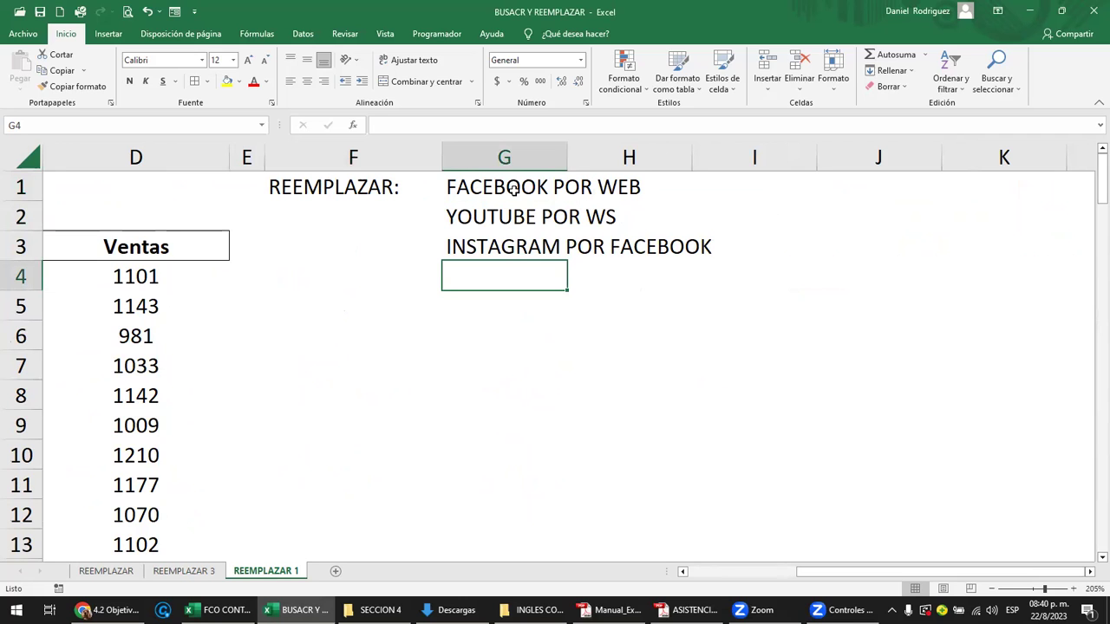
pyautogui.press('Left')
pyautogui.press('Left')
pyautogui.press('Left')
pyautogui.press('Left')
pyautogui.press('Left')
pyautogui.press('Left')
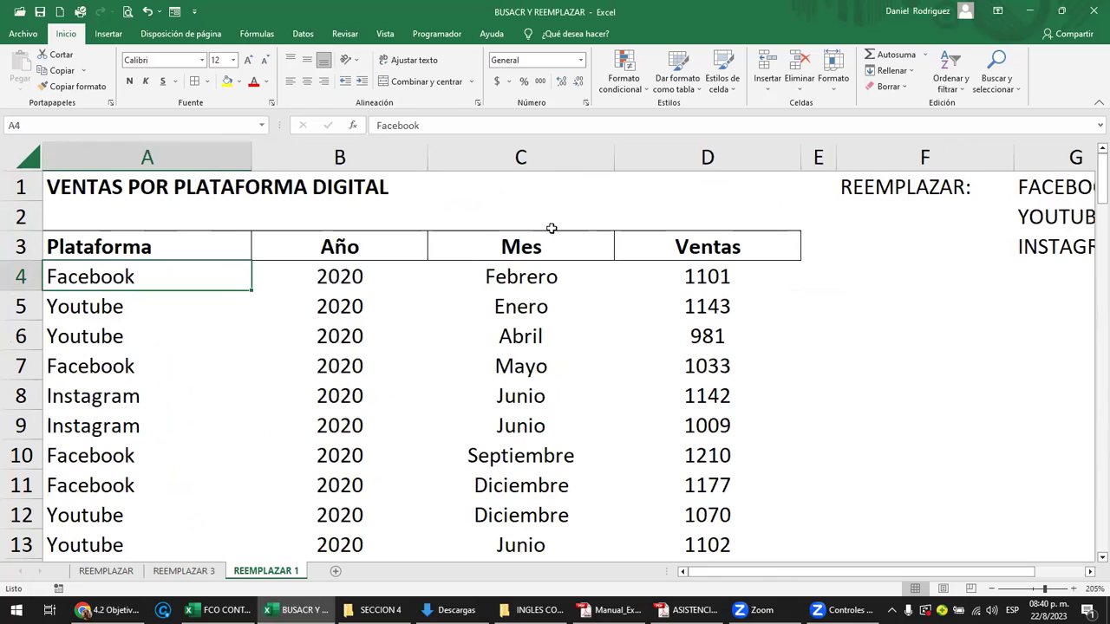
pyautogui.click(162, 153)
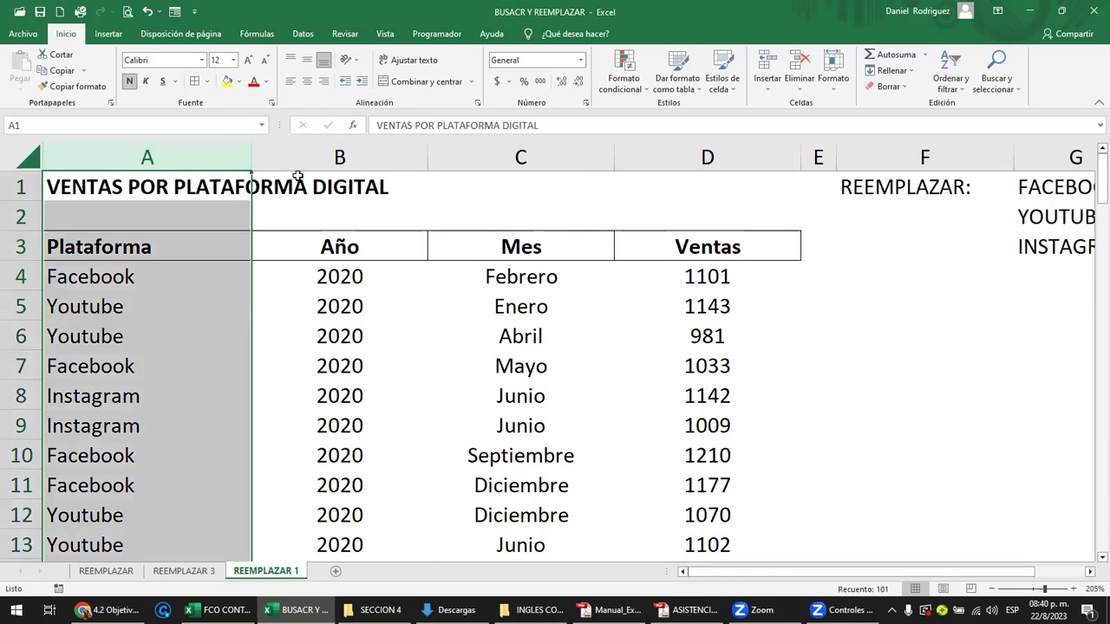
pyautogui.moveTo(316, 158); pyautogui.dragTo(687, 160)
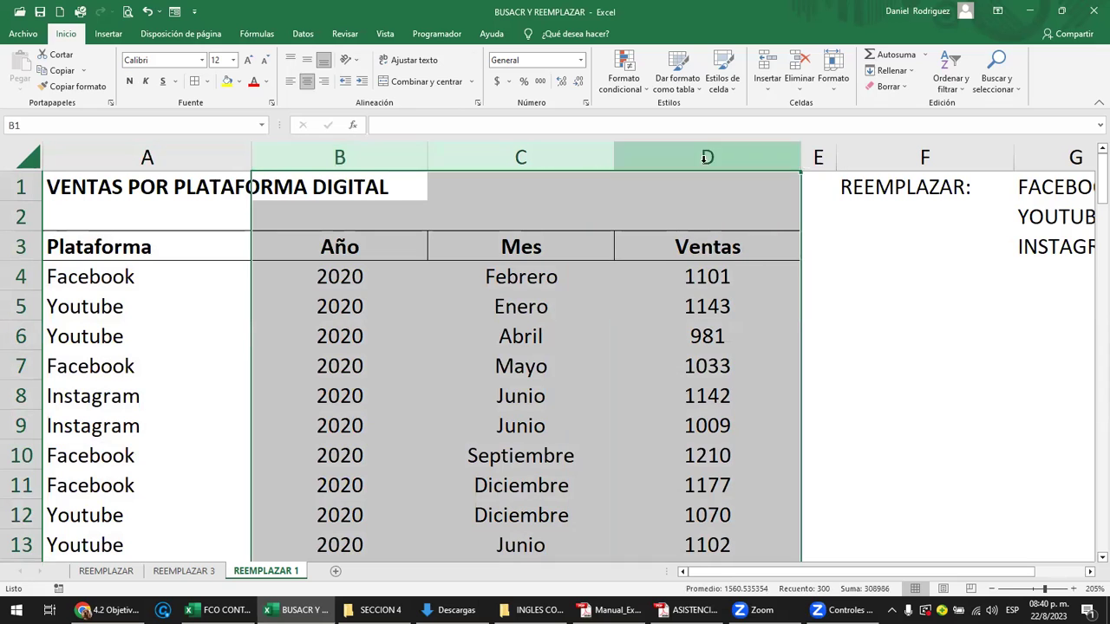
pyautogui.click(874, 211)
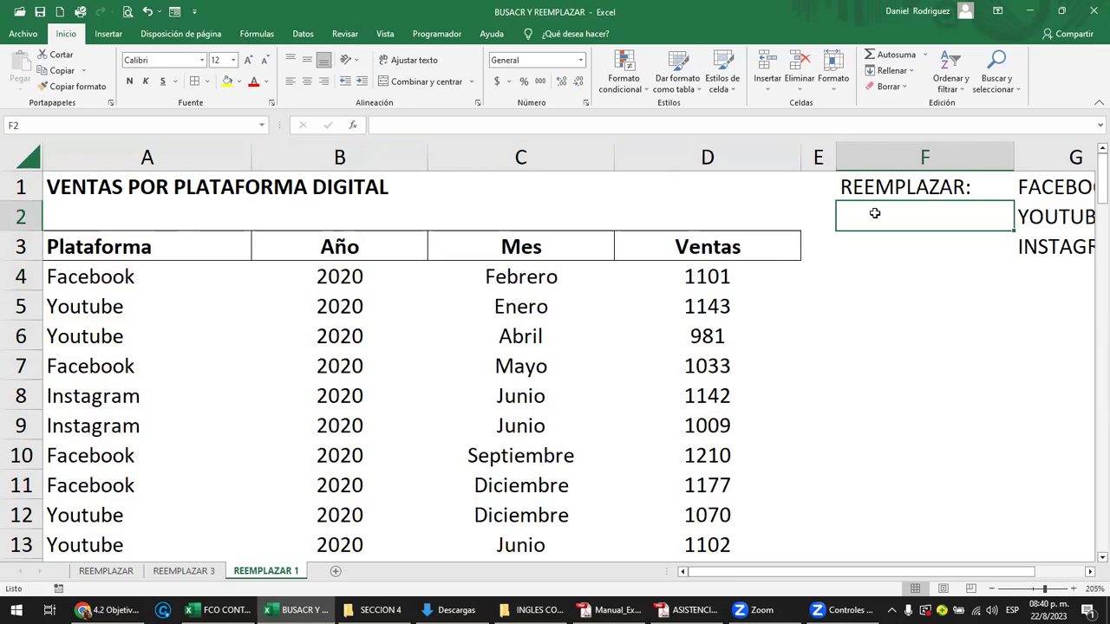
pyautogui.press('Right')
pyautogui.press('Left')
pyautogui.press('Left')
pyautogui.press('Left')
pyautogui.press('Left')
pyautogui.press('Left')
pyautogui.press('Left')
pyautogui.click(157, 246)
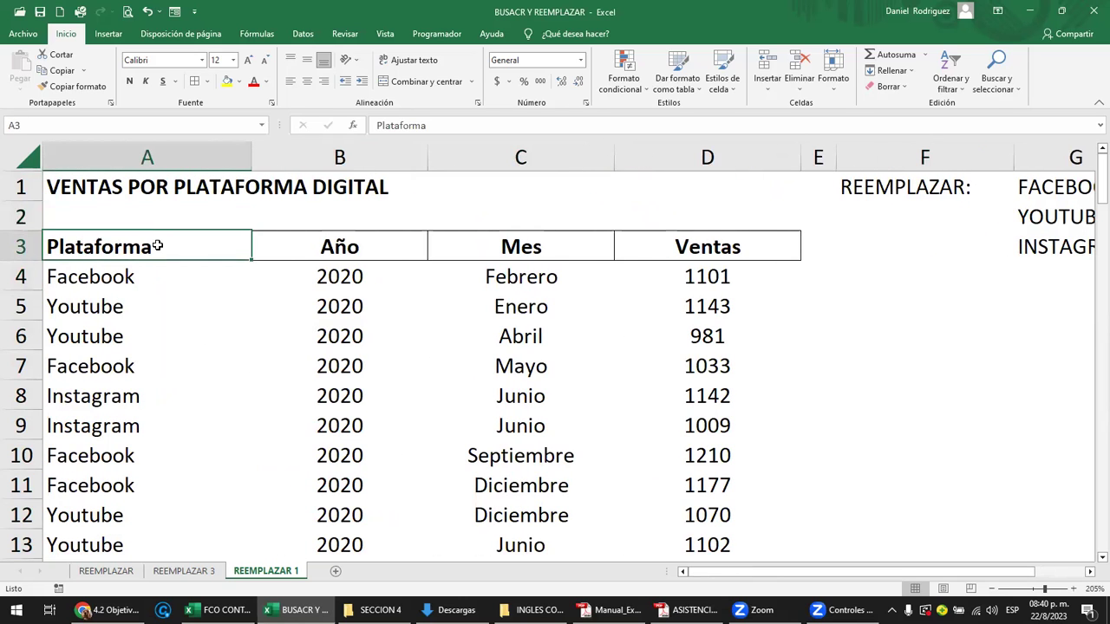
pyautogui.click(163, 156)
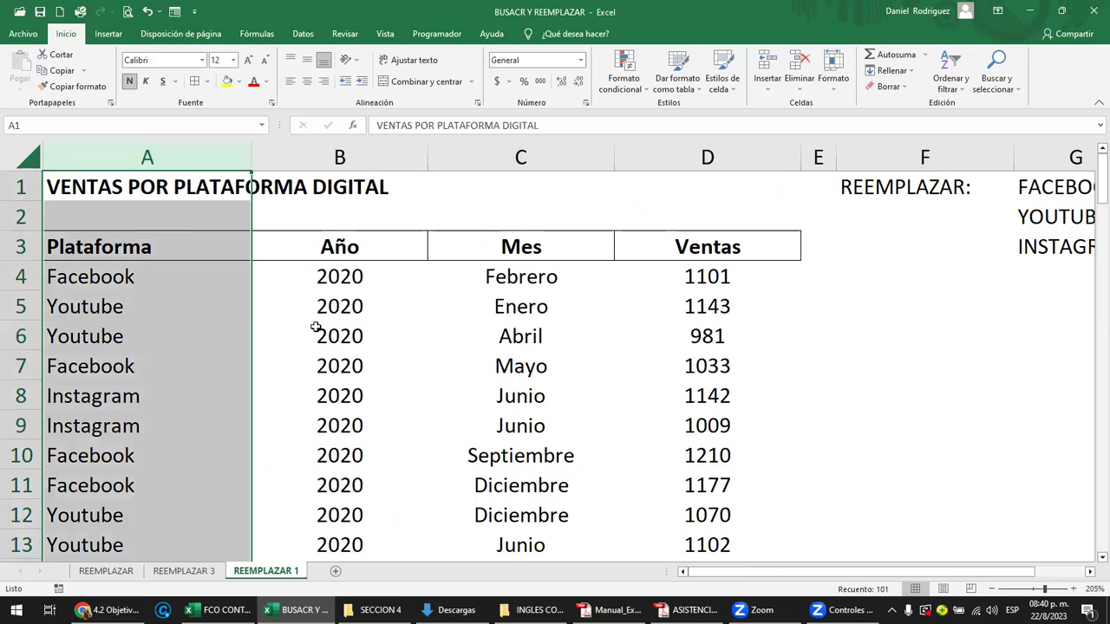
pyautogui.click(139, 248)
pyautogui.press('Right')
pyautogui.press('Right')
pyautogui.press('Right')
pyautogui.press('Right')
pyautogui.press('Right')
pyautogui.press('Right')
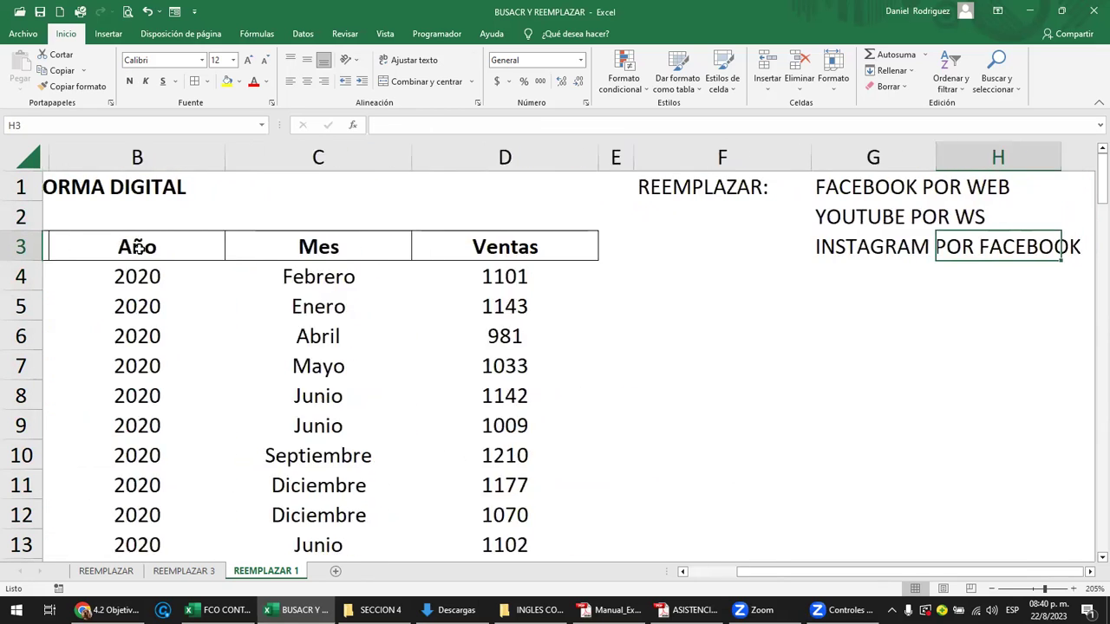
pyautogui.press('Right')
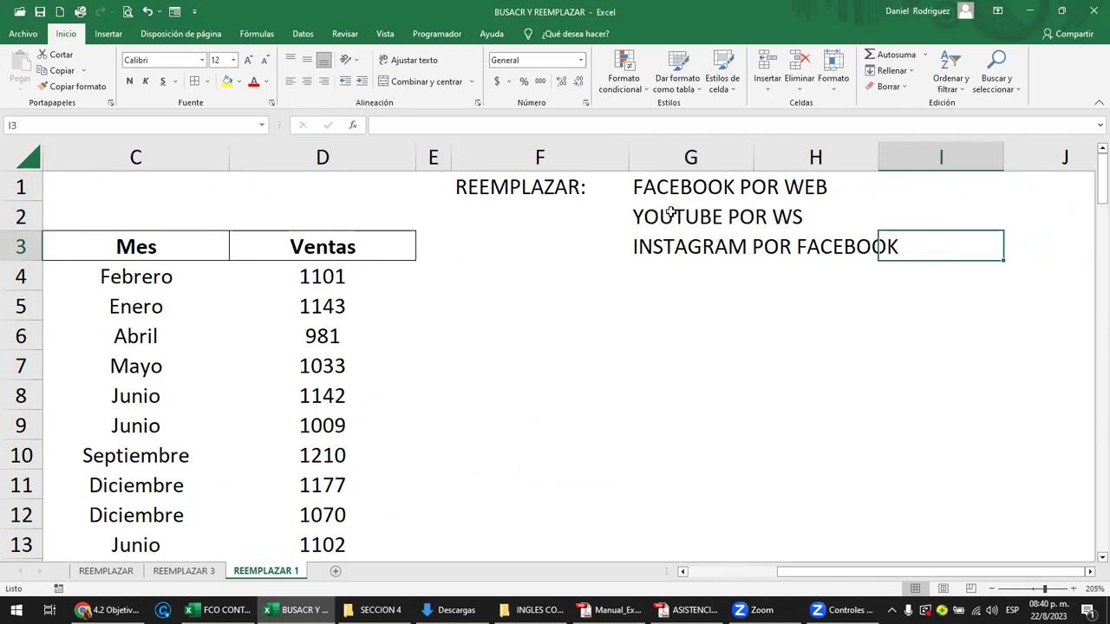
pyautogui.click(698, 221)
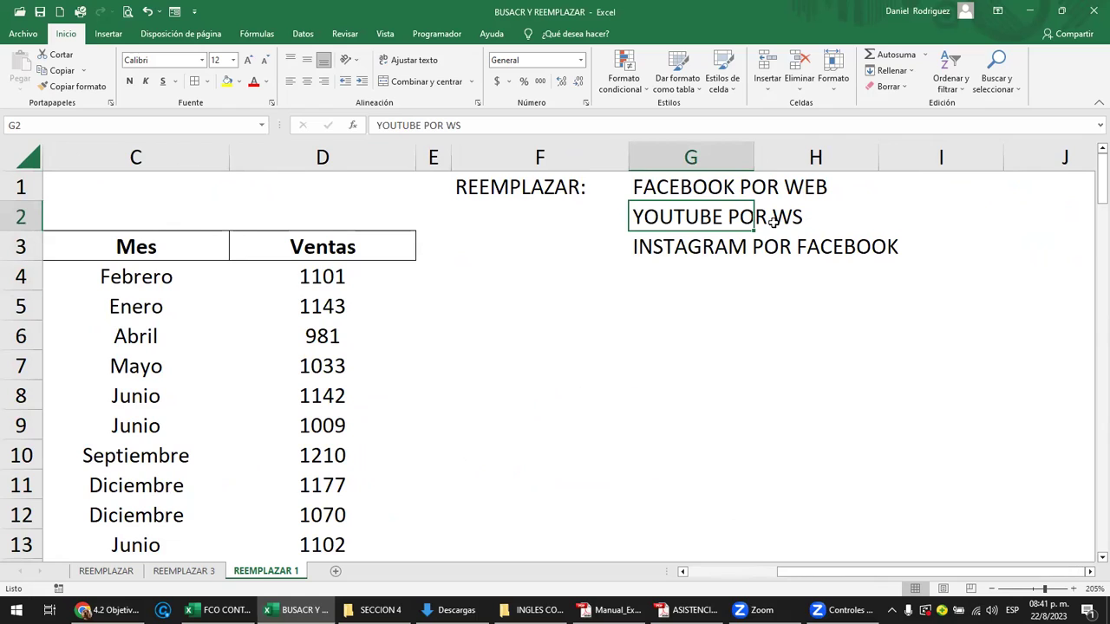
pyautogui.click(665, 243)
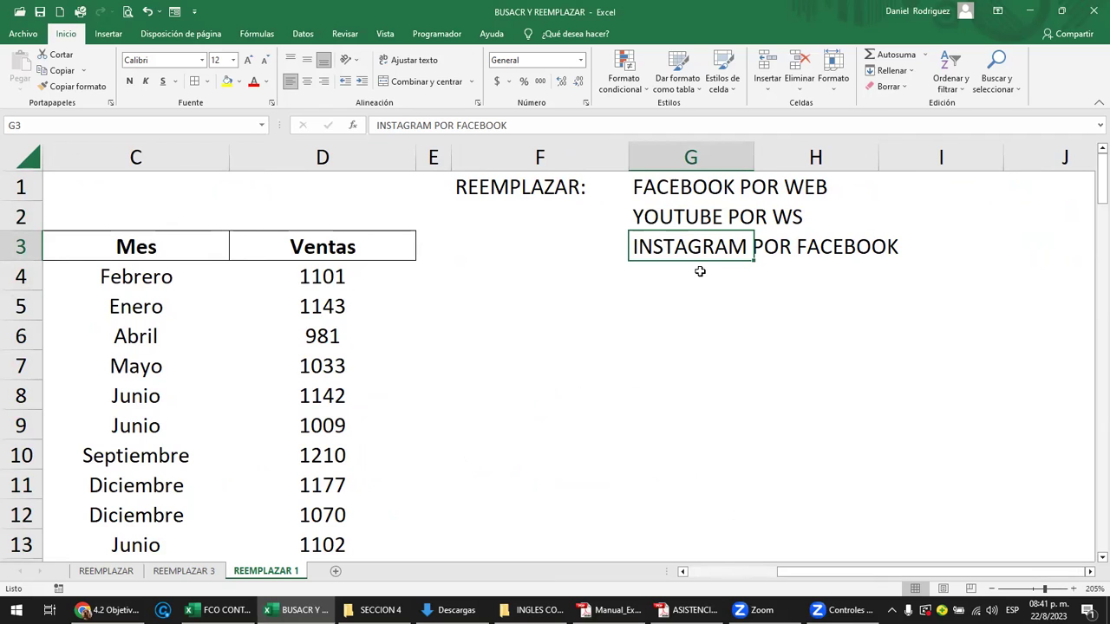
pyautogui.press('Left')
pyautogui.press('Home')
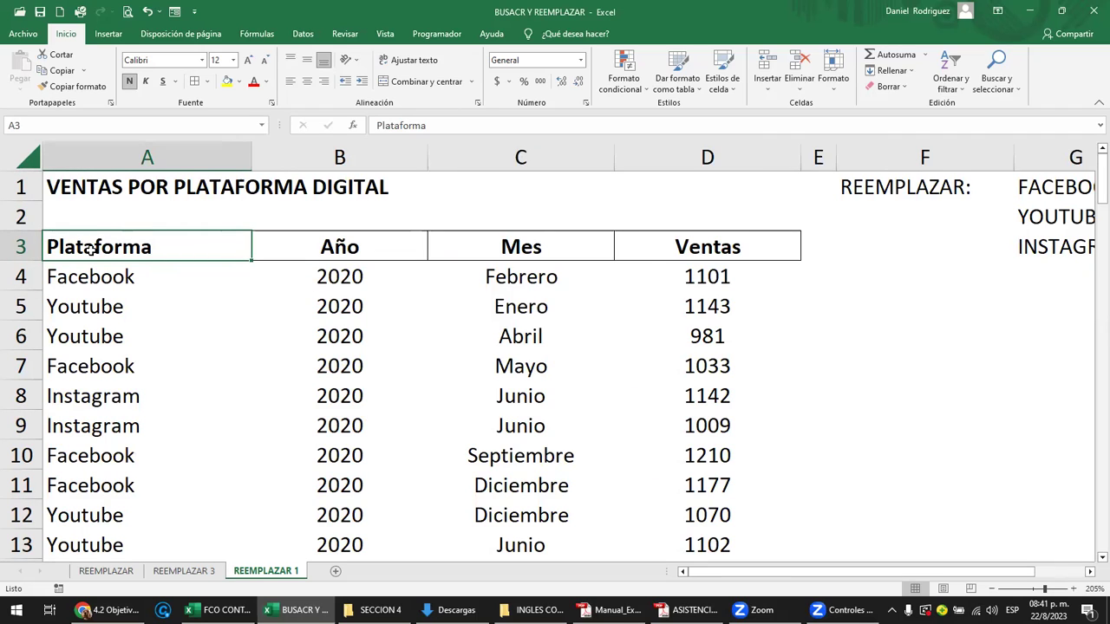
# - Convert A3:D102 into table Tabla1 with Plataforma, Año, Mes and Ventas headers
pyautogui.hotkey('ctrl', 't')
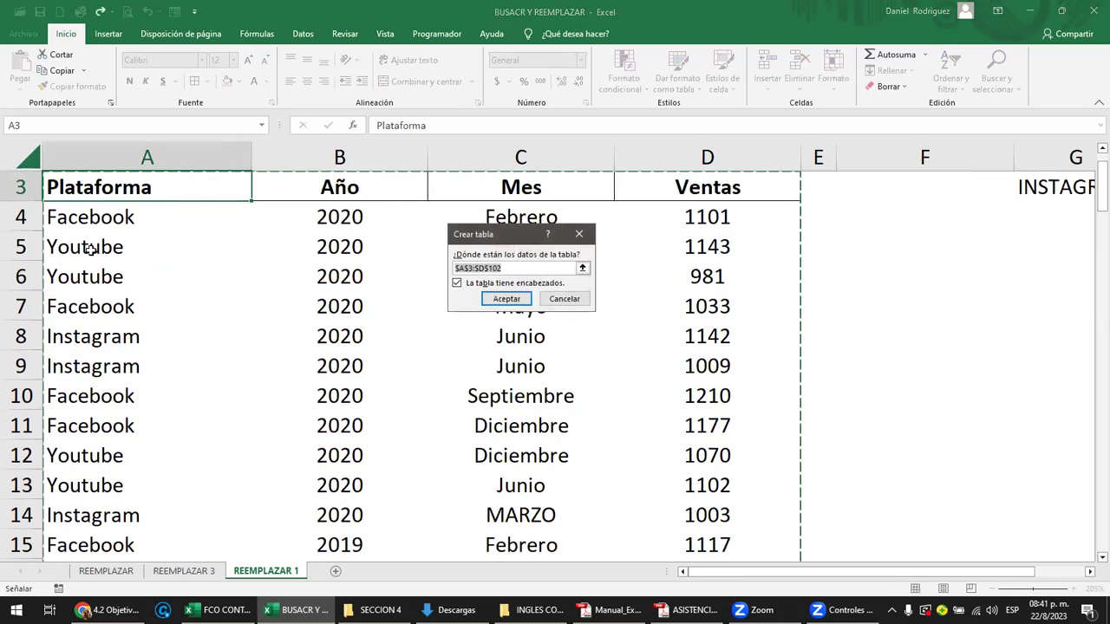
pyautogui.press('Return')
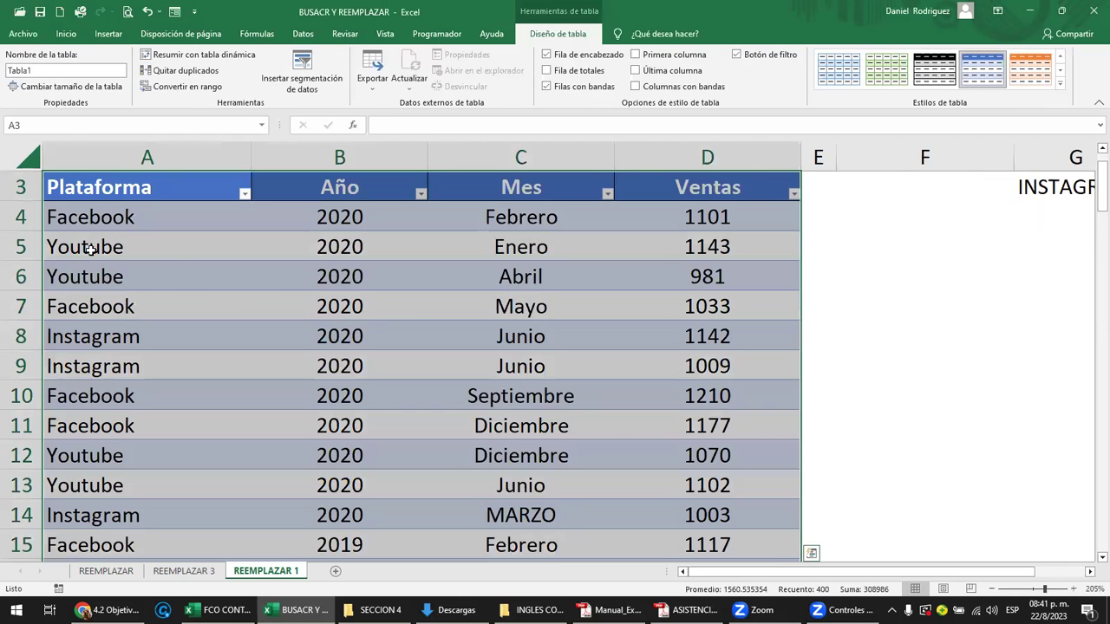
pyautogui.scroll(1, 209, 289)
pyautogui.click(892, 300)
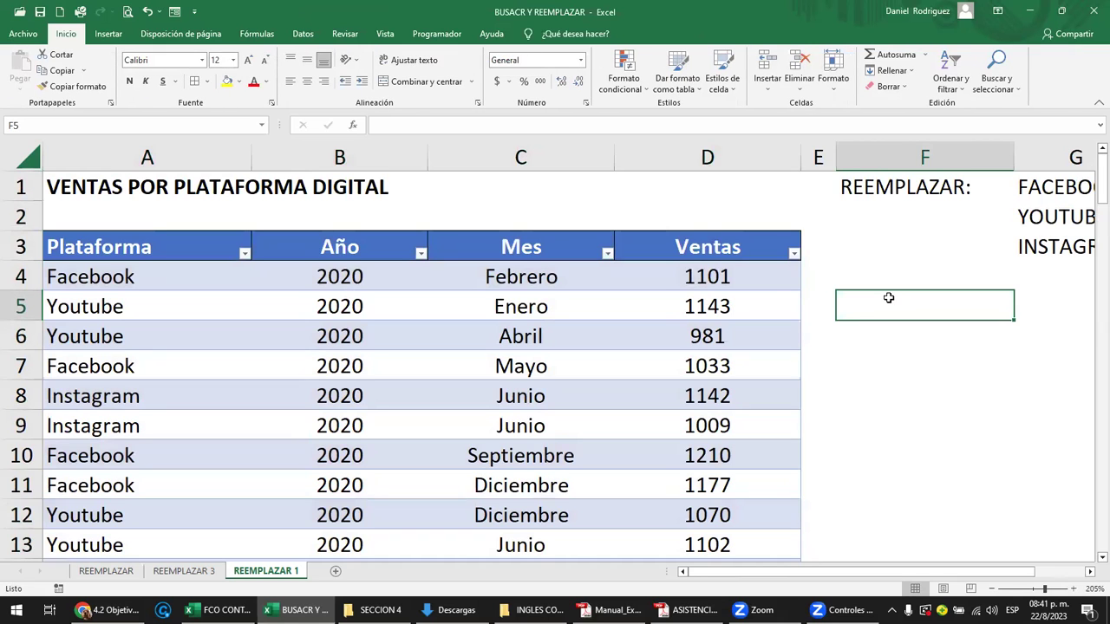
# - Search for FACEBOOK and step through its matches one by one
pyautogui.hotkey('ctrl', 'b')
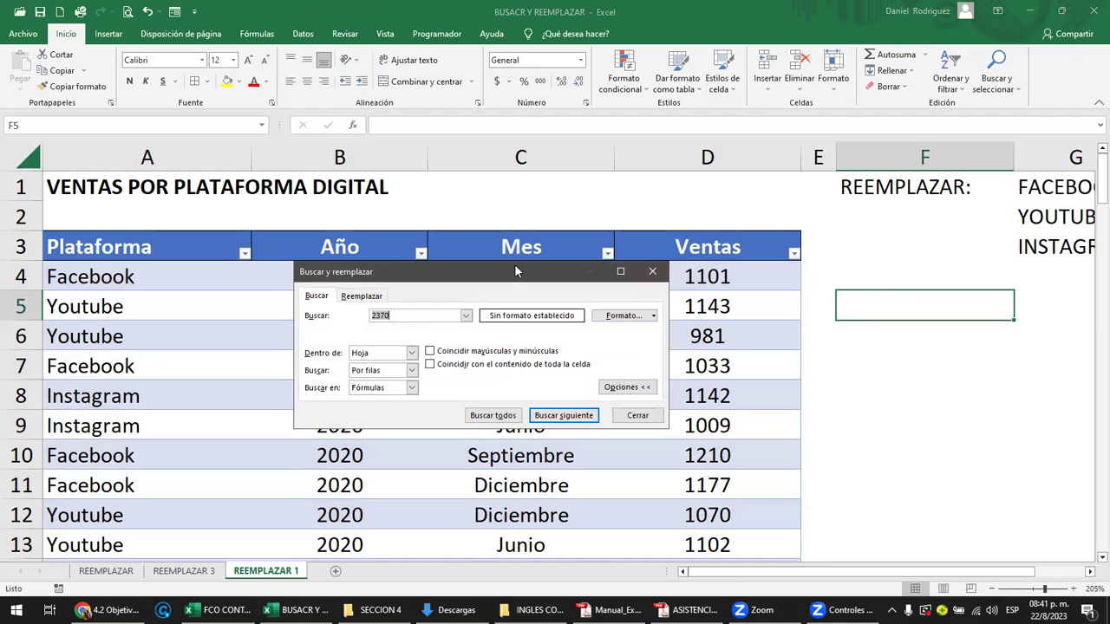
pyautogui.moveTo(515, 271); pyautogui.dragTo(552, 207)
pyautogui.click(356, 233)
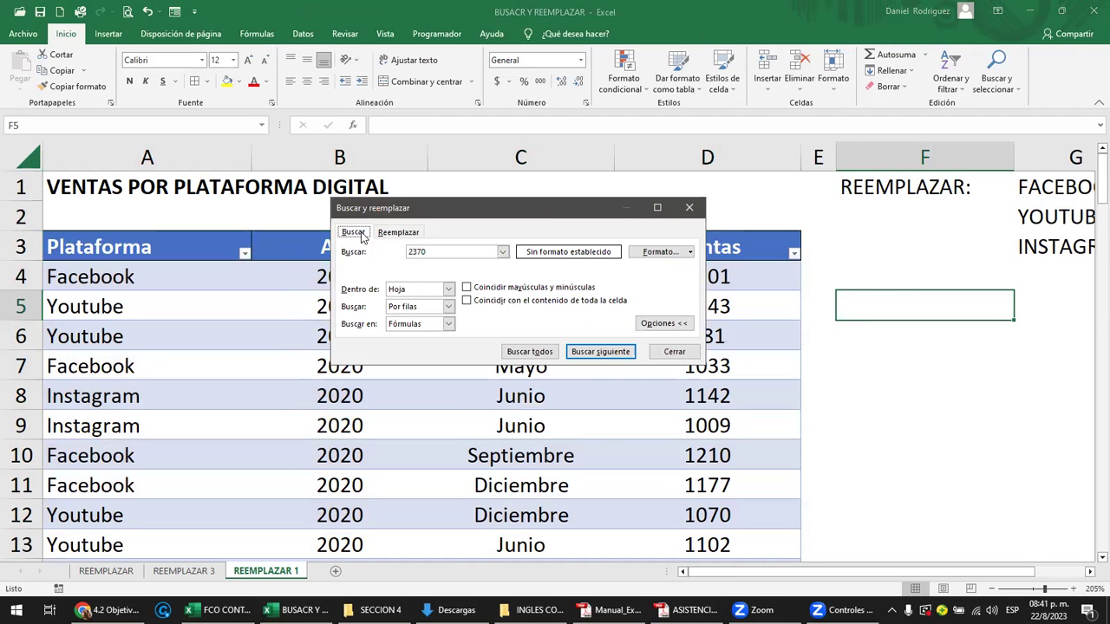
pyautogui.press('Tab')
pyautogui.write('FA')
pyautogui.click(597, 354)
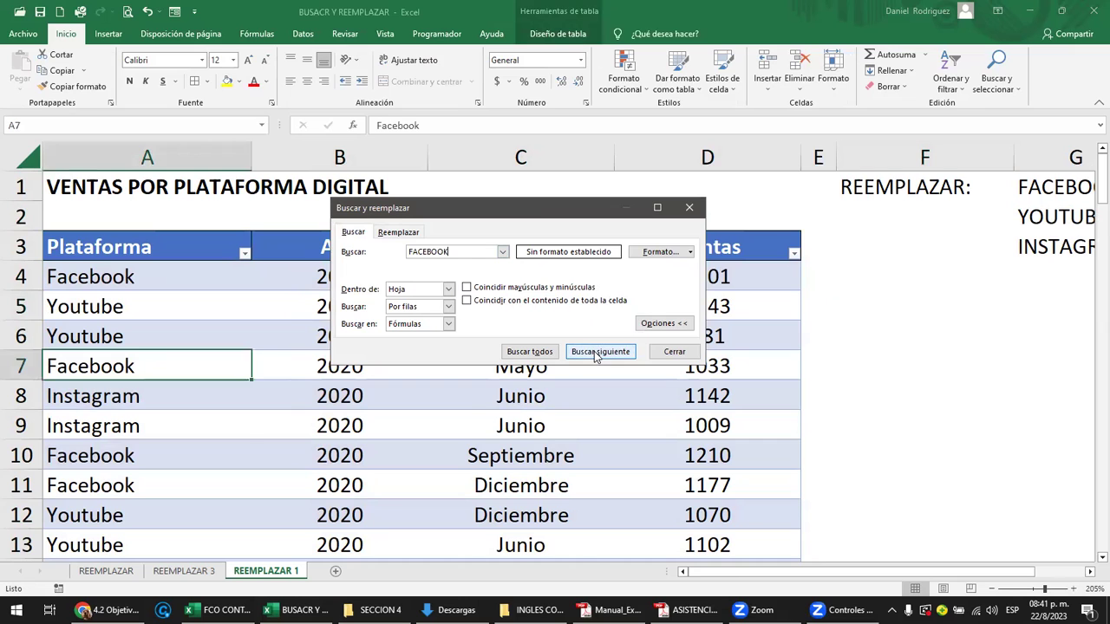
pyautogui.click(597, 354)
pyautogui.click(598, 355)
pyautogui.click(598, 354)
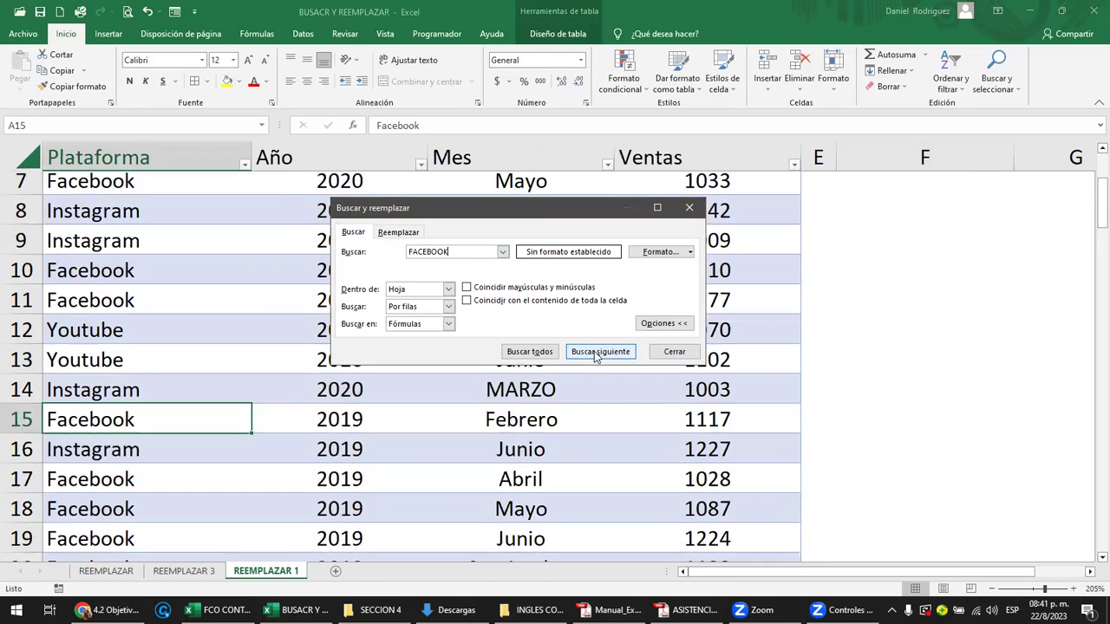
pyautogui.click(598, 354)
pyautogui.click(598, 355)
pyautogui.click(598, 355)
pyautogui.click(597, 355)
pyautogui.click(597, 354)
pyautogui.click(598, 355)
pyautogui.click(597, 355)
pyautogui.click(598, 355)
pyautogui.click(597, 355)
pyautogui.click(598, 355)
pyautogui.click(598, 355)
pyautogui.click(597, 354)
pyautogui.click(597, 355)
pyautogui.click(598, 355)
pyautogui.click(597, 354)
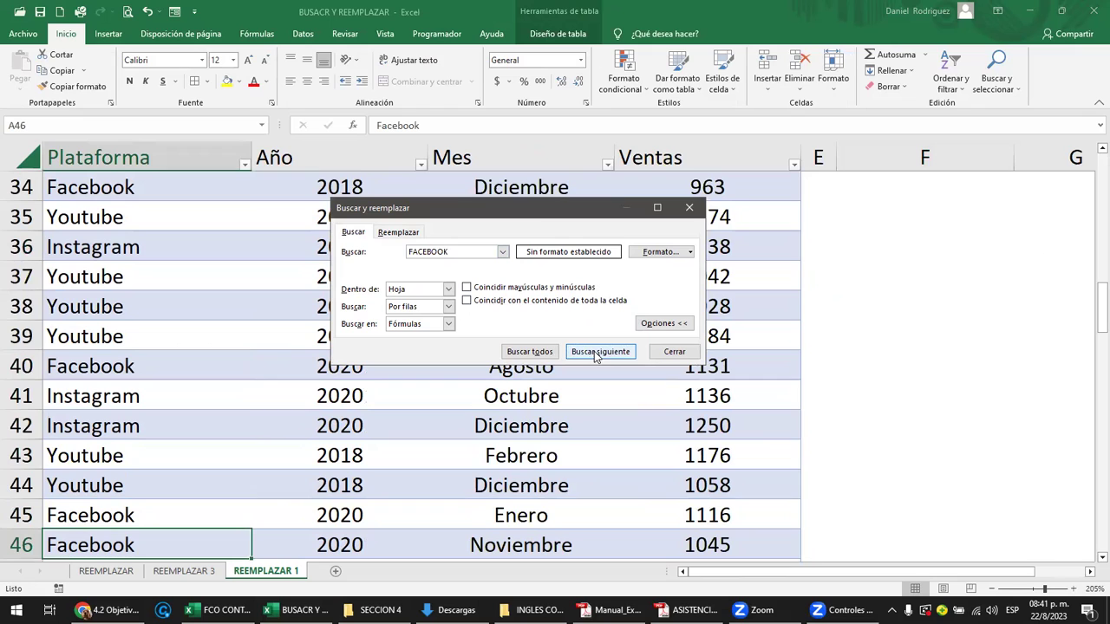
# - List all 33 FACEBOOK matches at once and enlarge the results list
pyautogui.click(520, 352)
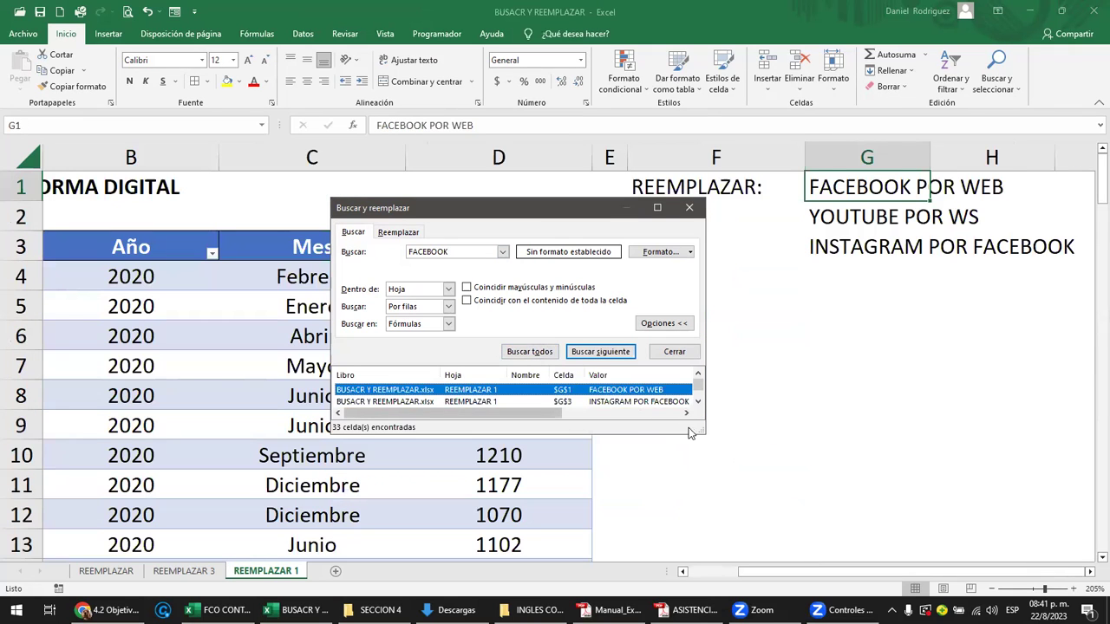
pyautogui.moveTo(698, 430); pyautogui.dragTo(755, 498)
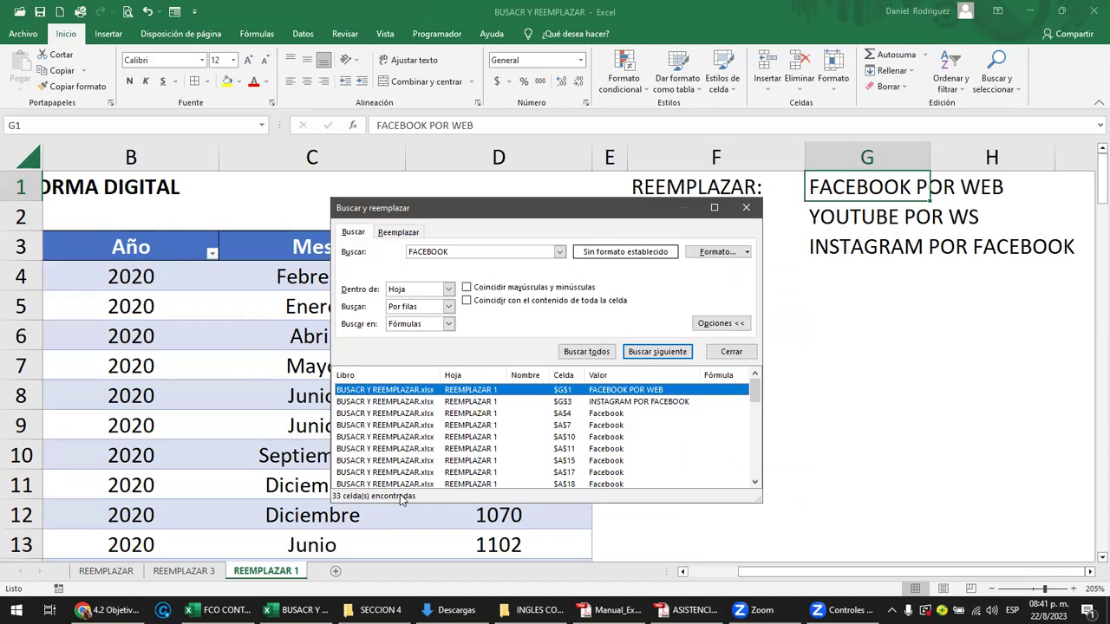
pyautogui.moveTo(755, 389)
pyautogui.mouseDown()
pyautogui.moveTo(765, 494)
pyautogui.moveTo(758, 391)
pyautogui.mouseUp()
pyautogui.doubleClick(460, 252)
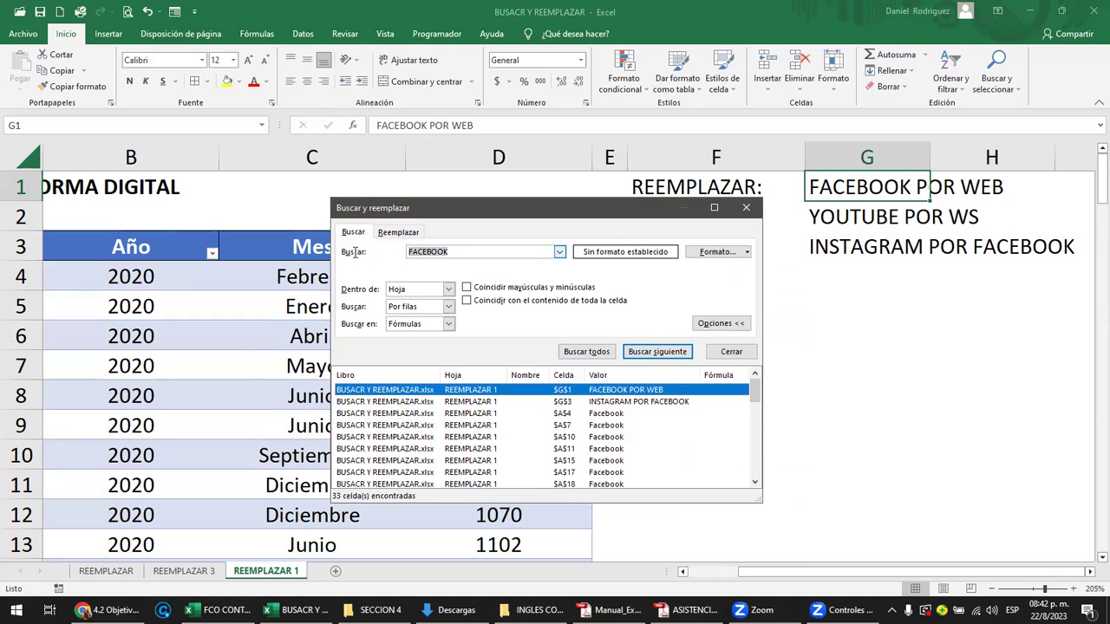
# - Search for YOUTUBE and list all 35 matches, then clear the search term
pyautogui.write('YOUTUBEE')
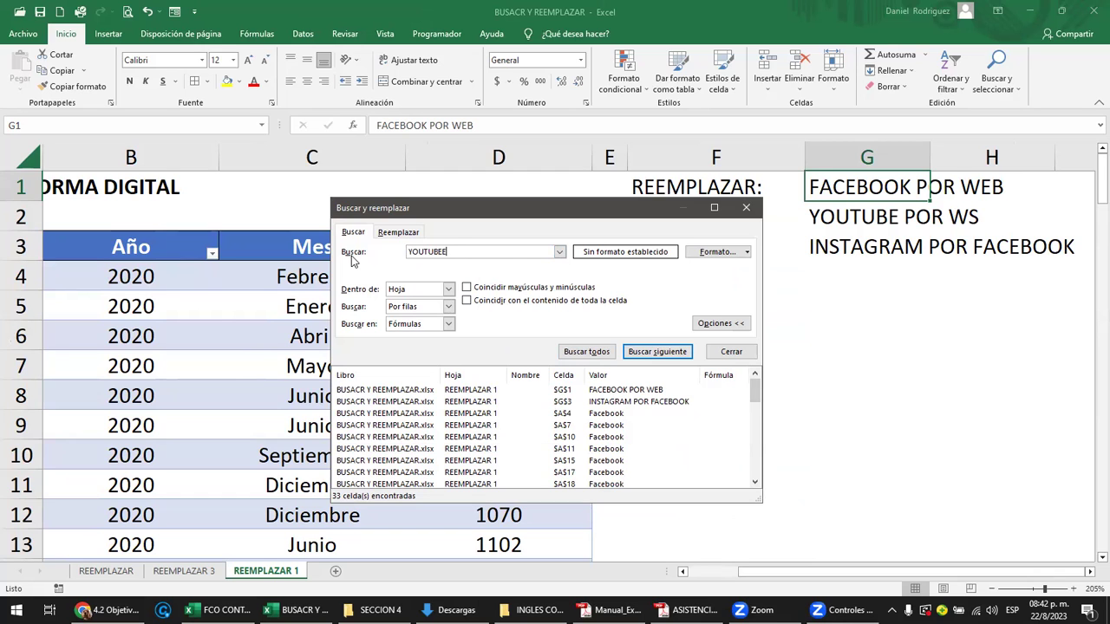
pyautogui.press('Return')
pyautogui.press('Return')
pyautogui.press('Return')
pyautogui.press('Return')
pyautogui.press('Return')
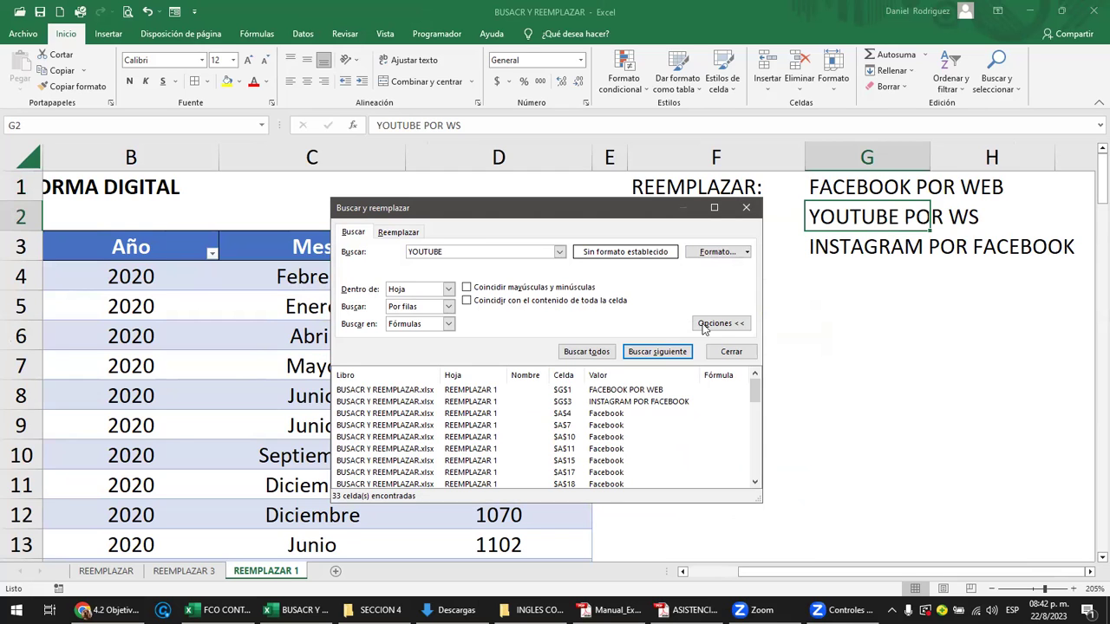
pyautogui.click(643, 355)
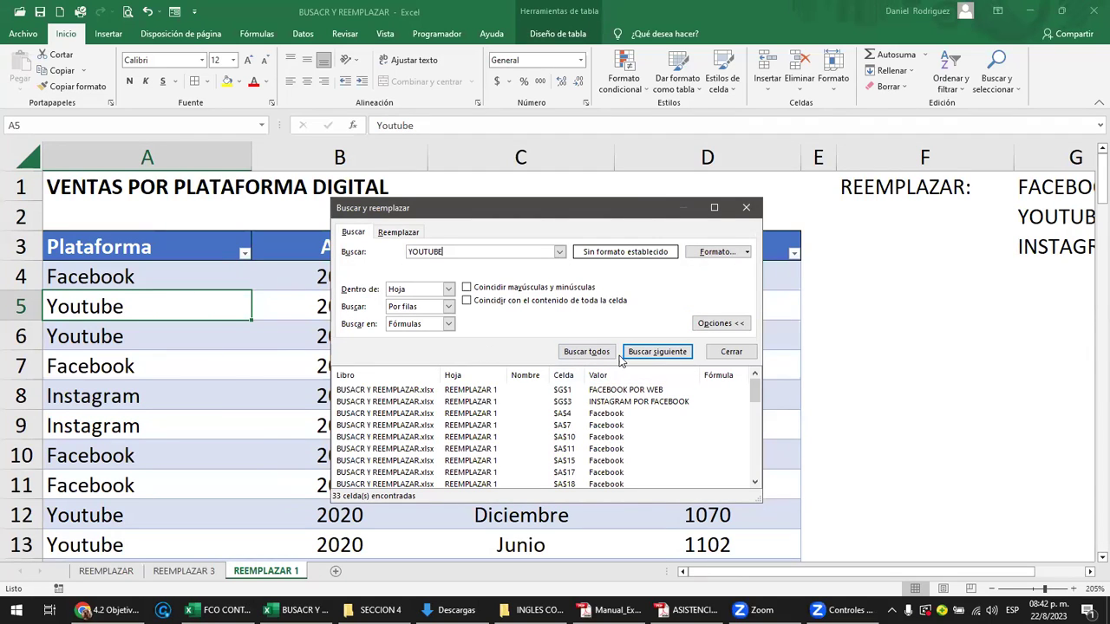
pyautogui.click(587, 352)
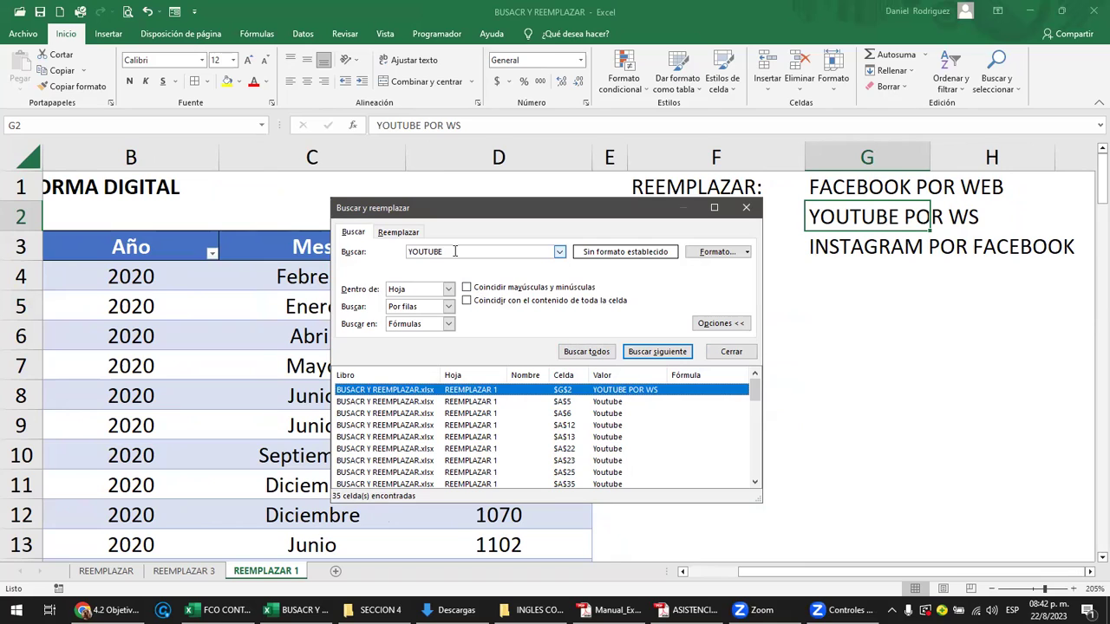
pyautogui.moveTo(454, 251); pyautogui.dragTo(385, 252)
pyautogui.press('BackSpace')
pyautogui.write('INSTAGRAM')
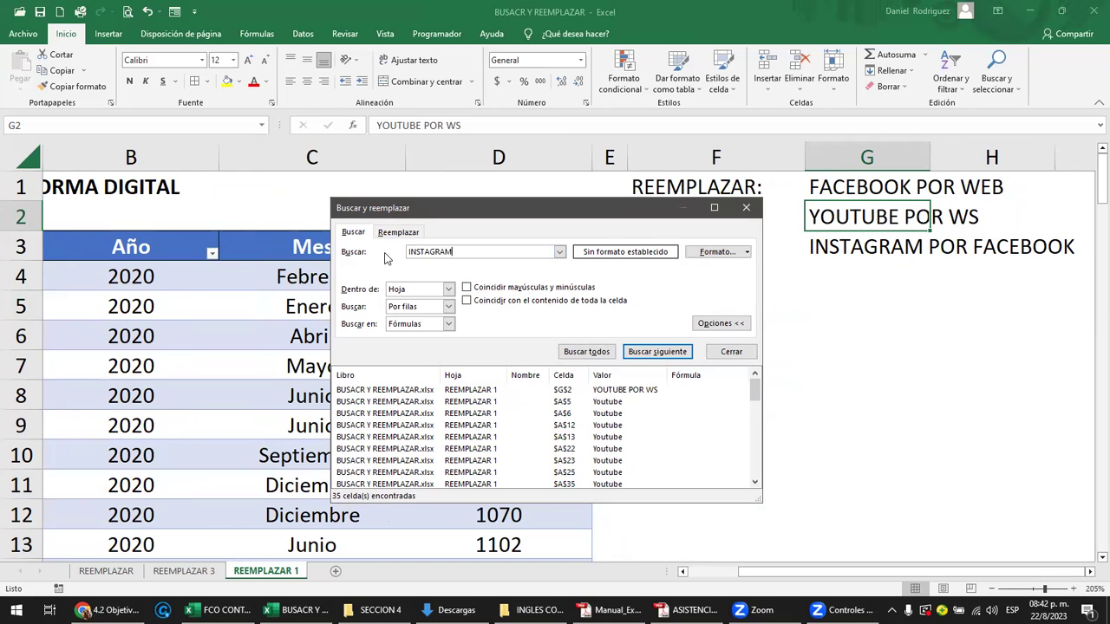
# - Search for INSTAGRAM, step to the next match, then list every matching cell starting at A8
pyautogui.press('Return')
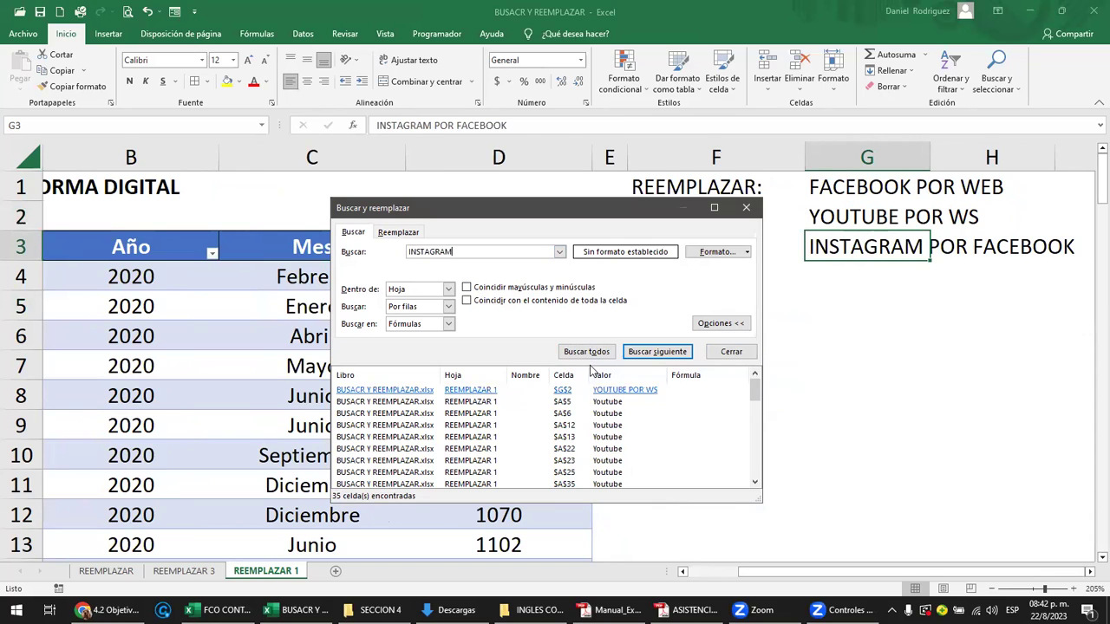
pyautogui.click(643, 356)
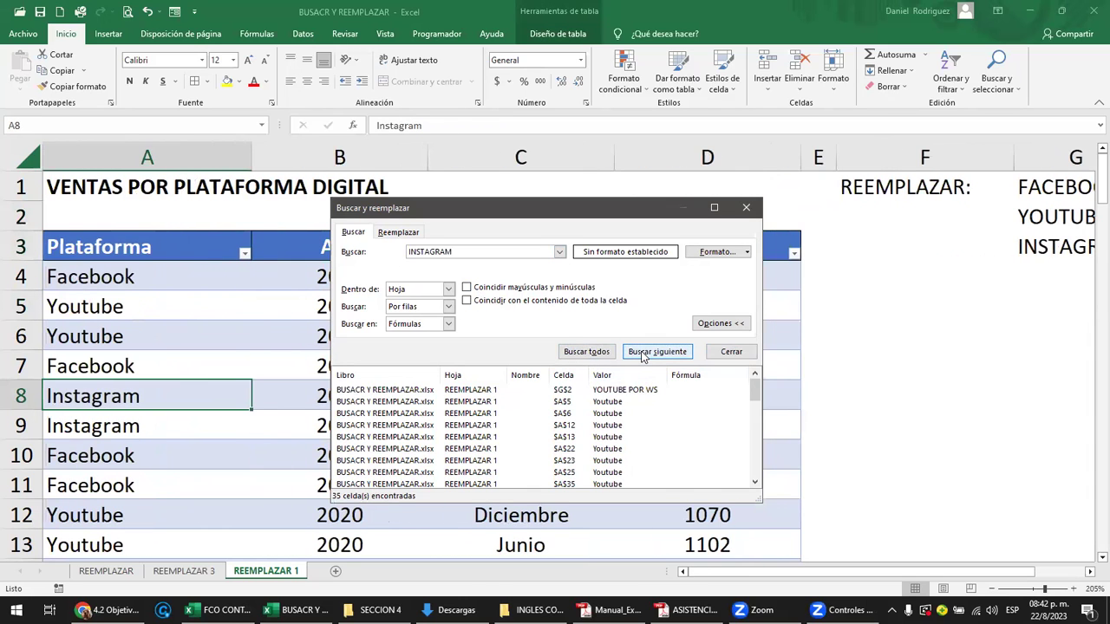
pyautogui.click(588, 353)
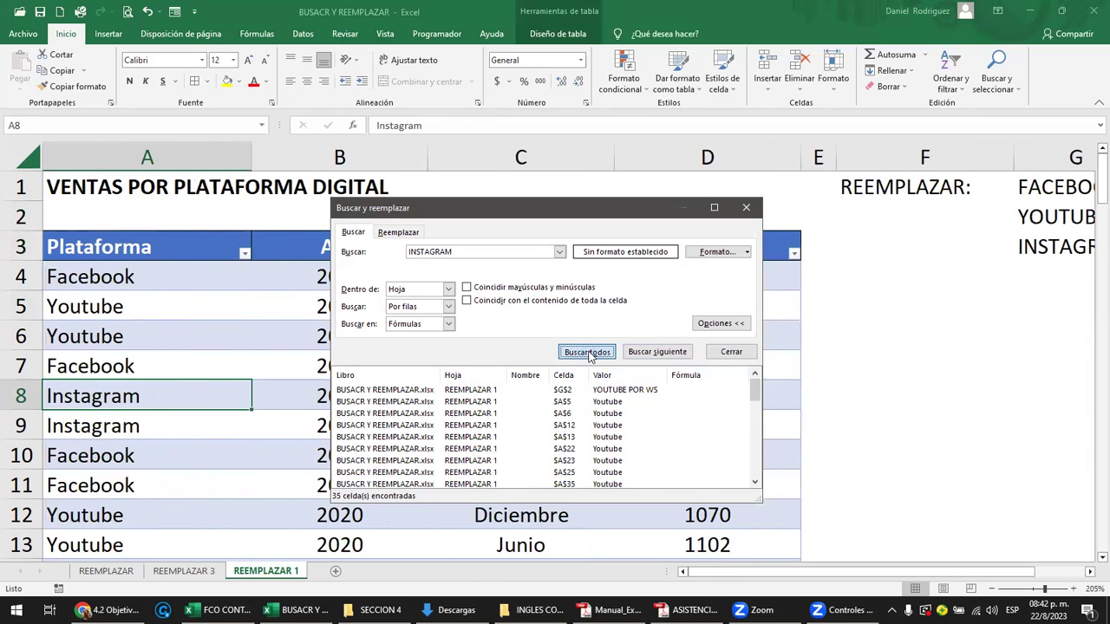
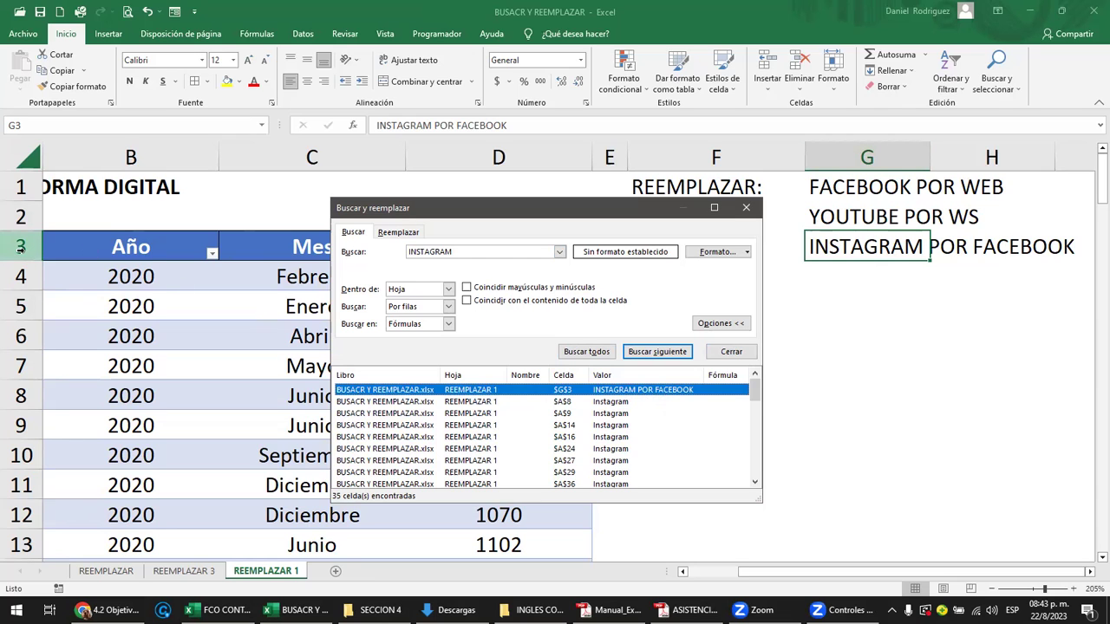
# - Jump to the INSTAGRAM match in A8, close the results, and review the three replacement notes
pyautogui.click(570, 404)
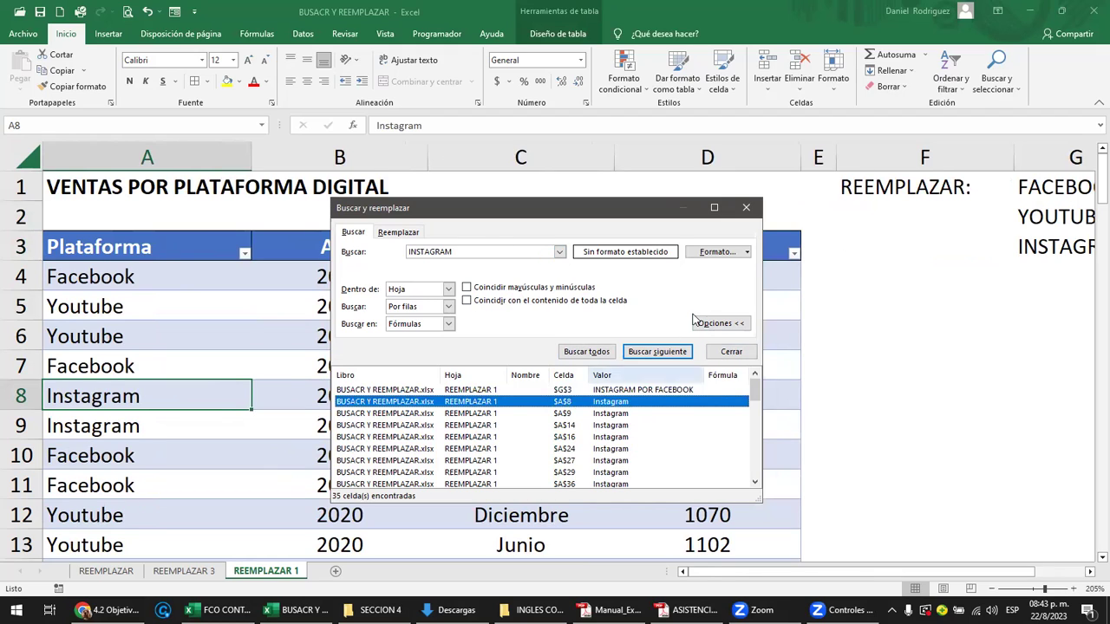
pyautogui.click(741, 215)
pyautogui.click(933, 244)
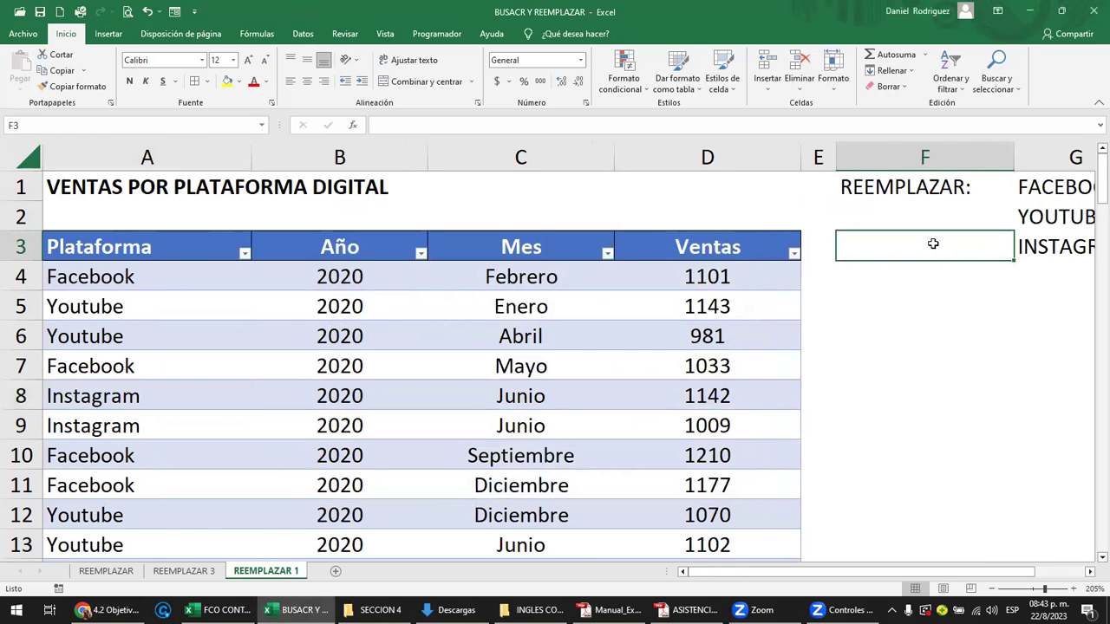
pyautogui.press('Right')
pyautogui.press('Right')
pyautogui.press('Right')
pyautogui.press('Left')
pyautogui.press('Left')
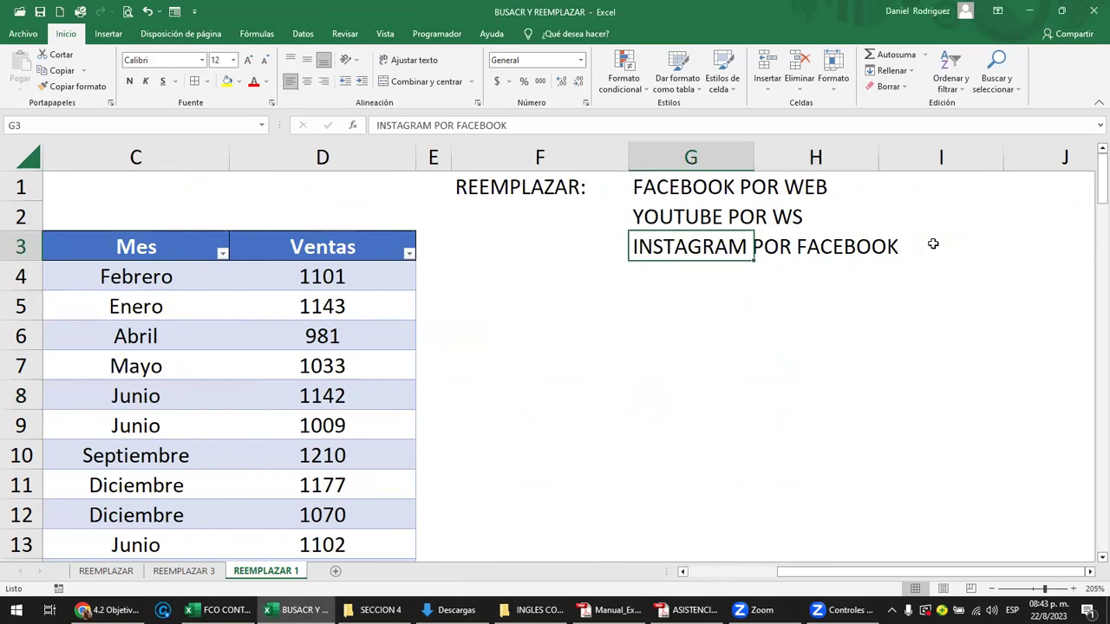
pyautogui.press('Right')
pyautogui.press('Left')
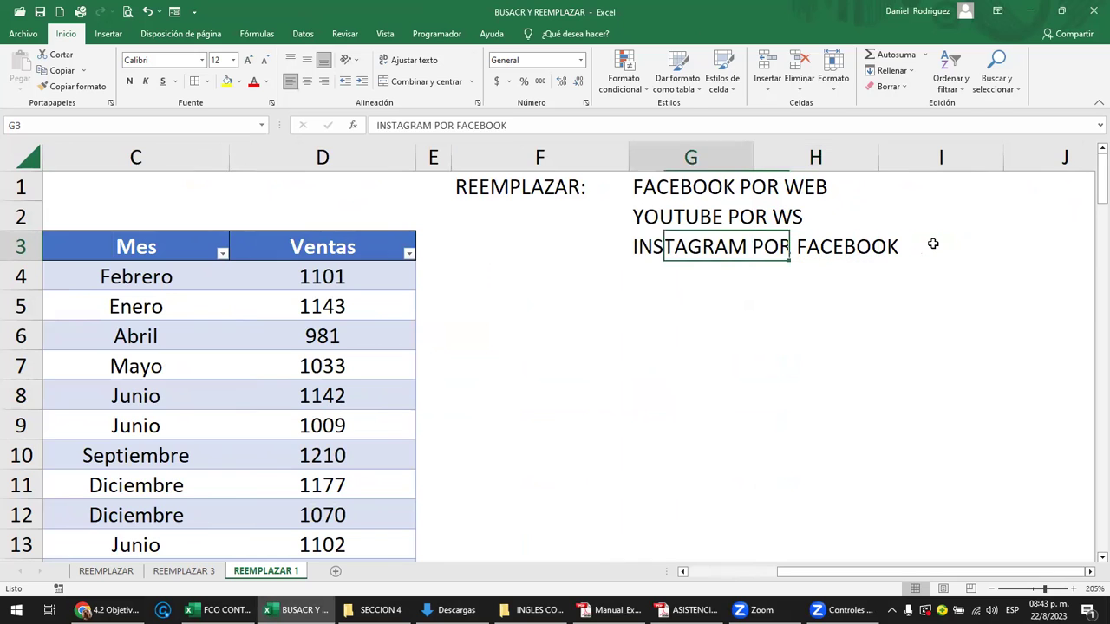
pyautogui.press('Up')
pyautogui.press('Up')
pyautogui.press('Left')
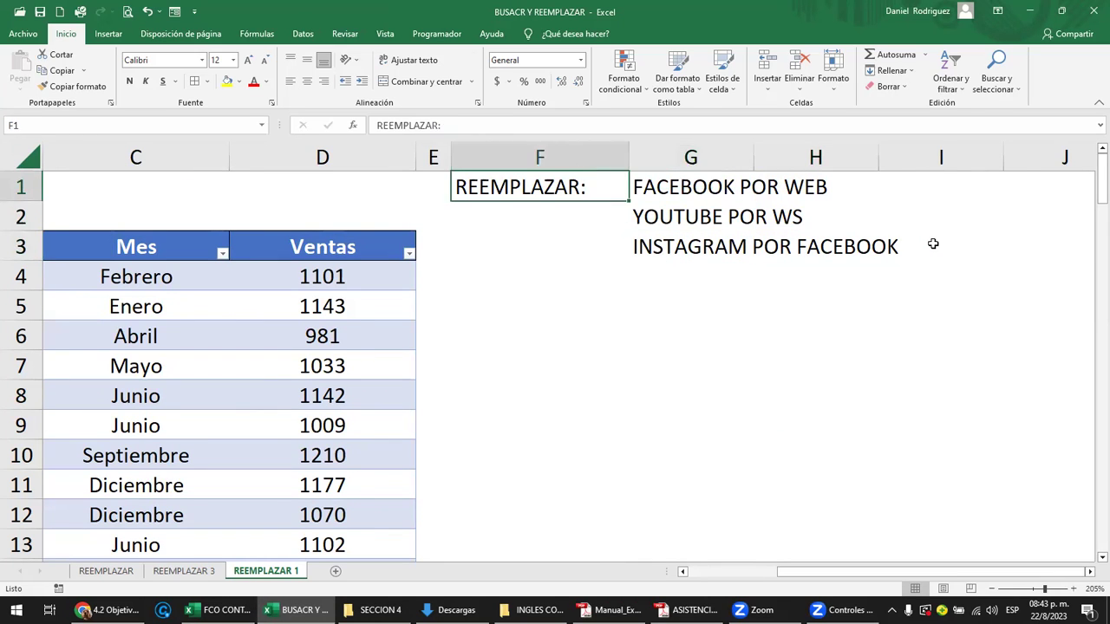
pyautogui.press('Left')
pyautogui.press('Left')
pyautogui.press('Left')
pyautogui.press('Down')
pyautogui.press('Down')
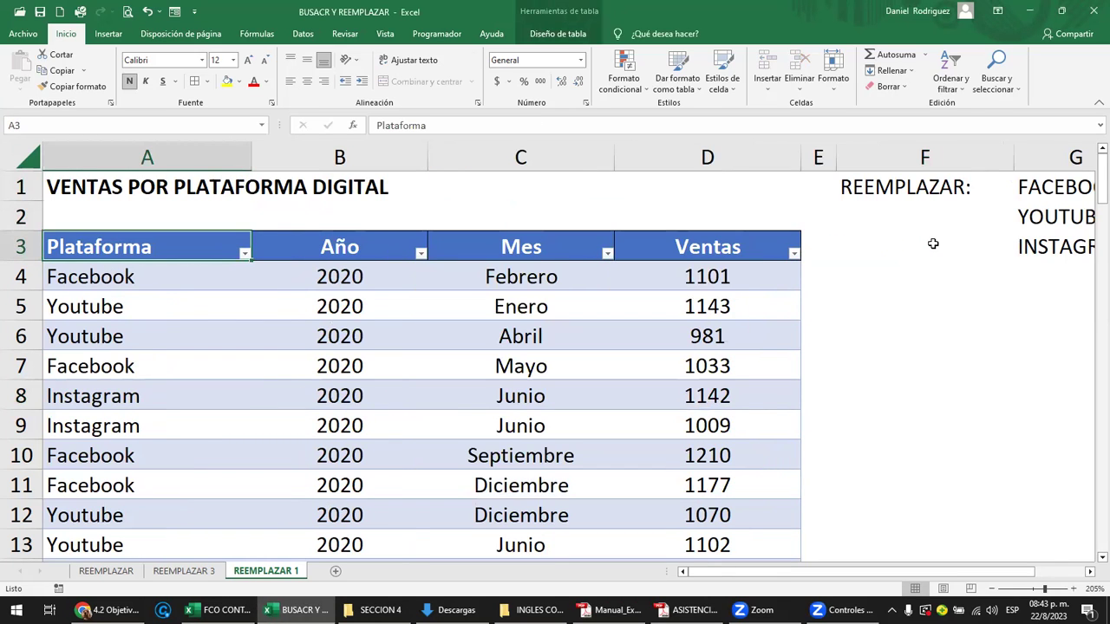
pyautogui.press('Down')
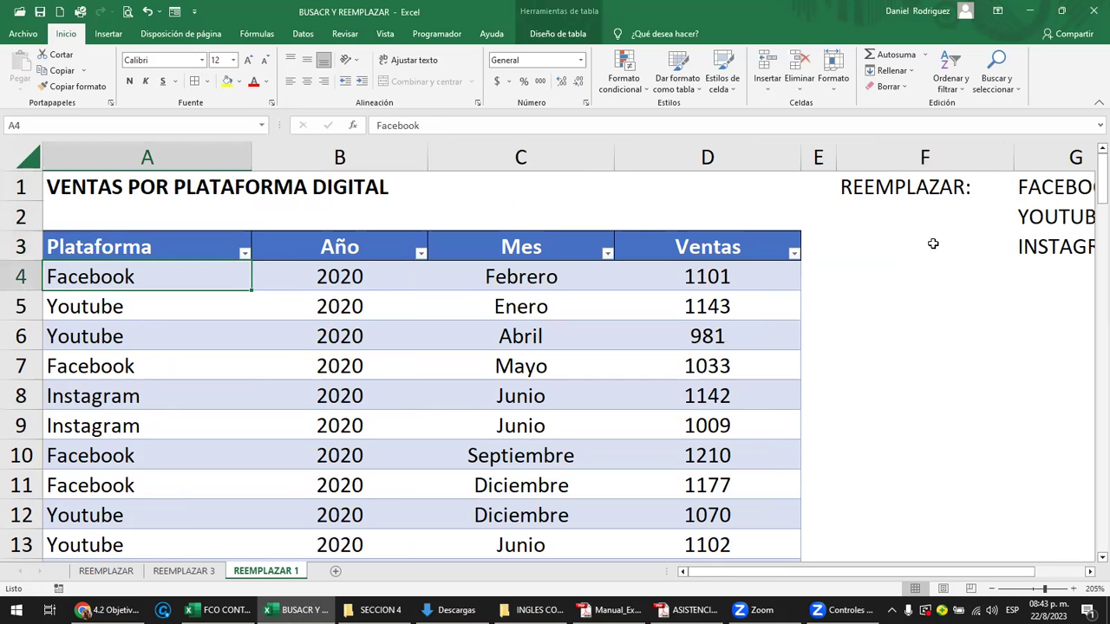
pyautogui.scroll(-1, 933, 244)
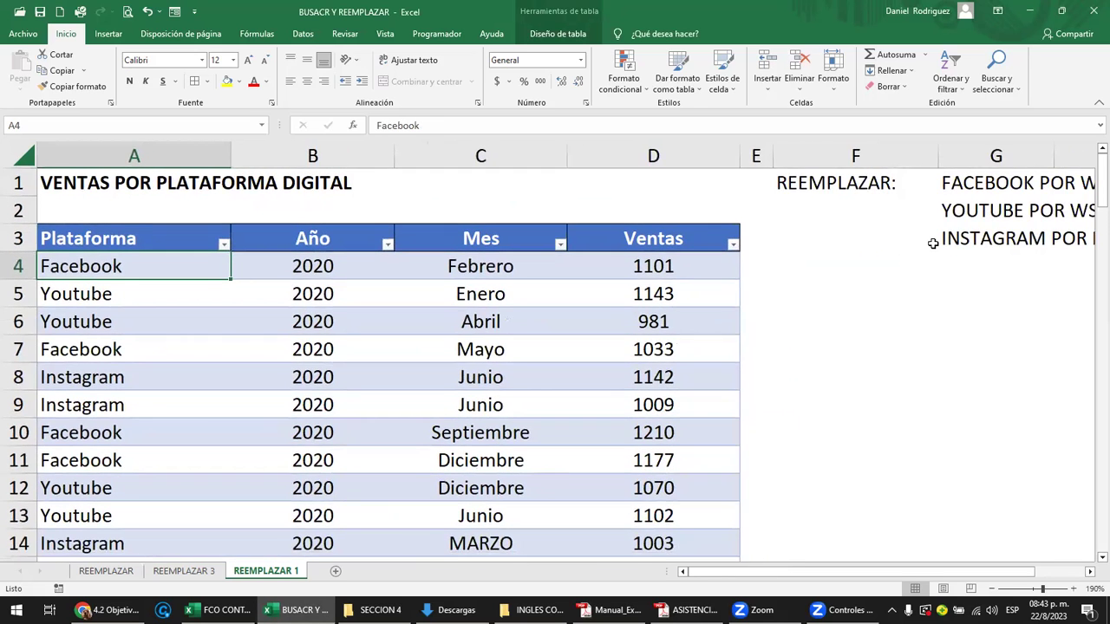
pyautogui.scroll(-1, 933, 244)
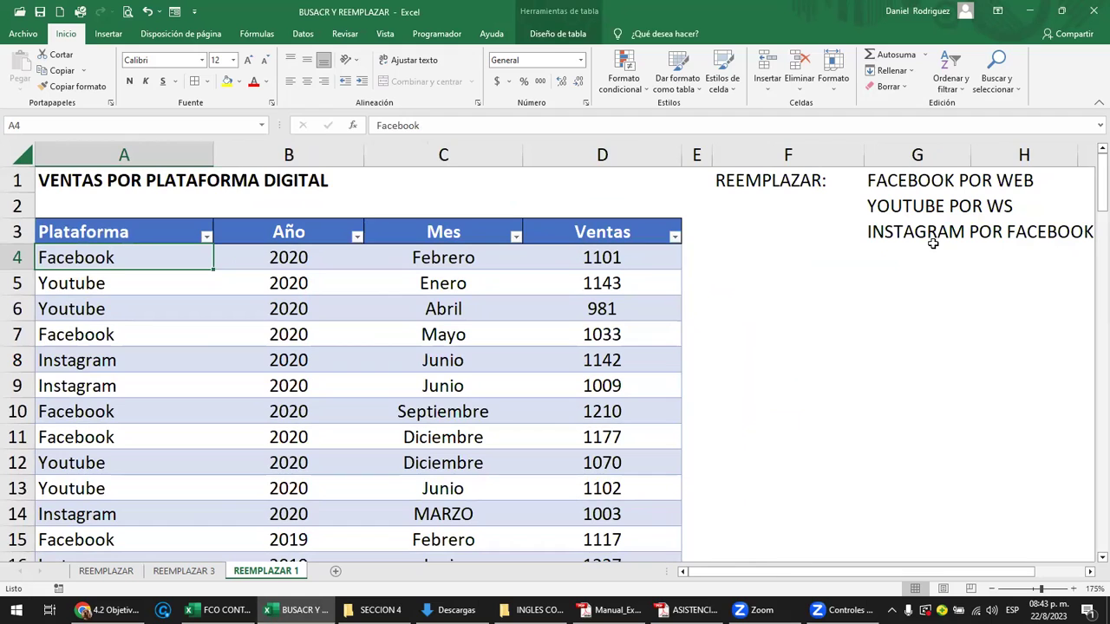
# - Replace FACEBOOK with WEB, first in A4 and A7 individually, then all remaining matches
pyautogui.hotkey('ctrl', 'b')
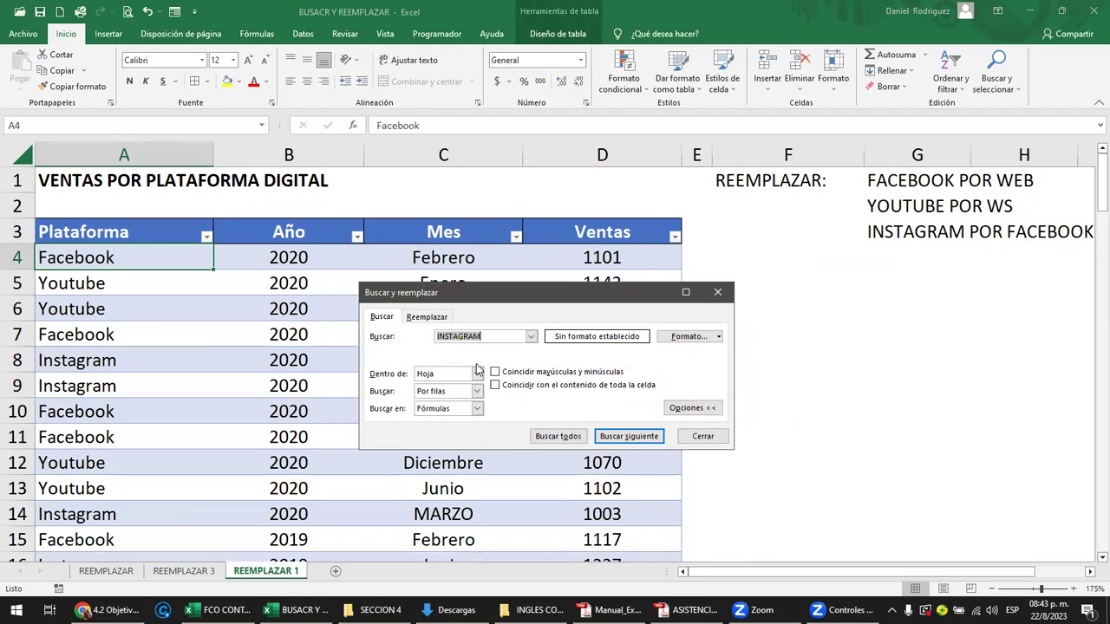
pyautogui.click(431, 317)
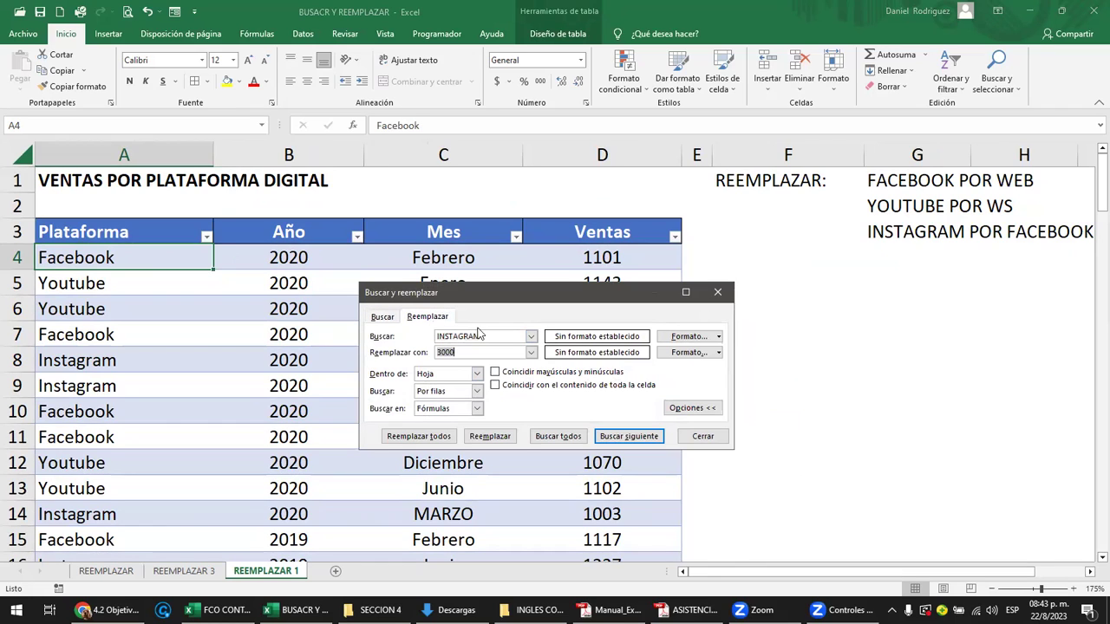
pyautogui.doubleClick(438, 336)
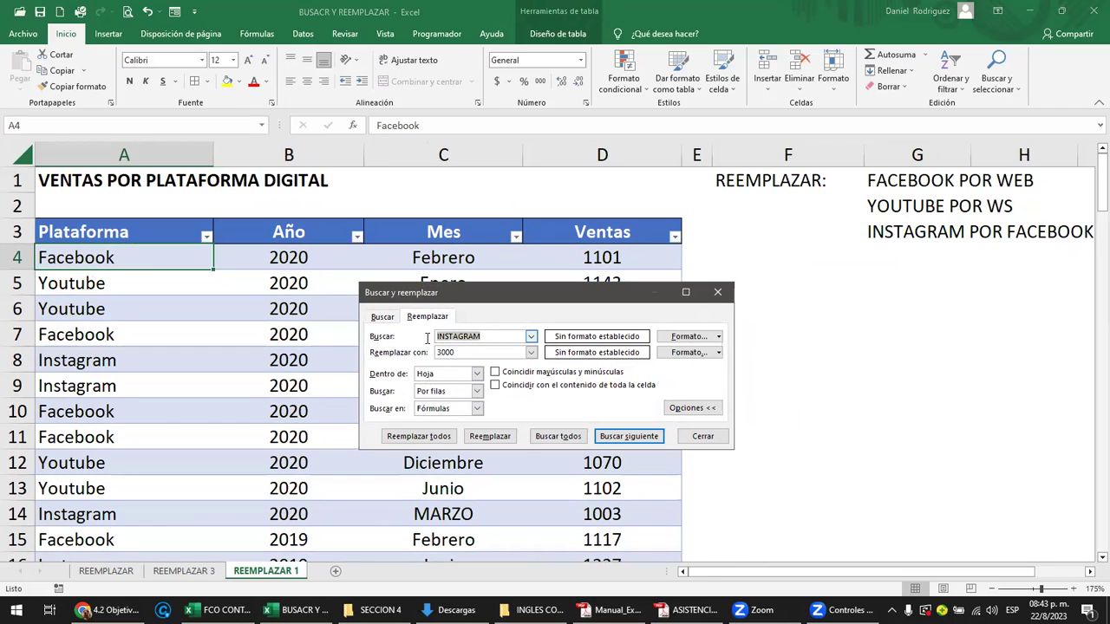
pyautogui.write('FACEBOOK')
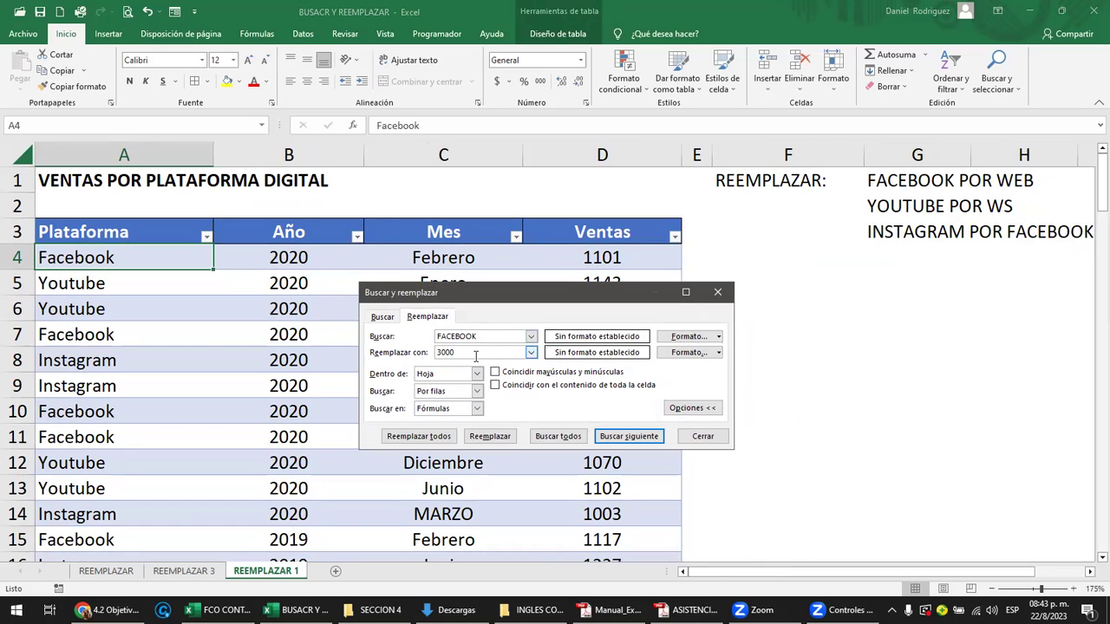
pyautogui.doubleClick(472, 353)
pyautogui.write('W')
pyautogui.click(492, 441)
pyautogui.click(486, 440)
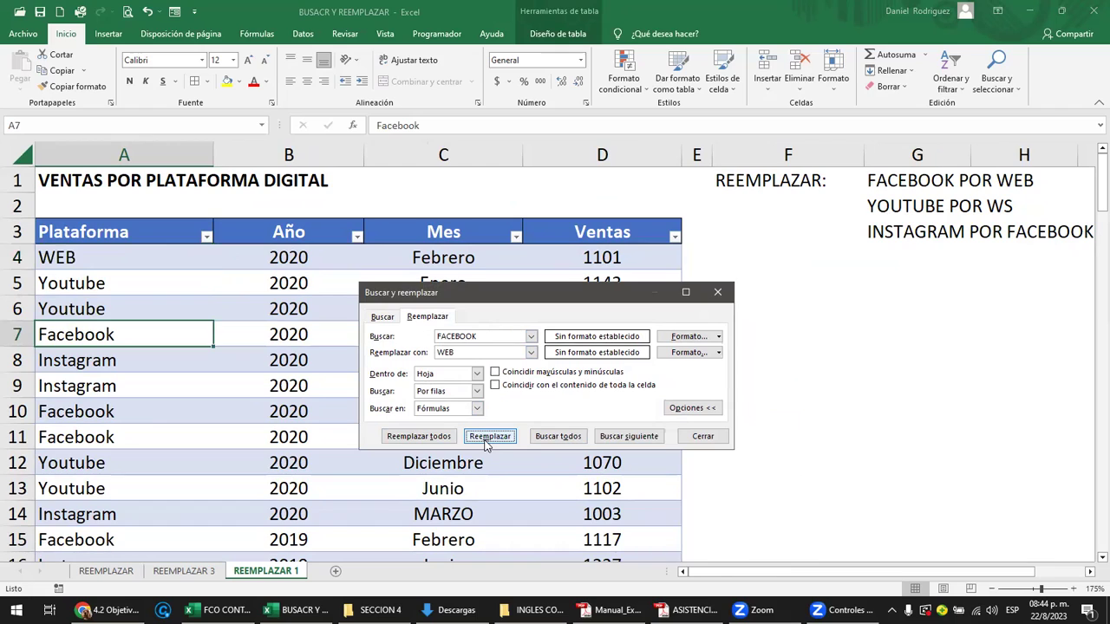
pyautogui.click(486, 440)
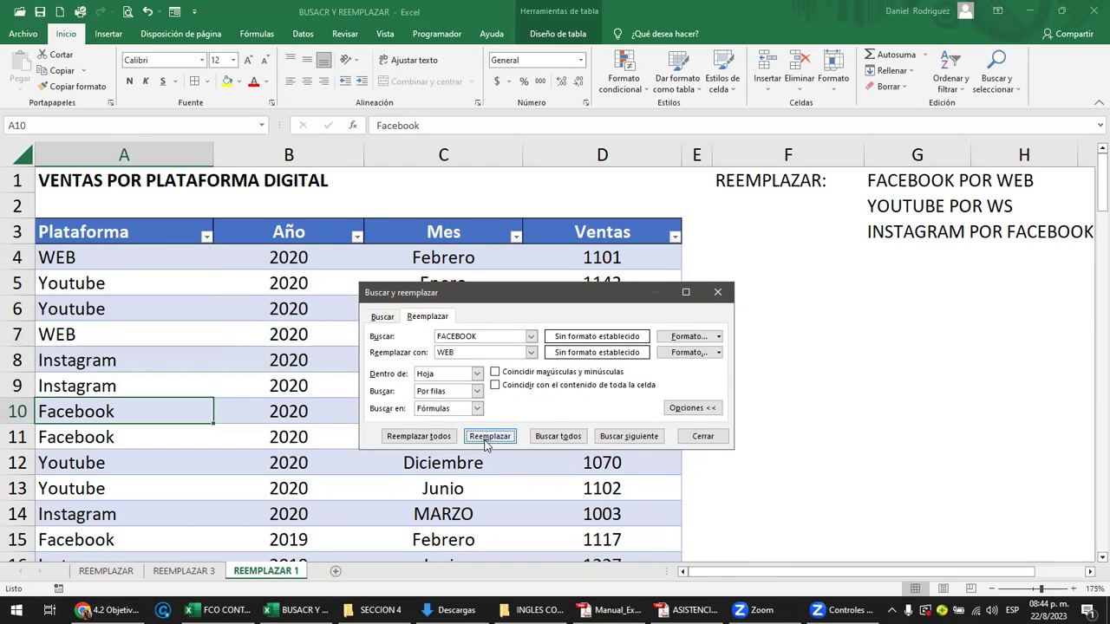
pyautogui.click(430, 437)
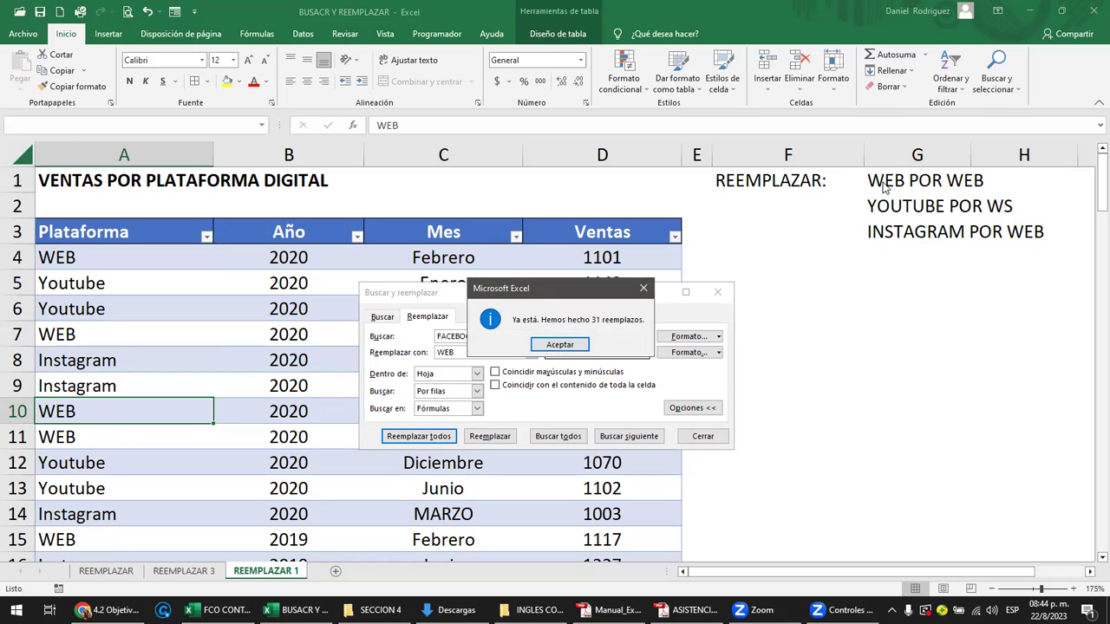
# - Dismiss the 31-replacements message, close the dialog, and correct G1 to read FACEBOOK POR WEB
pyautogui.click(568, 346)
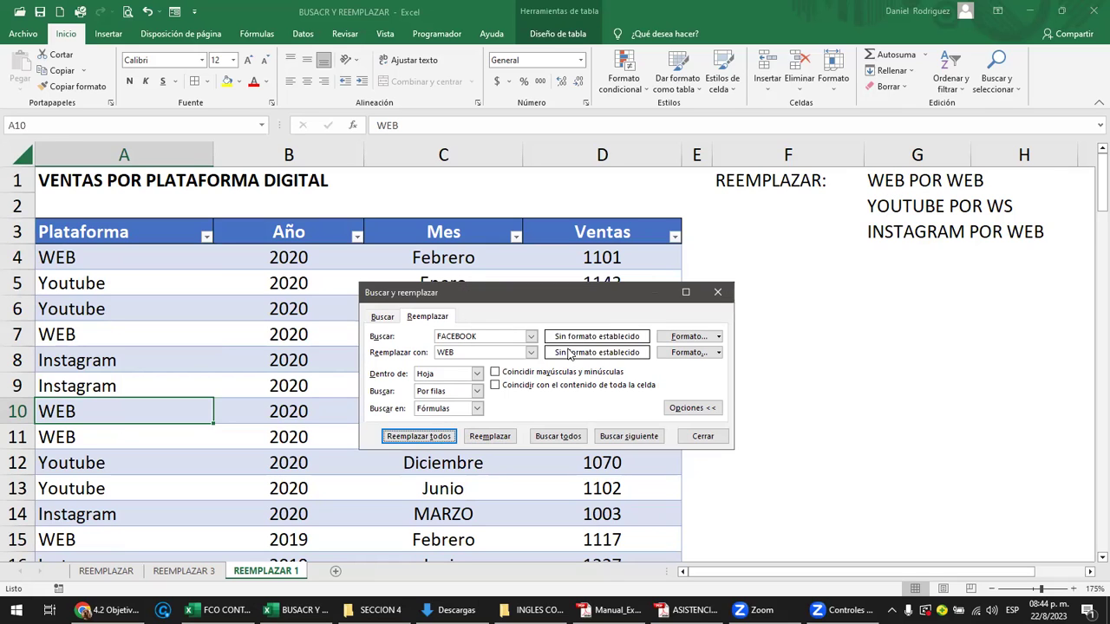
pyautogui.click(703, 436)
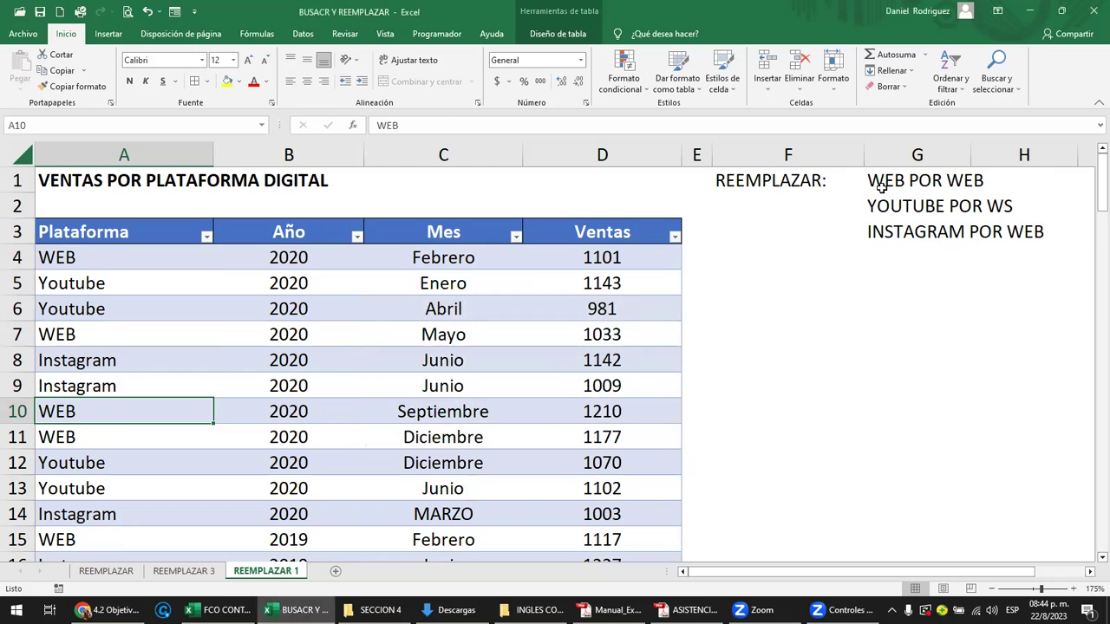
pyautogui.click(881, 187)
pyautogui.press('F2')
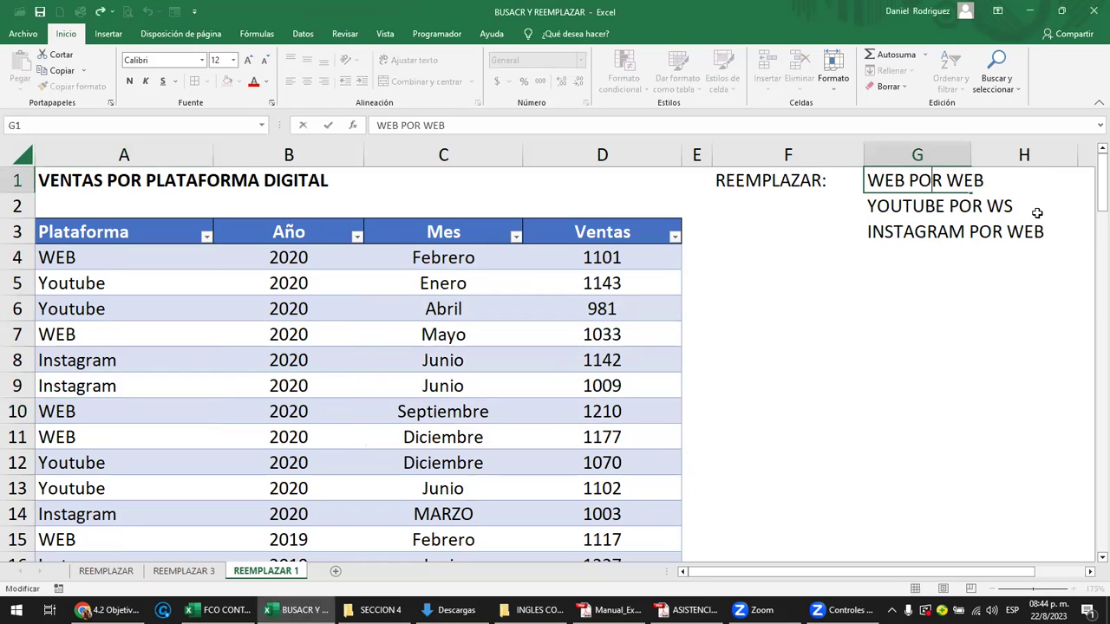
pyautogui.write('FACE')
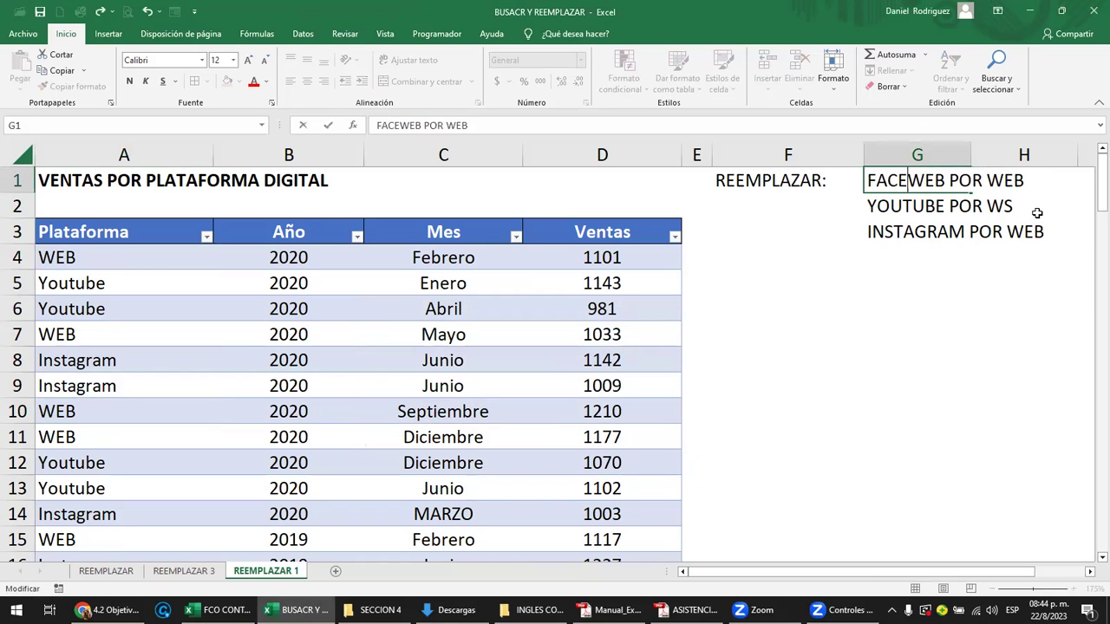
pyautogui.write('BOOK')
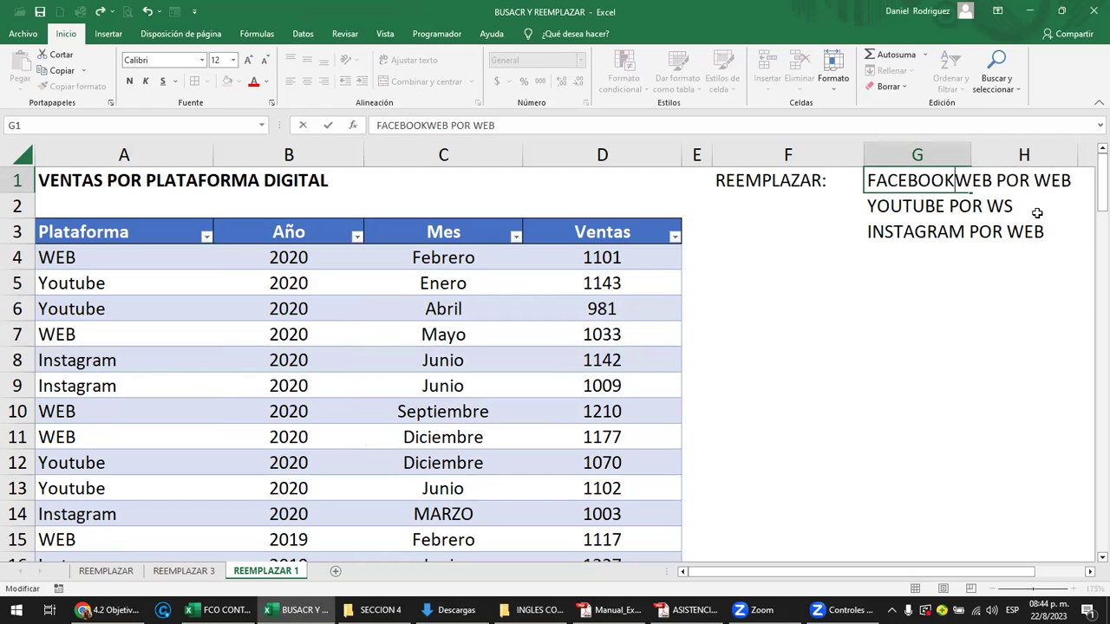
pyautogui.press('Delete')
pyautogui.press('Delete')
pyautogui.press('Delete')
pyautogui.press('Delete')
pyautogui.press('Return')
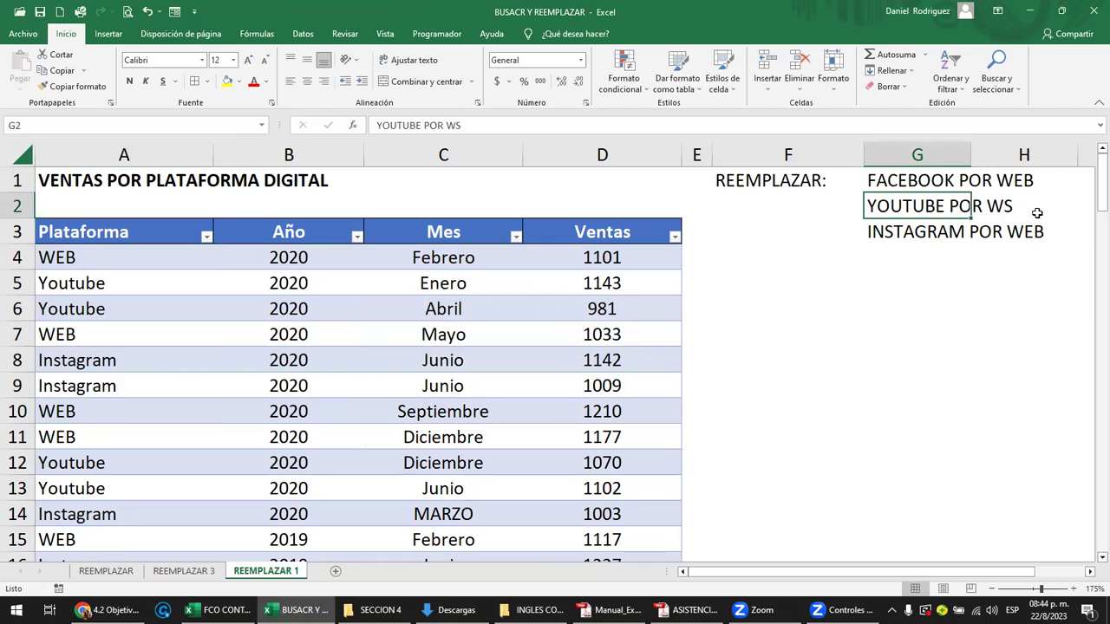
# - Check the Plataforma filter list values and close it without filtering
pyautogui.click(112, 259)
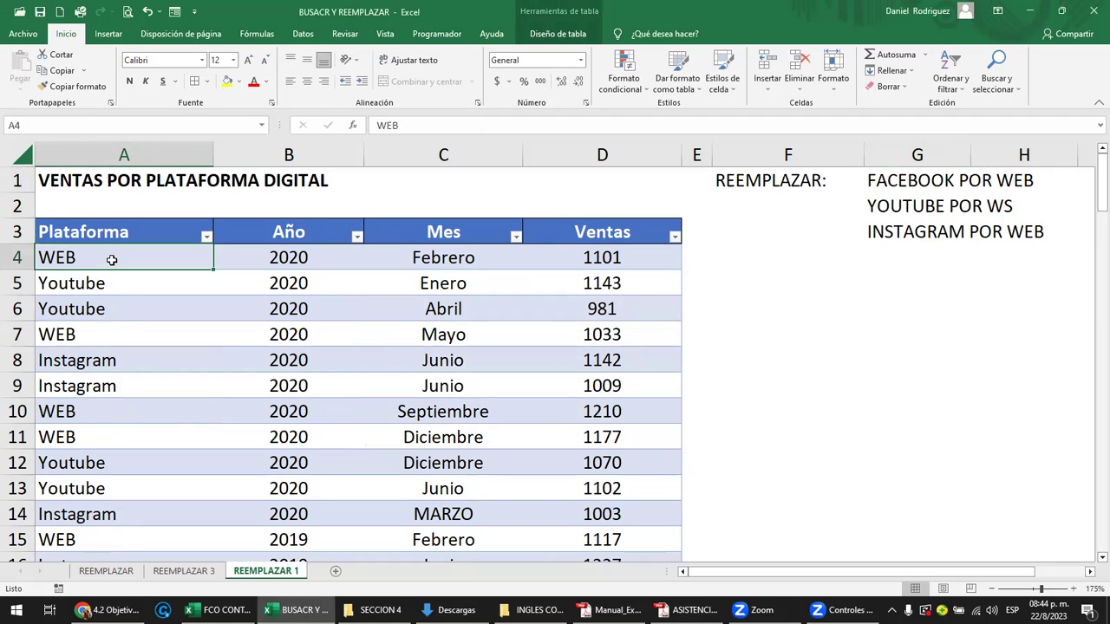
pyautogui.click(205, 237)
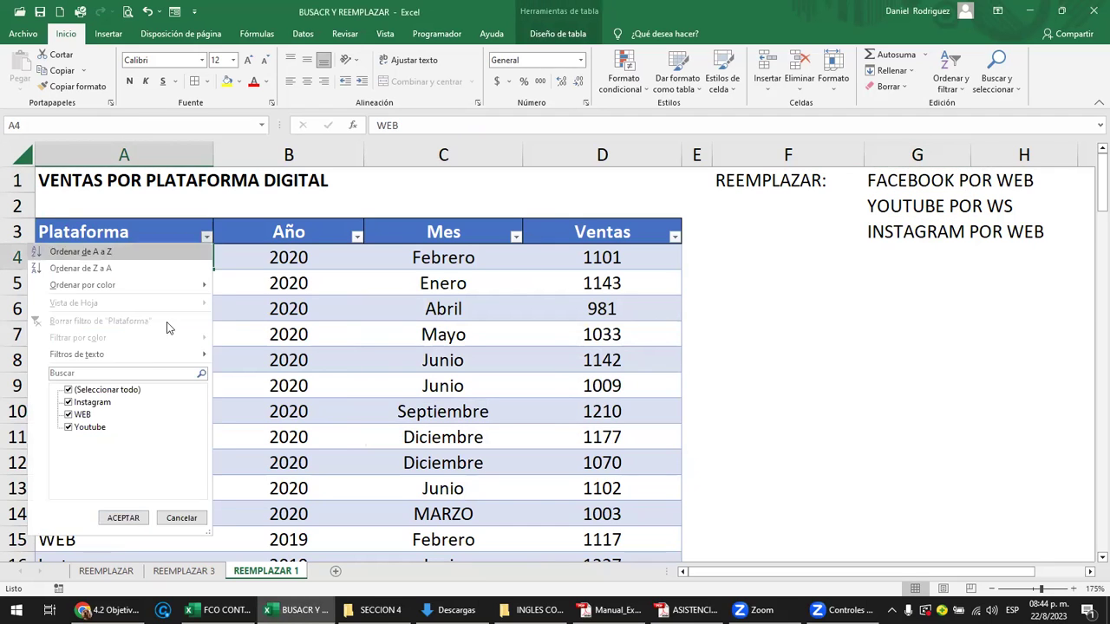
pyautogui.click(101, 390)
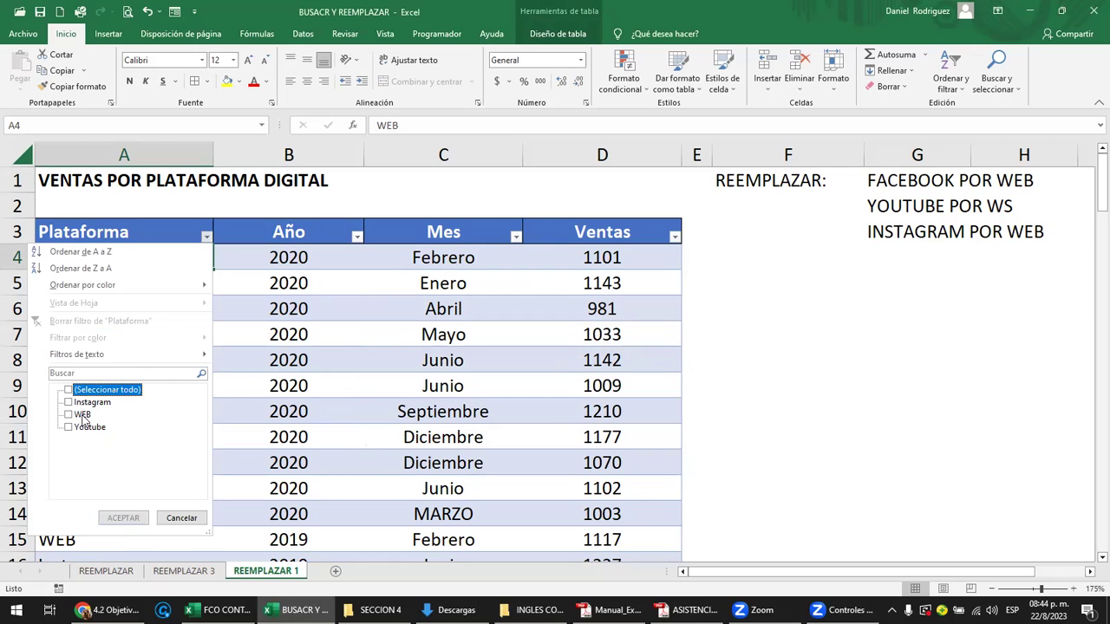
pyautogui.click(188, 521)
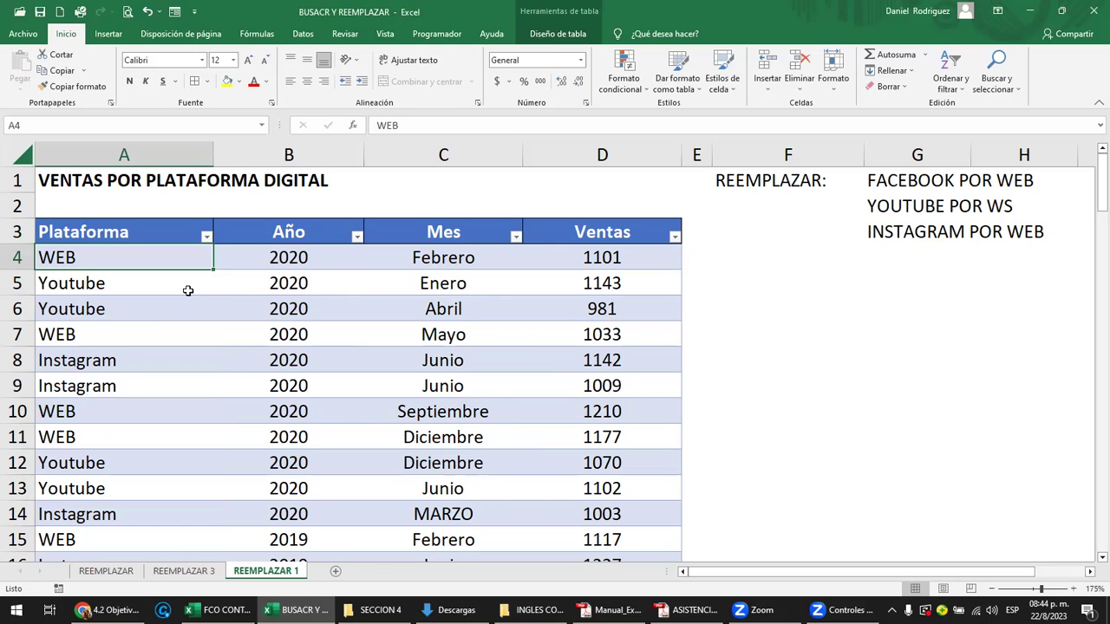
# - Replace all YOUTUBE entries with WS (35 replacements) and close the dialog
pyautogui.hotkey('ctrl', 'b')
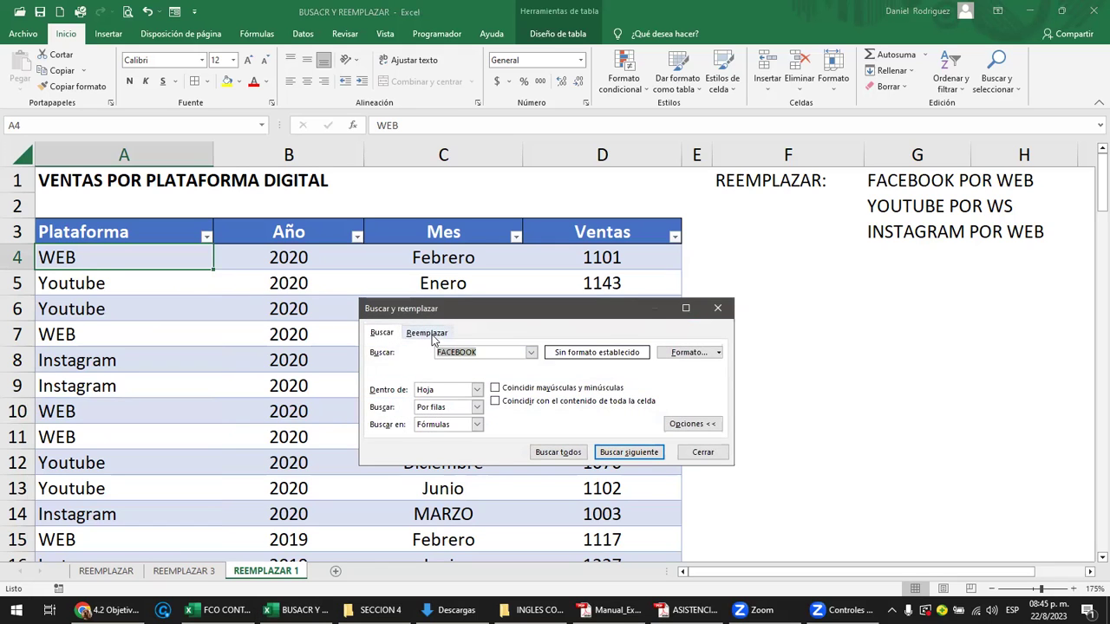
pyautogui.click(428, 335)
pyautogui.doubleClick(487, 354)
pyautogui.write('YOUTUBE')
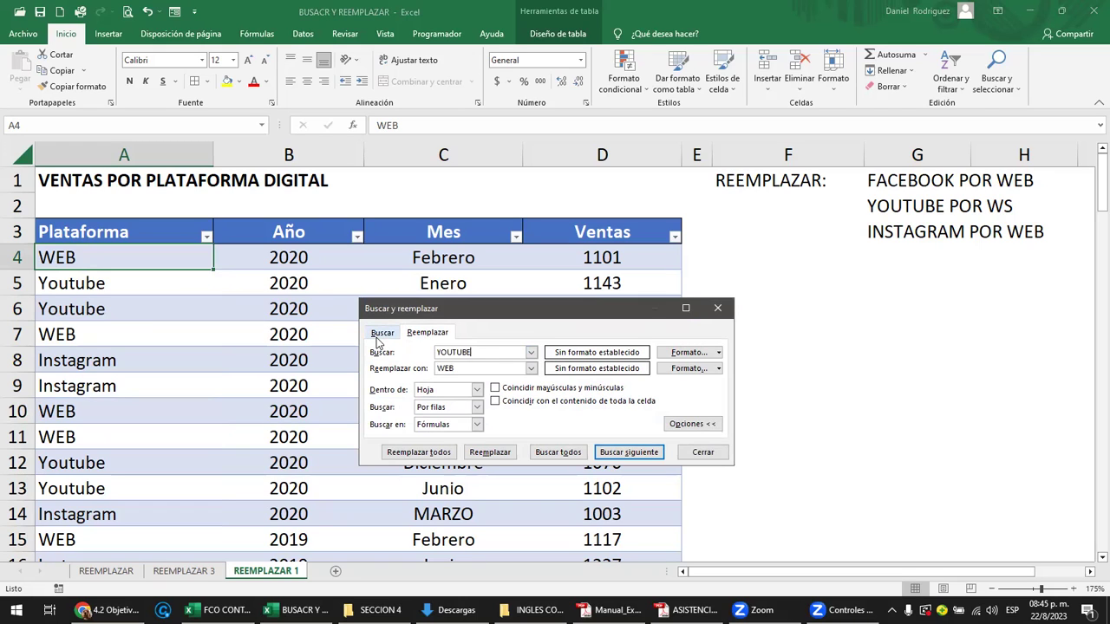
pyautogui.press('Tab')
pyautogui.write('W')
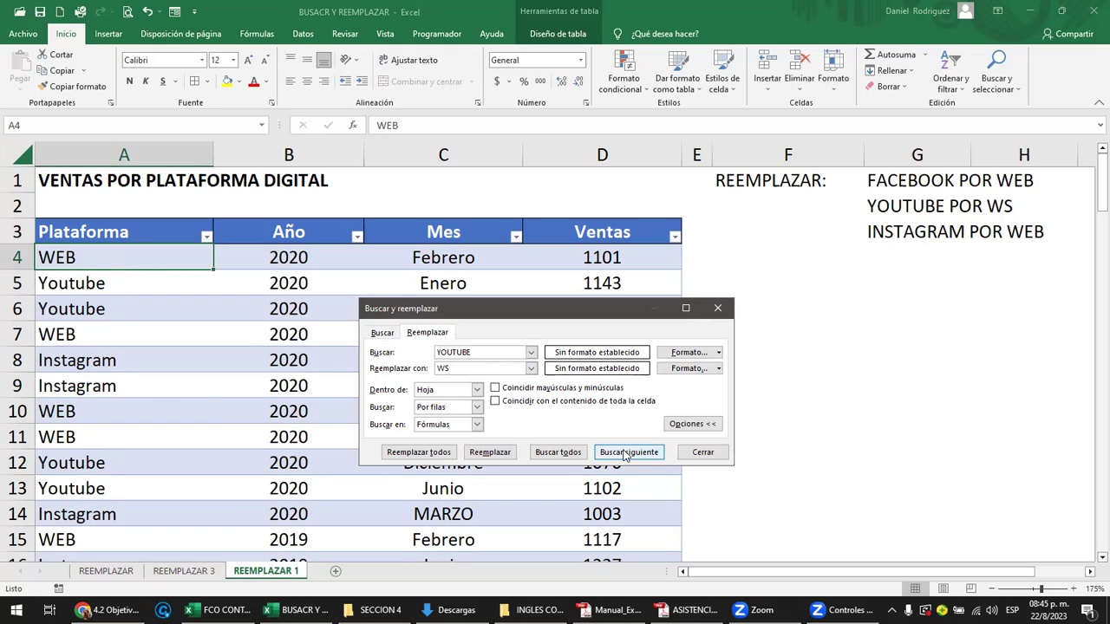
pyautogui.click(419, 452)
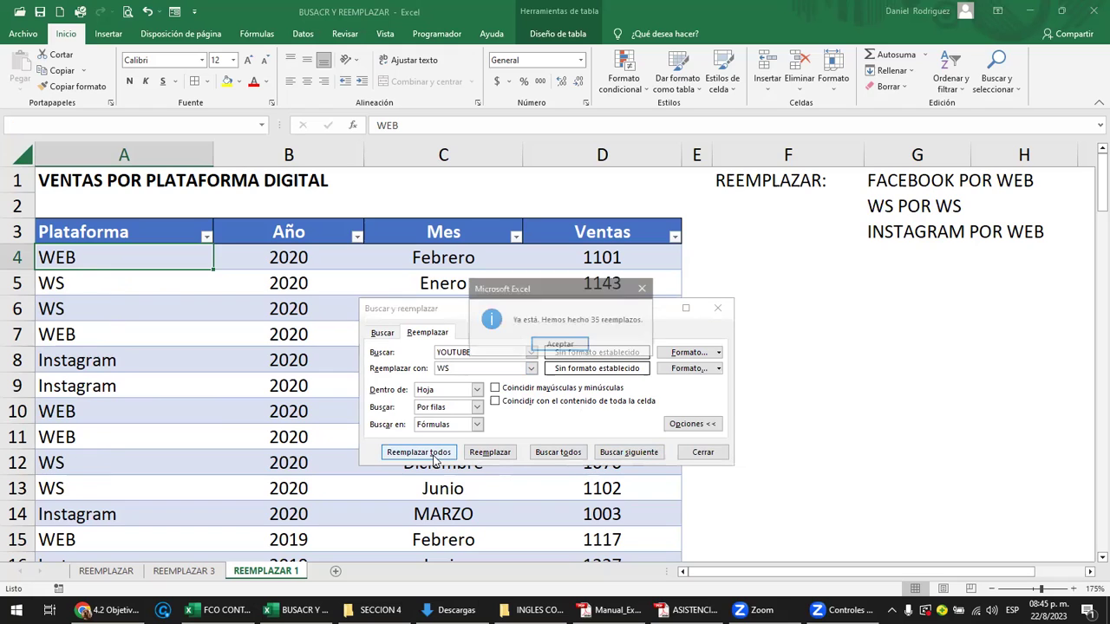
pyautogui.click(568, 347)
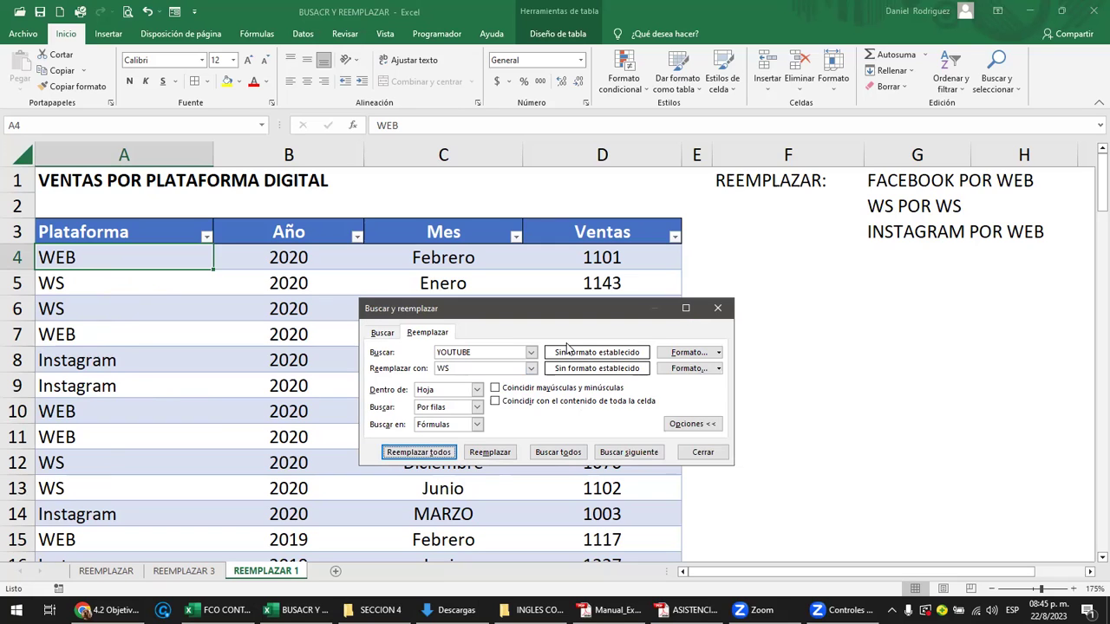
pyautogui.click(702, 453)
# - Correct the G2 note to read YOUTUBE POR WS
pyautogui.doubleClick(875, 209)
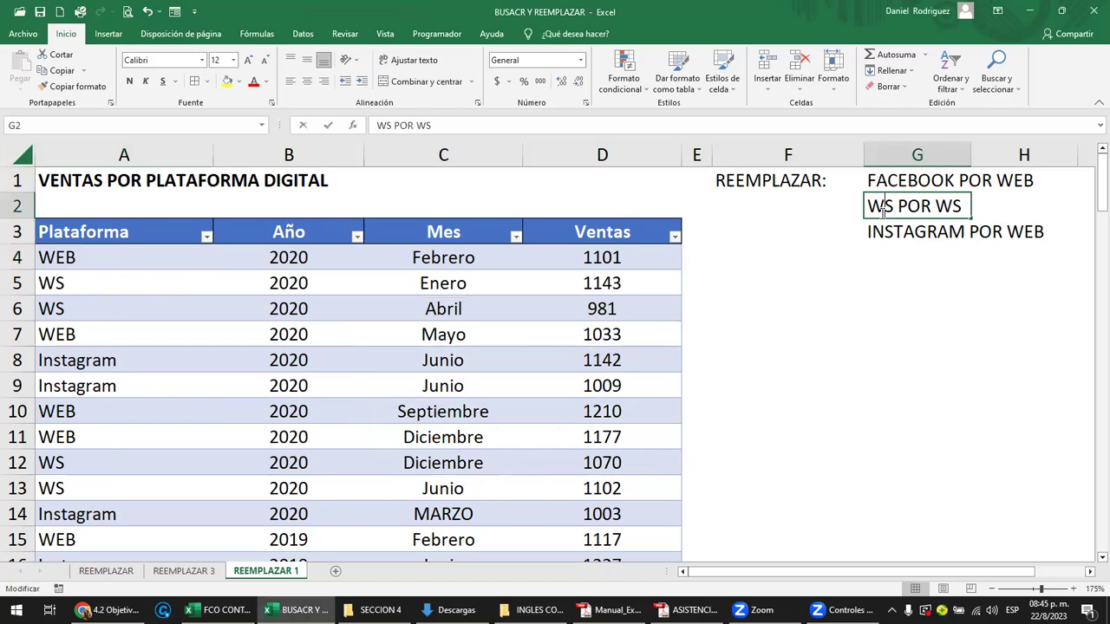
pyautogui.write('YOUTUBE')
pyautogui.press('Delete')
pyautogui.press('Delete')
pyautogui.press('Delete')
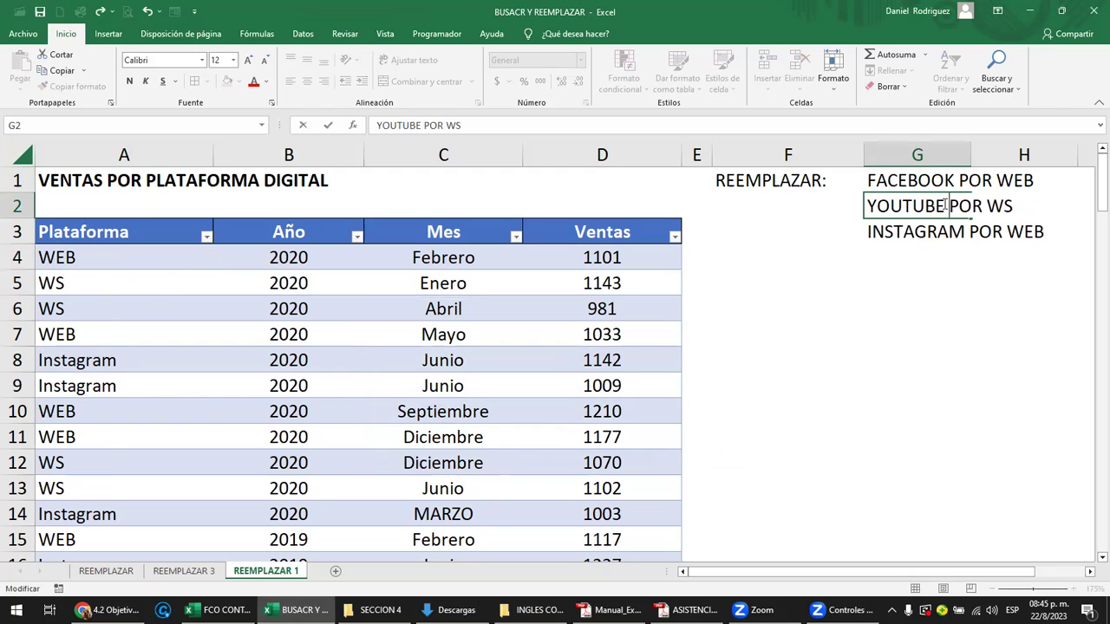
pyautogui.press('Return')
# - Copy the INSTAGRAM POR WEB note in G3 into the Clipboard pane
pyautogui.hotkey('ctrl', 'c')
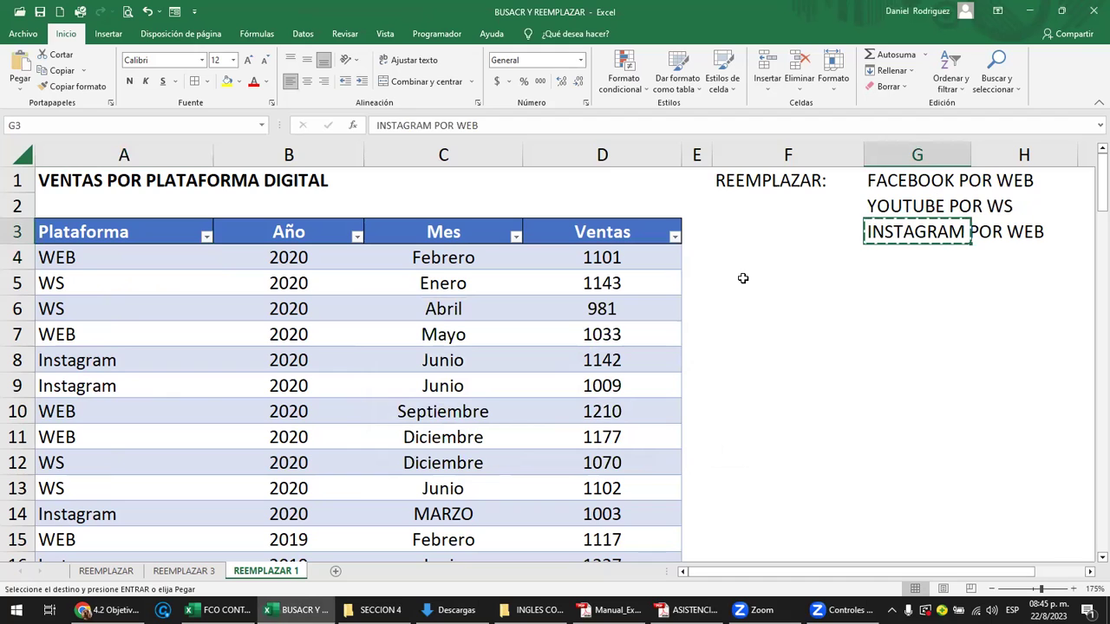
pyautogui.click(743, 278)
pyautogui.press('Escape')
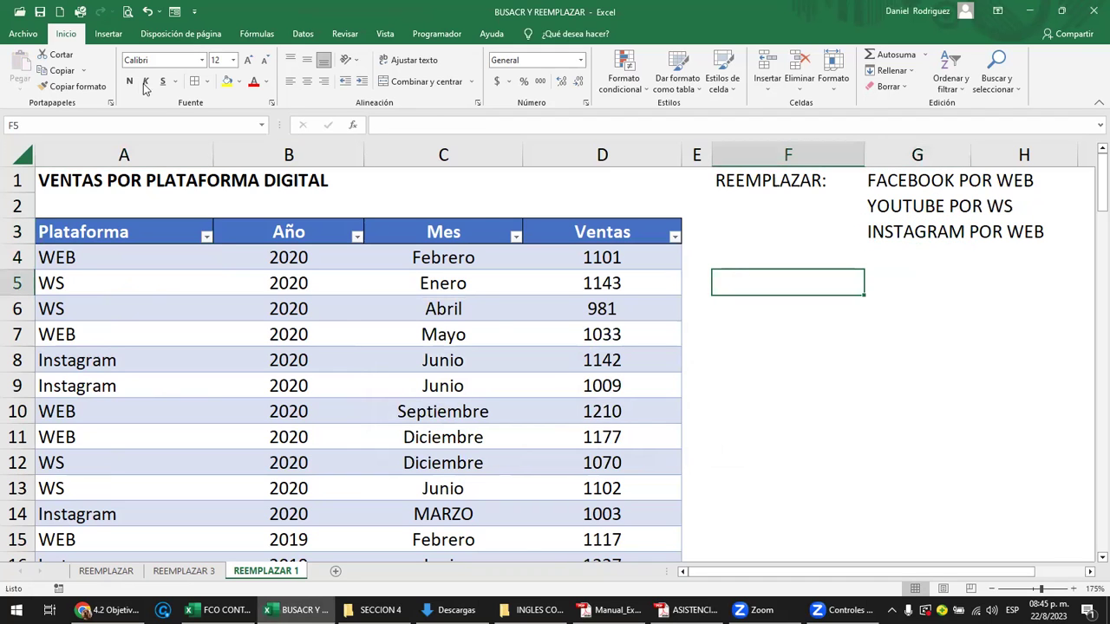
pyautogui.click(110, 103)
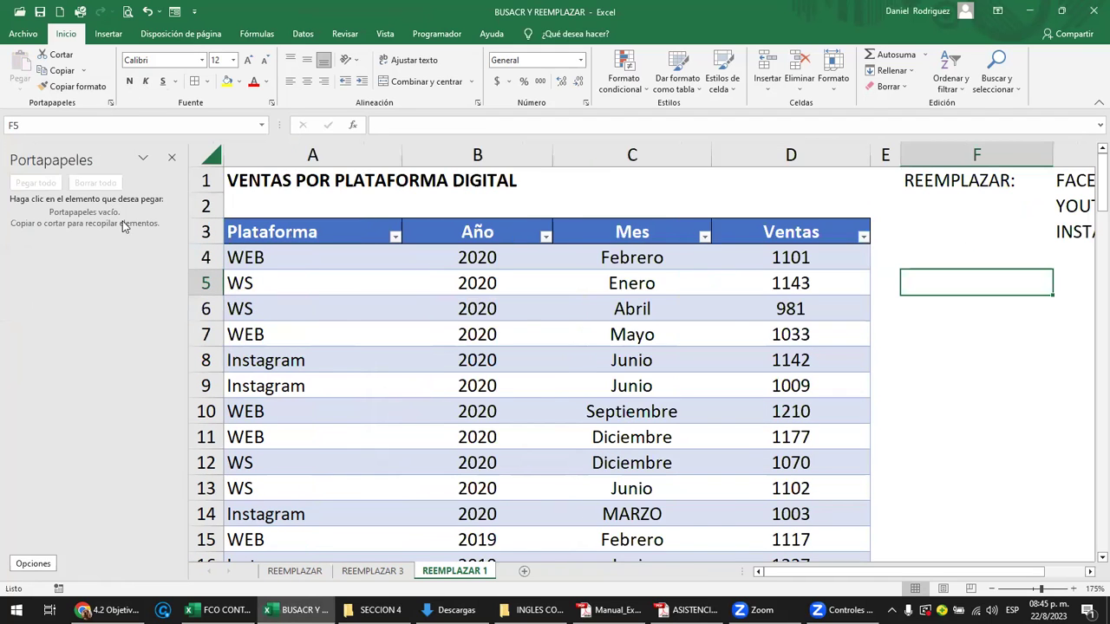
pyautogui.click(1074, 230)
pyautogui.hotkey('ctrl', 'c')
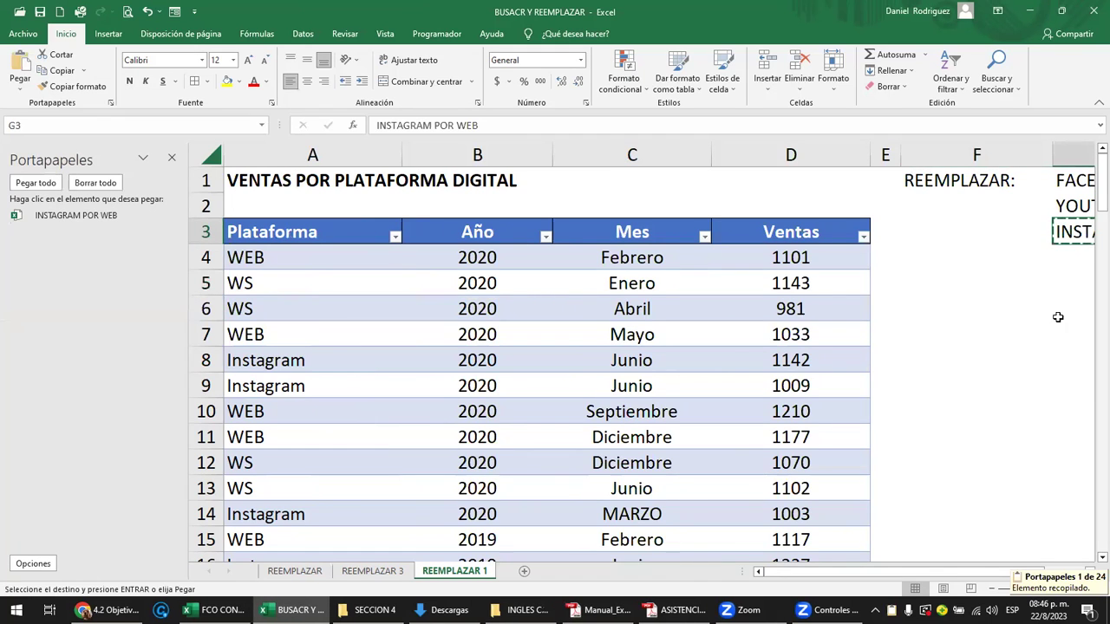
pyautogui.click(1026, 312)
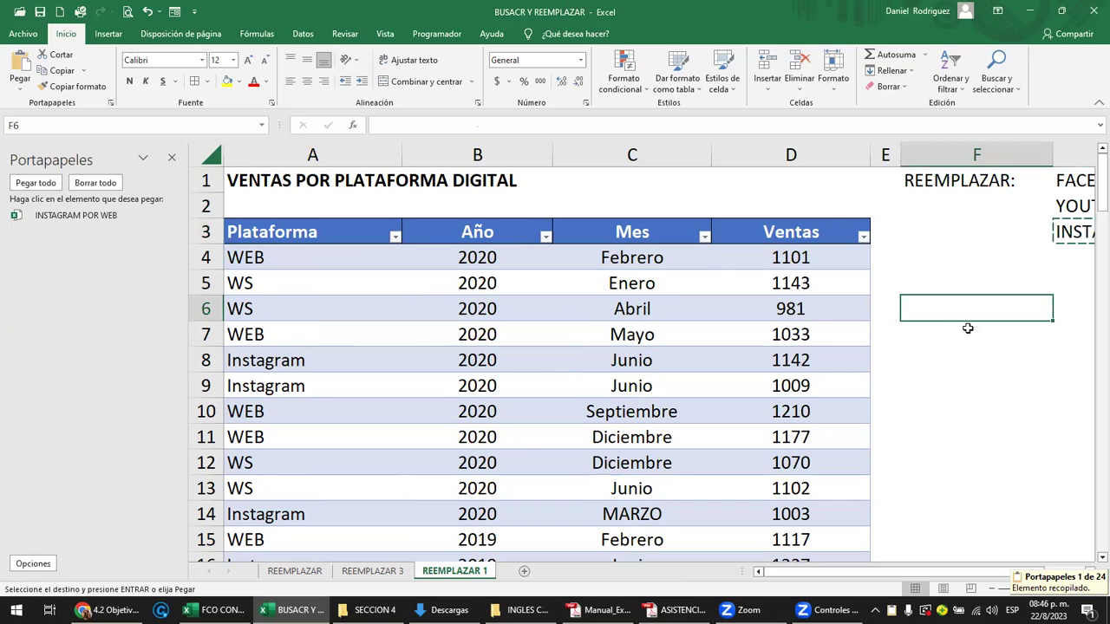
pyautogui.press('Escape')
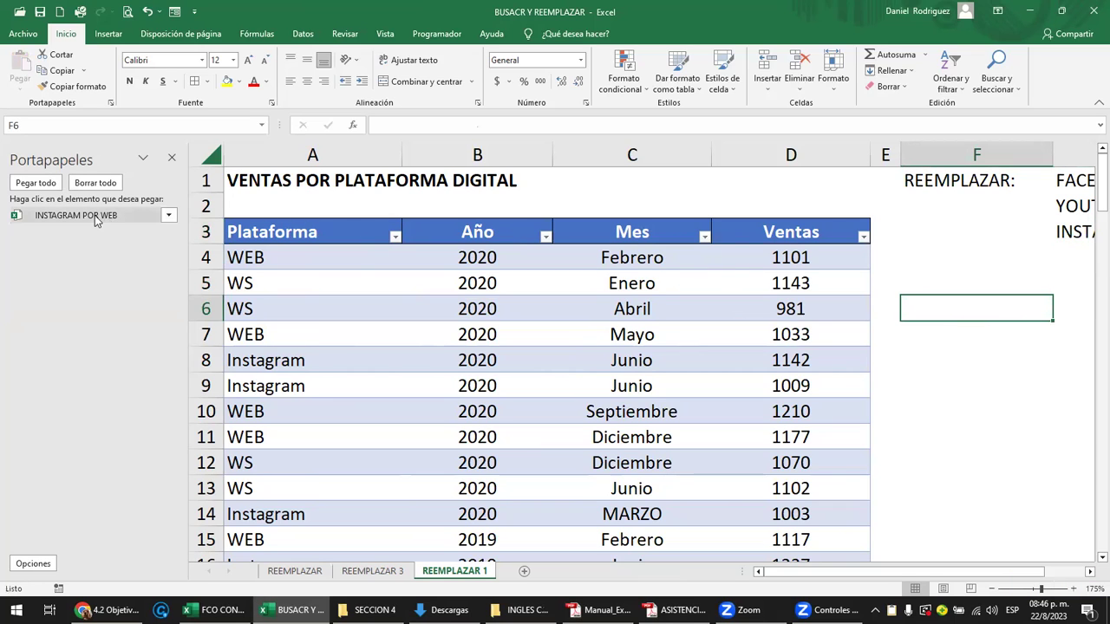
# - Test-paste all clipboard items into F6, delete the paste, and close the Clipboard pane
pyautogui.click(39, 185)
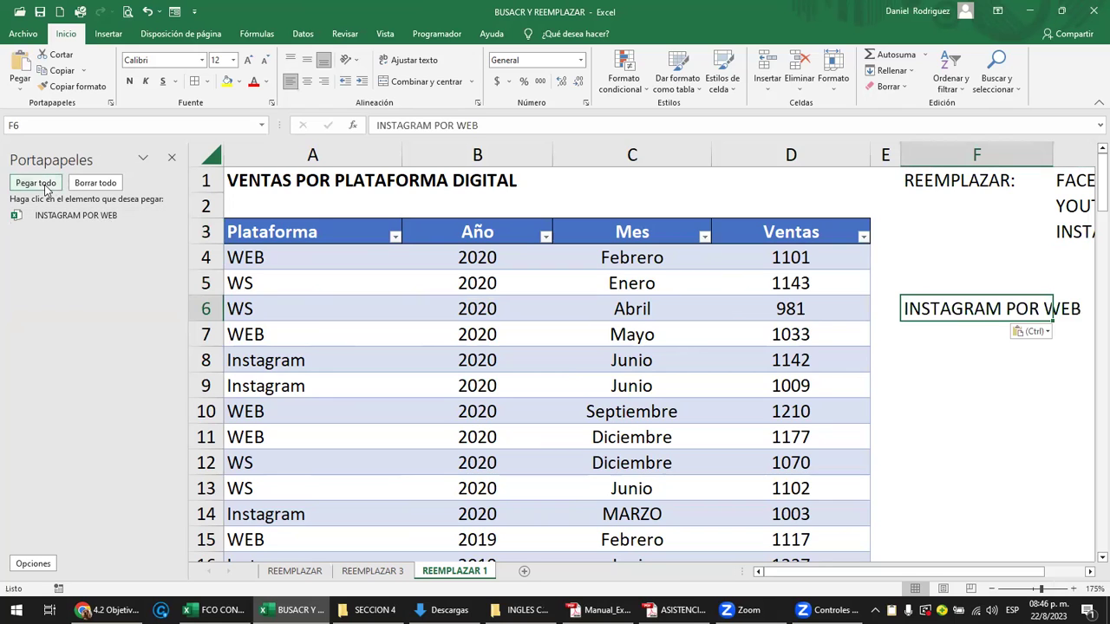
pyautogui.click(936, 350)
pyautogui.click(957, 299)
pyautogui.press('Delete')
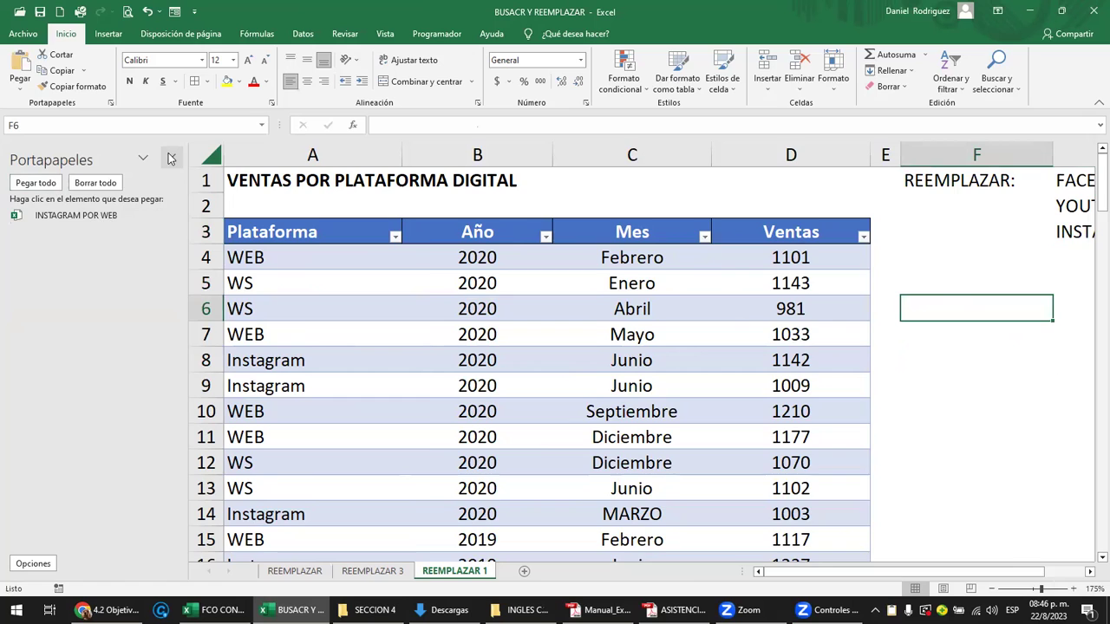
pyautogui.click(171, 157)
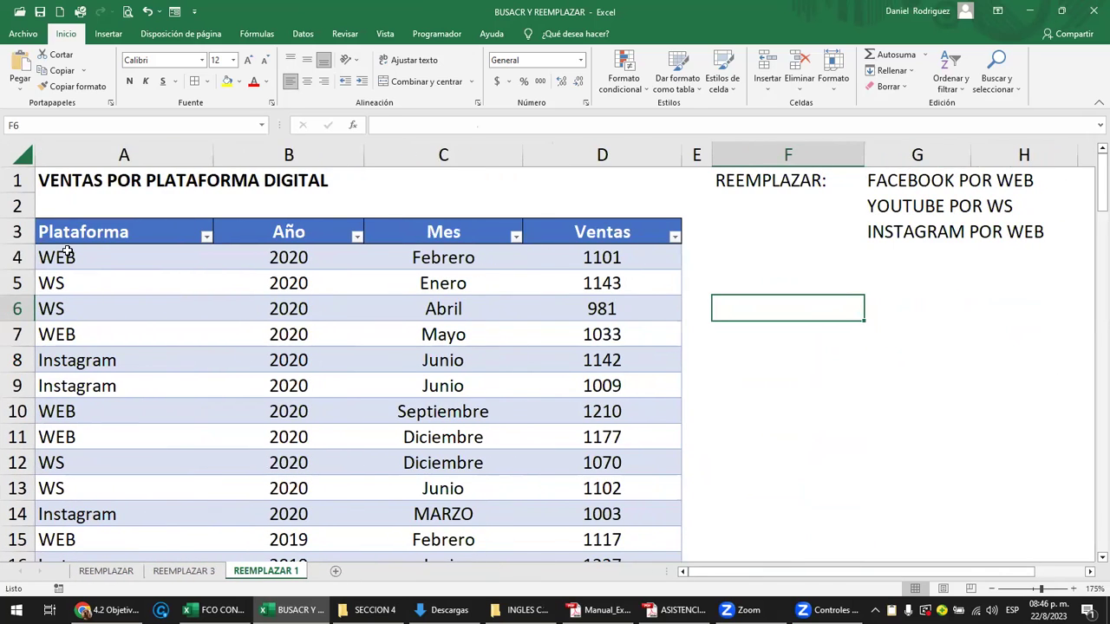
# - Replace every INSTAGRAM with XX across the sheet (35 replacements) and close the dialog
pyautogui.click(66, 250)
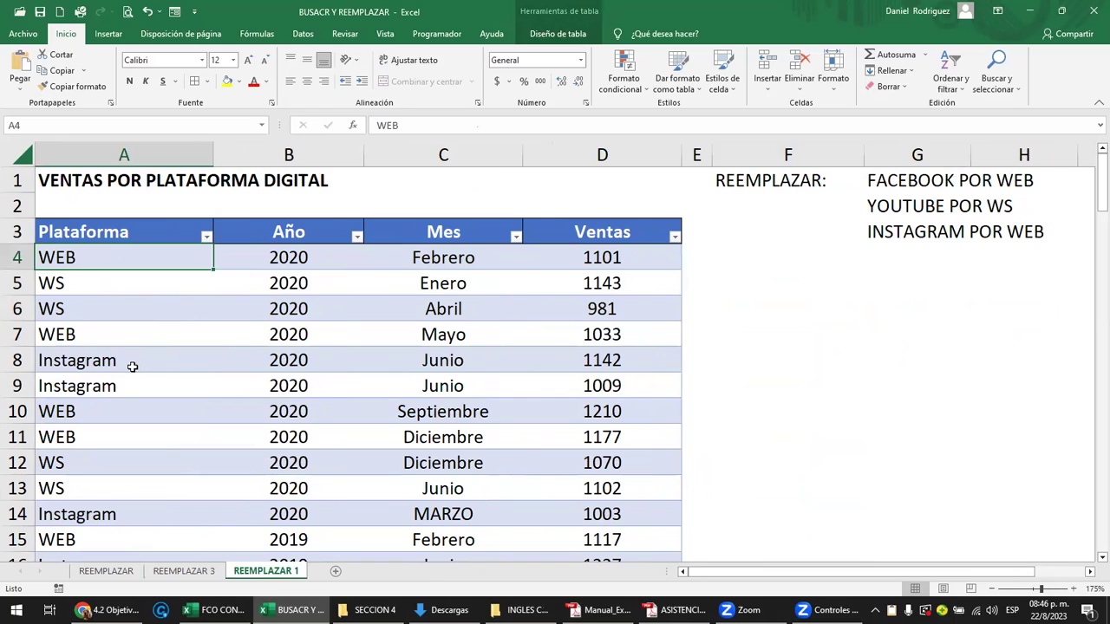
pyautogui.hotkey('ctrl', 'b')
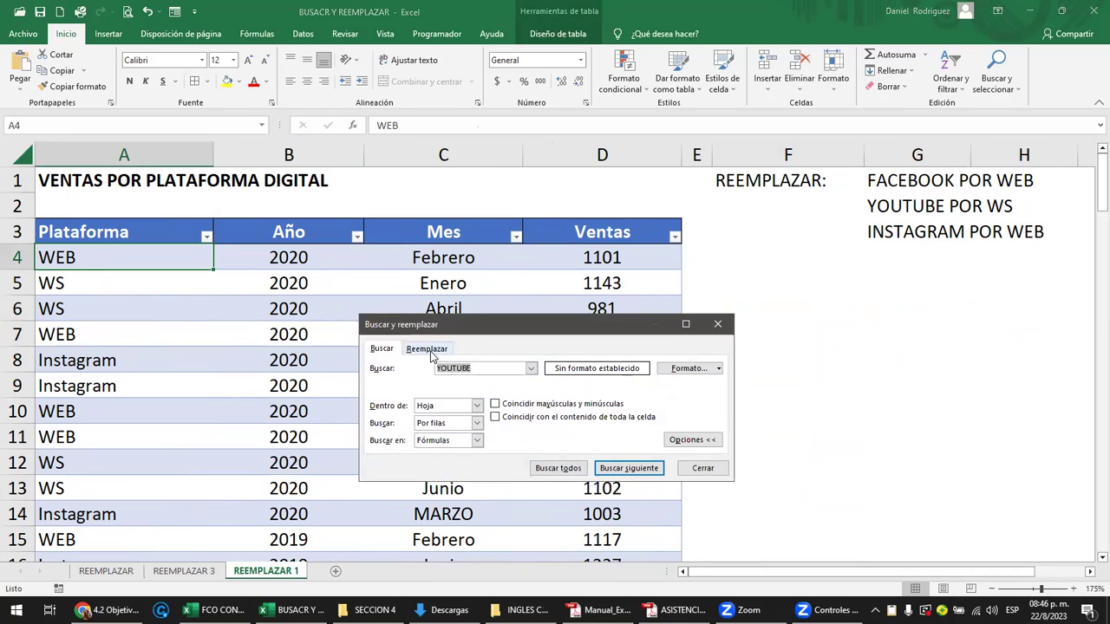
pyautogui.click(430, 351)
pyautogui.doubleClick(476, 368)
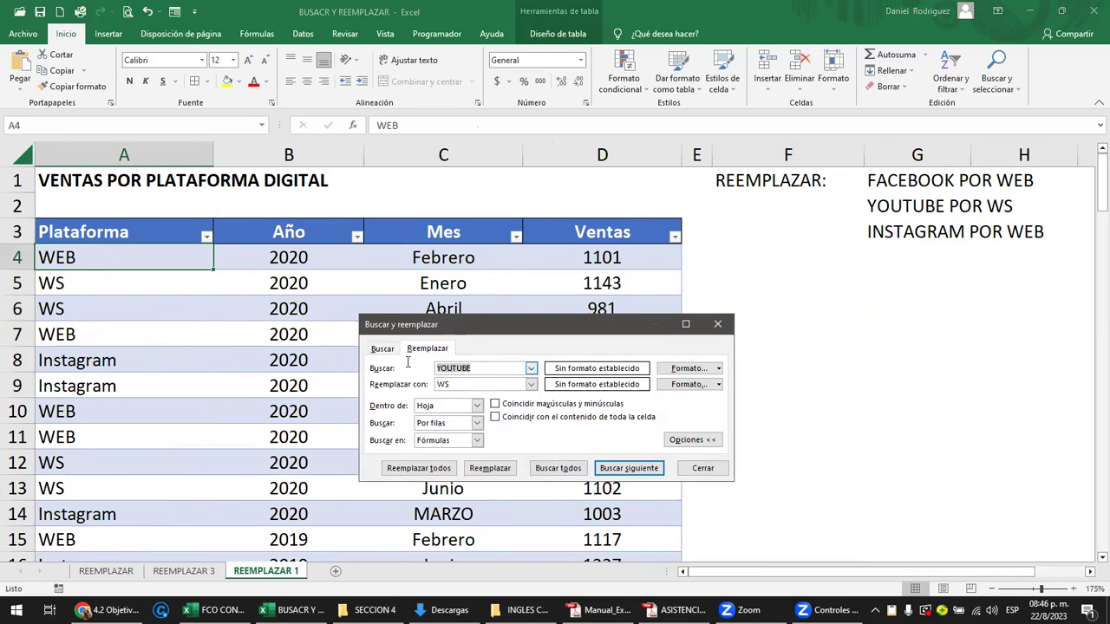
pyautogui.write('INSTAGRAM')
pyautogui.press('Tab')
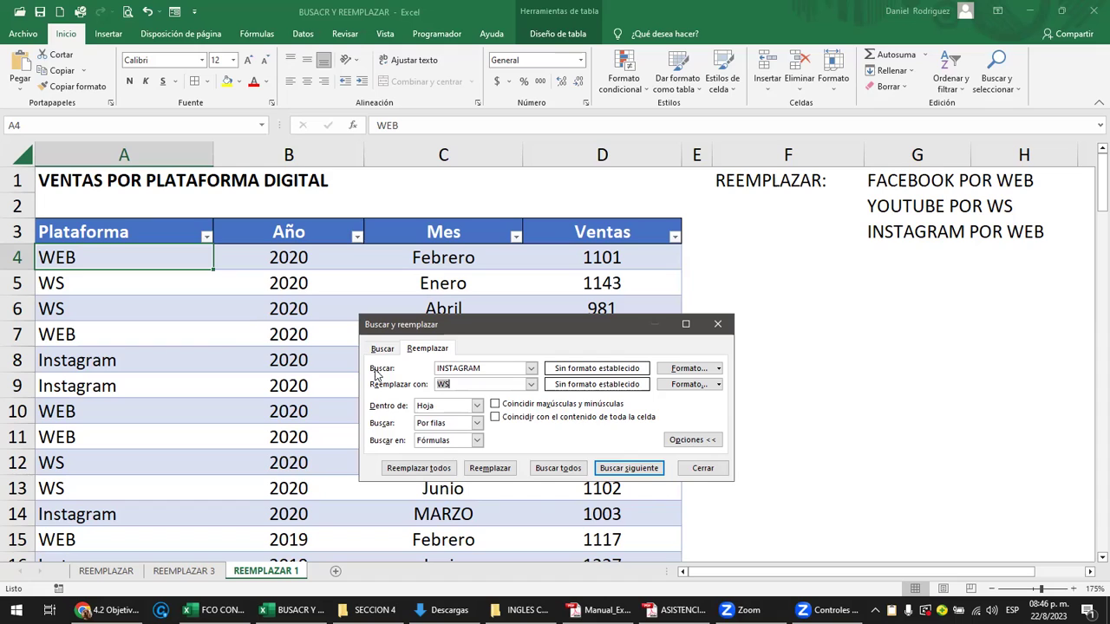
pyautogui.write('XX')
pyautogui.press('Return')
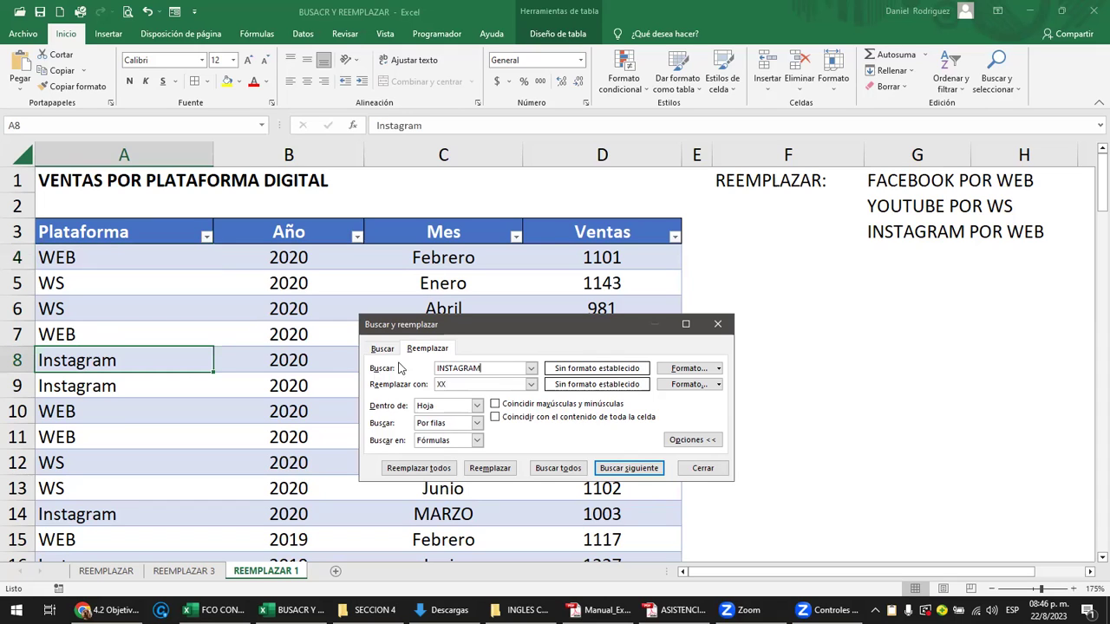
pyautogui.click(425, 474)
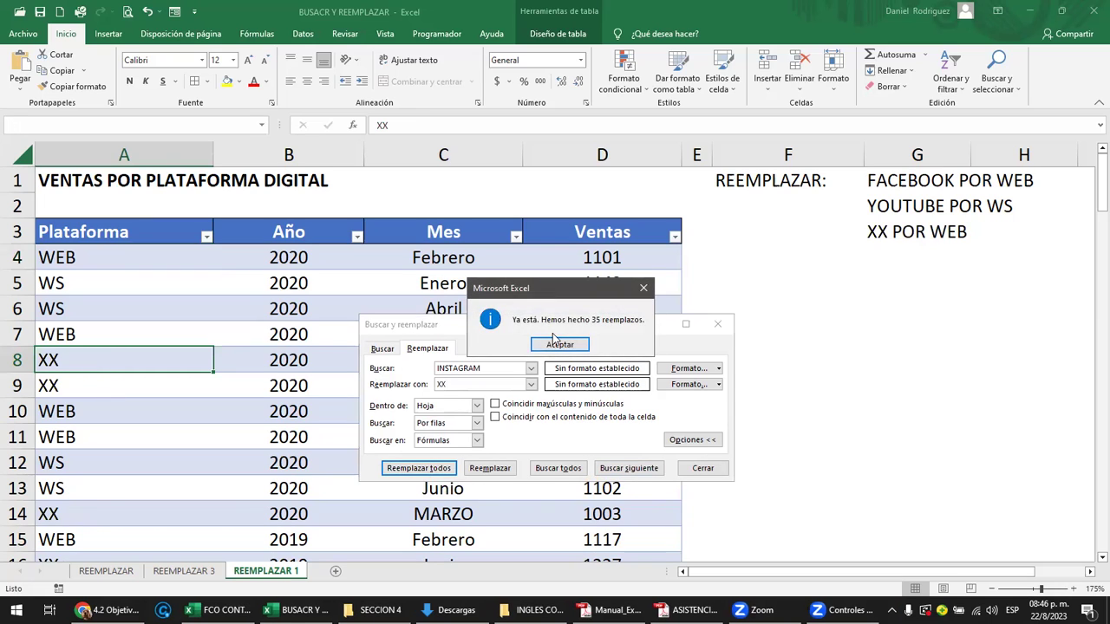
pyautogui.click(559, 344)
pyautogui.click(702, 468)
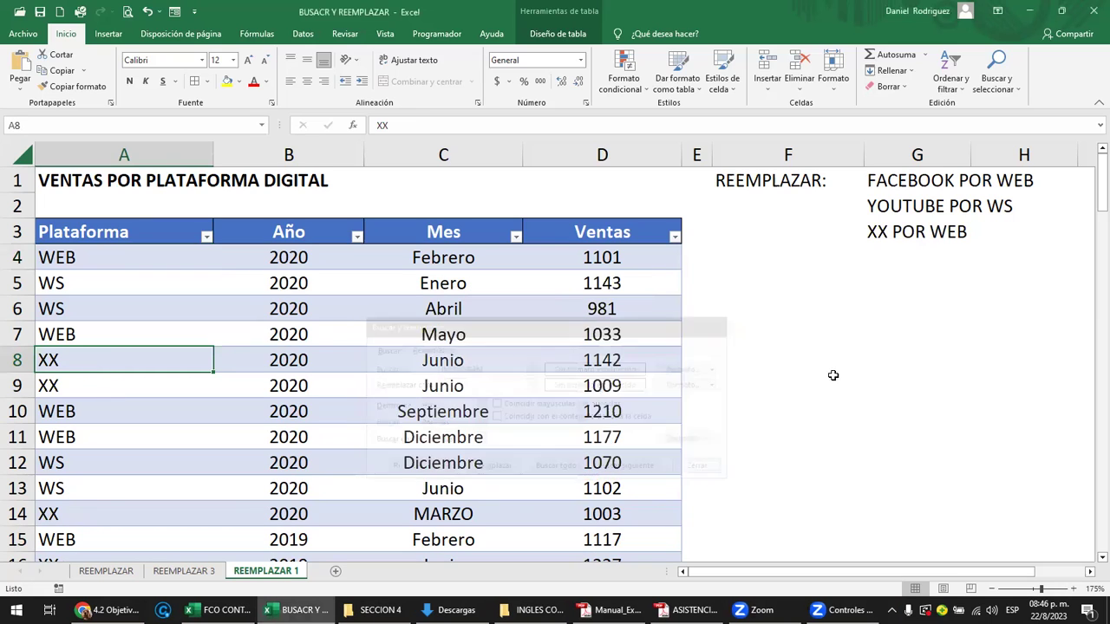
# - Paste the saved INSTAGRAM POR WEB note back into G3 from the Clipboard pane
pyautogui.click(878, 231)
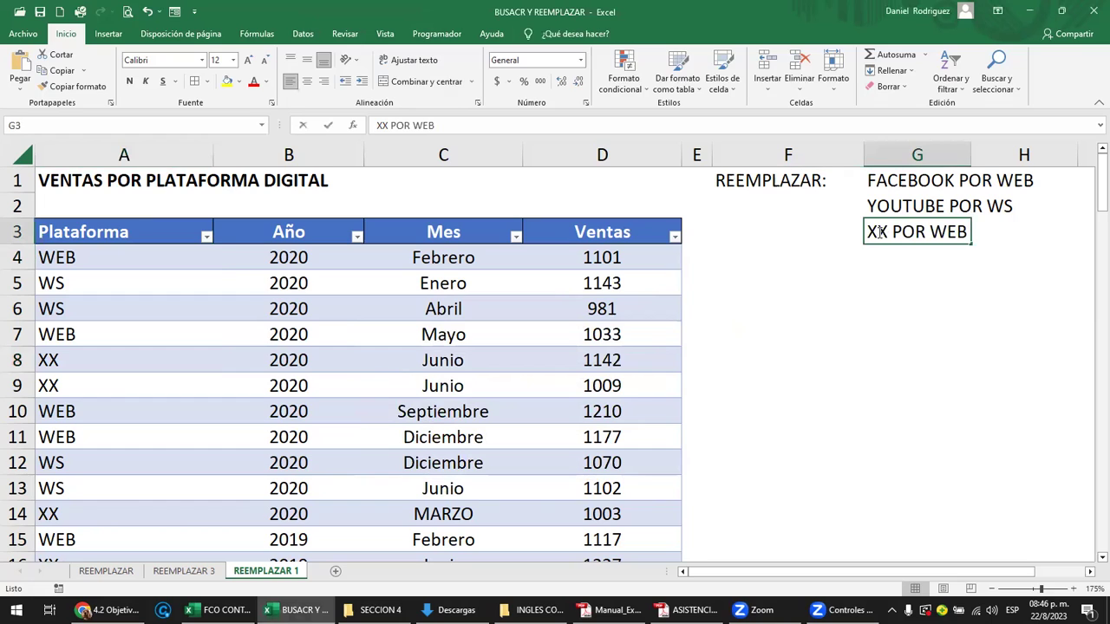
pyautogui.click(878, 283)
pyautogui.click(876, 234)
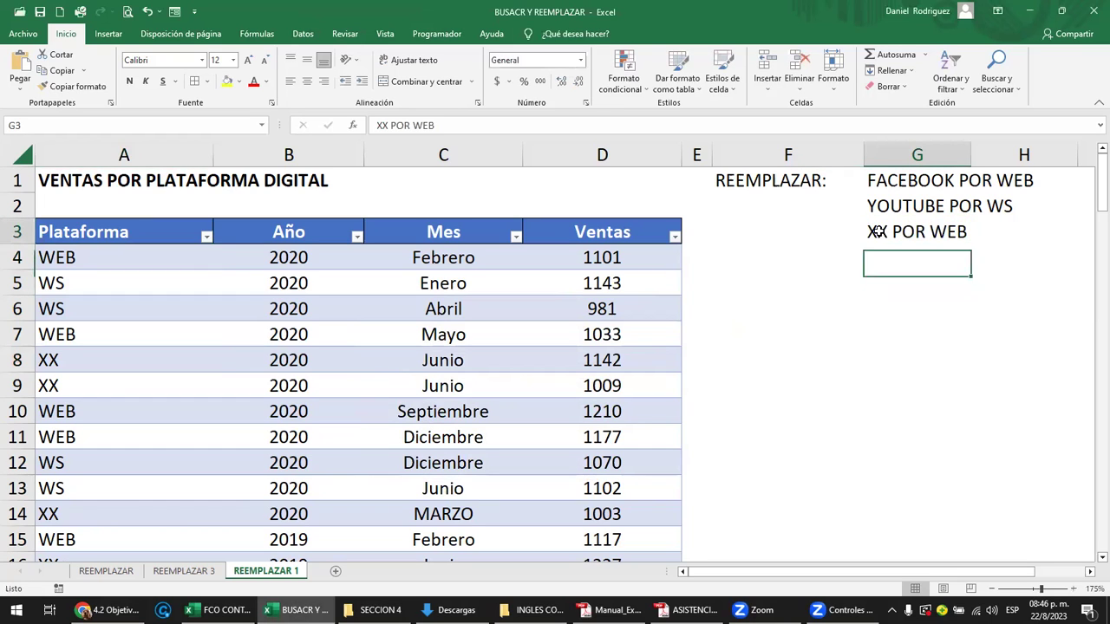
pyautogui.click(30, 81)
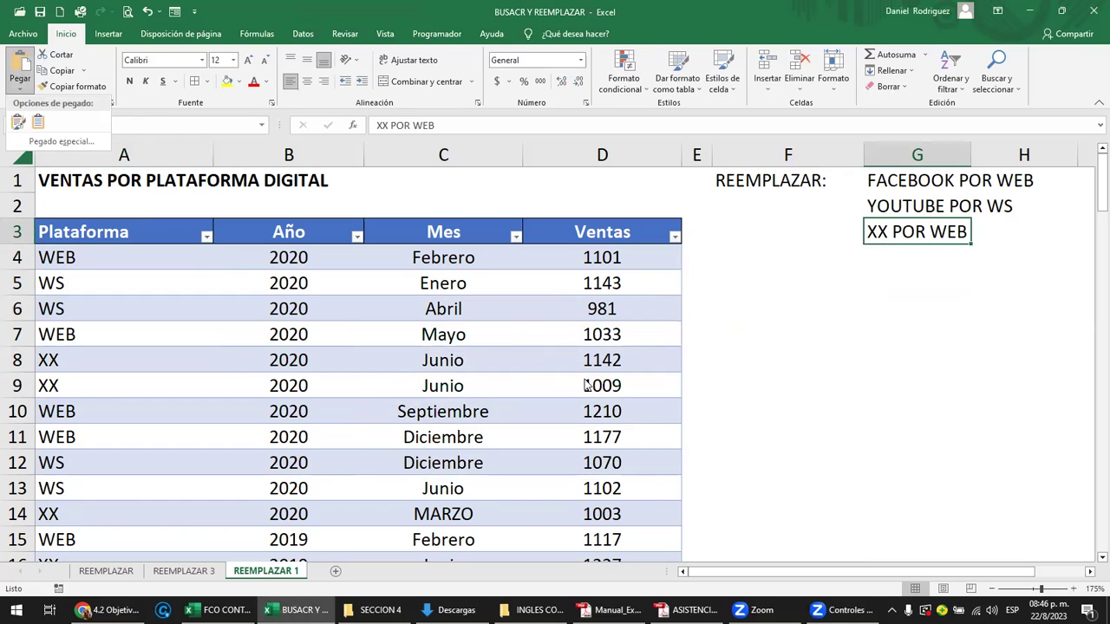
pyautogui.click(458, 353)
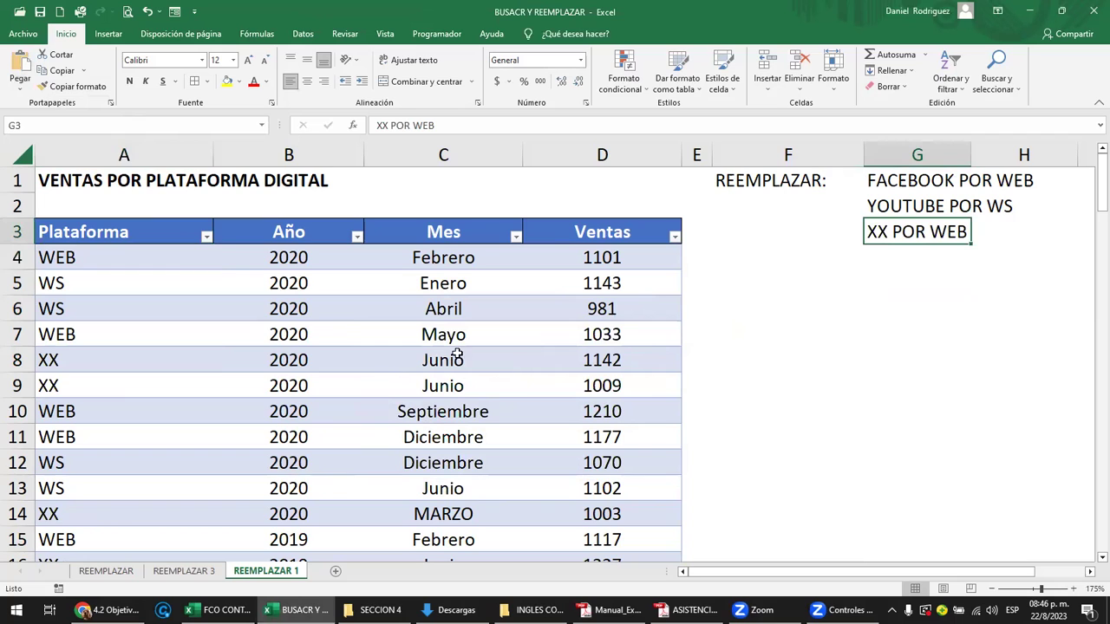
pyautogui.click(110, 103)
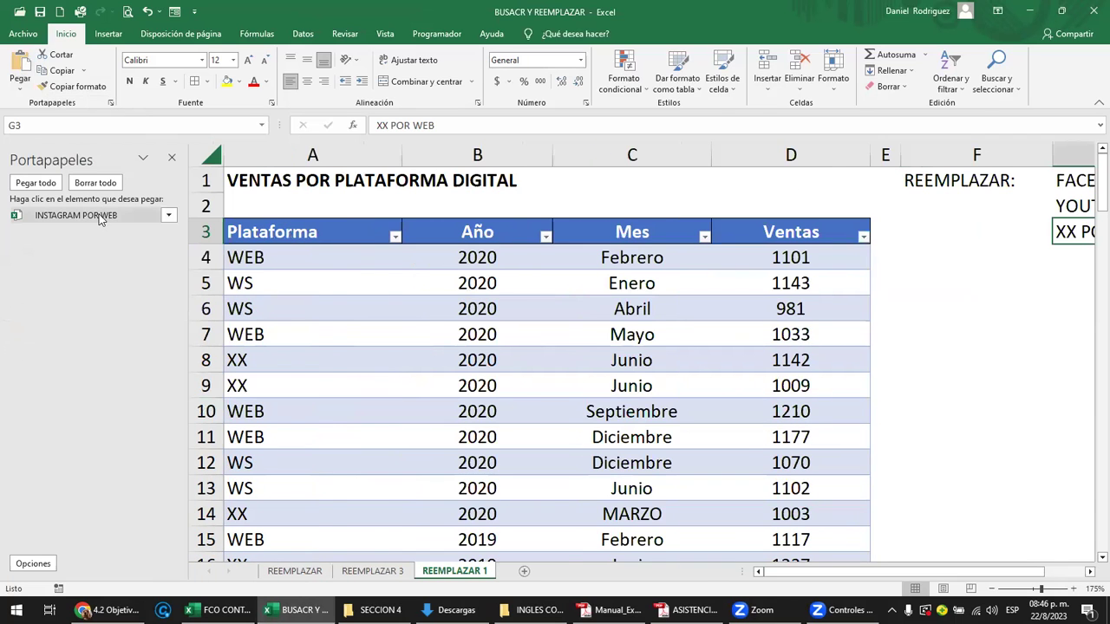
pyautogui.click(99, 217)
# - Edit the G3 note to read INSTAGRAM POR XX and close the Clipboard pane
pyautogui.click(478, 283)
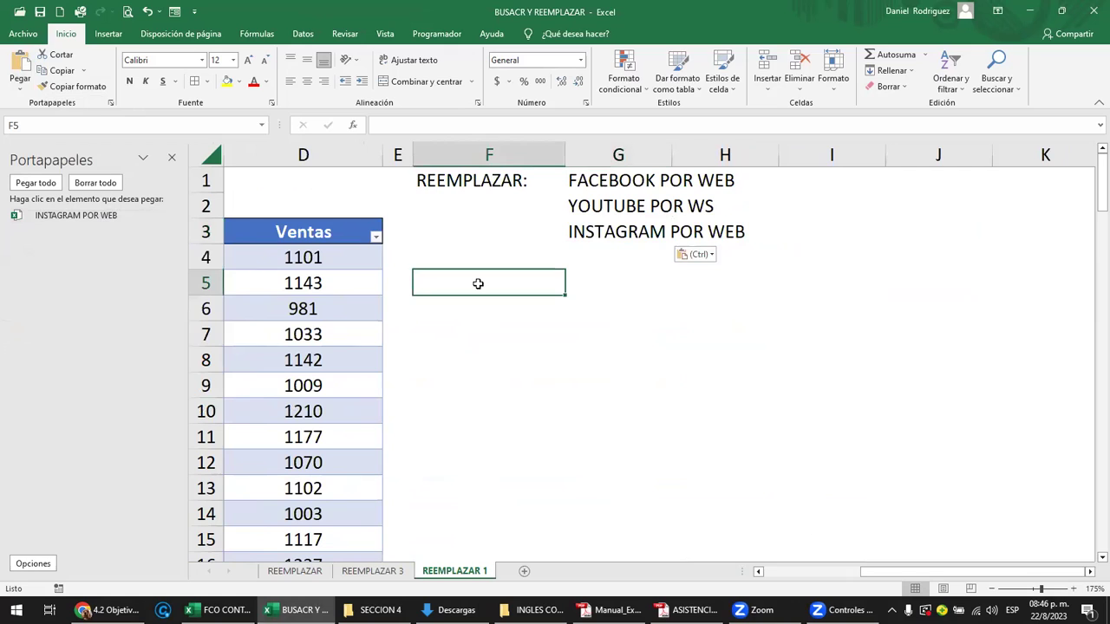
pyautogui.press('Up')
pyautogui.press('Up')
pyautogui.press('Right')
pyautogui.press('F2')
pyautogui.press('BackSpace')
pyautogui.press('BackSpace')
pyautogui.press('BackSpace')
pyautogui.write('XX')
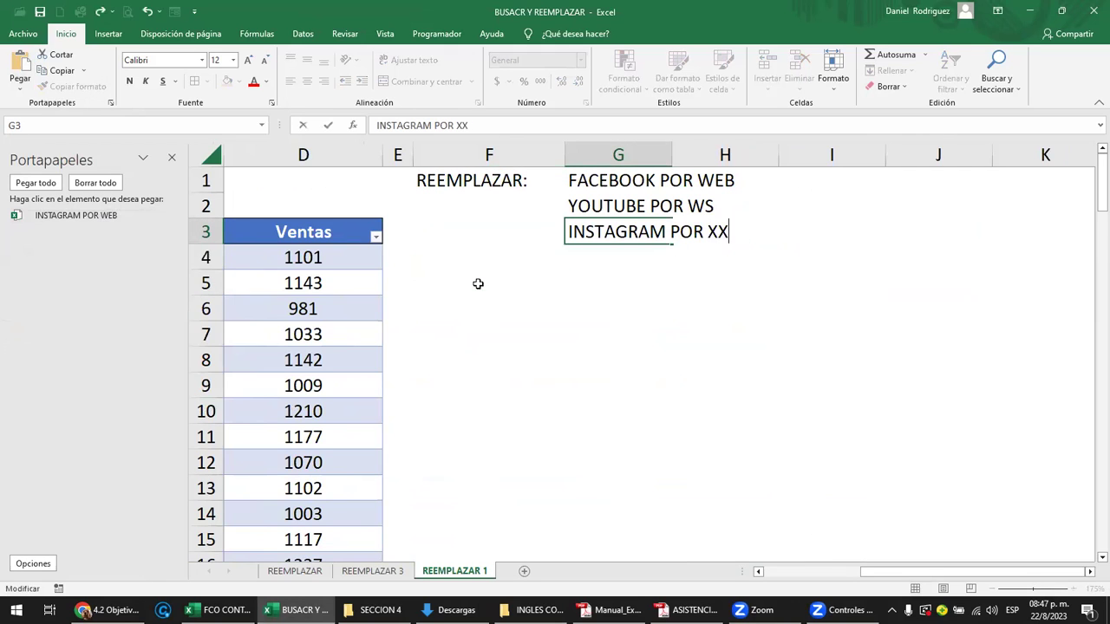
pyautogui.press('Return')
pyautogui.press('Left')
pyautogui.press('Left')
pyautogui.press('Left')
pyautogui.press('Left')
pyautogui.press('Left')
pyautogui.press('Left')
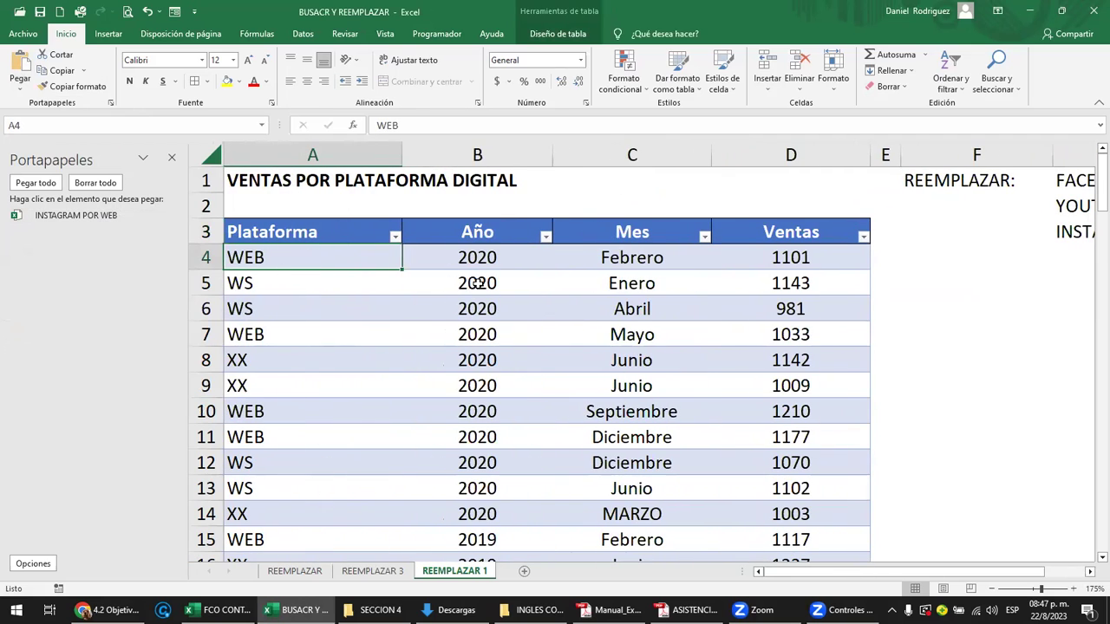
pyautogui.click(171, 158)
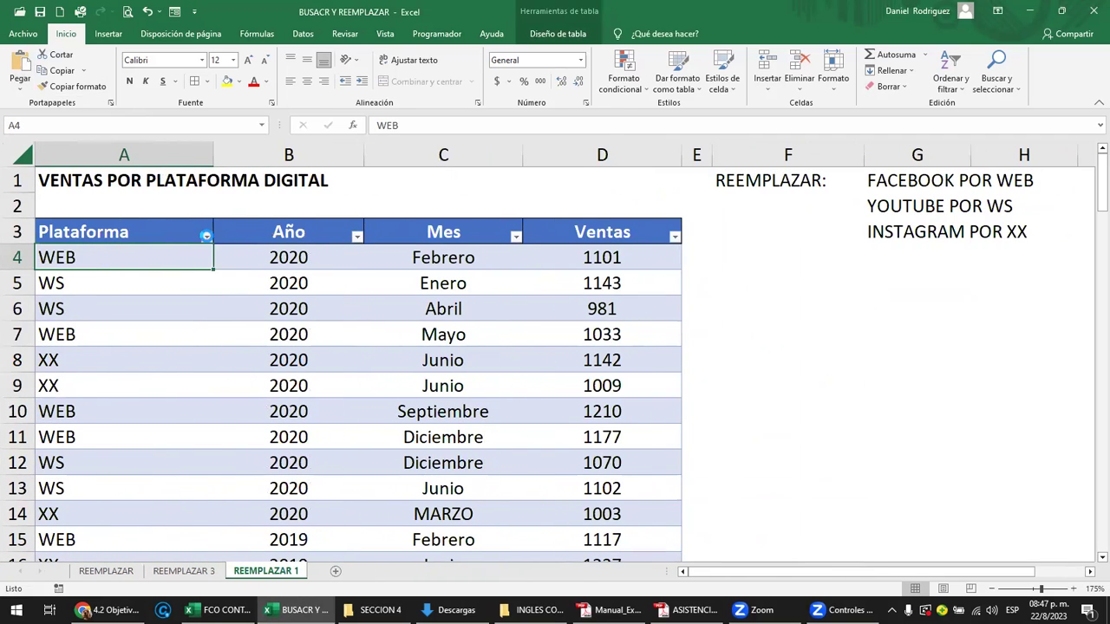
pyautogui.click(206, 237)
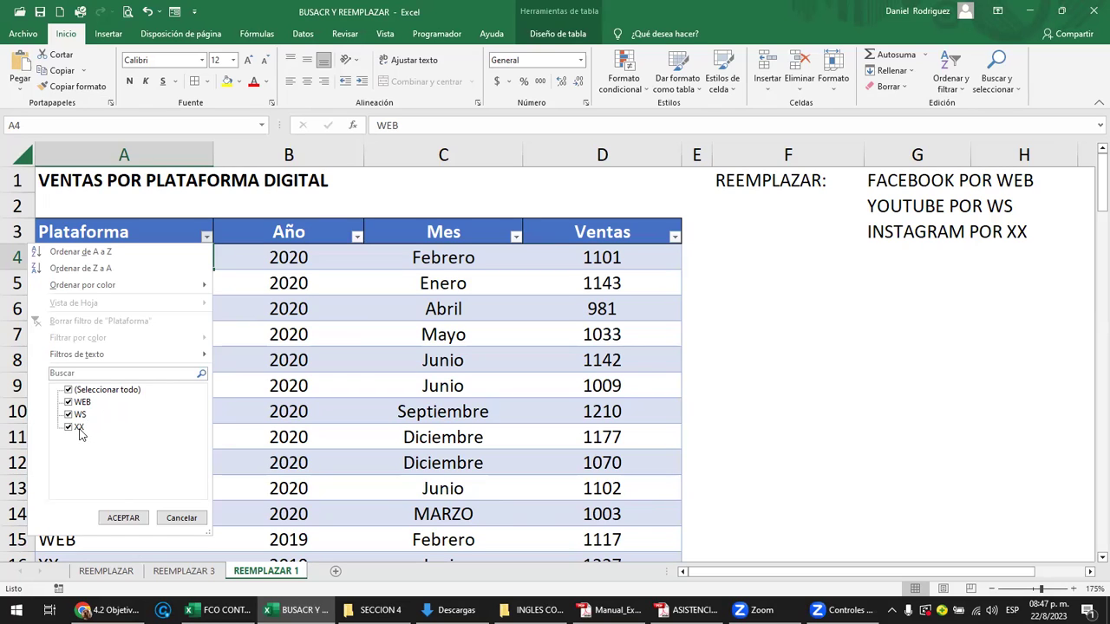
pyautogui.click(123, 518)
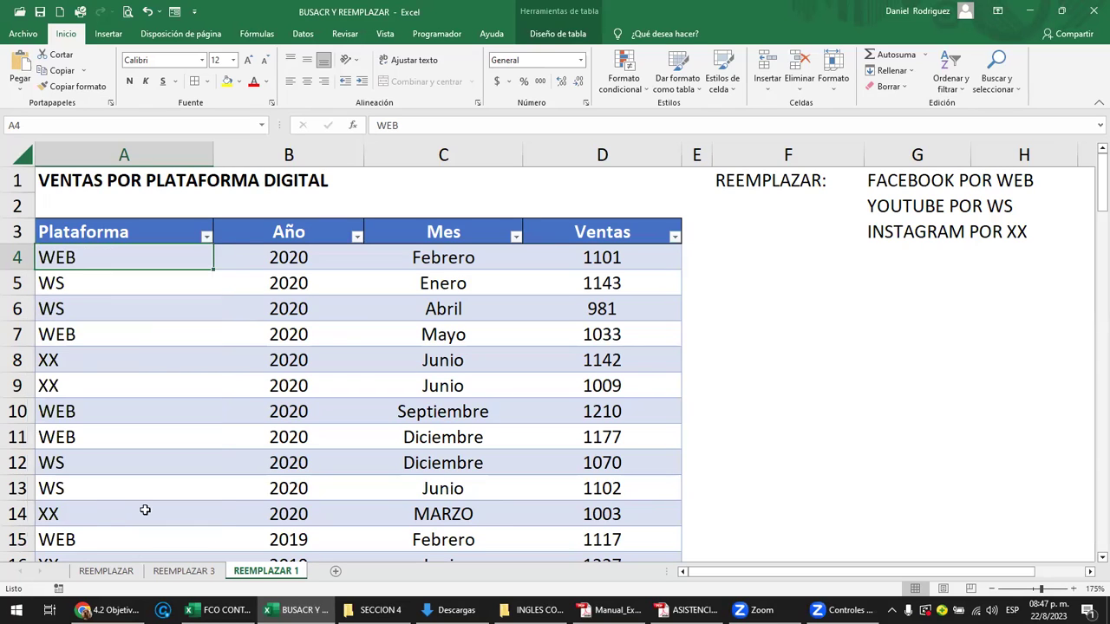
pyautogui.click(826, 312)
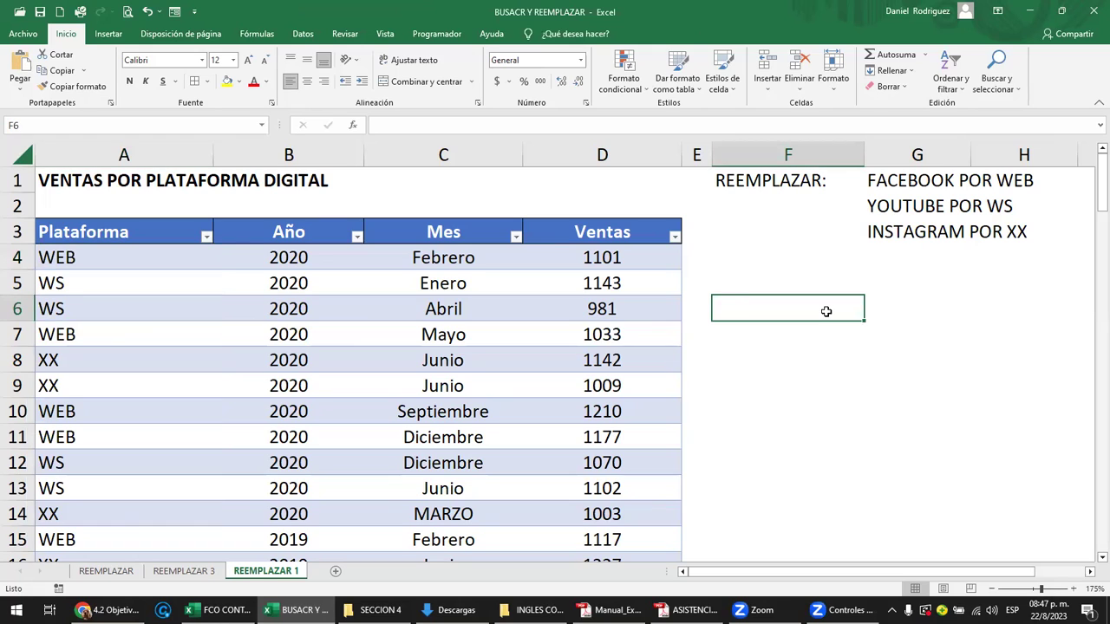
pyautogui.click(134, 236)
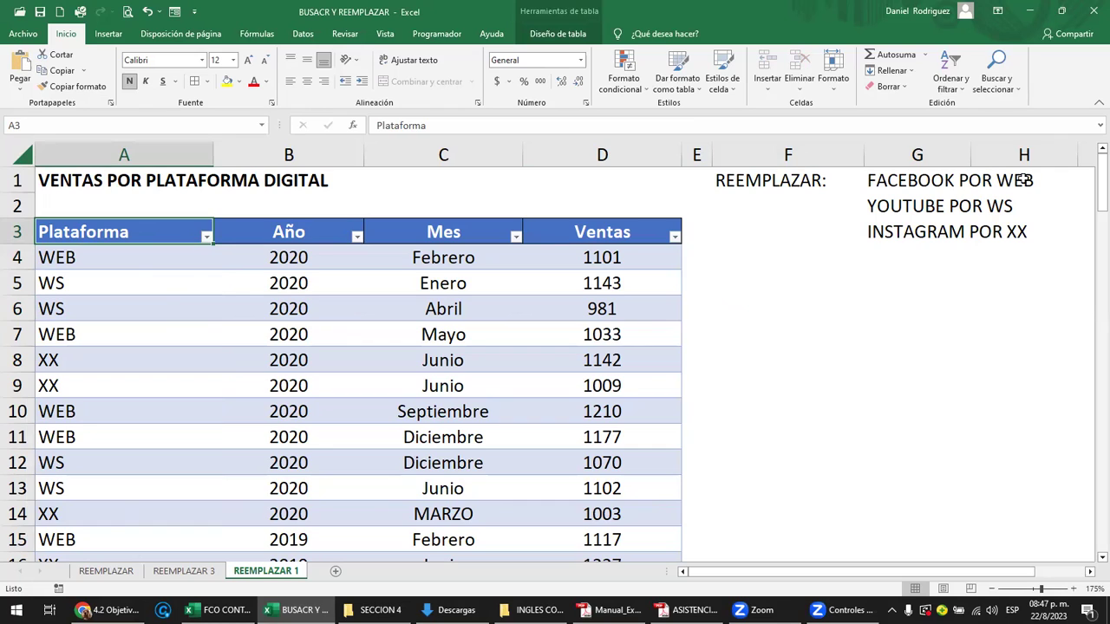
pyautogui.click(1025, 179)
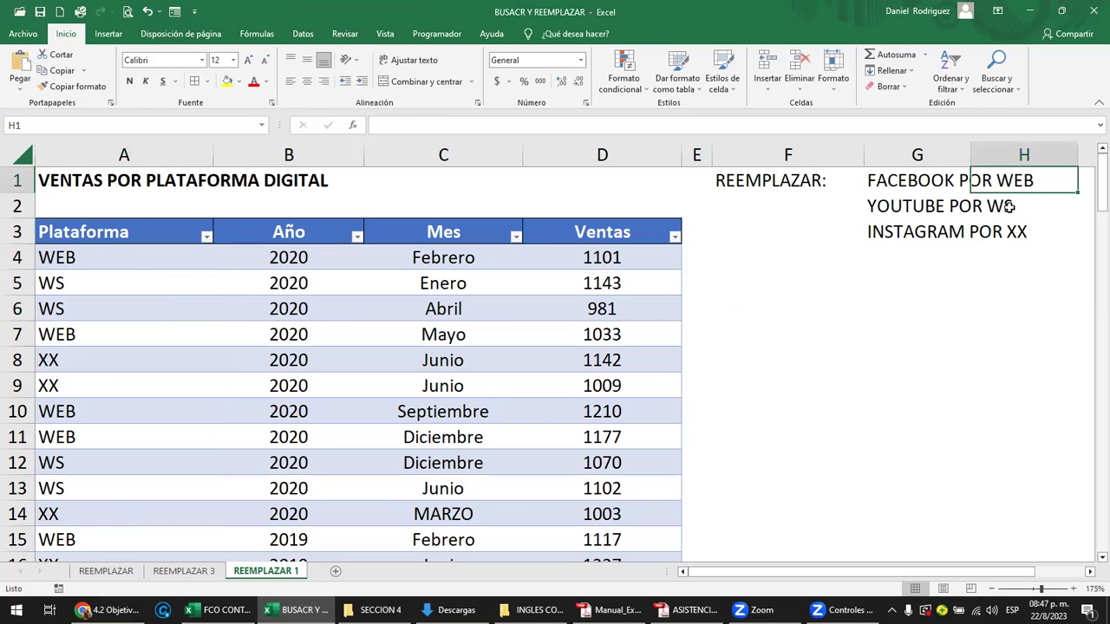
pyautogui.click(1009, 206)
pyautogui.click(1026, 228)
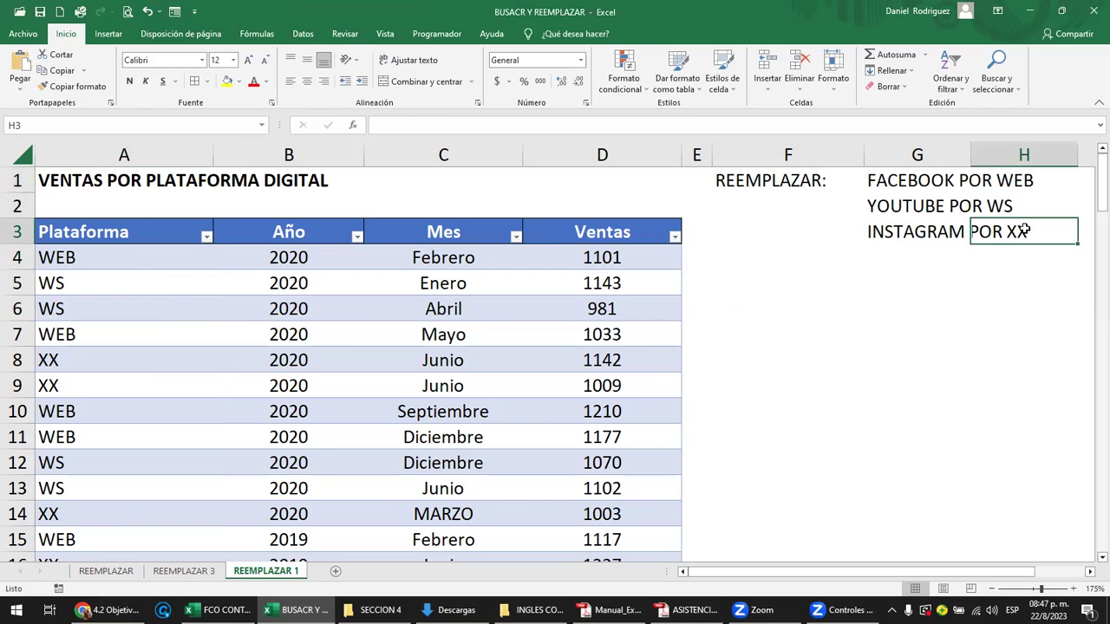
pyautogui.click(924, 183)
pyautogui.click(899, 208)
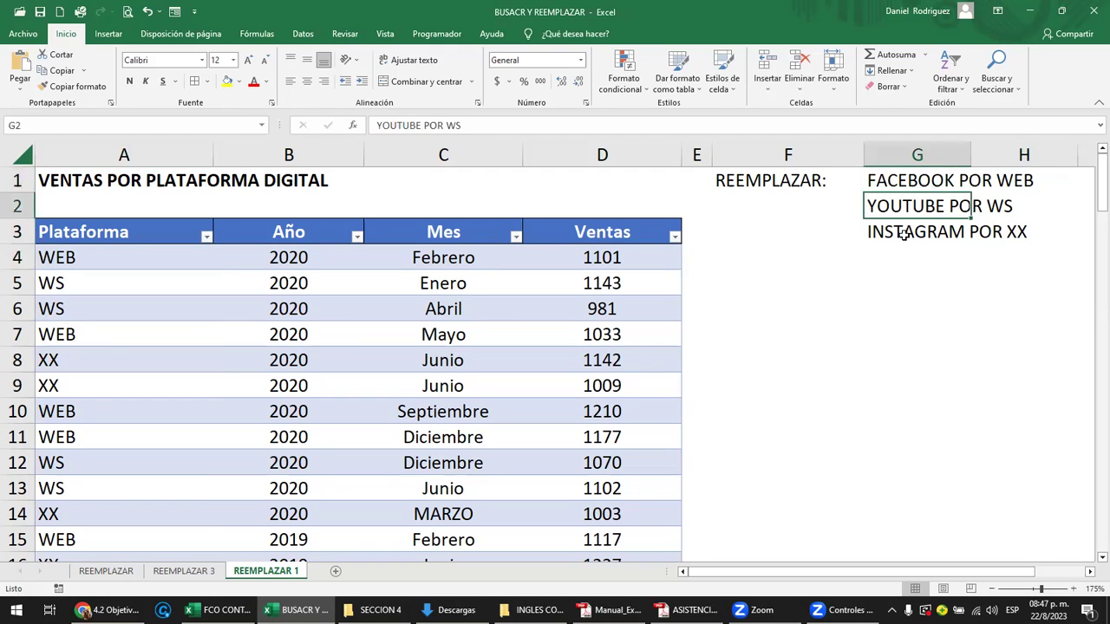
pyautogui.click(905, 232)
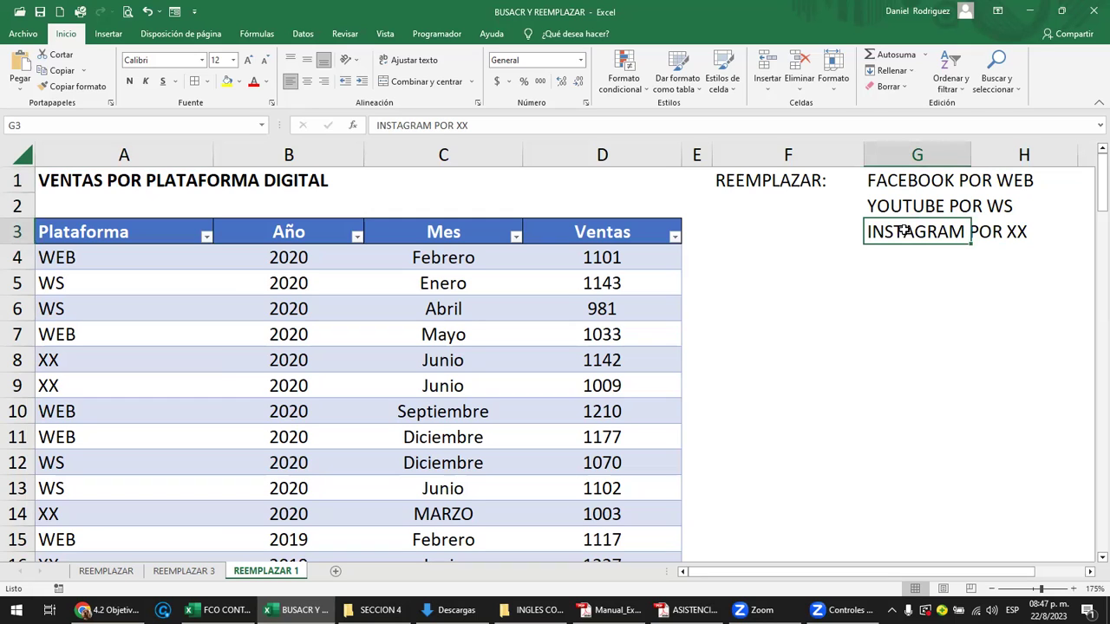
pyautogui.click(150, 265)
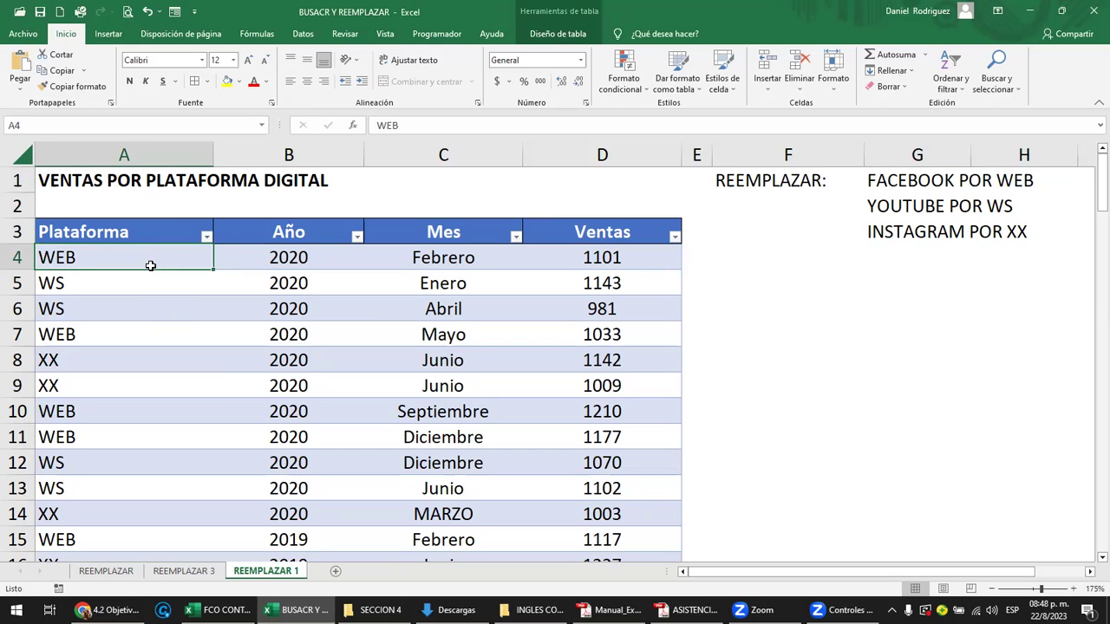
# - Set up Find and Replace to swap WEB for FACEBOOK
pyautogui.hotkey('ctrl', 'b')
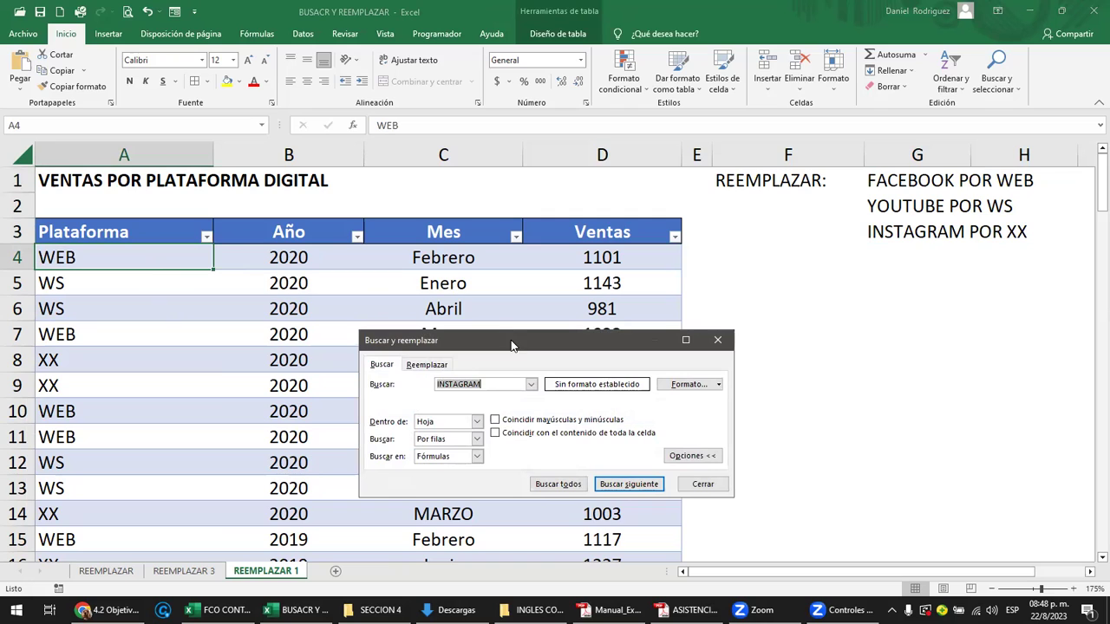
pyautogui.moveTo(513, 341); pyautogui.dragTo(543, 233)
pyautogui.click(450, 260)
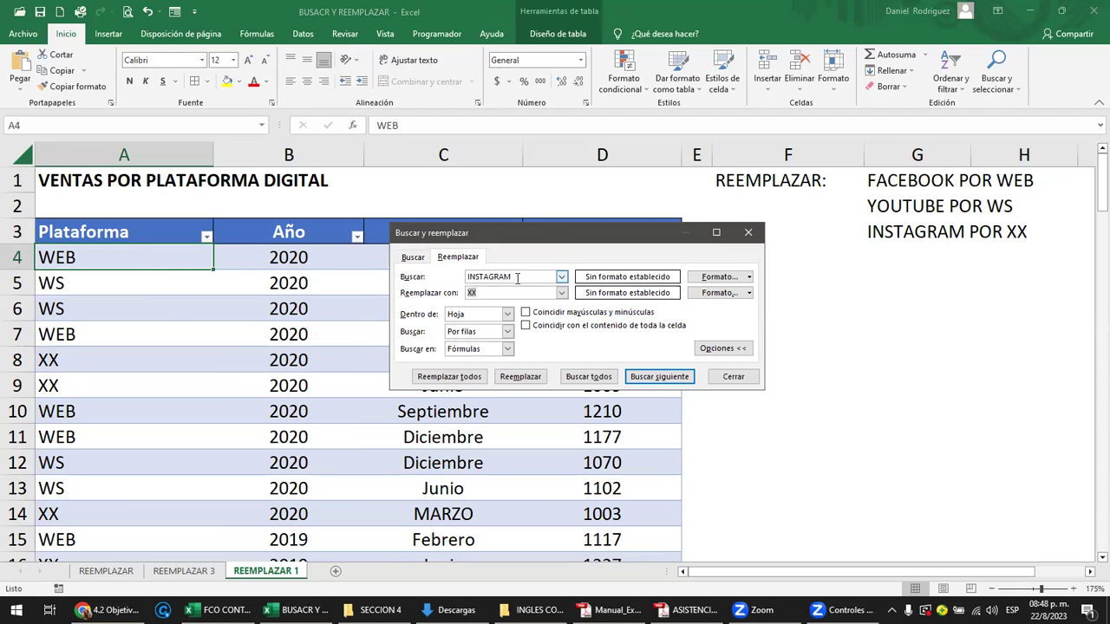
pyautogui.moveTo(508, 278); pyautogui.dragTo(452, 279)
pyautogui.write('WEB')
pyautogui.press('Tab')
pyautogui.write('FACEBOOK')
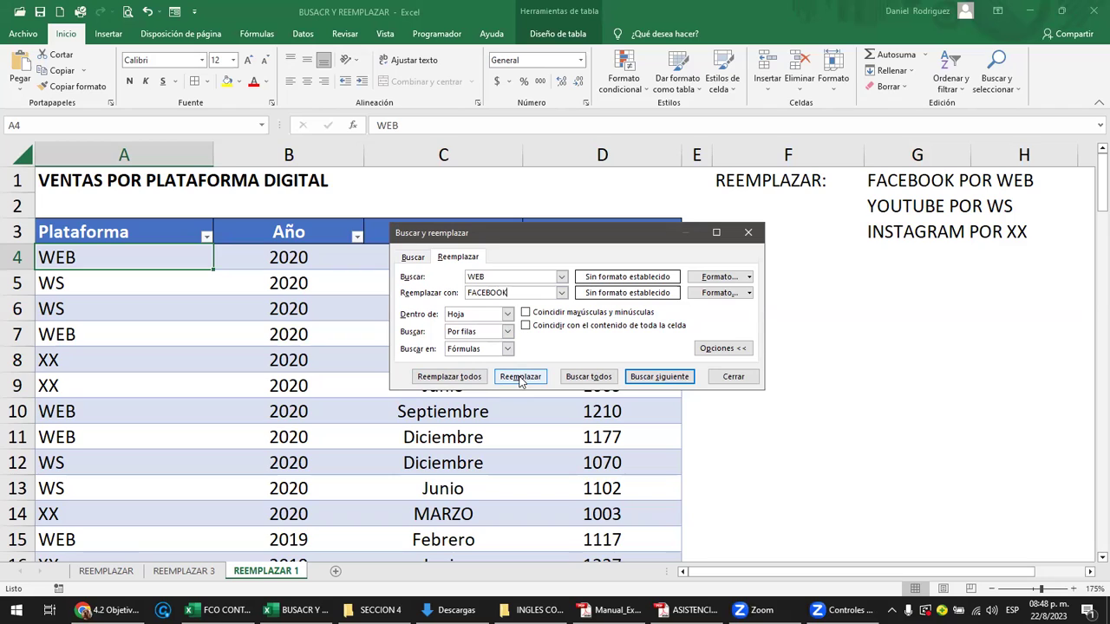
# - Replace WEB with FACEBOOK in A4 and A7, then in all remaining cells
pyautogui.click(520, 378)
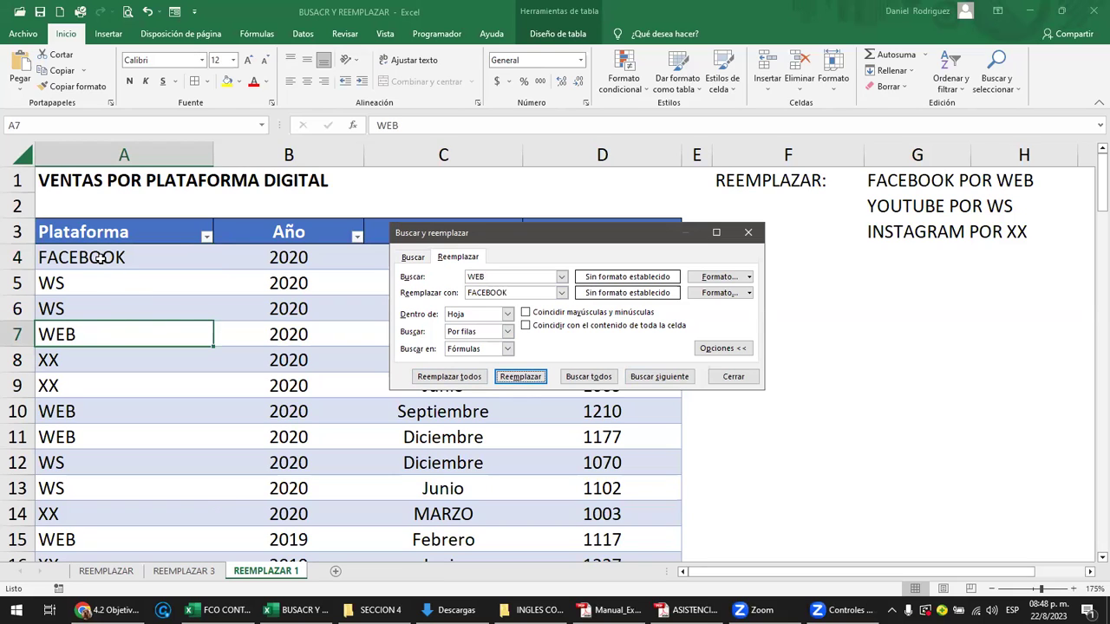
pyautogui.click(523, 376)
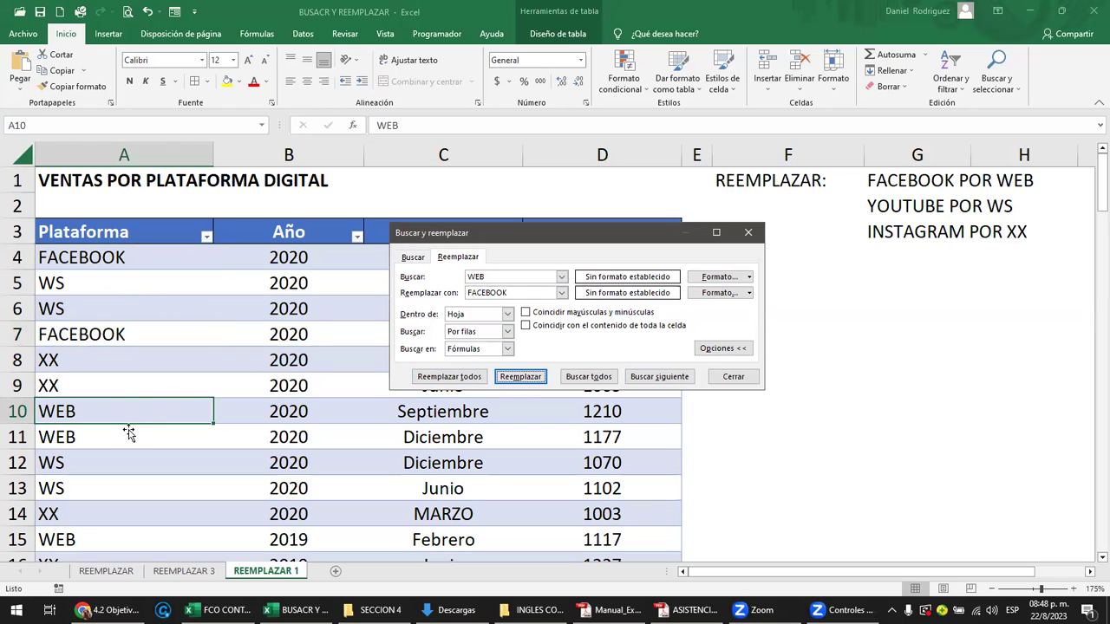
pyautogui.click(453, 384)
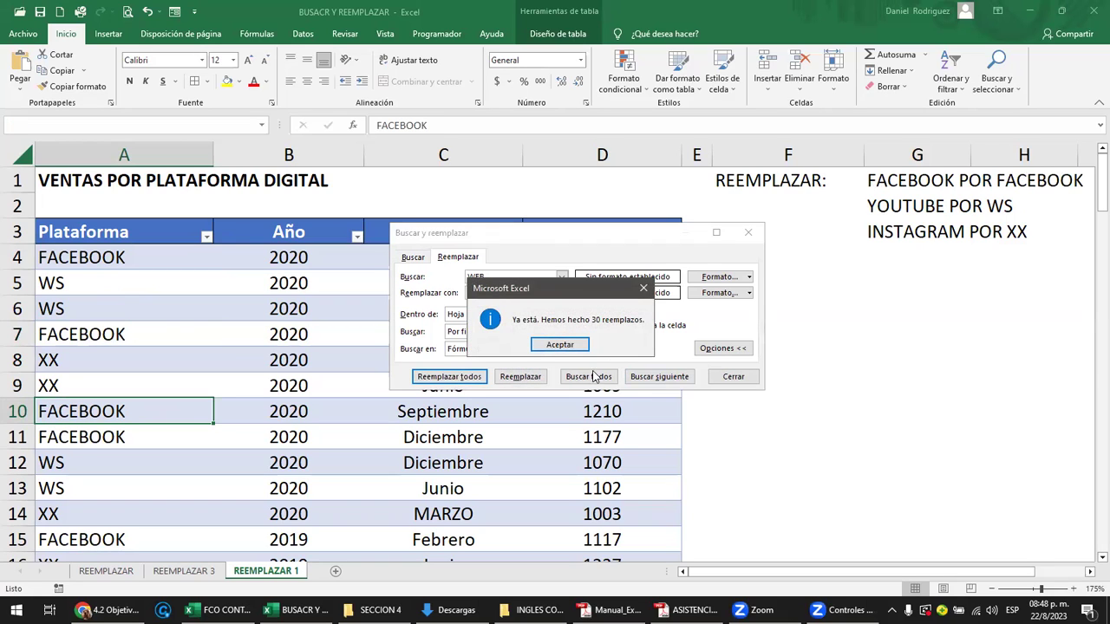
pyautogui.click(571, 345)
# - Start fixing the G1 note by erasing its wrongly replaced trailing FACEBOOK
pyautogui.click(895, 180)
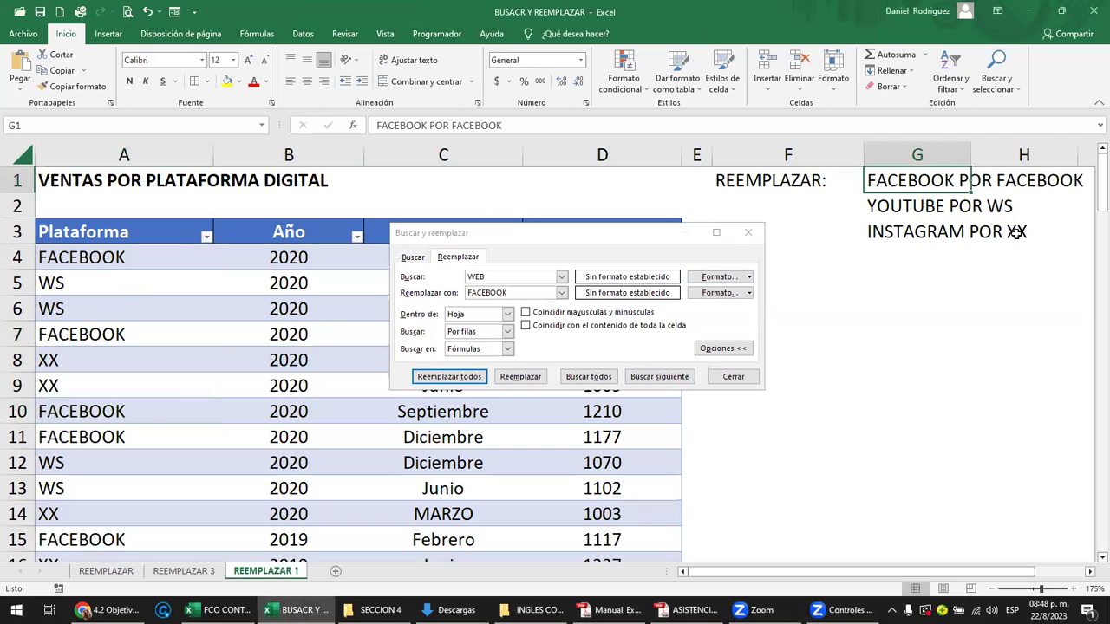
pyautogui.press('F2')
pyautogui.press('BackSpace')
pyautogui.press('BackSpace')
pyautogui.press('BackSpace')
pyautogui.press('BackSpace')
pyautogui.press('BackSpace')
pyautogui.press('BackSpace')
pyautogui.press('BackSpace')
pyautogui.press('BackSpace')
# - Finish the G1 note as FACEBOOK POR WEB, then close and reopen Find and Replace
pyautogui.write('WEB')
pyautogui.press('Return')
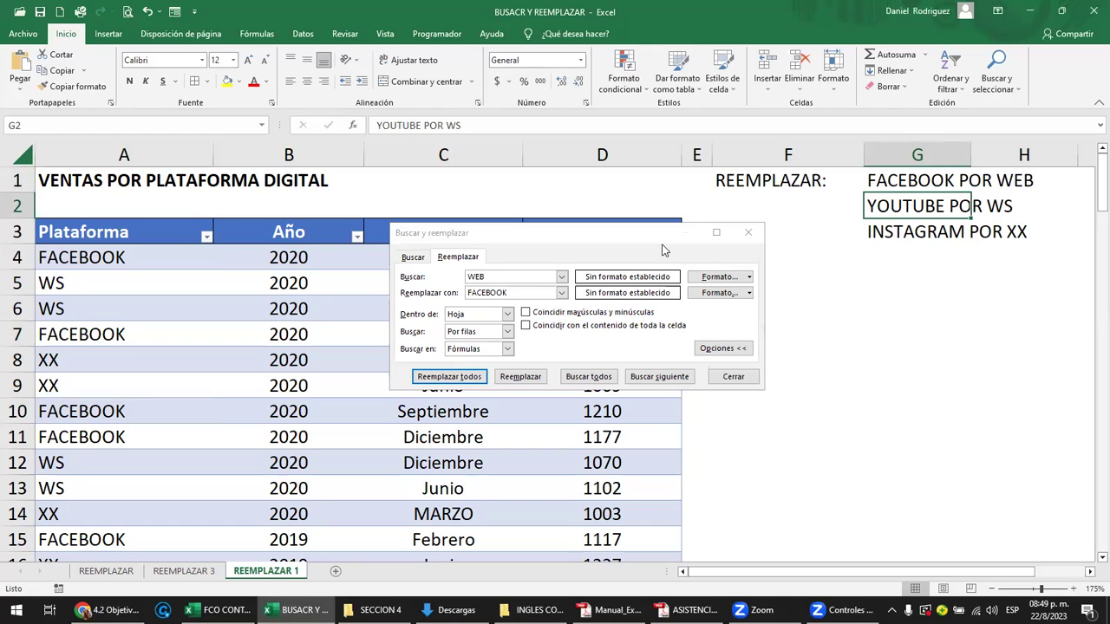
pyautogui.click(747, 233)
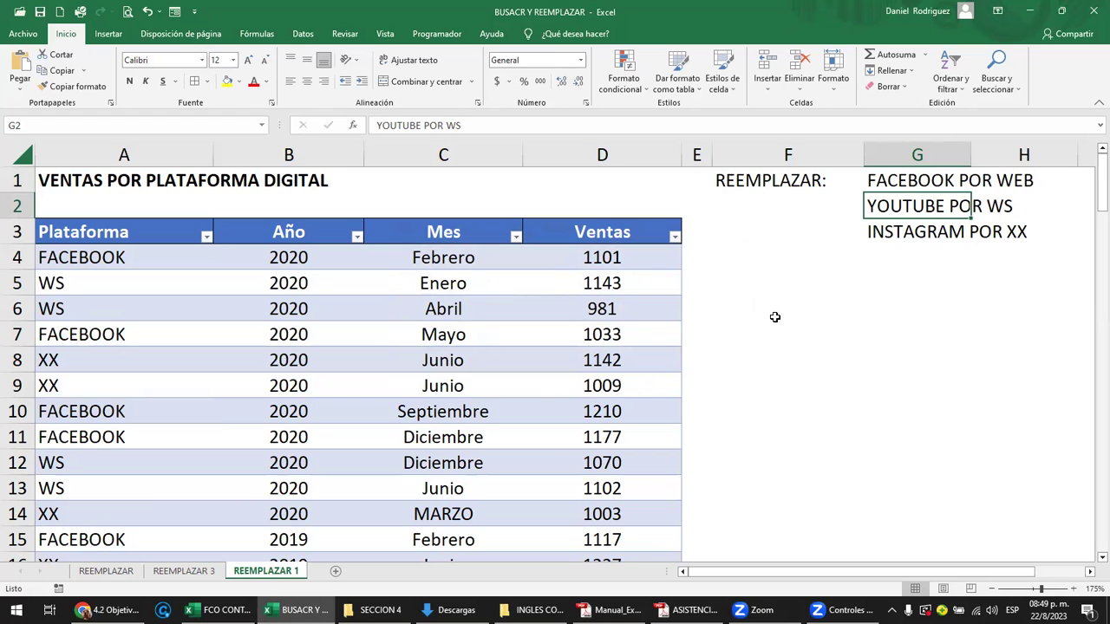
pyautogui.hotkey('ctrl', 'b')
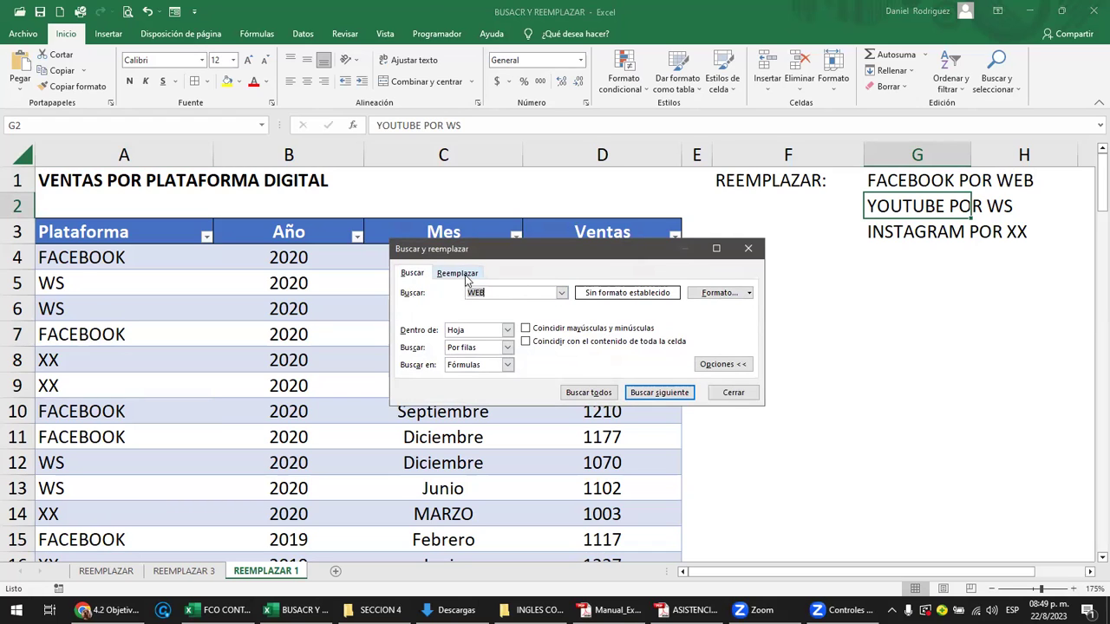
# - Enter WS as the search term and YOUTUBE as the replacement value
pyautogui.click(455, 273)
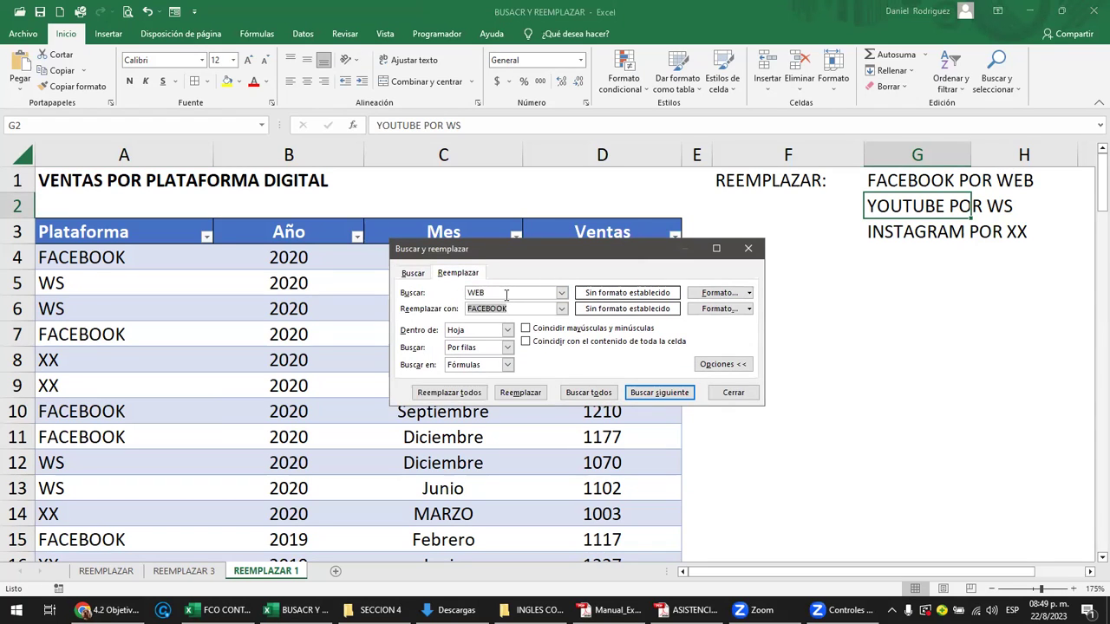
pyautogui.moveTo(501, 293); pyautogui.dragTo(461, 293)
pyautogui.write('WS')
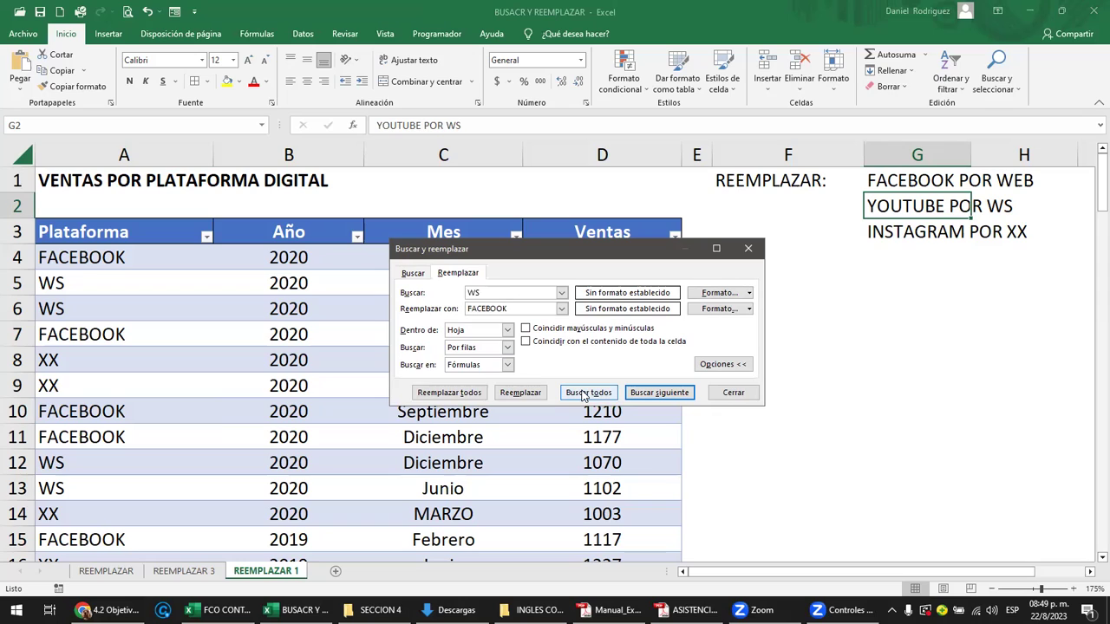
pyautogui.press('Tab')
pyautogui.press('BackSpace')
pyautogui.write('YO')
pyautogui.write('UTUBE')
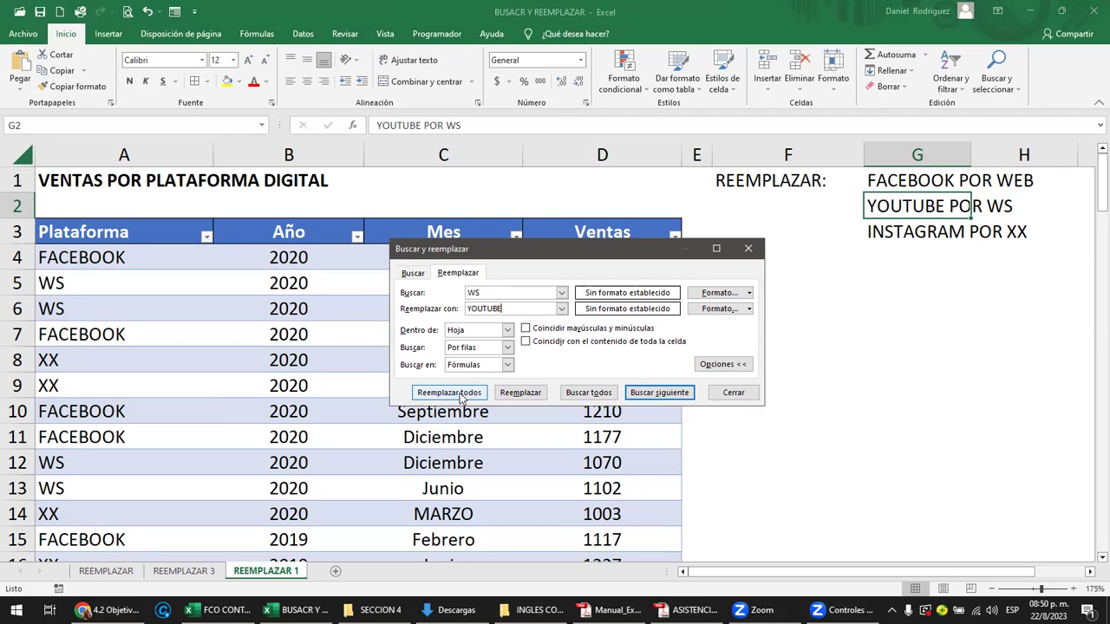
# - With the search kept within the sheet, replace all WS with YOUTUBE (35 replacements) and close the dialog
pyautogui.click(507, 332)
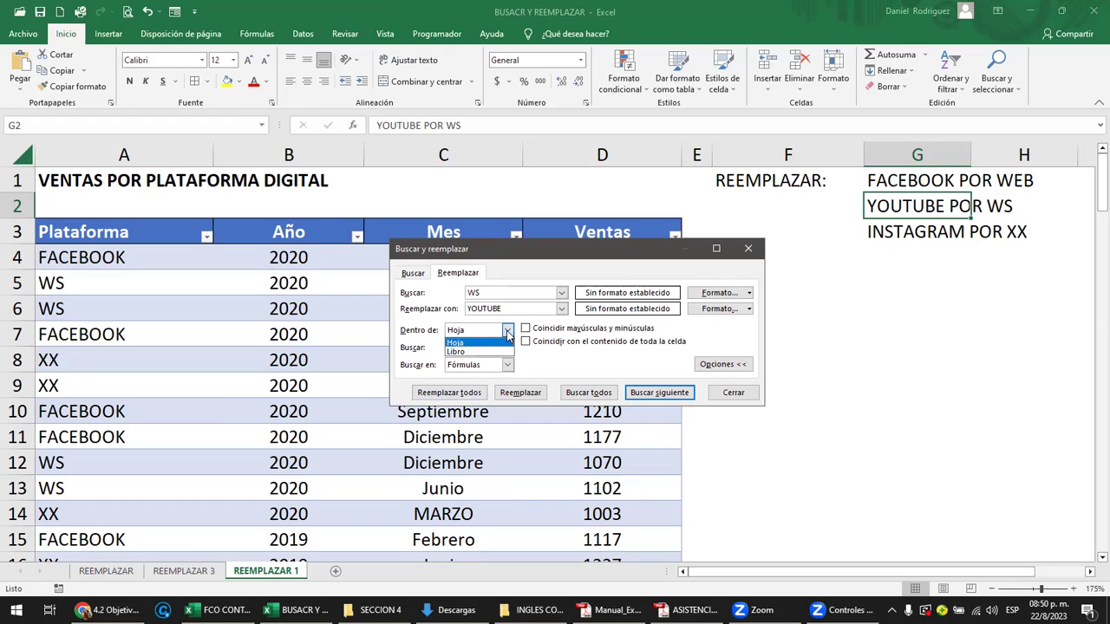
pyautogui.click(509, 334)
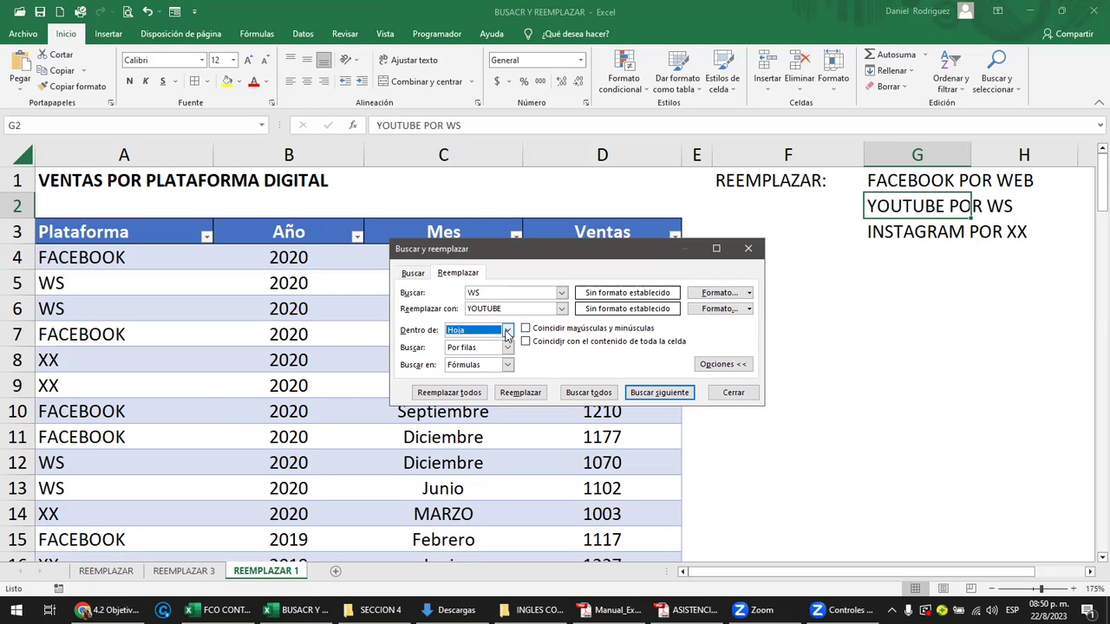
pyautogui.click(508, 332)
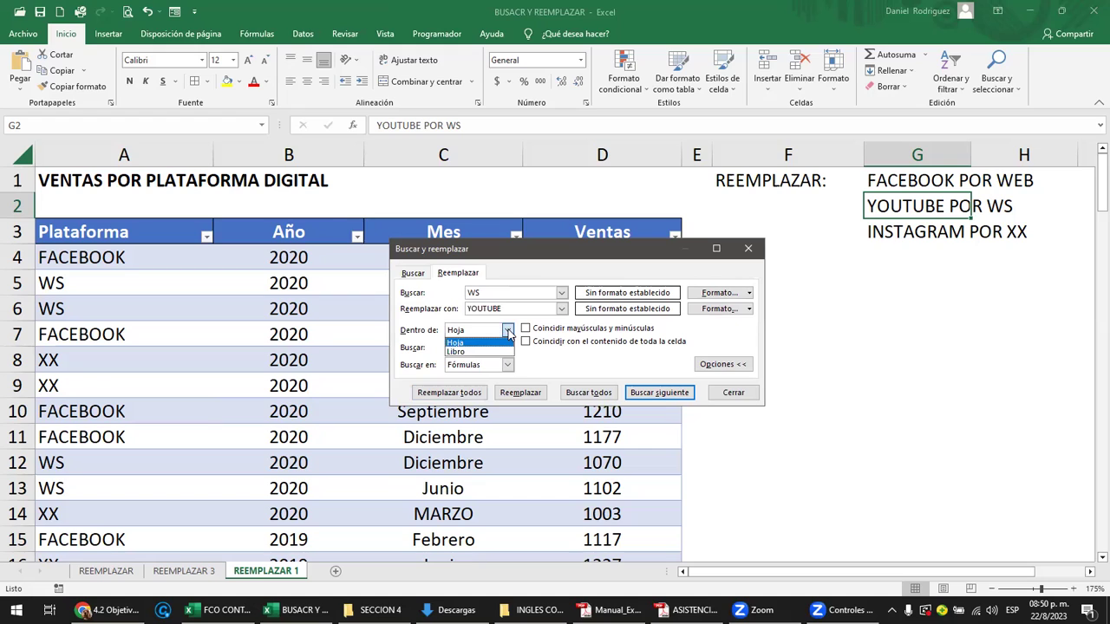
pyautogui.click(508, 333)
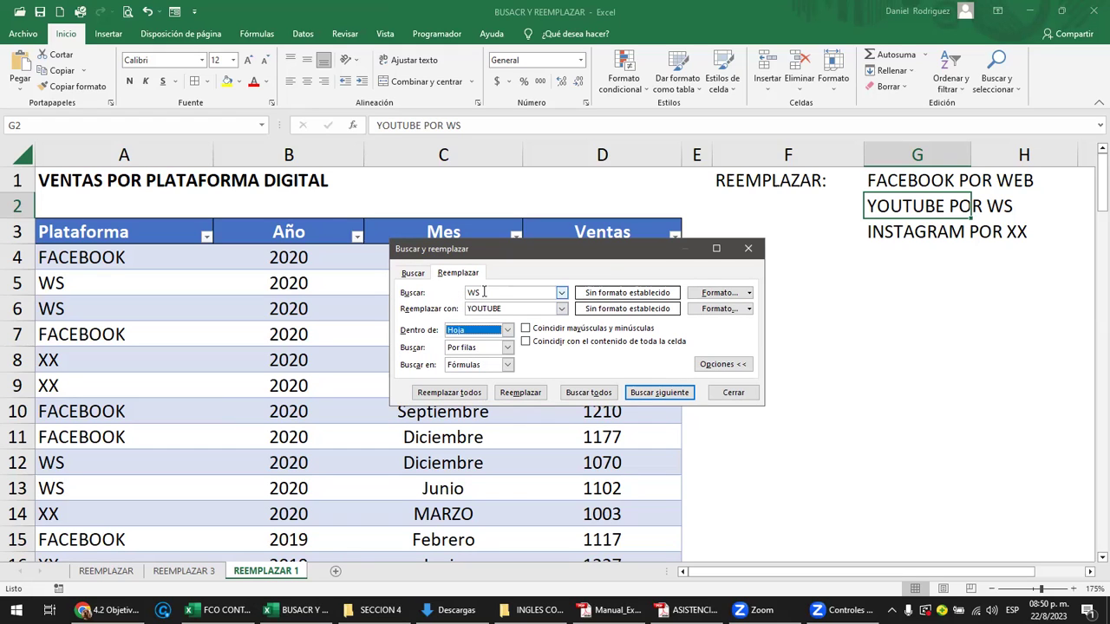
pyautogui.click(469, 293)
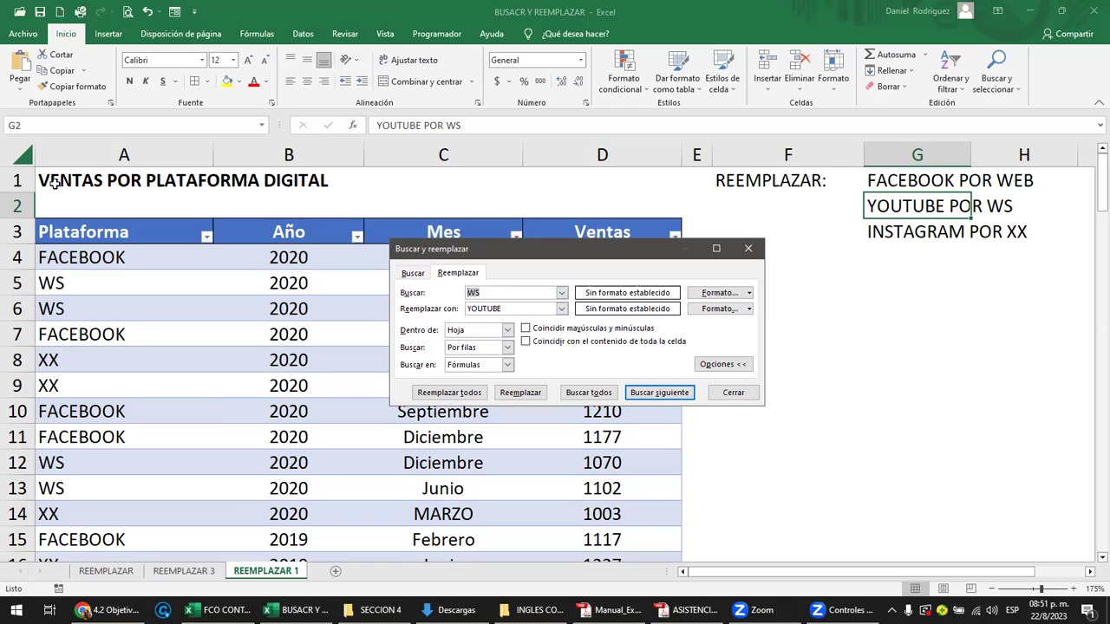
pyautogui.click(473, 395)
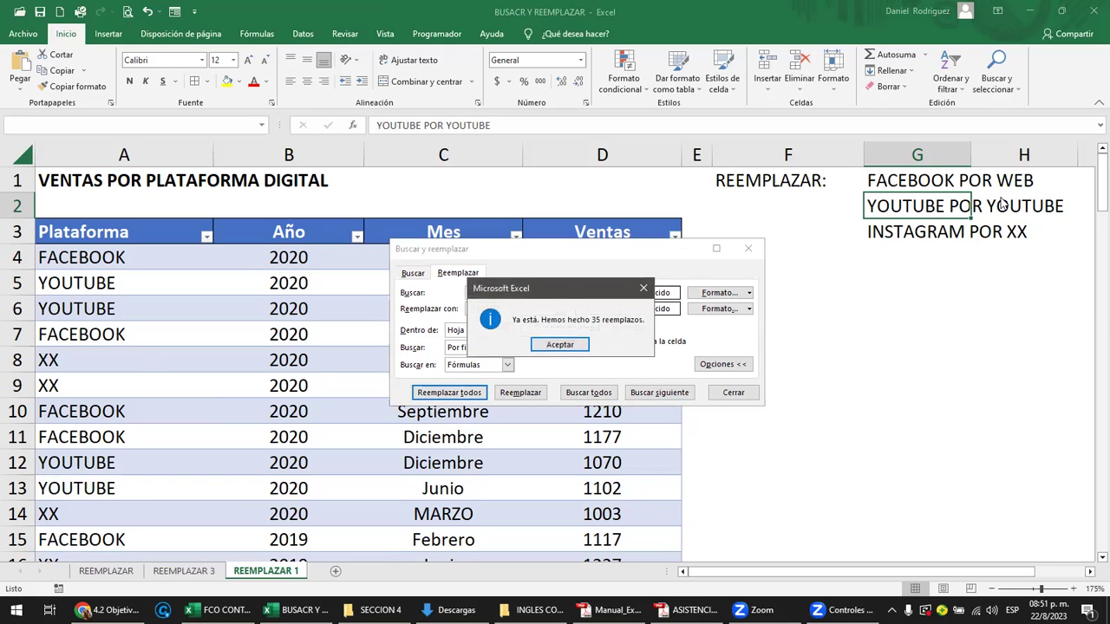
pyautogui.click(569, 345)
pyautogui.click(733, 392)
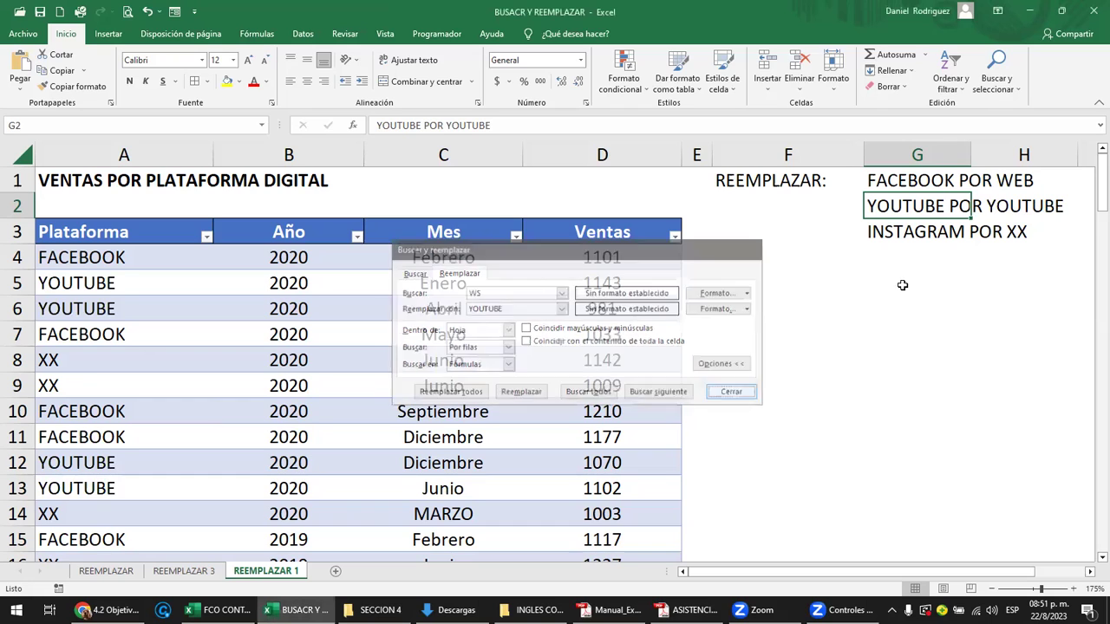
pyautogui.click(1003, 213)
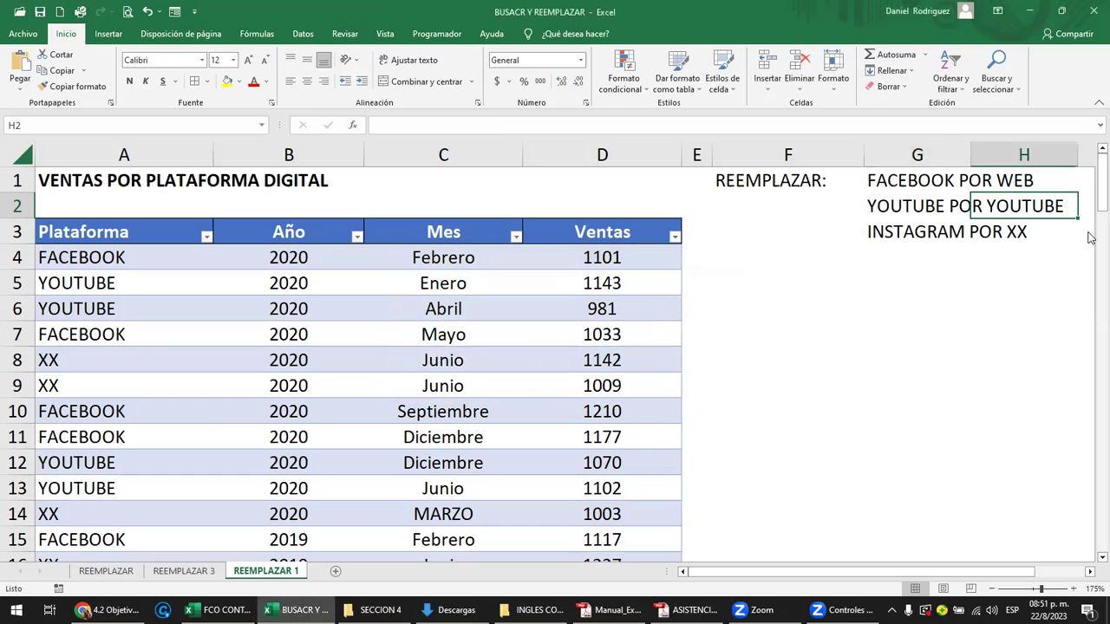
# - Edit the G2 note, replacing its trailing YOUTUBE with WS so it reads YOUTUBE POR WS
pyautogui.press('Left')
pyautogui.press('Right')
pyautogui.press('Left')
pyautogui.press('F2')
pyautogui.press('BackSpace')
pyautogui.press('BackSpace')
pyautogui.press('BackSpace')
pyautogui.press('BackSpace')
pyautogui.press('BackSpace')
pyautogui.press('BackSpace')
pyautogui.press('BackSpace')
pyautogui.write('WS')
pyautogui.press('Return')
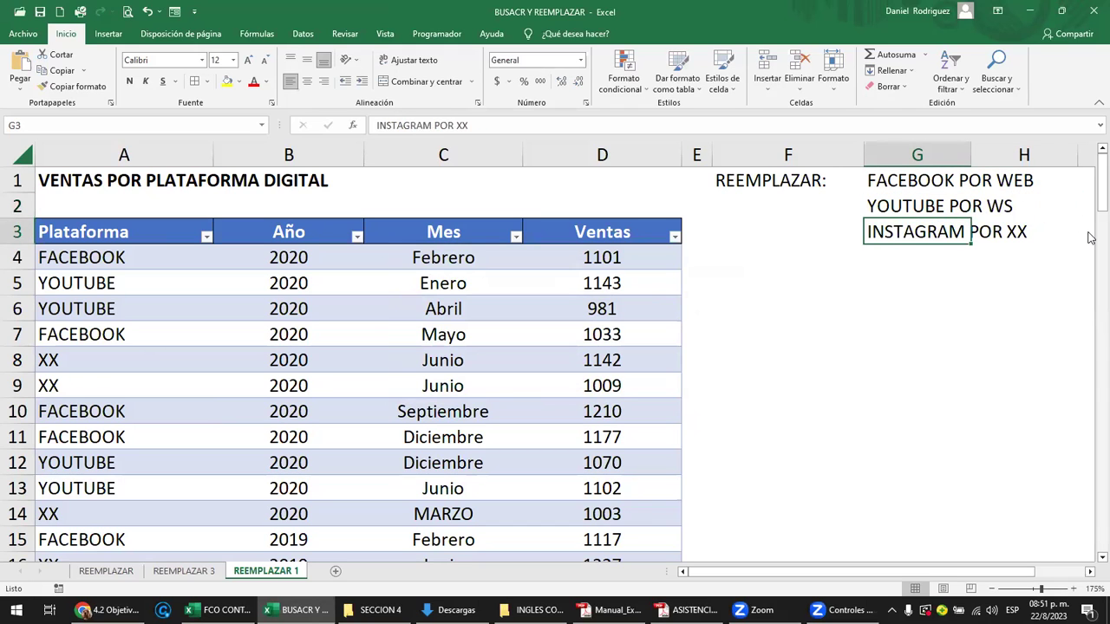
# - Select the platform table range from the Plataforma header down to review the entries
pyautogui.moveTo(92, 231); pyautogui.dragTo(643, 307)
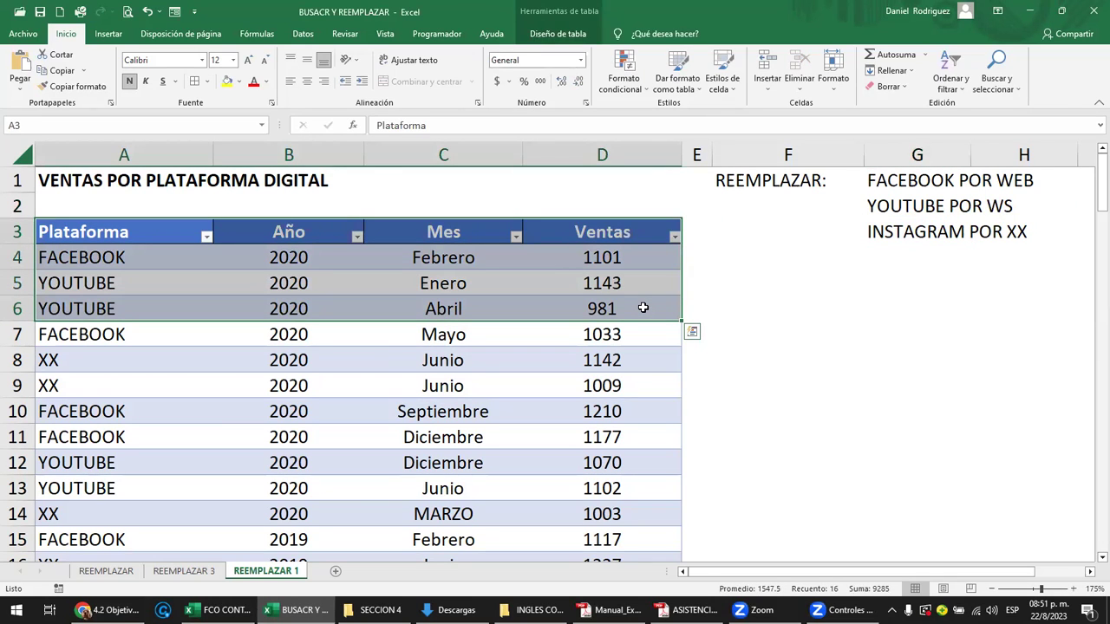
pyautogui.click(228, 260)
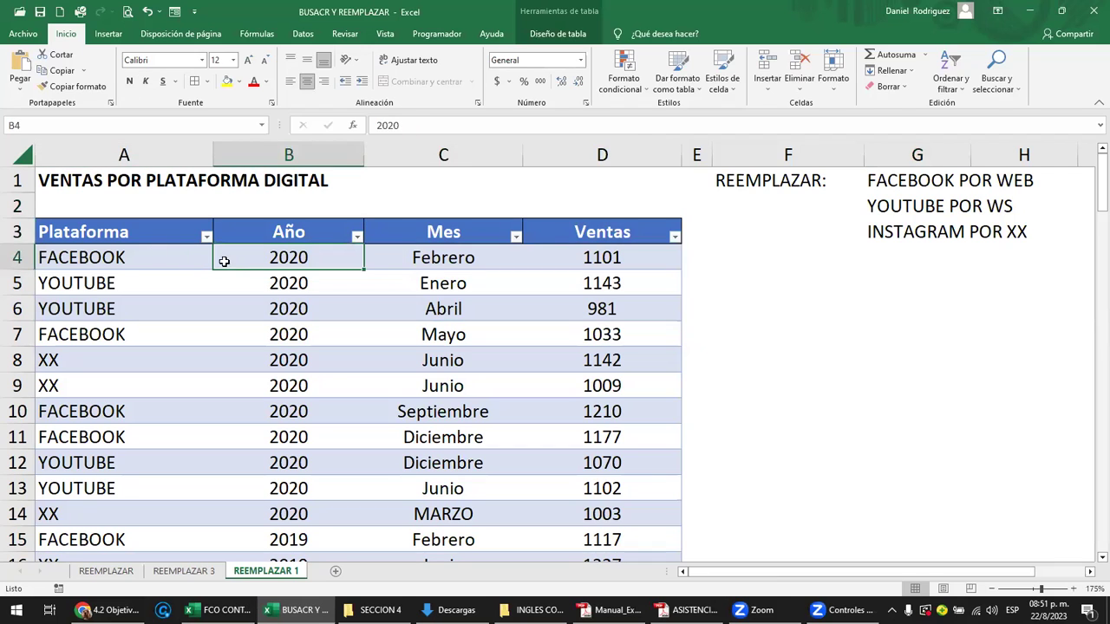
pyautogui.click(127, 233)
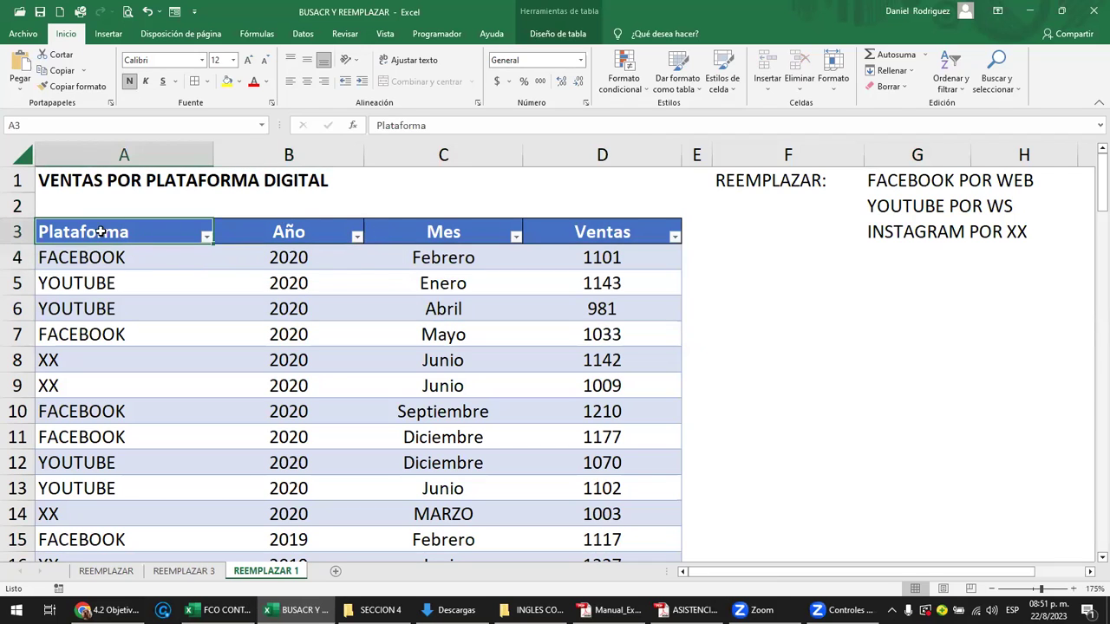
pyautogui.moveTo(100, 232); pyautogui.dragTo(614, 475)
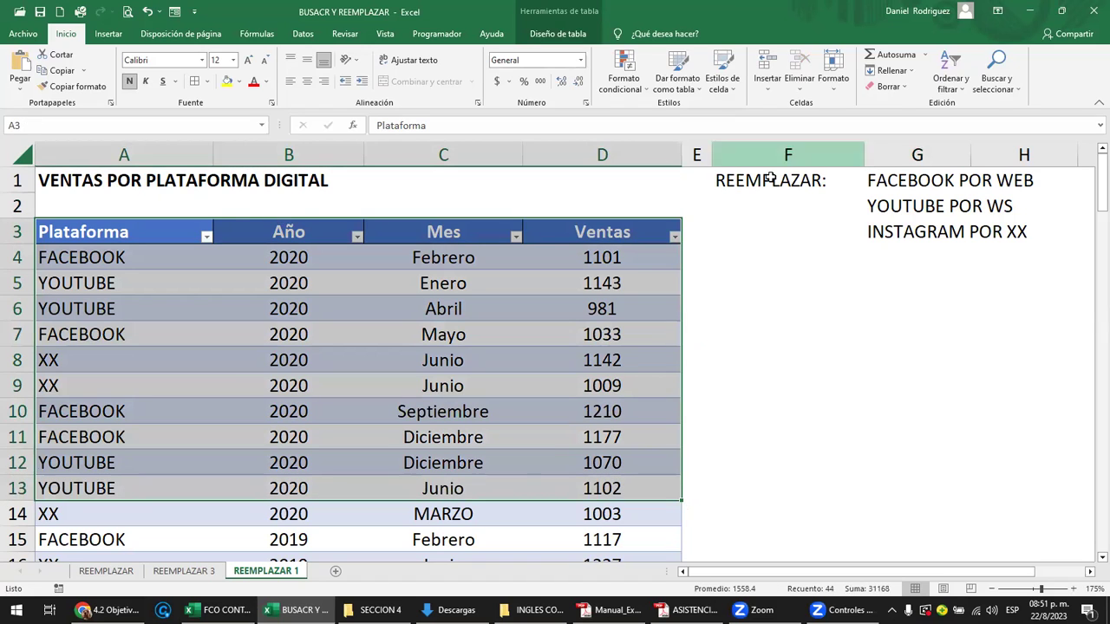
pyautogui.click(150, 227)
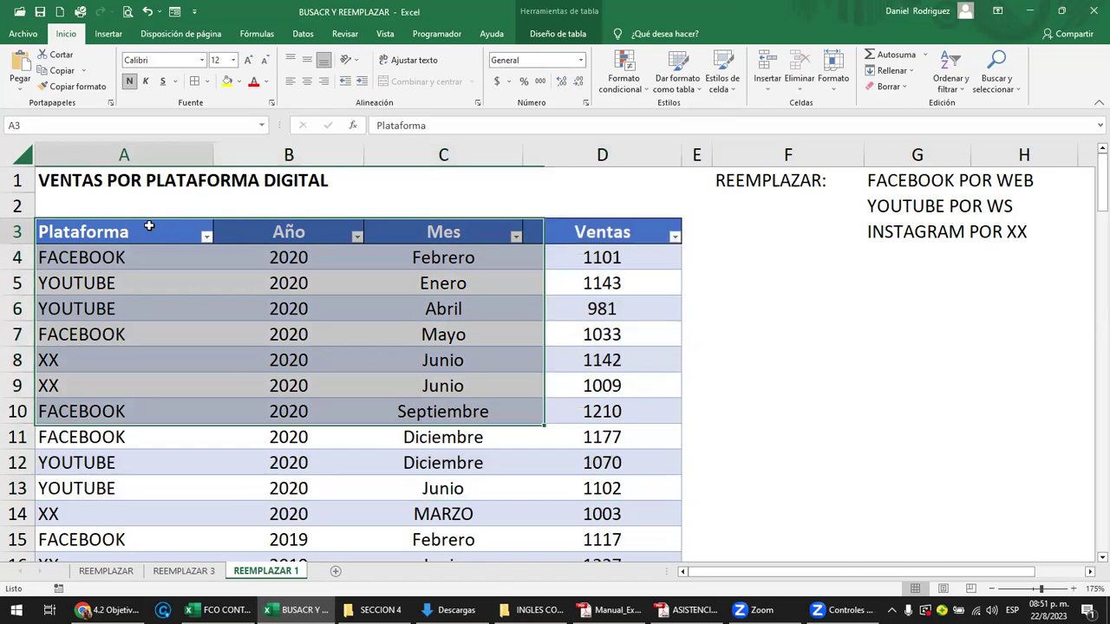
pyautogui.click(149, 226)
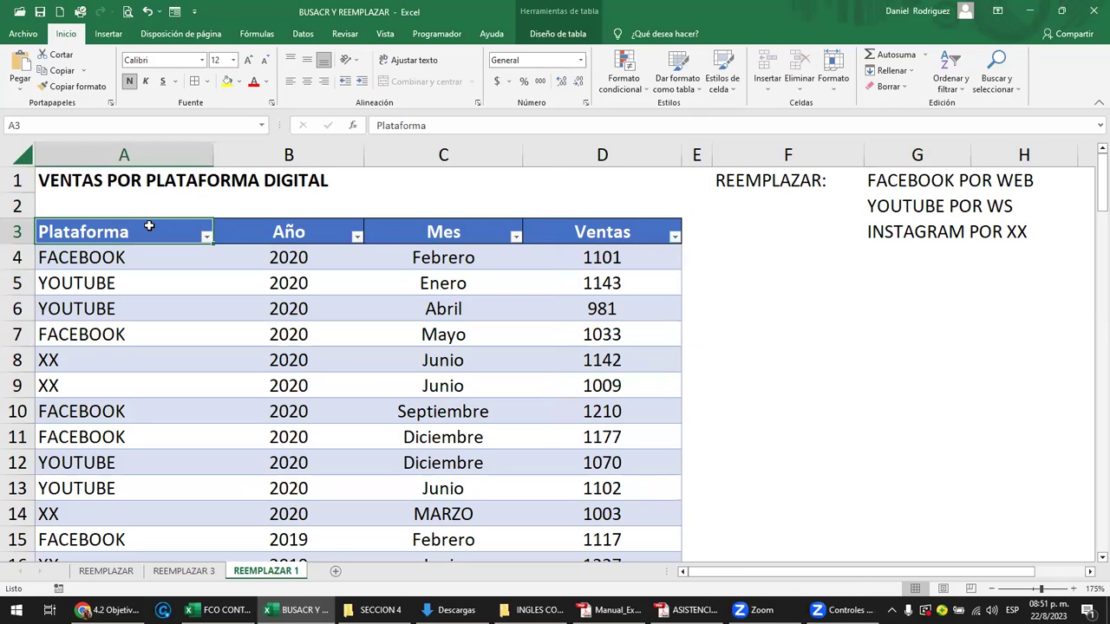
# - Start a =BUSCAR lookup formula in F6 against the platform table and commit it unfinished
pyautogui.click(736, 299)
pyautogui.write('=')
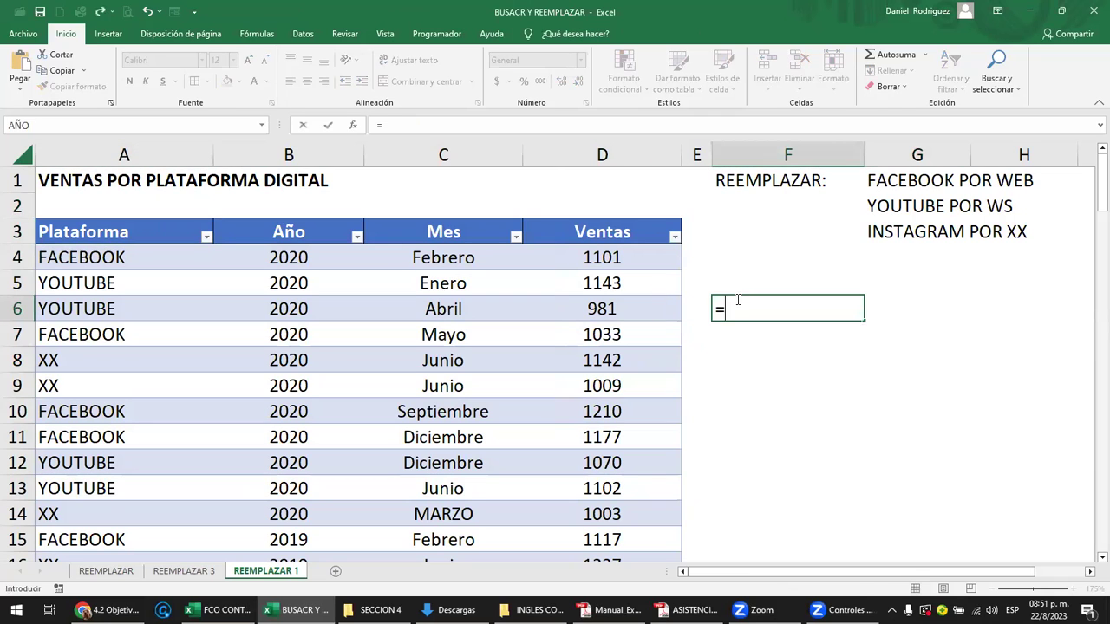
pyautogui.write('BUSCAR')
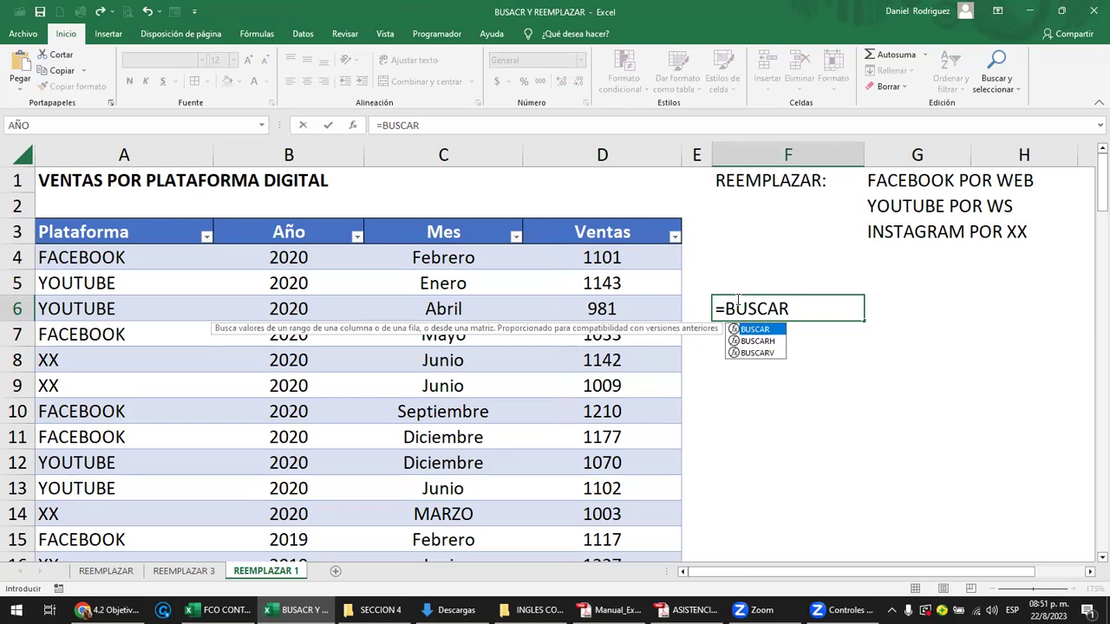
pyautogui.click(771, 353)
pyautogui.press('Escape')
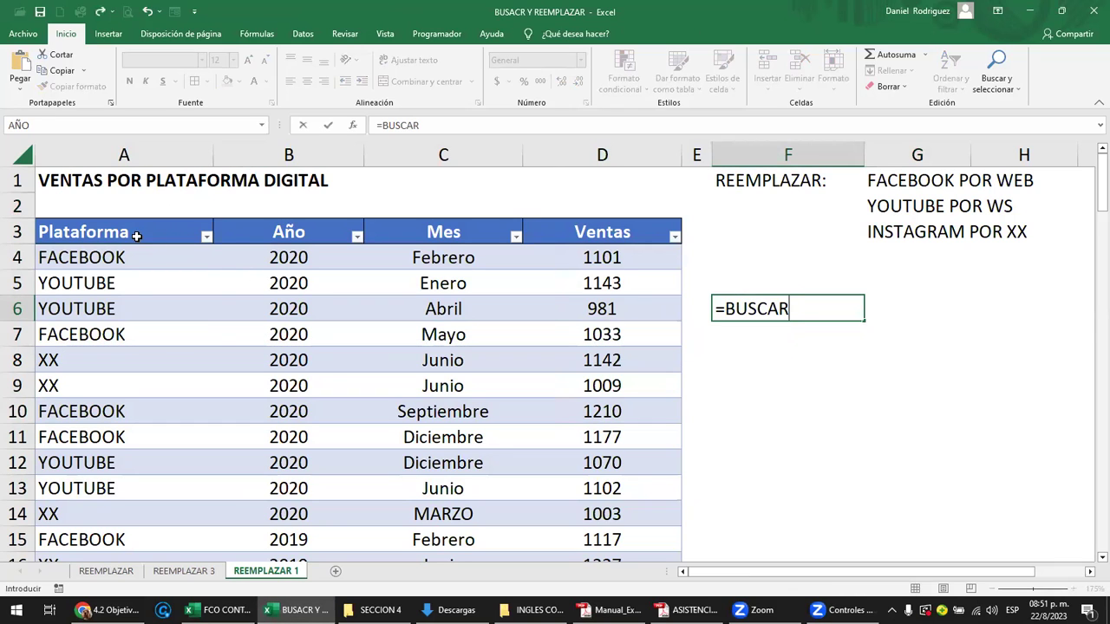
pyautogui.moveTo(143, 240); pyautogui.dragTo(113, 511)
pyautogui.moveTo(283, 268); pyautogui.dragTo(279, 468)
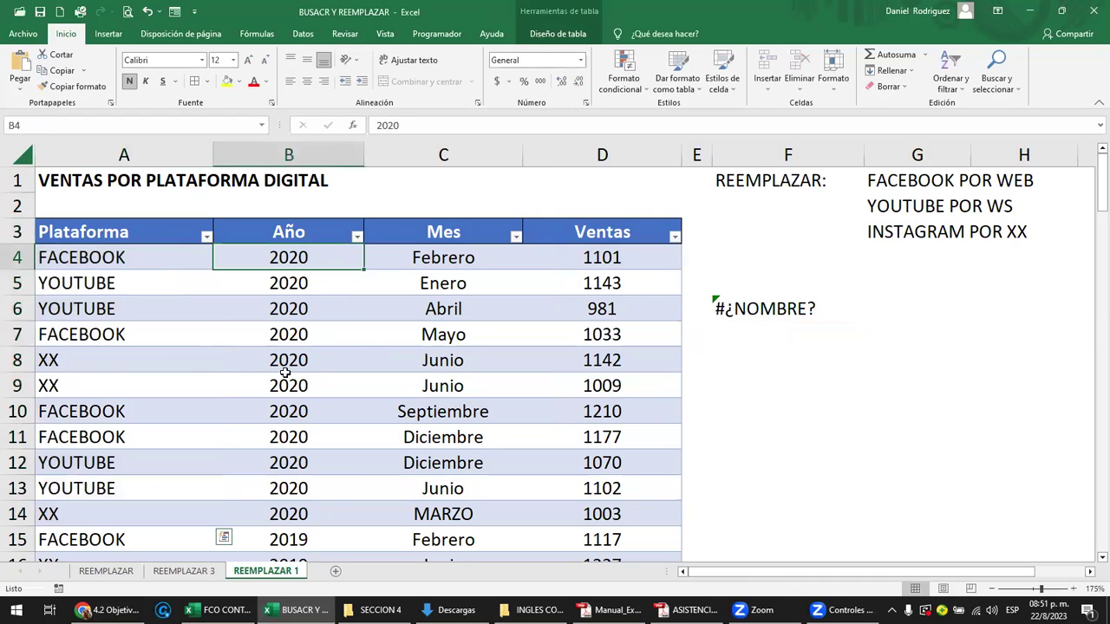
pyautogui.click(97, 234)
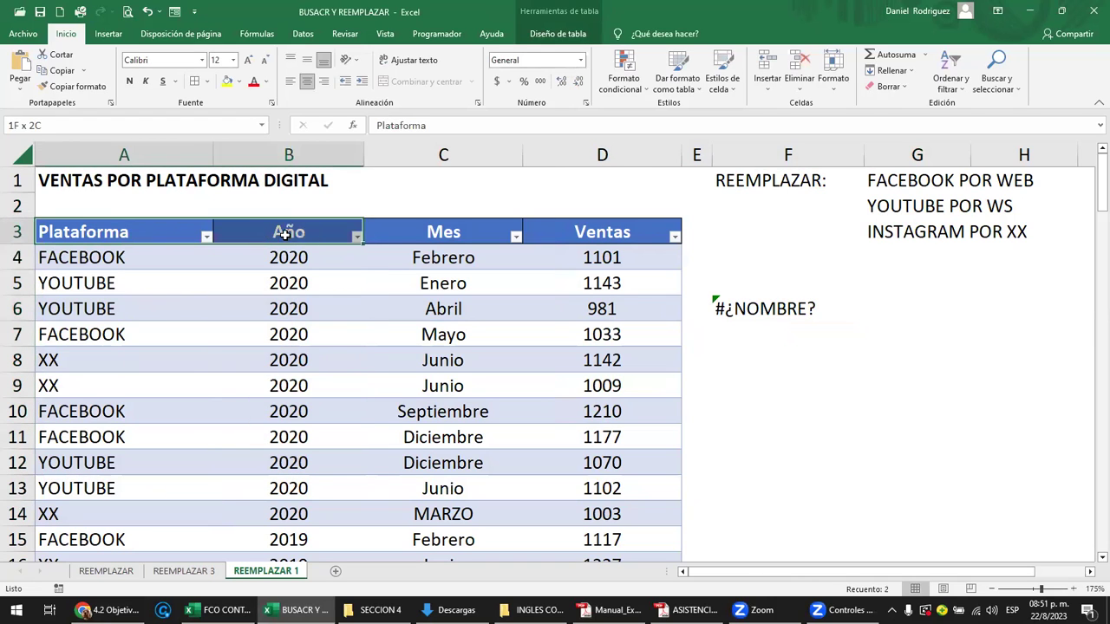
pyautogui.moveTo(97, 234); pyautogui.dragTo(668, 233)
pyautogui.click(730, 312)
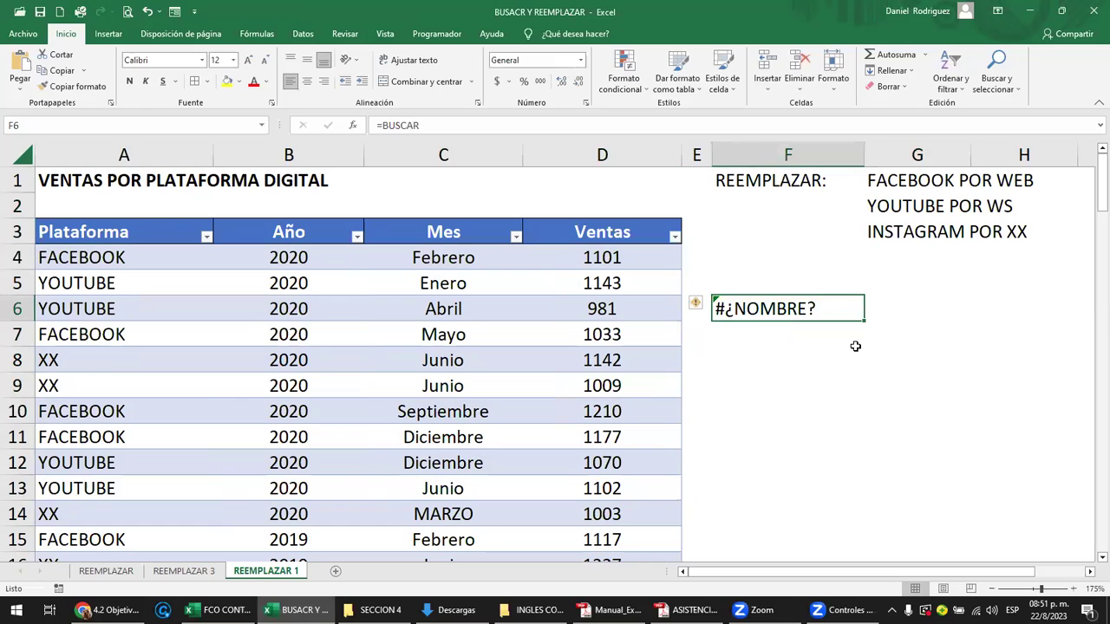
pyautogui.press('F2')
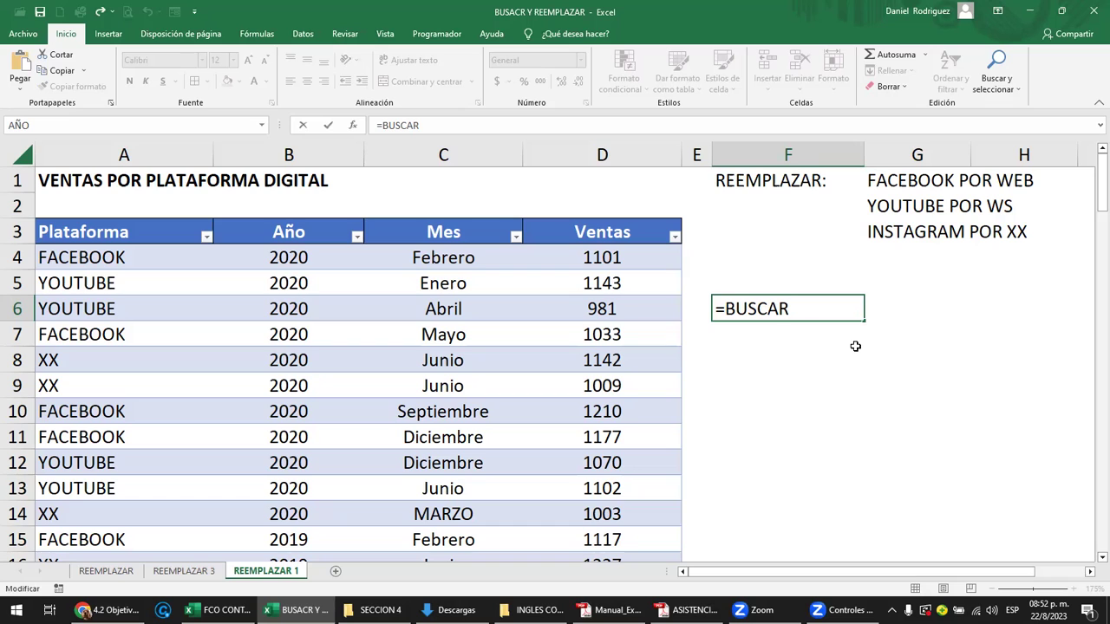
pyautogui.hotkey('ctrl', 'Return')
# - Label F5 as DUI and clear the #¿NOMBRE? error from F6
pyautogui.press('Up')
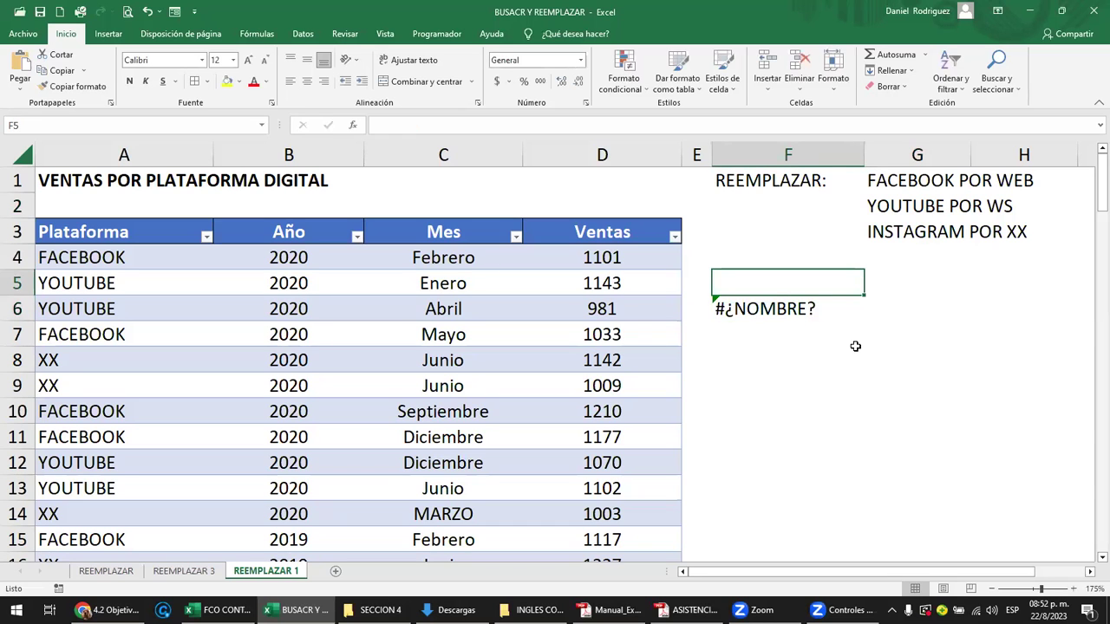
pyautogui.write('DUI')
pyautogui.press('Return')
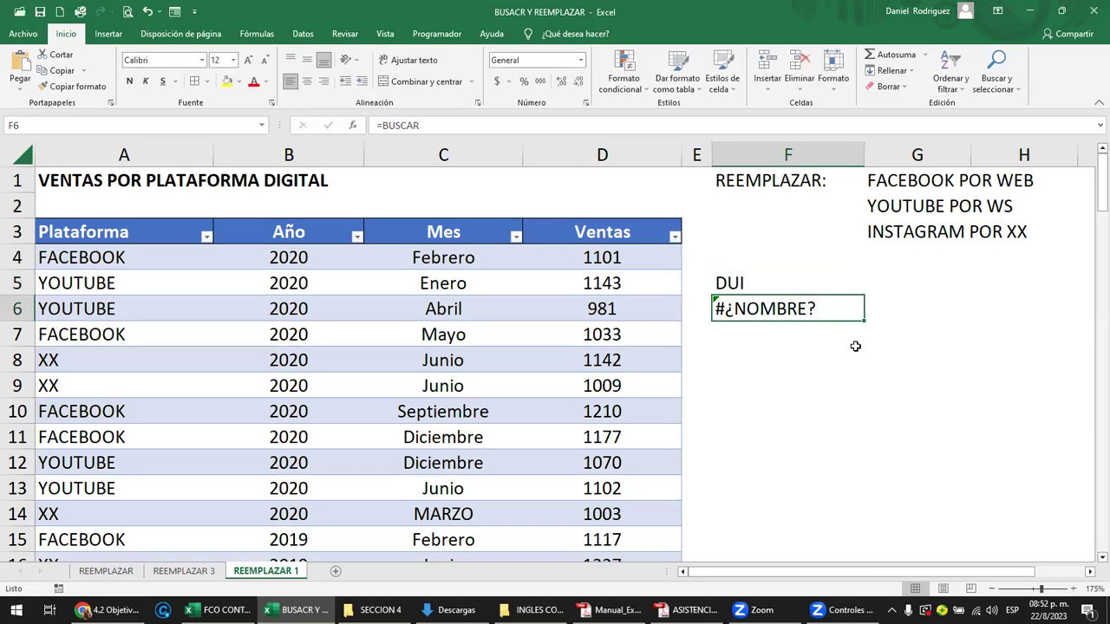
pyautogui.press('Delete')
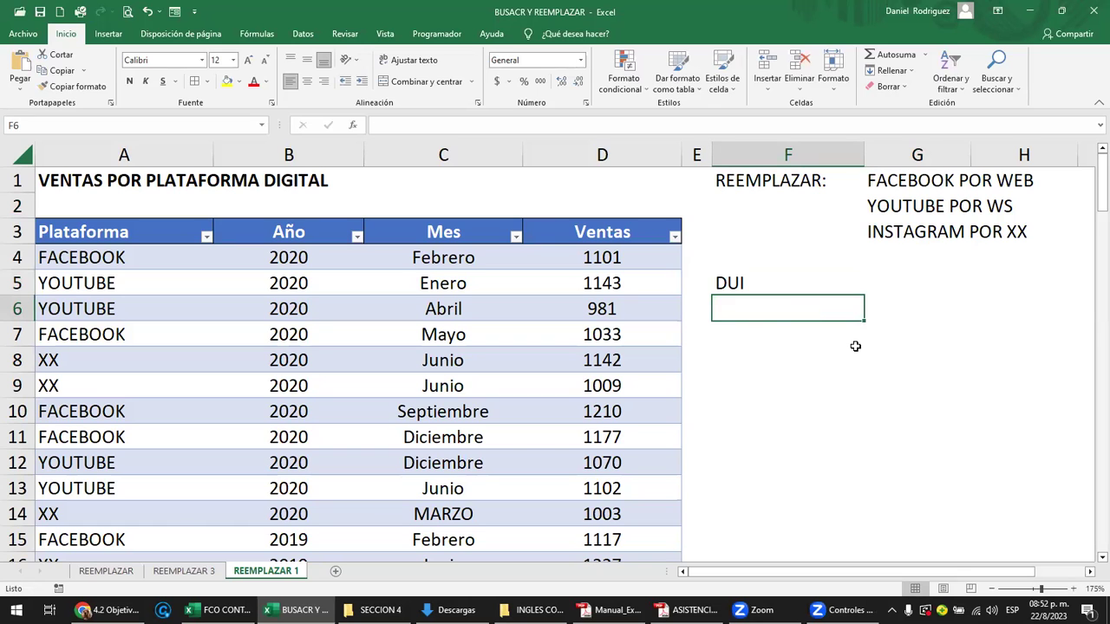
# - On the REEMPLAZAR 3 sheet, overwrite the sellers in A4:A8 with codes V001, V002, V003, V004, V005
pyautogui.click(178, 570)
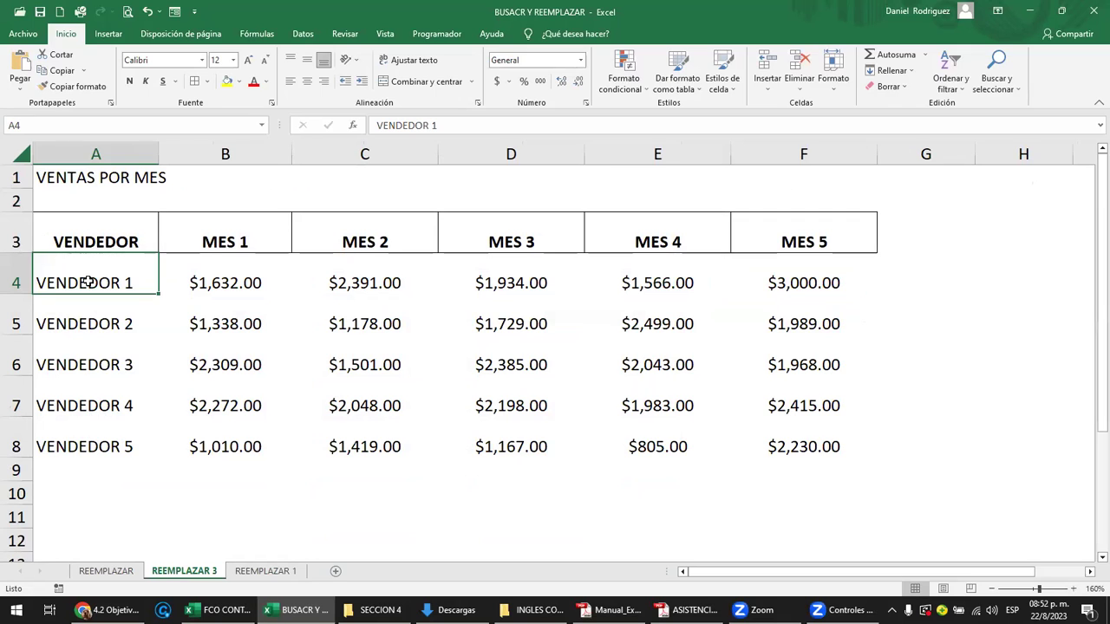
pyautogui.write('V001')
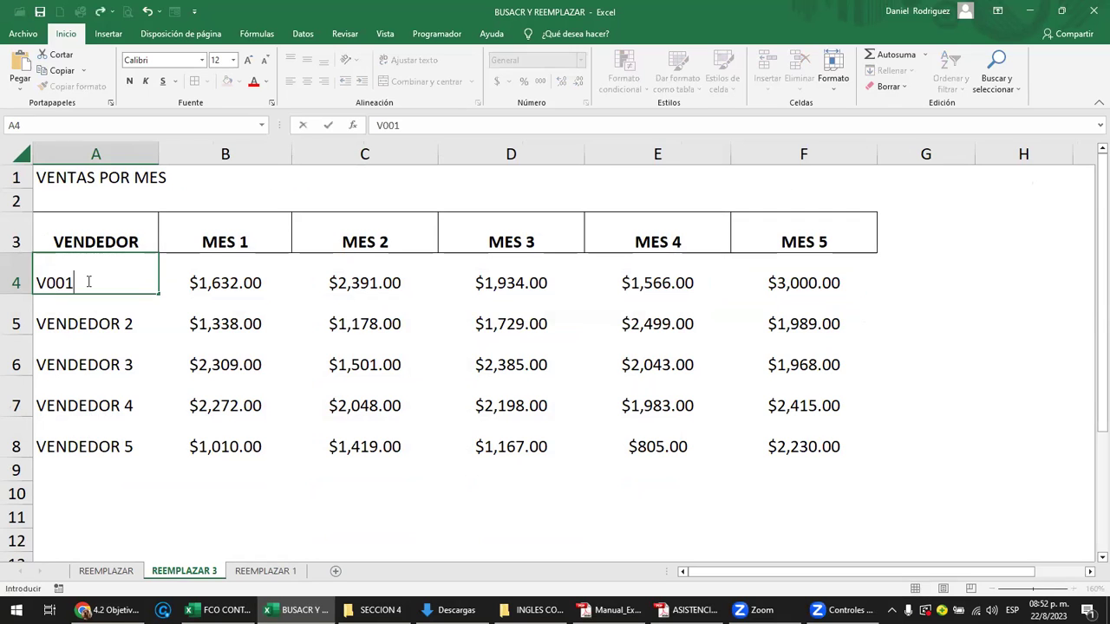
pyautogui.press('Return')
pyautogui.write('V002')
pyautogui.press('Return')
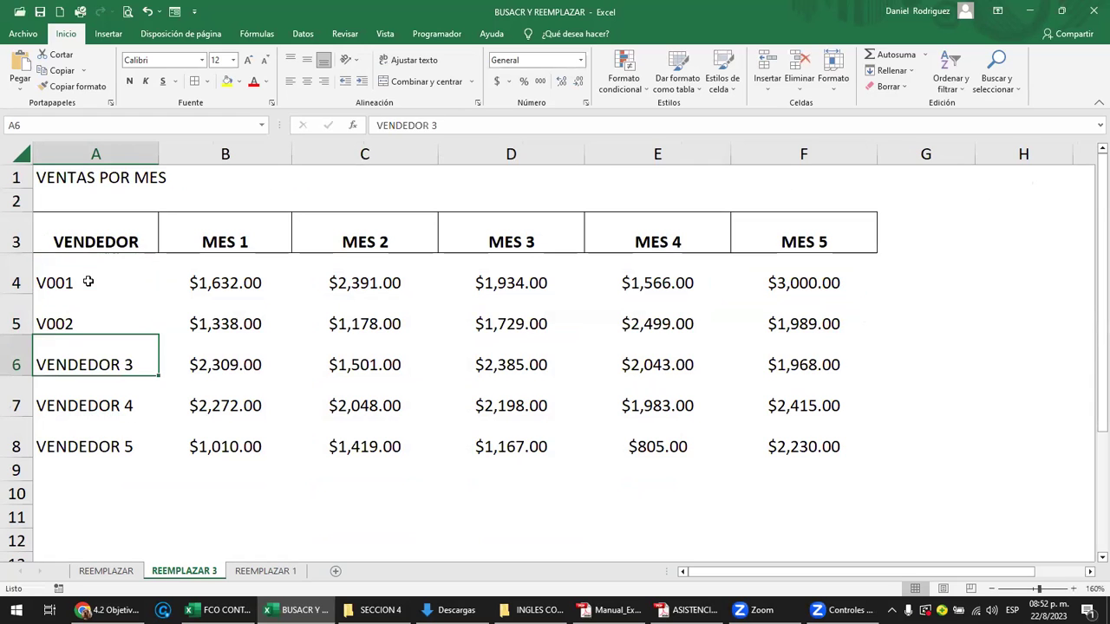
pyautogui.write('V003')
pyautogui.press('Return')
pyautogui.write('V004')
pyautogui.press('Return')
pyautogui.write('V')
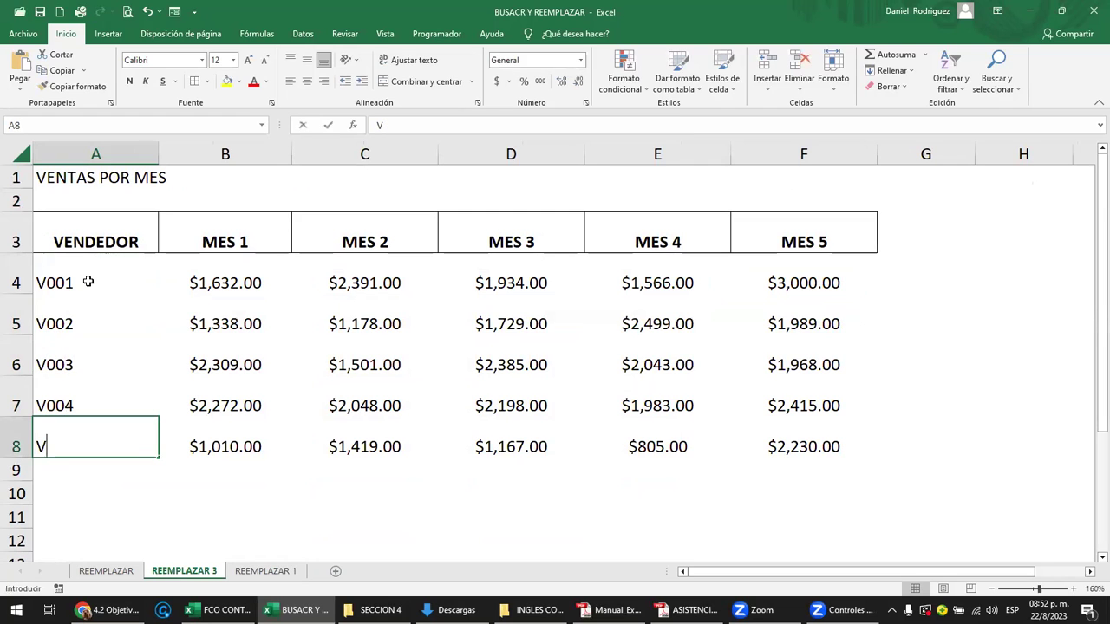
pyautogui.write('005')
pyautogui.press('Return')
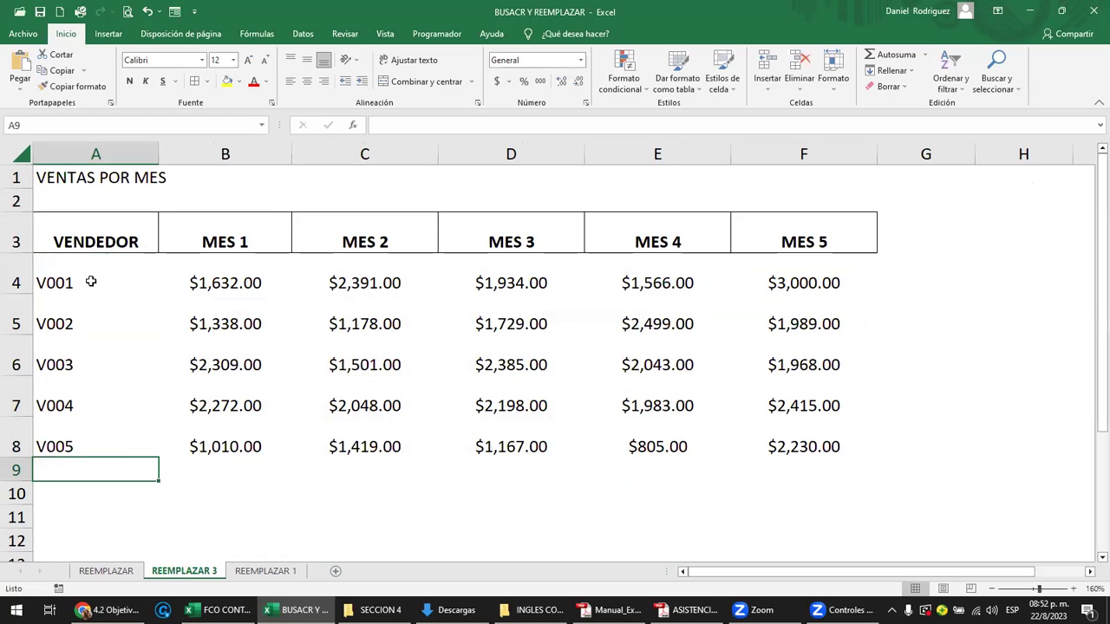
pyautogui.click(67, 278)
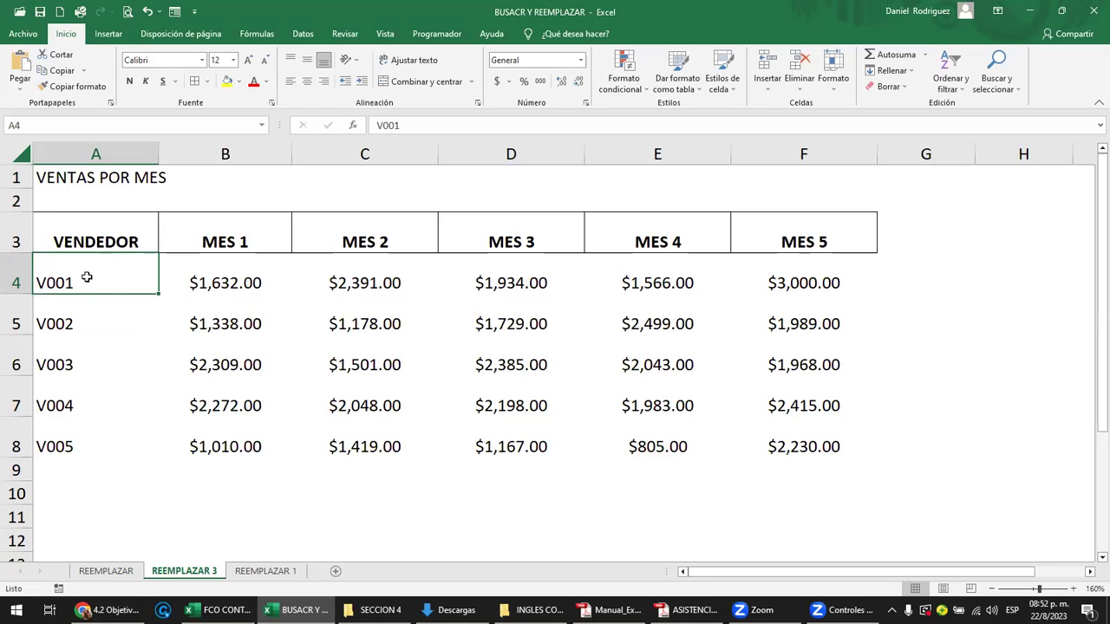
# - Enter =BUSCARV(A4;A4:F8;2;) with exact match in H4, returning 1632
pyautogui.click(975, 281)
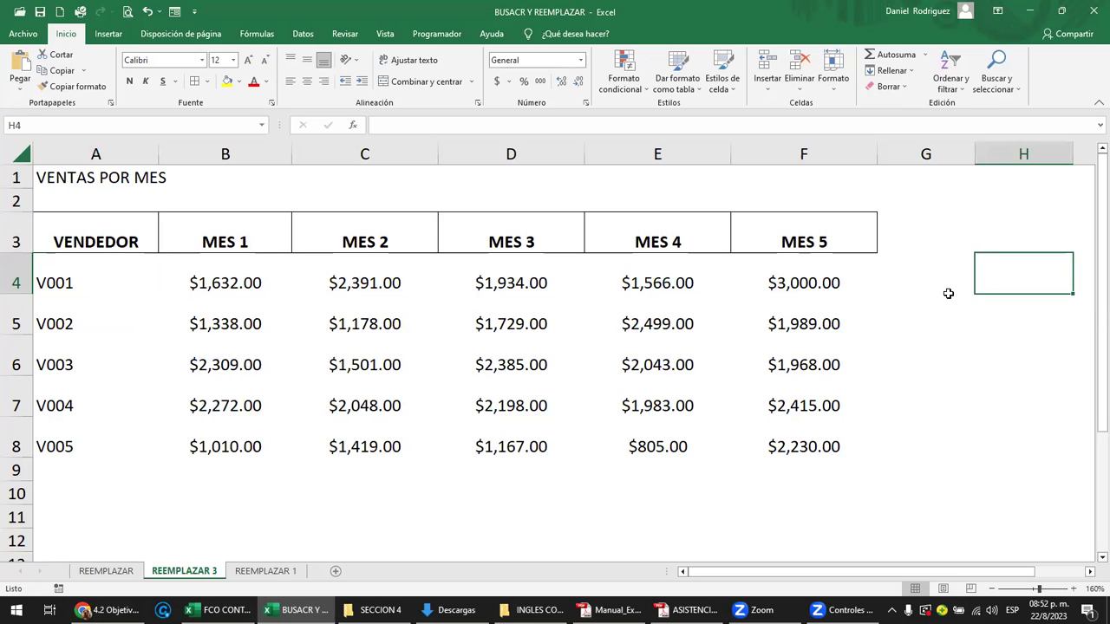
pyautogui.write('=BUSCAR')
pyautogui.press('Down')
pyautogui.press('Down')
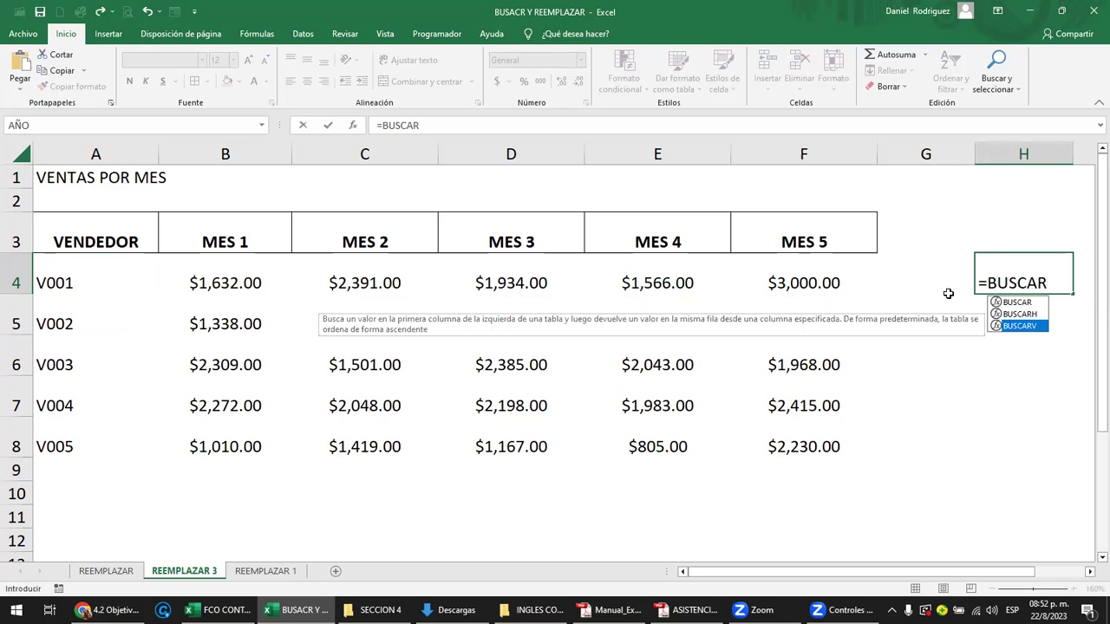
pyautogui.press('Tab')
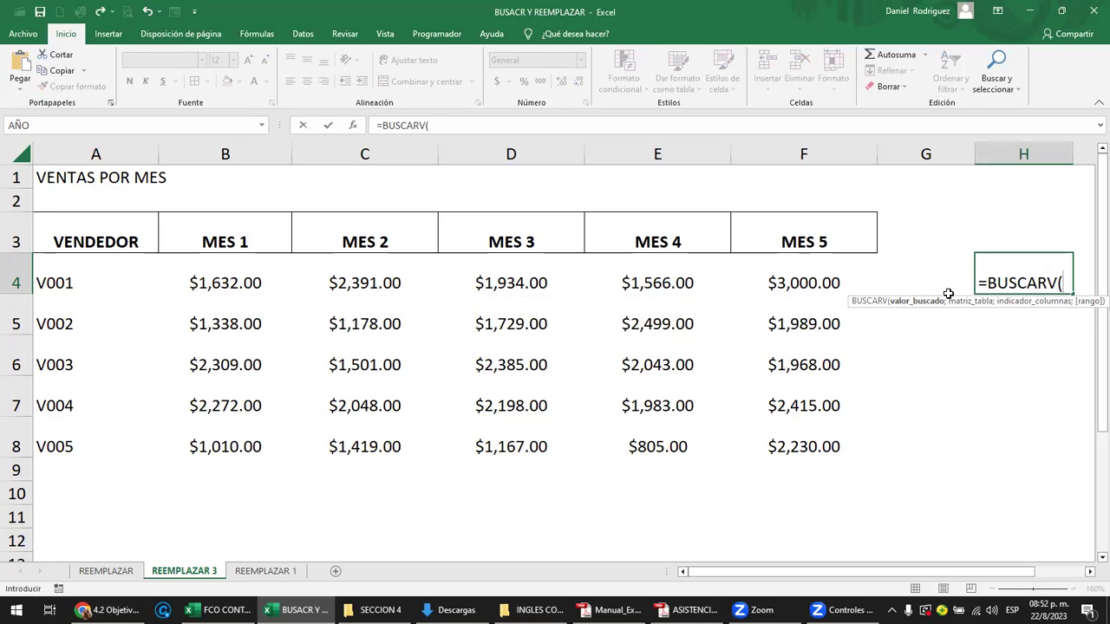
pyautogui.click(57, 283)
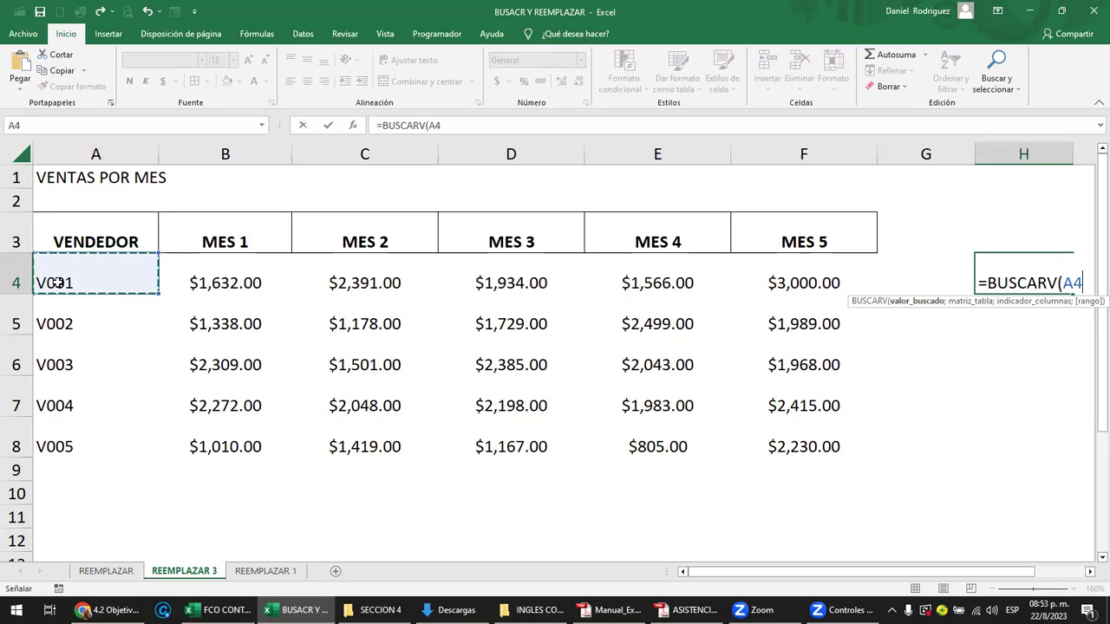
pyautogui.write(';')
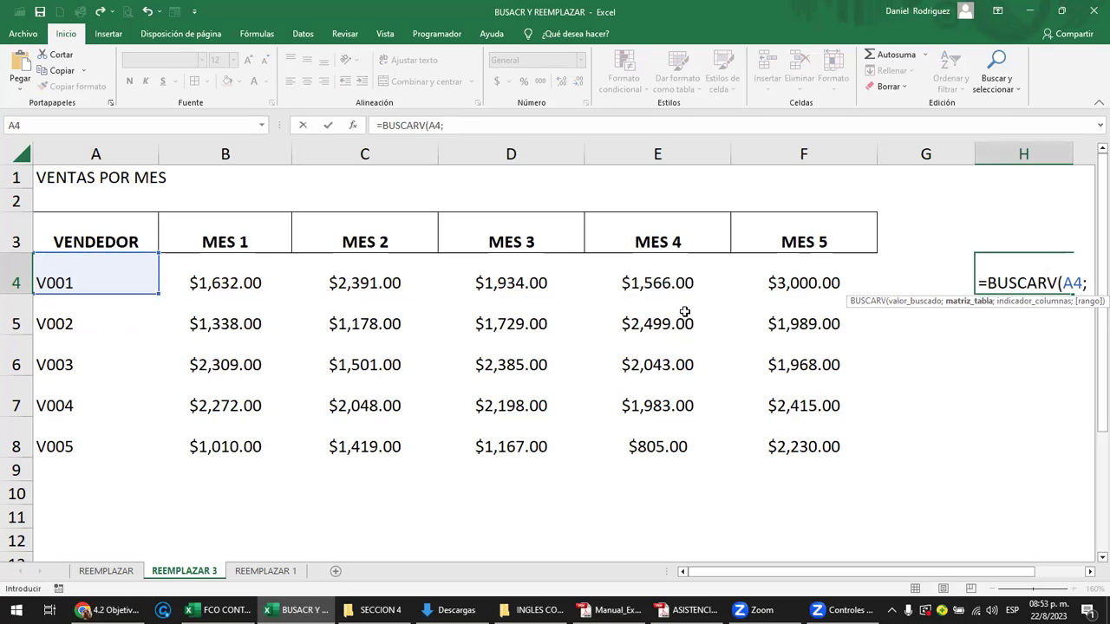
pyautogui.moveTo(818, 276); pyautogui.dragTo(78, 438)
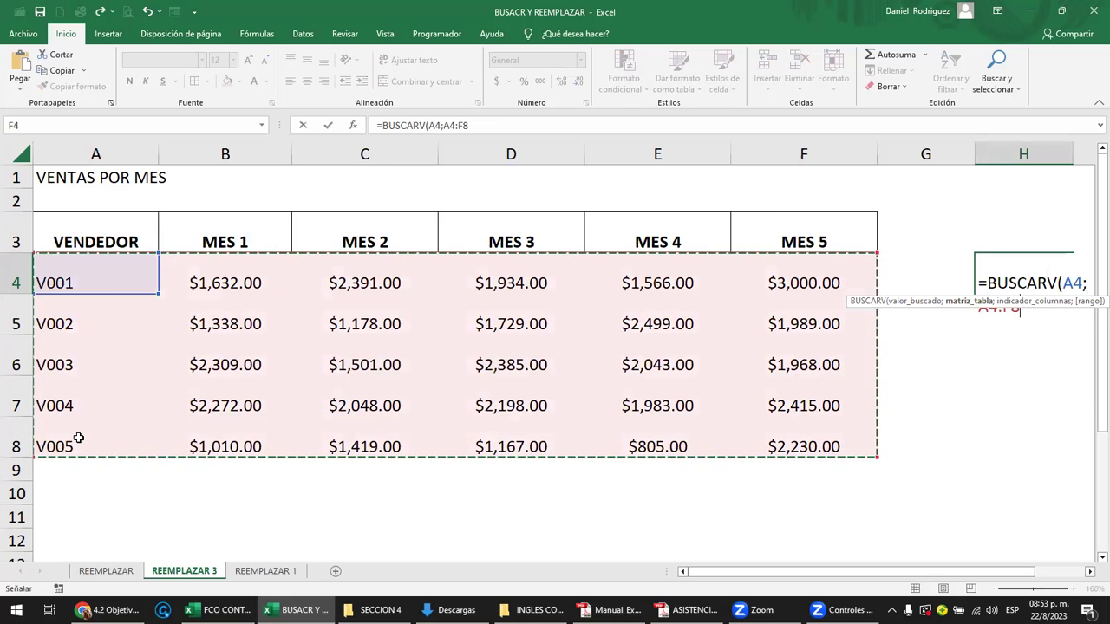
pyautogui.write(';')
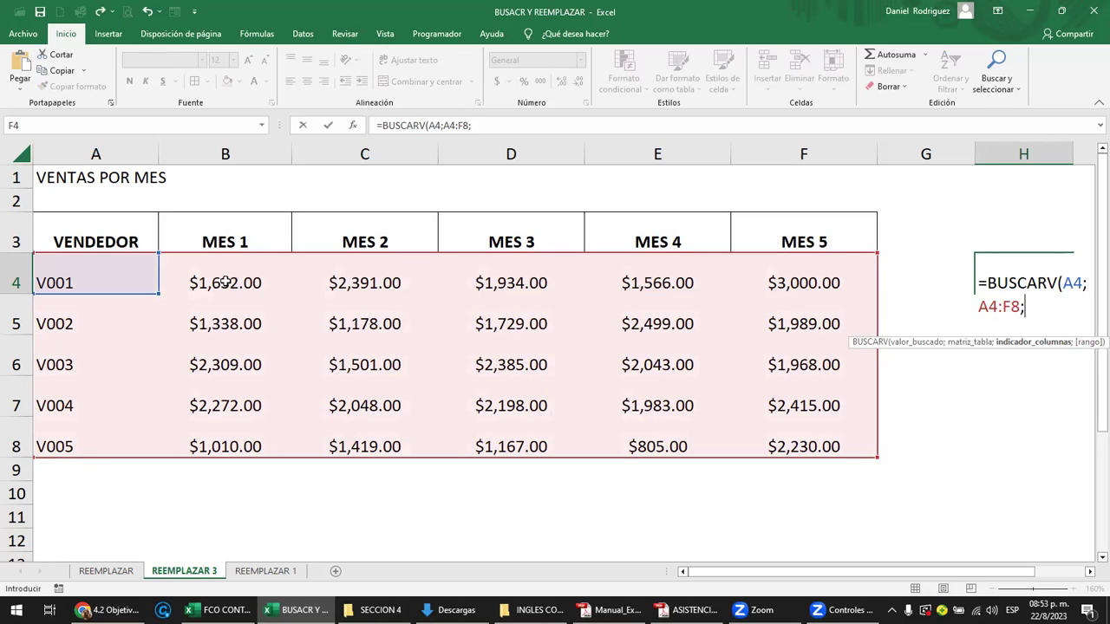
pyautogui.write('2')
pyautogui.write(';')
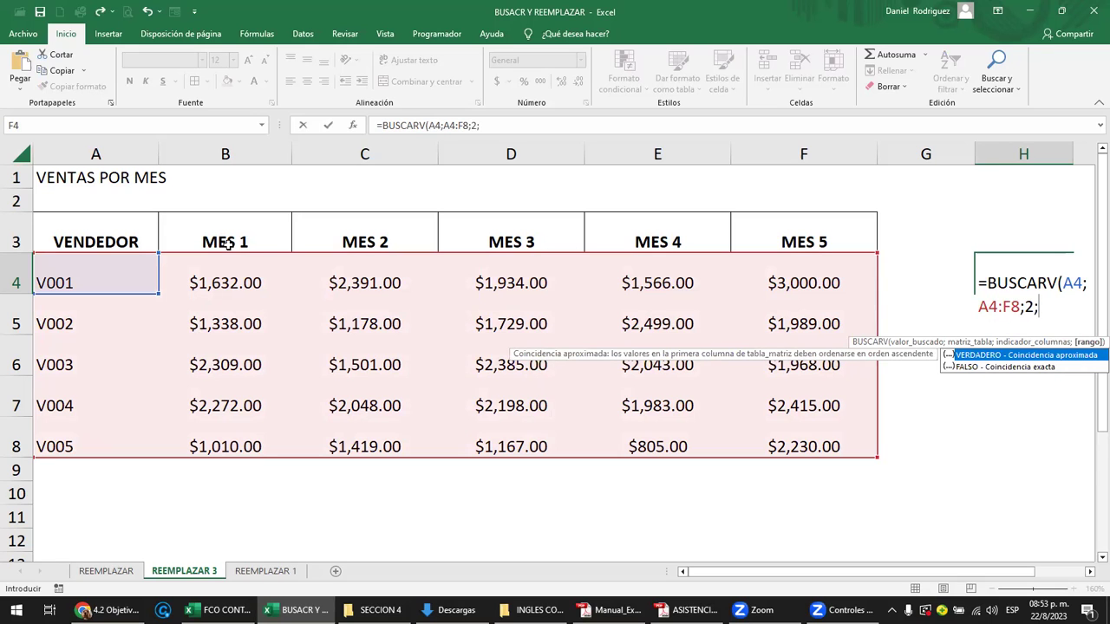
pyautogui.press('Down')
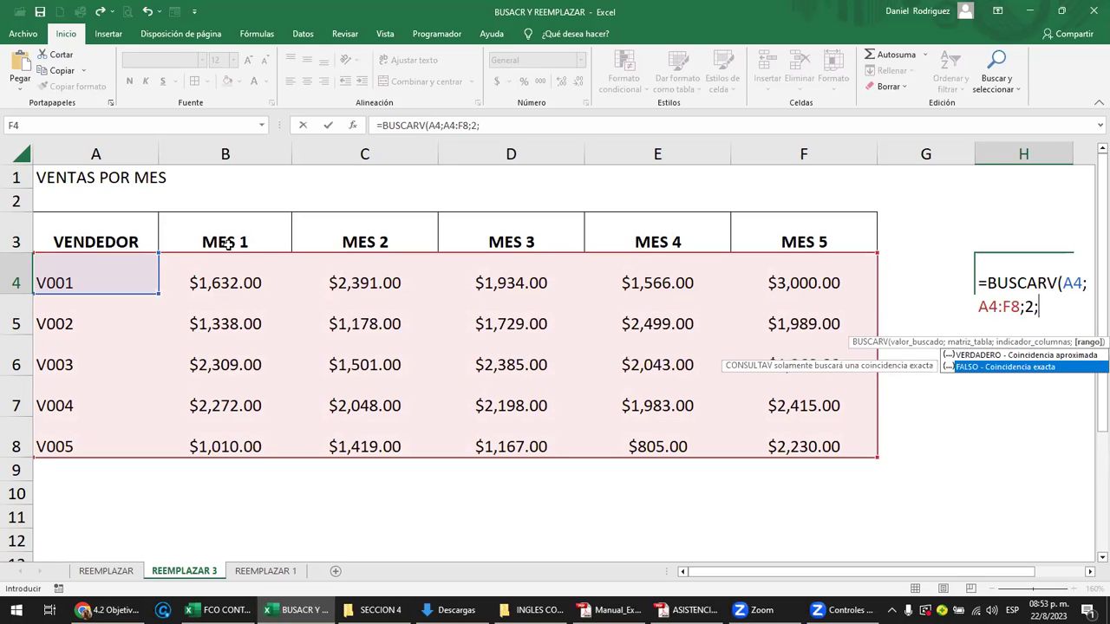
pyautogui.press('Return')
pyautogui.press('Up')
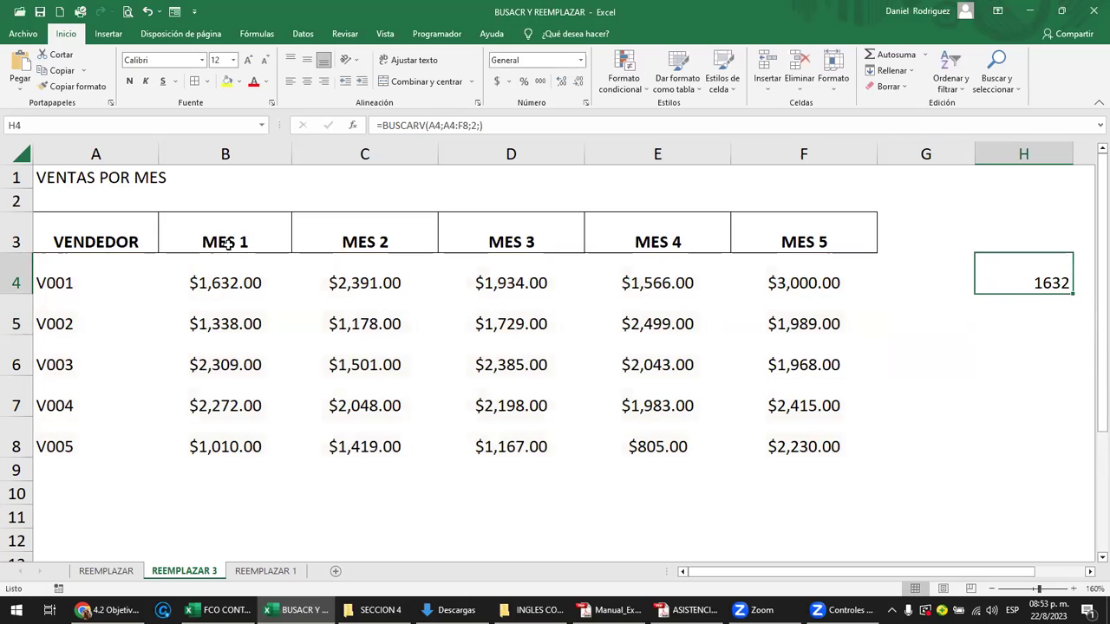
pyautogui.press('F2')
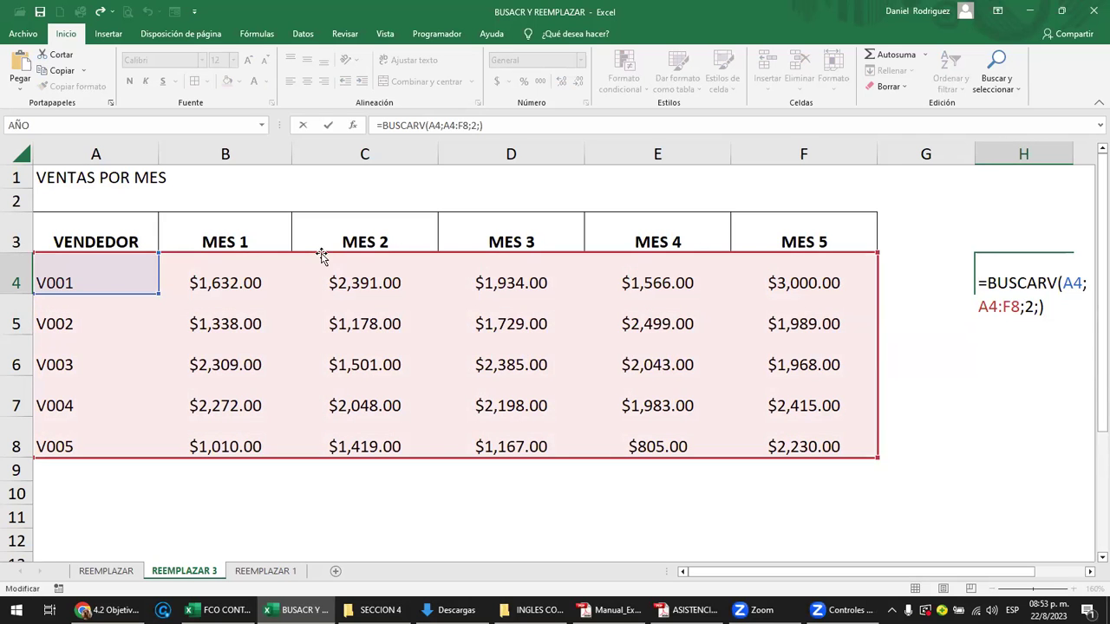
# - Enter V001 as the lookup key in cell H3
pyautogui.press('Escape')
pyautogui.press('Right')
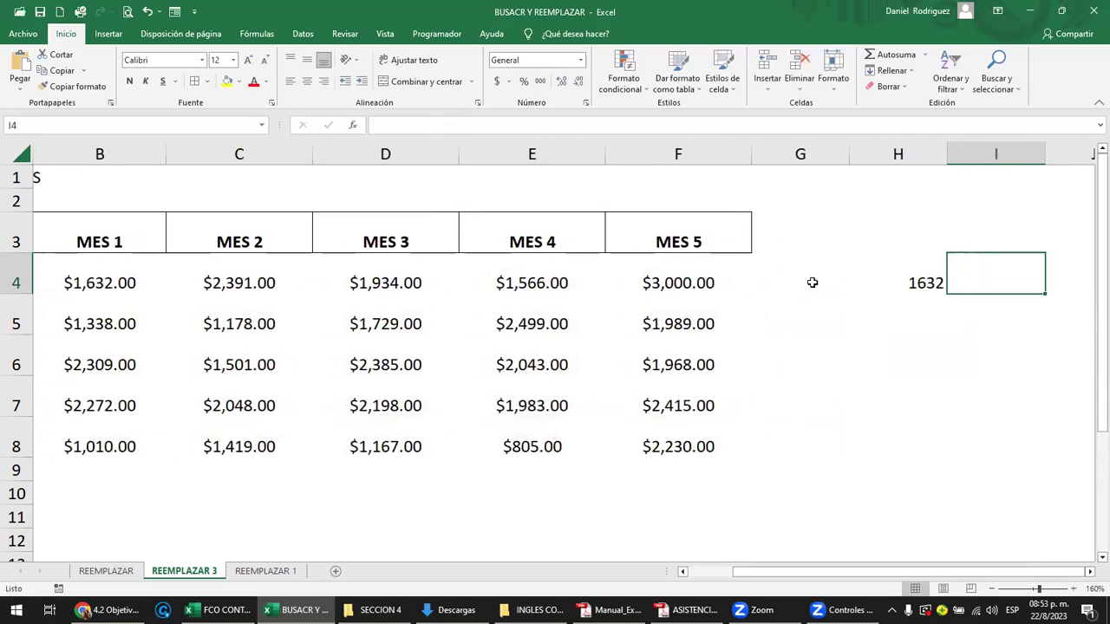
pyautogui.press('Left')
pyautogui.press('Up')
pyautogui.write('V001')
pyautogui.press('Return')
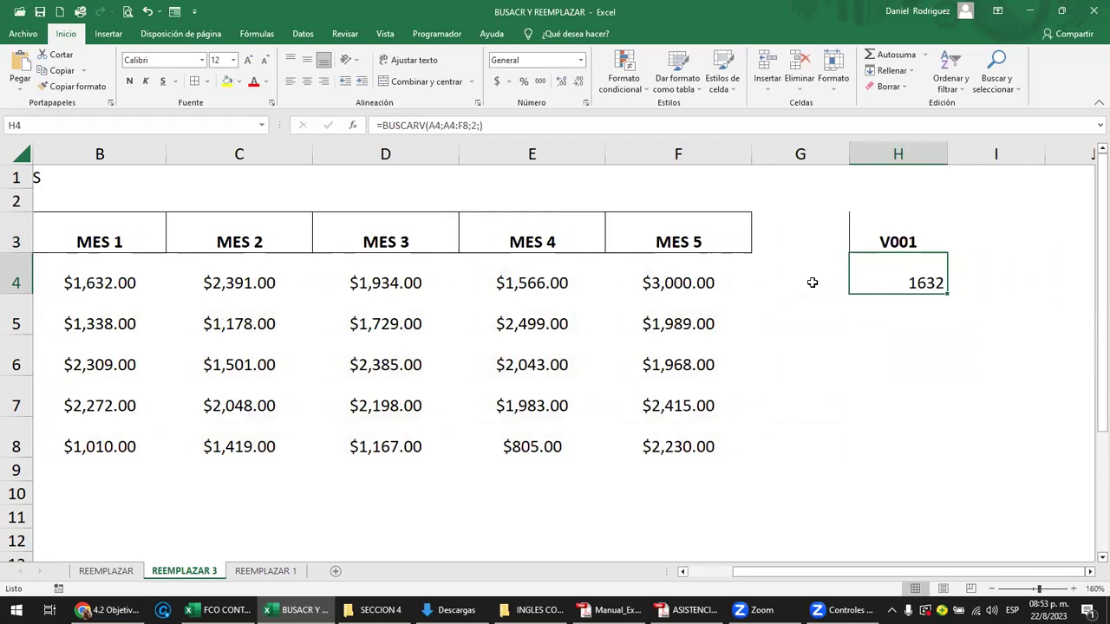
# - Change the H4 formula to use H3 instead of A4 as the lookup value
pyautogui.press('F2')
pyautogui.click(947, 283)
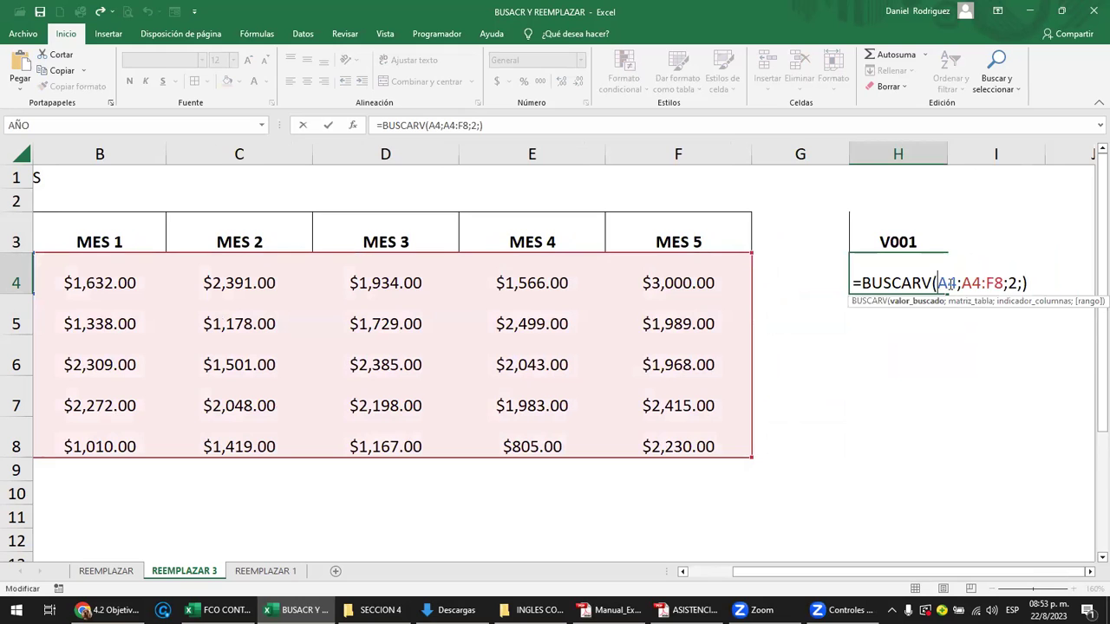
pyautogui.press('BackSpace')
pyautogui.press('BackSpace')
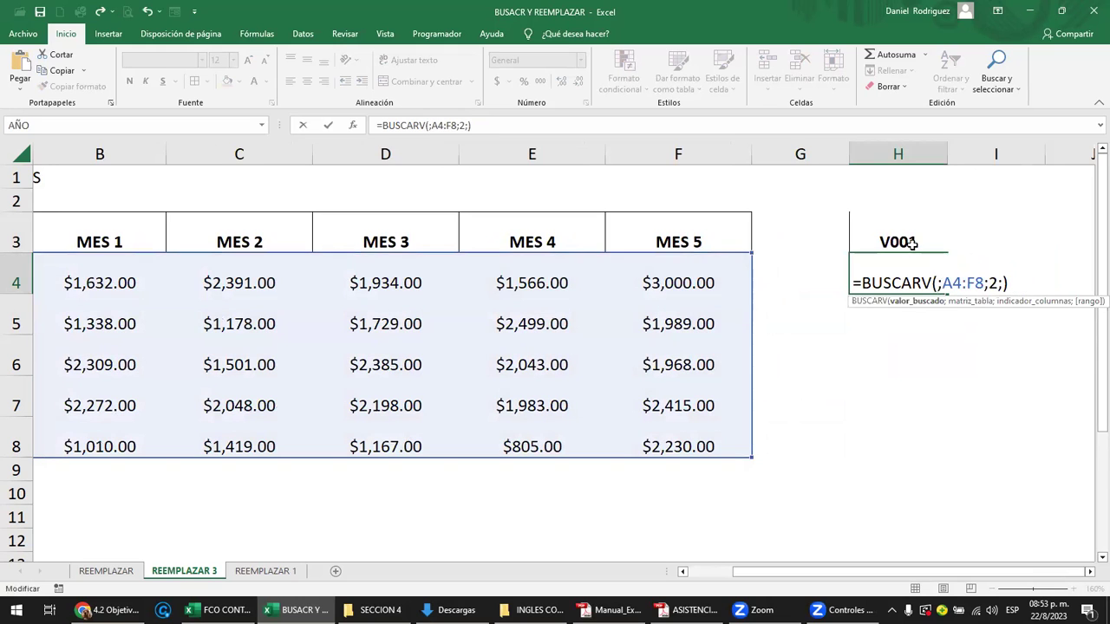
pyautogui.click(906, 232)
pyautogui.press('Return')
# - Select the header row A3:F3, the data A4:F8, and then the key cell H3
pyautogui.press('Left')
pyautogui.press('Left')
pyautogui.press('Left')
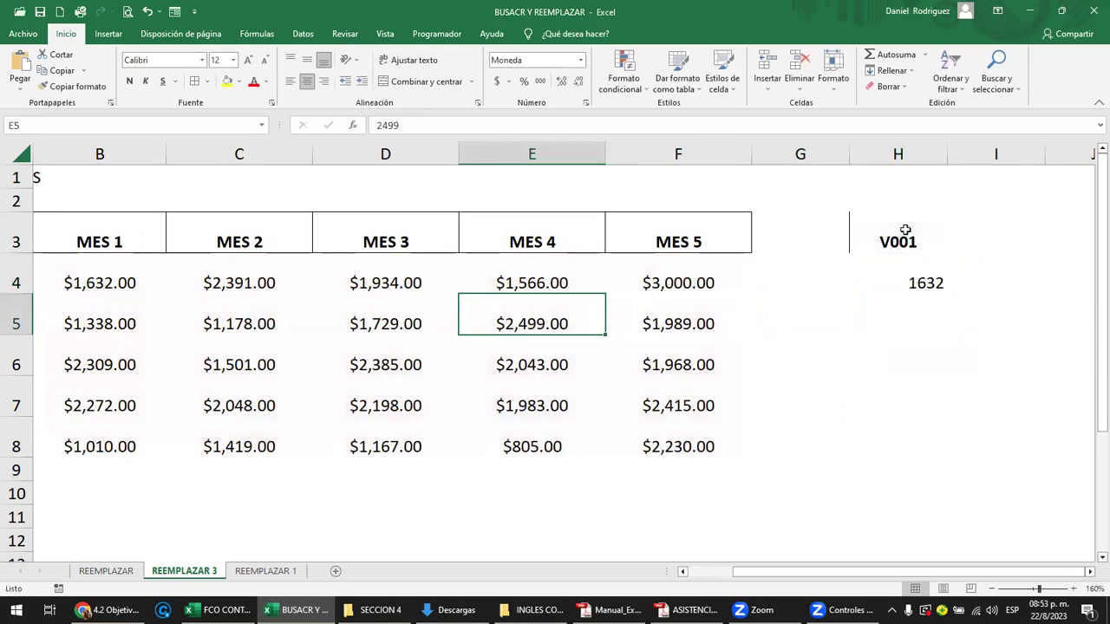
pyautogui.press('Left')
pyautogui.press('Left')
pyautogui.press('Left')
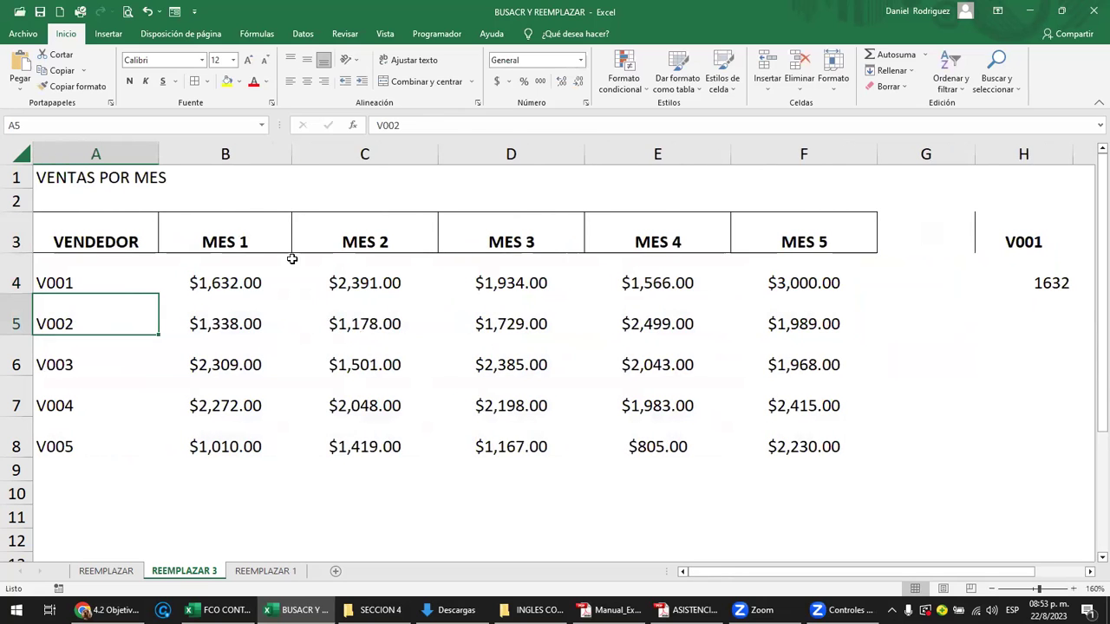
pyautogui.click(95, 232)
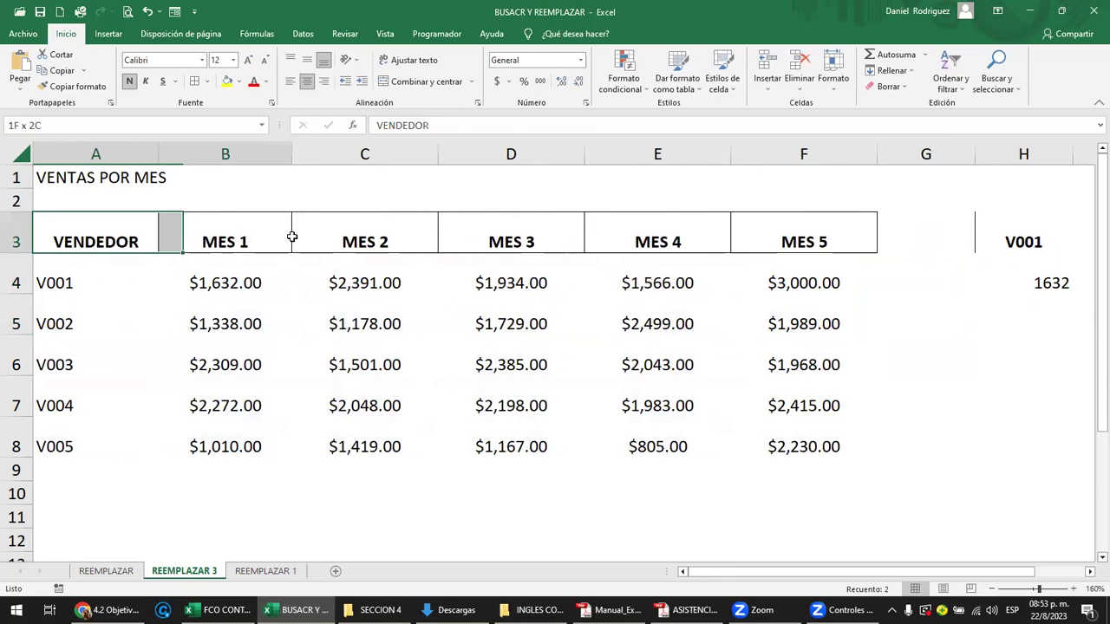
pyautogui.moveTo(95, 234); pyautogui.dragTo(806, 239)
pyautogui.moveTo(81, 279); pyautogui.dragTo(824, 446)
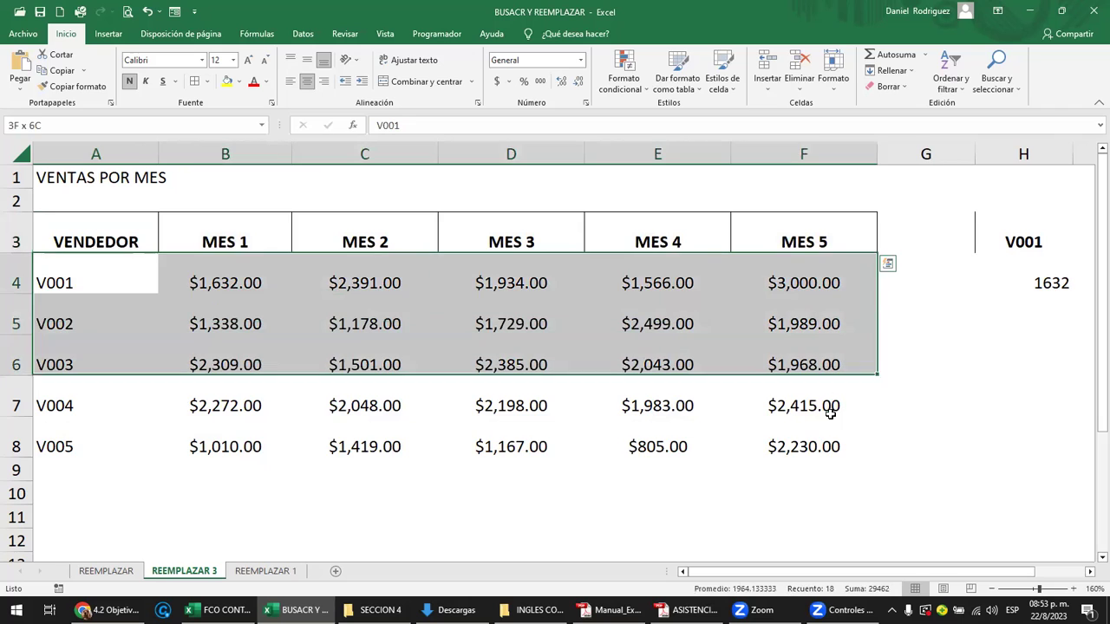
pyautogui.click(1047, 243)
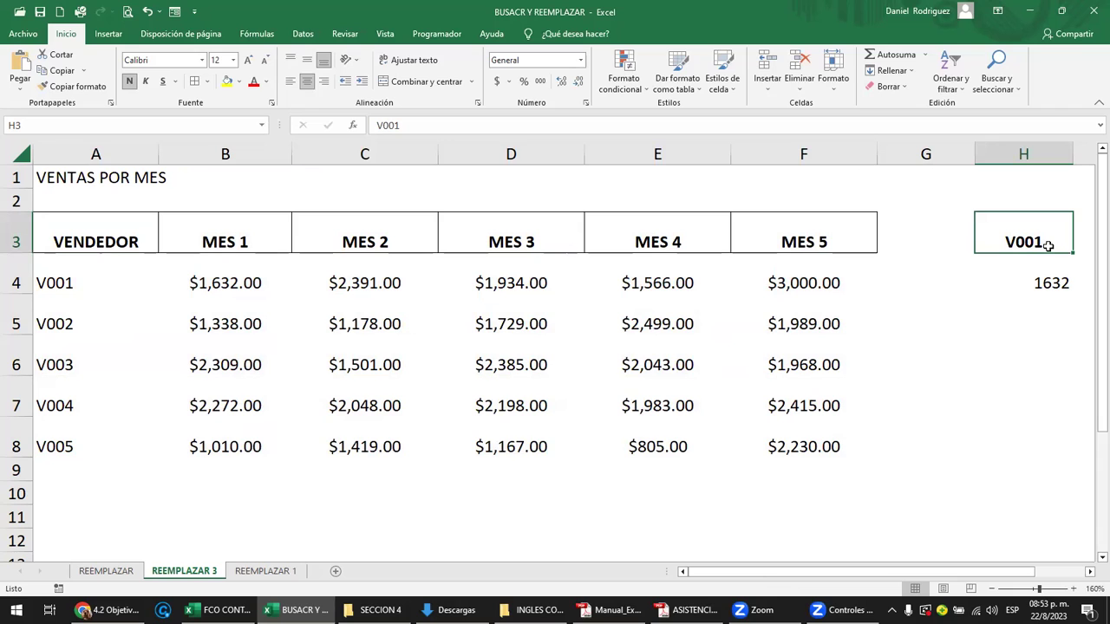
# - Change H3 to V005 and check that H4 returns its MES 1 sales, 1010
pyautogui.write('V005')
pyautogui.press('Return')
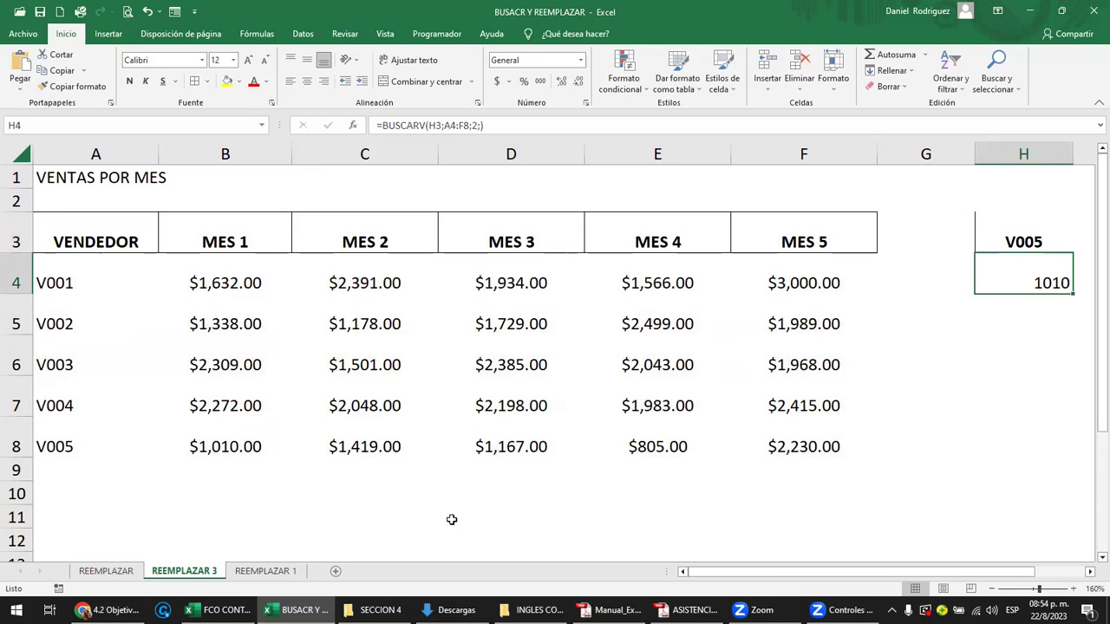
pyautogui.click(236, 448)
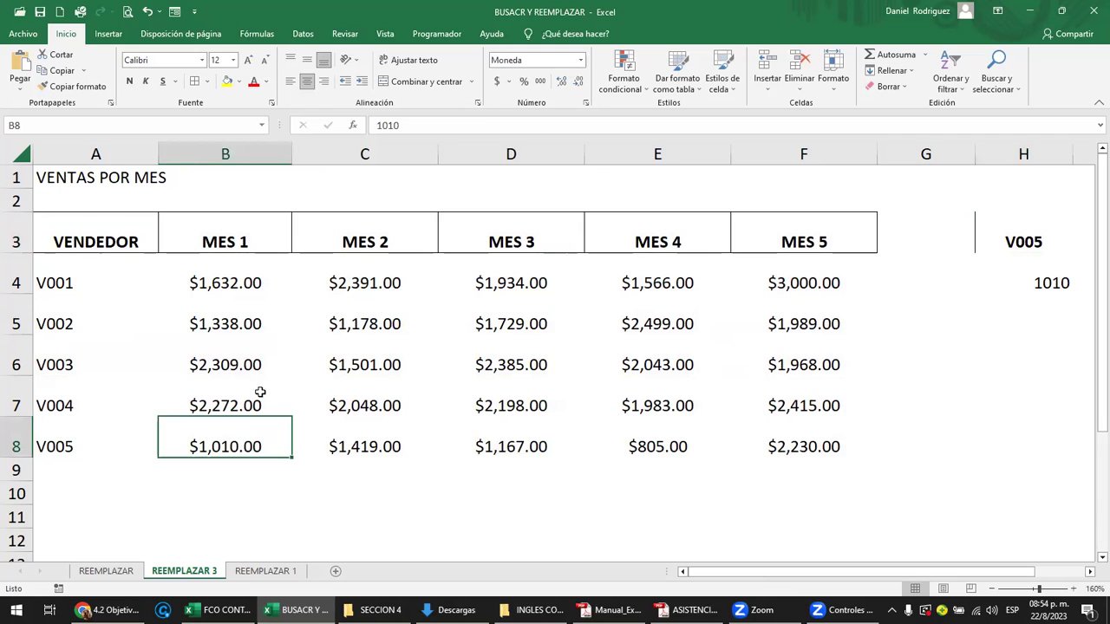
pyautogui.click(230, 154)
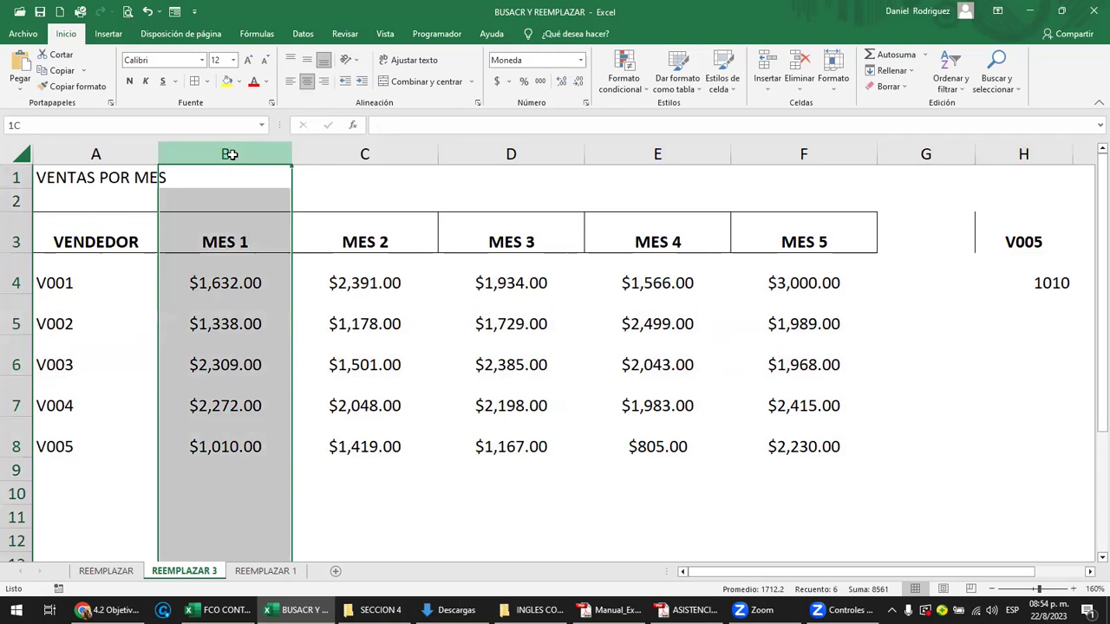
pyautogui.click(353, 232)
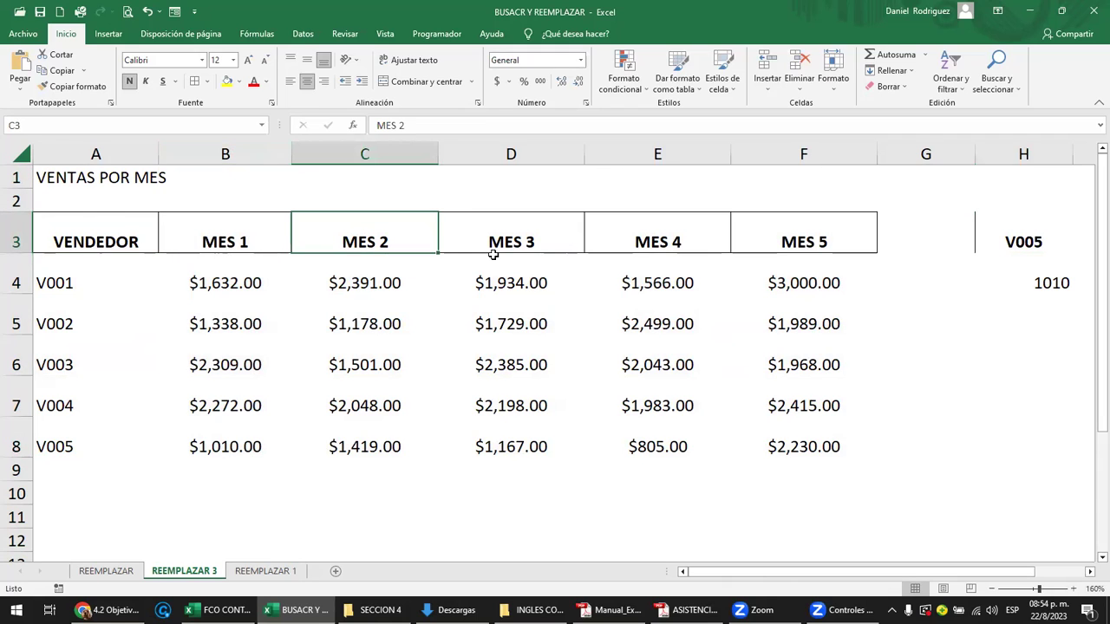
pyautogui.click(1000, 237)
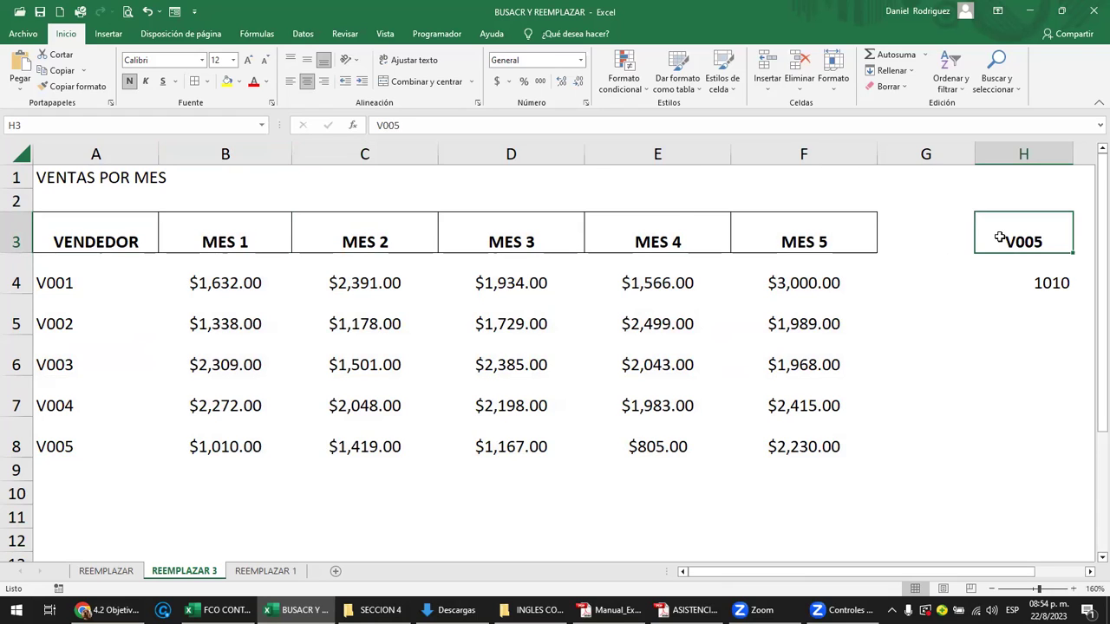
pyautogui.click(1009, 270)
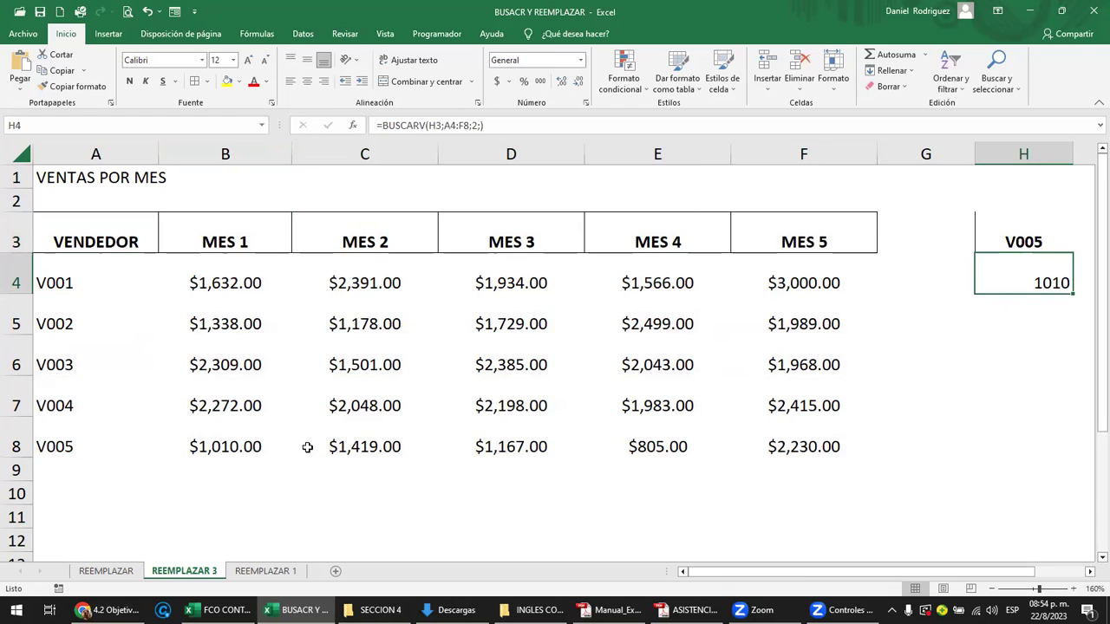
pyautogui.press('F2')
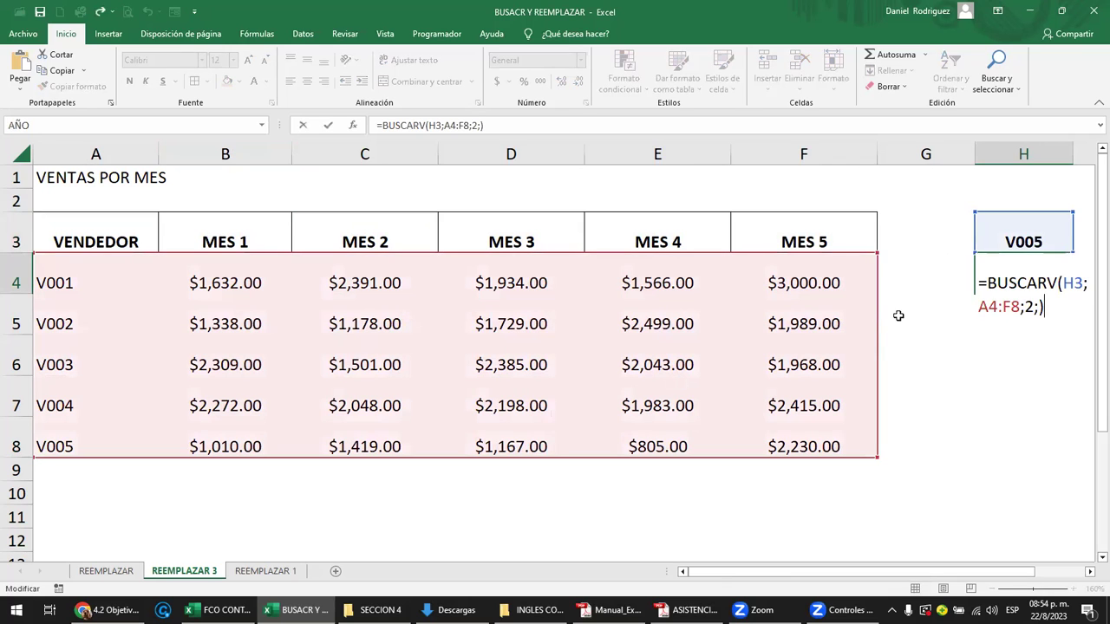
pyautogui.hotkey('ctrl', 'Return')
# - Change H3 to V003 so H4 returns 2309, matching cell B6
pyautogui.click(1028, 227)
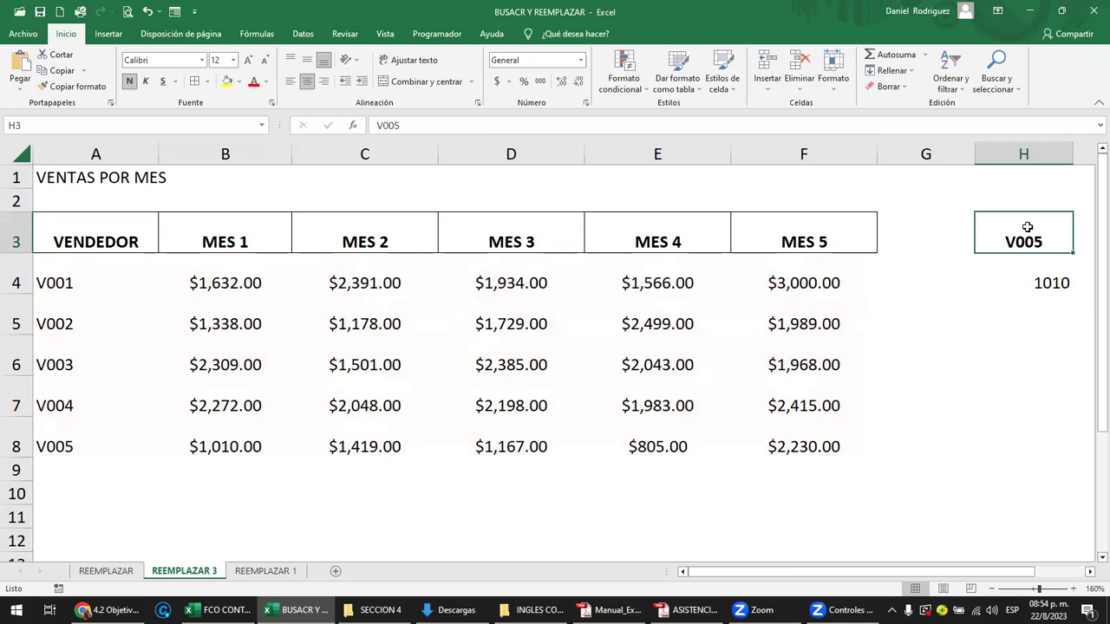
pyautogui.write('V00')
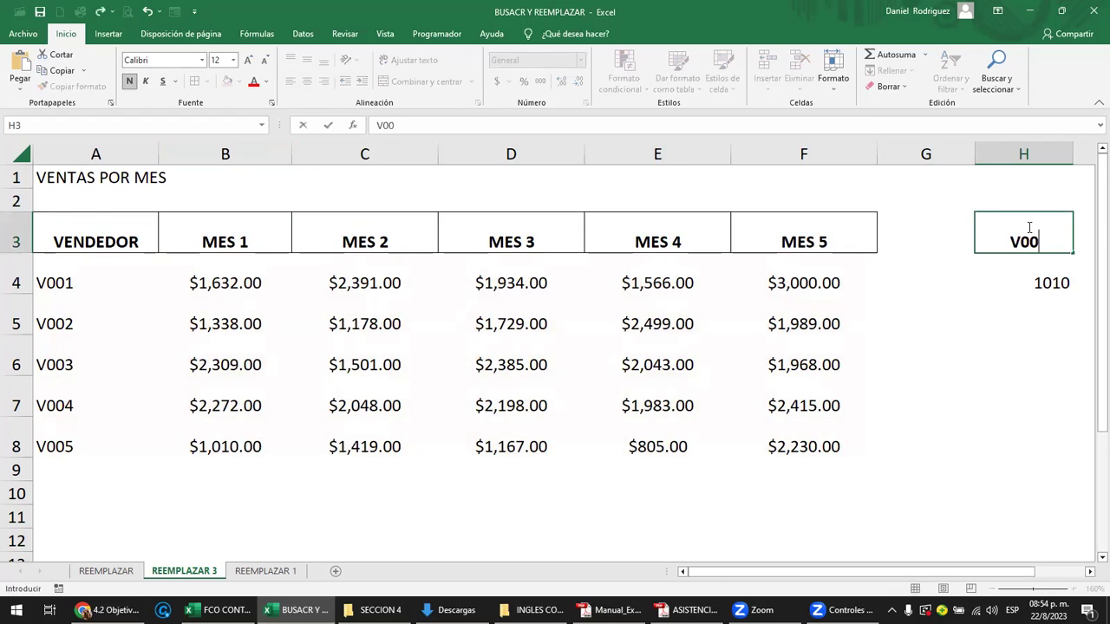
pyautogui.write('3')
pyautogui.press('Return')
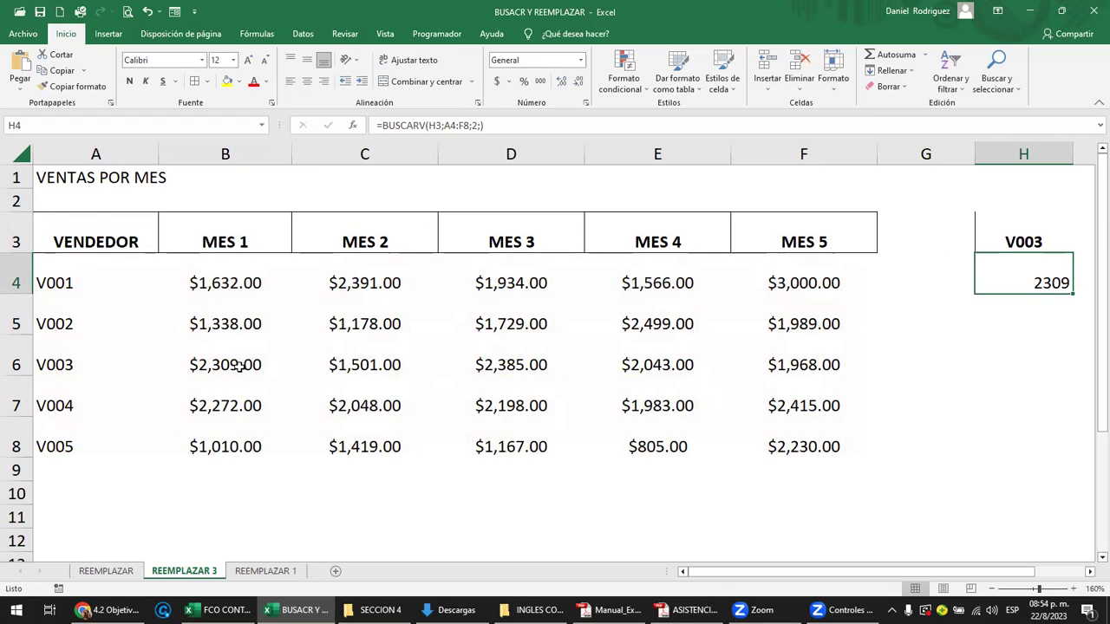
pyautogui.click(241, 365)
pyautogui.click(1057, 283)
pyautogui.moveTo(79, 267); pyautogui.dragTo(783, 449)
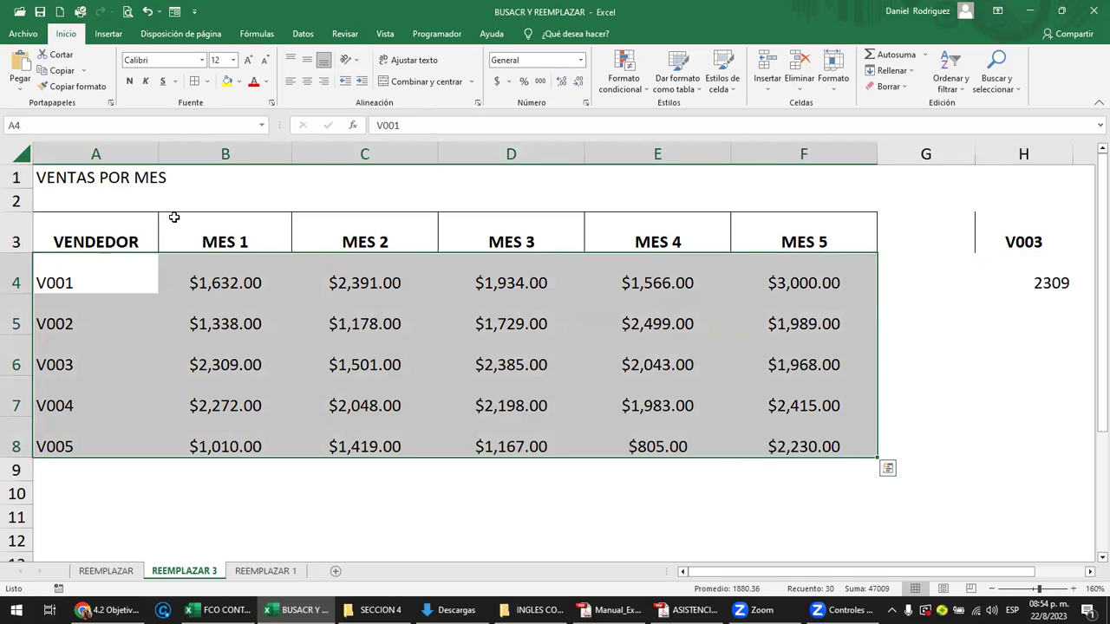
pyautogui.click(95, 154)
# - Fill cells A4 and H3 with yellow
pyautogui.click(218, 154)
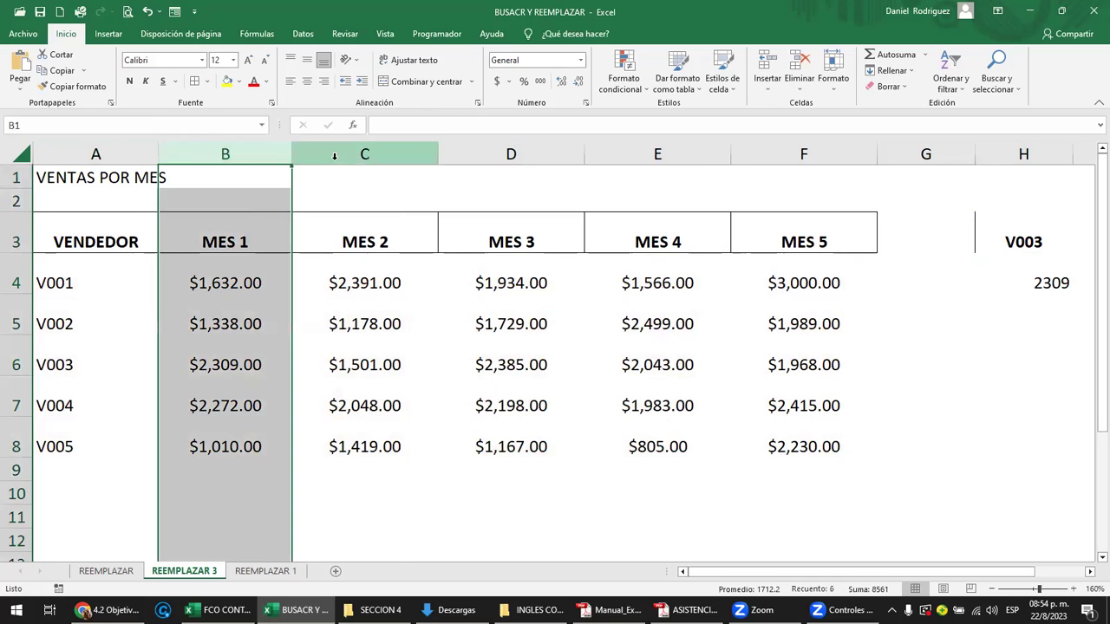
pyautogui.click(334, 153)
pyautogui.click(465, 152)
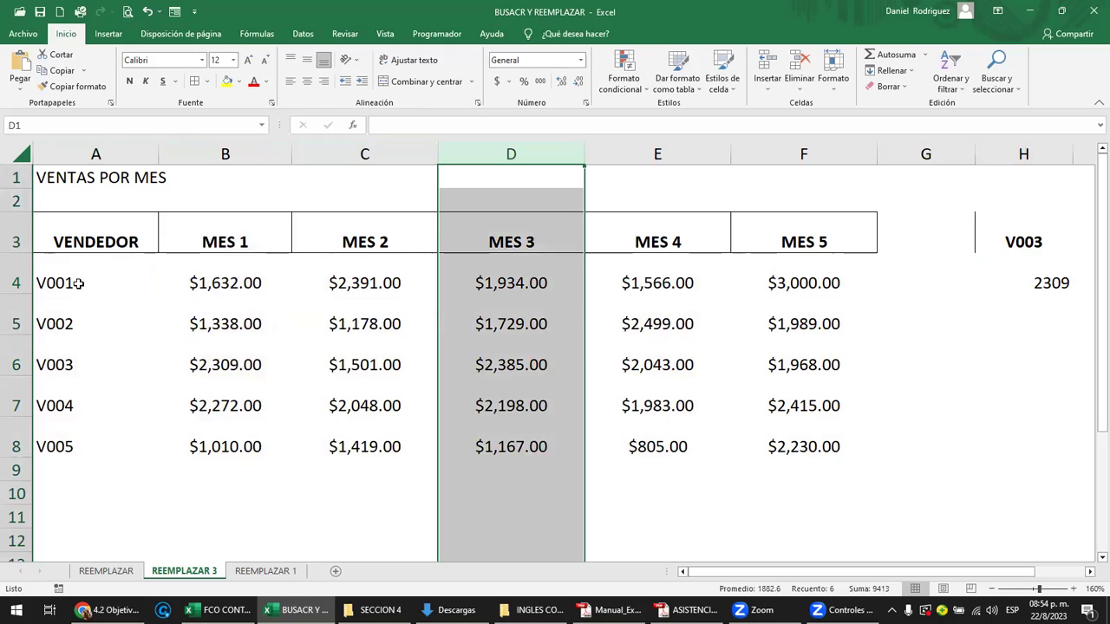
pyautogui.click(79, 283)
pyautogui.click(228, 82)
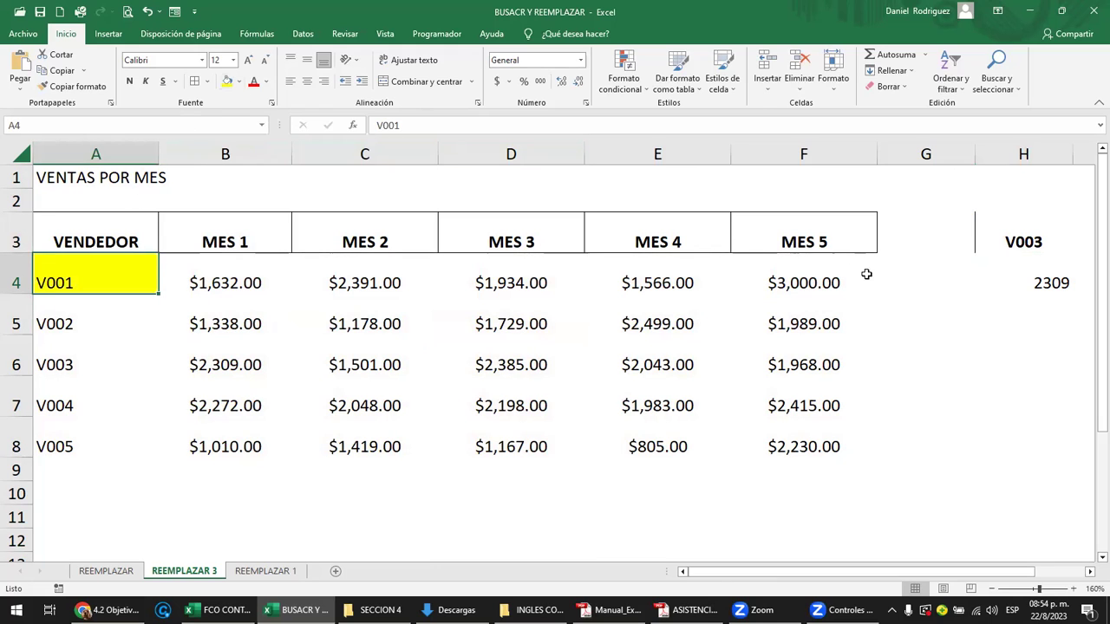
pyautogui.keyDown('ctrl'); pyautogui.click(1008, 241); pyautogui.keyUp('ctrl')
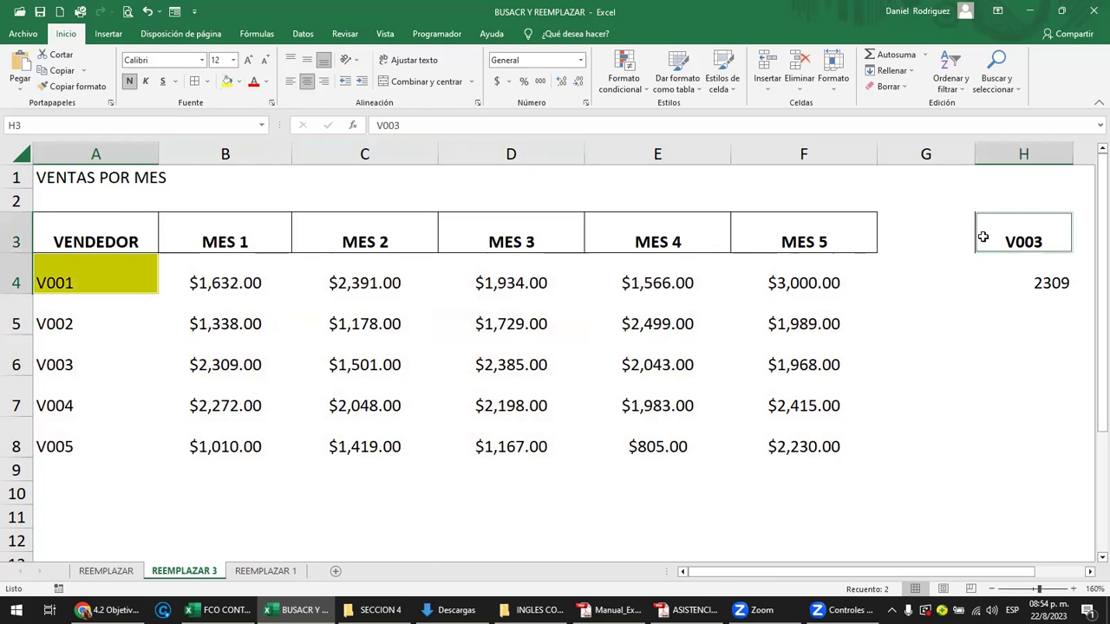
pyautogui.click(226, 82)
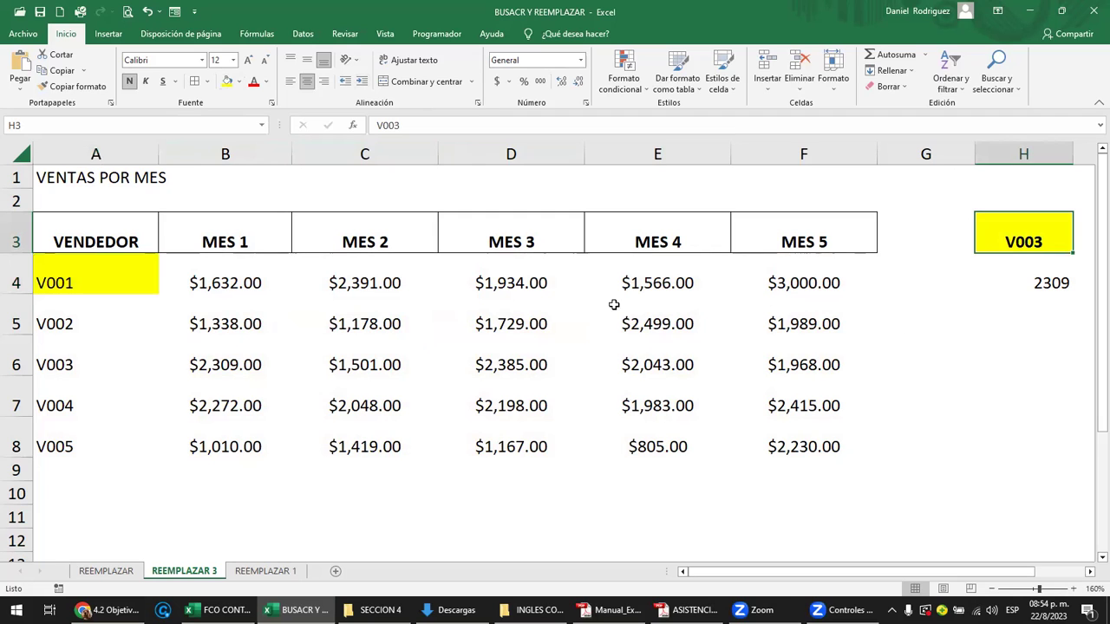
# - Enter the nonexistent code V100 in H3 so the H4 lookup shows #N/D
pyautogui.moveTo(74, 267); pyautogui.dragTo(76, 446)
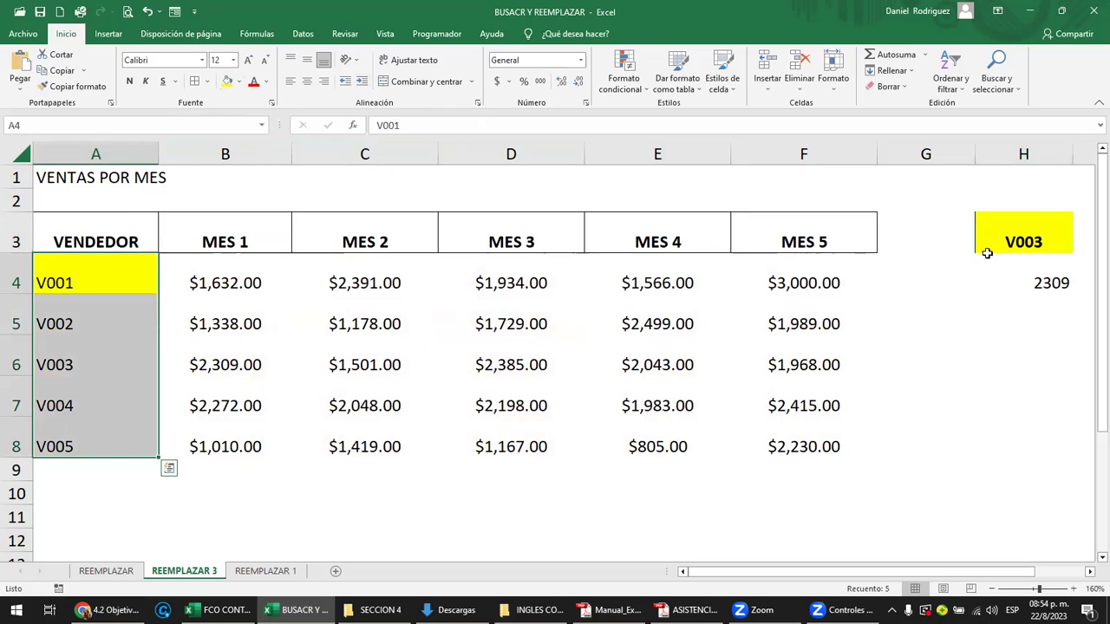
pyautogui.click(1011, 239)
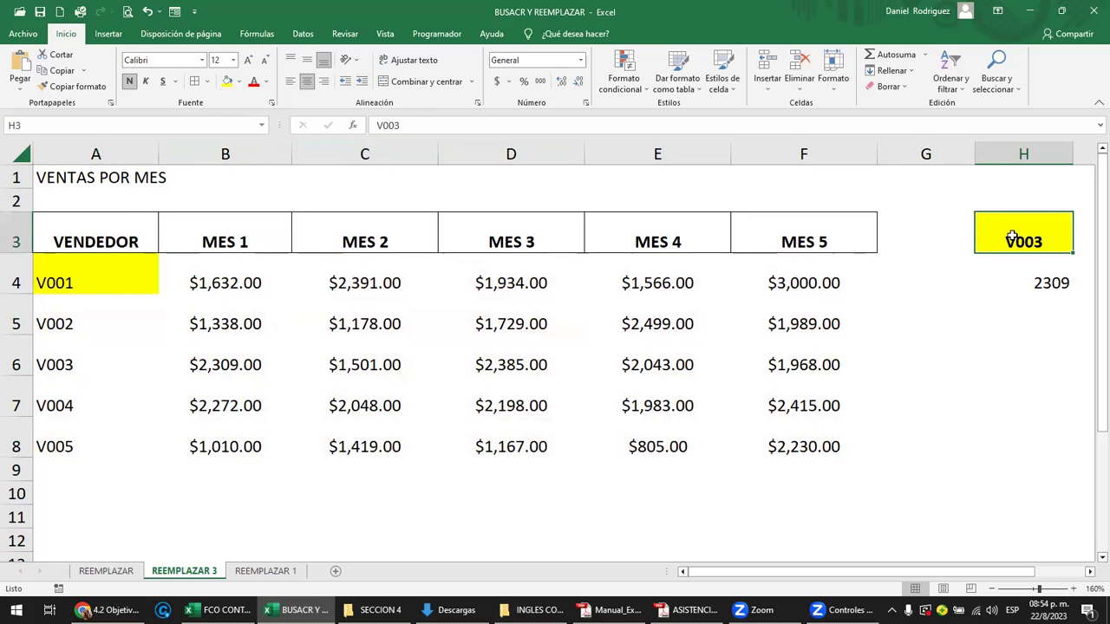
pyautogui.write('V100')
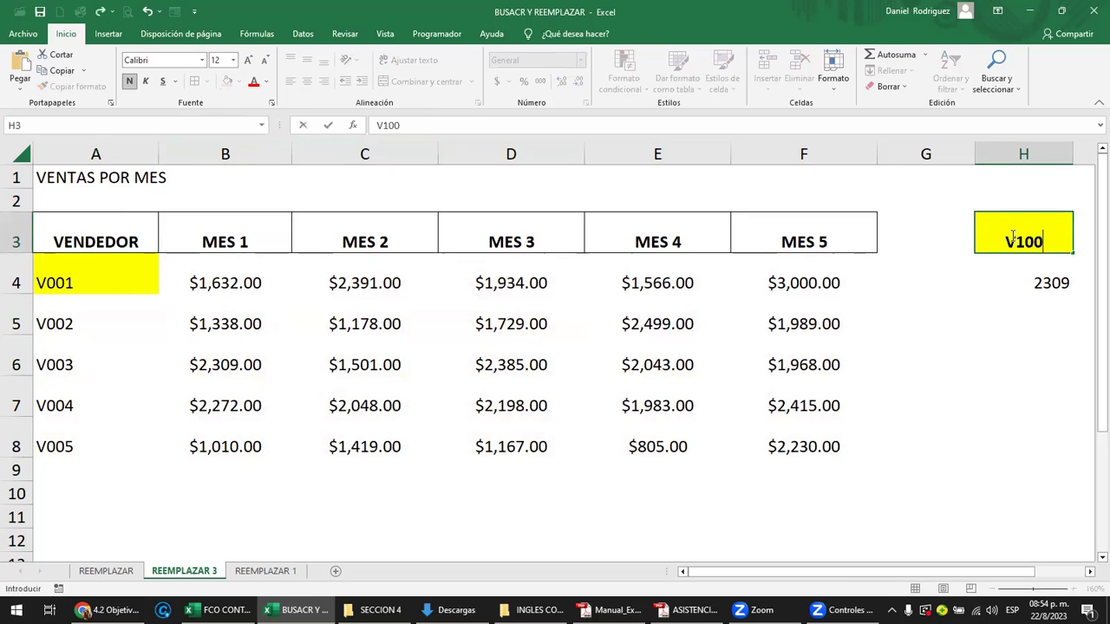
pyautogui.press('Return')
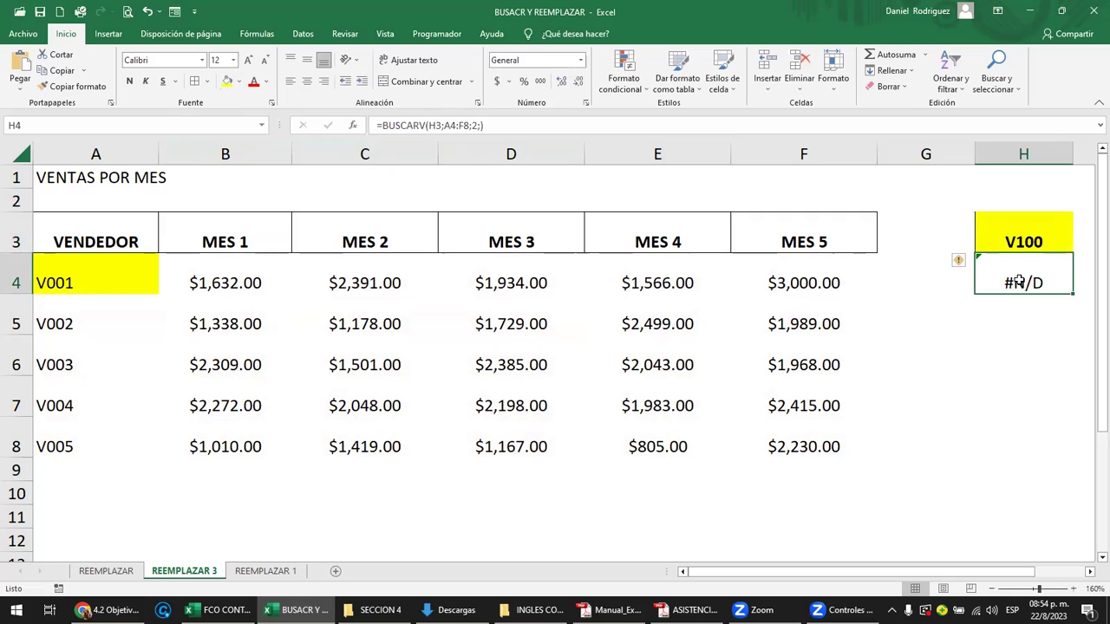
pyautogui.moveTo(90, 277); pyautogui.dragTo(101, 440)
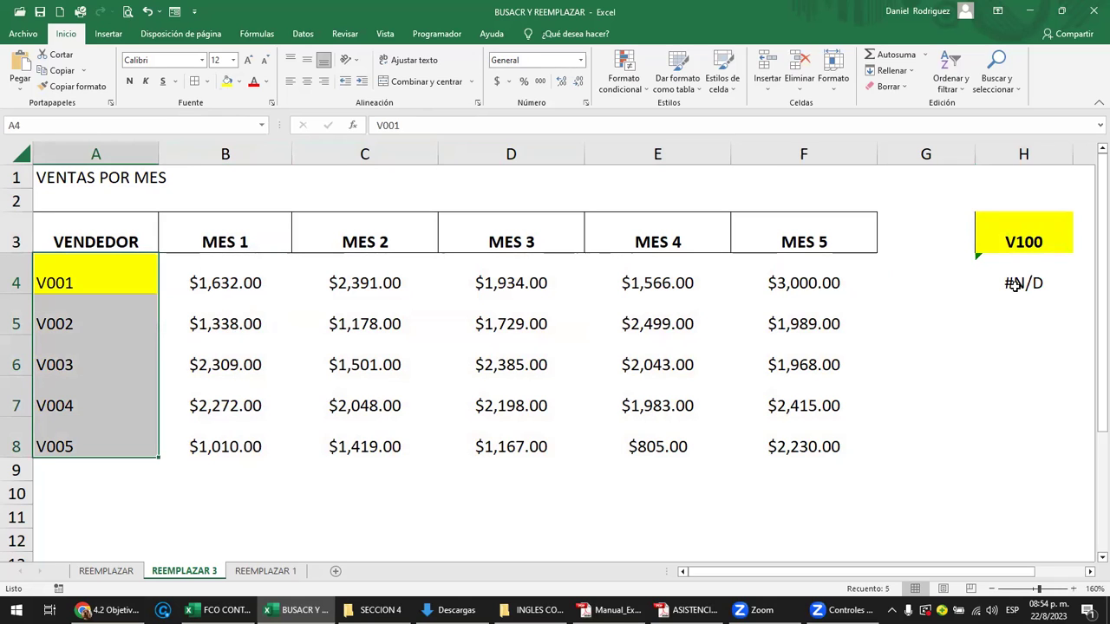
pyautogui.click(1014, 229)
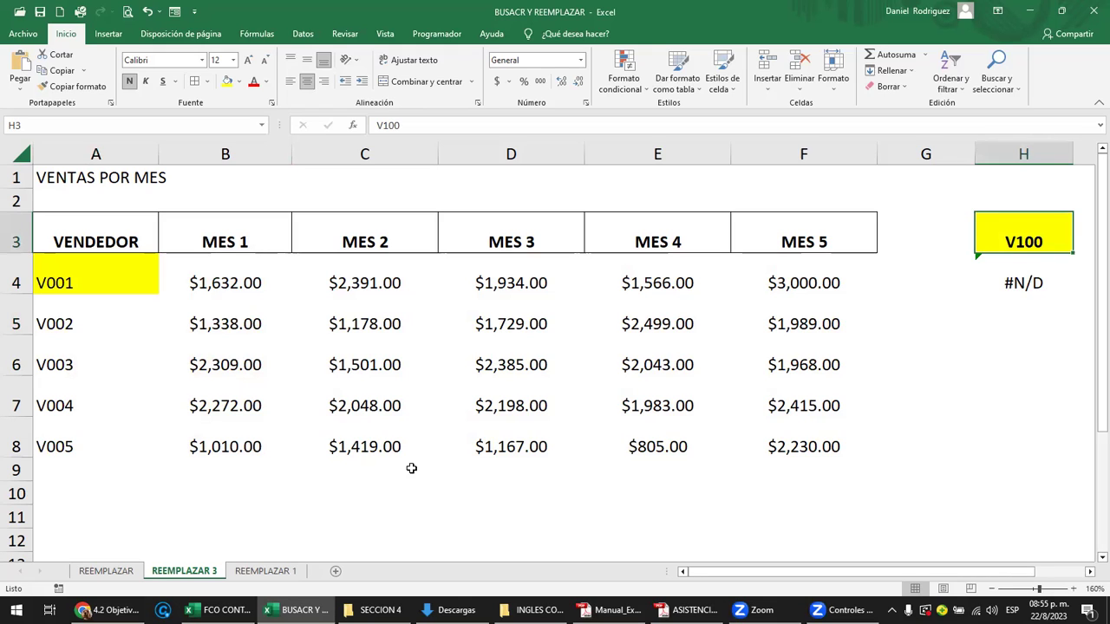
# - On the REEMPLAZAR 1 sheet, clear the DUI label from F5
pyautogui.click(272, 578)
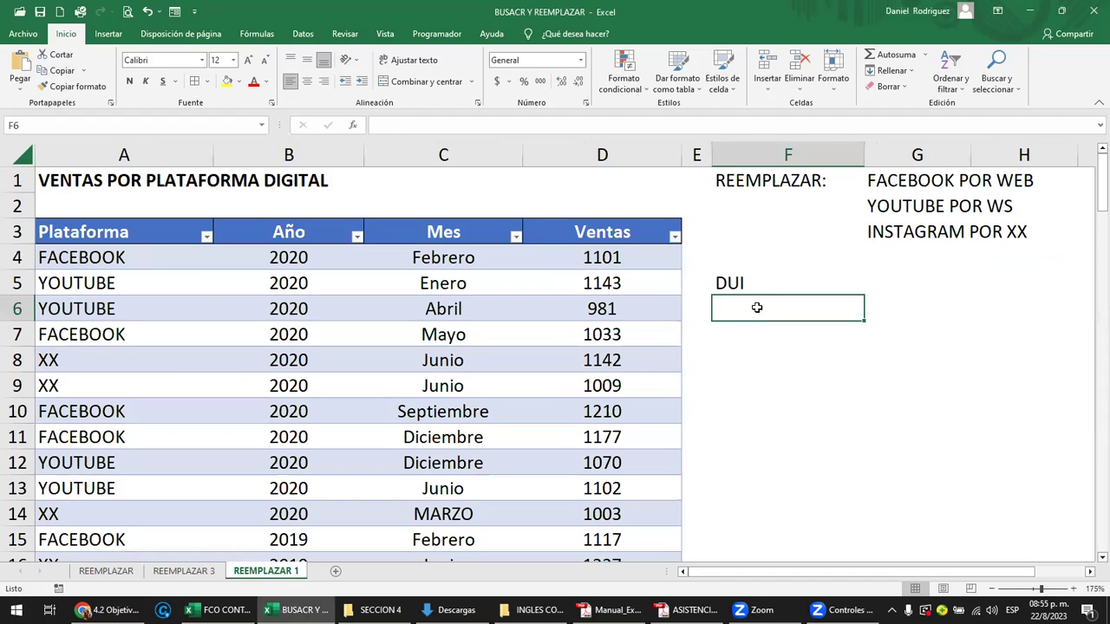
pyautogui.click(778, 289)
pyautogui.press('Delete')
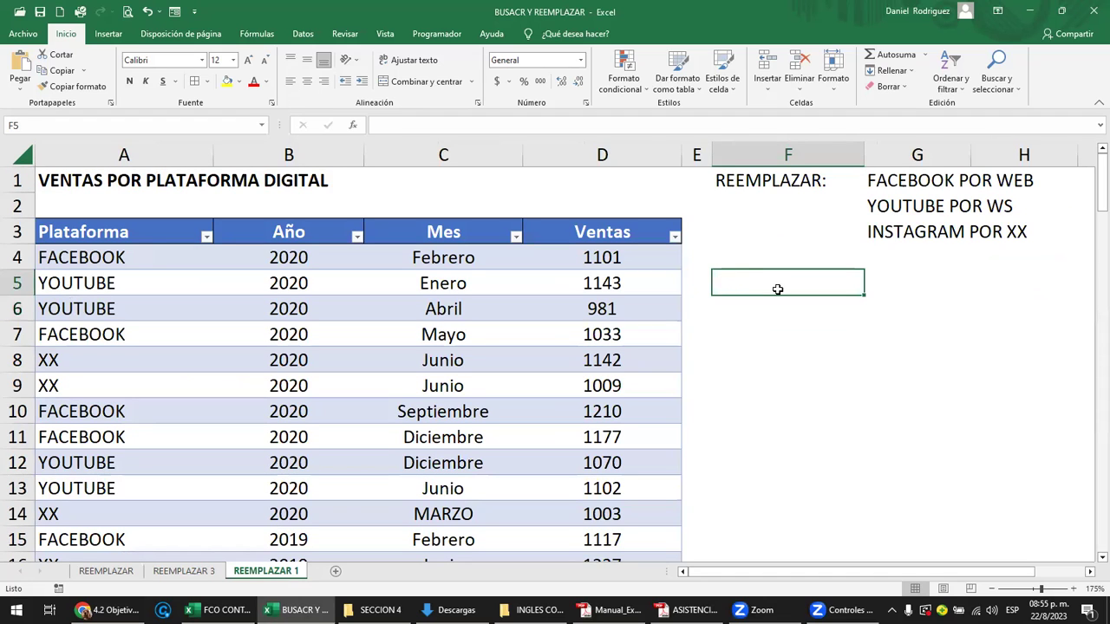
pyautogui.press('Left')
pyautogui.press('Home')
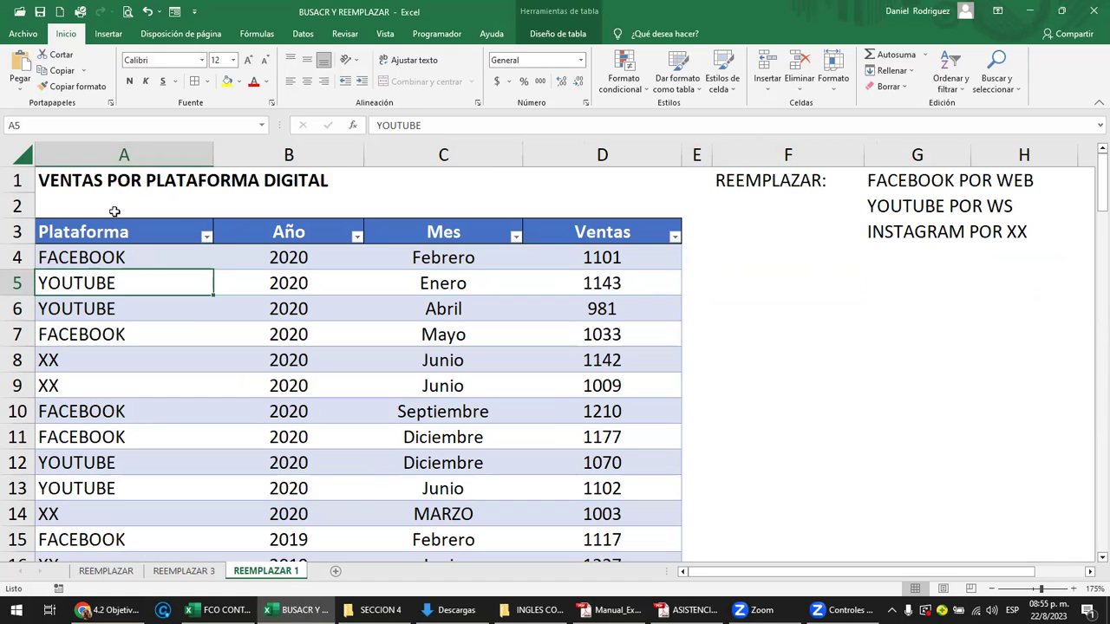
# - Review the Plataforma column and the XX entries in rows 8–9
pyautogui.click(127, 155)
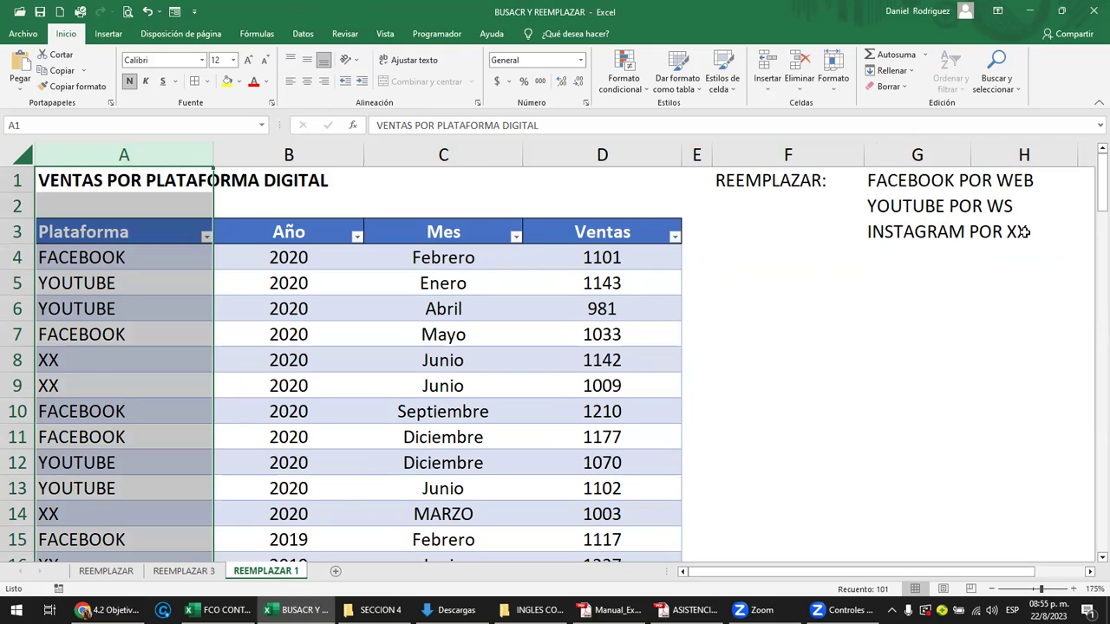
pyautogui.click(931, 232)
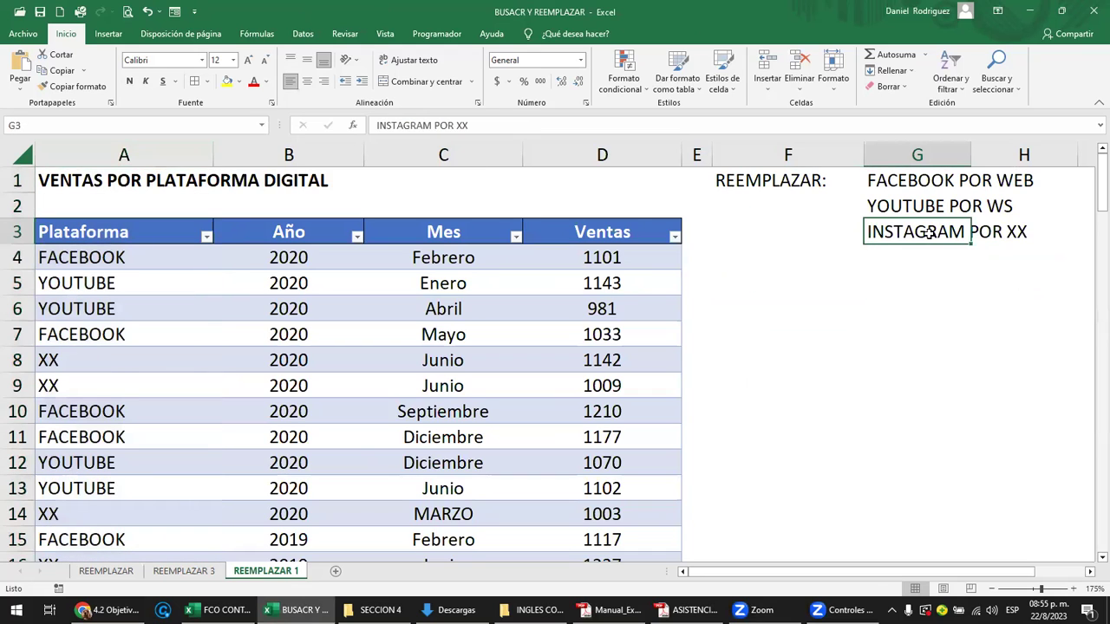
pyautogui.click(126, 359)
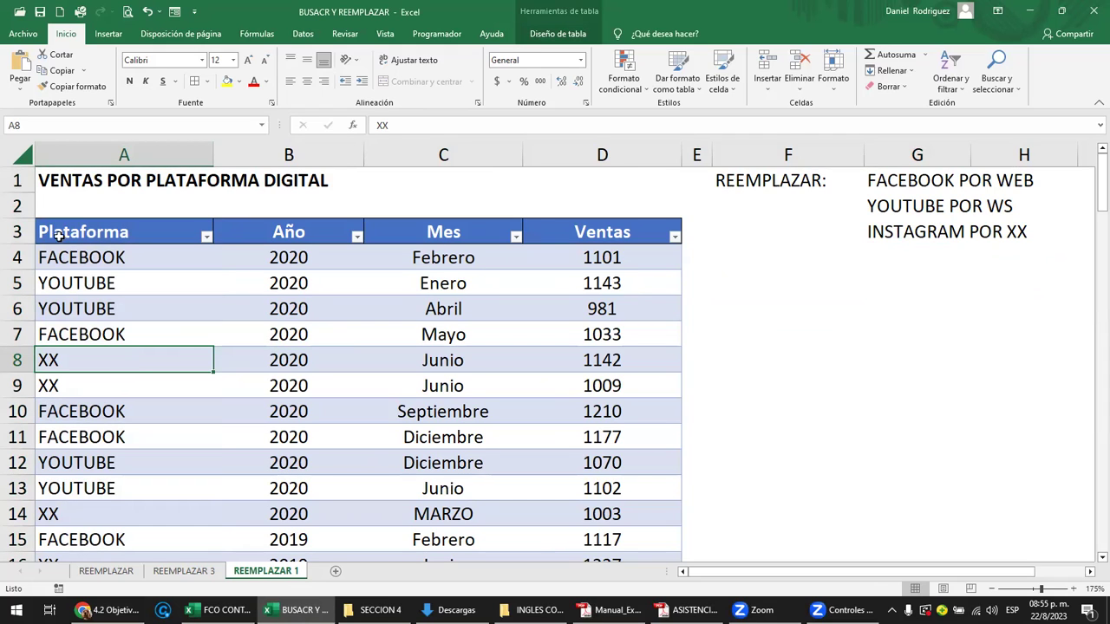
pyautogui.click(128, 156)
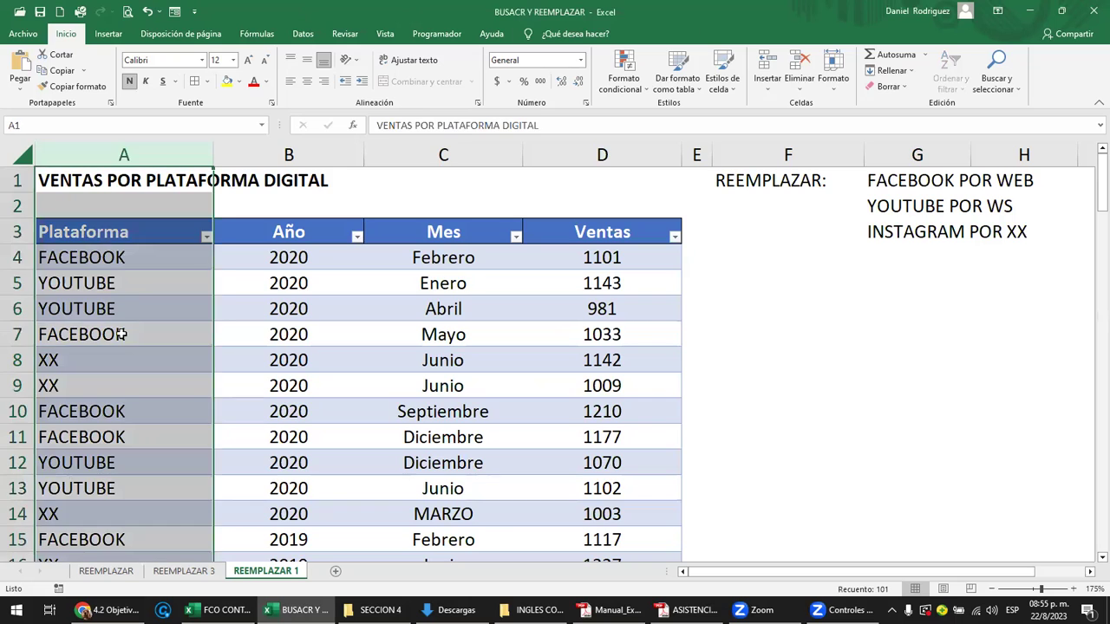
pyautogui.moveTo(114, 354); pyautogui.dragTo(114, 380)
pyautogui.click(876, 229)
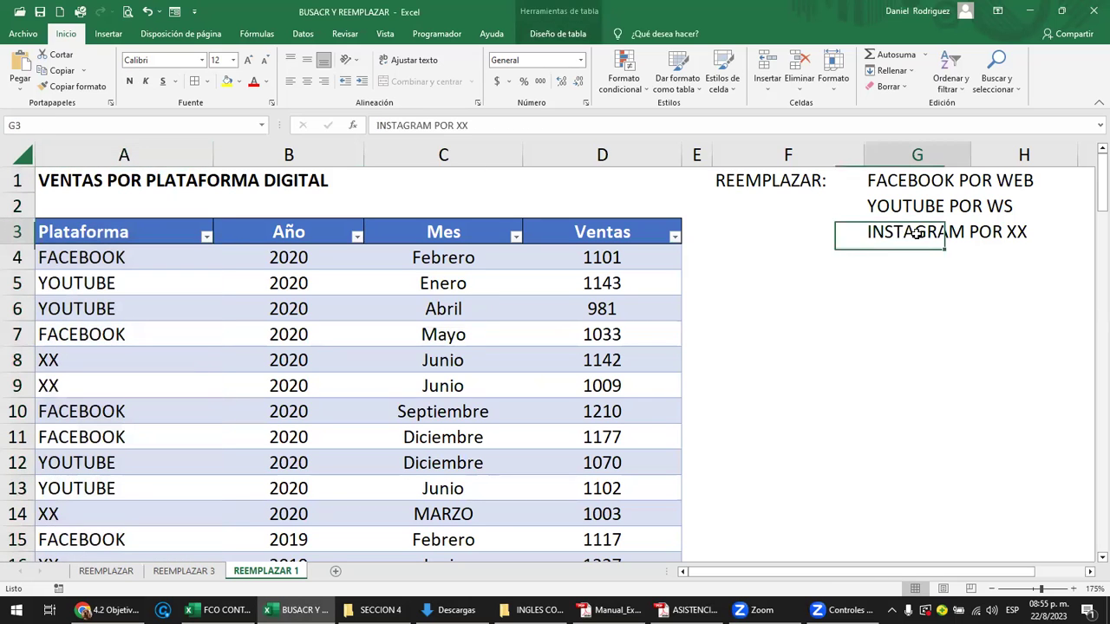
# - Rewrite the G3 note from INSTAGRAM POR XX to XX POR TIENDA
pyautogui.doubleClick(929, 236)
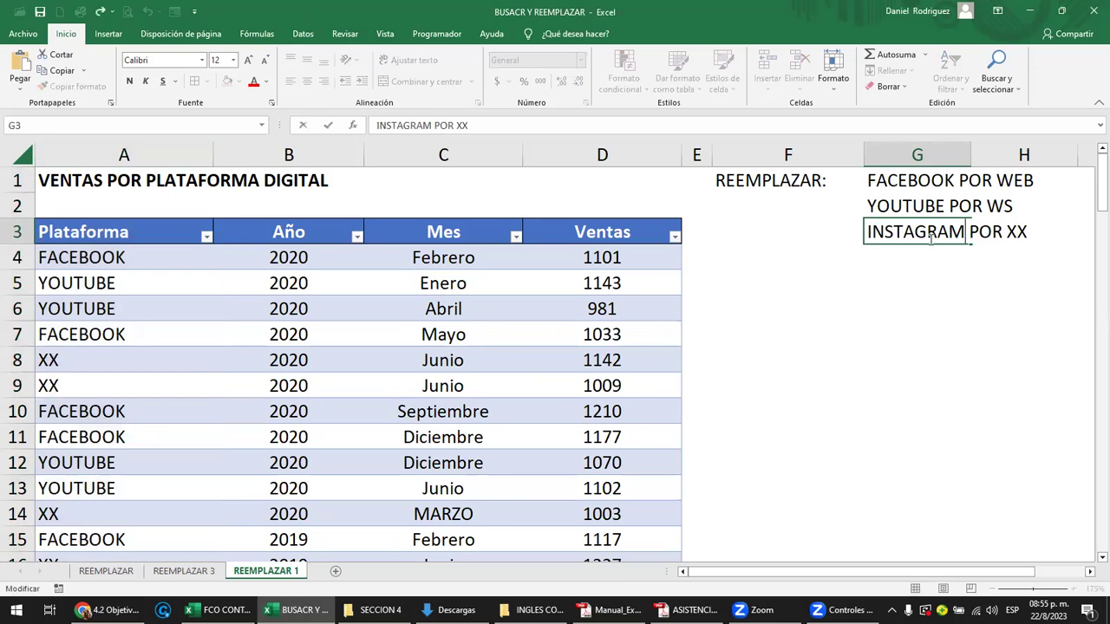
pyautogui.press('Delete')
pyautogui.press('Delete')
pyautogui.press('Delete')
pyautogui.press('Delete')
pyautogui.press('Delete')
pyautogui.press('Delete')
pyautogui.press('Delete')
pyautogui.press('Delete')
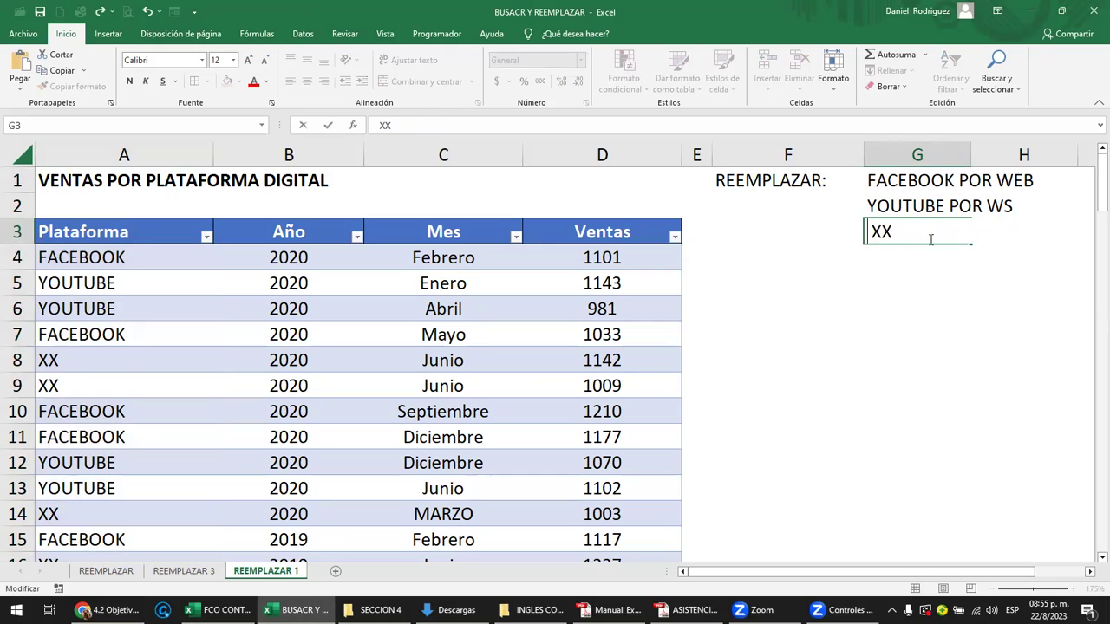
pyautogui.press('Delete')
pyautogui.press('End')
pyautogui.write('POR TIENDA')
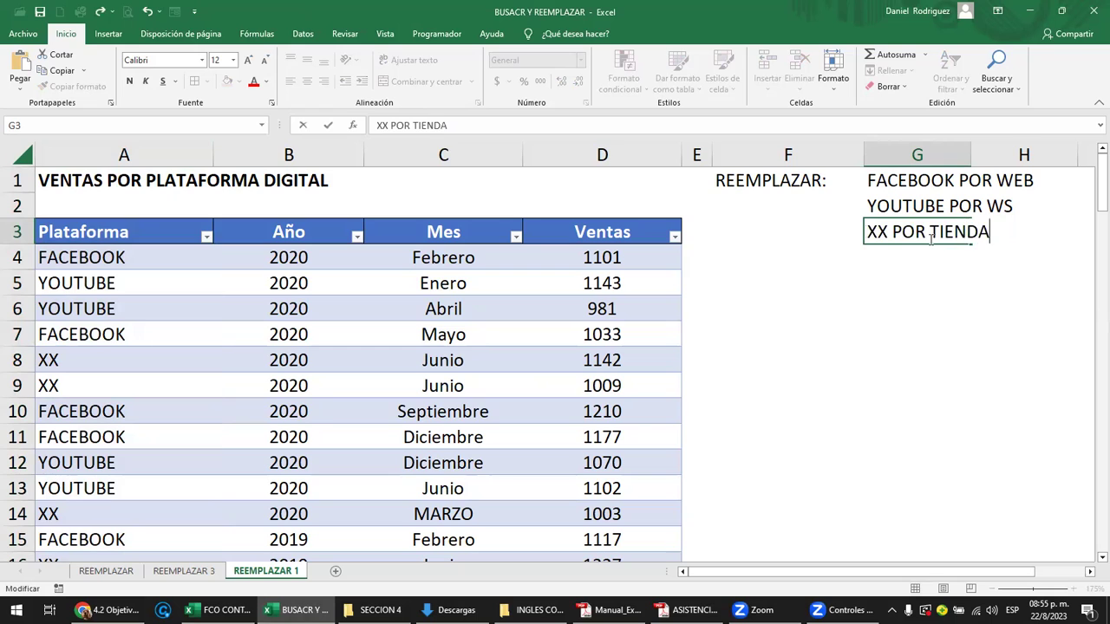
pyautogui.press('Return')
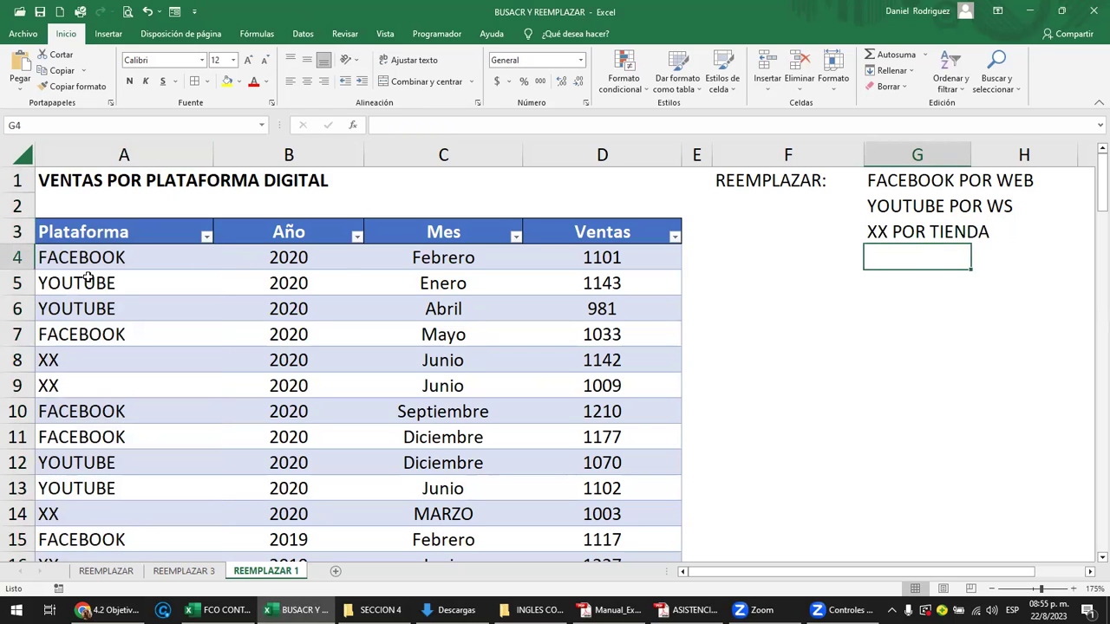
pyautogui.click(99, 262)
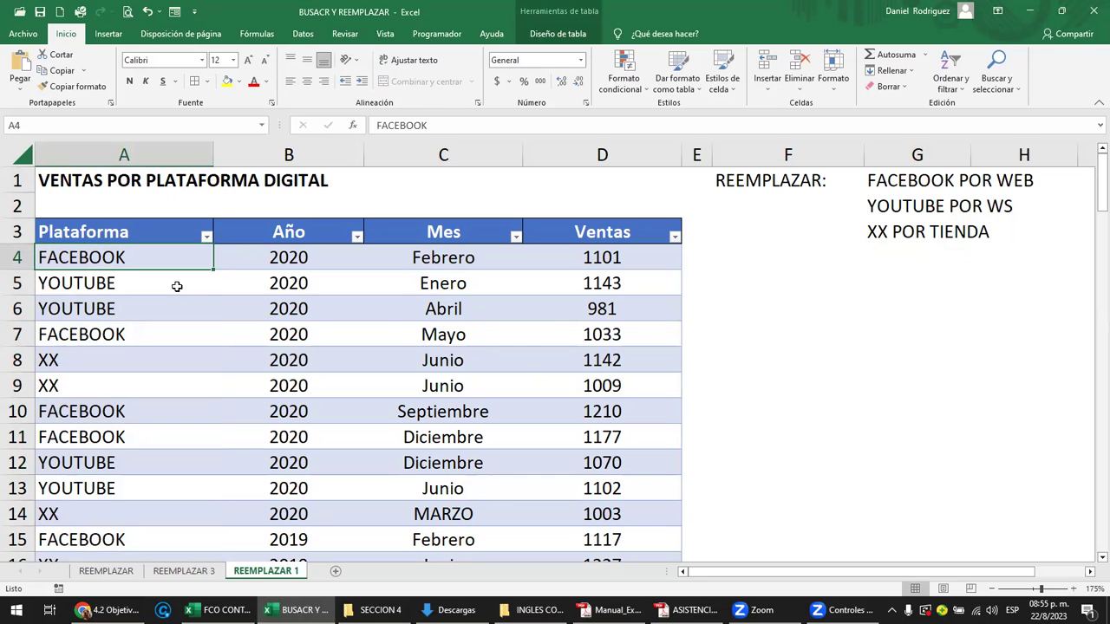
# - Replace all XX with TIENDA via Ctrl+B (35 replacements), close the dialog, and select rows 8–9
pyautogui.hotkey('ctrl', 'b')
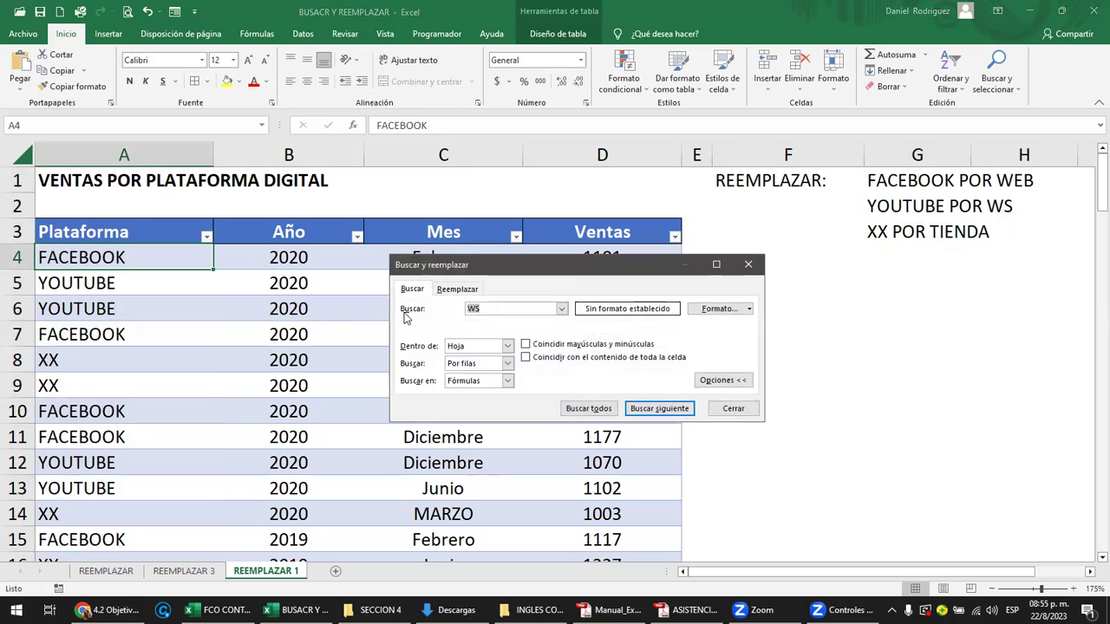
pyautogui.click(461, 291)
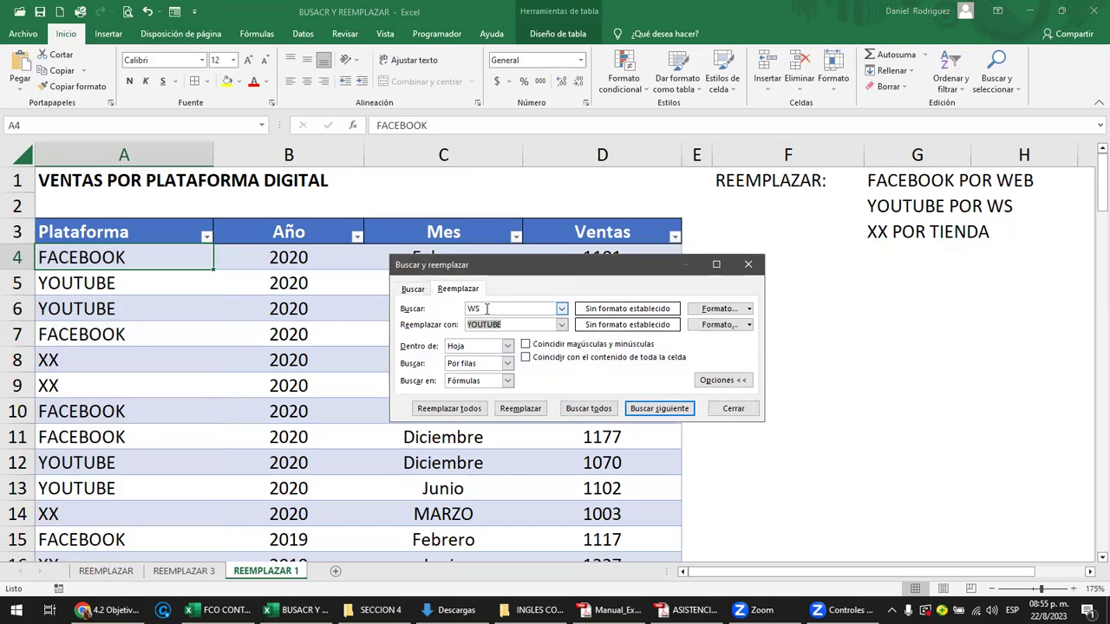
pyautogui.doubleClick(488, 308)
pyautogui.write('TIENDA')
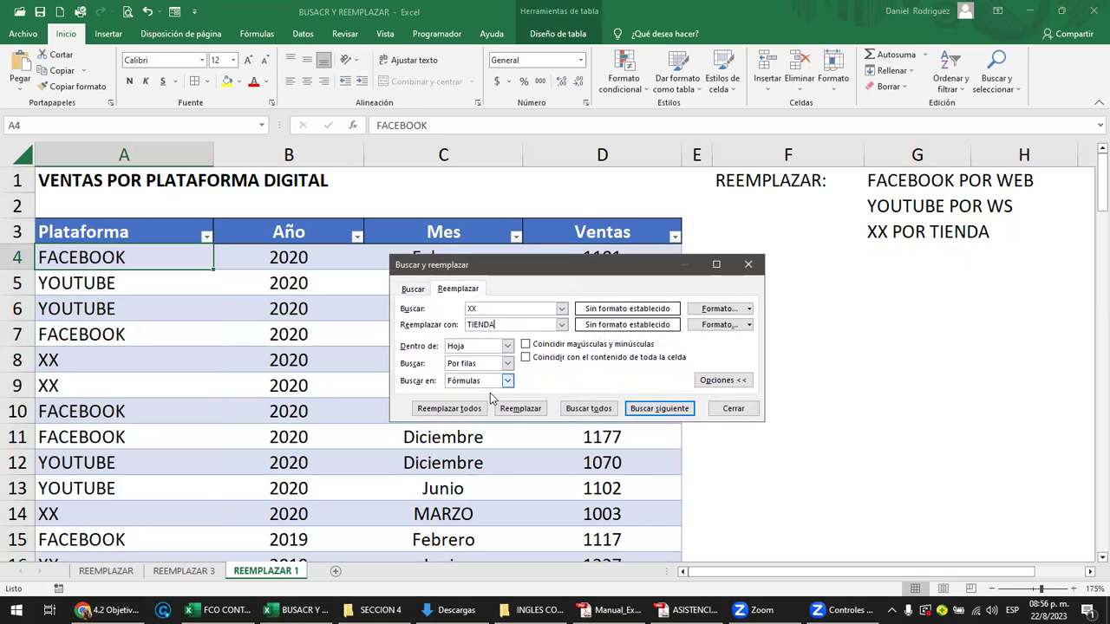
pyautogui.click(462, 408)
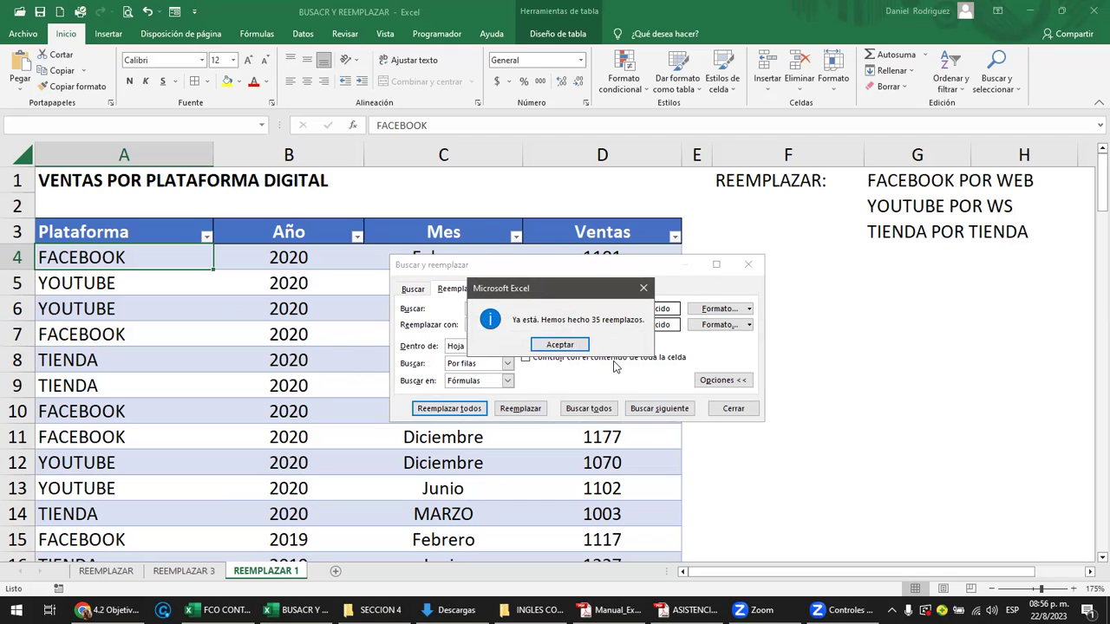
pyautogui.click(566, 345)
pyautogui.click(733, 408)
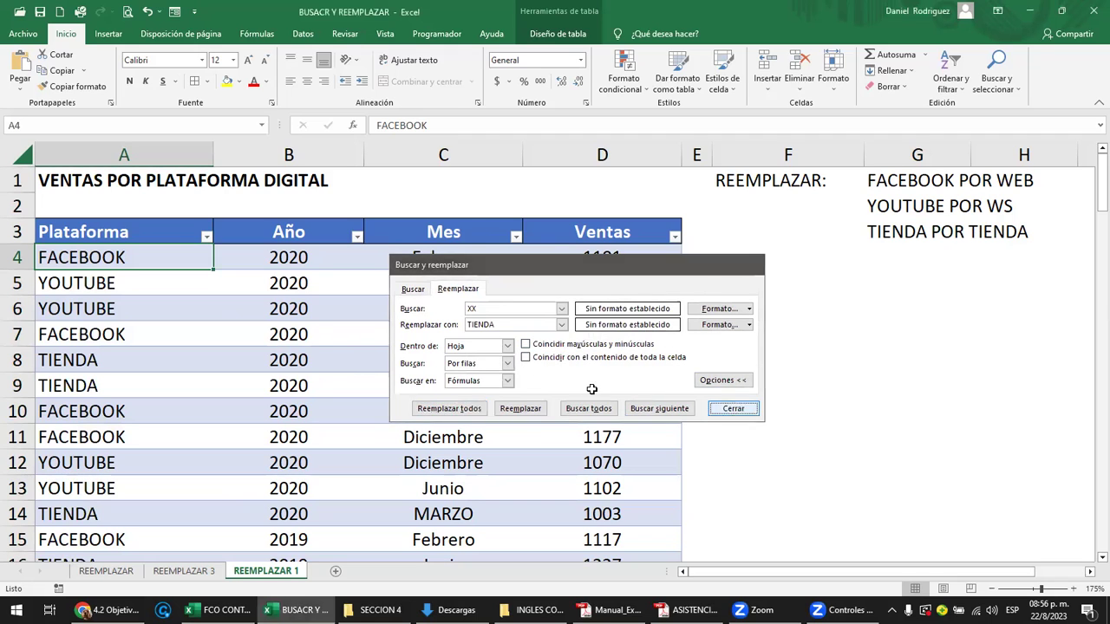
pyautogui.moveTo(74, 361); pyautogui.dragTo(78, 385)
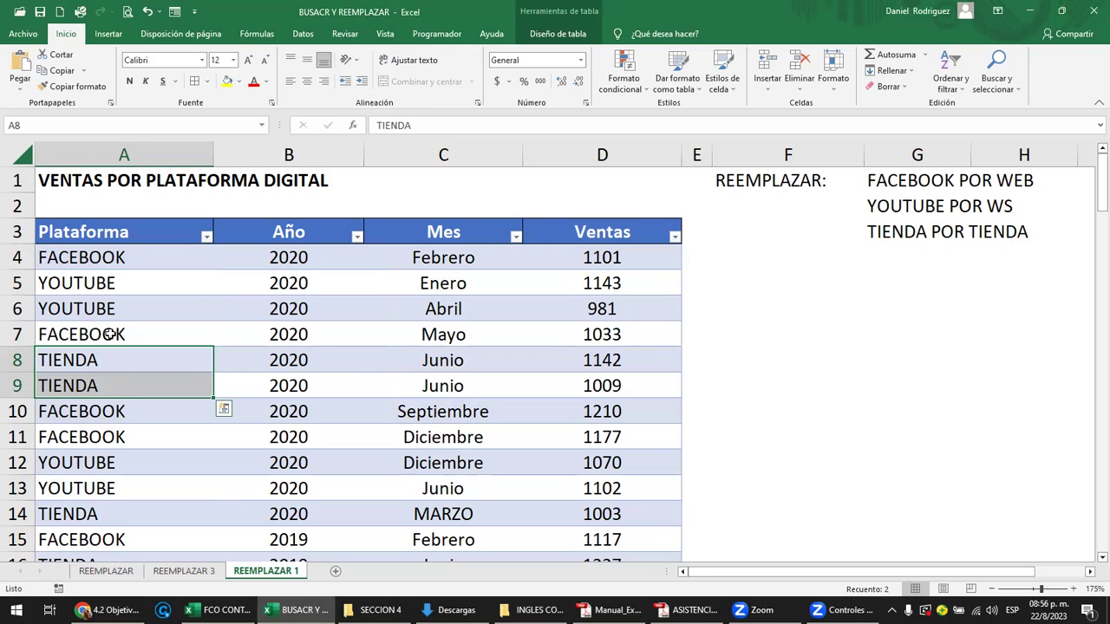
pyautogui.click(294, 153)
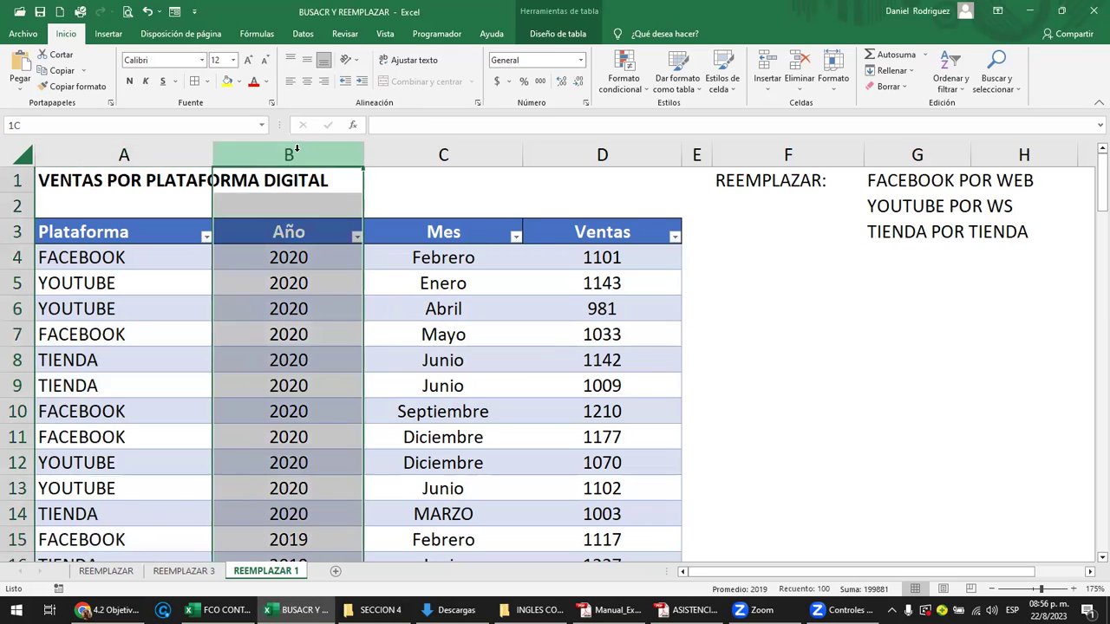
pyautogui.click(358, 237)
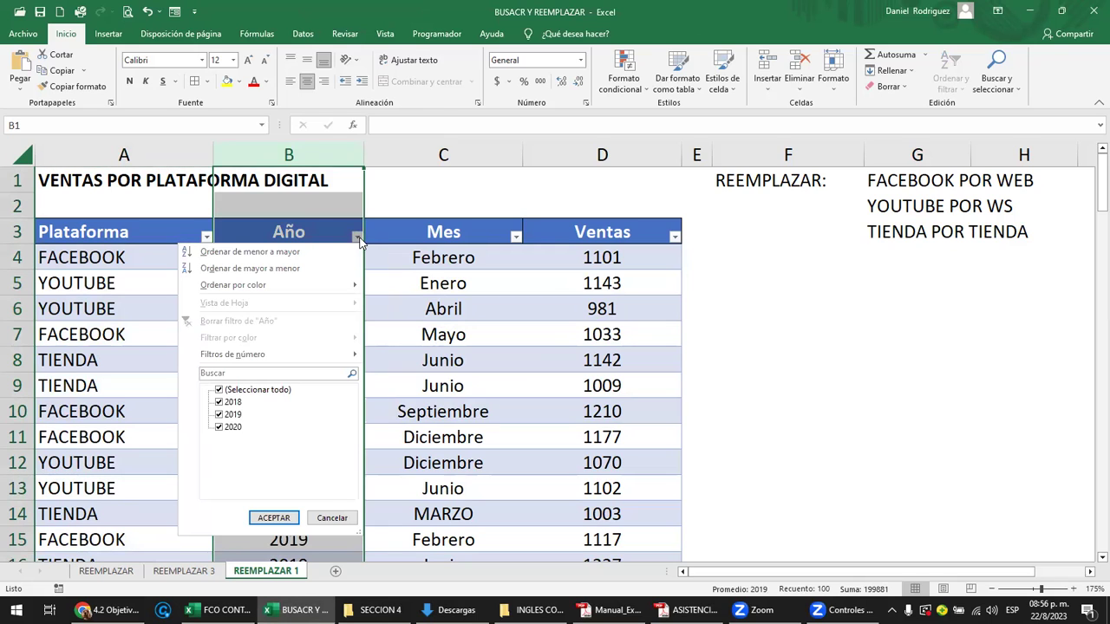
pyautogui.click(310, 236)
pyautogui.click(297, 256)
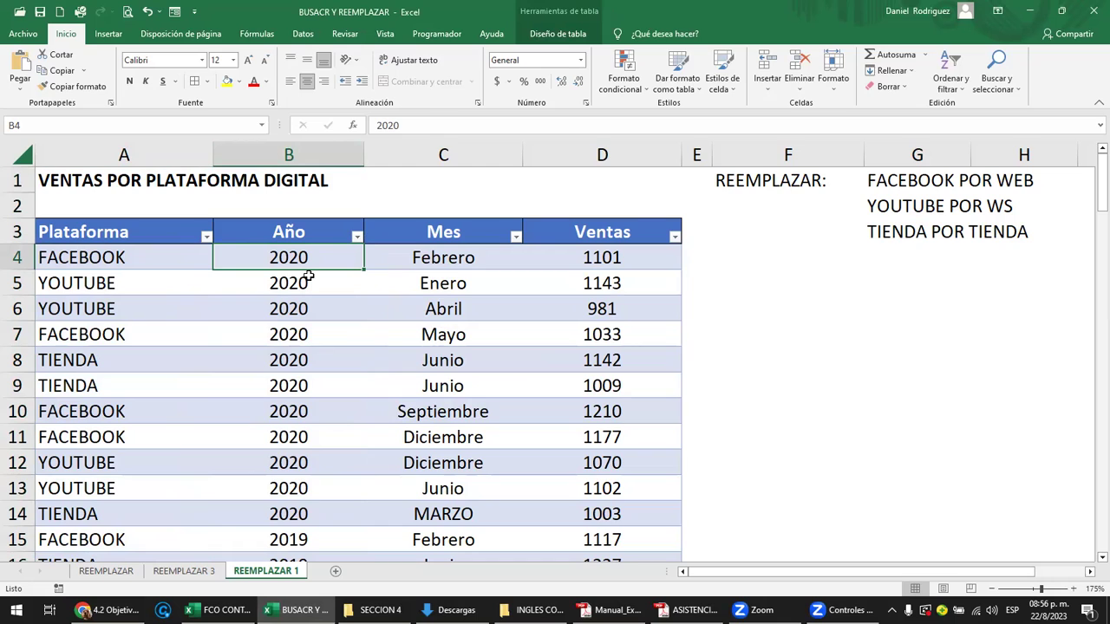
pyautogui.click(358, 237)
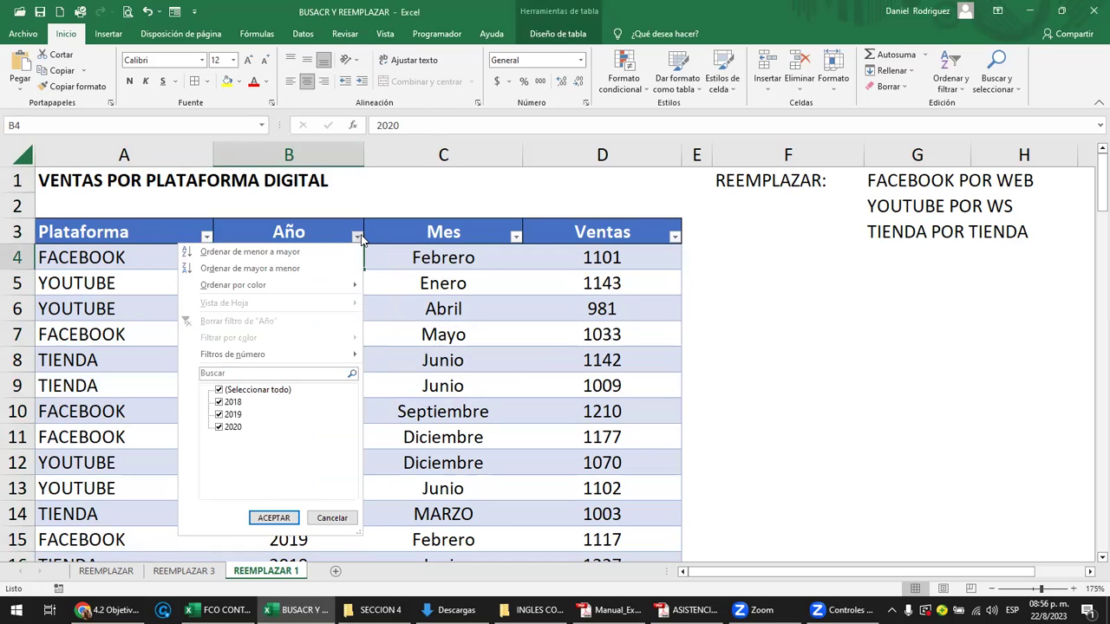
pyautogui.click(358, 237)
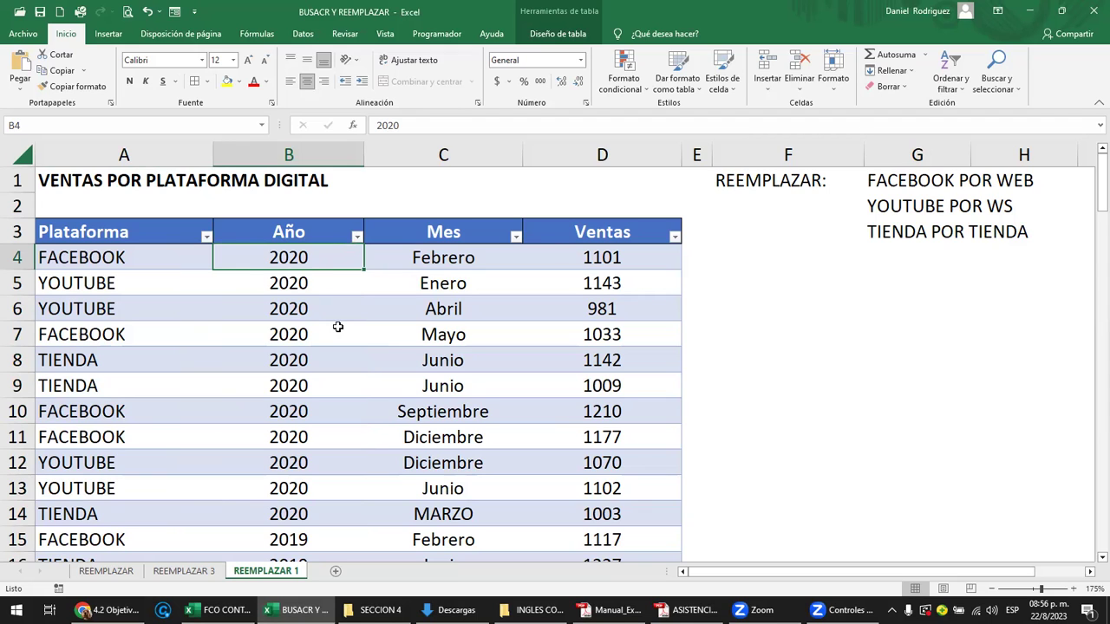
# - Use Find and Replace to replace every 2020 with 2021, giving 33 replacements
pyautogui.hotkey('ctrl', 'b')
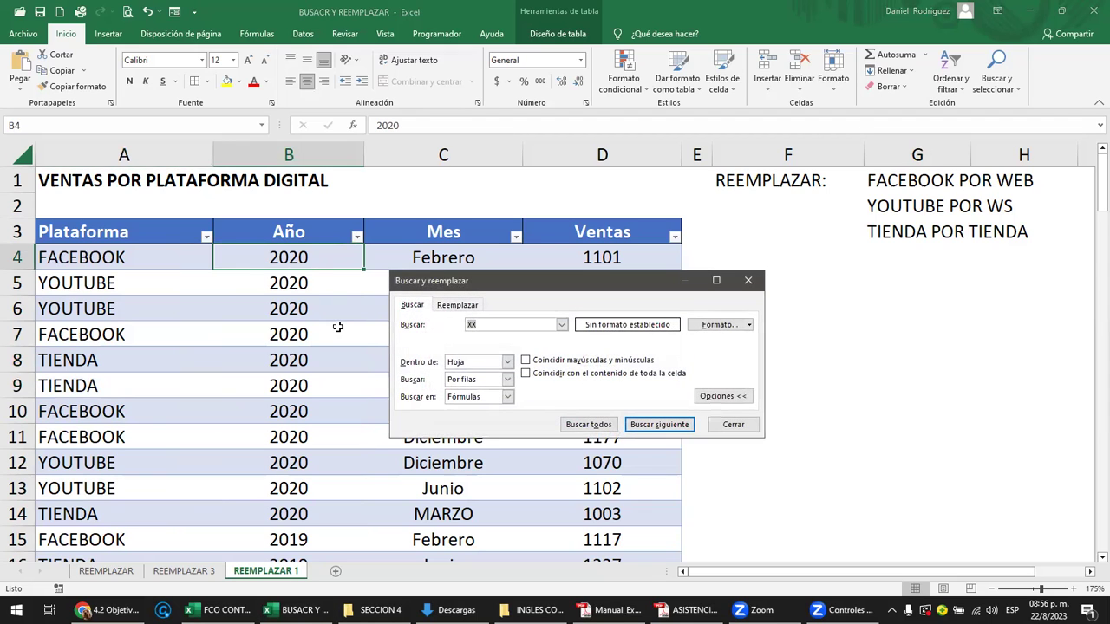
pyautogui.click(450, 309)
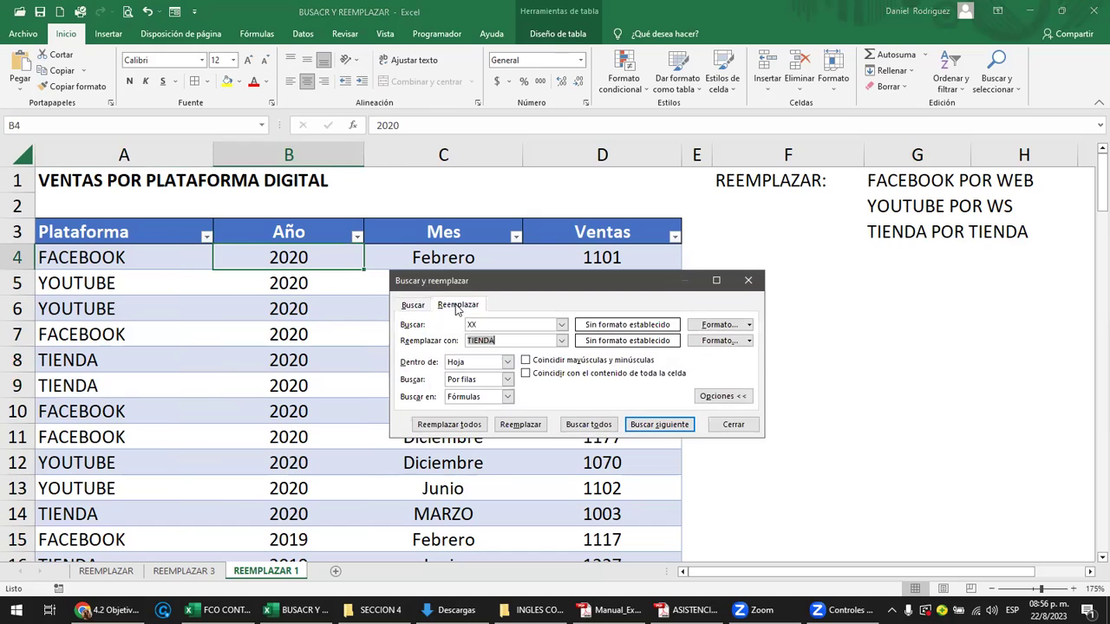
pyautogui.click(487, 324)
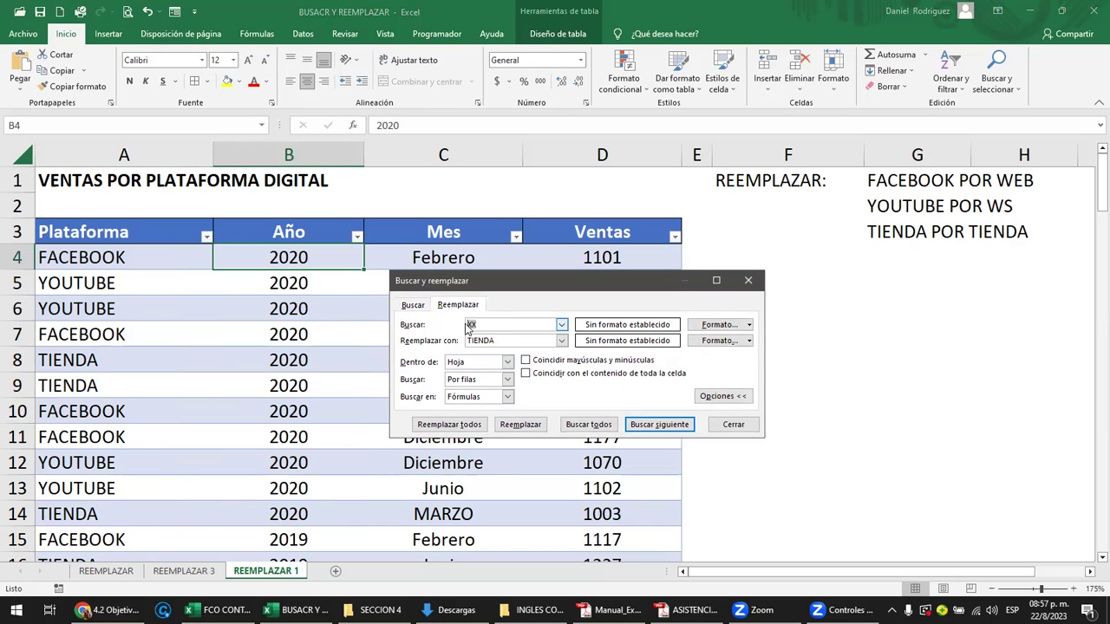
pyautogui.write('2')
pyautogui.write('2')
pyautogui.press('BackSpace')
pyautogui.write('020')
pyautogui.doubleClick(500, 338)
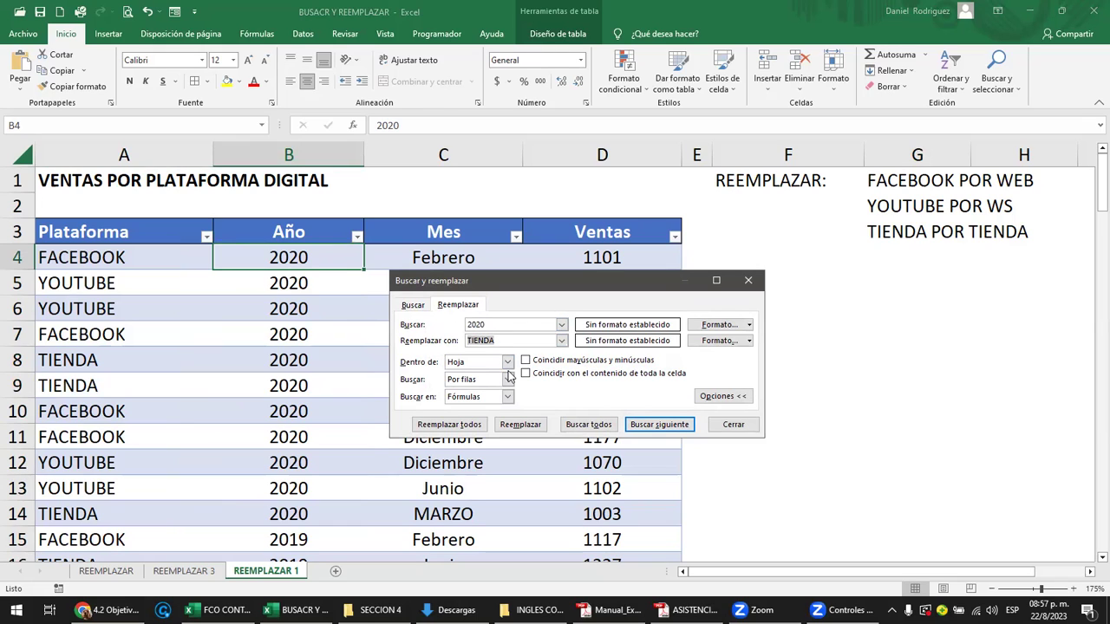
pyautogui.write('2021')
pyautogui.click(459, 424)
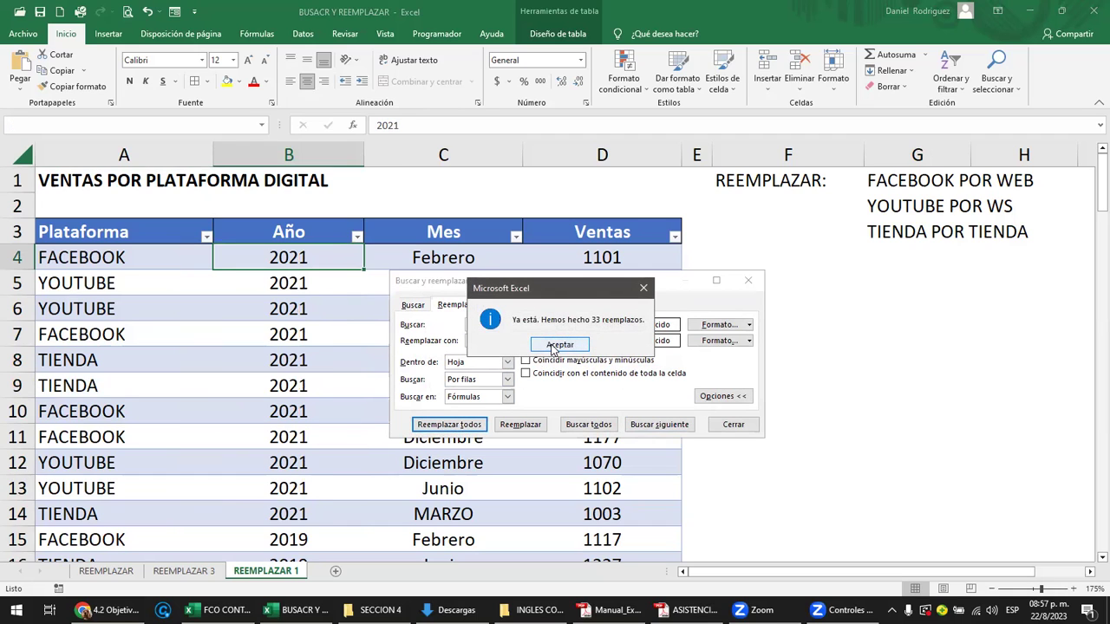
pyautogui.click(552, 345)
pyautogui.click(748, 280)
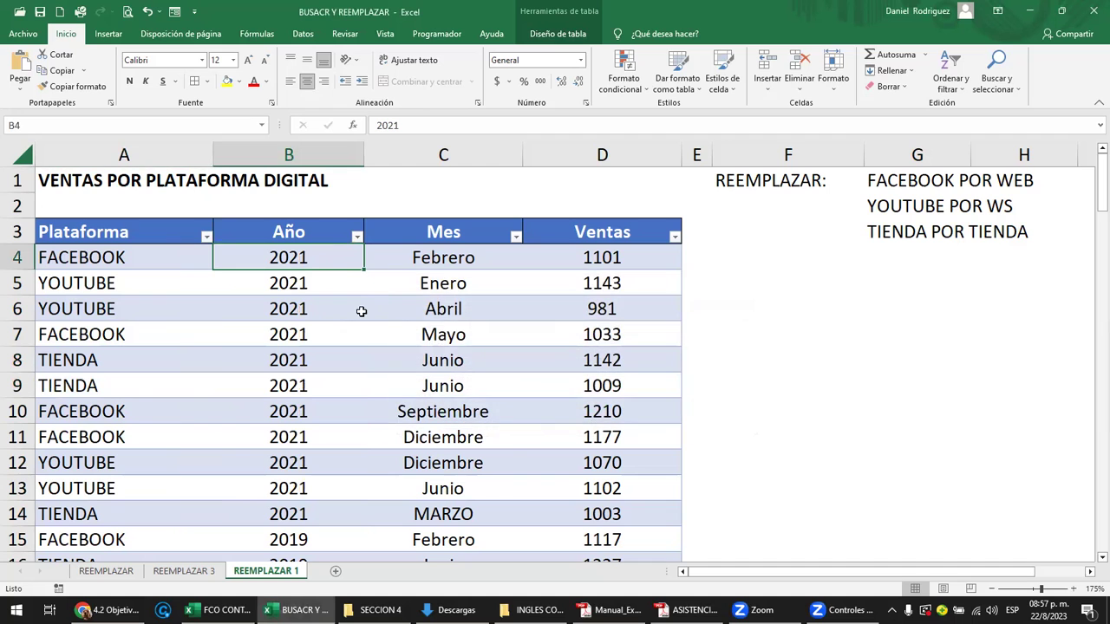
pyautogui.scroll(-7, 308, 273)
pyautogui.scroll(-2, 306, 274)
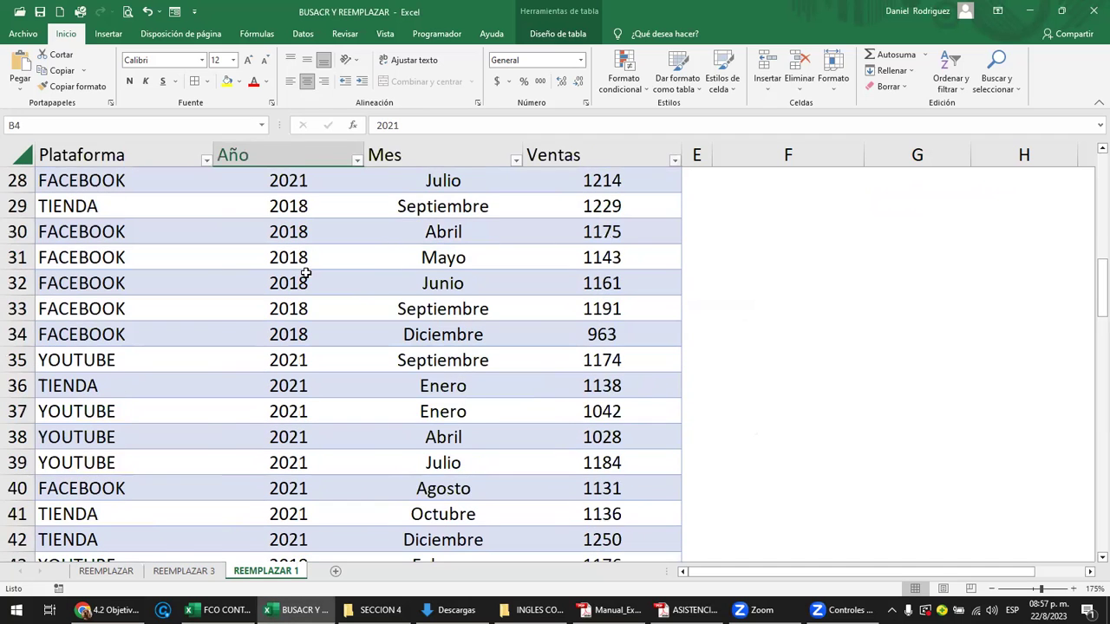
pyautogui.scroll(-5, 304, 276)
pyautogui.scroll(3, 300, 278)
pyautogui.scroll(11, 312, 251)
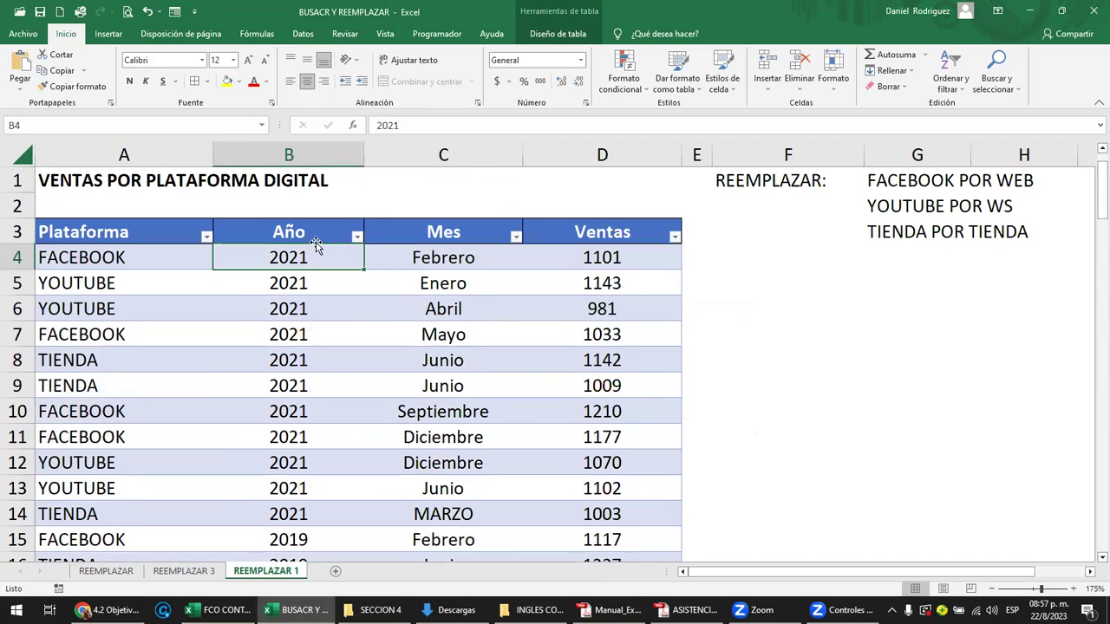
pyautogui.click(356, 236)
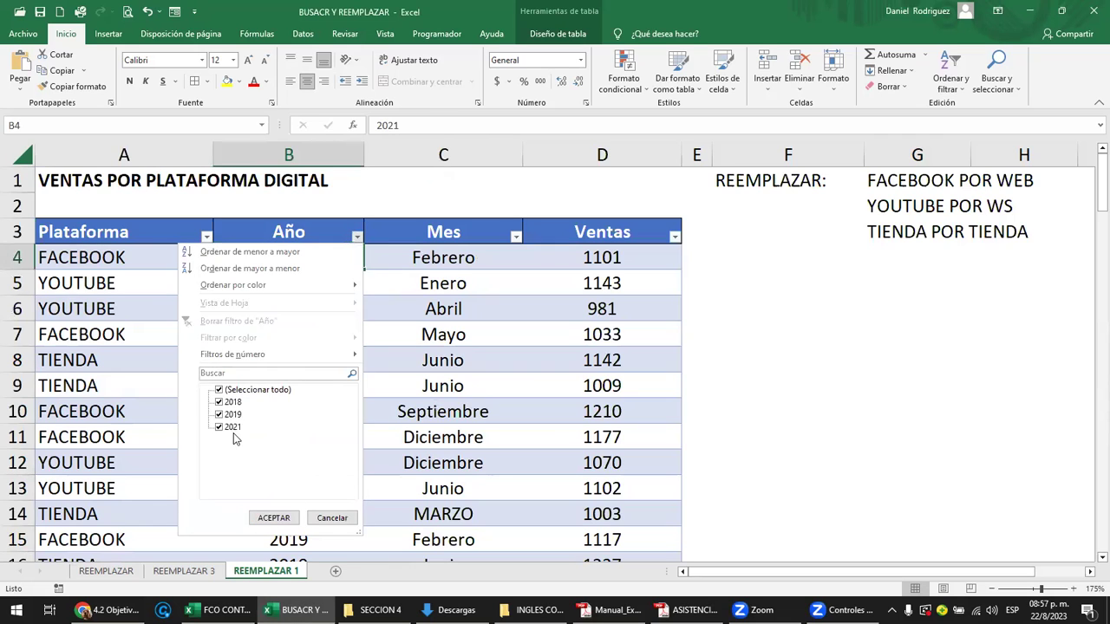
pyautogui.click(473, 260)
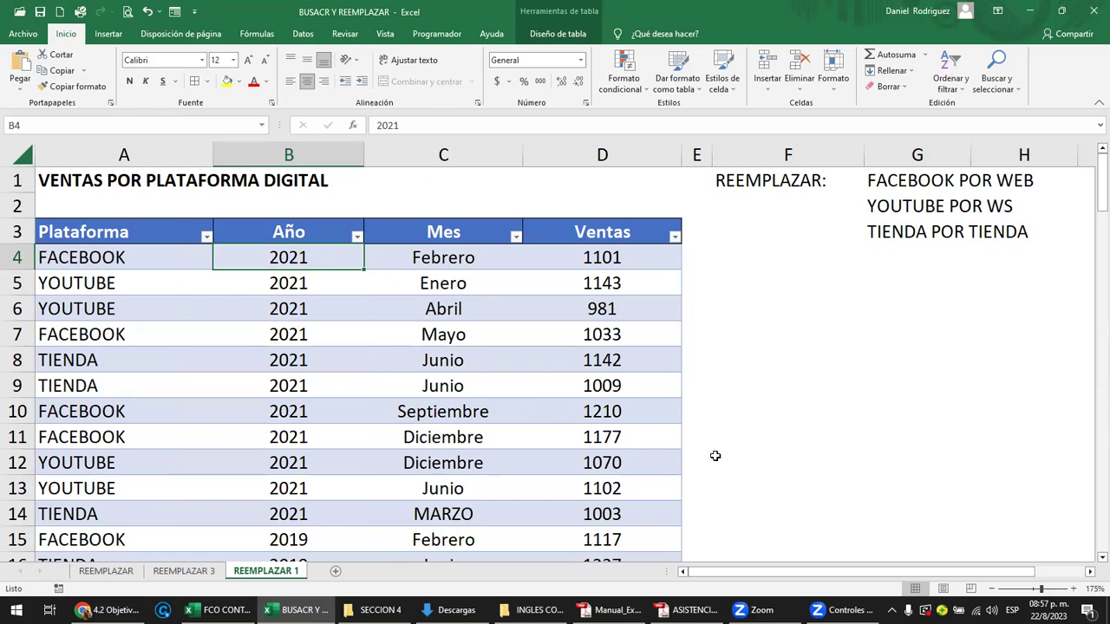
pyautogui.click(795, 453)
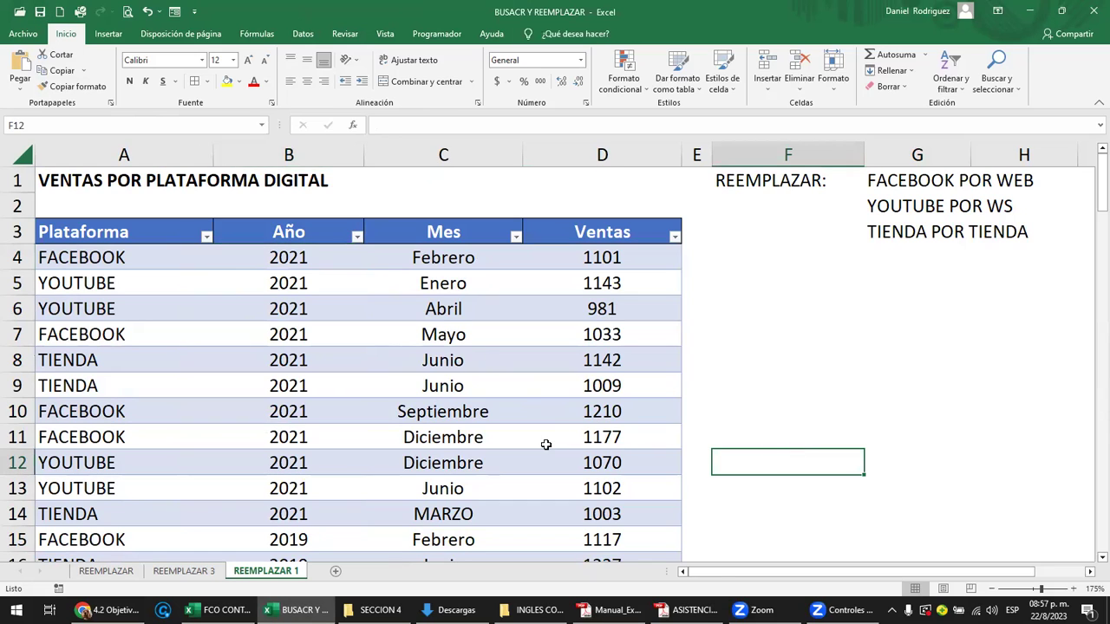